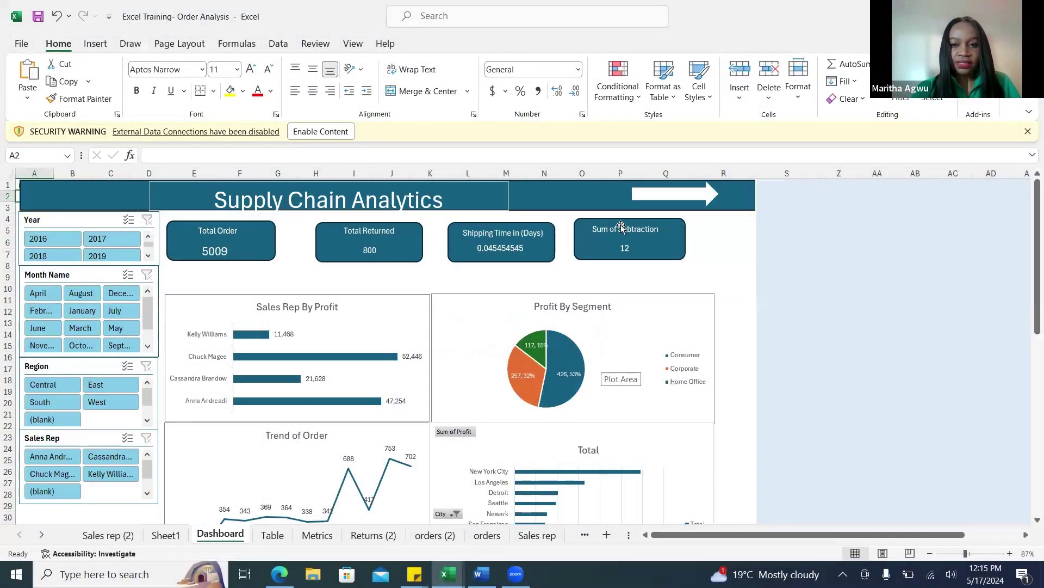
- Follow the arrow links between the Dashboard and Table sheets to view both report pages and return to the Dashboard
{"action": "left_click", "coordinate": [696, 199]}
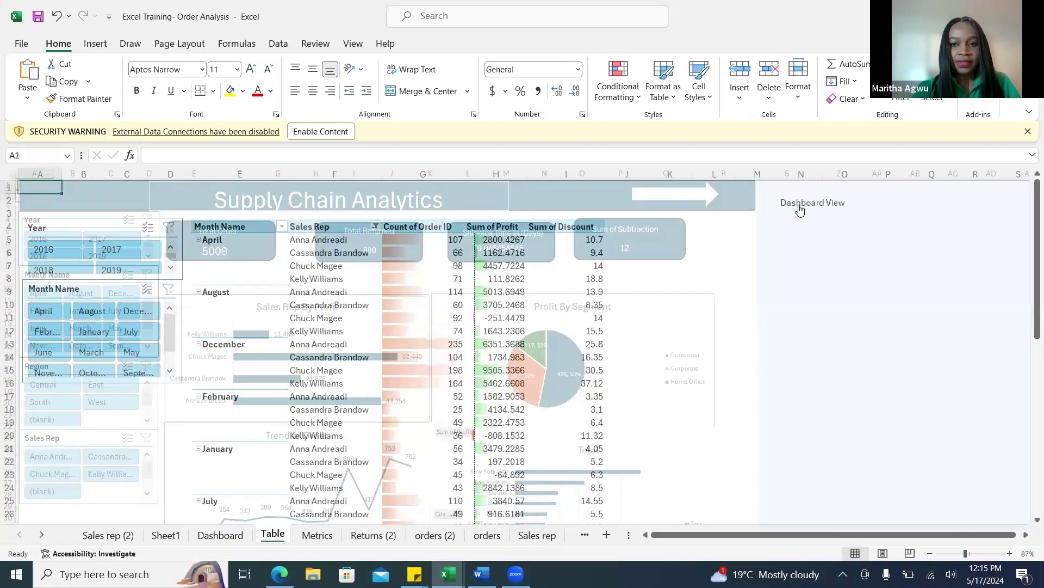
{"action": "left_click", "coordinate": [808, 205]}
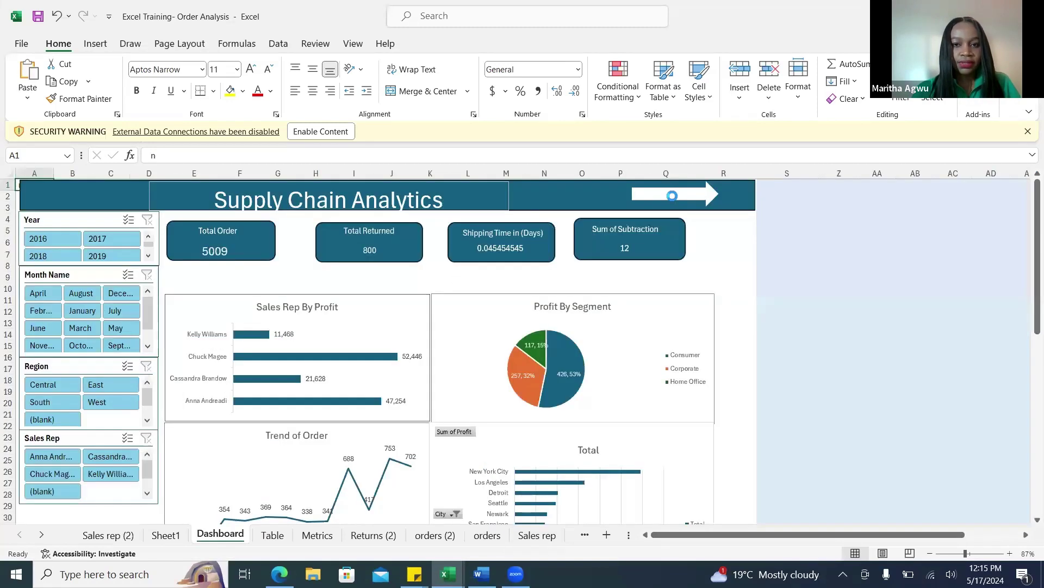
{"action": "left_click", "coordinate": [674, 196]}
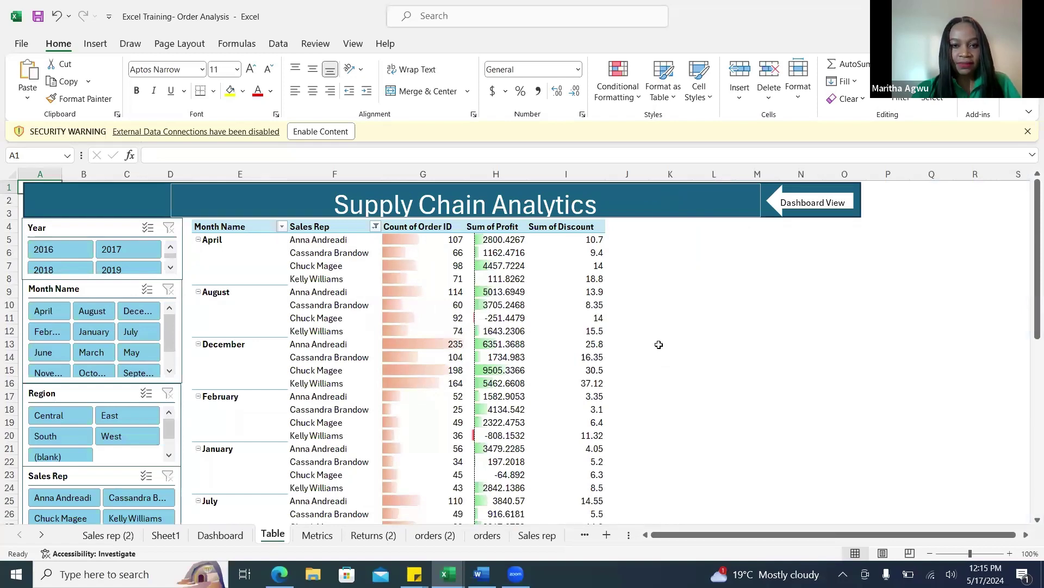
{"action": "left_click", "coordinate": [805, 204]}
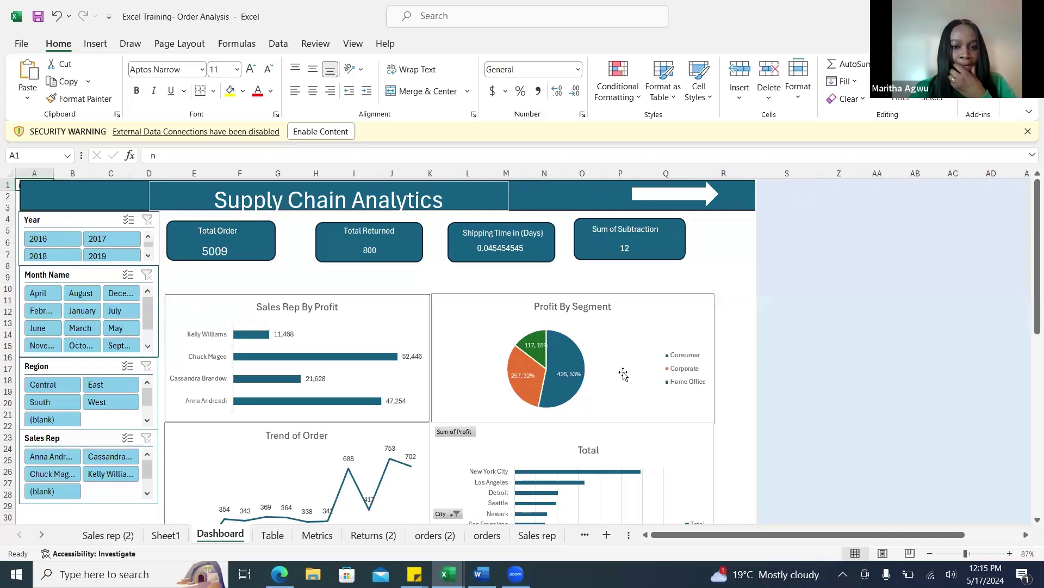
- Switch to the blank Book2 workbook
{"action": "left_click", "coordinate": [448, 574]}
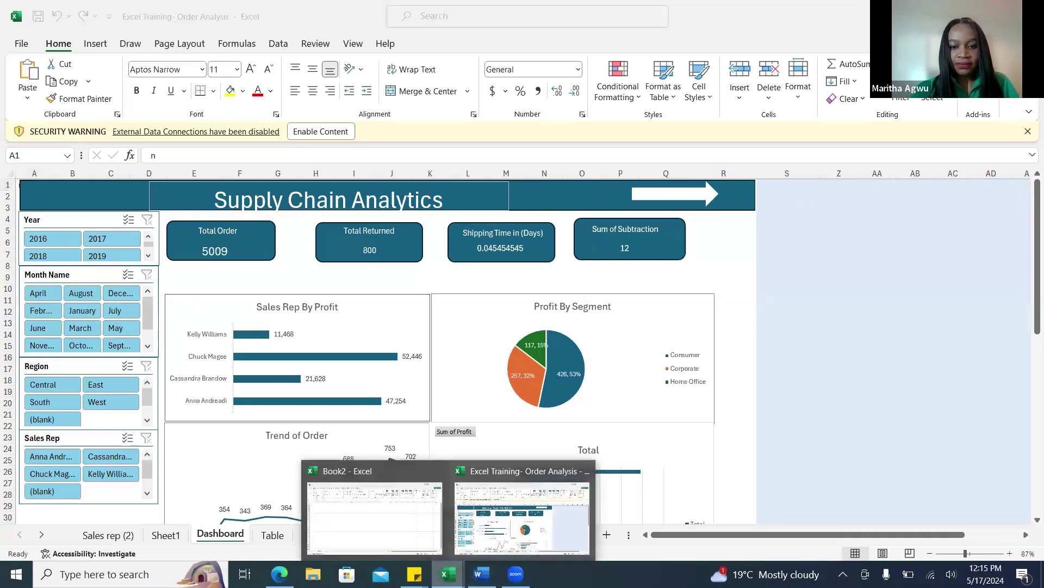
{"action": "left_click", "coordinate": [394, 537]}
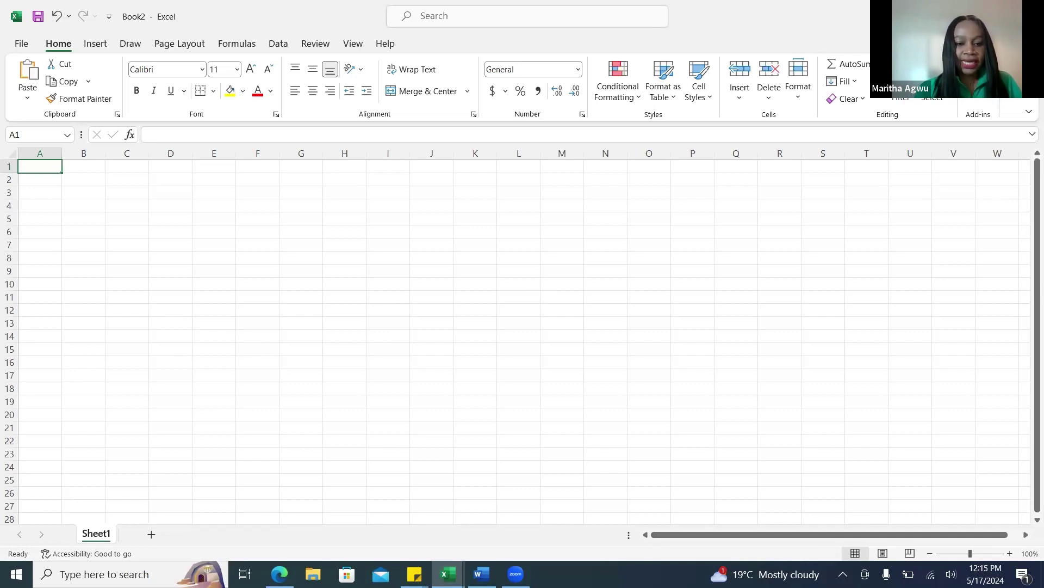
{"action": "left_click", "coordinate": [448, 574]}
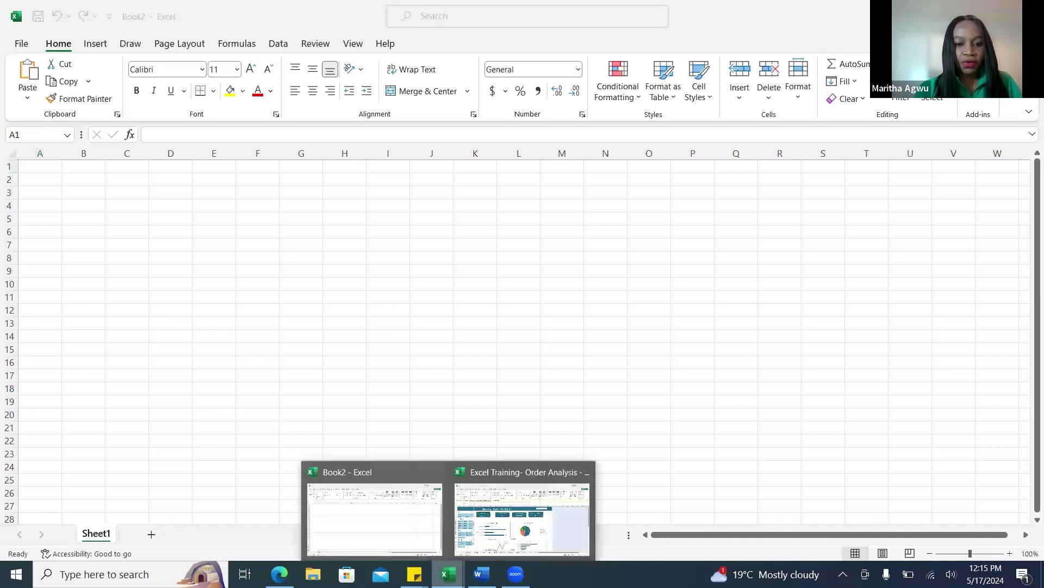
{"action": "left_click", "coordinate": [408, 531]}
{"action": "left_click", "coordinate": [448, 573]}
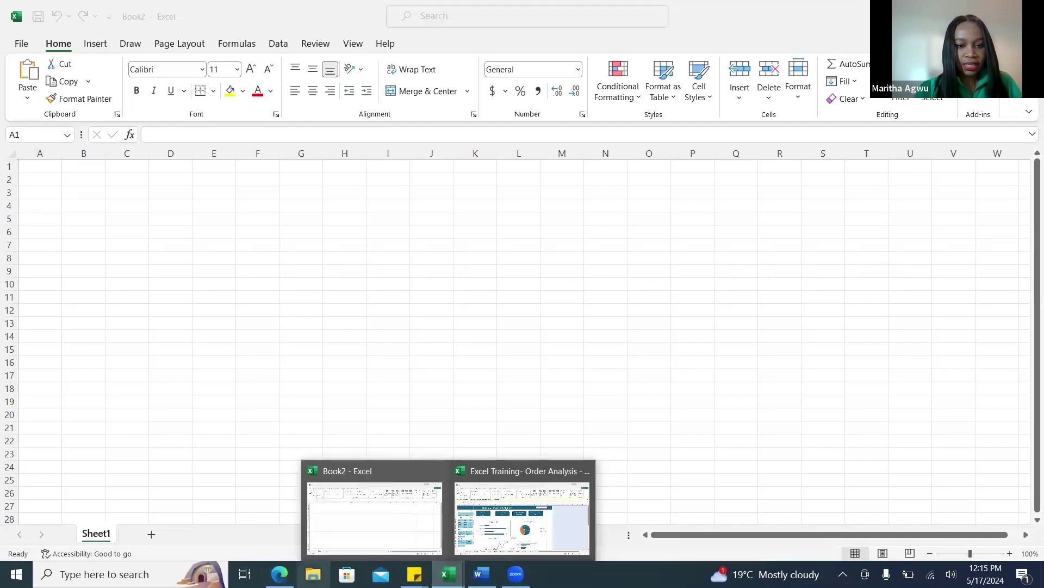
- Open the Order Analysis Word document from the Documents folder to read the list of key metrics
{"action": "left_click", "coordinate": [313, 574]}
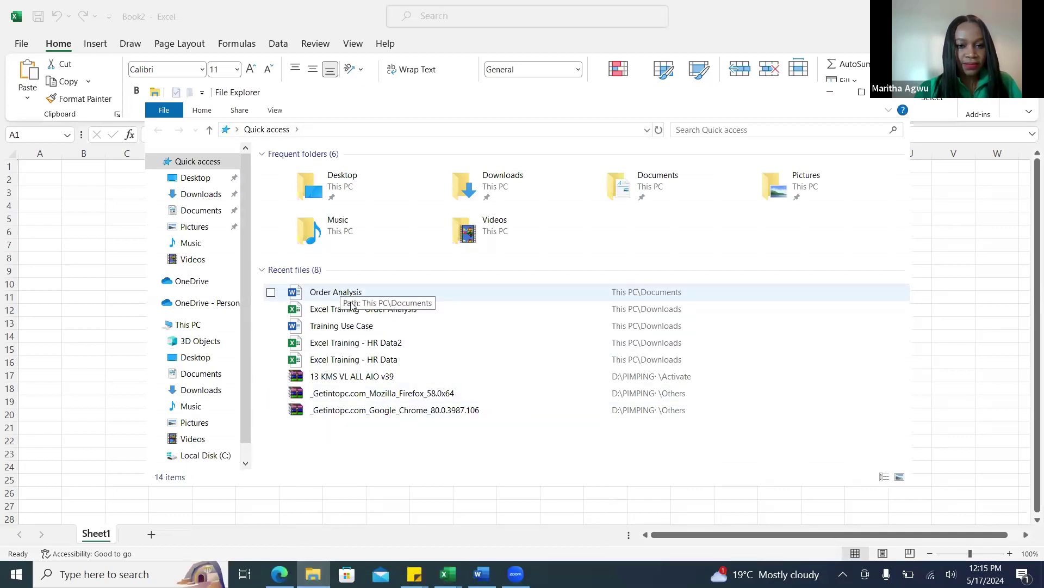
{"action": "left_click", "coordinate": [201, 210]}
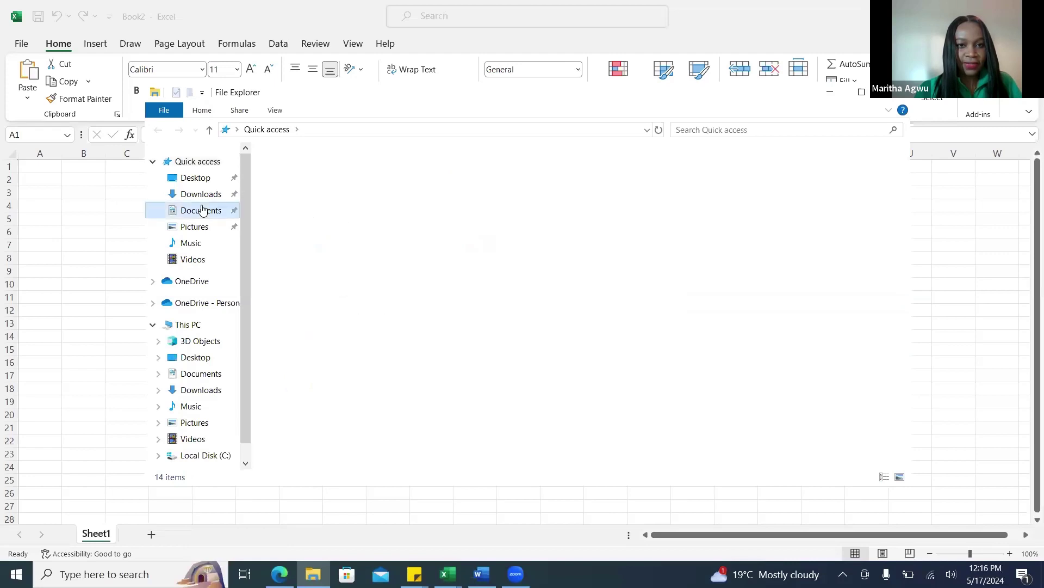
{"action": "double_click", "coordinate": [316, 202]}
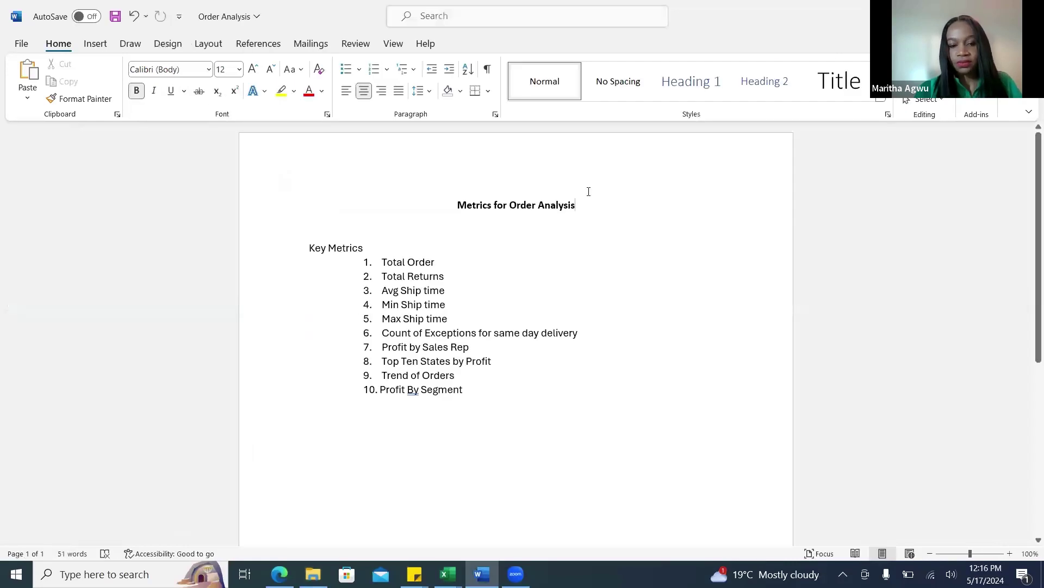
- Open the Order data workbook from the Downloads folder in Excel
{"action": "mouse_move", "coordinate": [448, 574]}
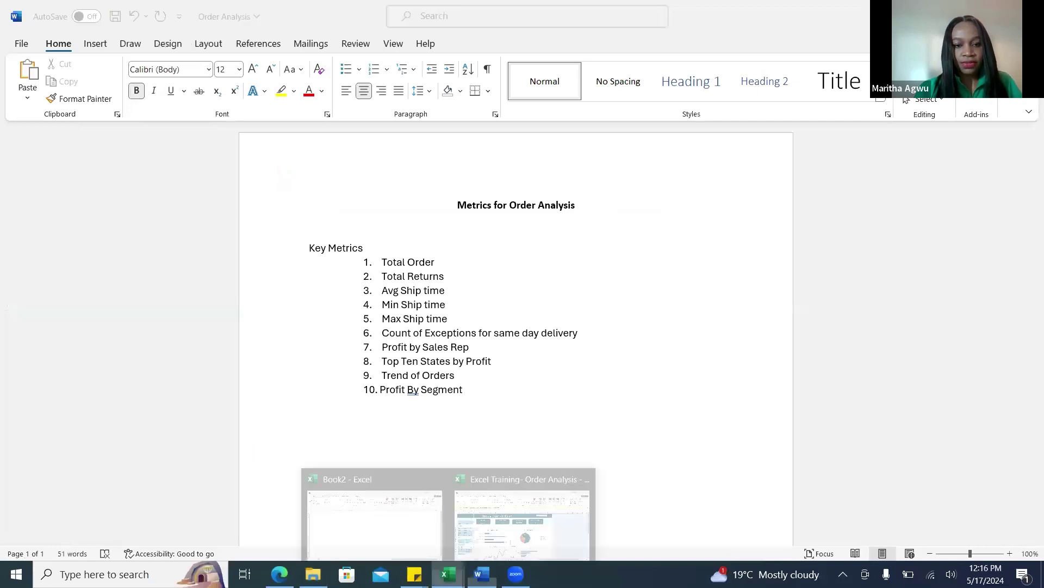
{"action": "left_click", "coordinate": [390, 541]}
{"action": "left_click", "coordinate": [313, 574]}
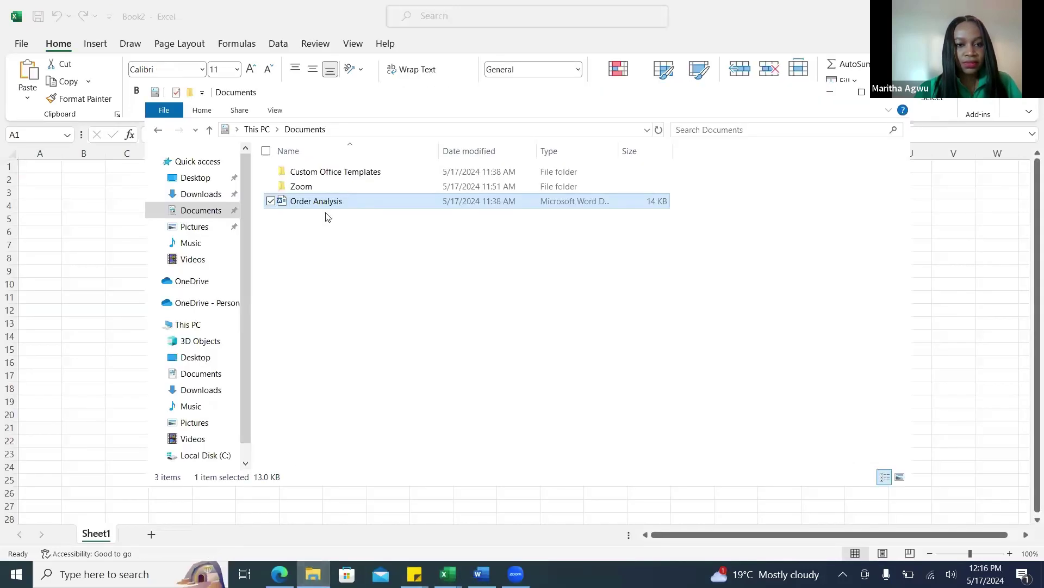
{"action": "left_click", "coordinate": [195, 194]}
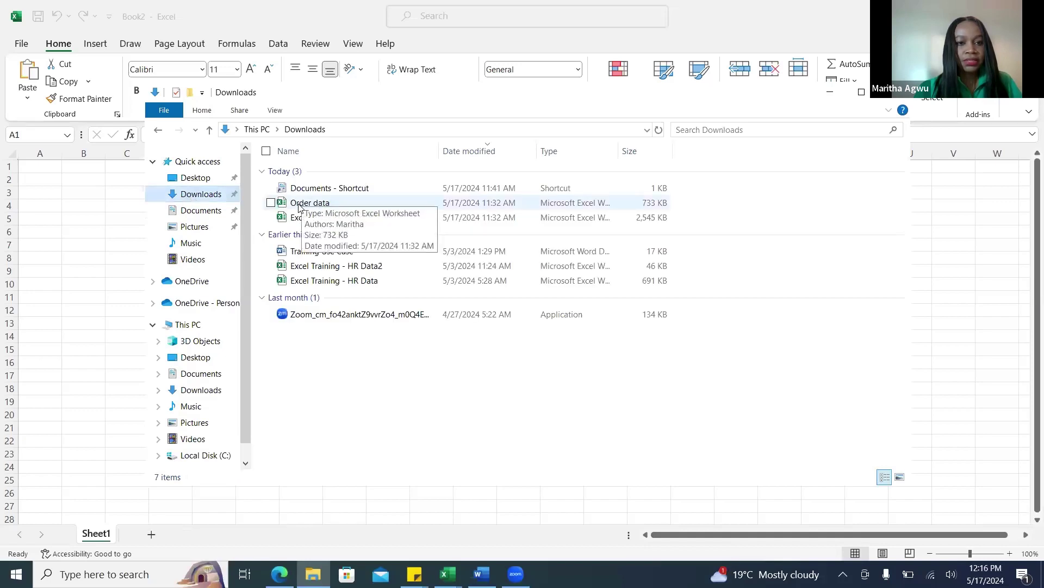
{"action": "double_click", "coordinate": [301, 205]}
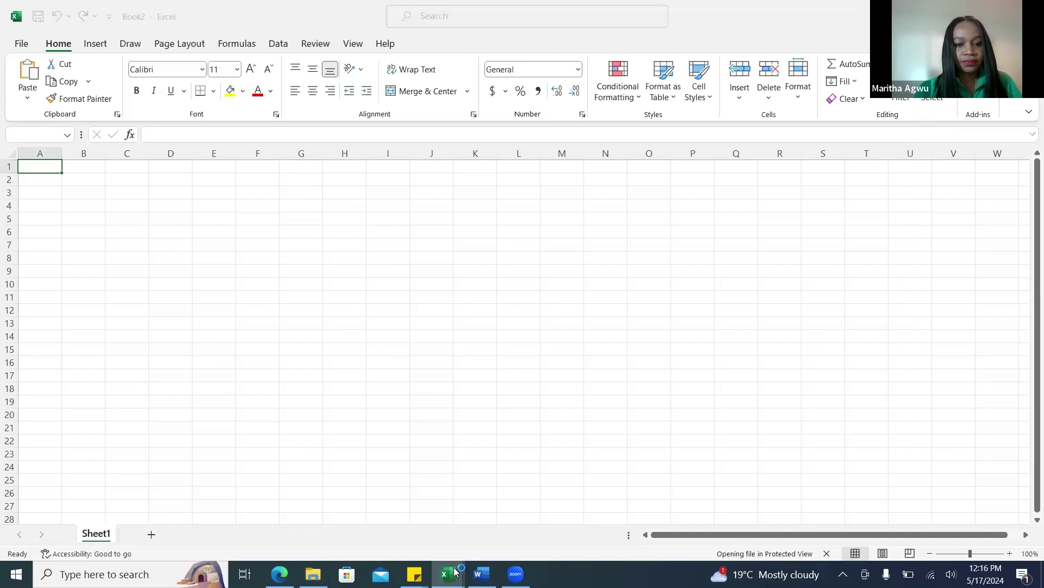
{"action": "mouse_move", "coordinate": [448, 574]}
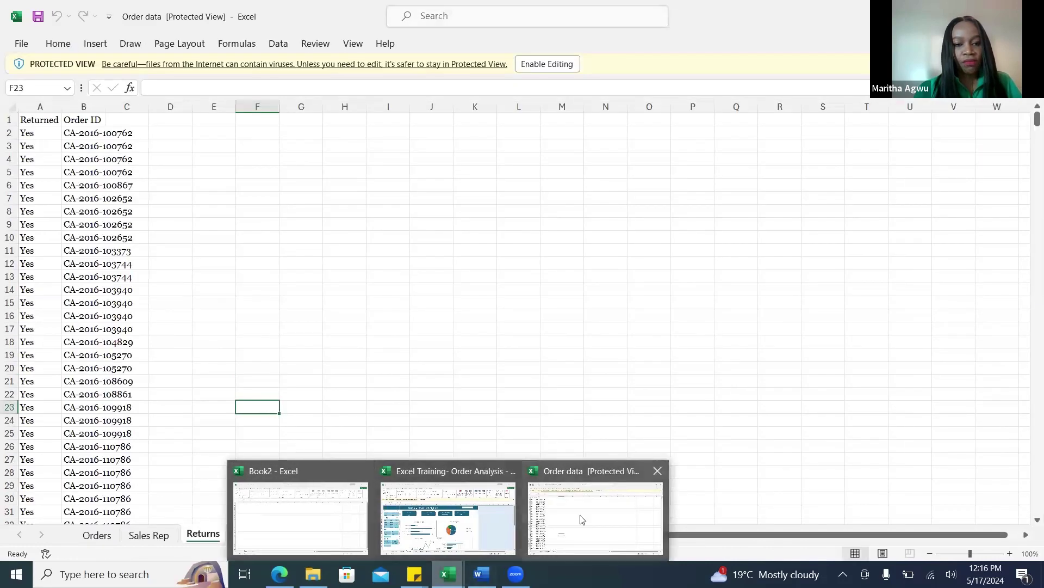
- Look through the Orders, Sales Rep and Returns sheets, ending on Orders
{"action": "left_click", "coordinate": [95, 536]}
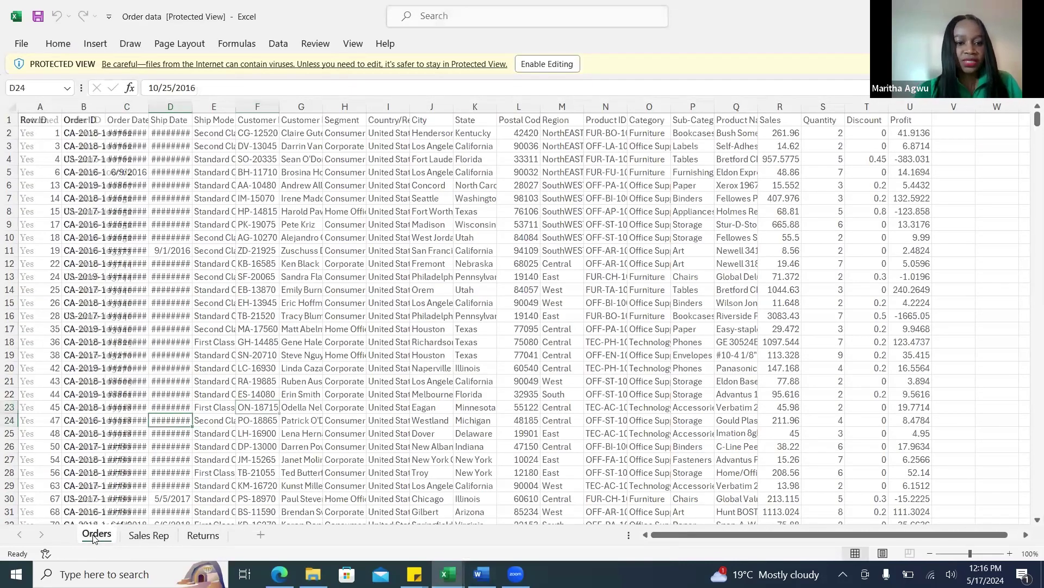
{"action": "left_click", "coordinate": [149, 535]}
{"action": "left_click", "coordinate": [201, 535]}
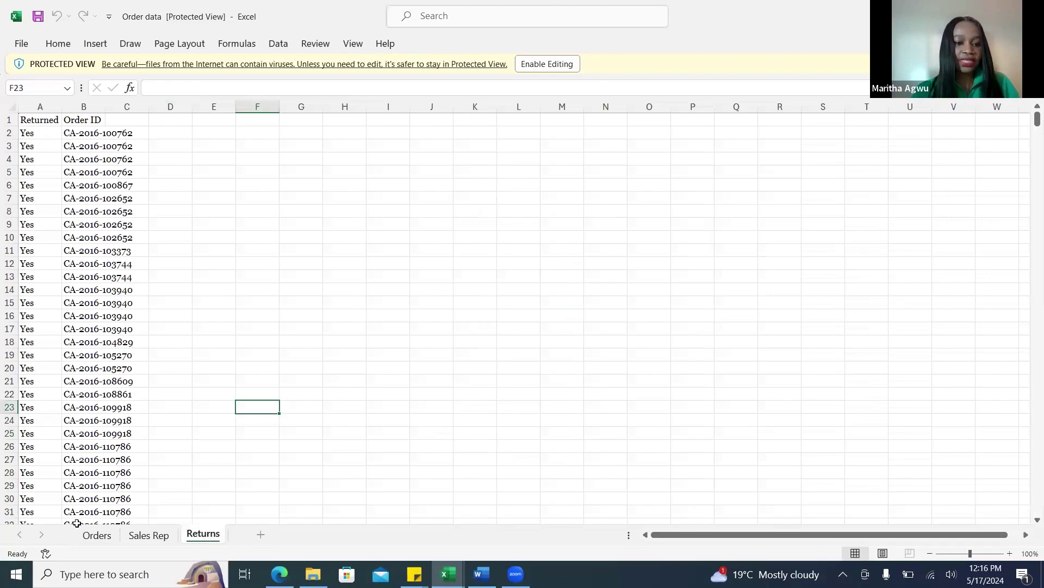
{"action": "left_click", "coordinate": [95, 537]}
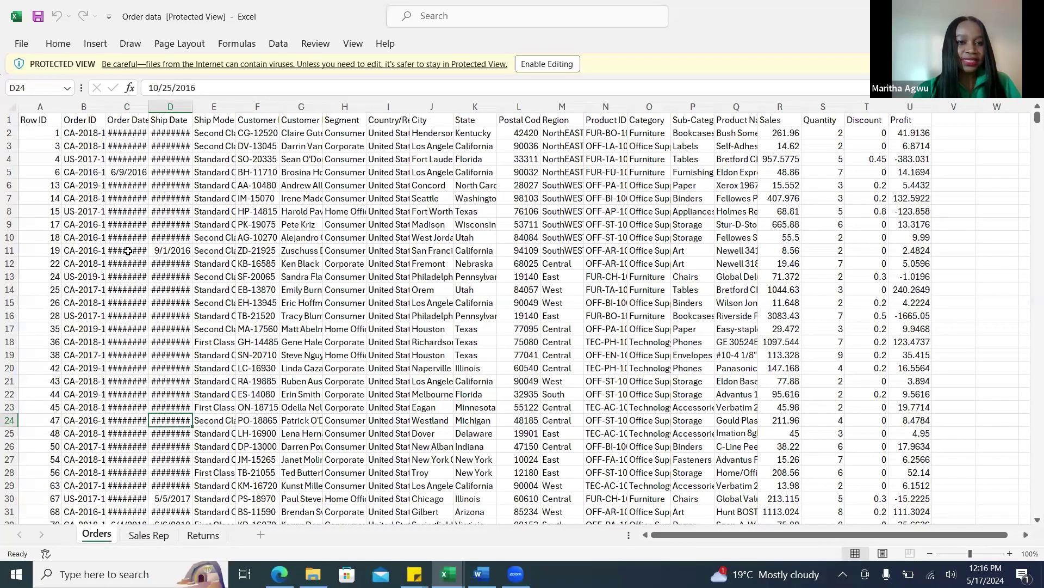
- Widen the Order ID, Order Date, Ship Date and Ship Mode columns on the Orders sheet so their values are readable
{"action": "left_click_drag", "start_coordinate": [149, 107], "coordinate": [238, 105]}
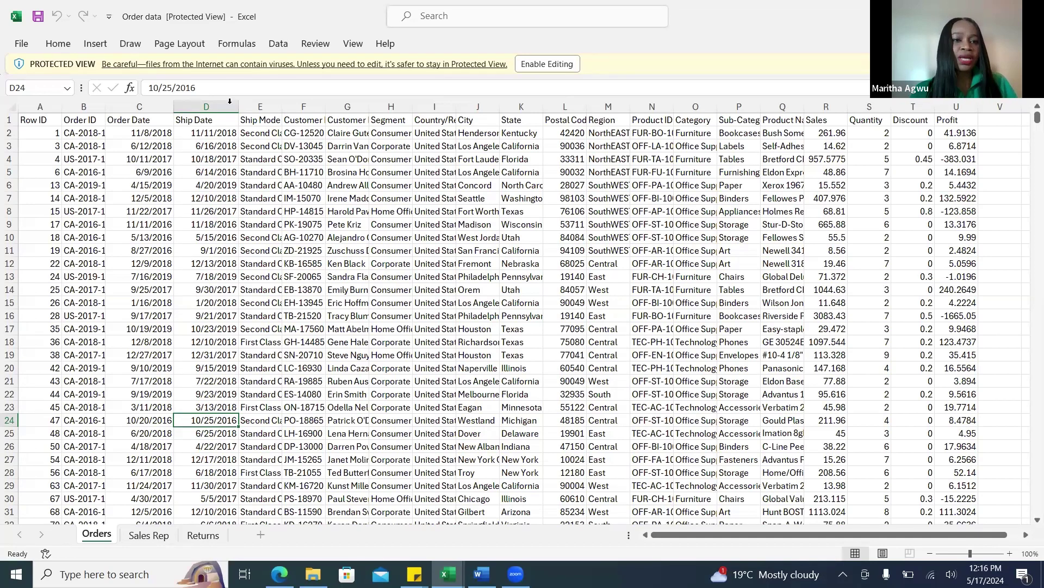
{"action": "left_click", "coordinate": [84, 132]}
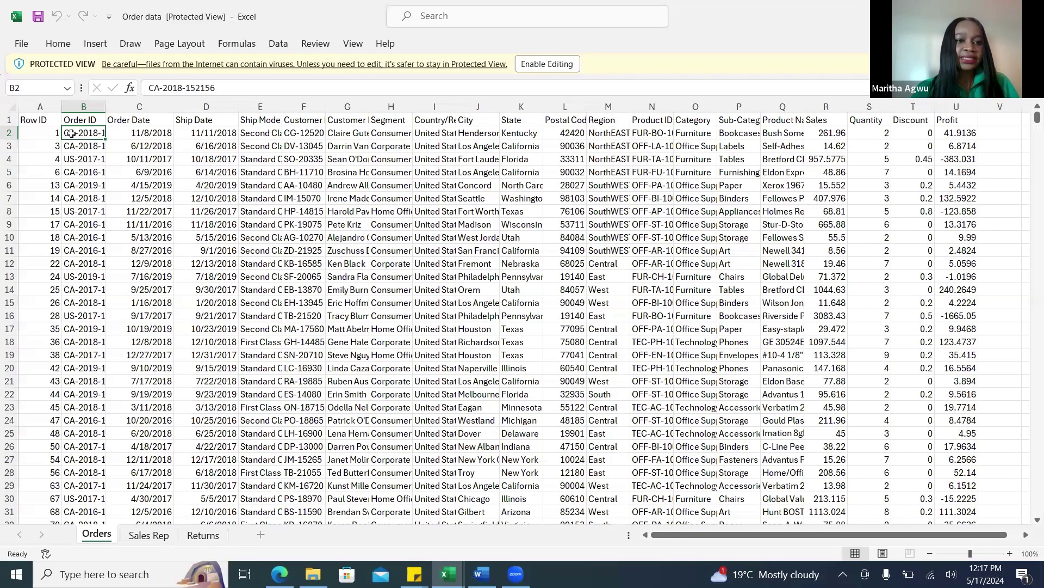
{"action": "left_click_drag", "start_coordinate": [105, 108], "coordinate": [137, 108]}
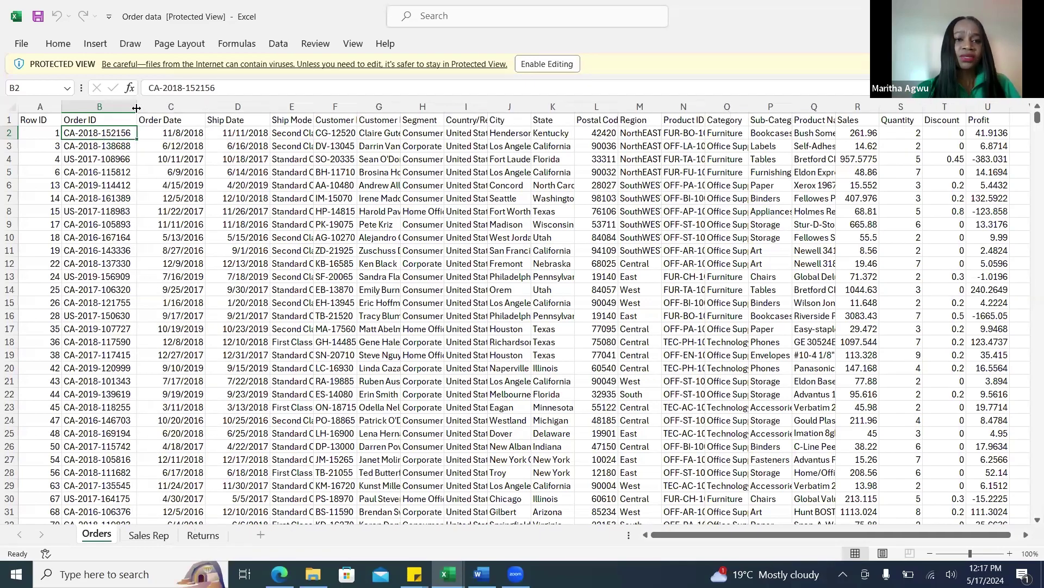
{"action": "left_click", "coordinate": [186, 134]}
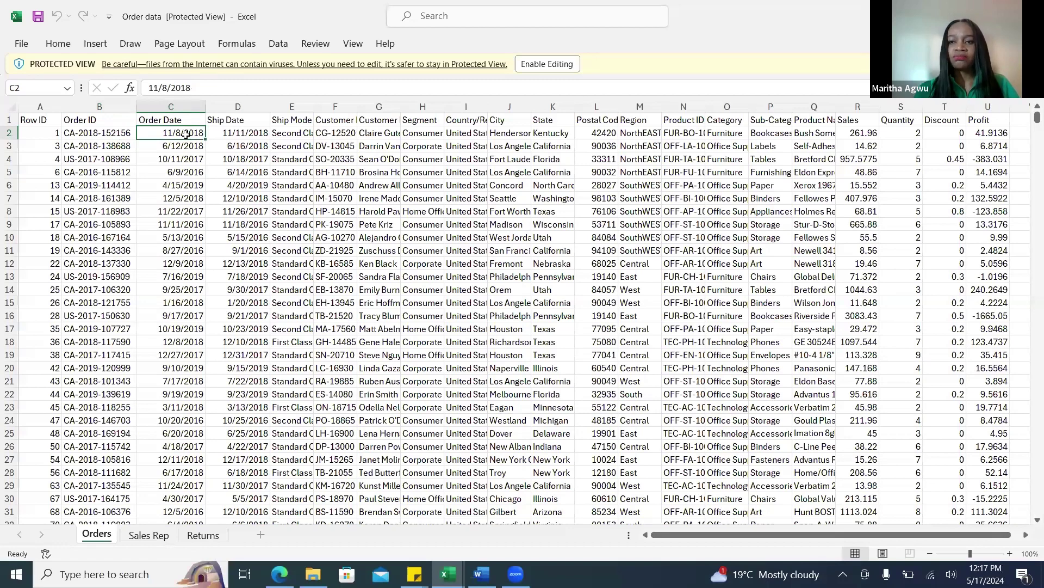
{"action": "left_click", "coordinate": [239, 136]}
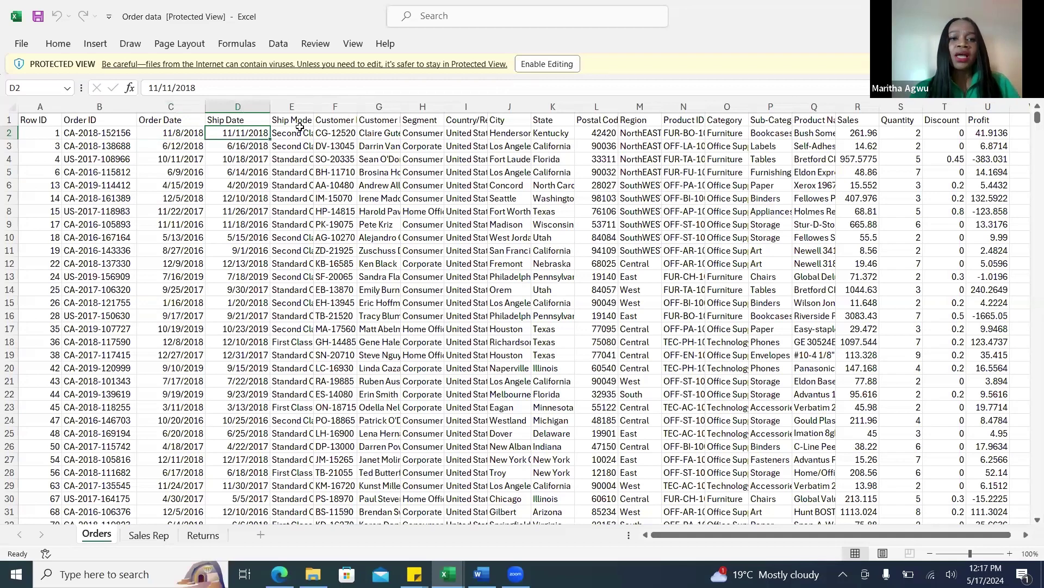
{"action": "left_click_drag", "start_coordinate": [313, 110], "coordinate": [327, 114]}
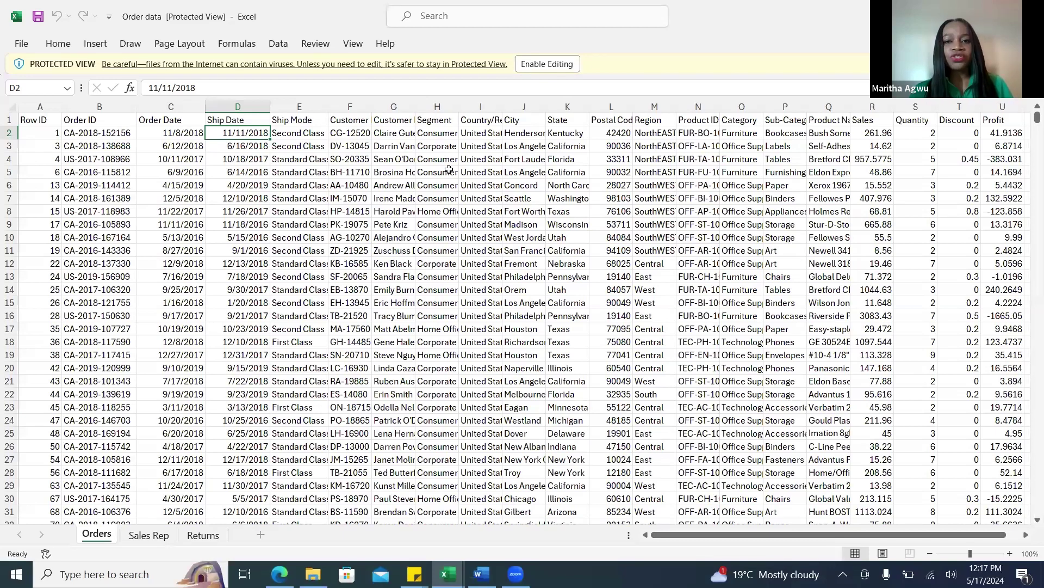
- Examine the Category column and the first Sales value on the Orders sheet
{"action": "left_click", "coordinate": [735, 107]}
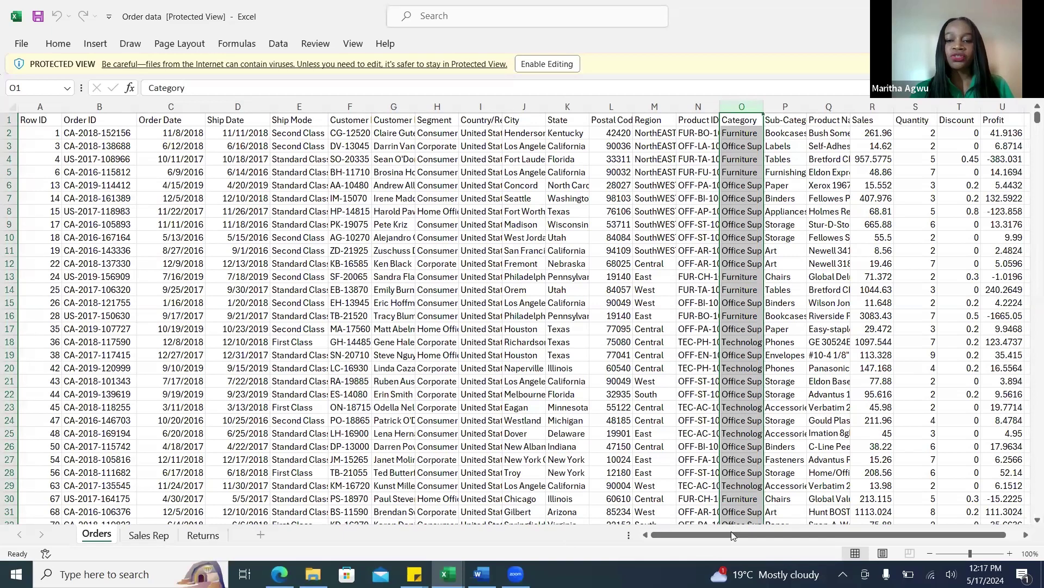
{"action": "left_click_drag", "start_coordinate": [732, 538], "coordinate": [827, 542]}
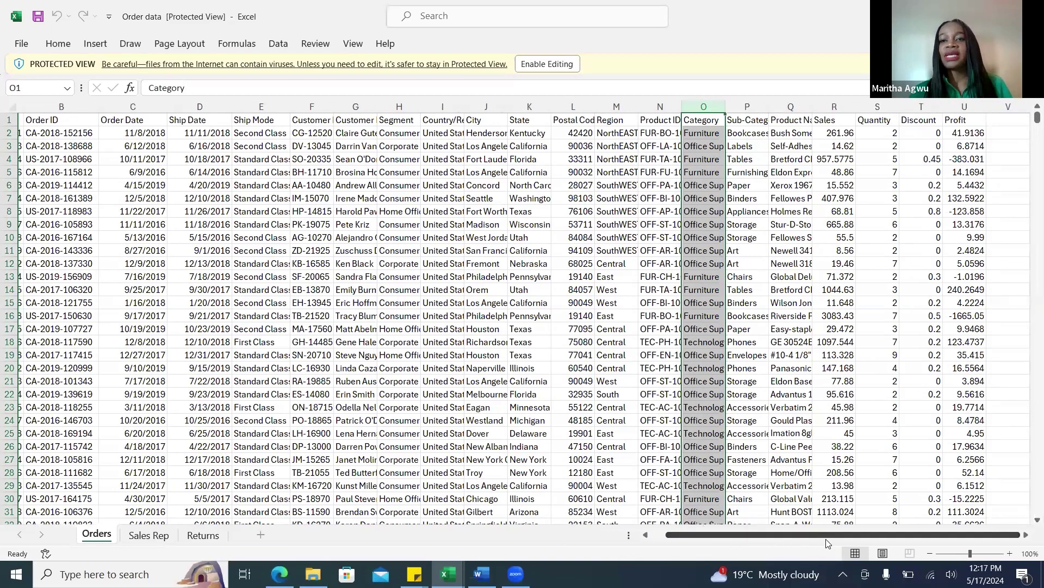
{"action": "left_click", "coordinate": [835, 133]}
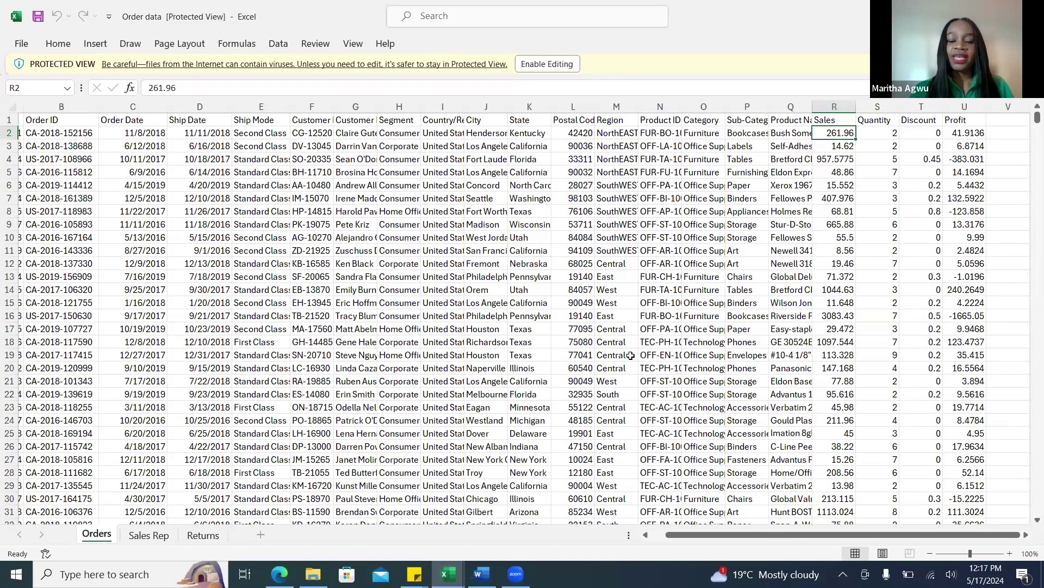
- Review the Sales Rep and Returns sheets, widen the Order ID column on Returns, and go back to Orders
{"action": "left_click", "coordinate": [147, 535]}
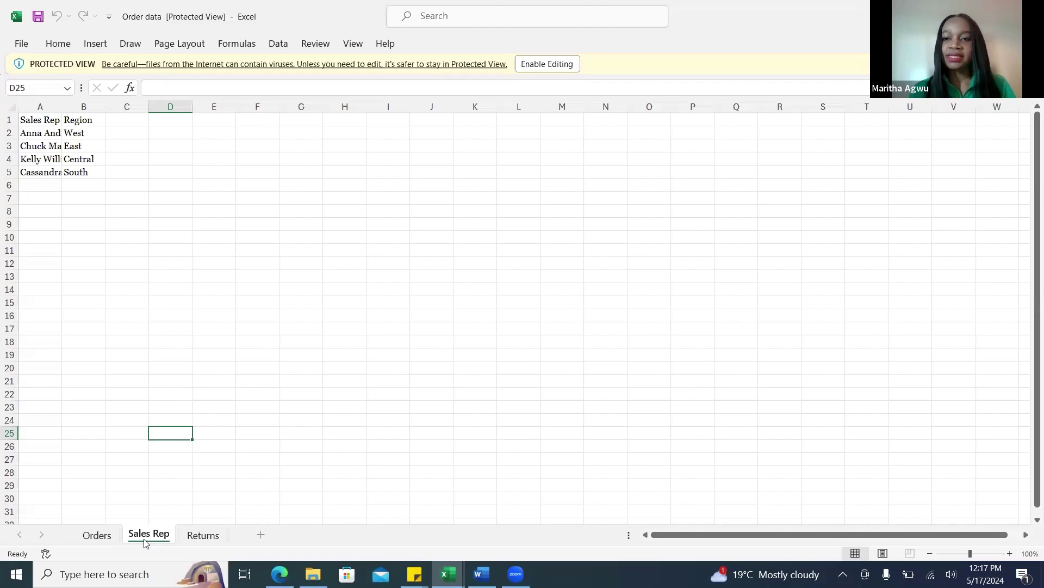
{"action": "left_click", "coordinate": [206, 538]}
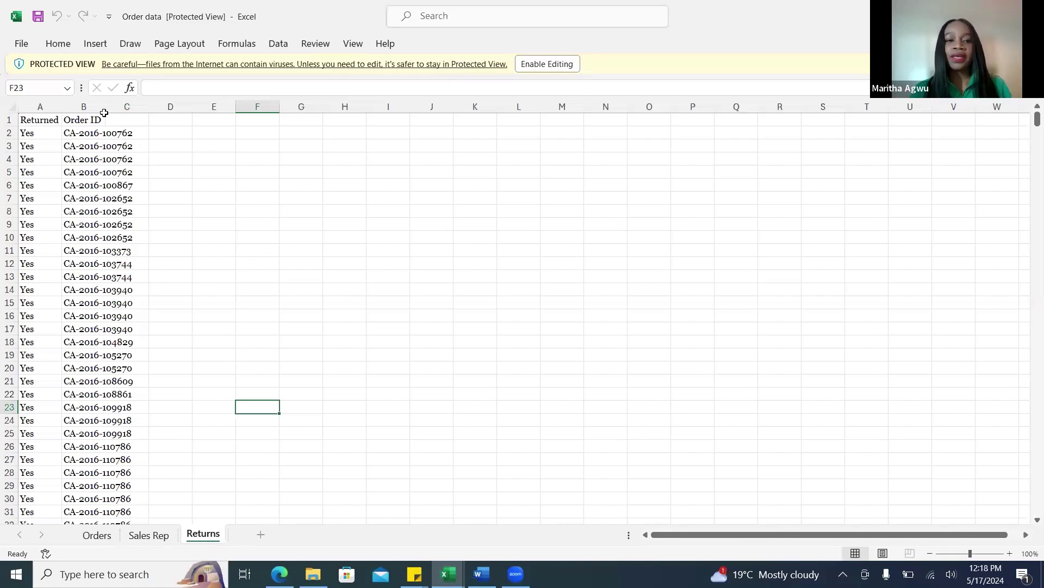
{"action": "left_click_drag", "start_coordinate": [104, 113], "coordinate": [168, 116]}
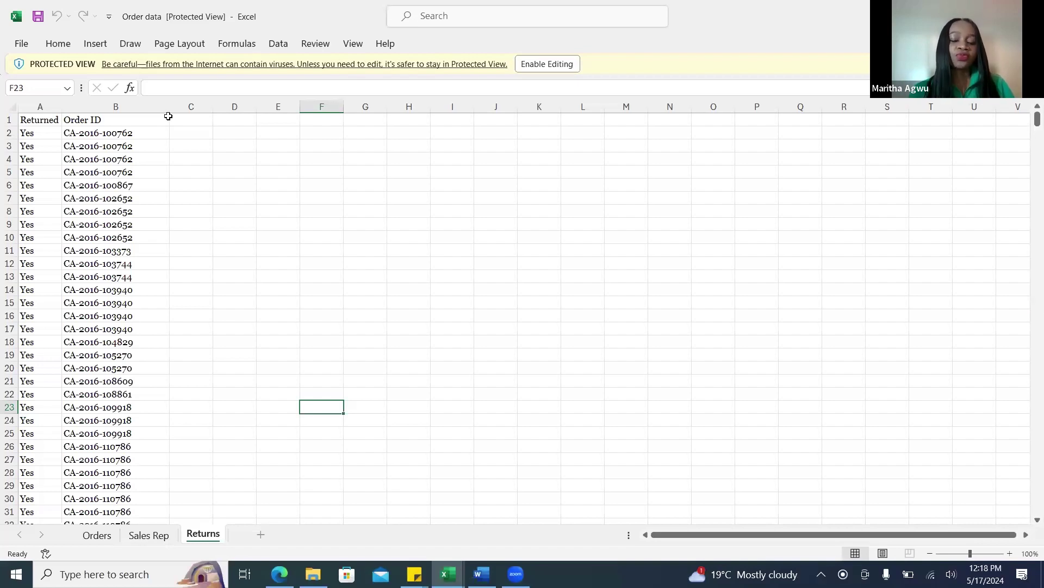
{"action": "left_click", "coordinate": [91, 537]}
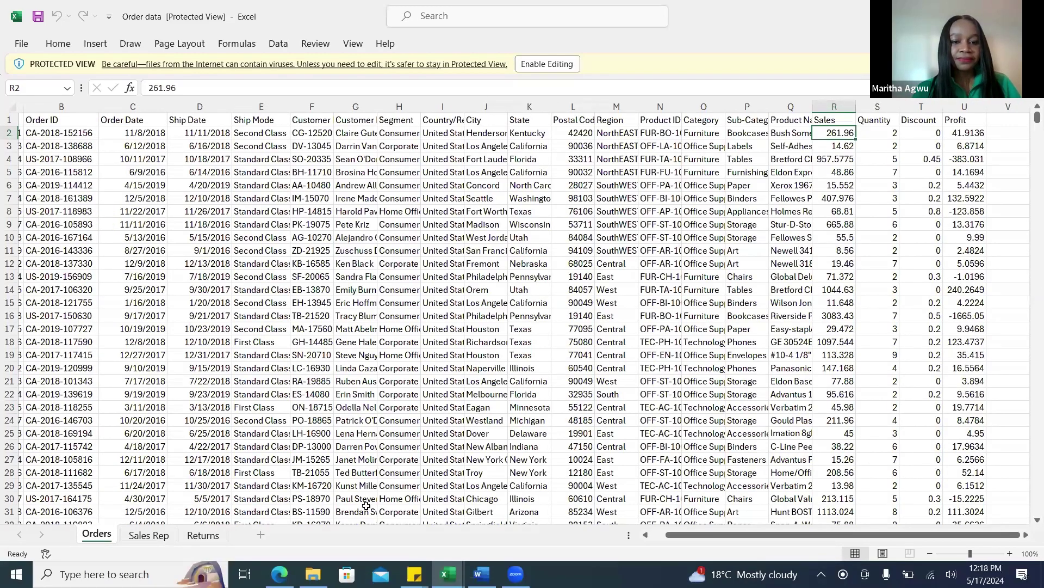
- Switch to the blank Book2 workbook and import the Order data Excel workbook from the Downloads folder
{"action": "left_click", "coordinate": [452, 563]}
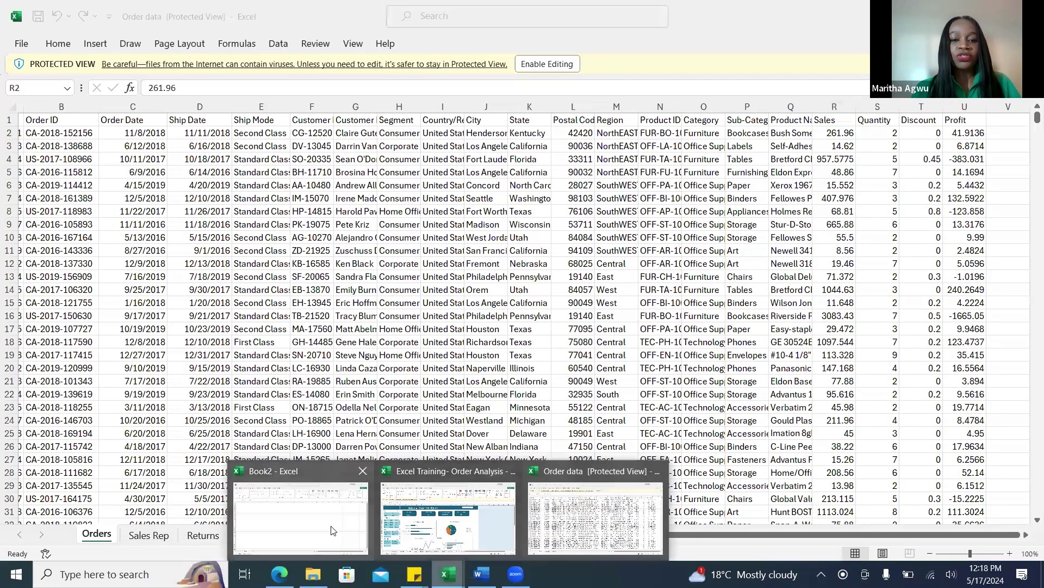
{"action": "left_click", "coordinate": [304, 523]}
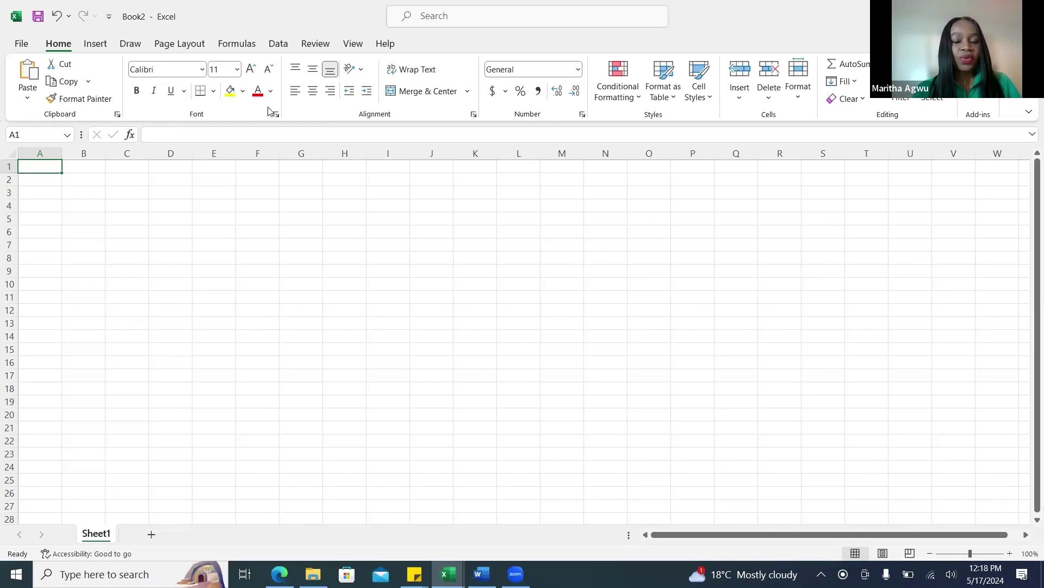
{"action": "left_click", "coordinate": [279, 44]}
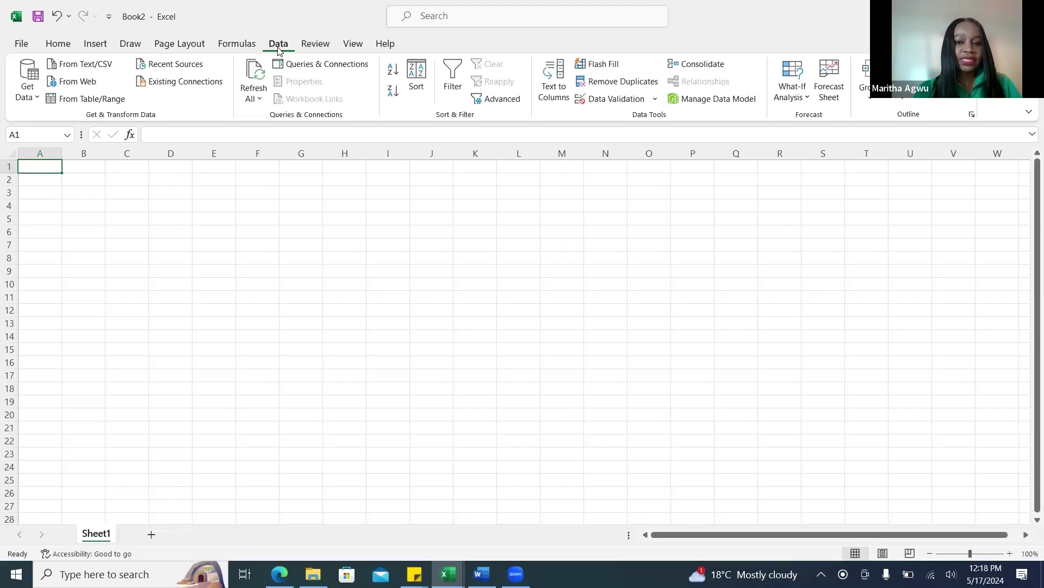
{"action": "left_click", "coordinate": [38, 99]}
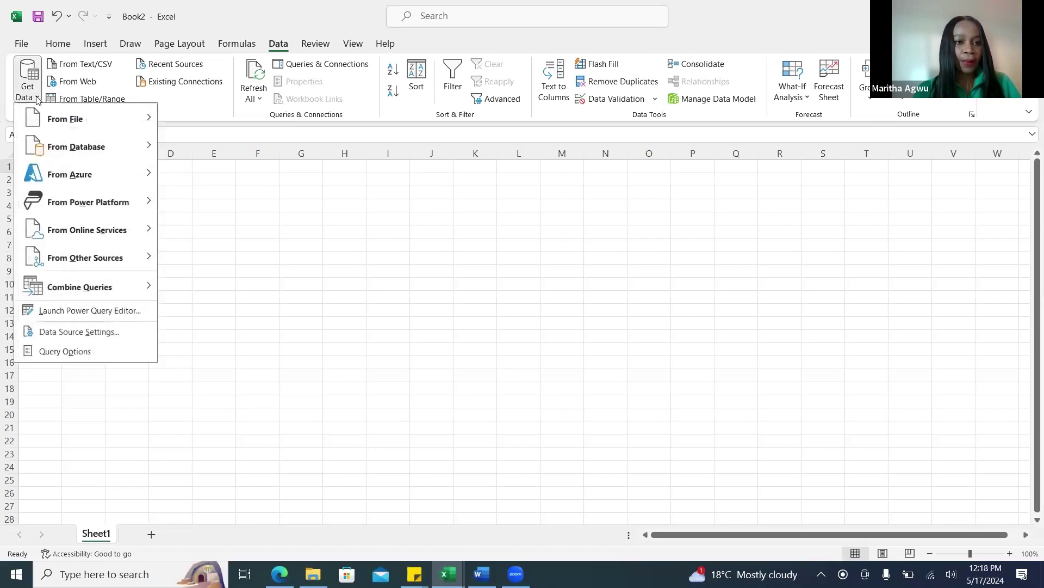
{"action": "mouse_move", "coordinate": [70, 128]}
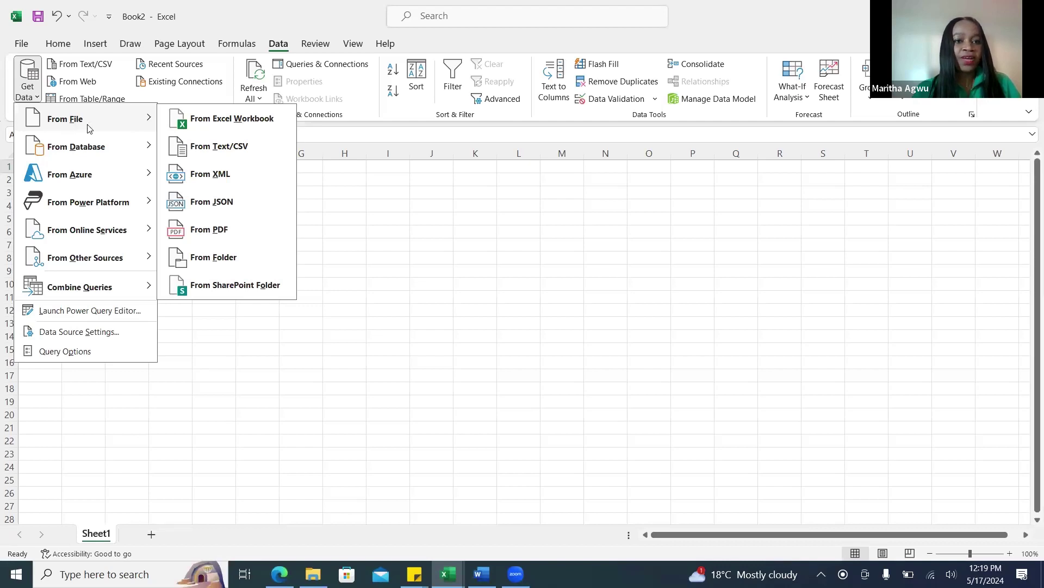
{"action": "left_click", "coordinate": [239, 124]}
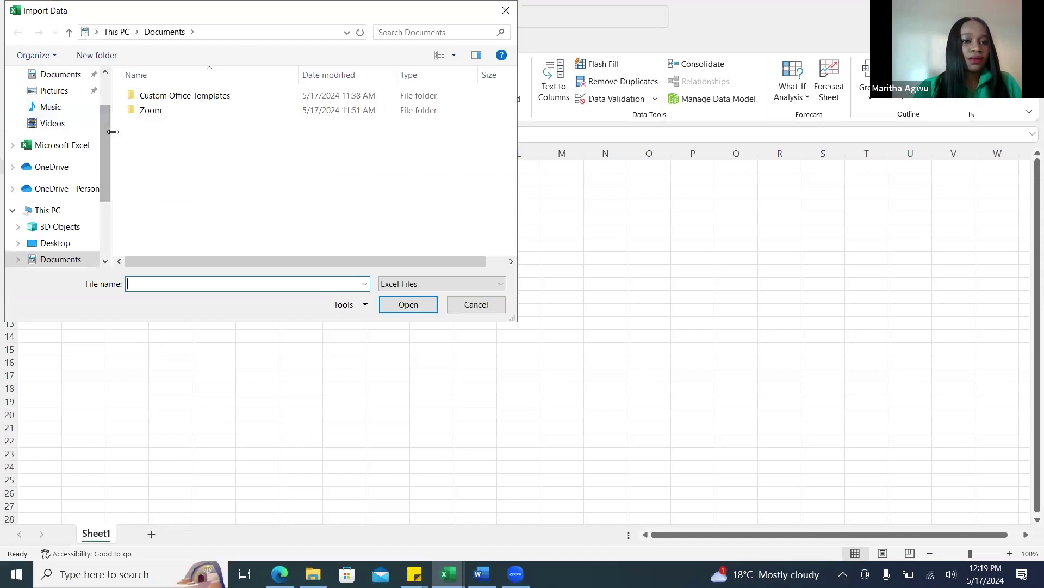
{"action": "scroll", "coordinate": [100, 150], "scroll_direction": "up", "scroll_amount": 2}
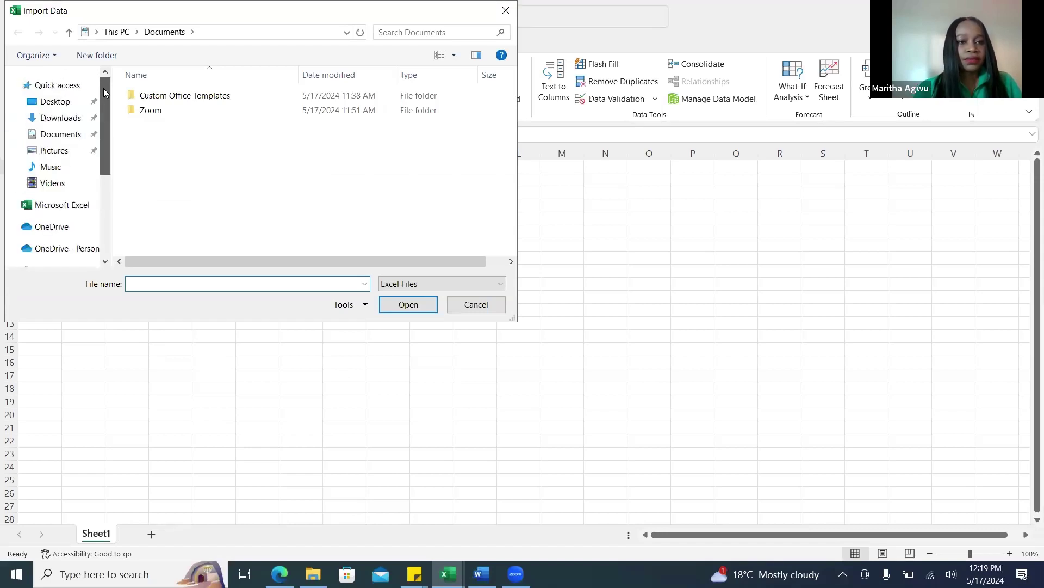
{"action": "left_click", "coordinate": [60, 123]}
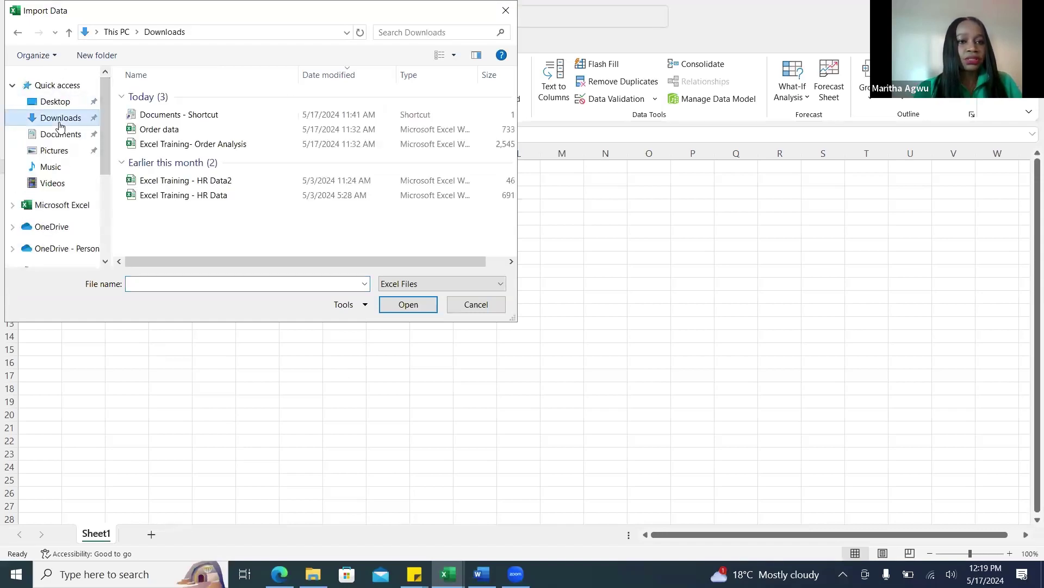
{"action": "left_click", "coordinate": [172, 134]}
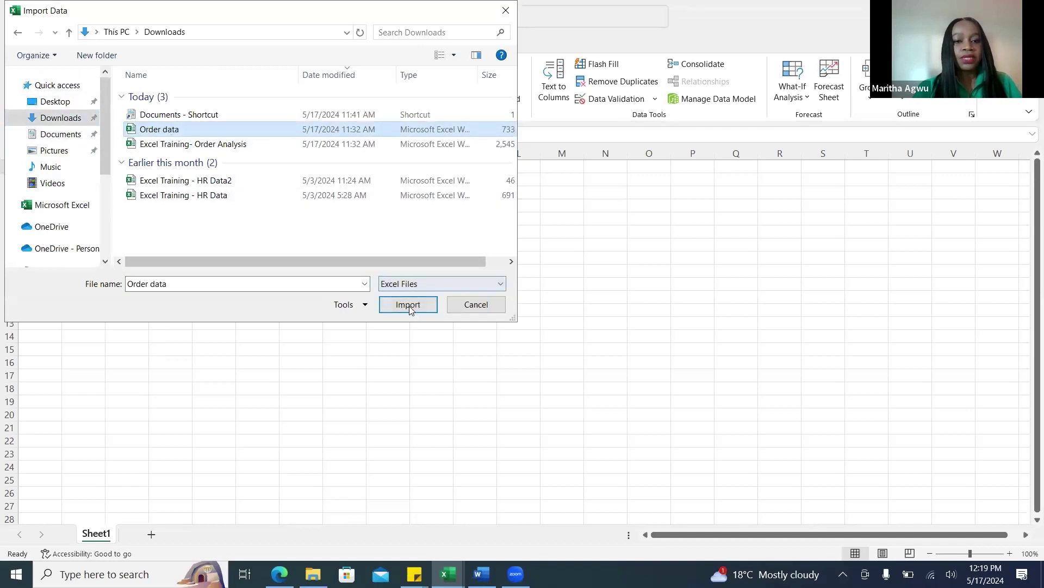
{"action": "left_click", "coordinate": [408, 305]}
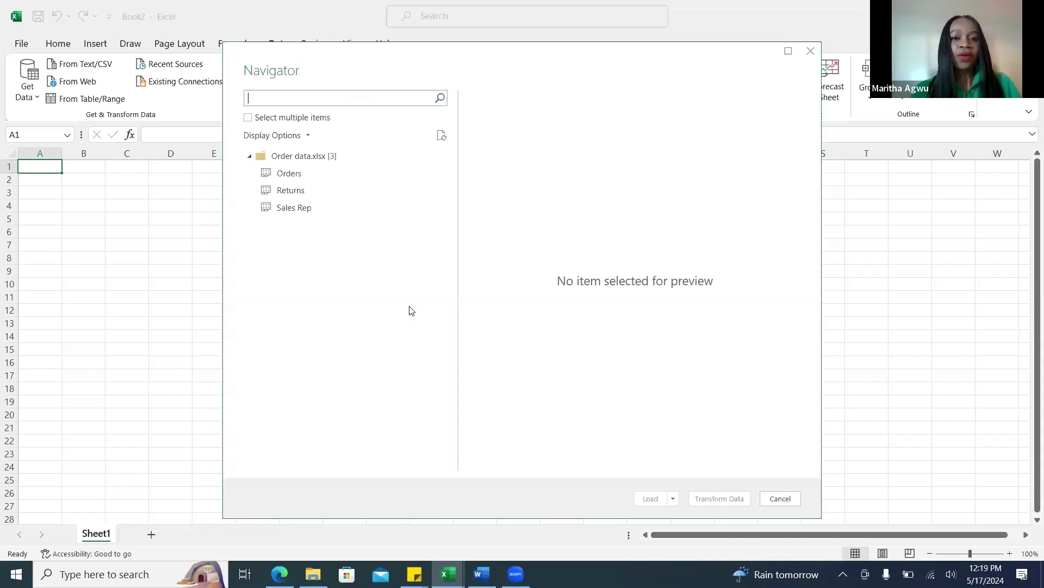
- Select the Orders, Returns and Sales Rep tables together for import and send them to the Power Query Editor for transforming
{"action": "left_click", "coordinate": [248, 118]}
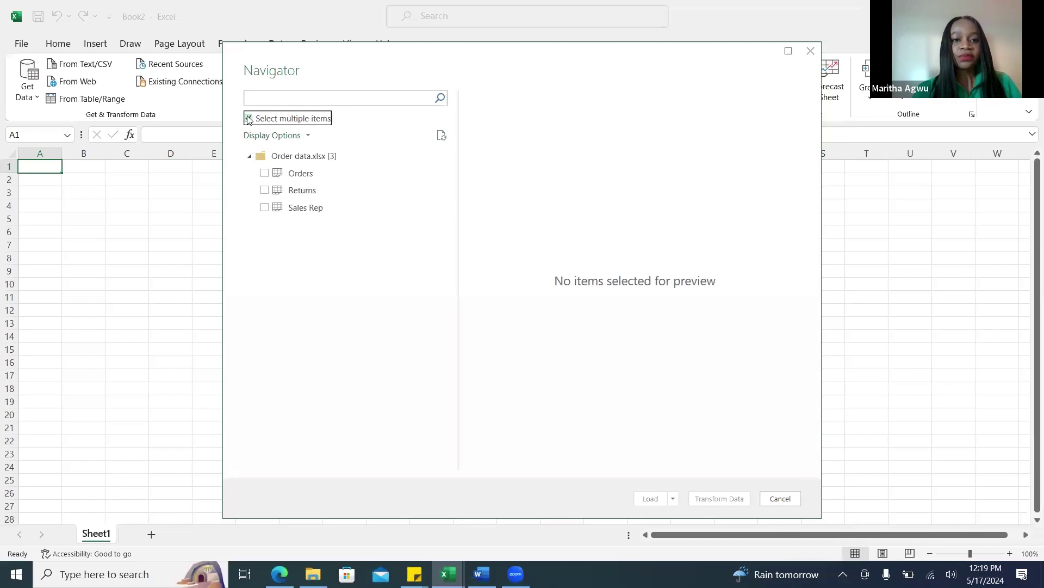
{"action": "left_click", "coordinate": [264, 174]}
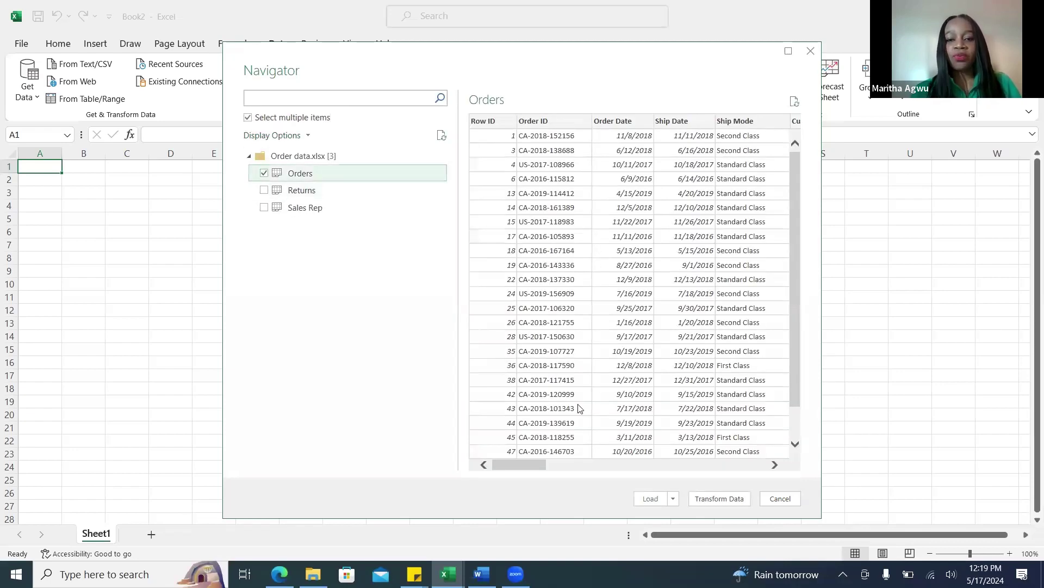
{"action": "mouse_move", "coordinate": [531, 469]}
{"action": "left_mouse_down"}
{"action": "mouse_move", "coordinate": [666, 469]}
{"action": "mouse_move", "coordinate": [526, 471]}
{"action": "left_mouse_up"}
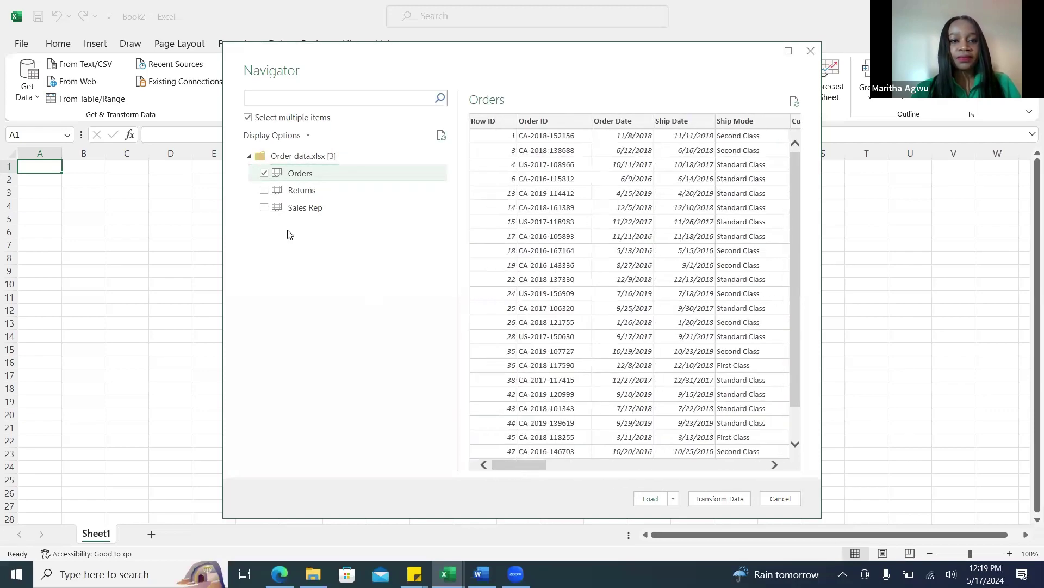
{"action": "left_click", "coordinate": [263, 191]}
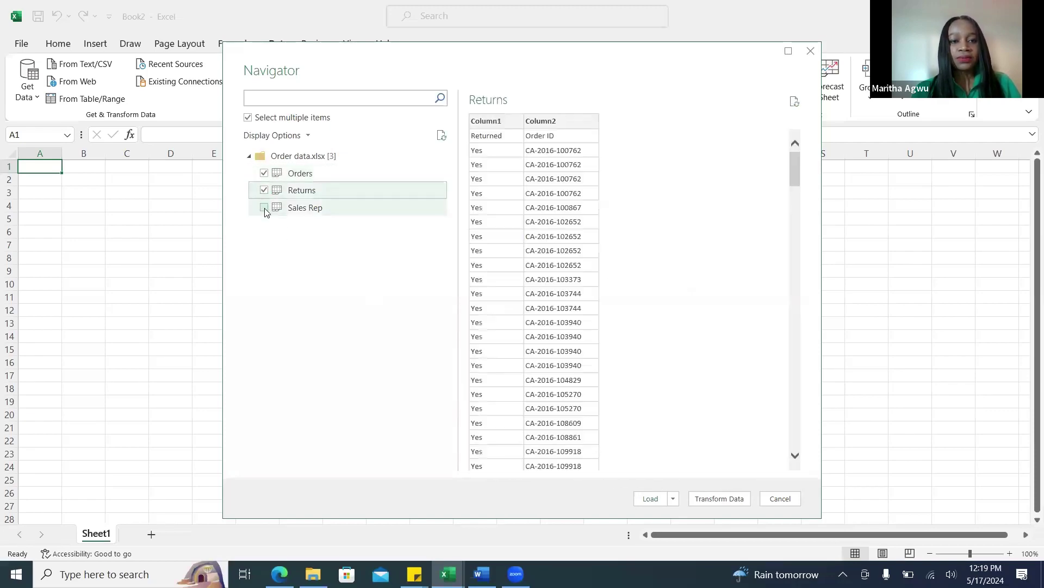
{"action": "left_click", "coordinate": [264, 210]}
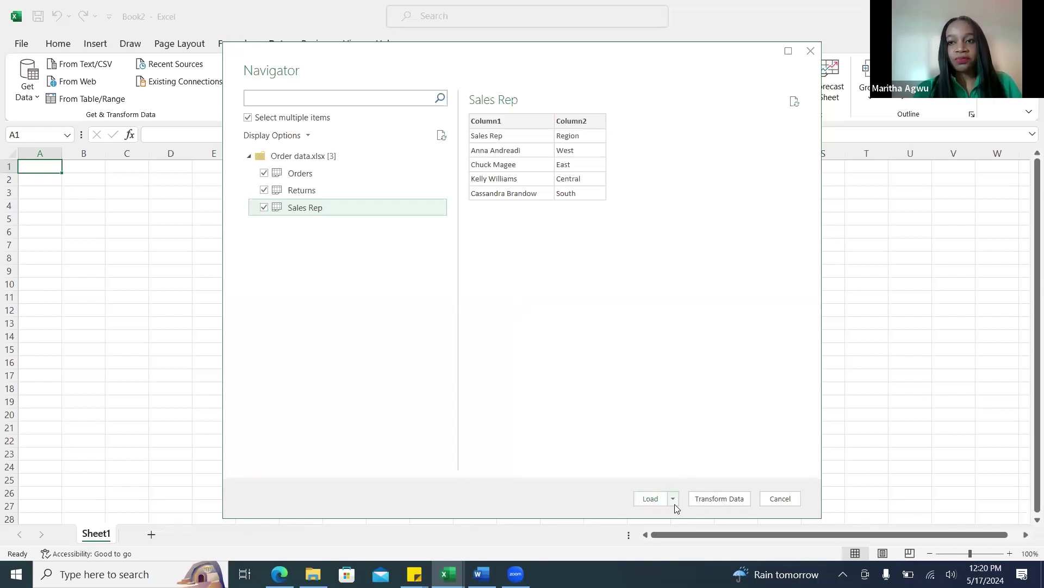
{"action": "left_click", "coordinate": [723, 499]}
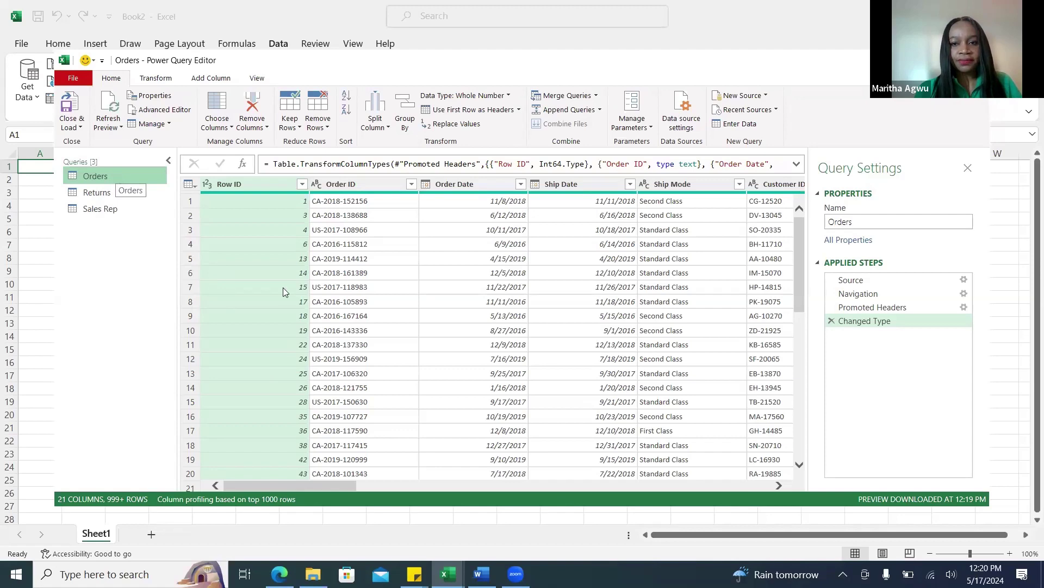
- Review the columns of the Orders, Returns and Sales Rep queries, ending on Orders
{"action": "left_click_drag", "start_coordinate": [327, 486], "coordinate": [298, 475]}
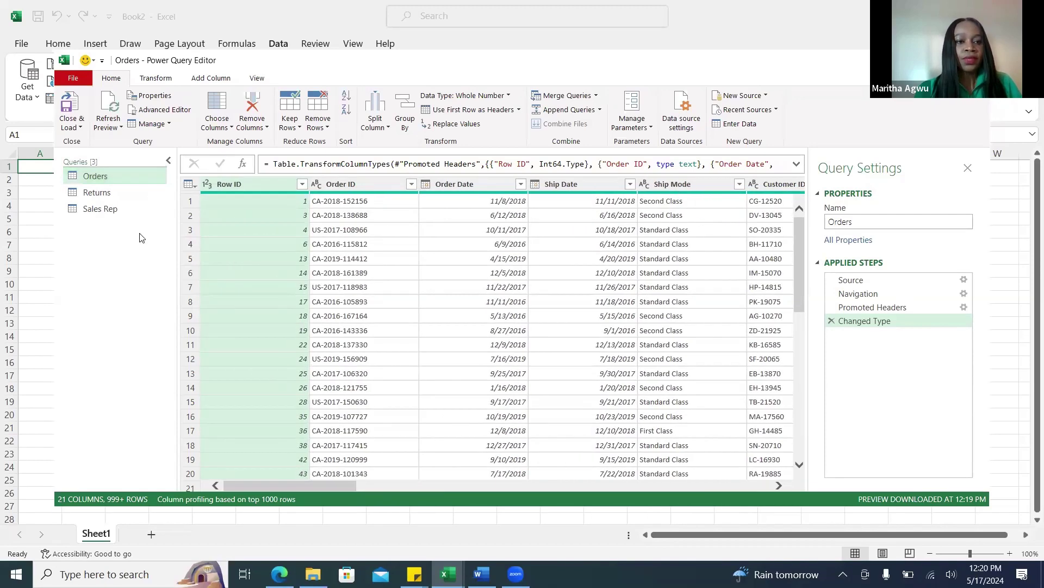
{"action": "left_click", "coordinate": [106, 193]}
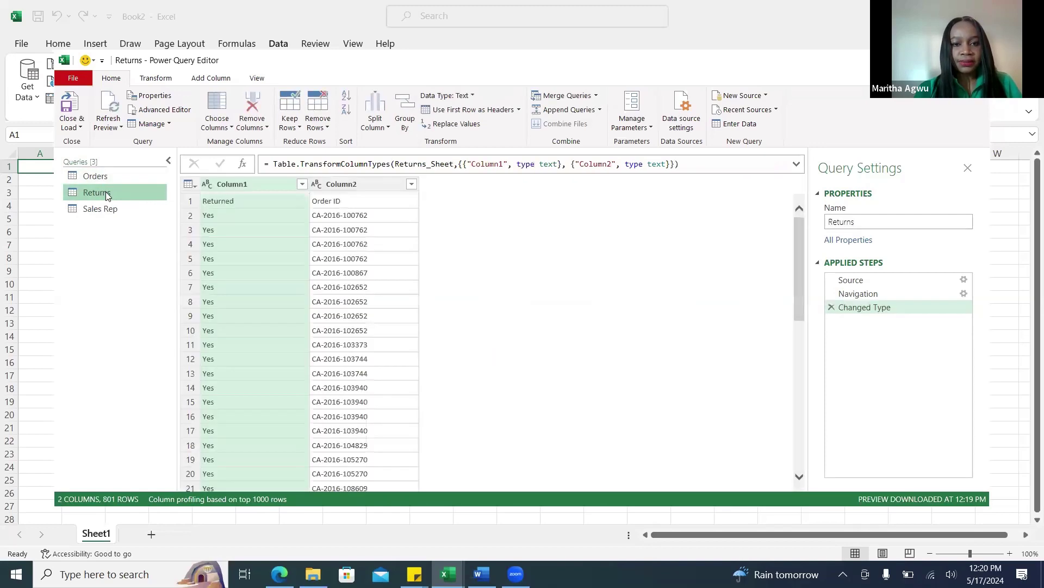
{"action": "left_click", "coordinate": [97, 212]}
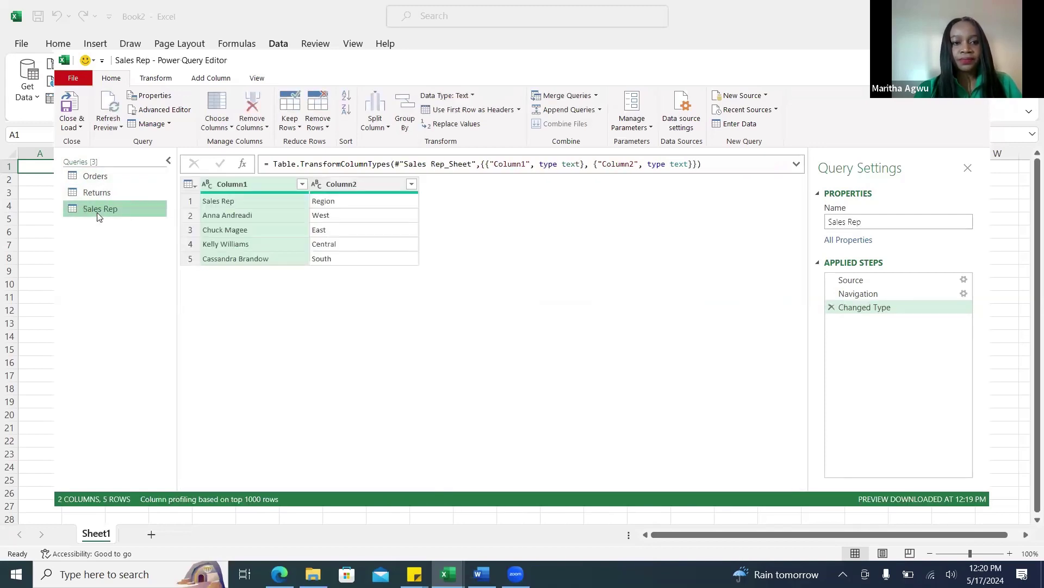
{"action": "left_click", "coordinate": [91, 179]}
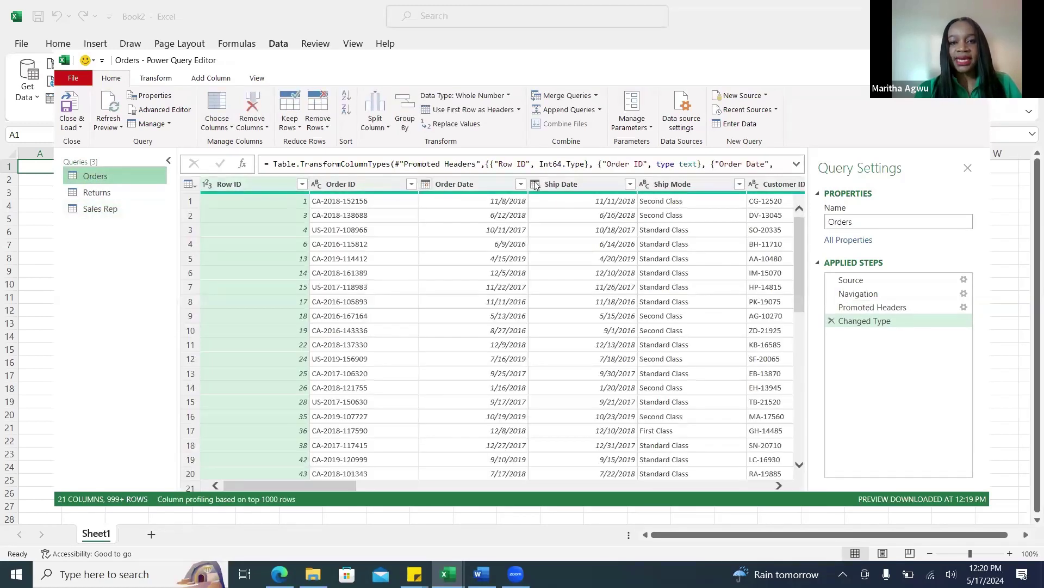
- Promote the first row to column headers in both the Returns and Sales Rep queries
{"action": "left_click", "coordinate": [108, 191]}
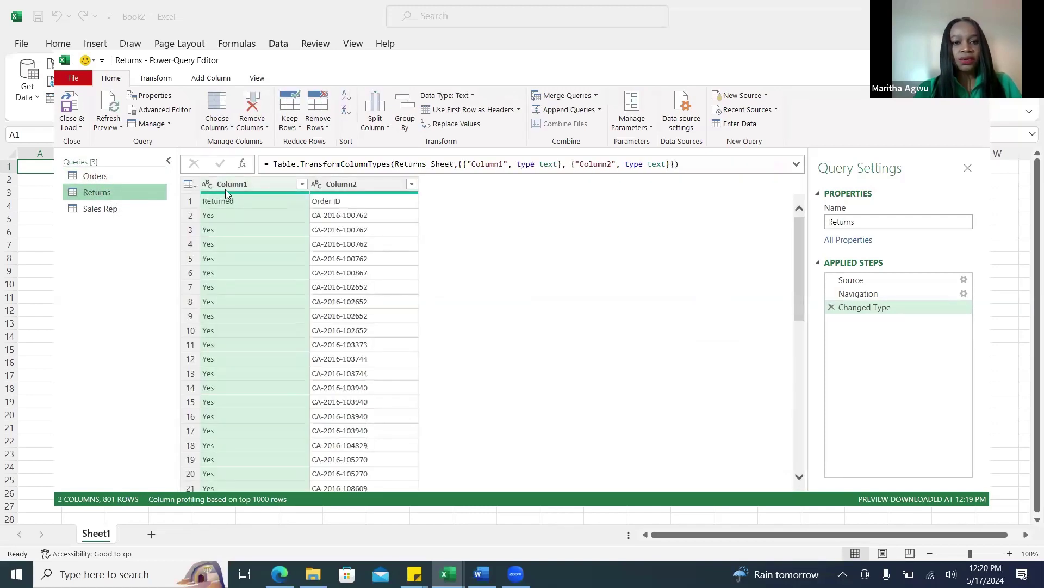
{"action": "left_click", "coordinate": [352, 188]}
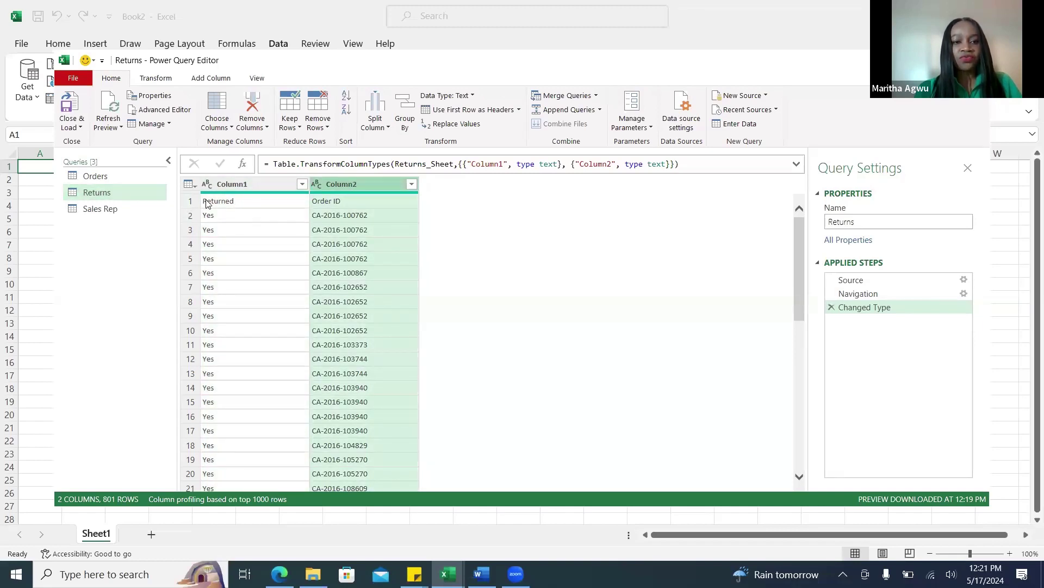
{"action": "left_click", "coordinate": [190, 202]}
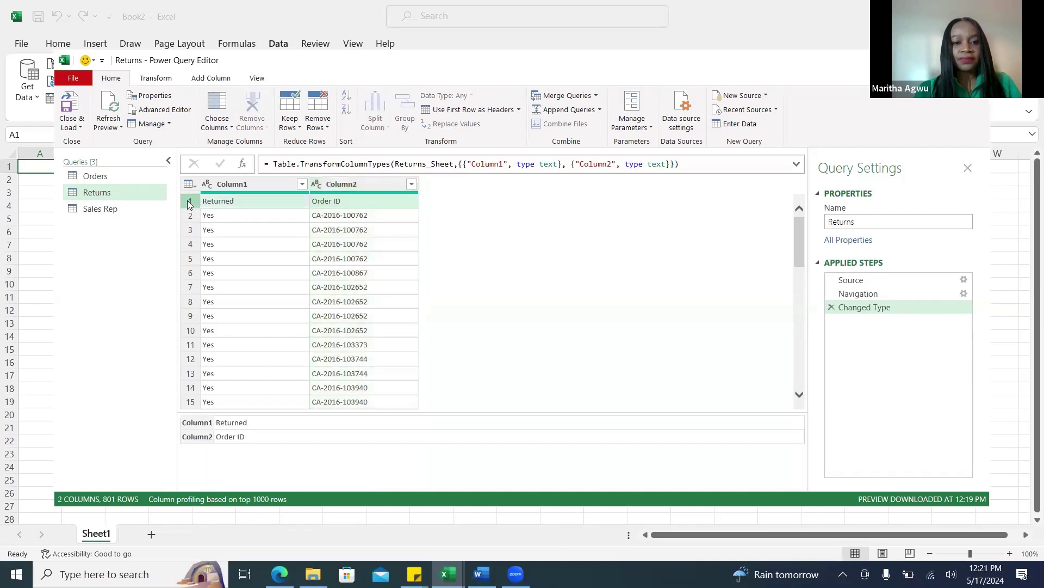
{"action": "left_click", "coordinate": [241, 186]}
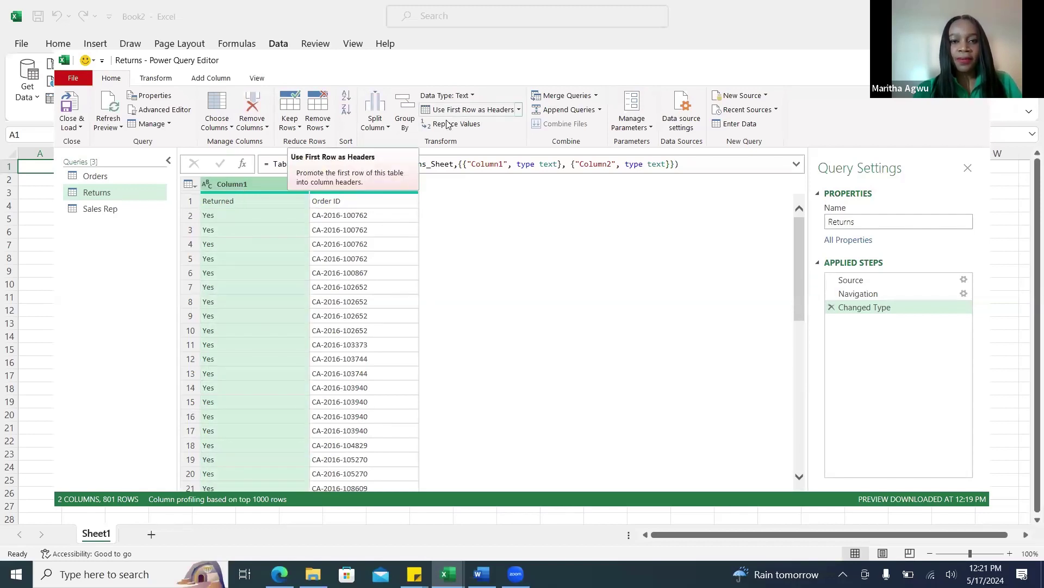
{"action": "left_click", "coordinate": [488, 110]}
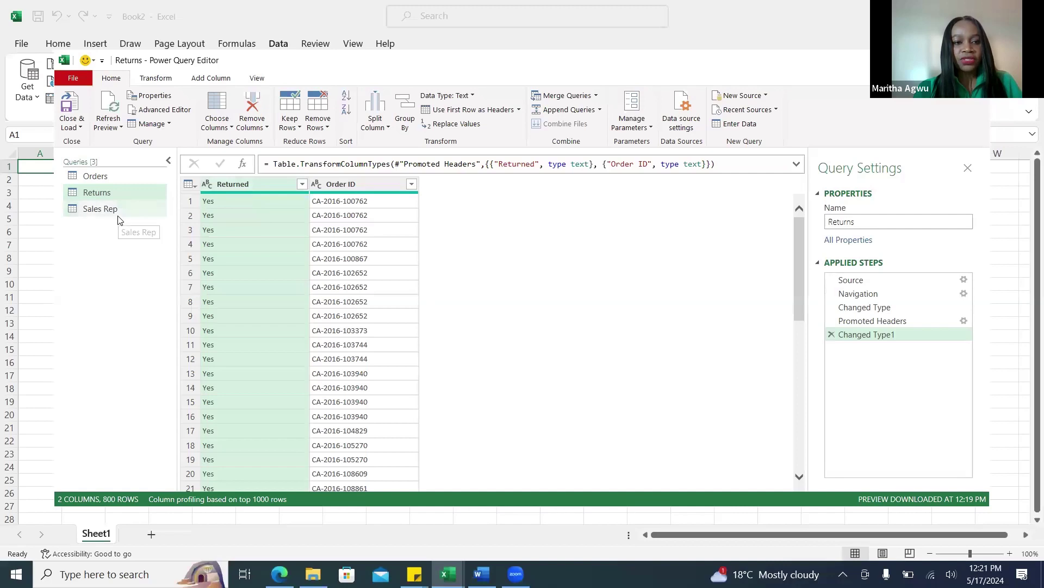
{"action": "left_click", "coordinate": [101, 209]}
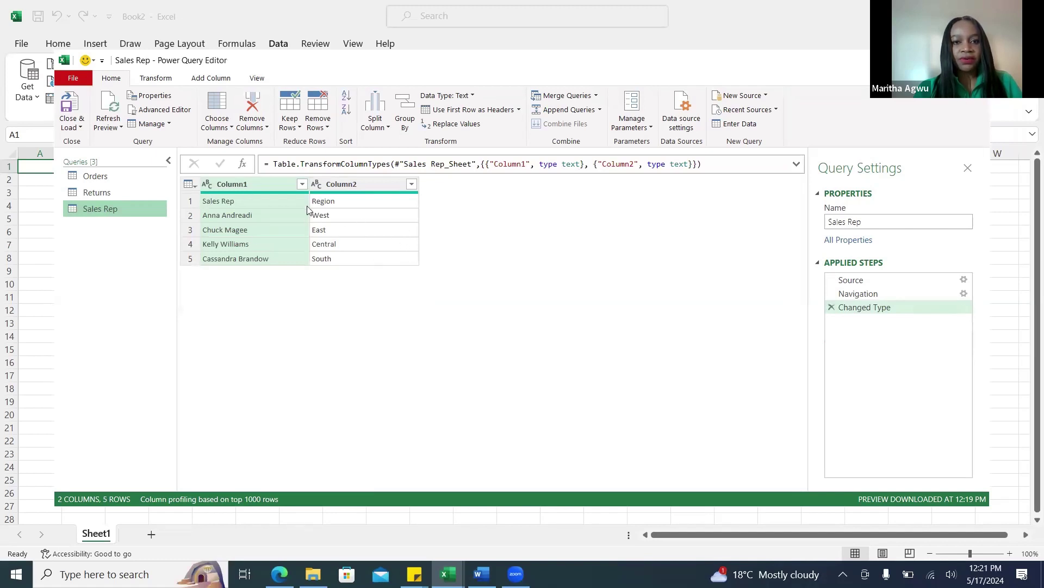
{"action": "left_click", "coordinate": [466, 111]}
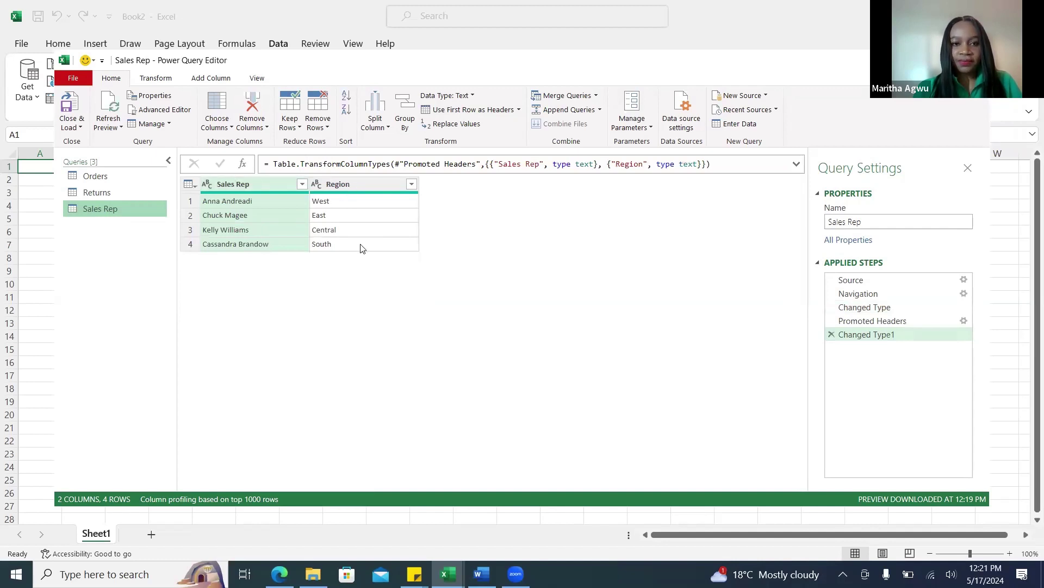
- Go back to the Orders query, look over its columns, and close the Power Query Editor discarding the changes
{"action": "left_click", "coordinate": [97, 192]}
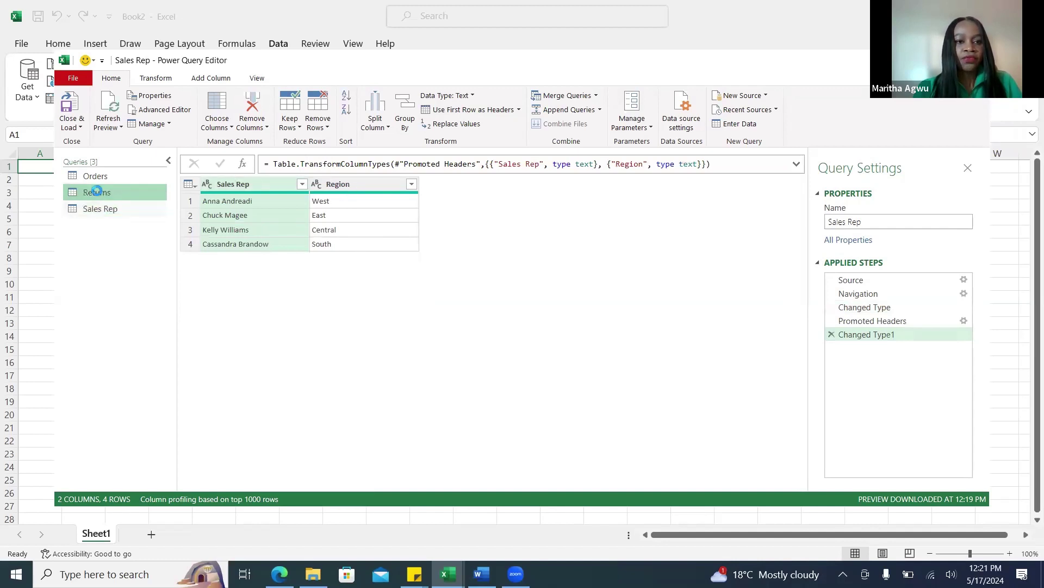
{"action": "left_click", "coordinate": [98, 172]}
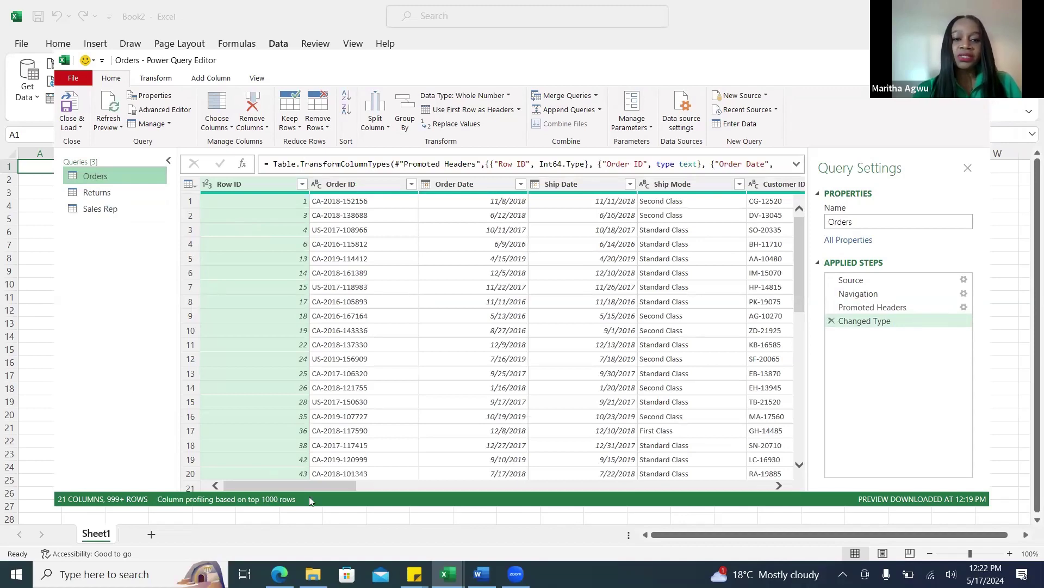
{"action": "left_click_drag", "start_coordinate": [333, 480], "coordinate": [258, 477]}
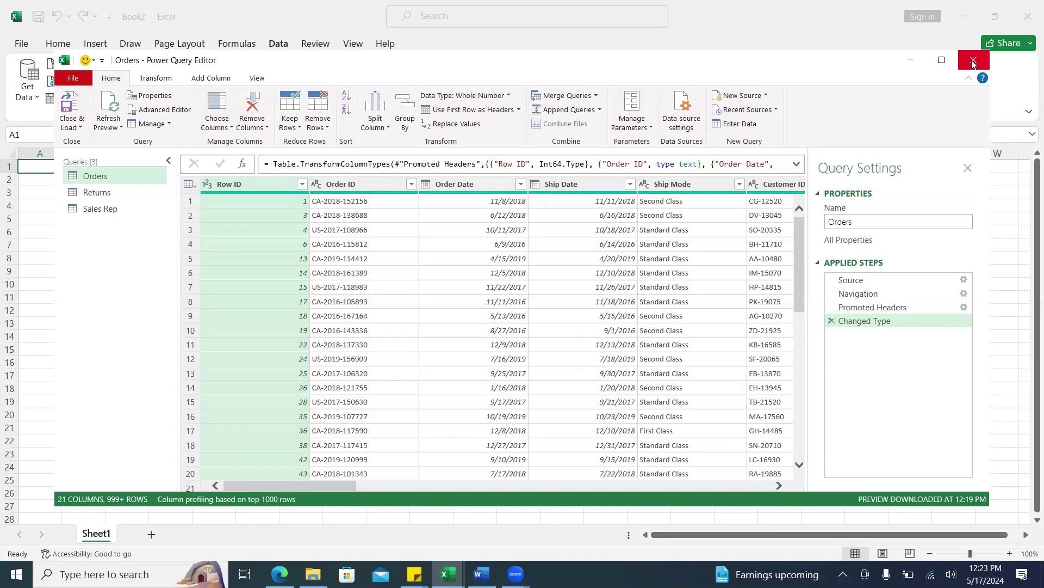
{"action": "left_click", "coordinate": [974, 64]}
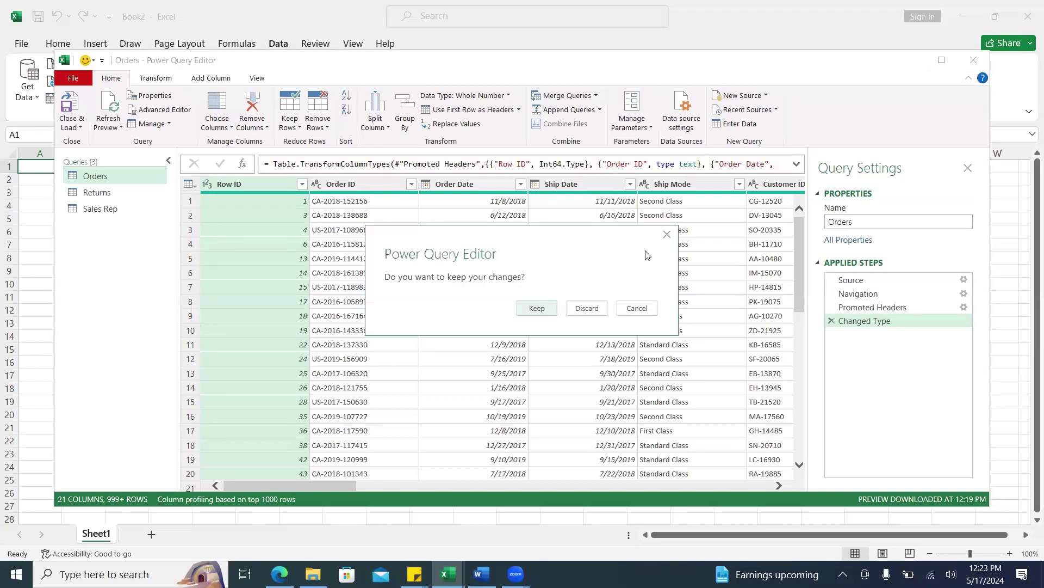
{"action": "left_click", "coordinate": [592, 312]}
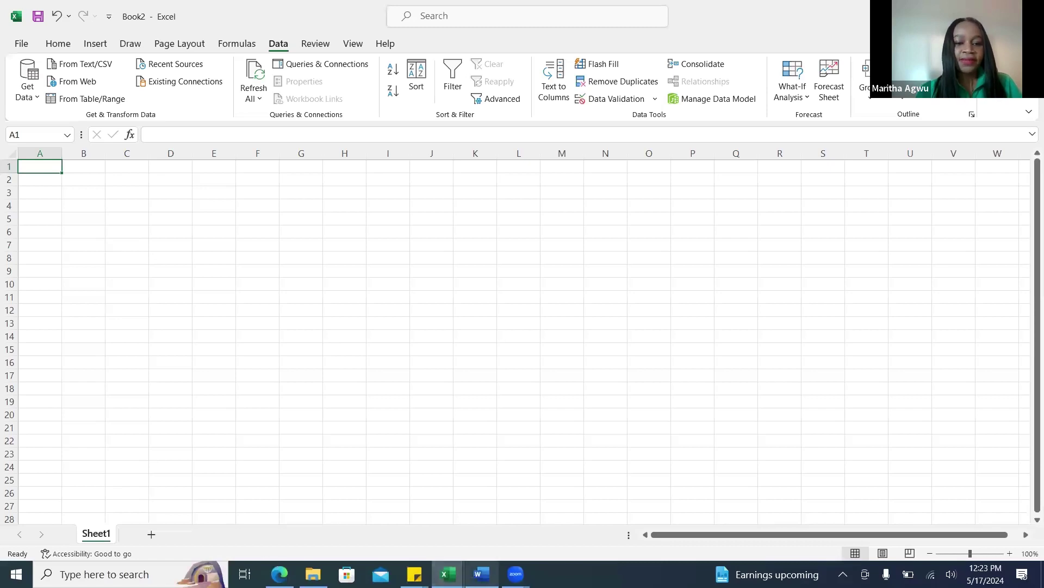
- Check the Order data workbook that holds the source tables, and return to the blank Book2 workbook
{"action": "mouse_move", "coordinate": [448, 573]}
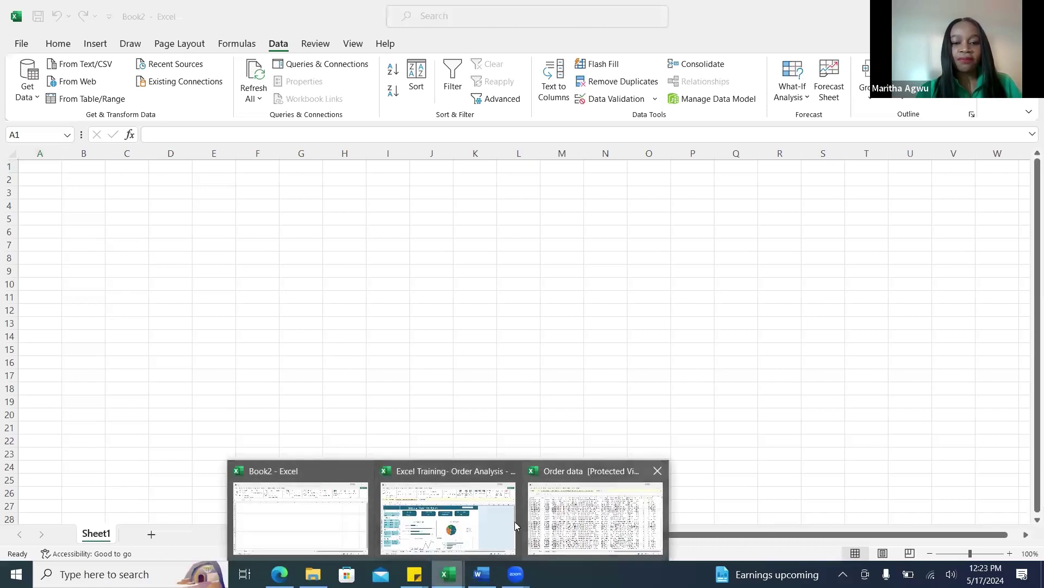
{"action": "left_click", "coordinate": [579, 519]}
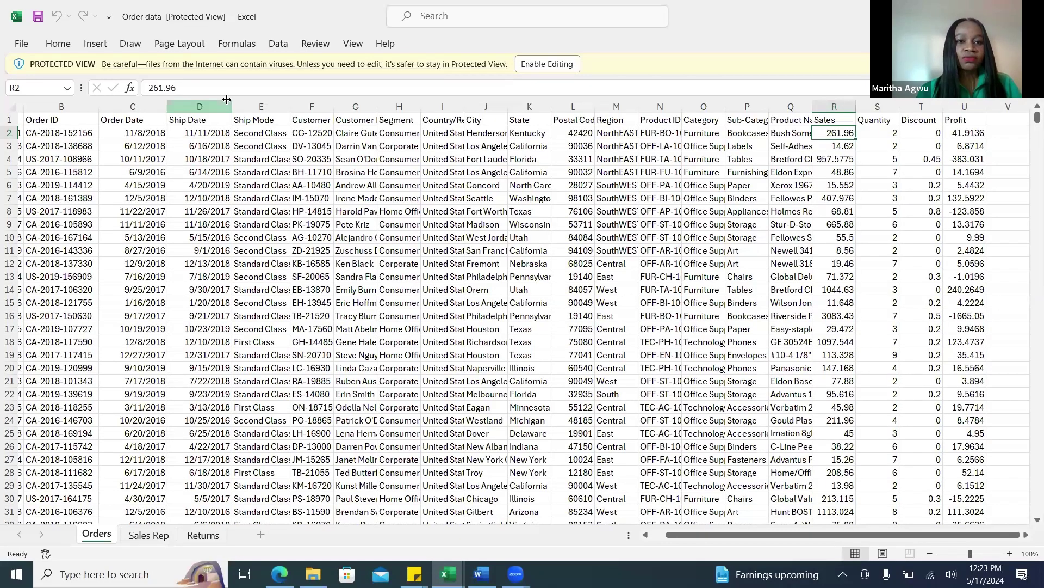
{"action": "left_click", "coordinate": [278, 43]}
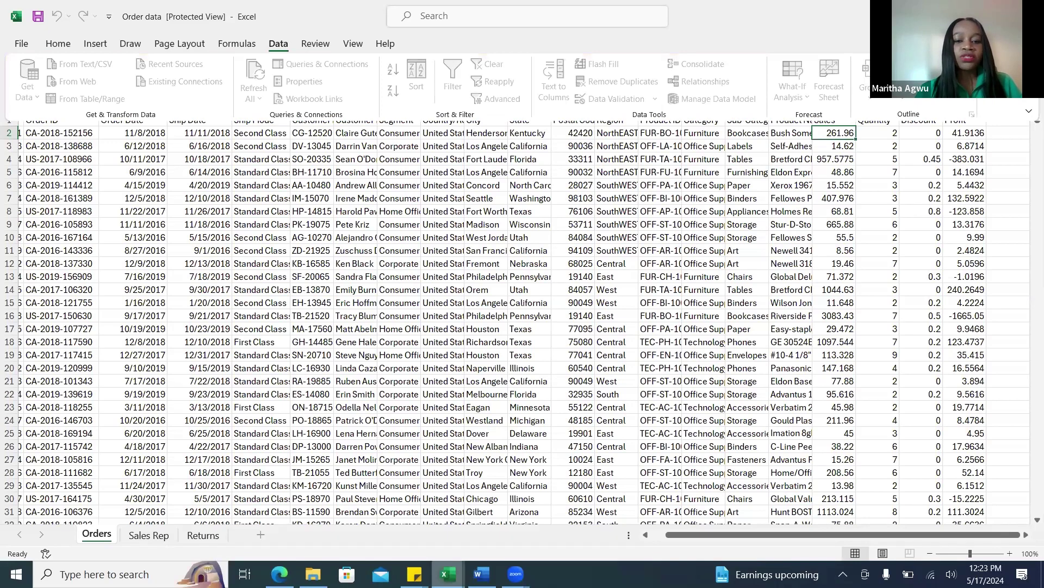
{"action": "left_click", "coordinate": [448, 574]}
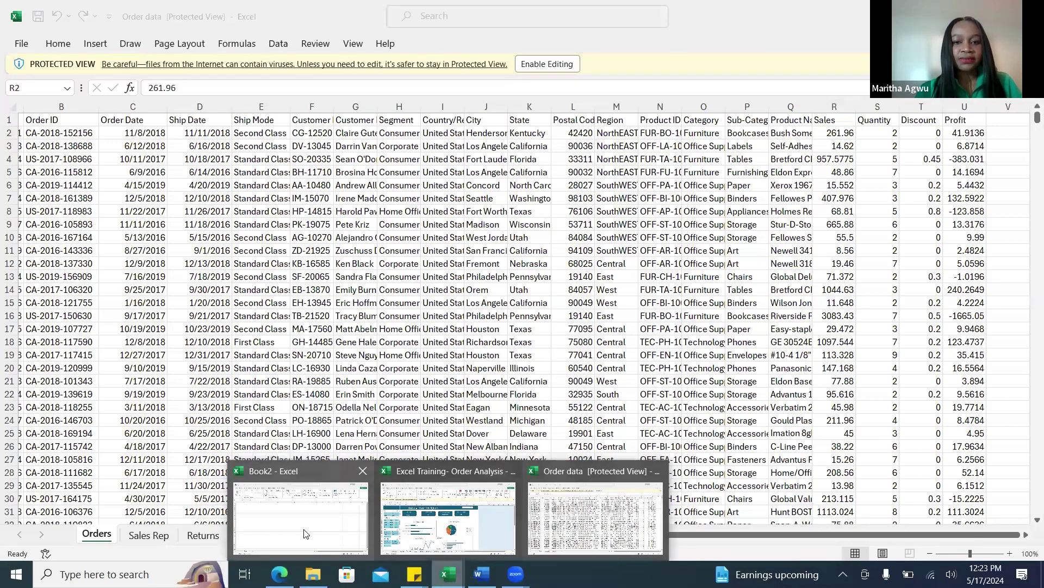
{"action": "left_click", "coordinate": [306, 534]}
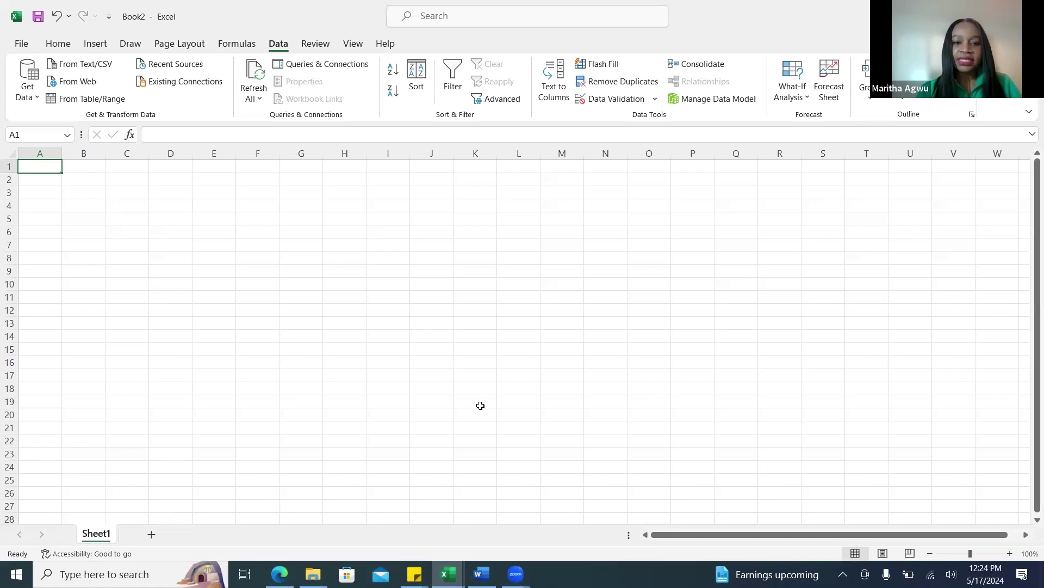
- Import data from the Order data Excel workbook in the Downloads folder into the blank workbook
{"action": "left_click", "coordinate": [58, 44]}
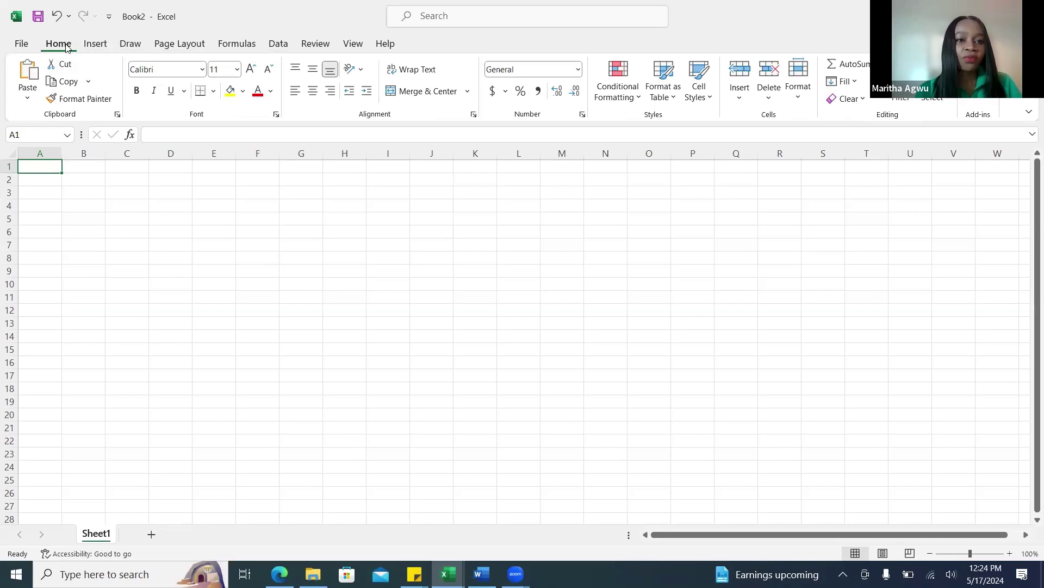
{"action": "left_click", "coordinate": [278, 45]}
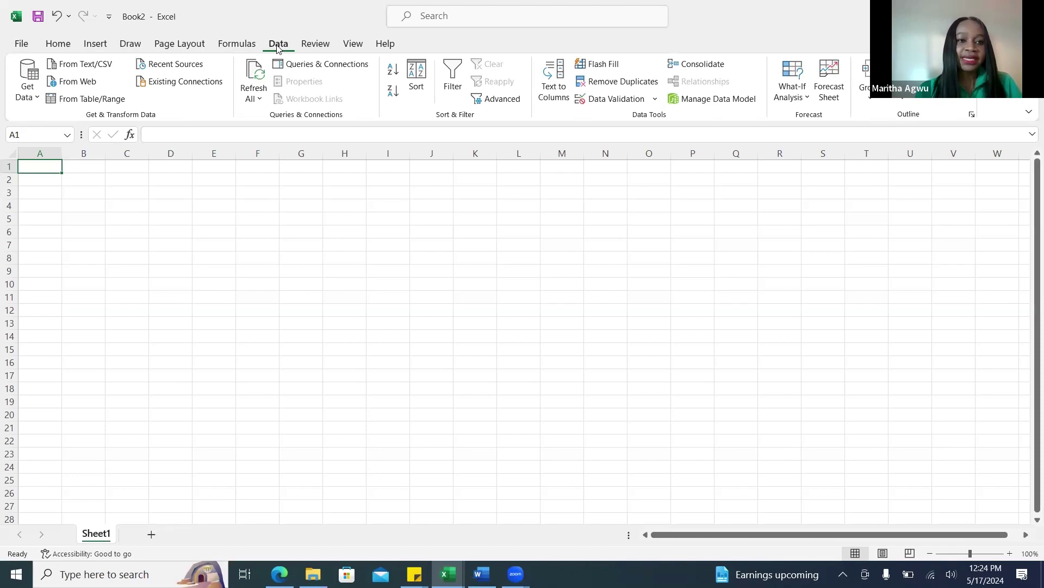
{"action": "left_click", "coordinate": [38, 99]}
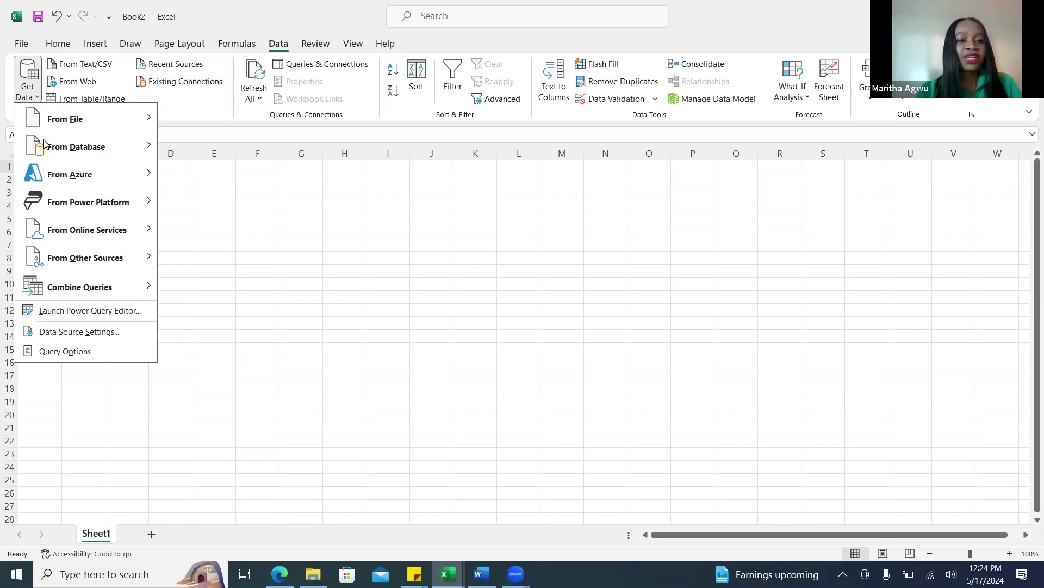
{"action": "mouse_move", "coordinate": [49, 229]}
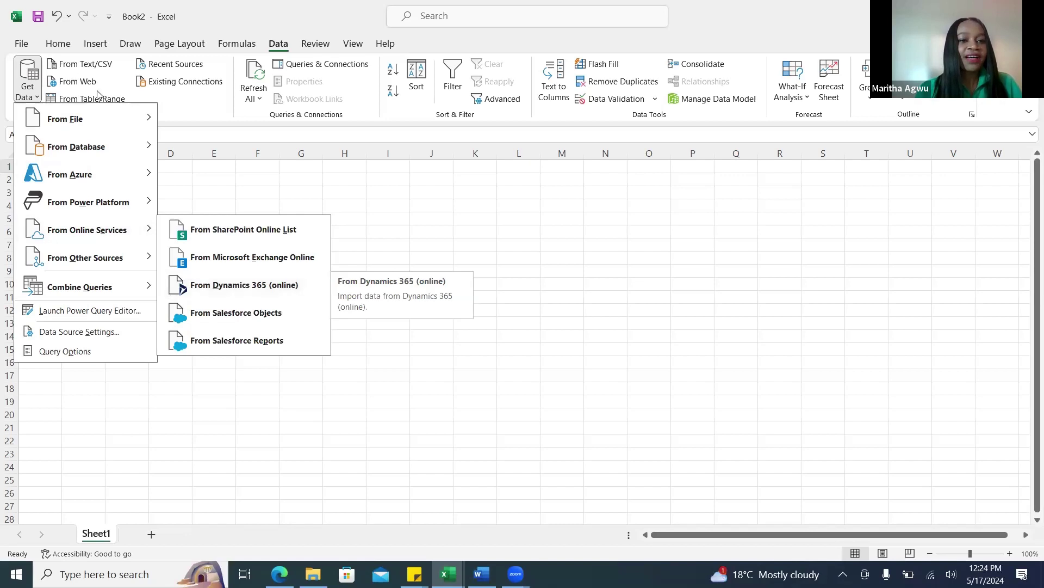
{"action": "mouse_move", "coordinate": [113, 127]}
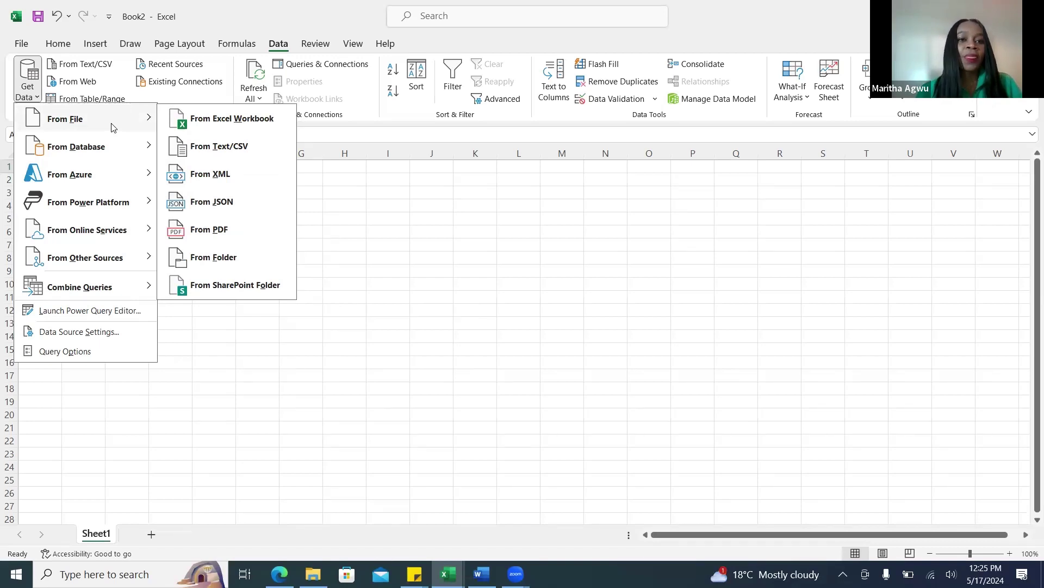
{"action": "left_click", "coordinate": [220, 121]}
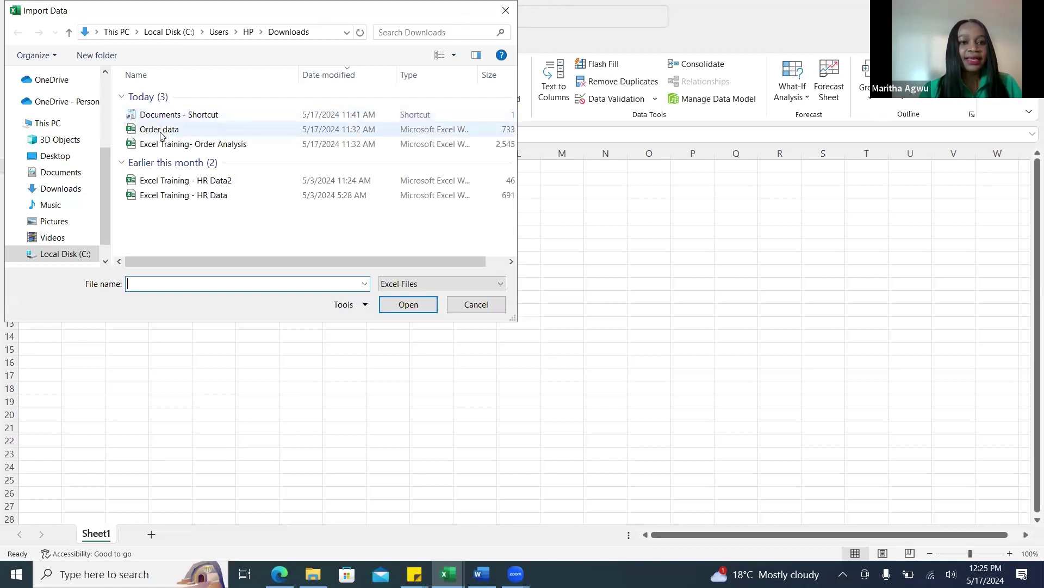
{"action": "left_click", "coordinate": [219, 130]}
{"action": "left_click", "coordinate": [415, 305]}
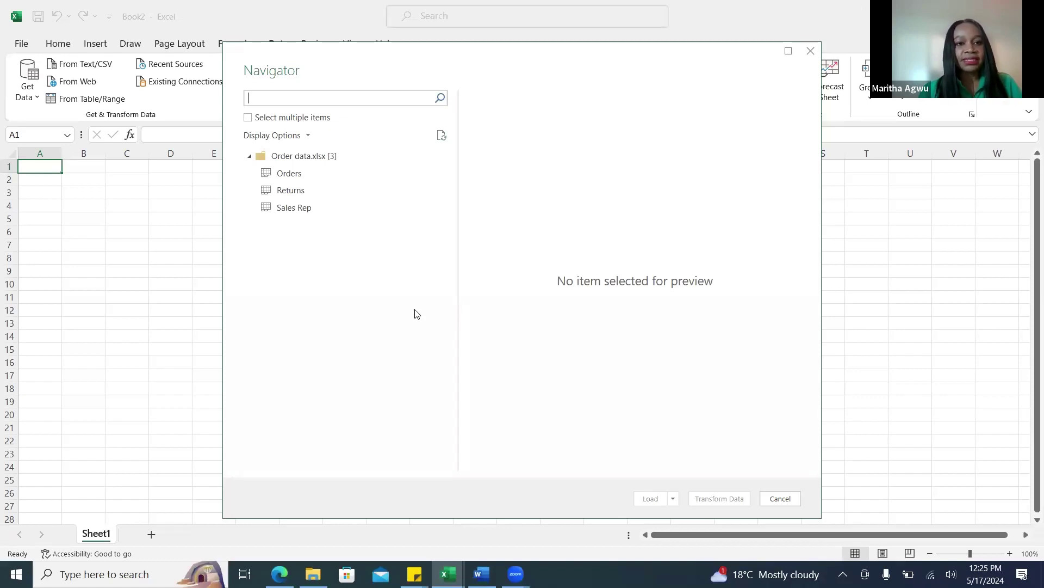
- Select the Orders, Returns and Sales Rep tables as multiple items and open them for transforming in Power Query
{"action": "left_click", "coordinate": [248, 119]}
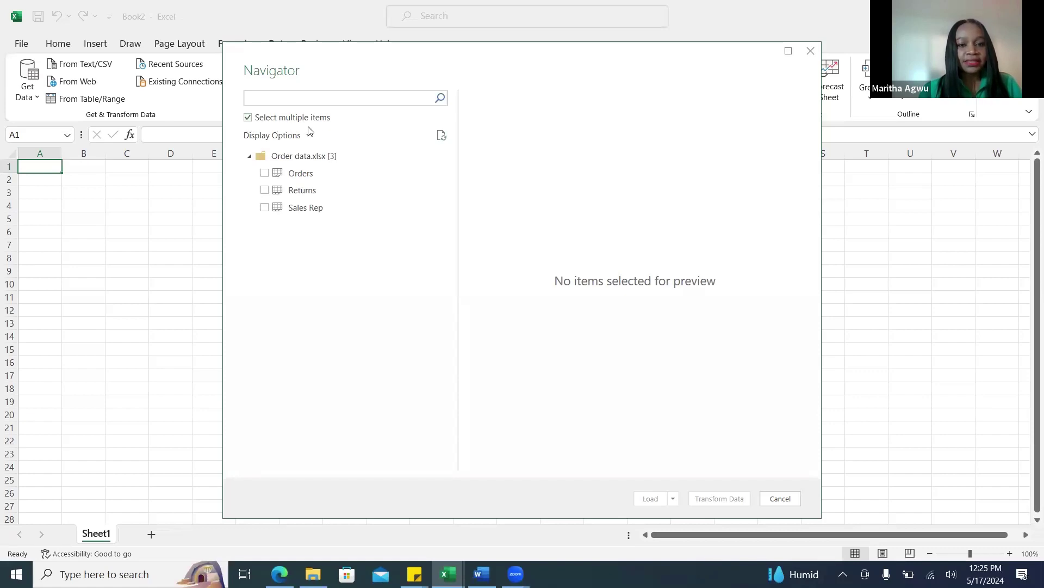
{"action": "left_click", "coordinate": [264, 174]}
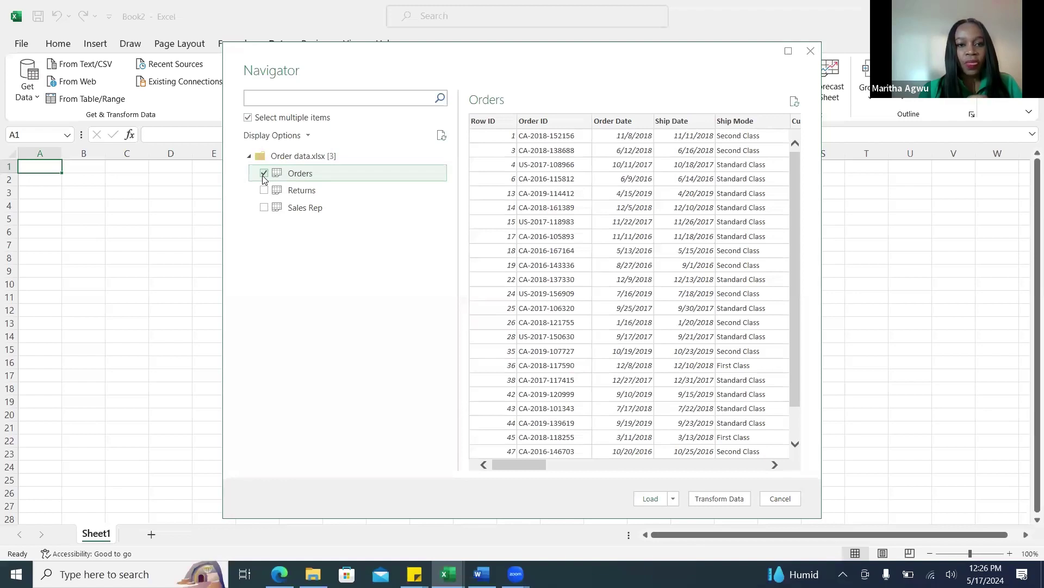
{"action": "left_click", "coordinate": [264, 195]}
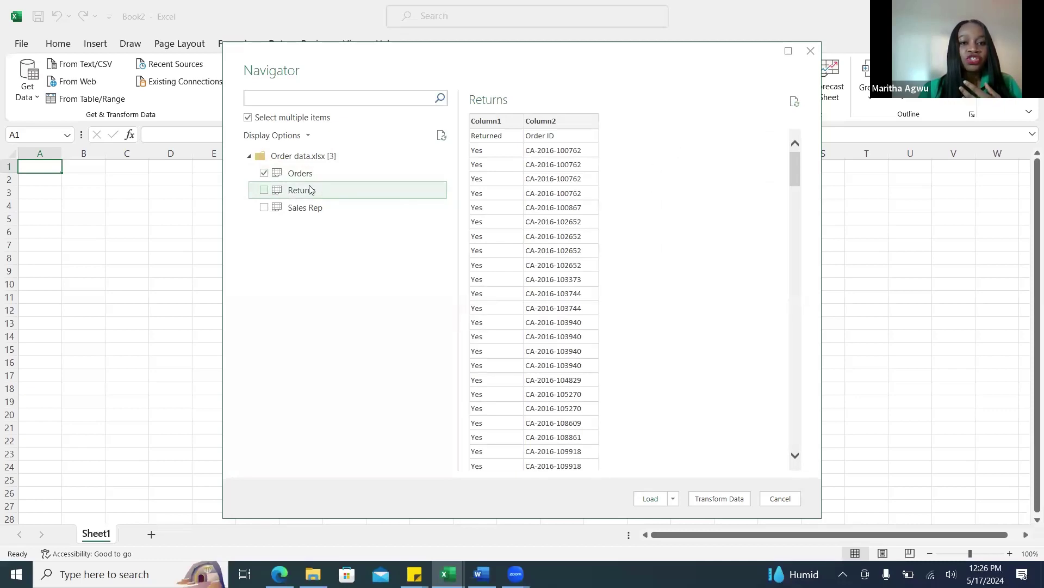
{"action": "left_click", "coordinate": [264, 191]}
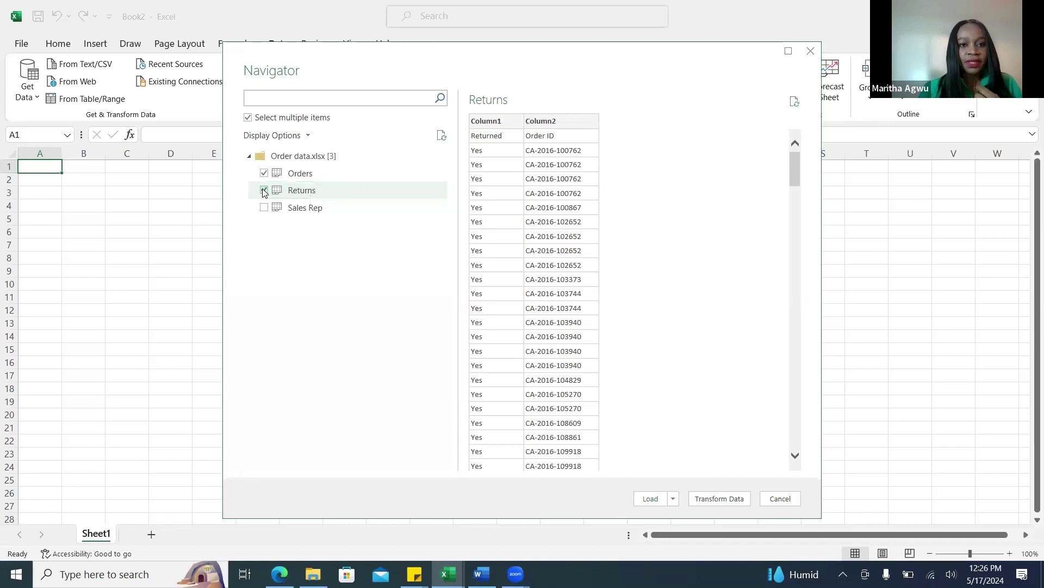
{"action": "left_click", "coordinate": [264, 209]}
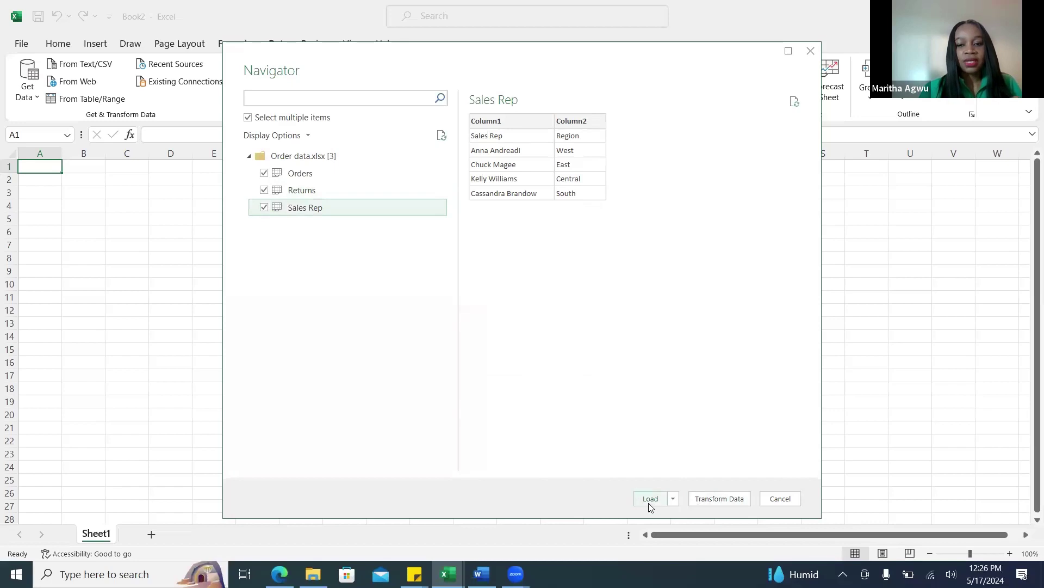
{"action": "left_click", "coordinate": [677, 501]}
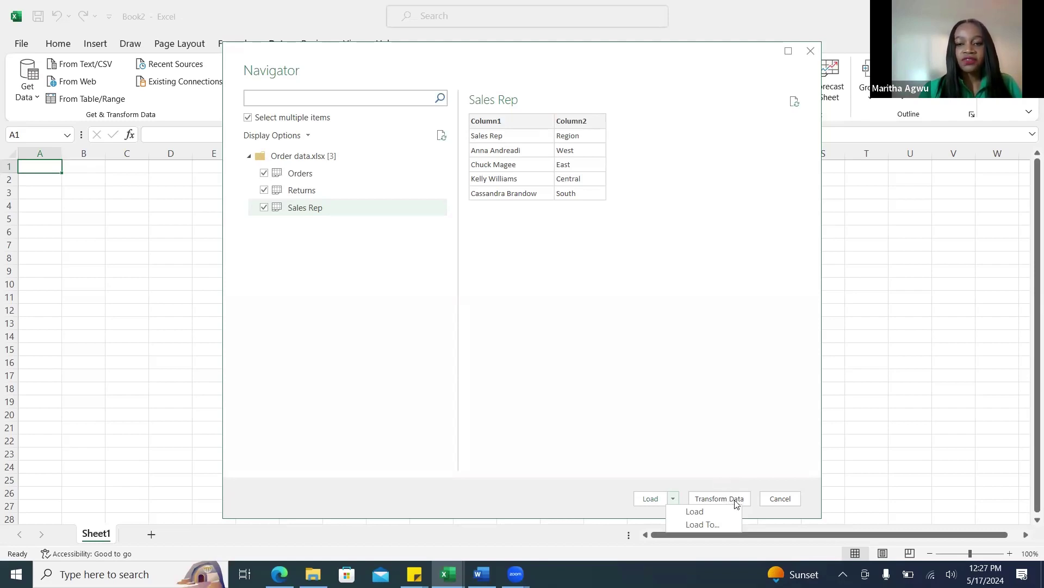
{"action": "left_click", "coordinate": [729, 500]}
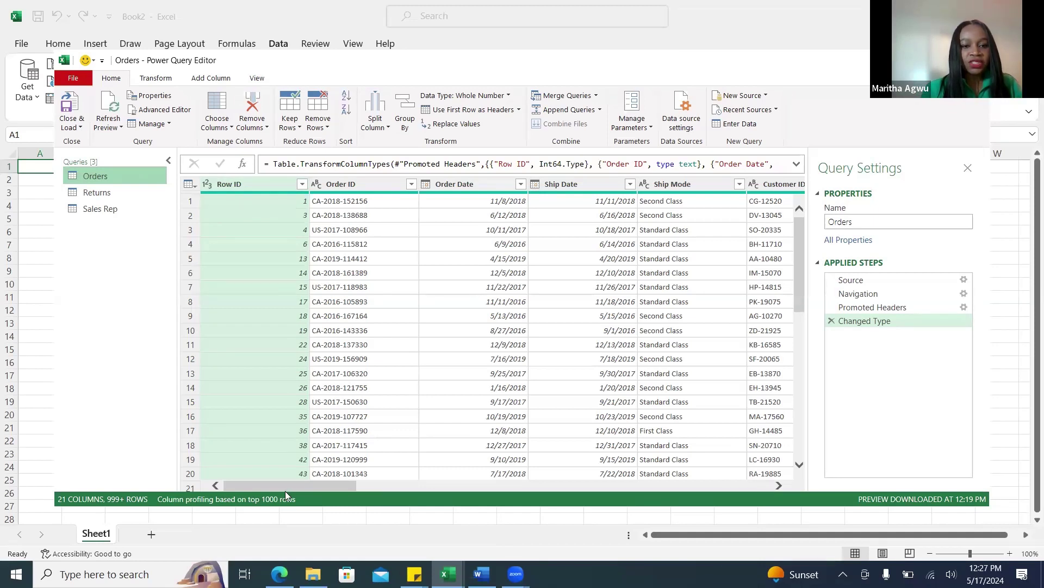
- Look over the Orders query's columns and promote the first row to column headers in the Returns query
{"action": "left_click_drag", "start_coordinate": [285, 490], "coordinate": [324, 490]}
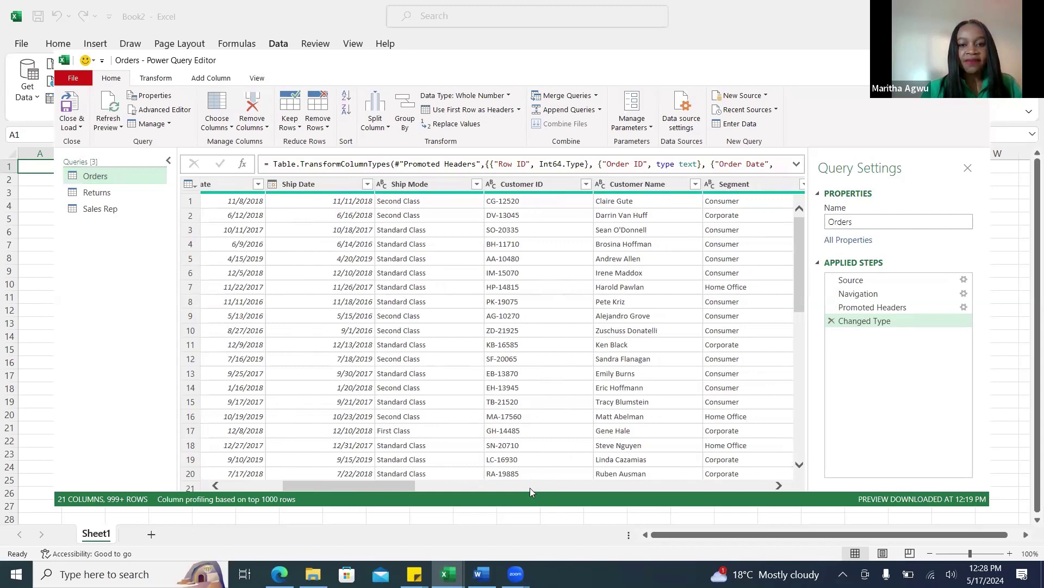
{"action": "left_click_drag", "start_coordinate": [530, 487], "coordinate": [321, 492]}
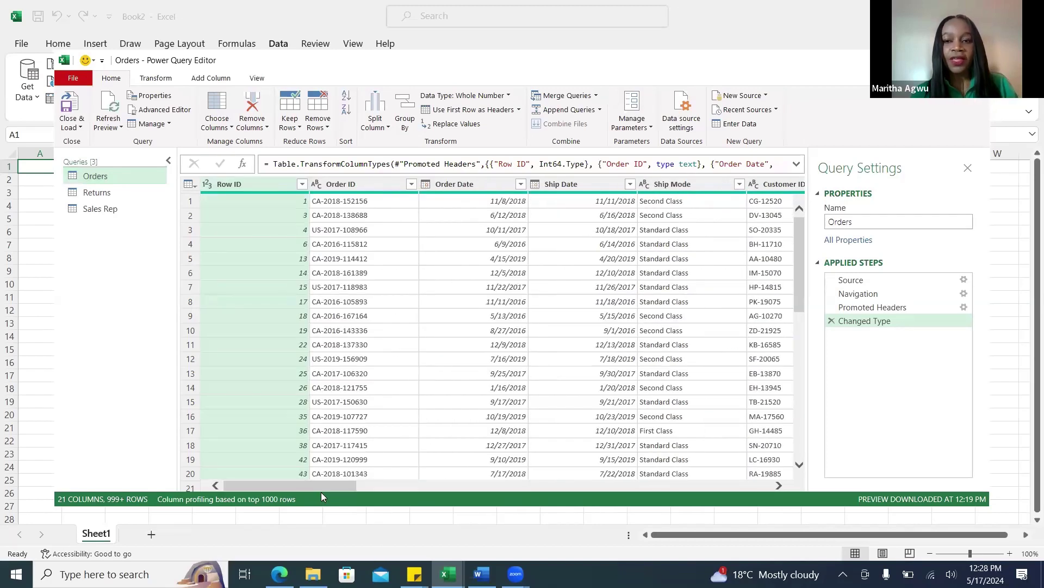
{"action": "left_click", "coordinate": [104, 194]}
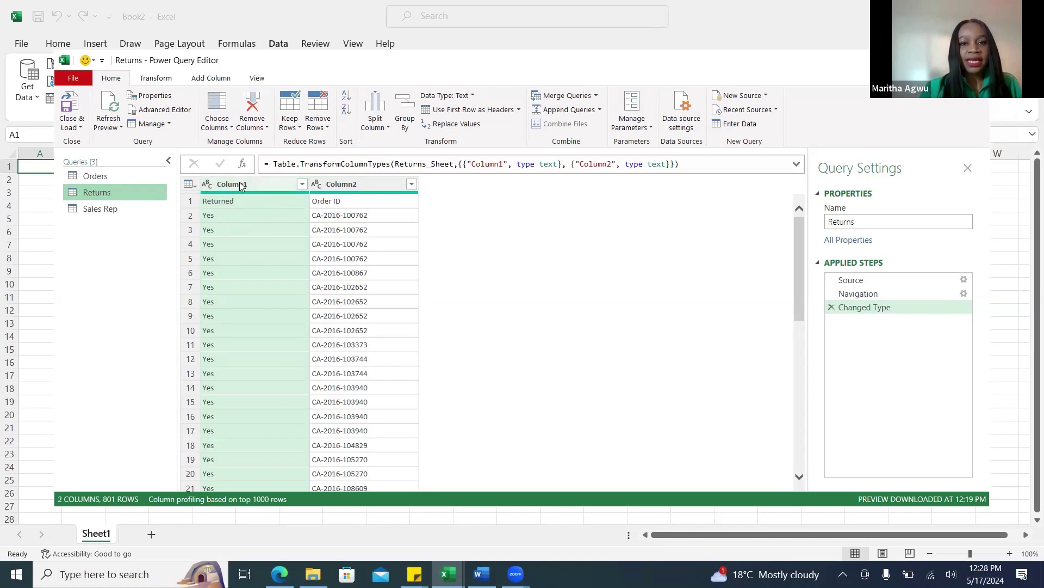
{"action": "left_click", "coordinate": [464, 110]}
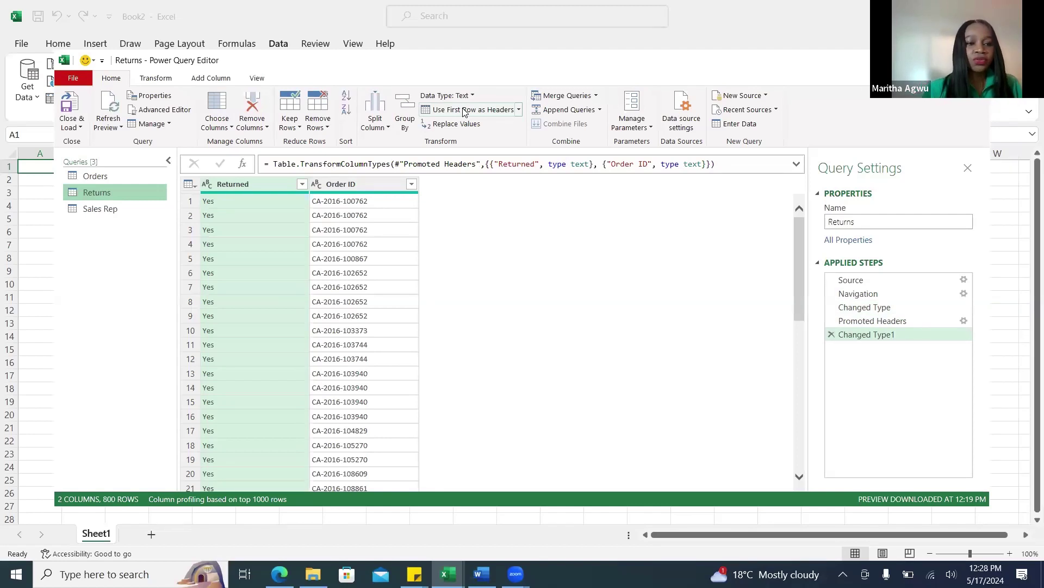
- Promote the first row of the Sales Rep query to column headers, deleting the applied header steps once and redoing the promotion
{"action": "left_click", "coordinate": [114, 213]}
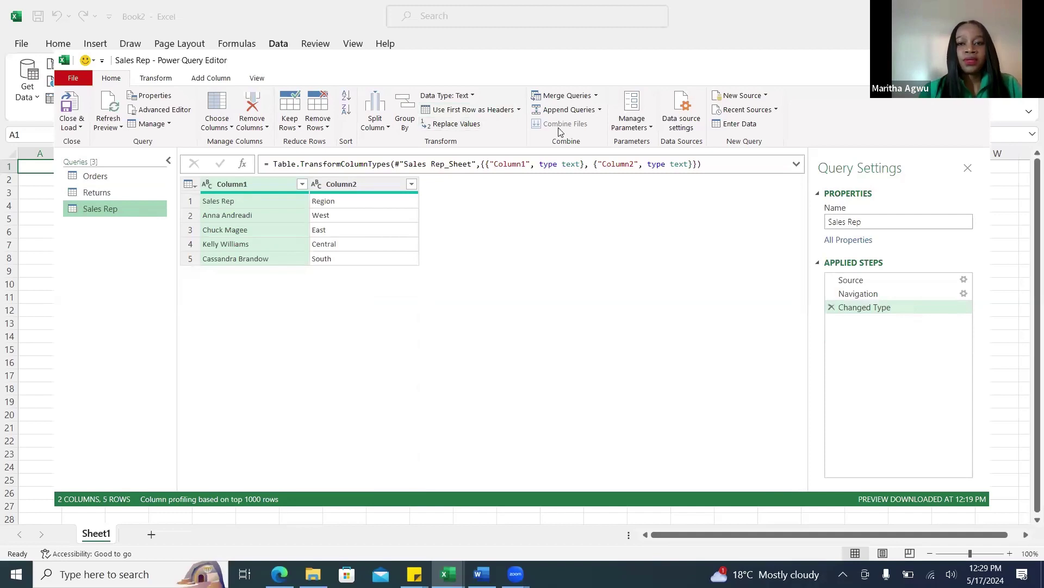
{"action": "left_click", "coordinate": [453, 111]}
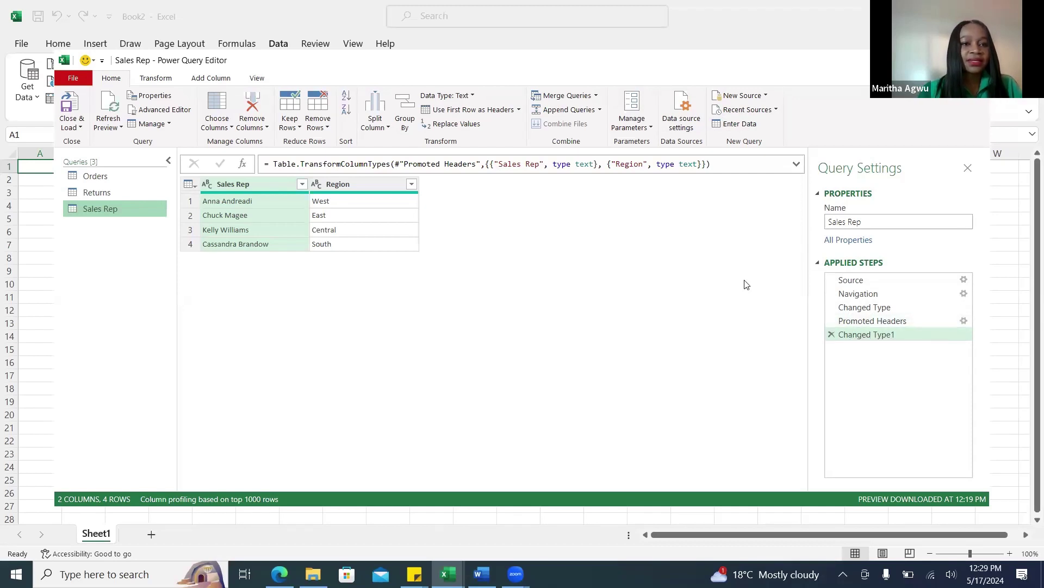
{"action": "left_click", "coordinate": [832, 336]}
{"action": "left_click", "coordinate": [832, 320]}
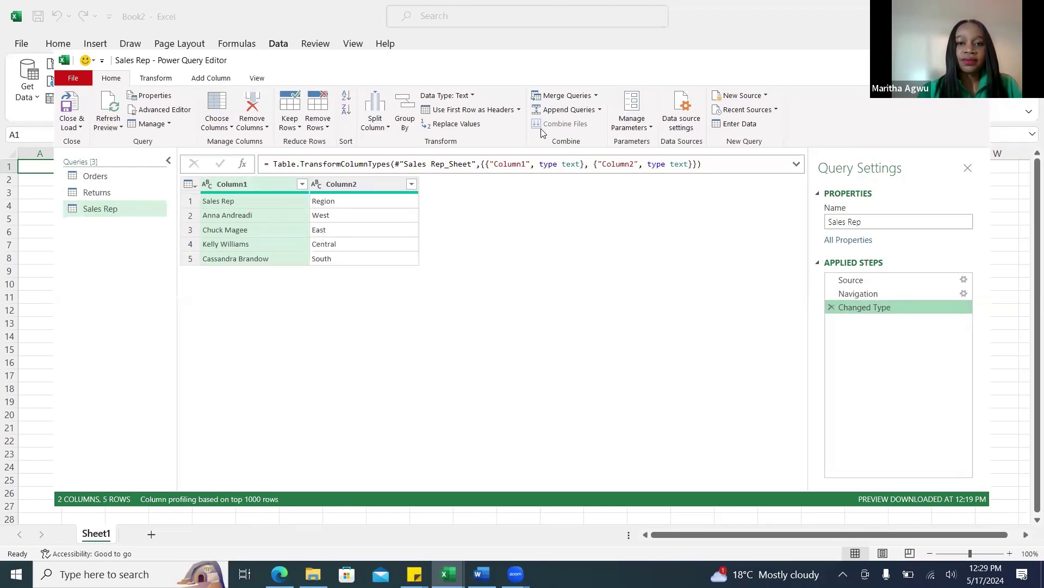
{"action": "left_click", "coordinate": [472, 111]}
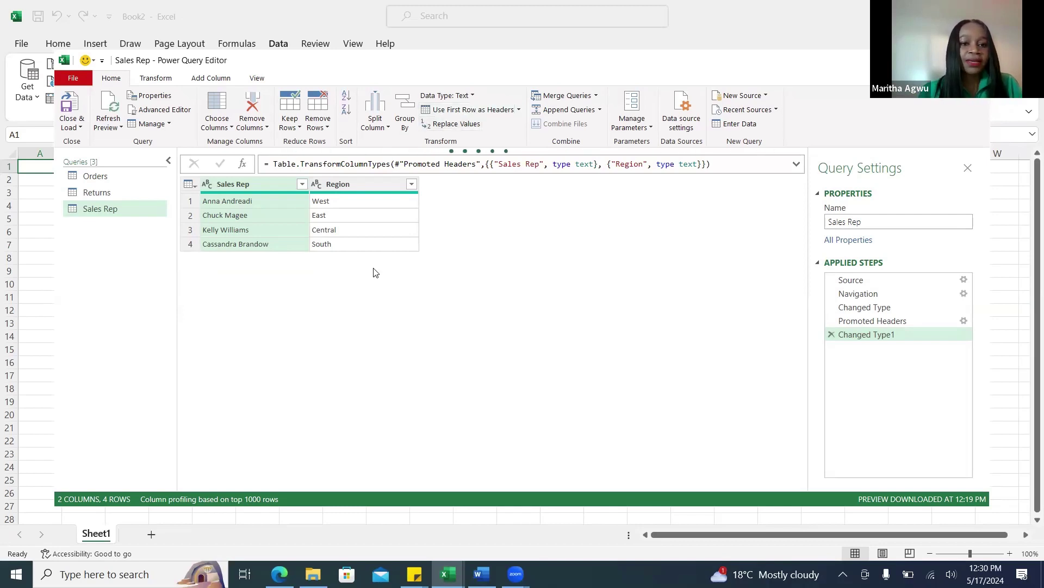
- Close the editor and load the queries as a PivotTable Report in the existing worksheet at cell A1
{"action": "left_click", "coordinate": [80, 128]}
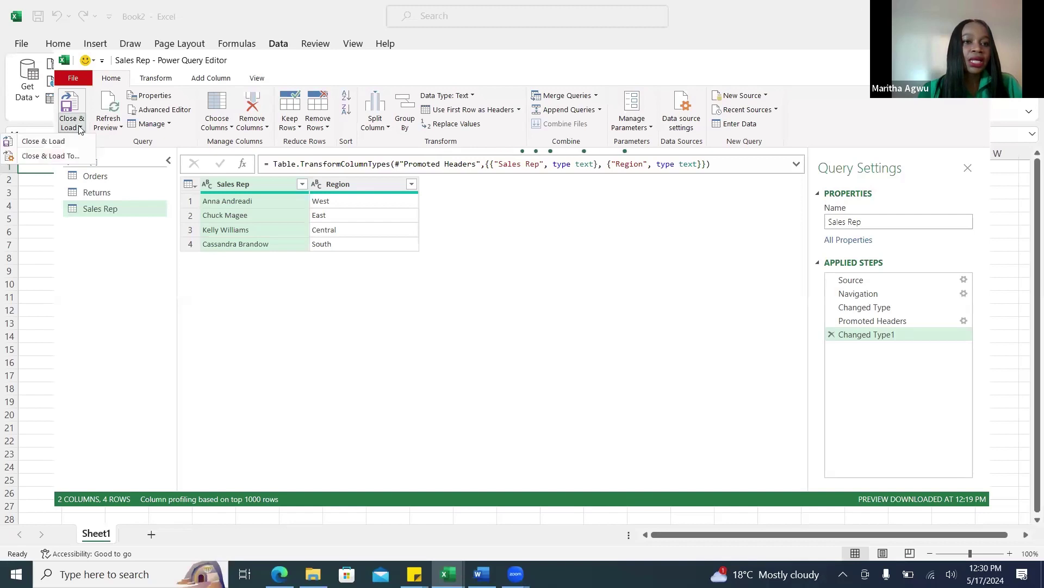
{"action": "left_click", "coordinate": [65, 156]}
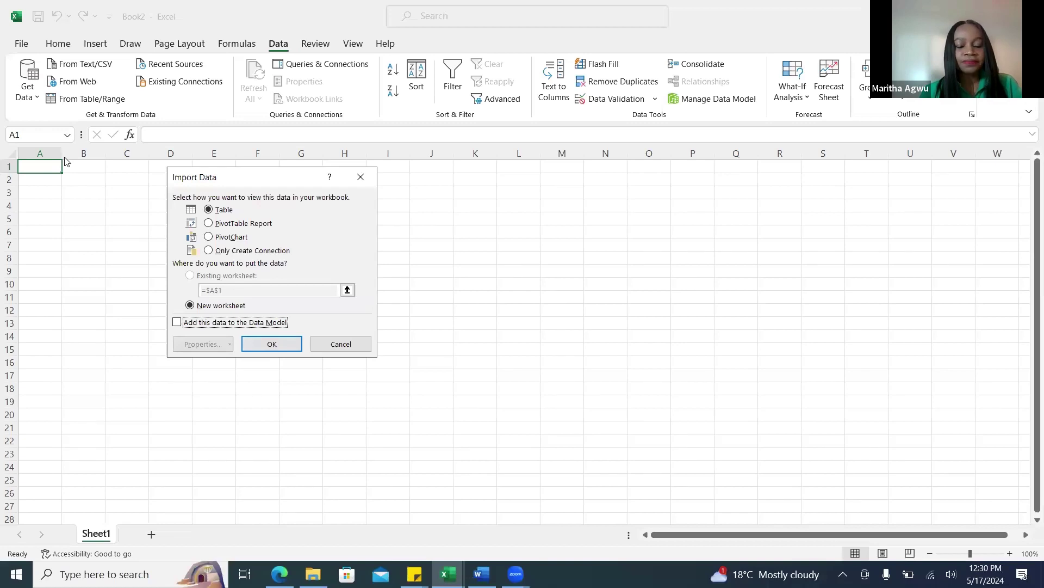
{"action": "left_click", "coordinate": [209, 224]}
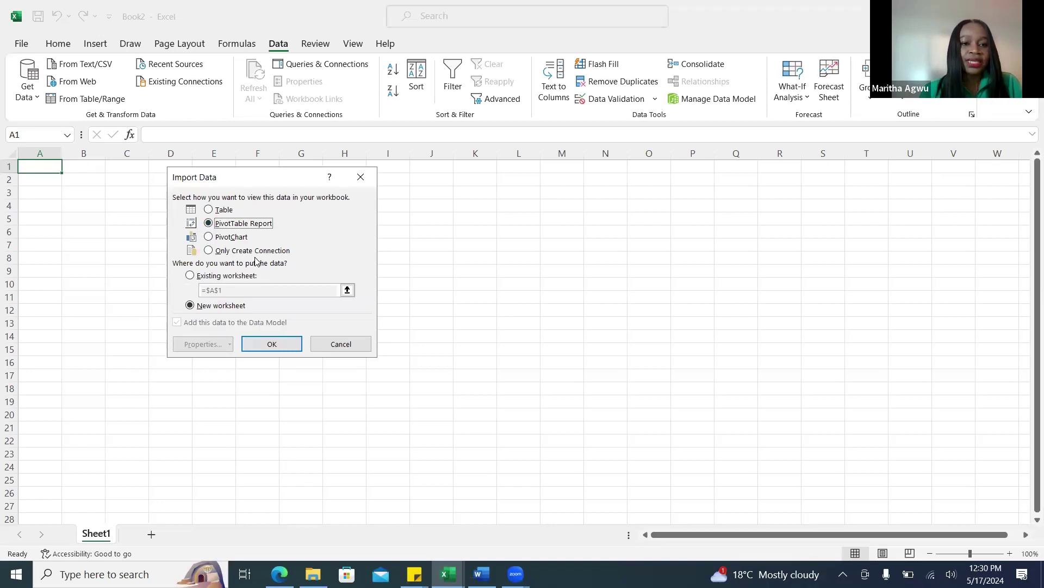
{"action": "left_click", "coordinate": [190, 275]}
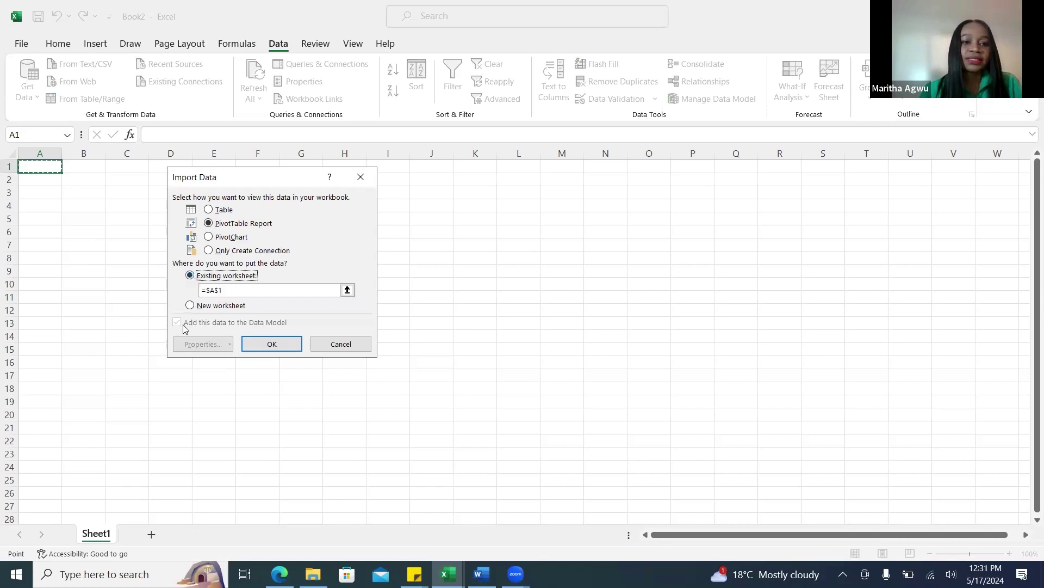
{"action": "left_click", "coordinate": [284, 348]}
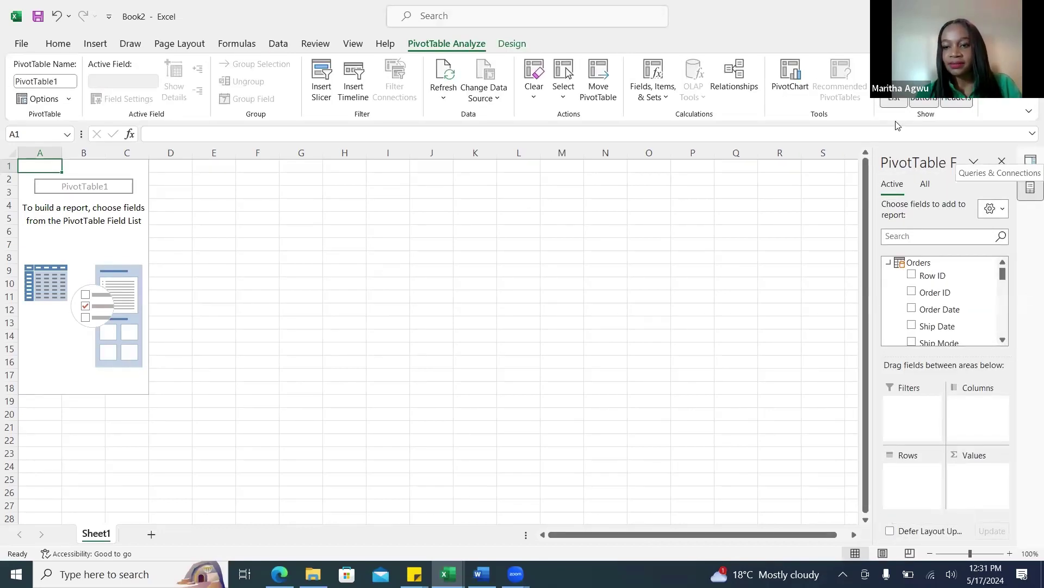
- Show all tables in the PivotTable field list and expand Orders and Returns to examine their fields
{"action": "left_click", "coordinate": [926, 185]}
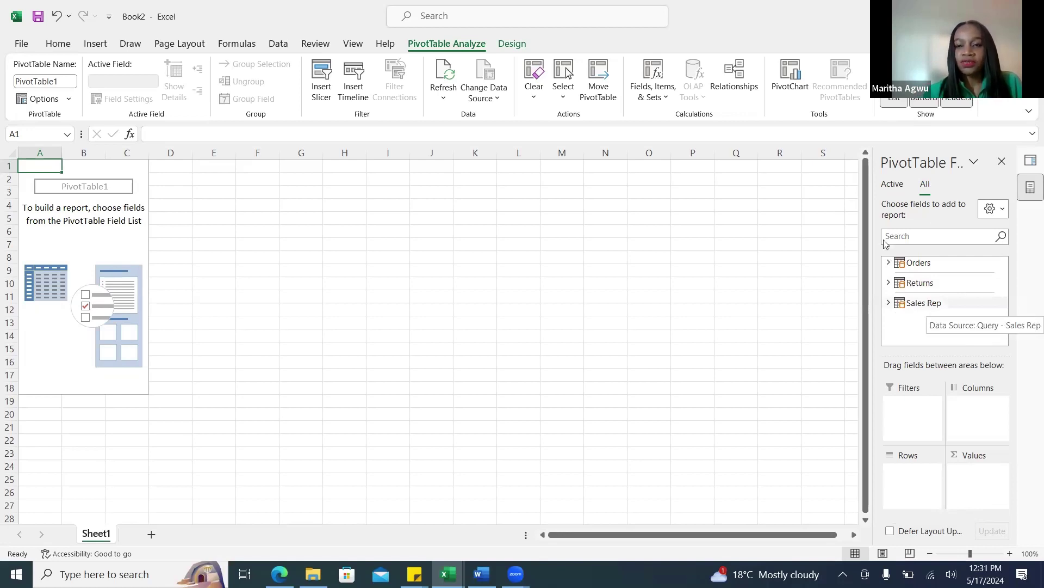
{"action": "left_click", "coordinate": [889, 263]}
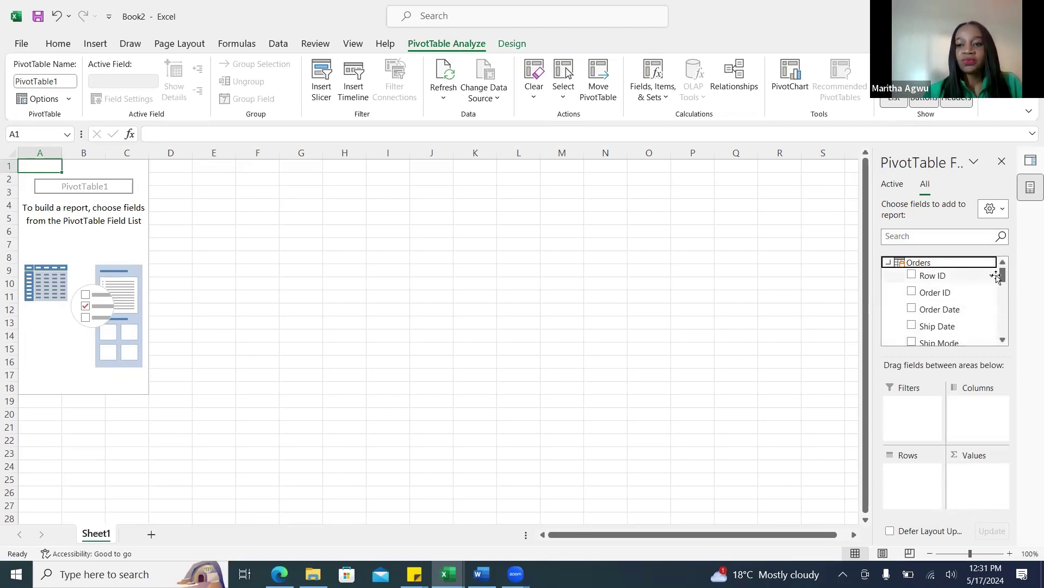
{"action": "left_click_drag", "start_coordinate": [1002, 278], "coordinate": [1003, 331]}
{"action": "left_click", "coordinate": [890, 312]}
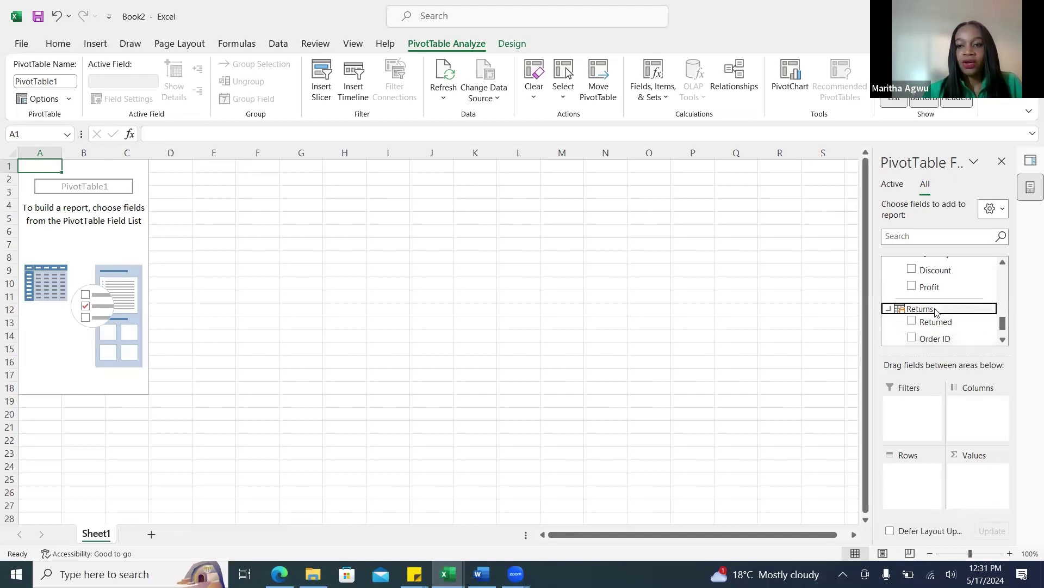
- Collapse the Orders table in the PivotTable field list
{"action": "scroll", "coordinate": [919, 283], "scroll_direction": "up", "scroll_amount": 8}
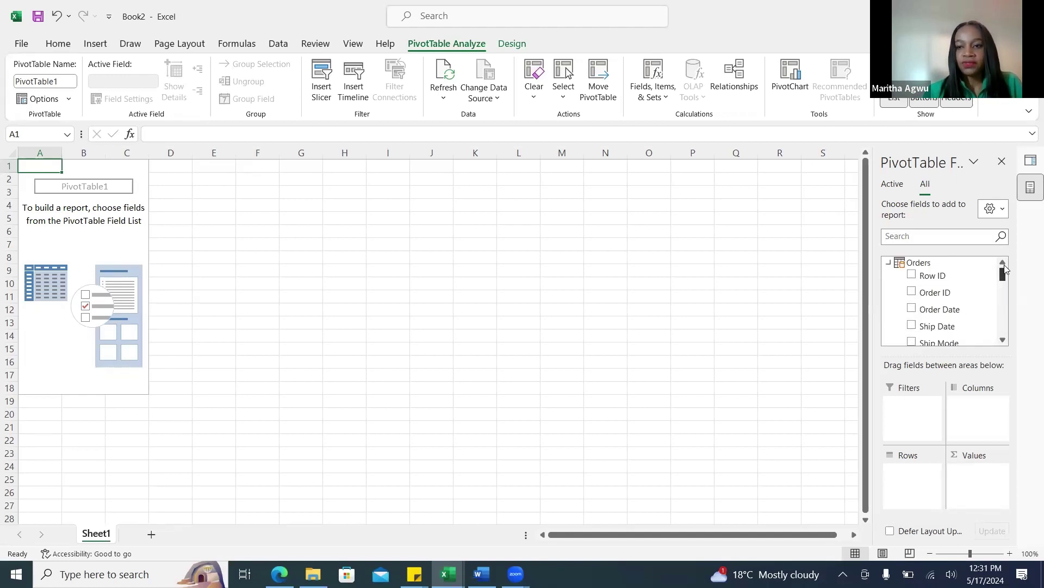
{"action": "left_click", "coordinate": [888, 263]}
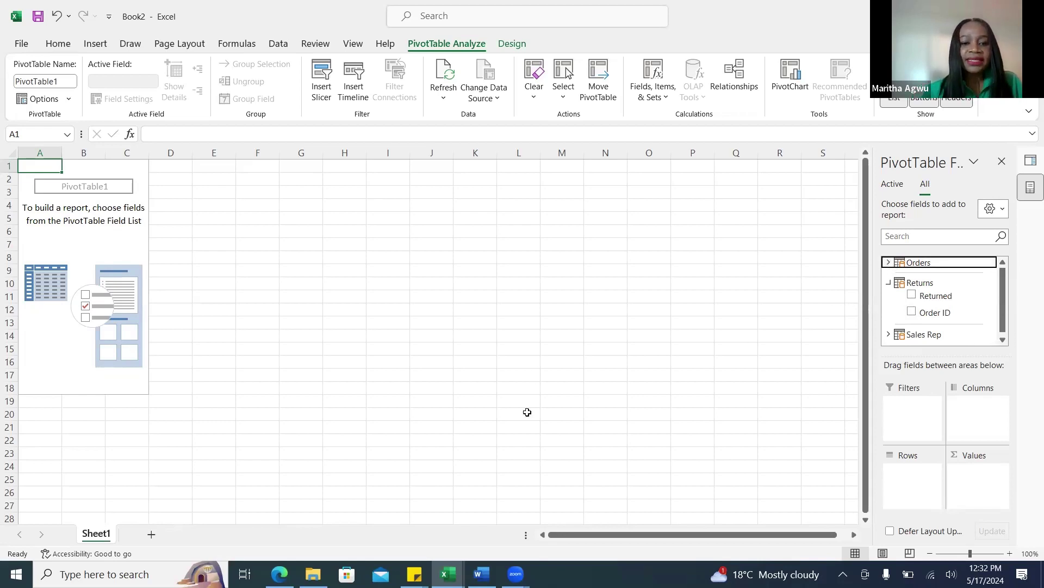
- Compare the Orders and Sales Rep sheets in the Order data workbook and return to the Book2 workbook
{"action": "left_click", "coordinate": [448, 574]}
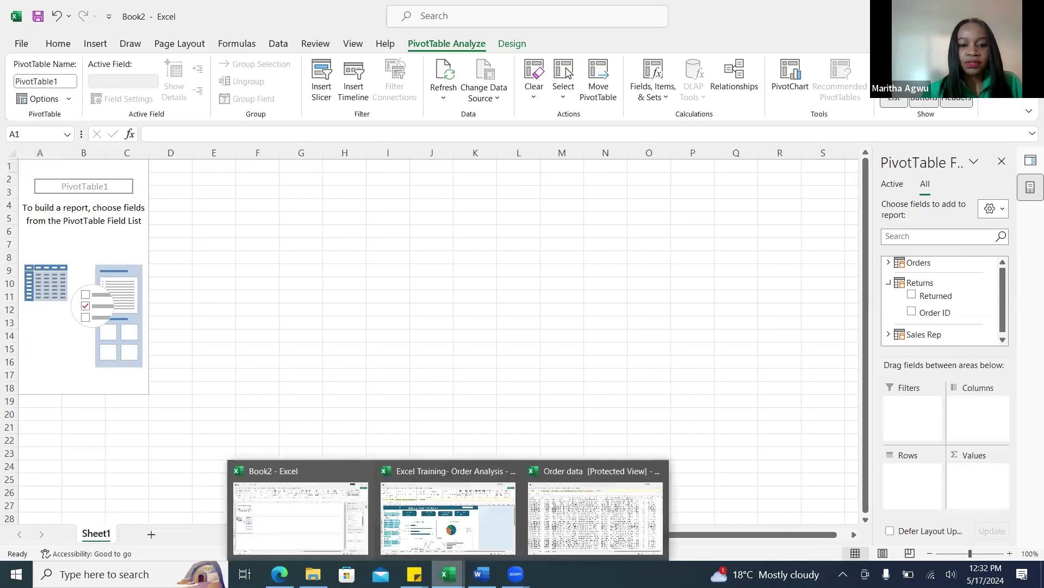
{"action": "left_click", "coordinate": [581, 529]}
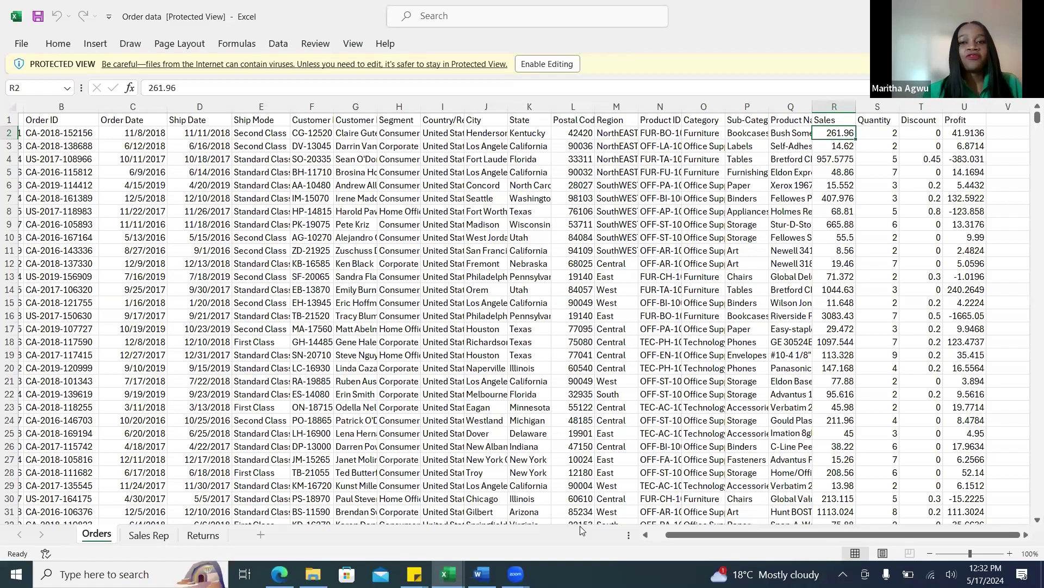
{"action": "left_click", "coordinate": [150, 535]}
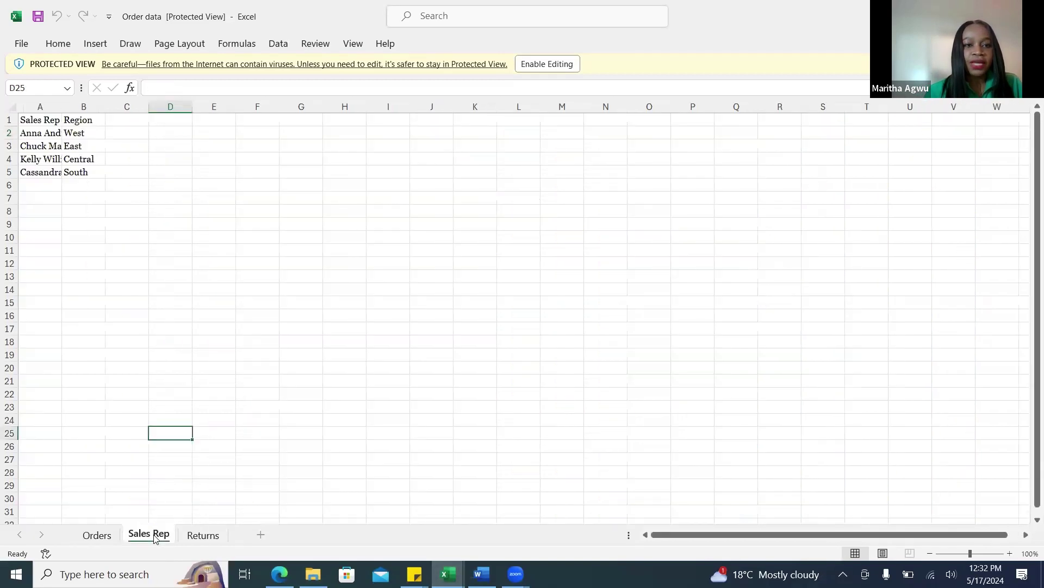
{"action": "left_click", "coordinate": [96, 536]}
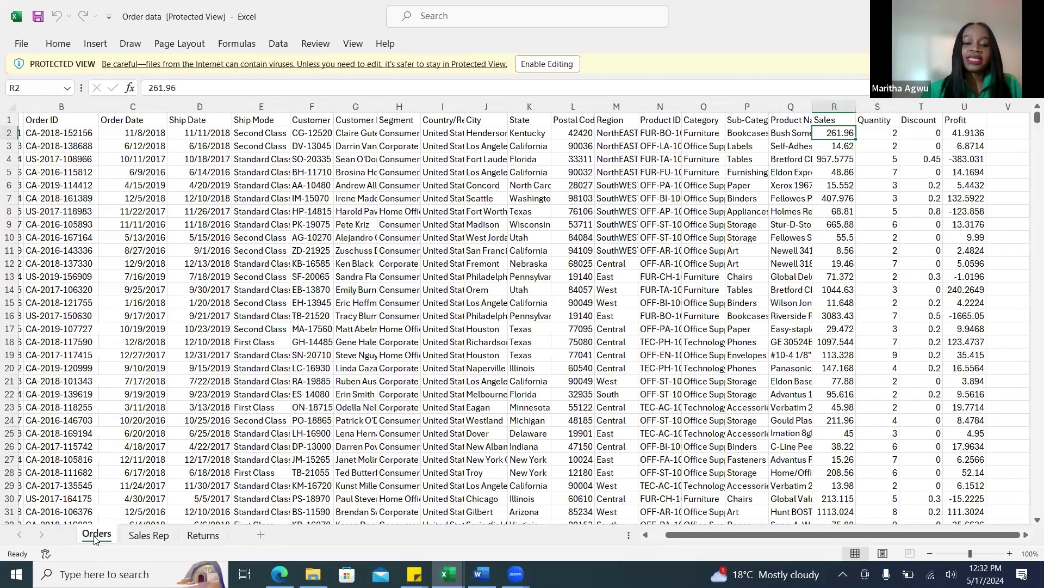
{"action": "left_click", "coordinate": [1001, 133]}
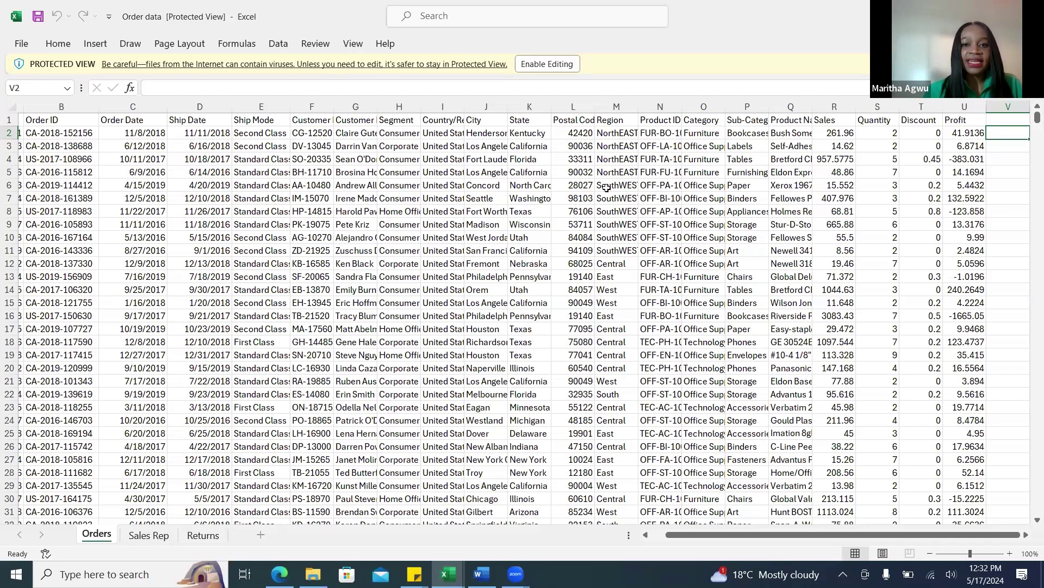
{"action": "left_click", "coordinate": [45, 114]}
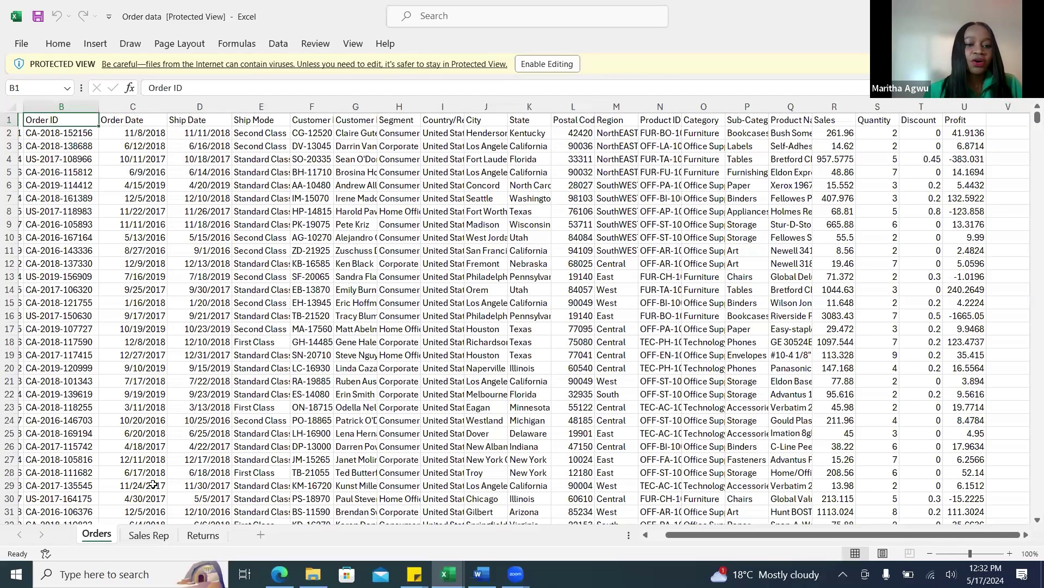
{"action": "left_click", "coordinate": [156, 537]}
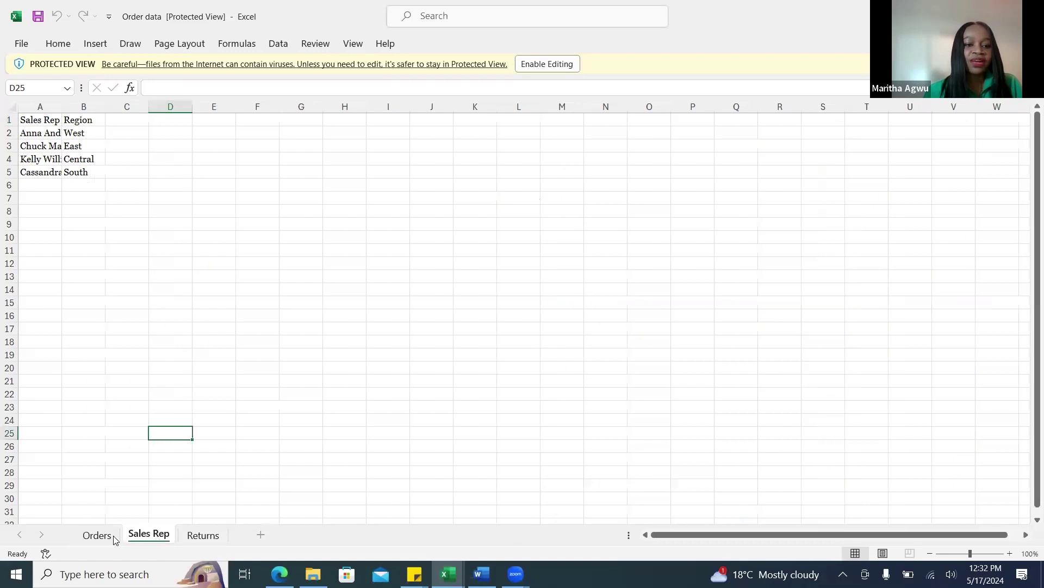
{"action": "left_click", "coordinate": [96, 536]}
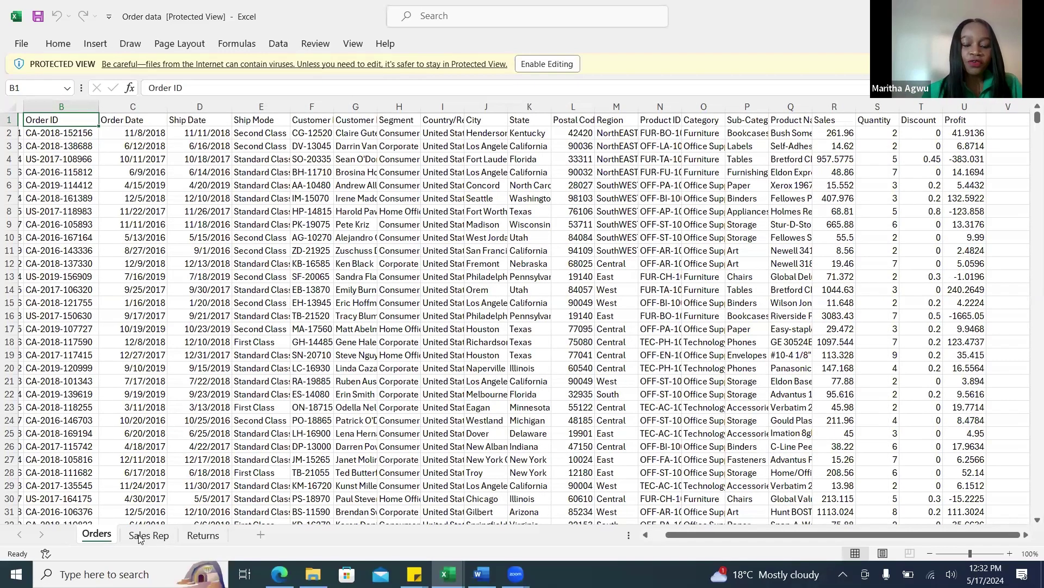
{"action": "left_click", "coordinate": [448, 574]}
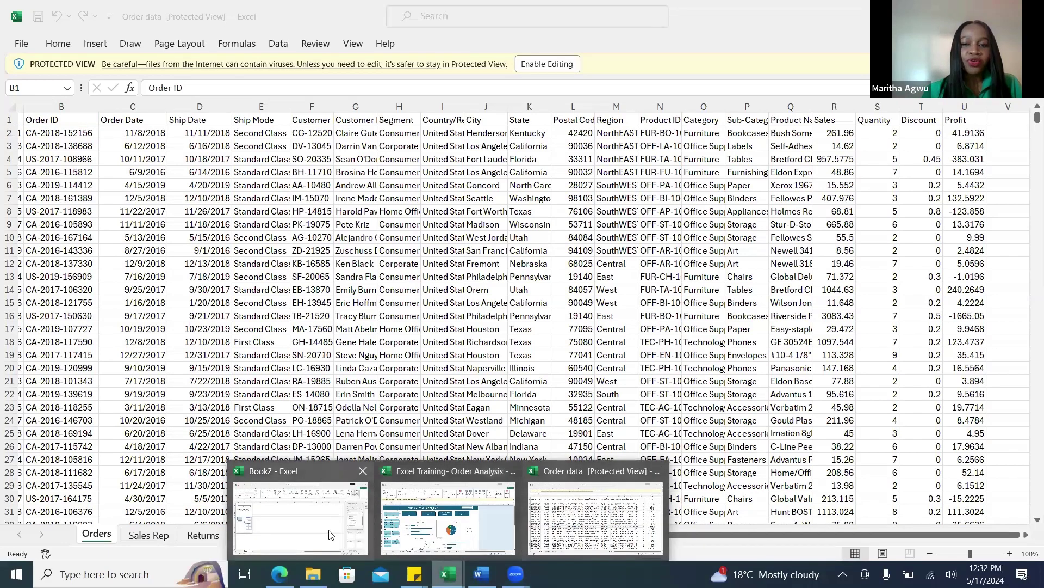
{"action": "left_click", "coordinate": [330, 534]}
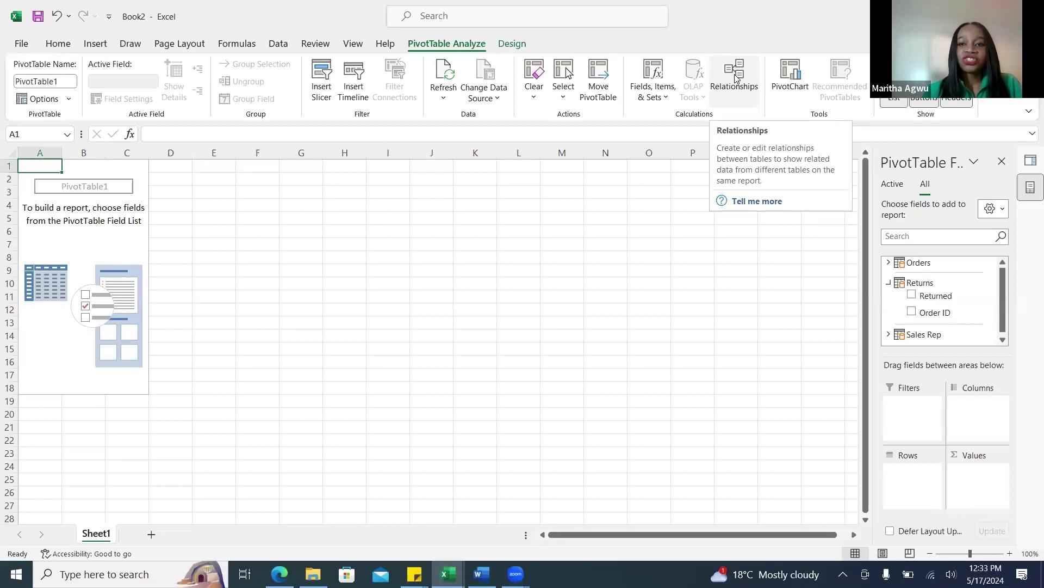
- Review the Orders, Sales Rep and Returns sheets of the Order data workbook, highlighting the Order ID column in Returns
{"action": "left_click", "coordinate": [448, 574]}
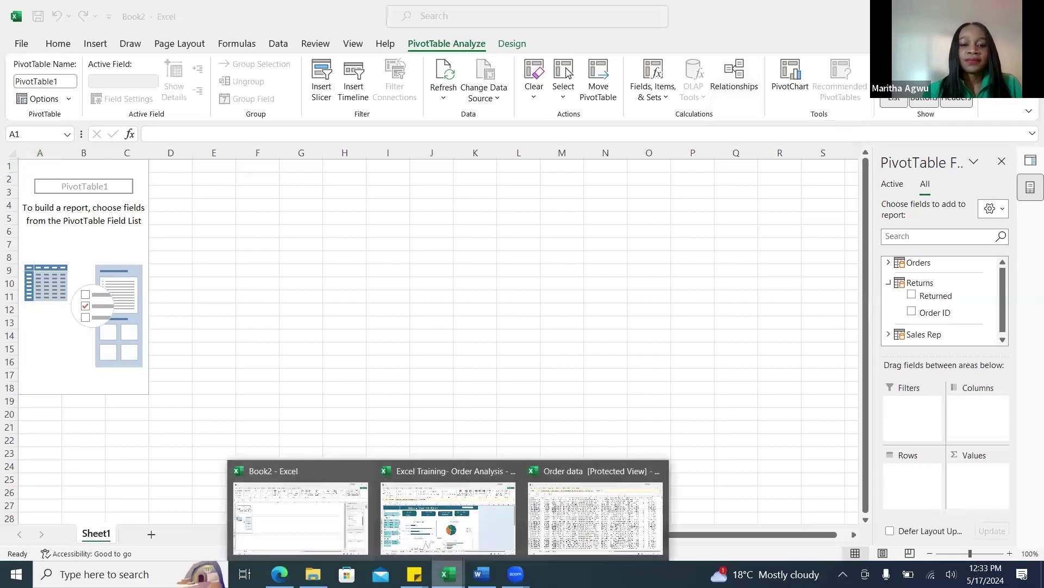
{"action": "left_click", "coordinate": [550, 517]}
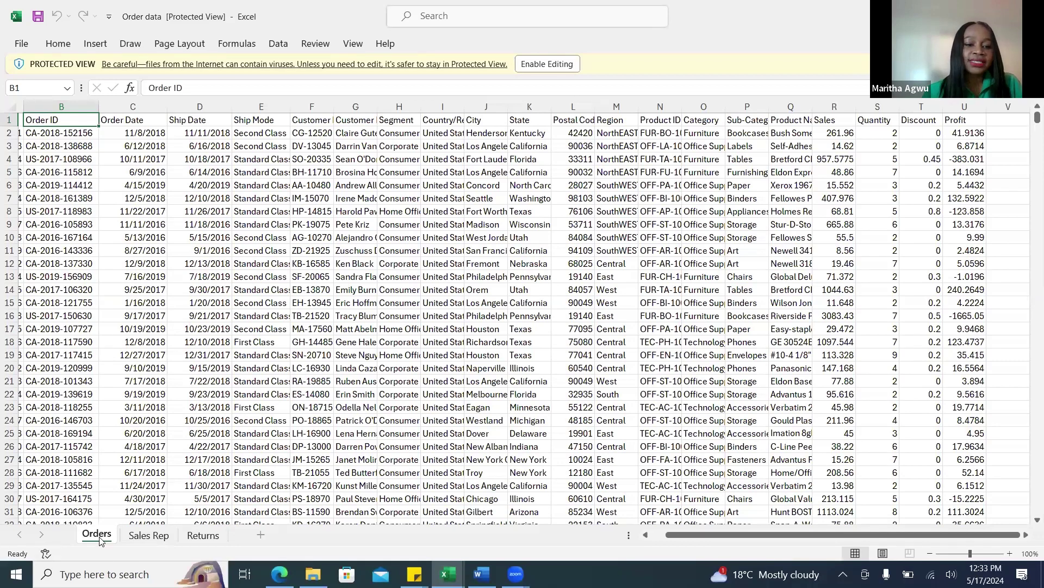
{"action": "left_click", "coordinate": [149, 536]}
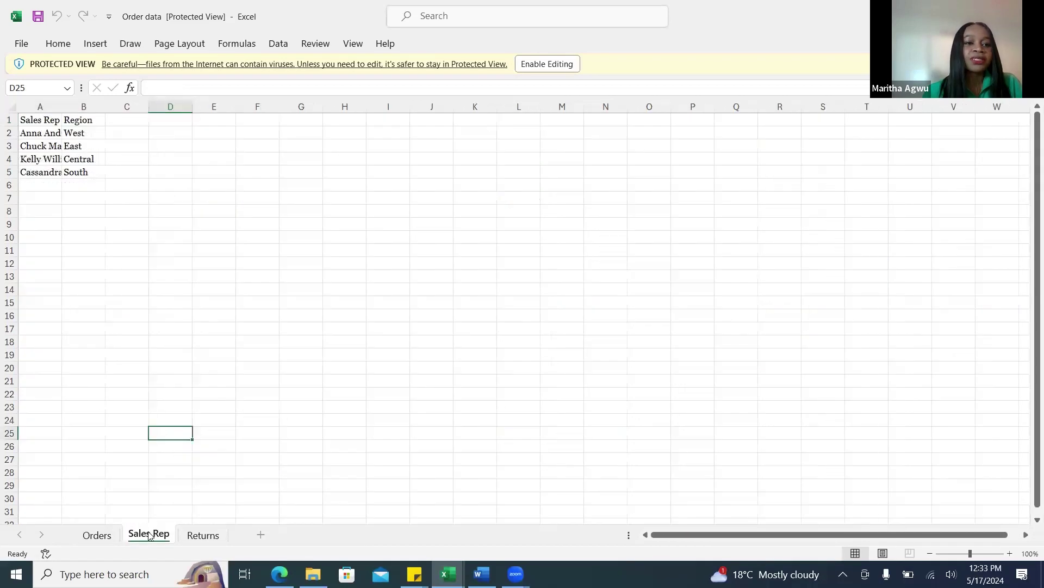
{"action": "left_click", "coordinate": [202, 535]}
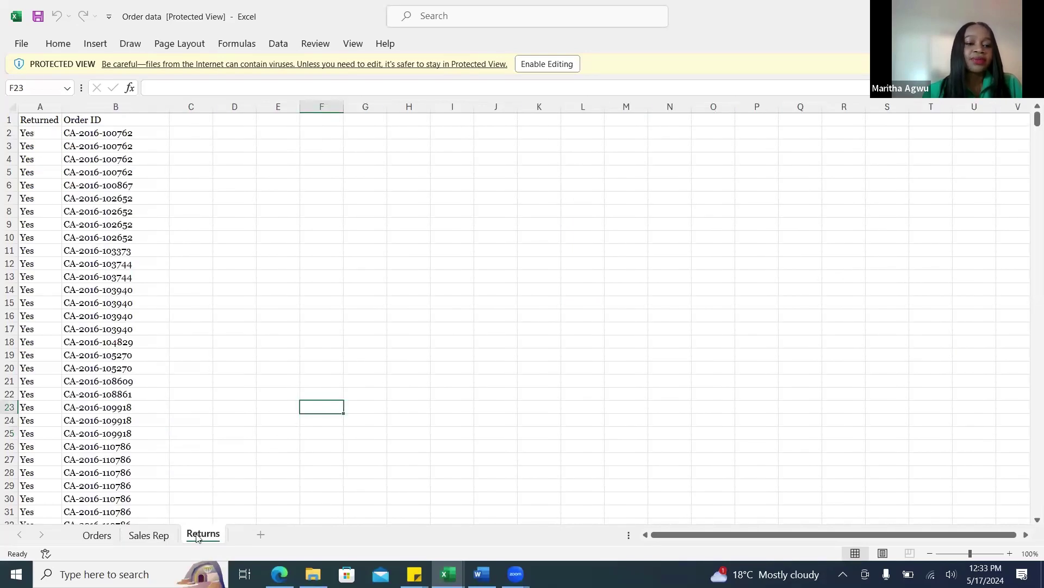
{"action": "left_click", "coordinate": [97, 536]}
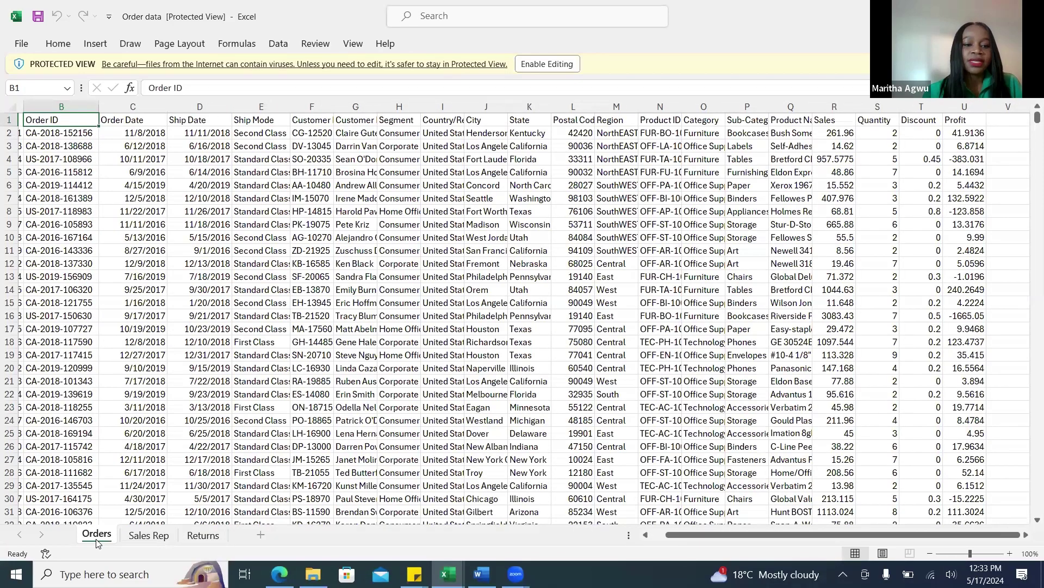
{"action": "left_click", "coordinate": [204, 535]}
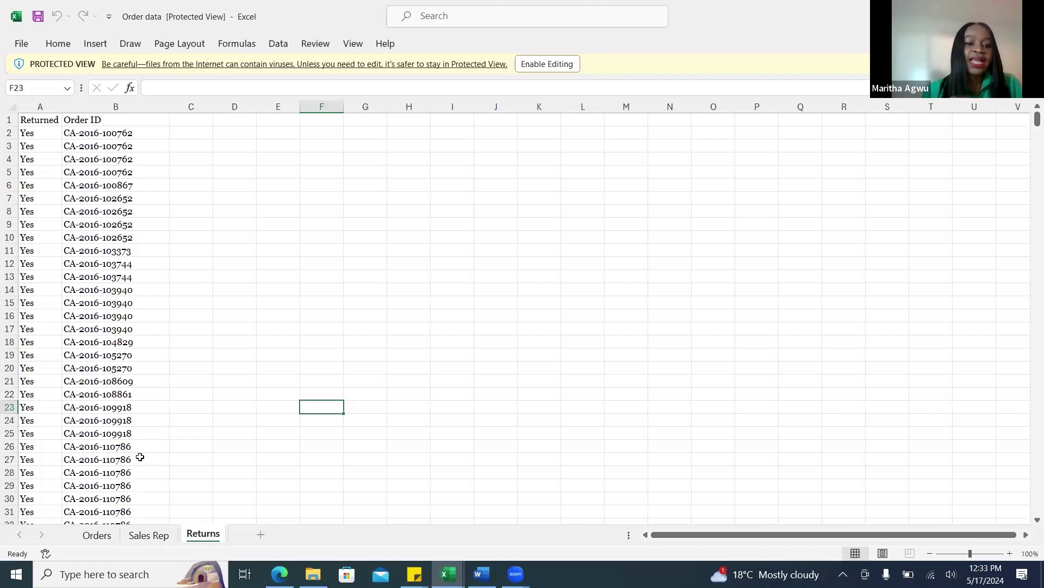
{"action": "left_click", "coordinate": [103, 536]}
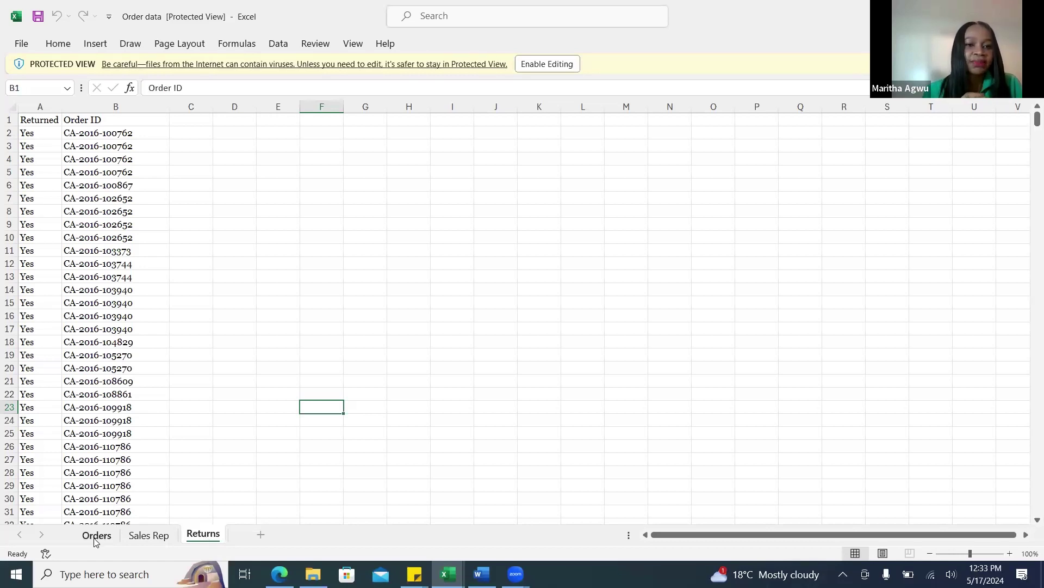
{"action": "left_click", "coordinate": [202, 535]}
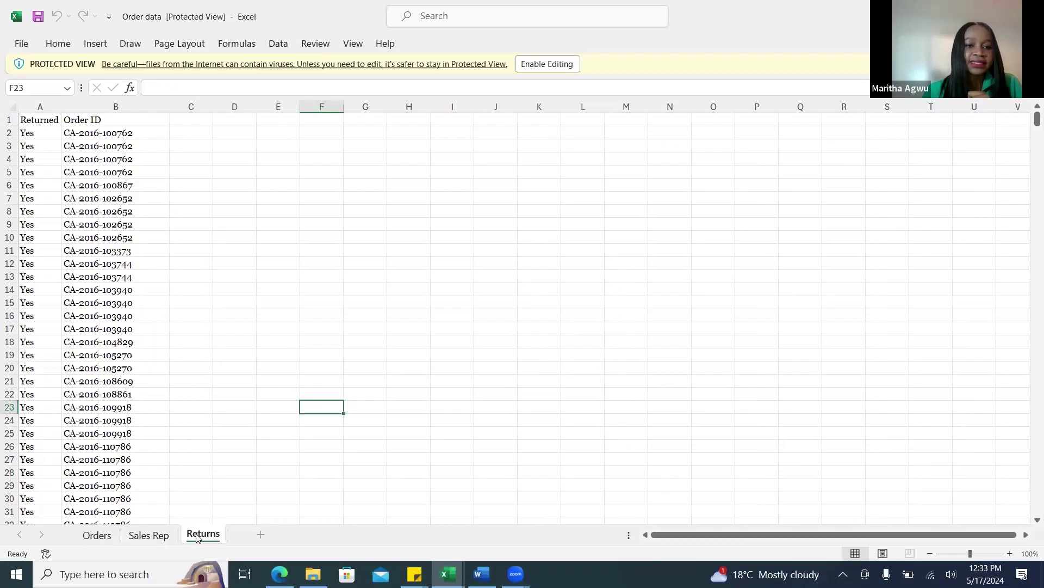
{"action": "left_click", "coordinate": [118, 105]}
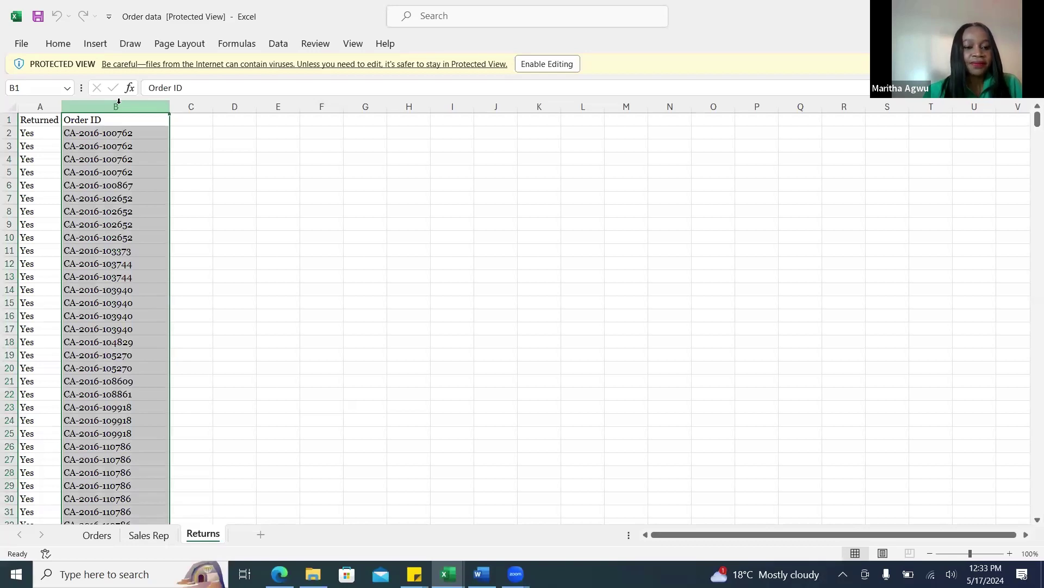
- Compare the Region columns of the Sales Rep and Orders sheets, highlighting the column in each
{"action": "left_click", "coordinate": [145, 539]}
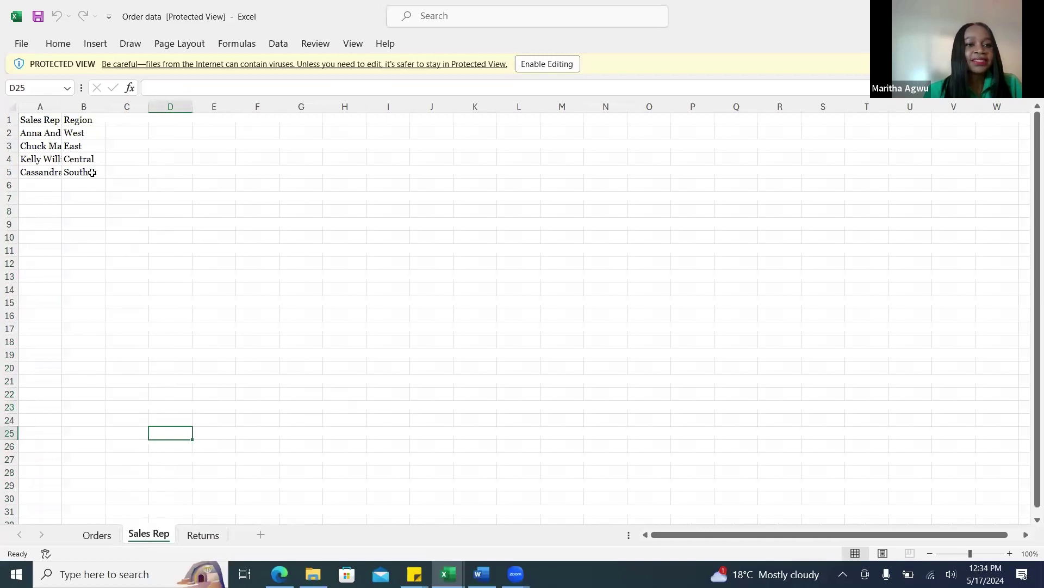
{"action": "left_click", "coordinate": [82, 120]}
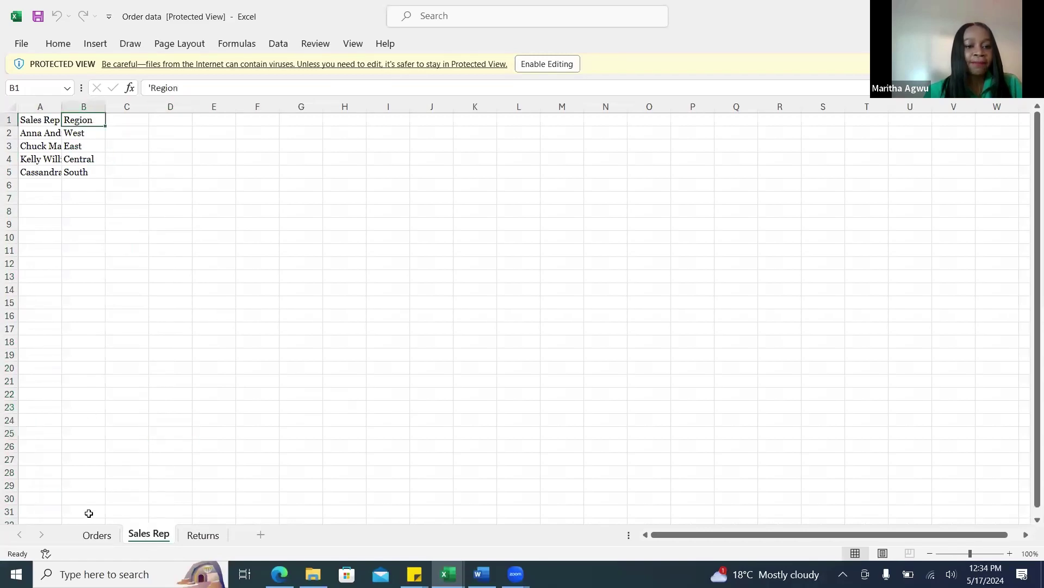
{"action": "left_click", "coordinate": [96, 537]}
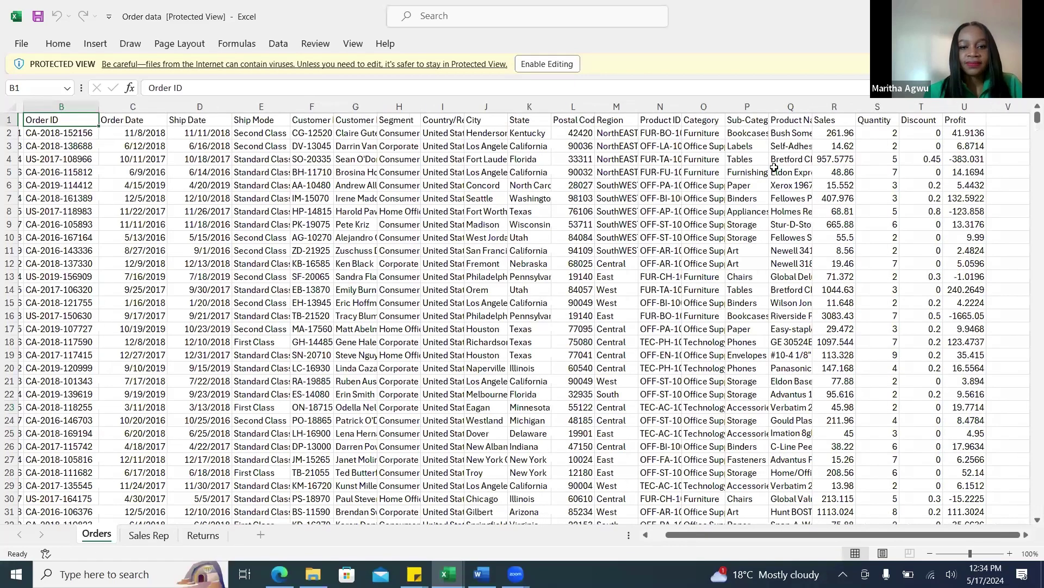
{"action": "left_click", "coordinate": [617, 106]}
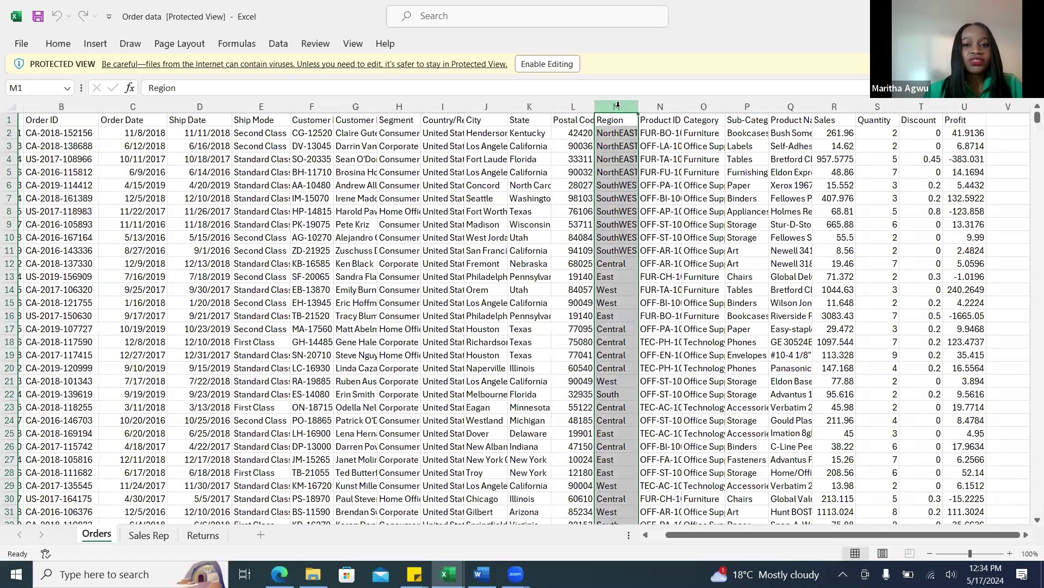
{"action": "left_click_drag", "start_coordinate": [617, 106], "coordinate": [618, 105]}
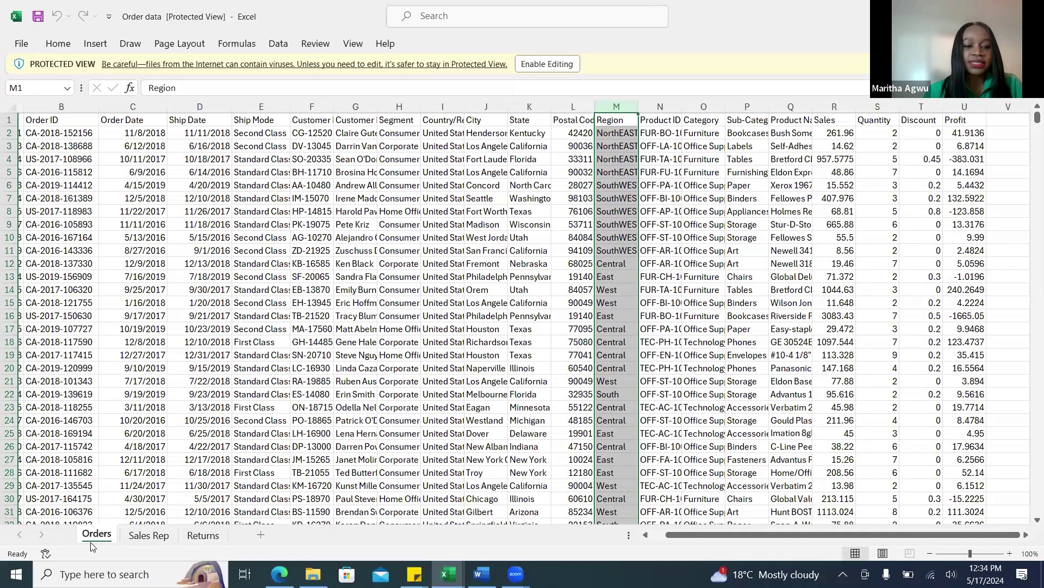
{"action": "left_click", "coordinate": [148, 535]}
{"action": "left_click", "coordinate": [87, 103]}
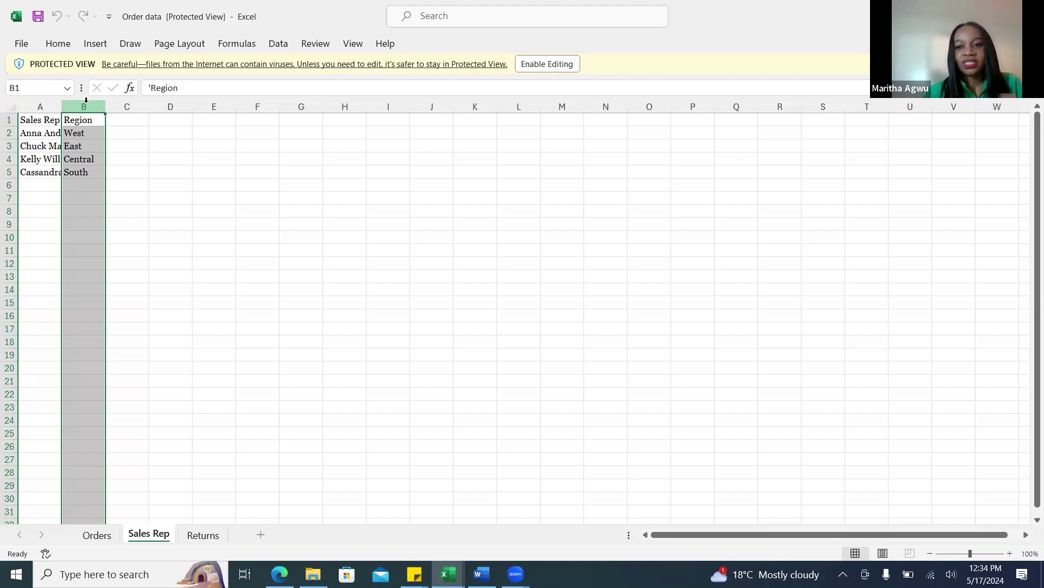
{"action": "left_click", "coordinate": [93, 545]}
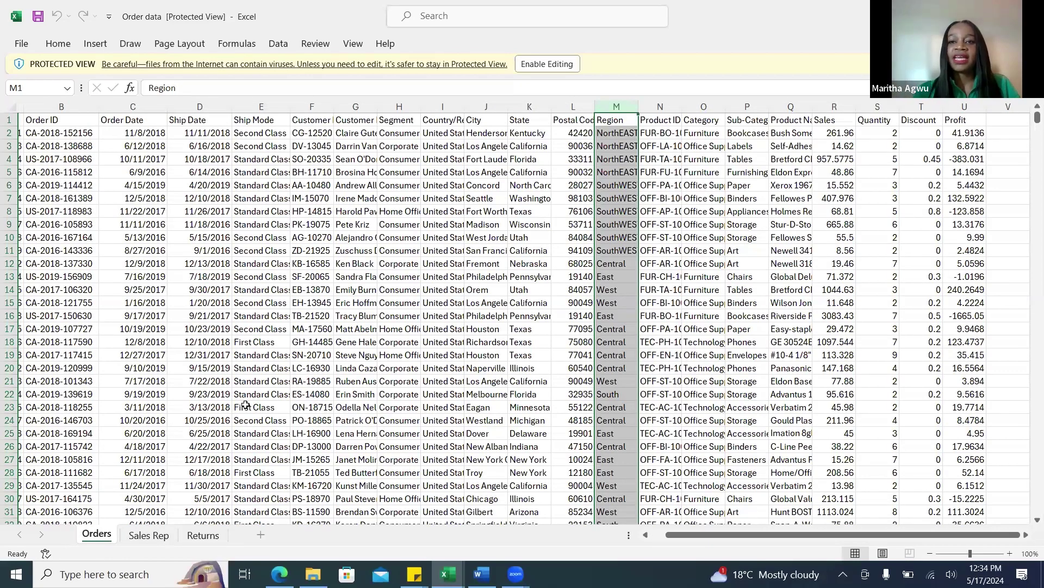
{"action": "left_click", "coordinate": [148, 540]}
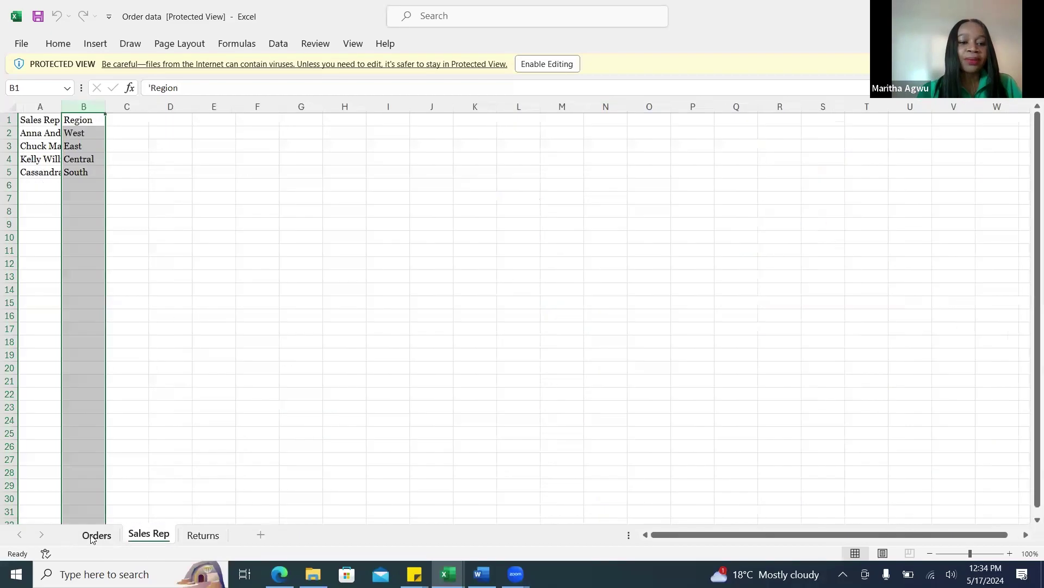
{"action": "left_click", "coordinate": [96, 536]}
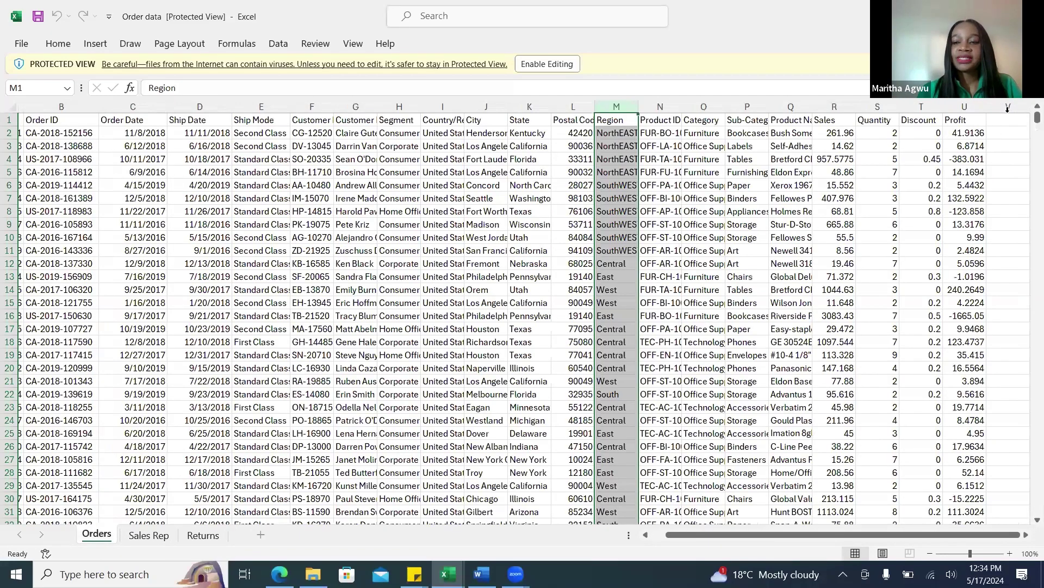
- Compare the Returns and Orders sheets of the Order data workbook, and return to the Book2 workbook
{"action": "left_click", "coordinate": [1009, 132]}
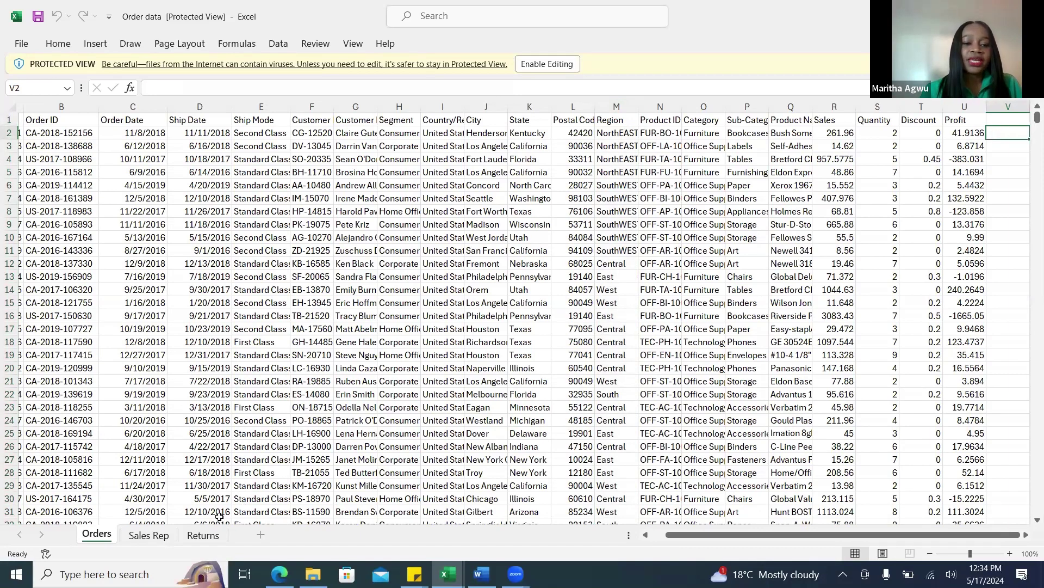
{"action": "left_click", "coordinate": [201, 537]}
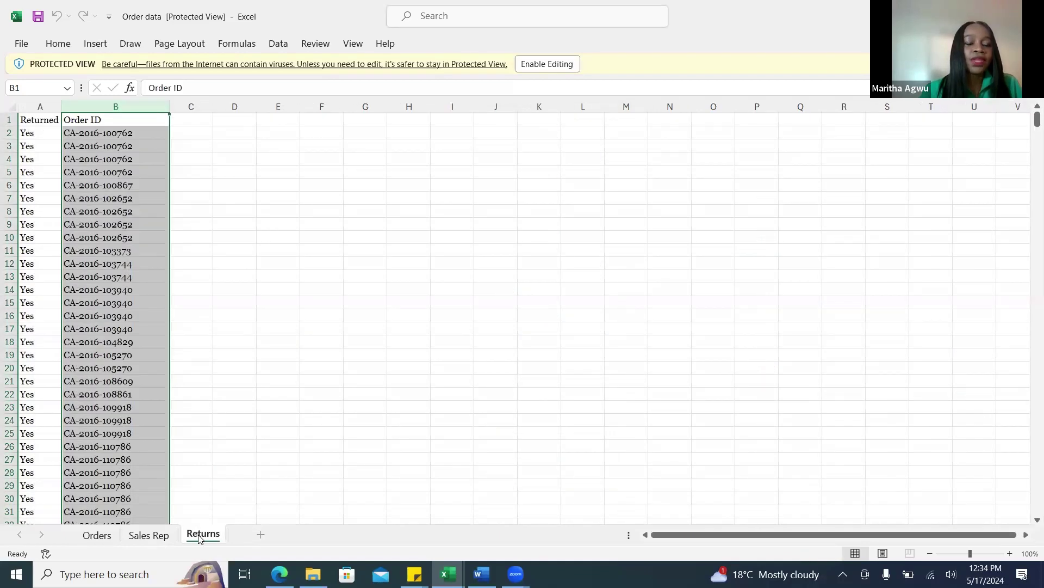
{"action": "left_click", "coordinate": [96, 534]}
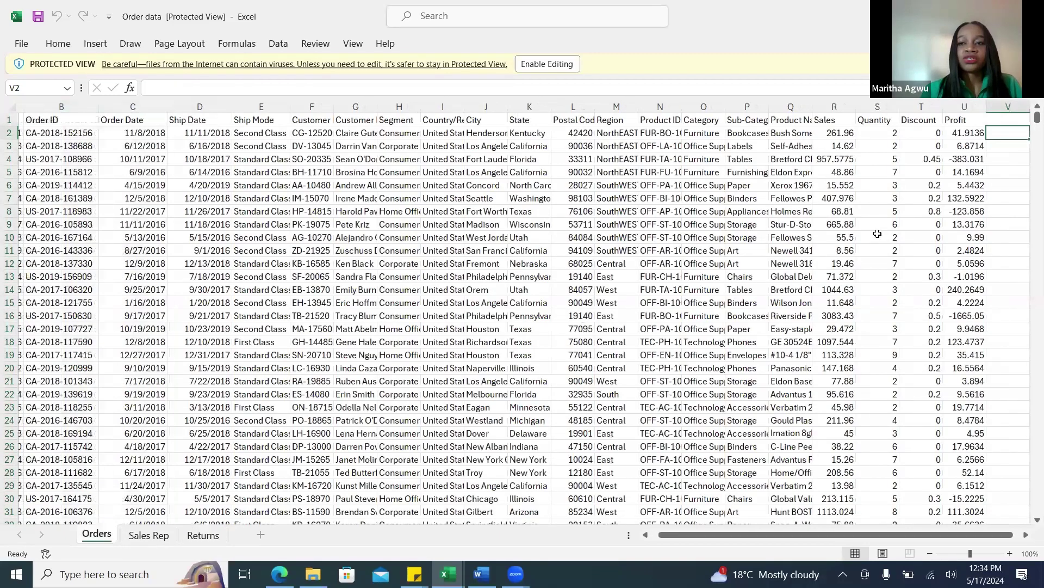
{"action": "left_click", "coordinate": [1018, 144]}
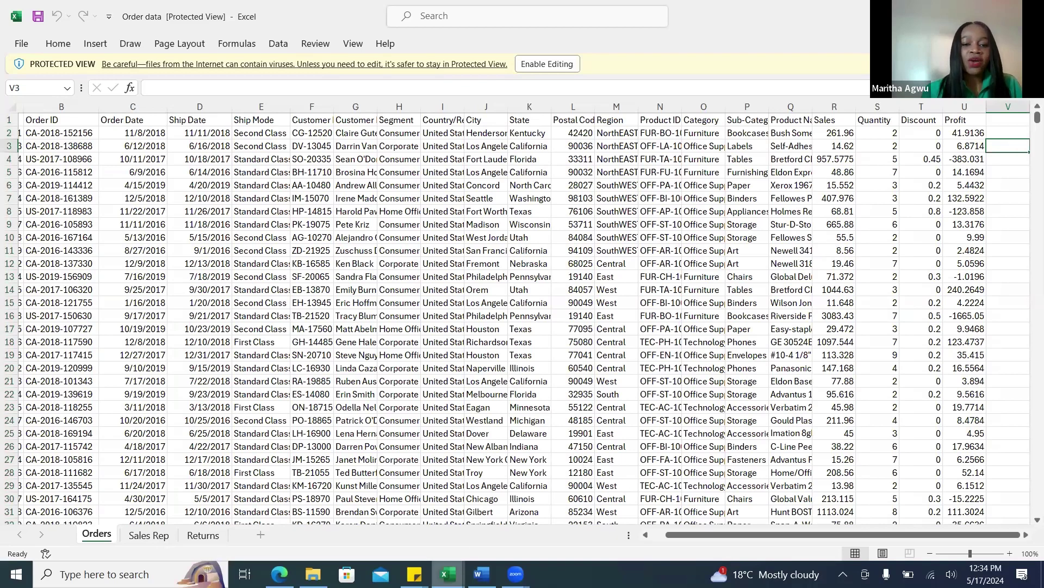
{"action": "left_click", "coordinate": [453, 569]}
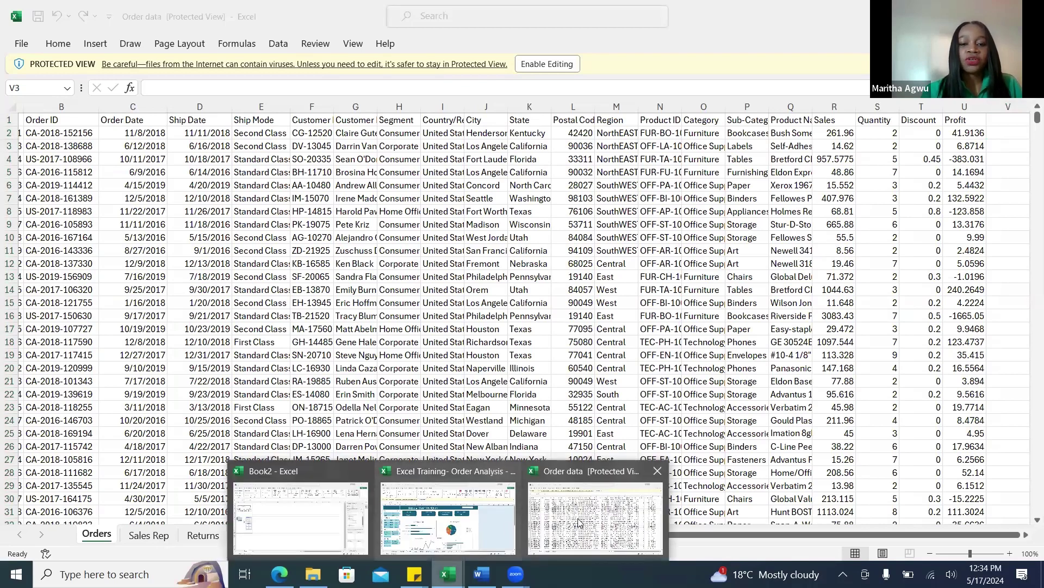
{"action": "left_click", "coordinate": [576, 518]}
{"action": "mouse_move", "coordinate": [448, 574]}
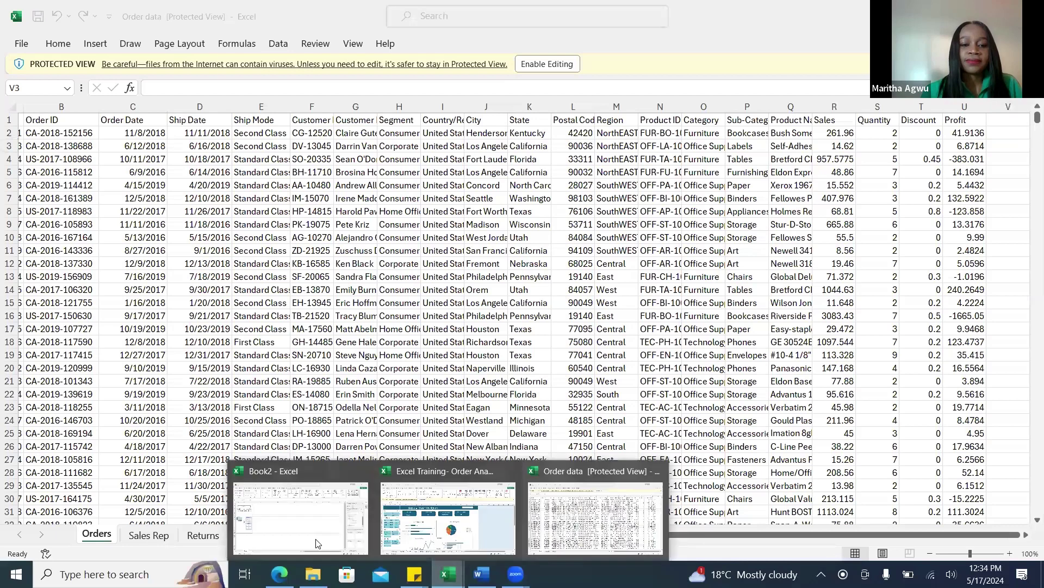
{"action": "left_click", "coordinate": [318, 543]}
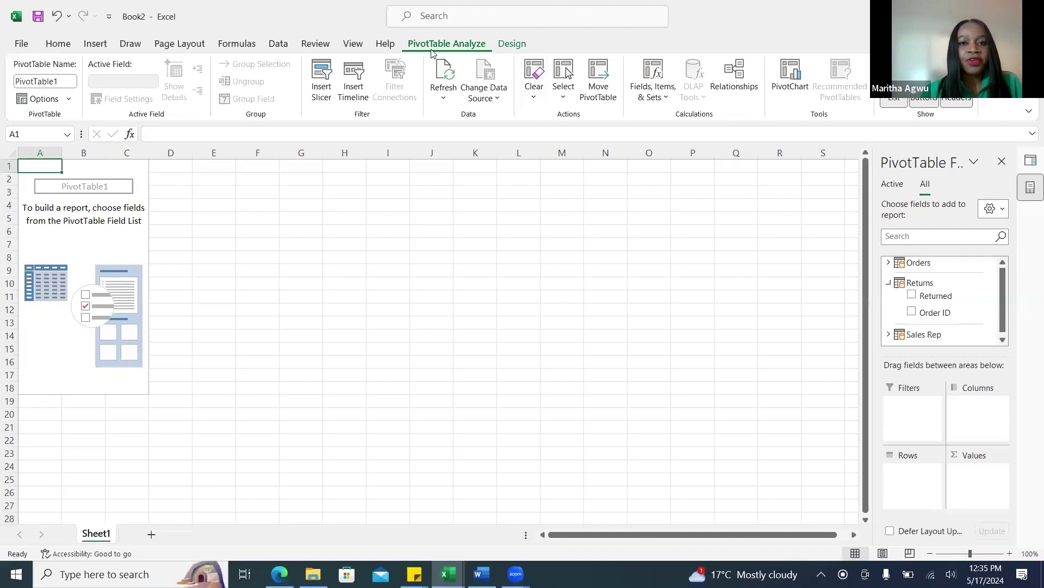
- Open the relationship manager for the PivotTable and try to auto-detect relationships between its tables
{"action": "left_click", "coordinate": [739, 82]}
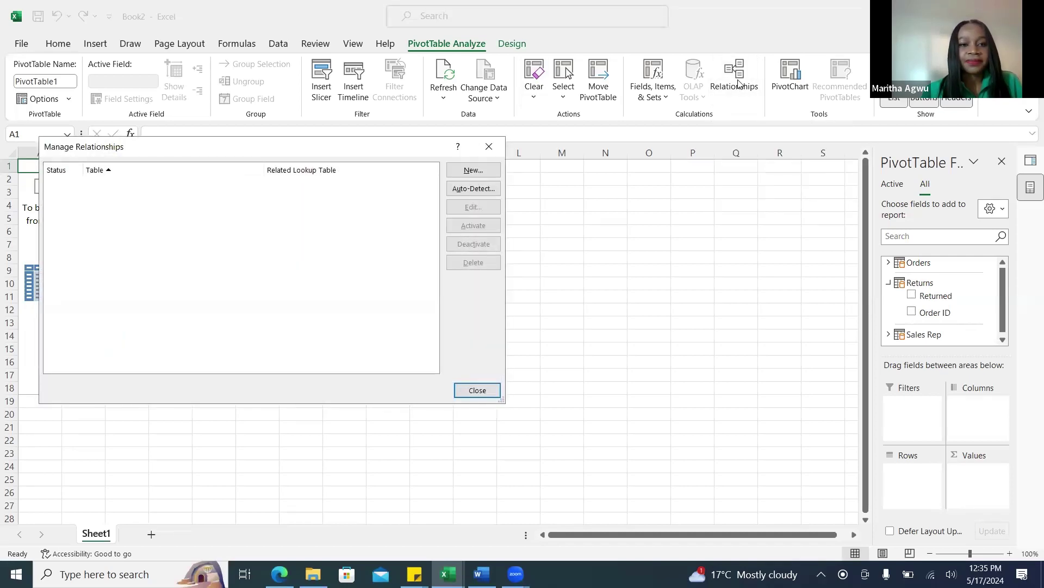
{"action": "left_click", "coordinate": [469, 189]}
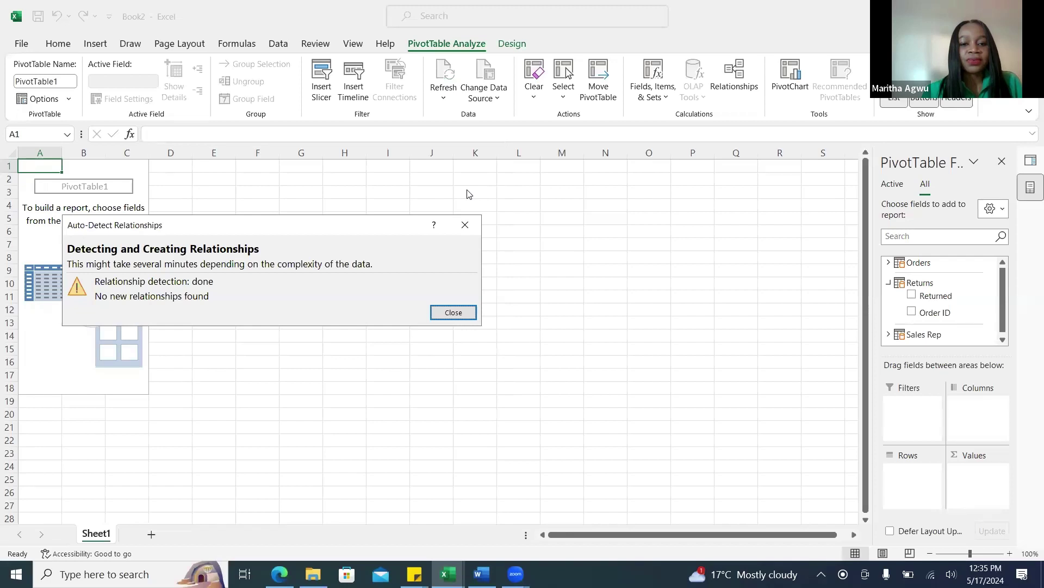
{"action": "left_click", "coordinate": [459, 314]}
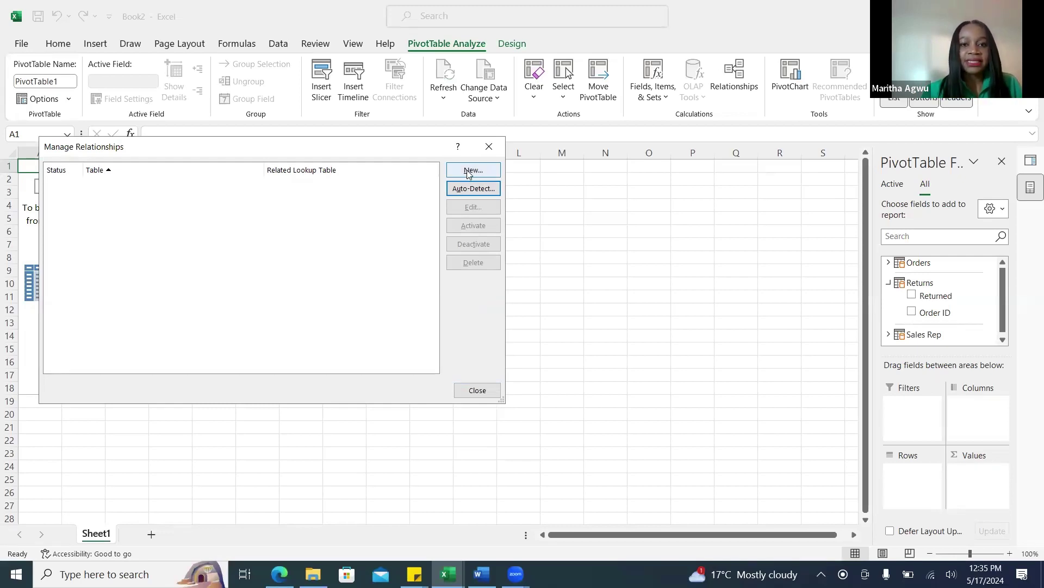
- Create a relationship between the Orders and Returns tables, matching Order ID in Orders with Order ID in Returns
{"action": "left_click", "coordinate": [468, 171]}
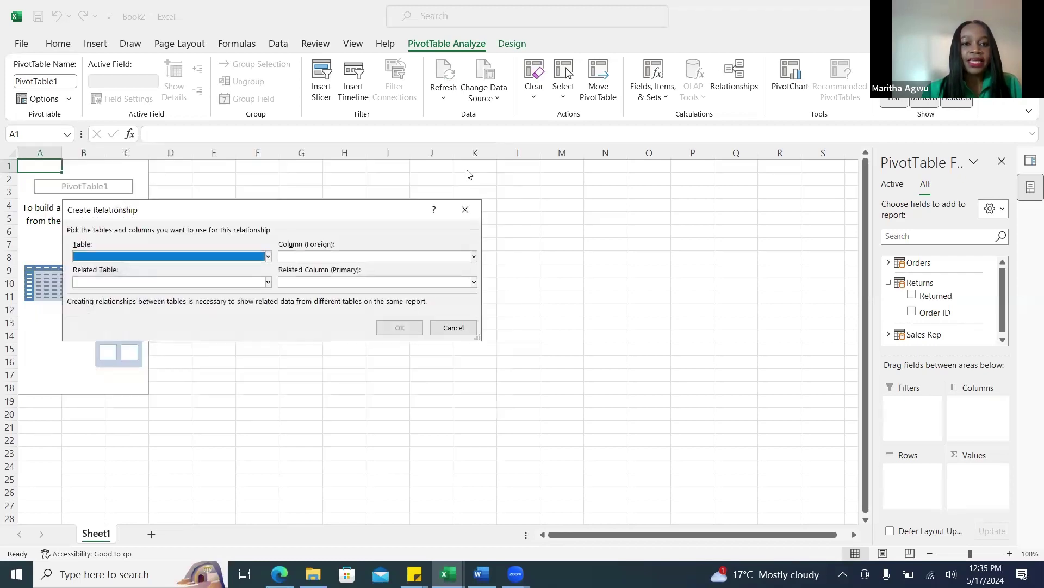
{"action": "left_click", "coordinate": [269, 258]}
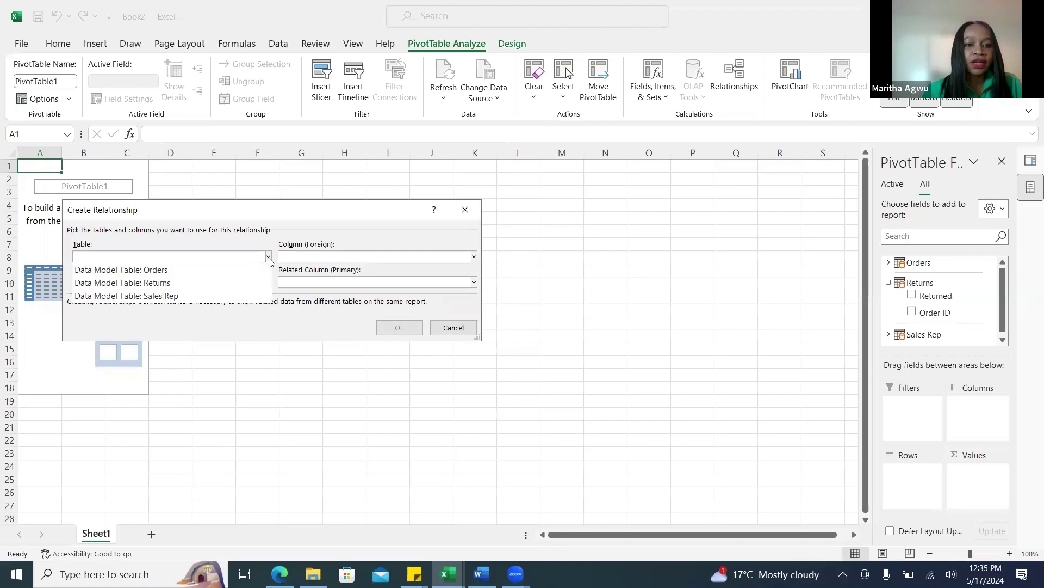
{"action": "left_click", "coordinate": [157, 271]}
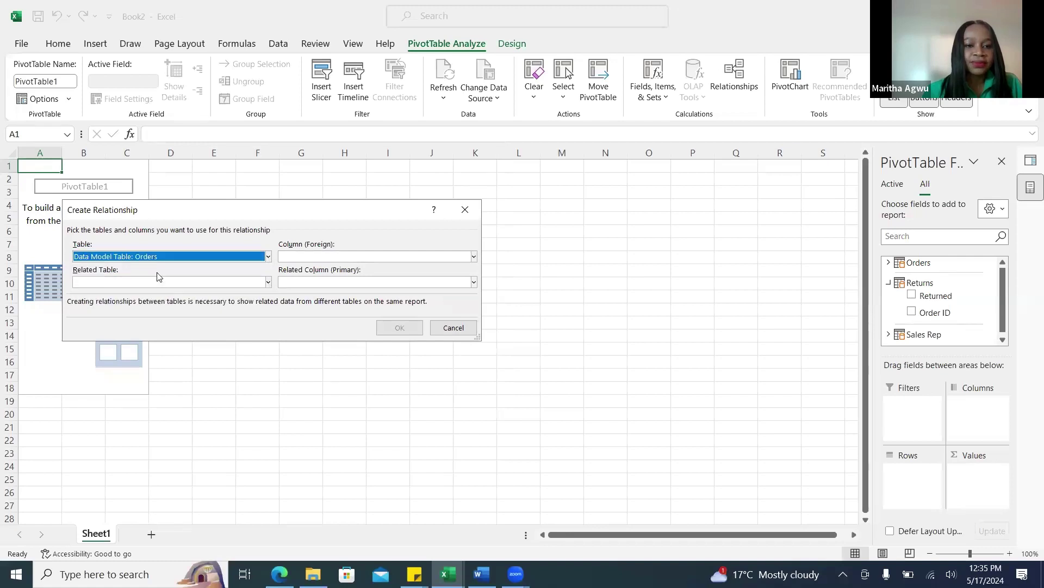
{"action": "left_click", "coordinate": [474, 257]}
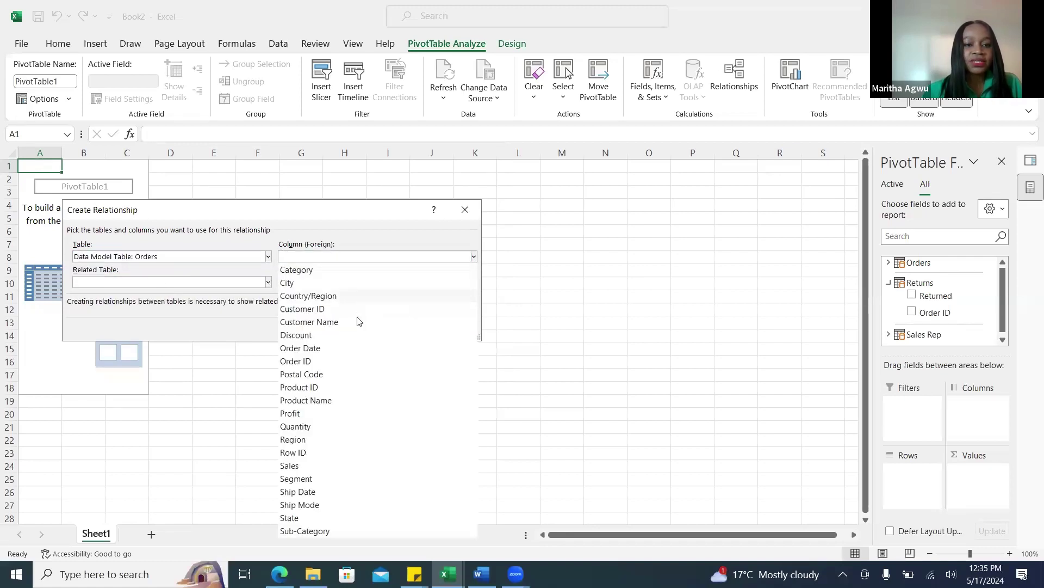
{"action": "left_click", "coordinate": [295, 361]}
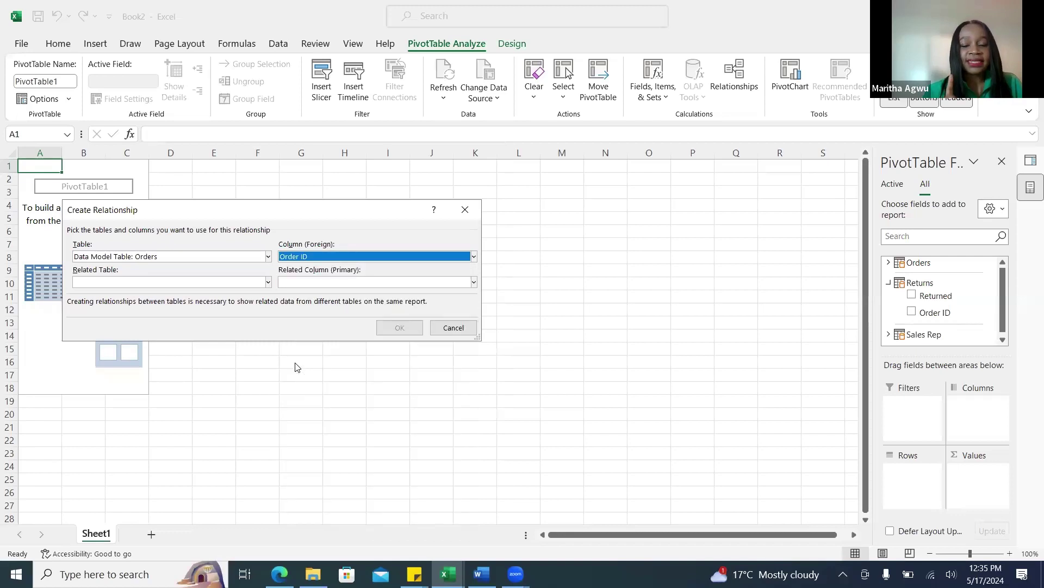
{"action": "left_click", "coordinate": [269, 281]}
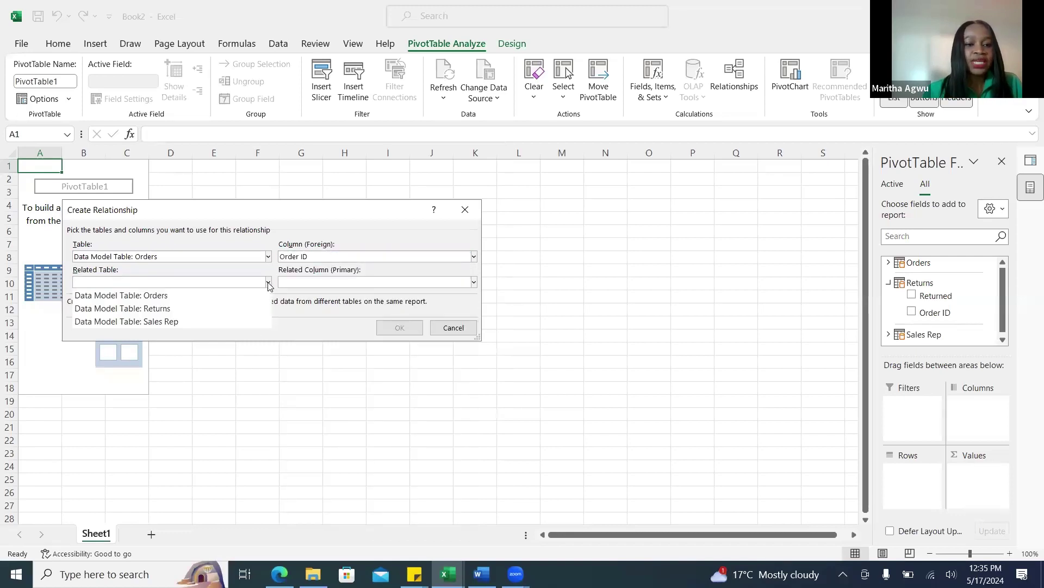
{"action": "left_click", "coordinate": [158, 313]}
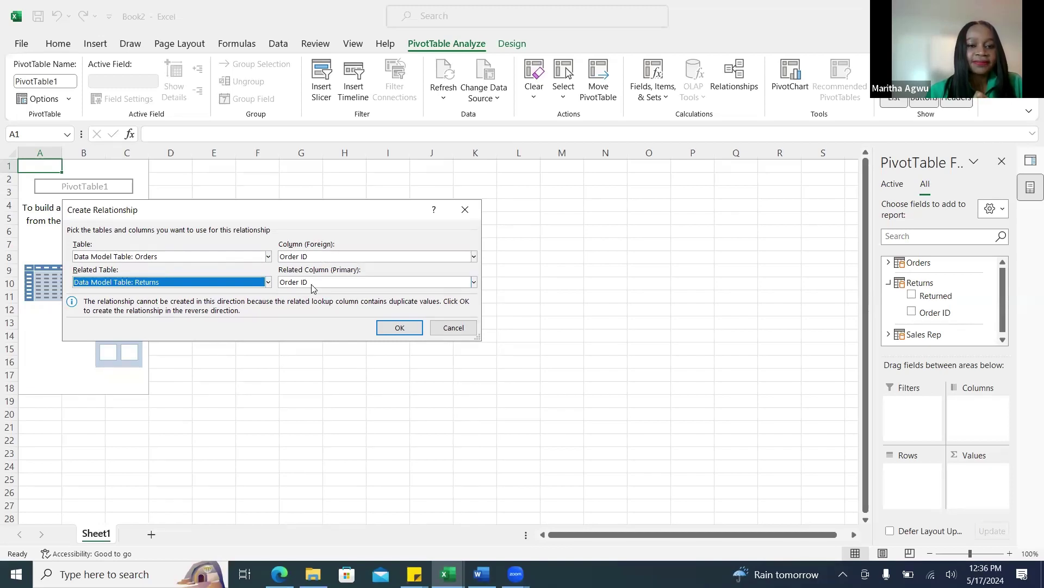
{"action": "left_click", "coordinate": [404, 328]}
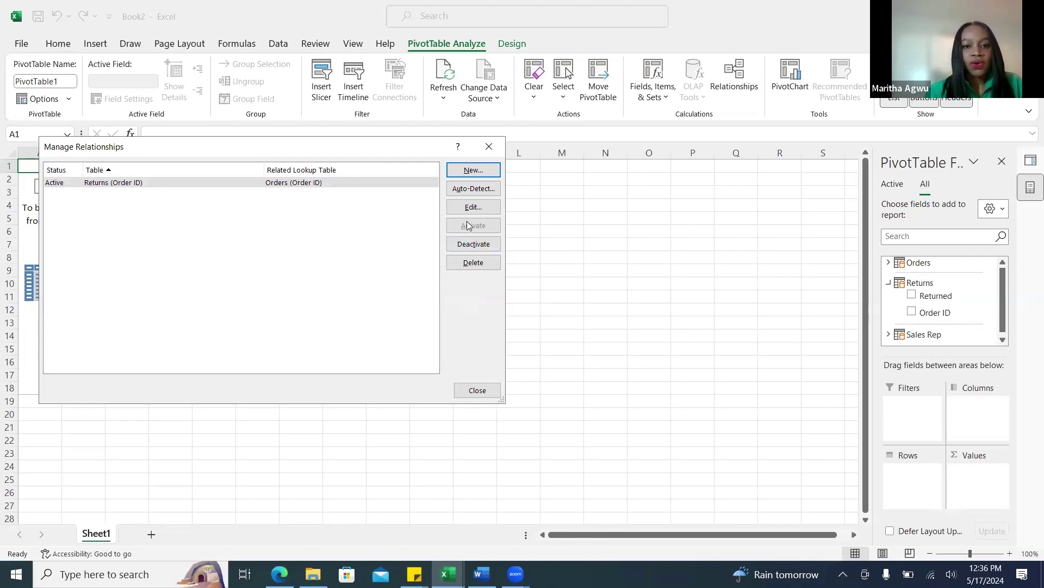
- Create a relationship between the Orders and Sales Rep tables, using Region as both the foreign and primary column
{"action": "left_click", "coordinate": [472, 170]}
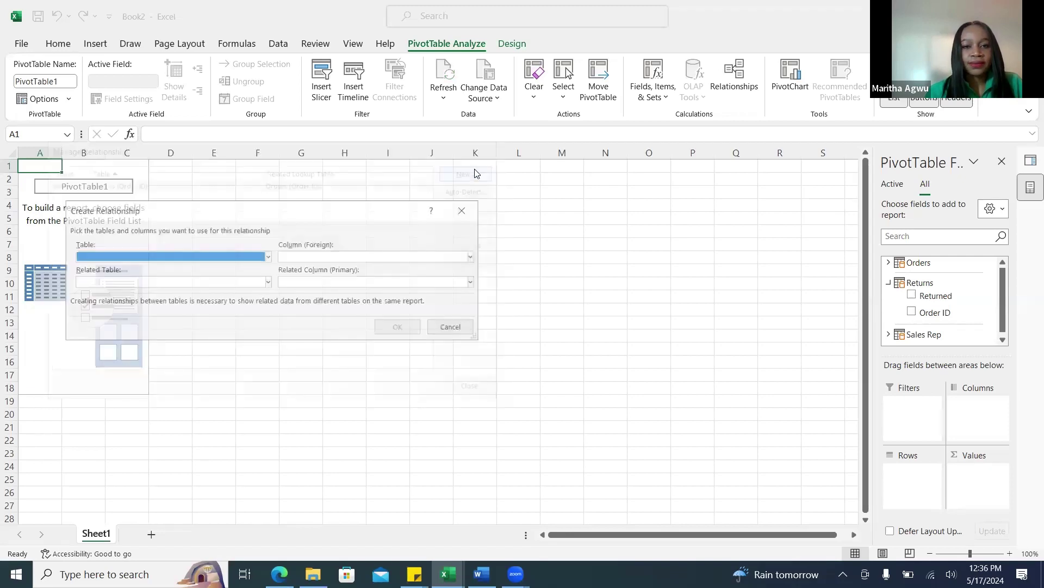
{"action": "left_click", "coordinate": [267, 262]}
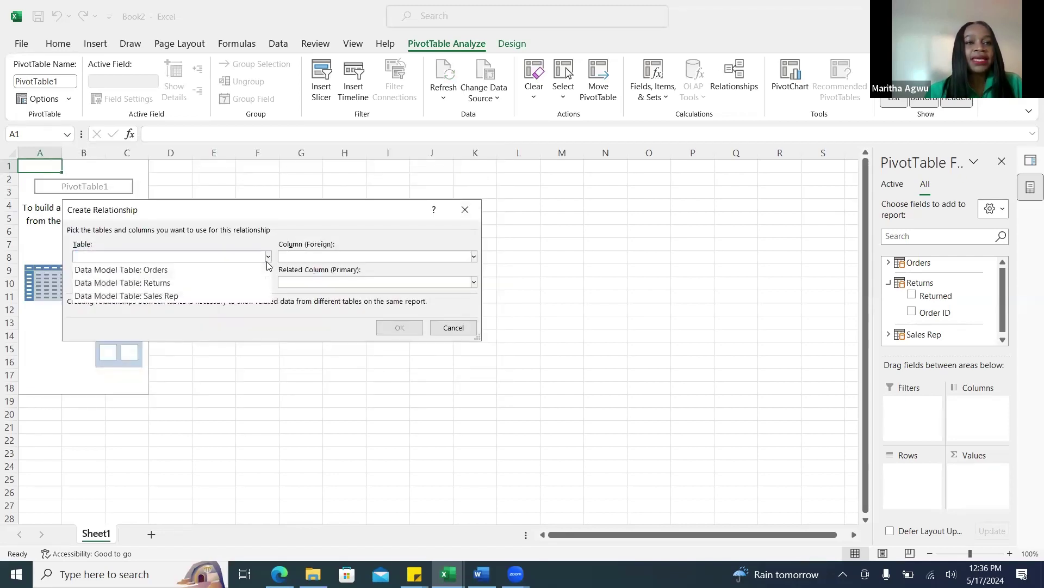
{"action": "left_click", "coordinate": [147, 269]}
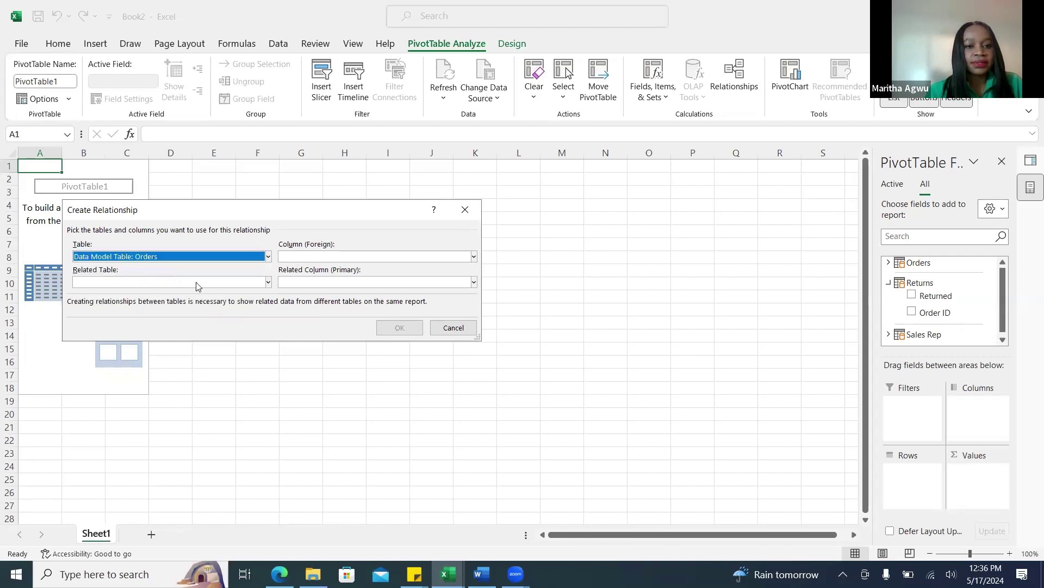
{"action": "left_click", "coordinate": [269, 282]}
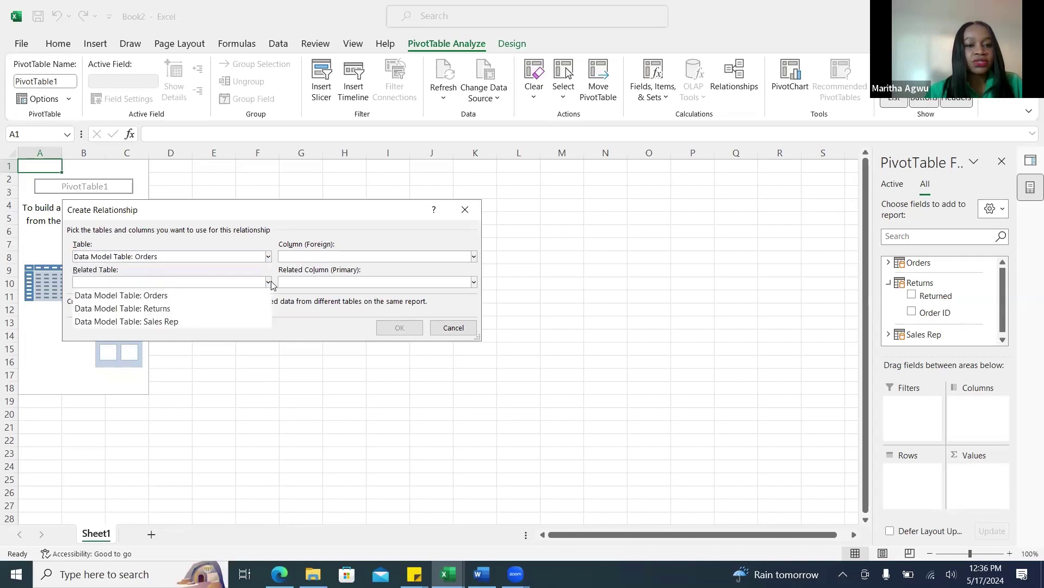
{"action": "left_click", "coordinate": [161, 322]}
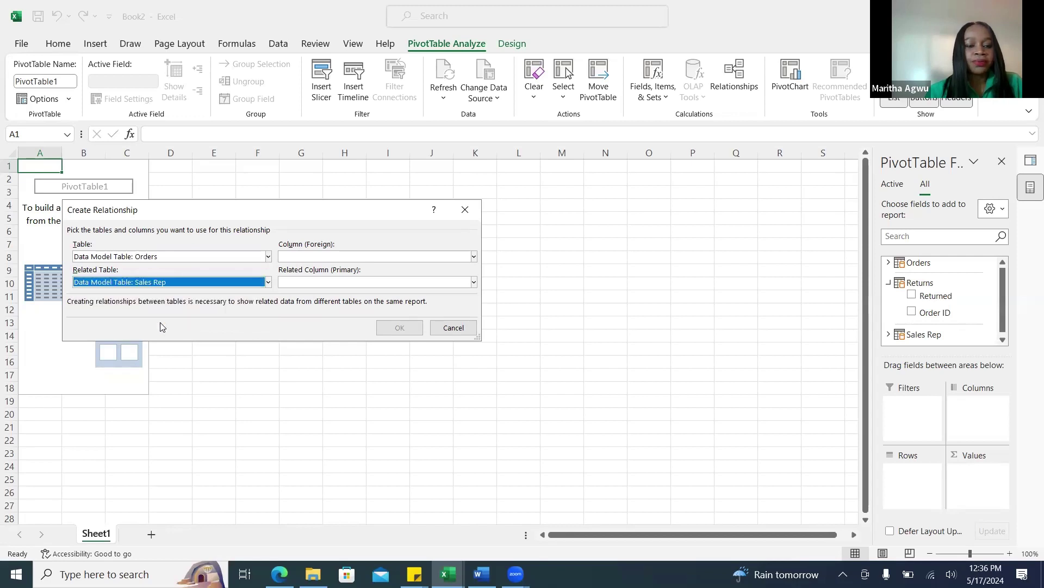
{"action": "left_click", "coordinate": [473, 257]}
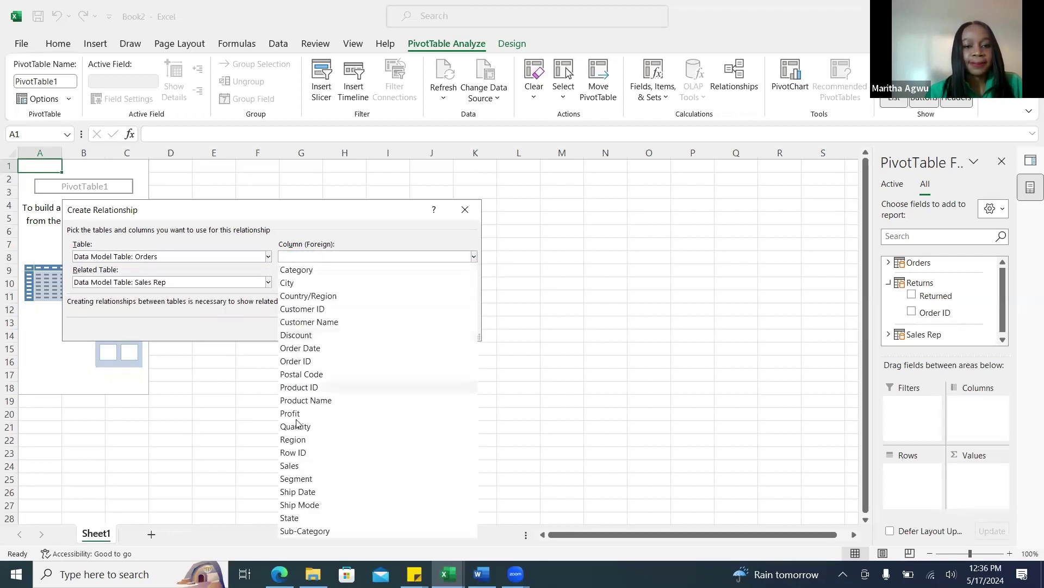
{"action": "left_click", "coordinate": [299, 440]}
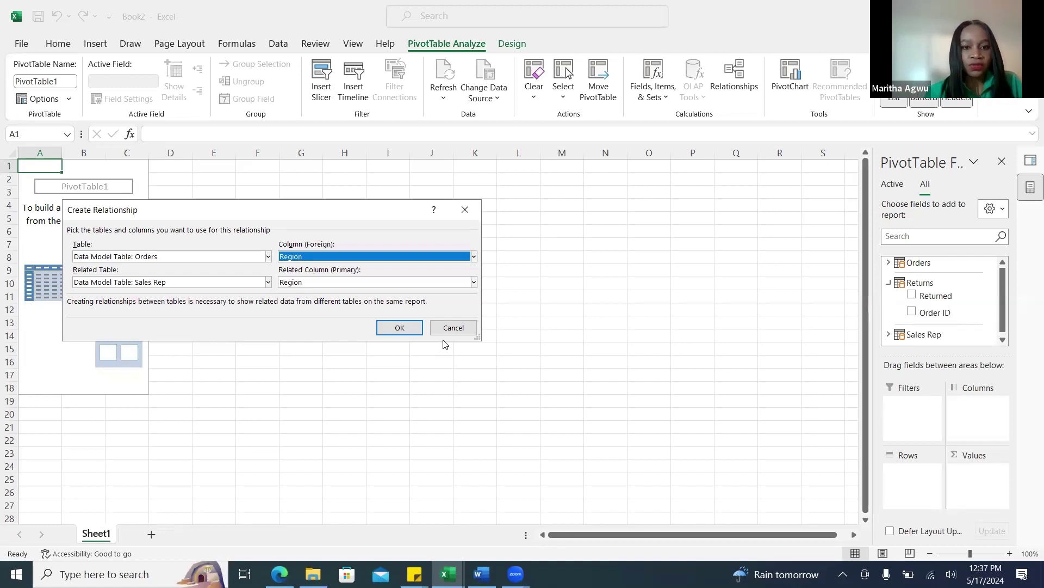
{"action": "left_click", "coordinate": [400, 329]}
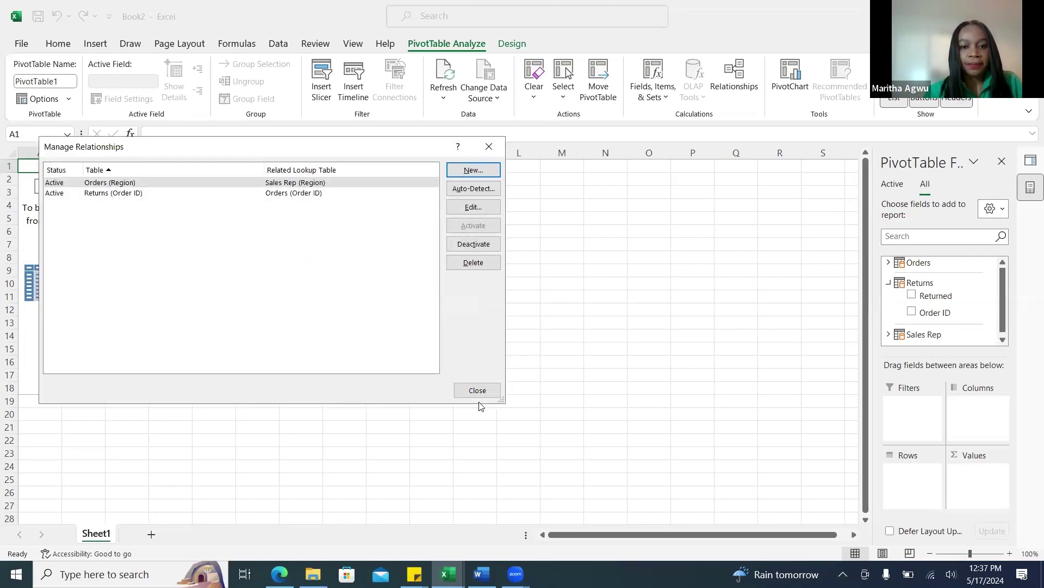
- Close the relationship manager and expand the Orders table in the PivotTable field list
{"action": "left_click", "coordinate": [489, 147]}
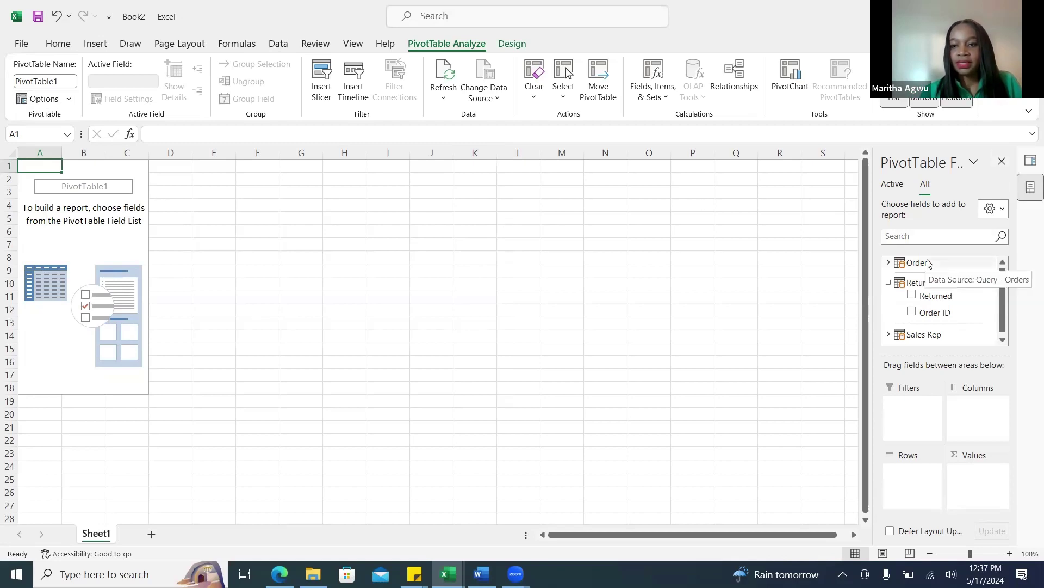
{"action": "left_click", "coordinate": [889, 264]}
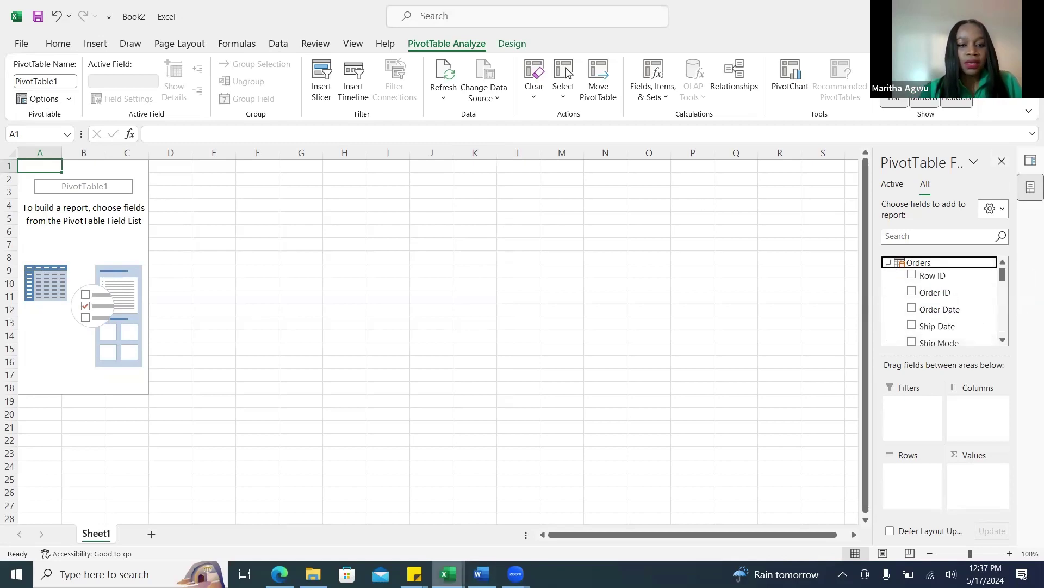
- Switch to the Excel Training- Order Analysis workbook and review its Dashboard sheet against the key metrics listed on the Metrics sheet
{"action": "mouse_move", "coordinate": [448, 574]}
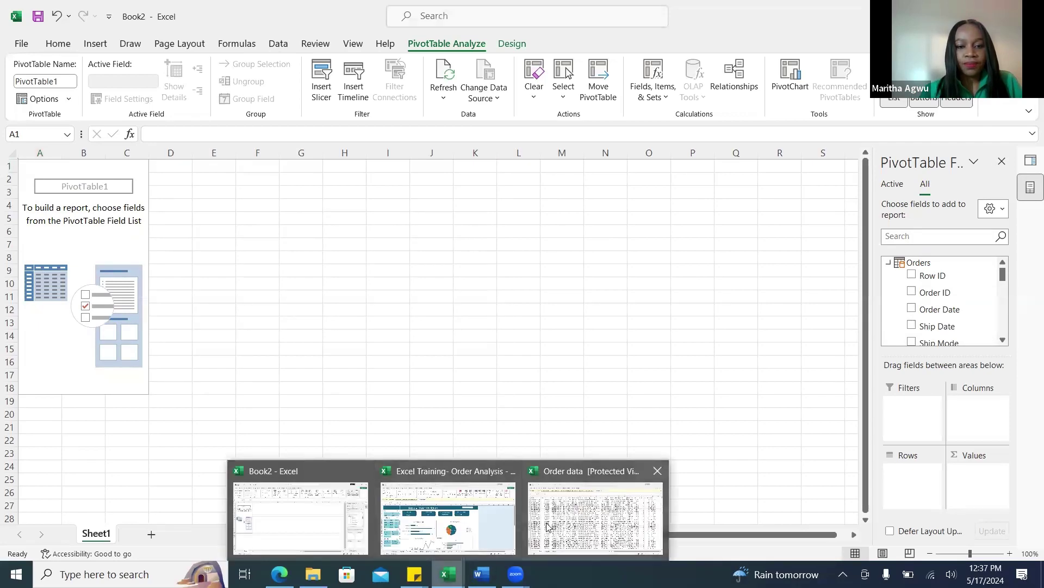
{"action": "left_click", "coordinate": [572, 527]}
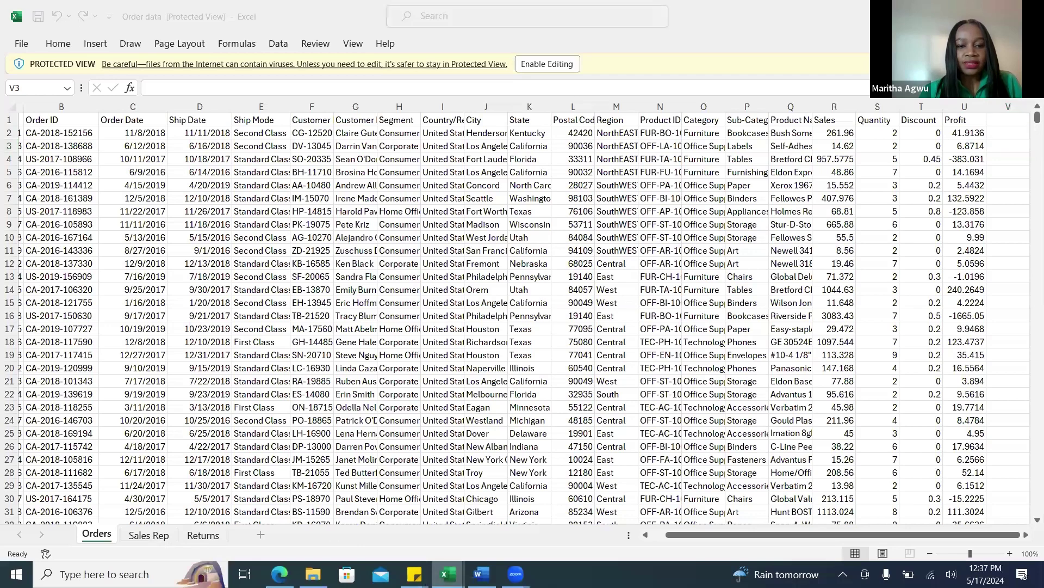
{"action": "mouse_move", "coordinate": [448, 574]}
{"action": "left_click", "coordinate": [445, 545]}
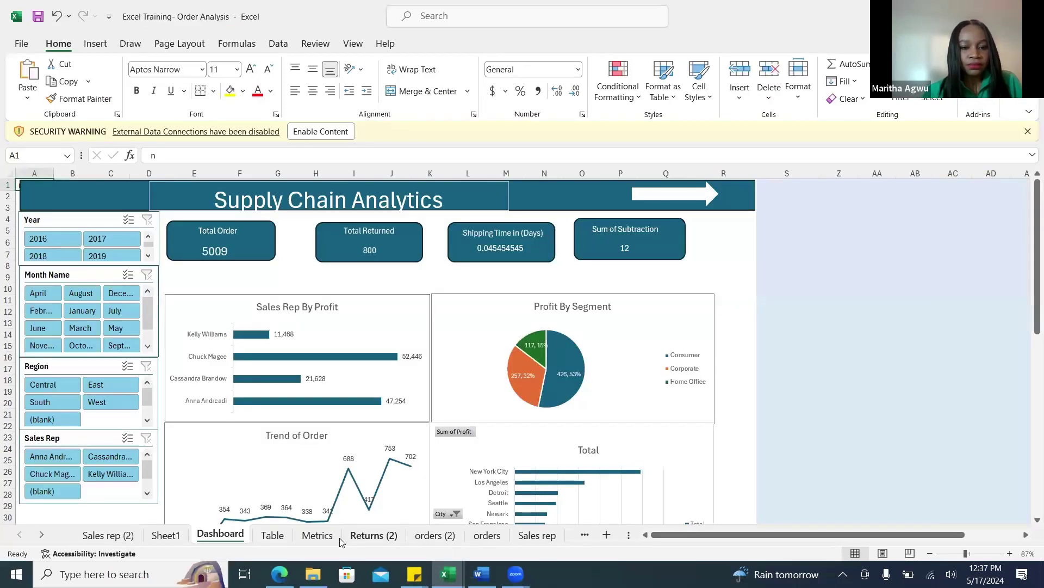
{"action": "left_click", "coordinate": [318, 535]}
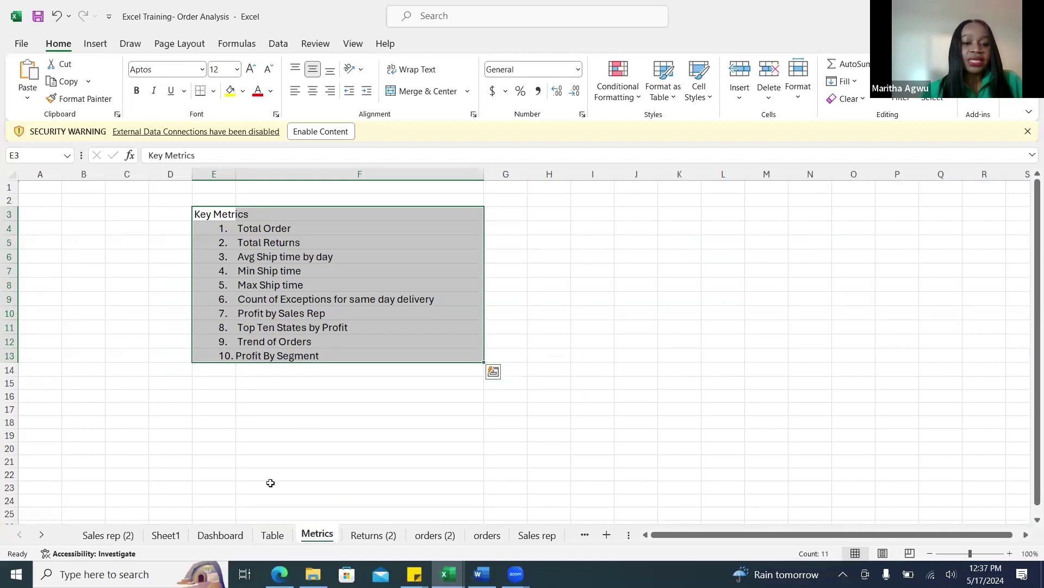
{"action": "left_click", "coordinate": [219, 536]}
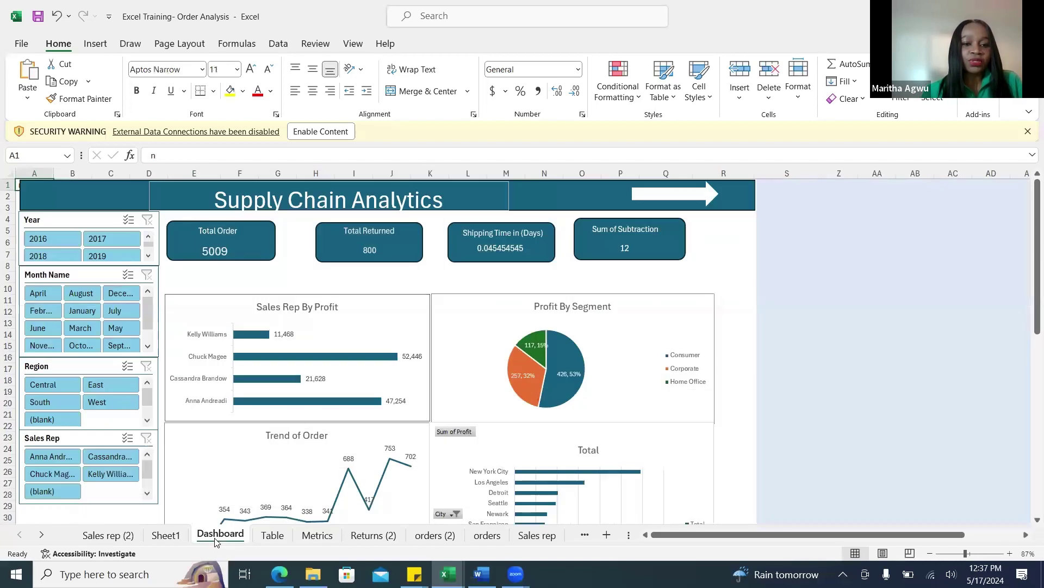
{"action": "left_click", "coordinate": [324, 536]}
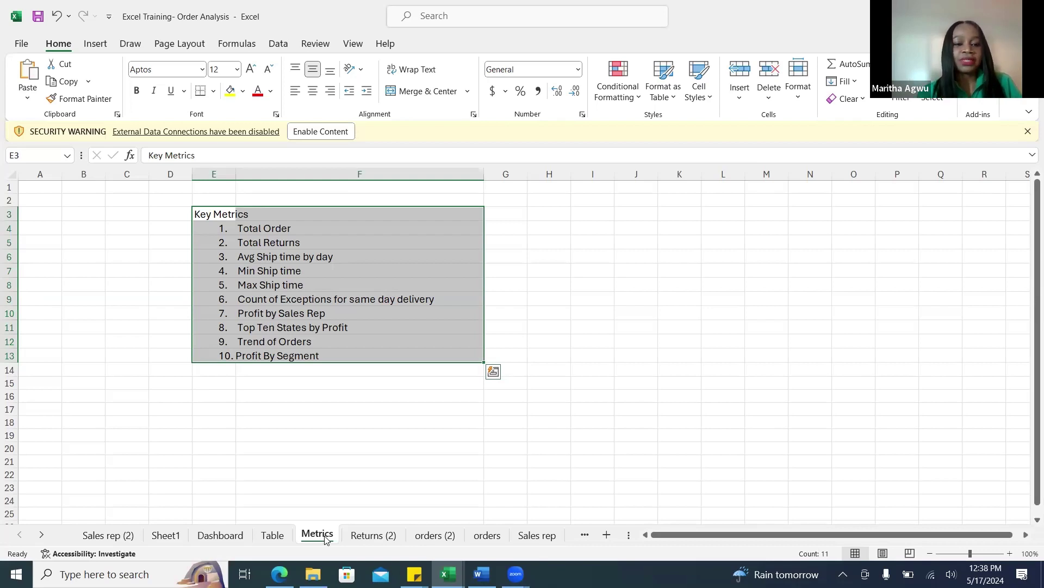
{"action": "left_click", "coordinate": [325, 536]}
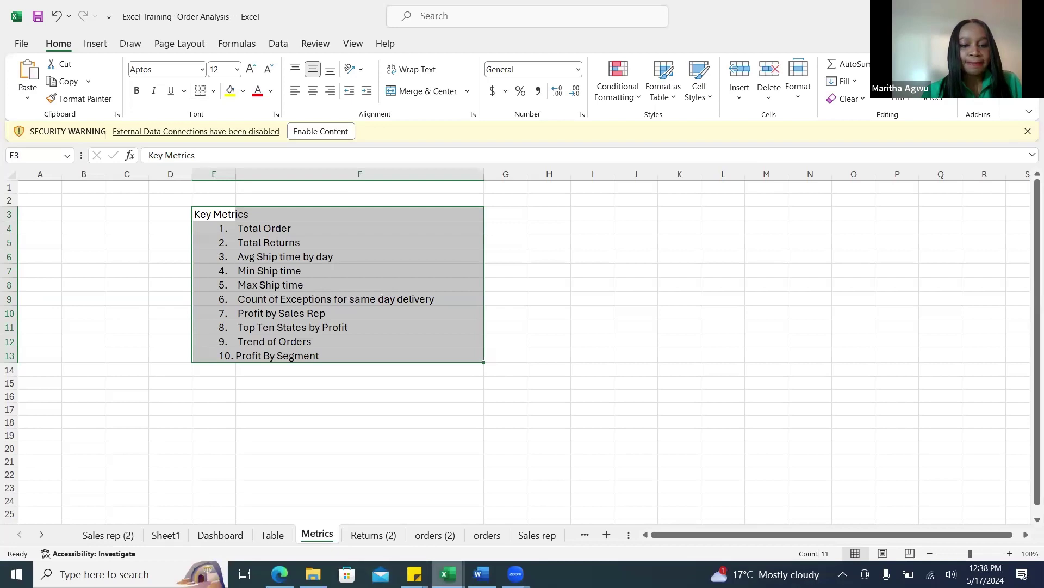
- Switch to the Book2 workbook and summarize Order ID from the Orders table as a count in the PivotTable's values
{"action": "left_click", "coordinate": [447, 574]}
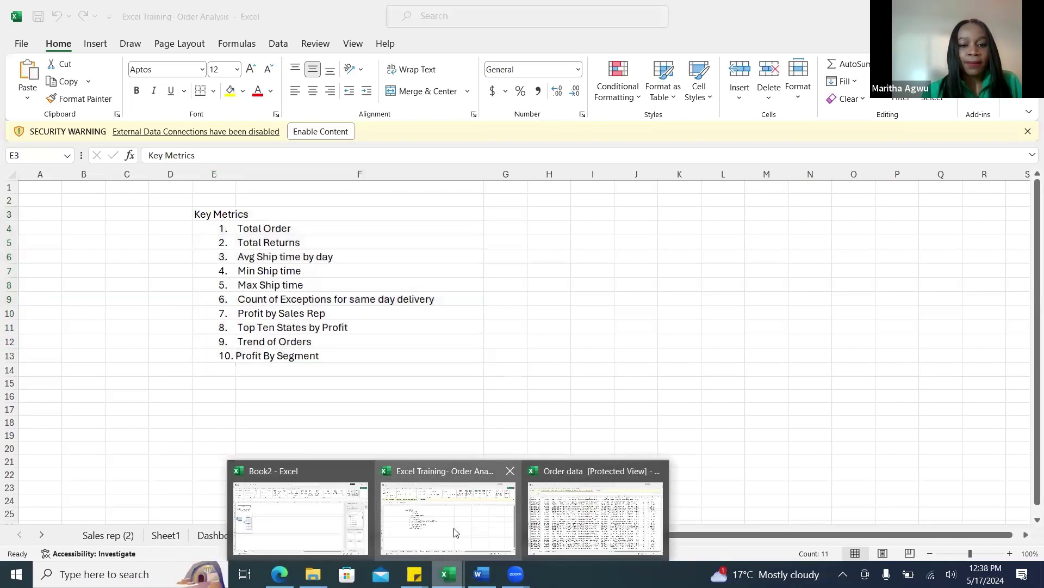
{"action": "left_click", "coordinate": [316, 528]}
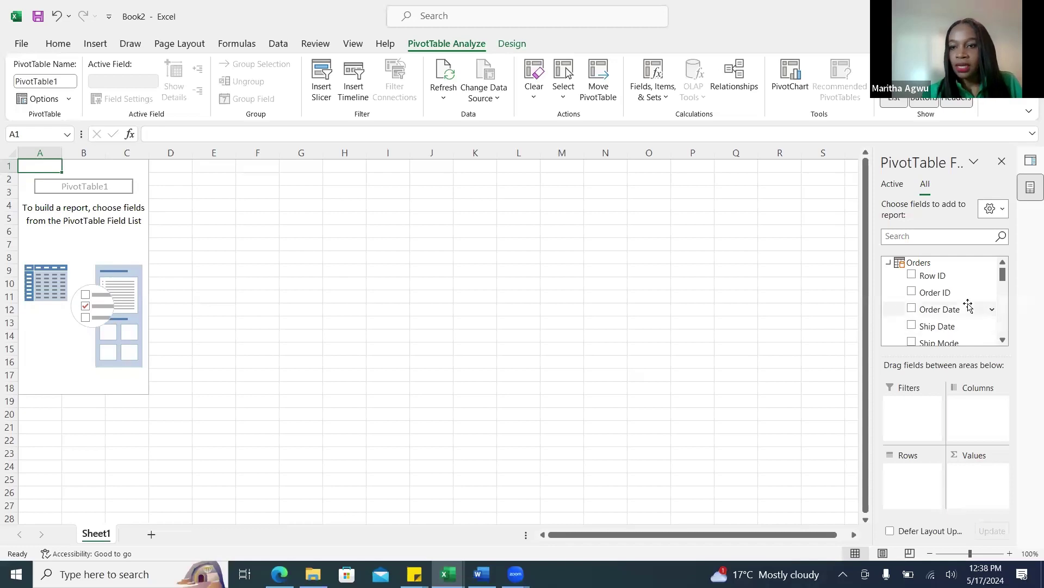
{"action": "left_click", "coordinate": [912, 291]}
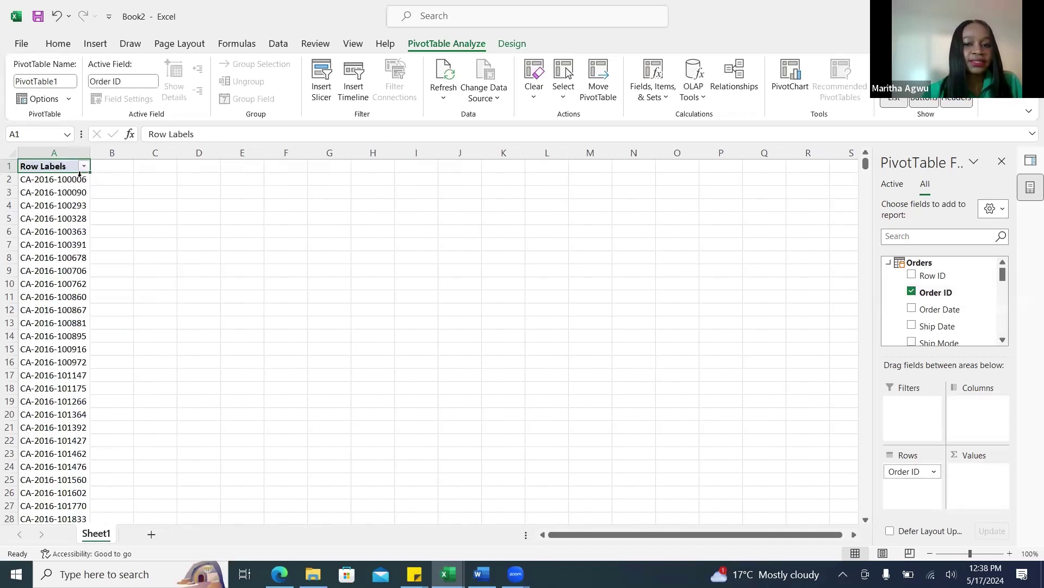
{"action": "left_click_drag", "start_coordinate": [914, 472], "coordinate": [976, 470]}
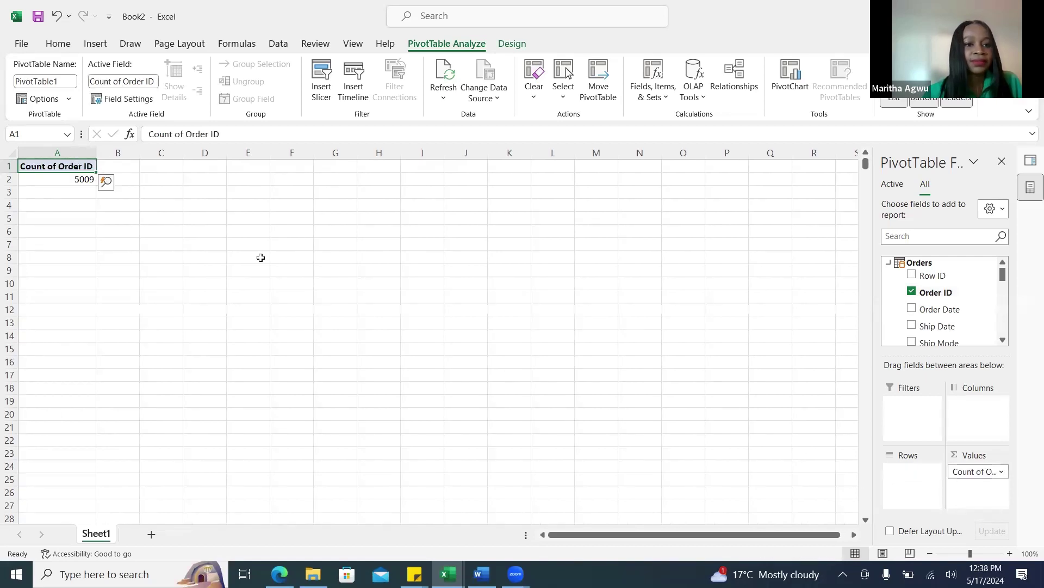
{"action": "left_click_drag", "start_coordinate": [64, 168], "coordinate": [98, 191]}
{"action": "left_click", "coordinate": [118, 192]}
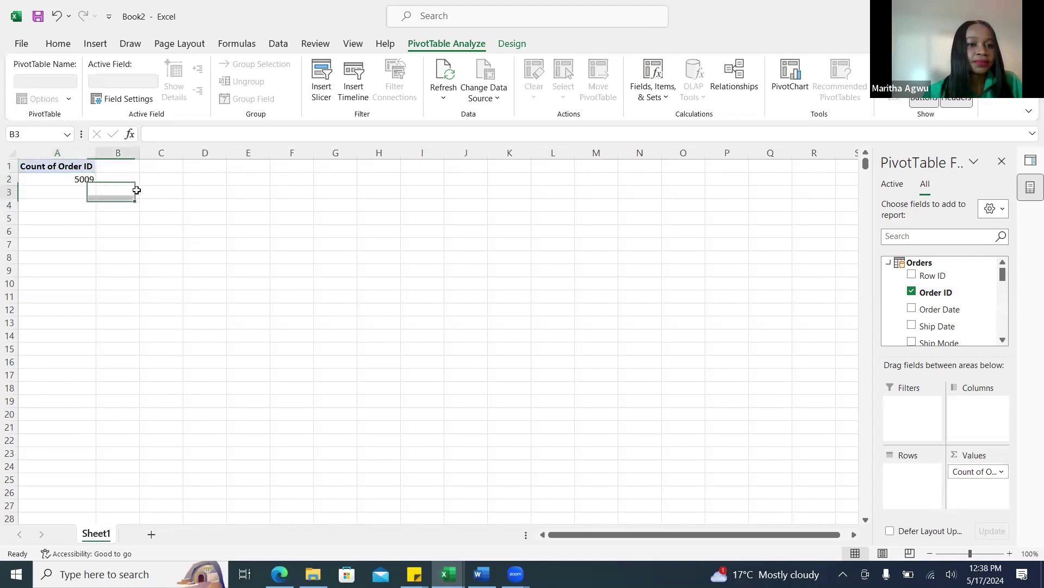
{"action": "left_click", "coordinate": [58, 167]}
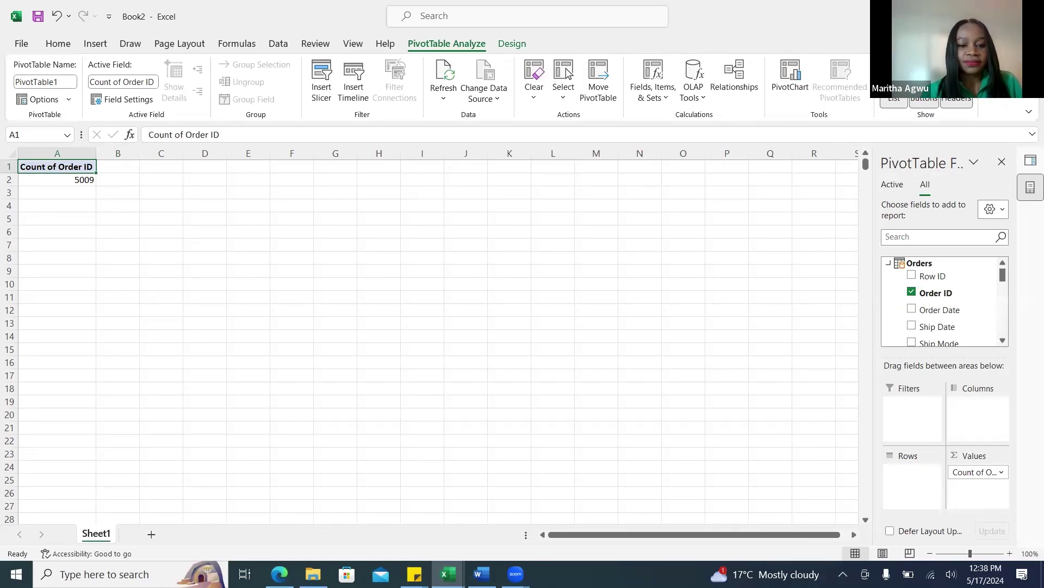
- Check the key metrics list in the Excel Training- Order Analysis workbook and return to Book2
{"action": "mouse_move", "coordinate": [448, 574]}
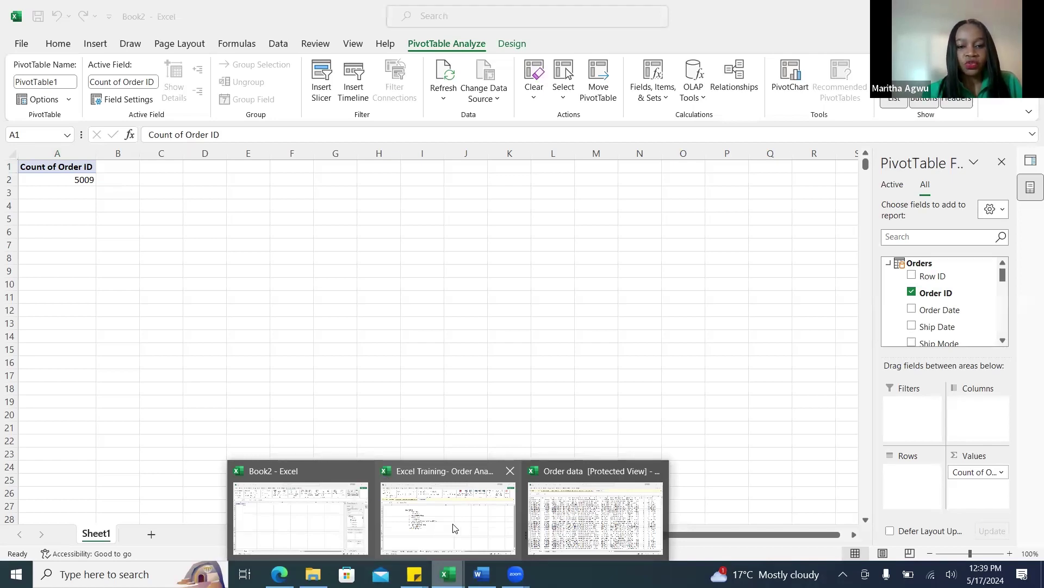
{"action": "left_click", "coordinate": [418, 533]}
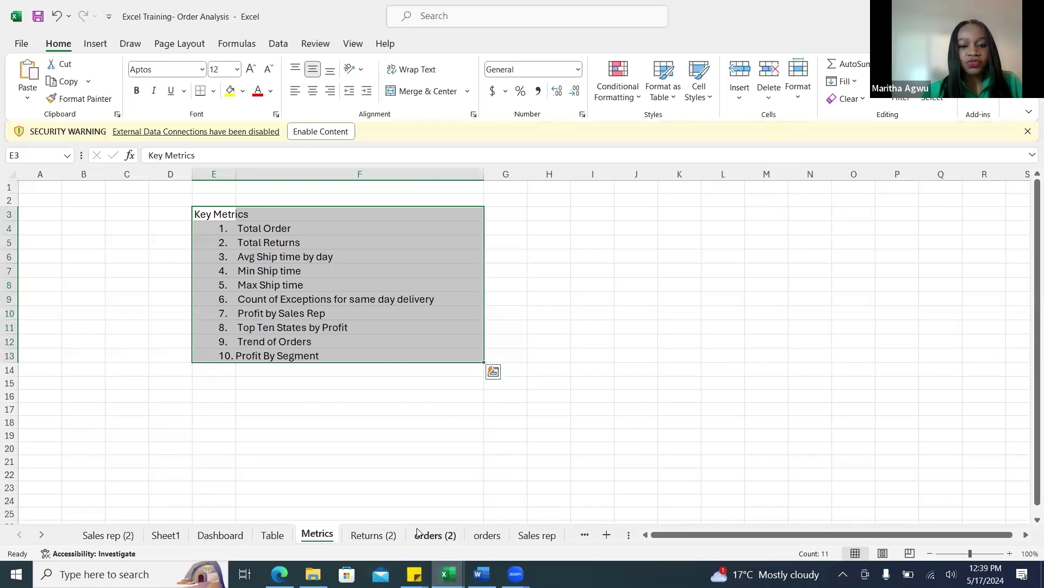
{"action": "mouse_move", "coordinate": [482, 574]}
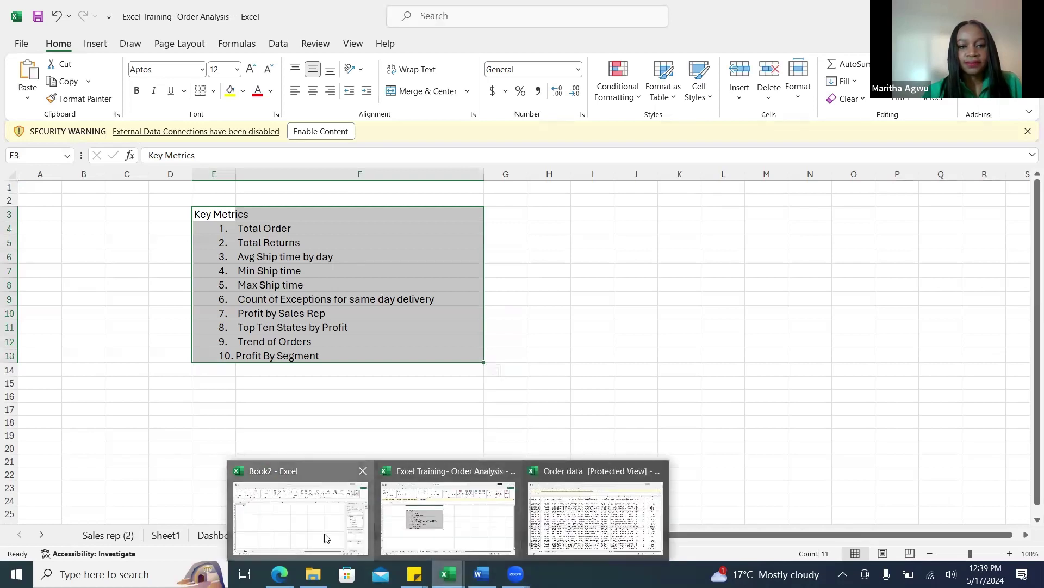
{"action": "left_click", "coordinate": [325, 538]}
{"action": "left_click", "coordinate": [58, 210]}
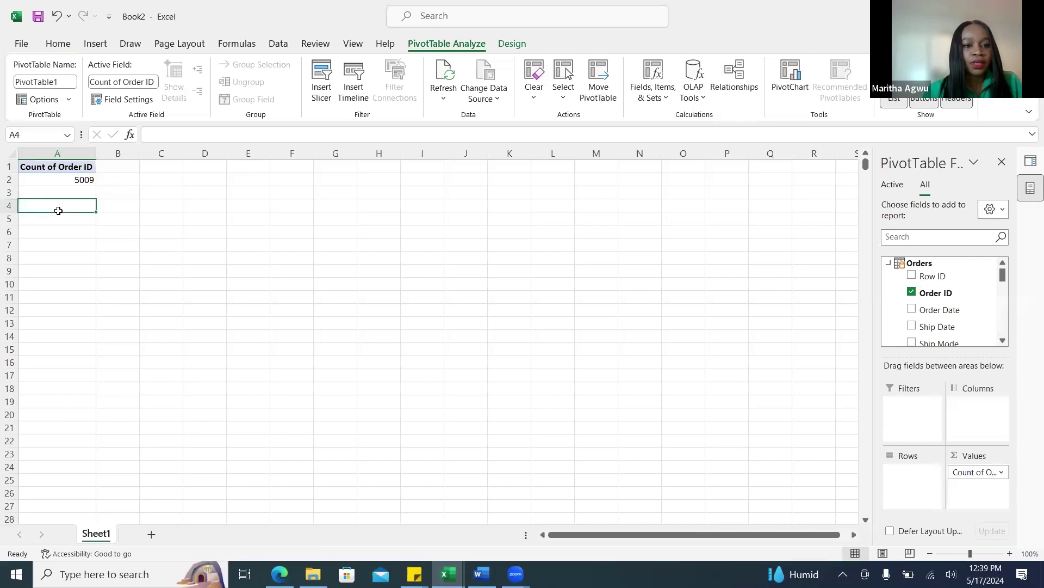
- Copy the order count PivotTable in A1:A2 and paste it at A5
{"action": "left_click", "coordinate": [57, 166]}
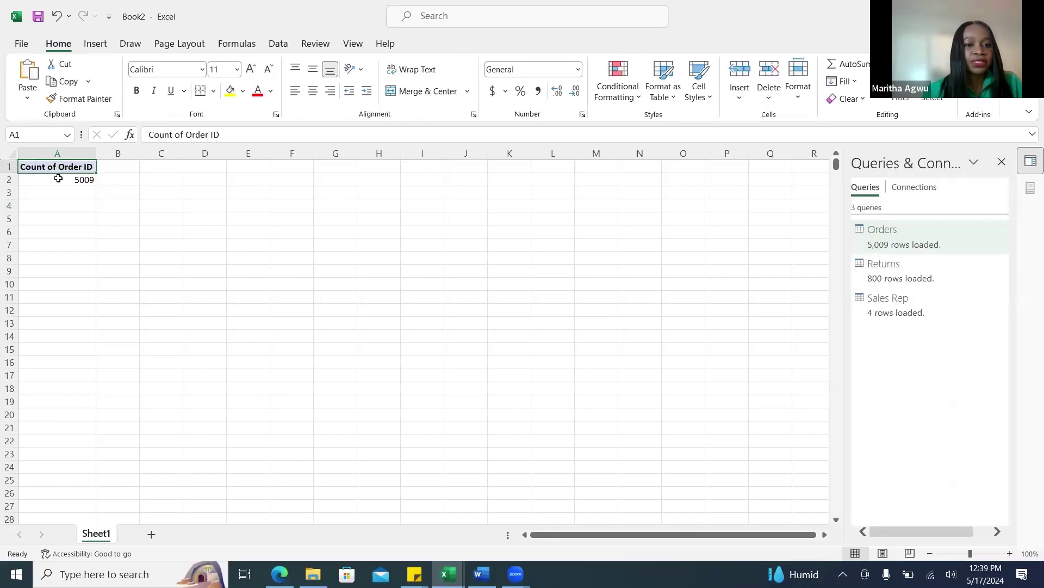
{"action": "left_click", "coordinate": [58, 179], "text": "shift"}
{"action": "key", "text": "ctrl+c"}
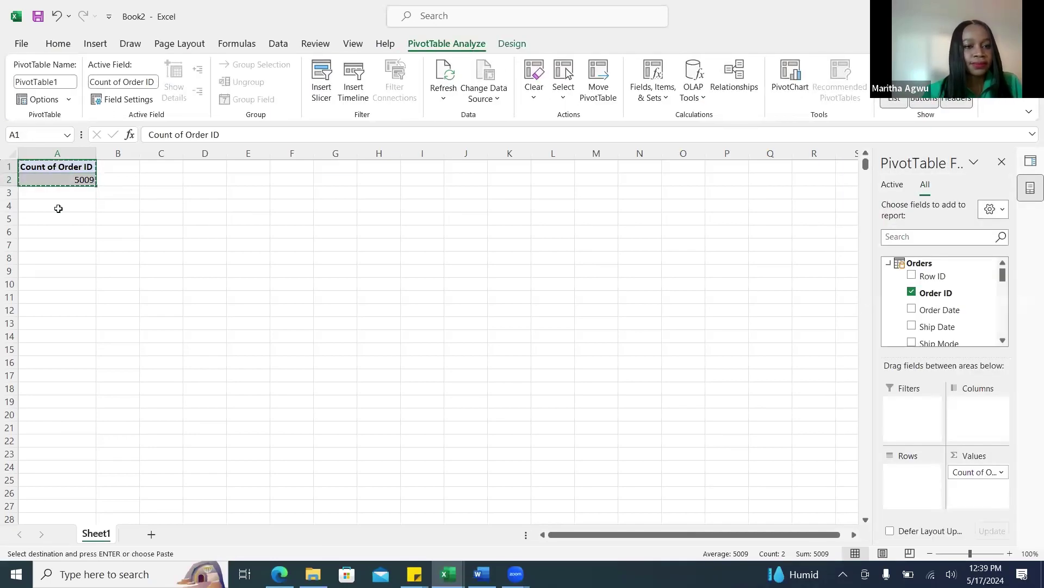
{"action": "left_click_drag", "start_coordinate": [53, 220], "coordinate": [52, 226]}
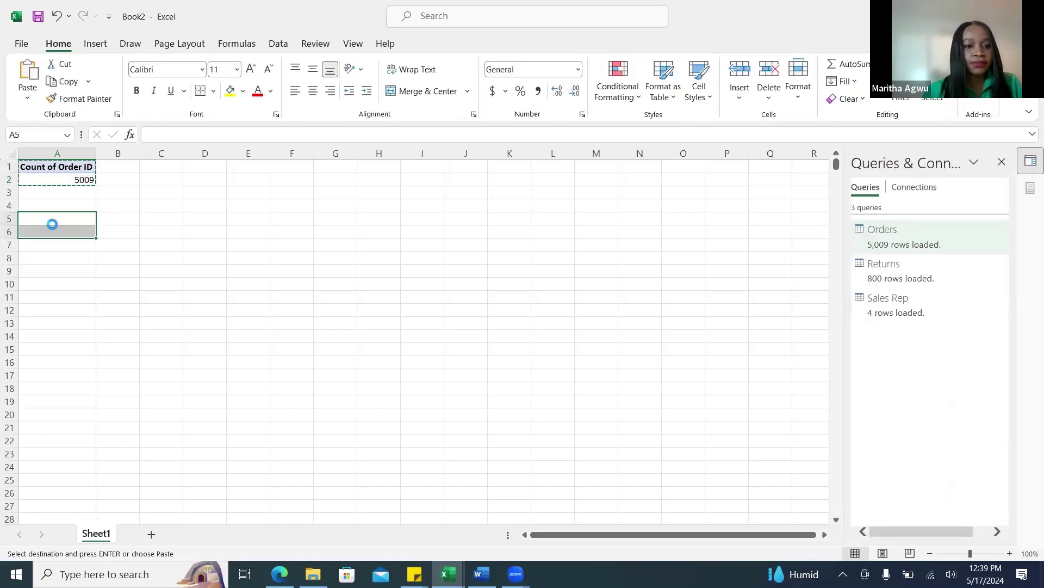
{"action": "key", "text": "ctrl+v"}
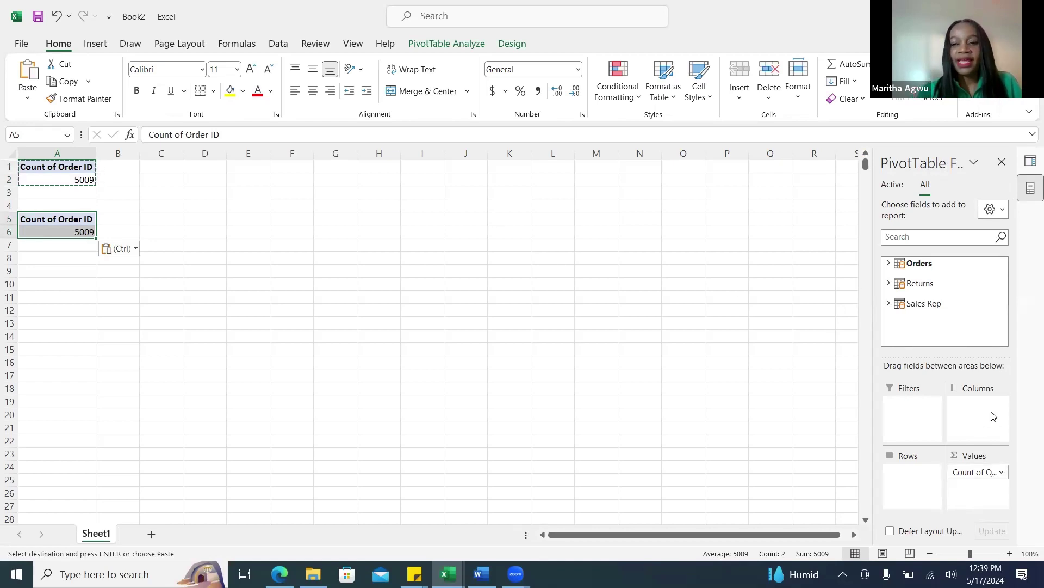
- In the copied PivotTable, replace the Orders count with a count of Order ID from the Returns table
{"action": "left_click", "coordinate": [886, 283]}
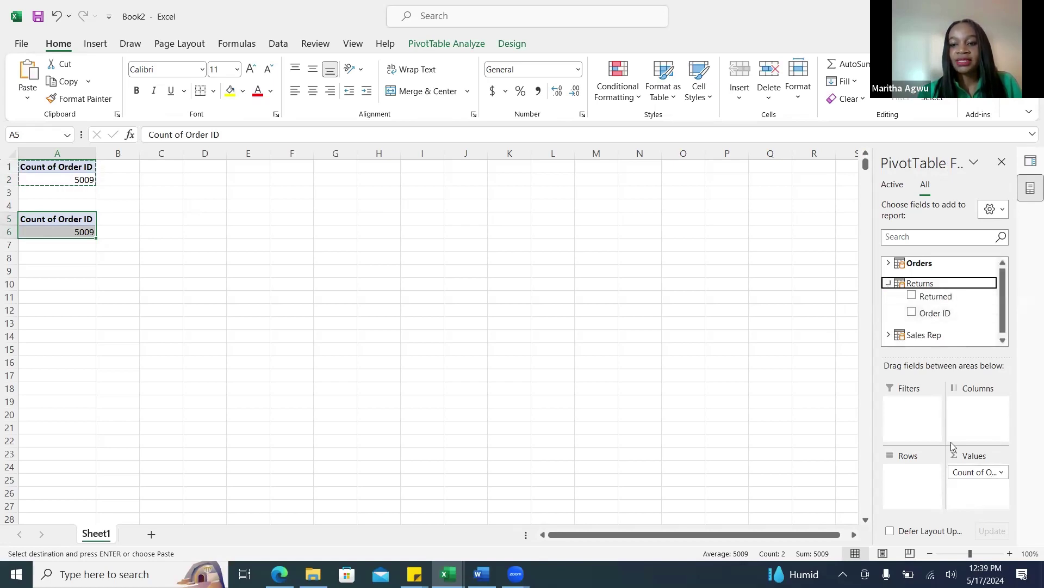
{"action": "left_click", "coordinate": [912, 314]}
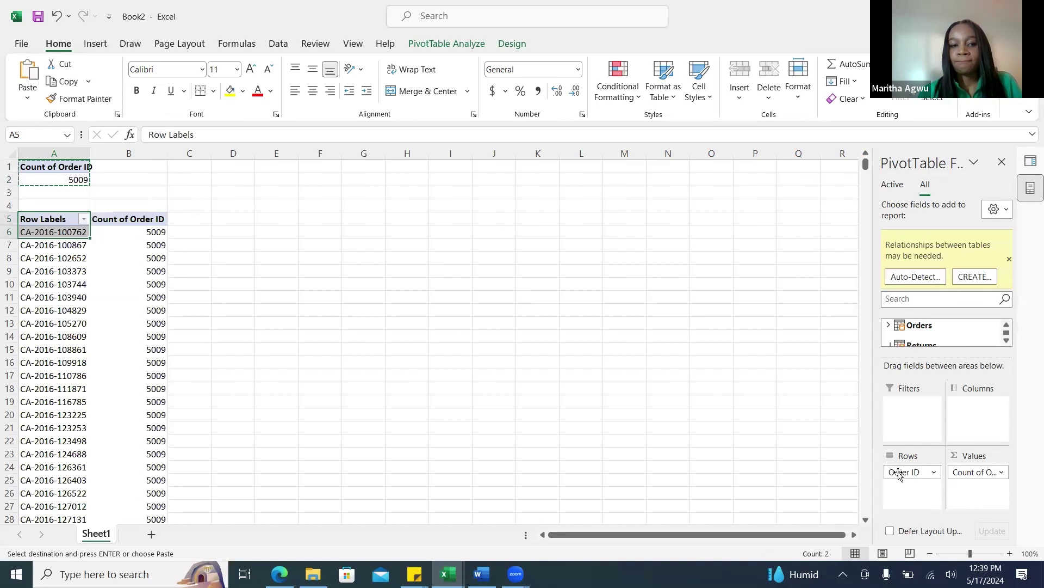
{"action": "left_click_drag", "start_coordinate": [900, 474], "coordinate": [982, 487]}
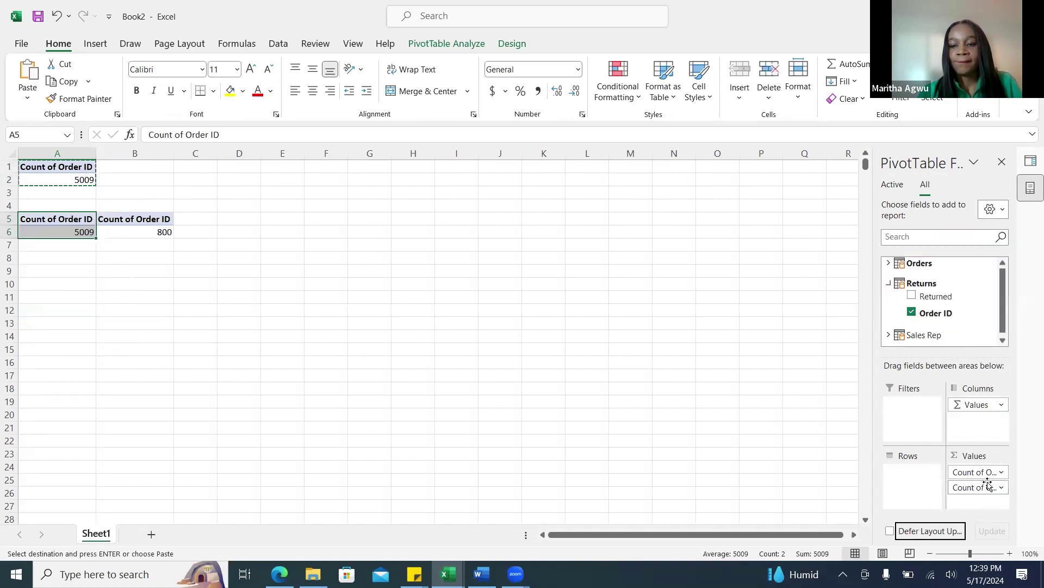
{"action": "left_click", "coordinate": [1003, 473]}
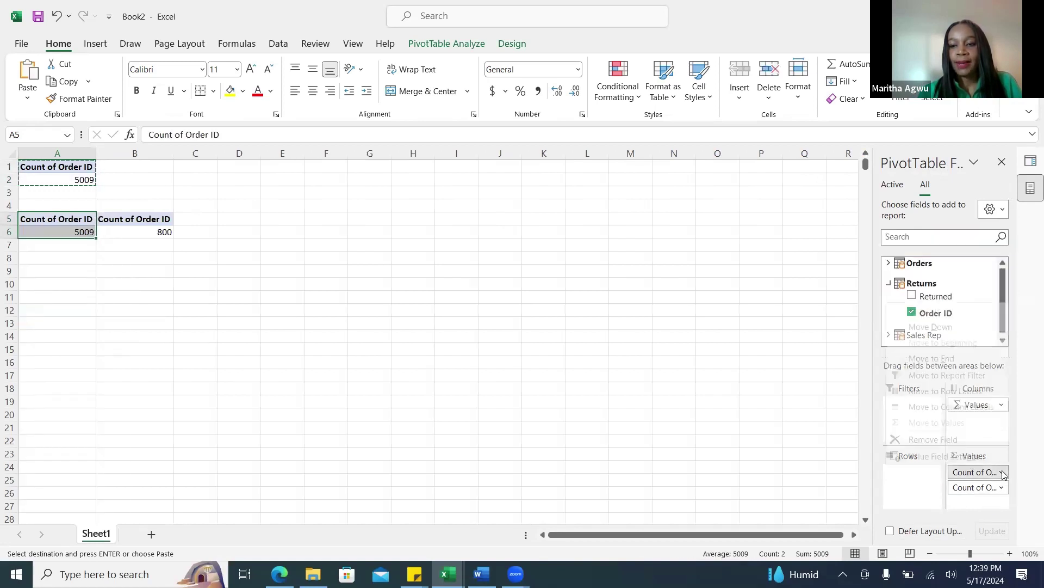
{"action": "left_click", "coordinate": [946, 439]}
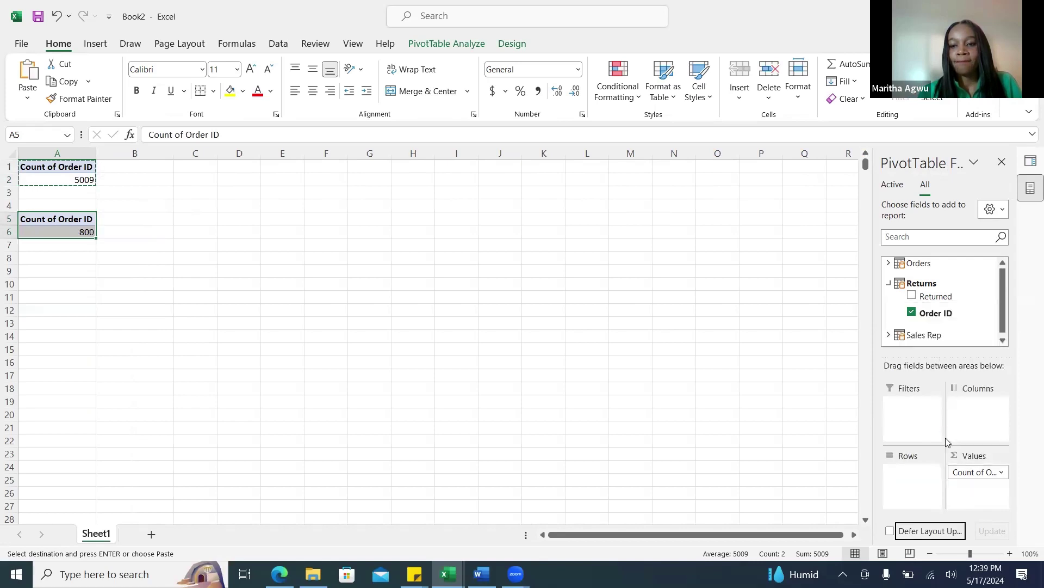
{"action": "left_click", "coordinate": [240, 216]}
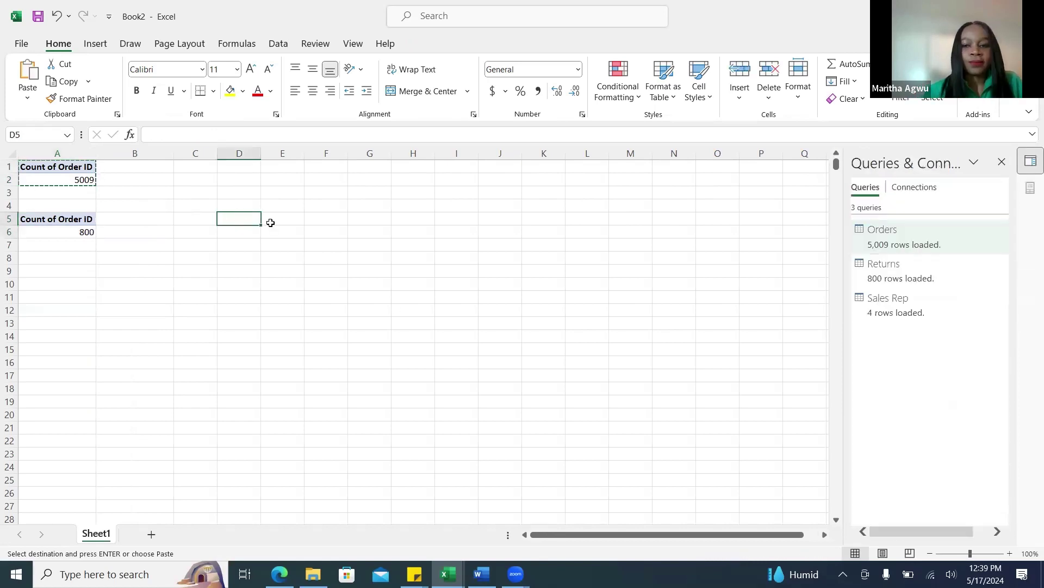
- Rename the value field of the PivotTable at A5 to Total Returns
{"action": "double_click", "coordinate": [72, 220]}
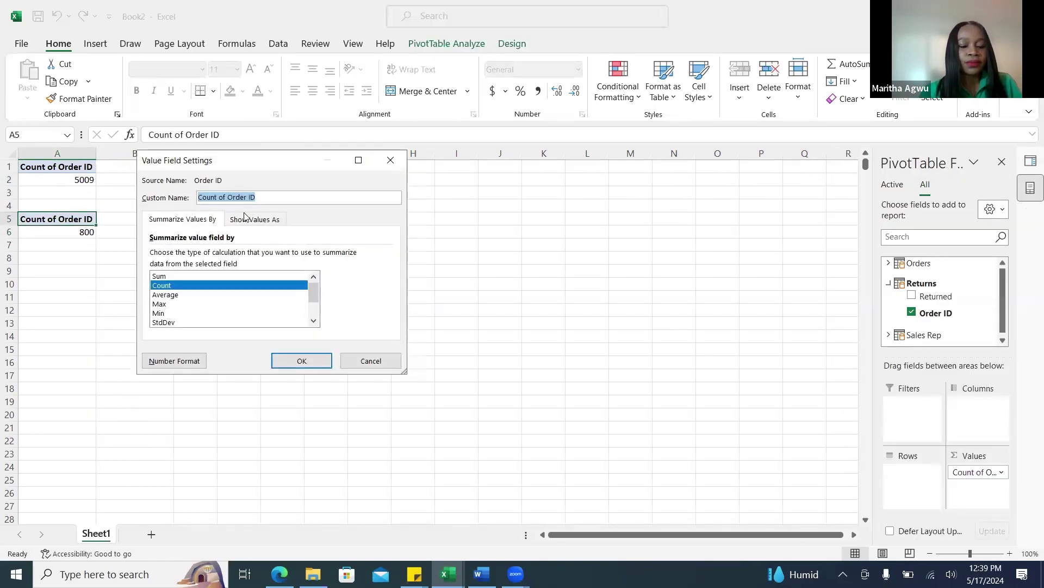
{"action": "type", "text": "Total Returns"}
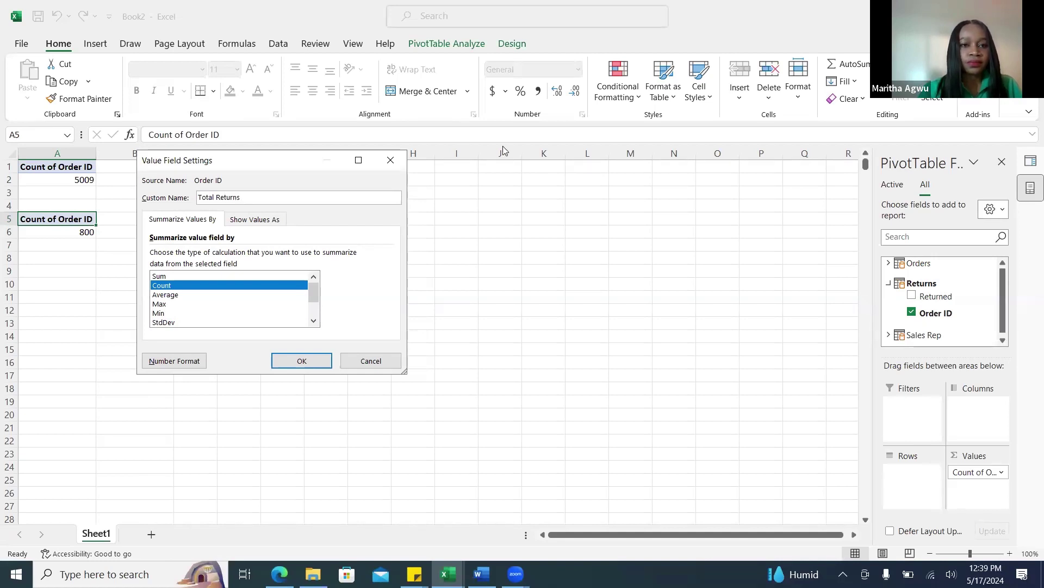
{"action": "left_click", "coordinate": [310, 362]}
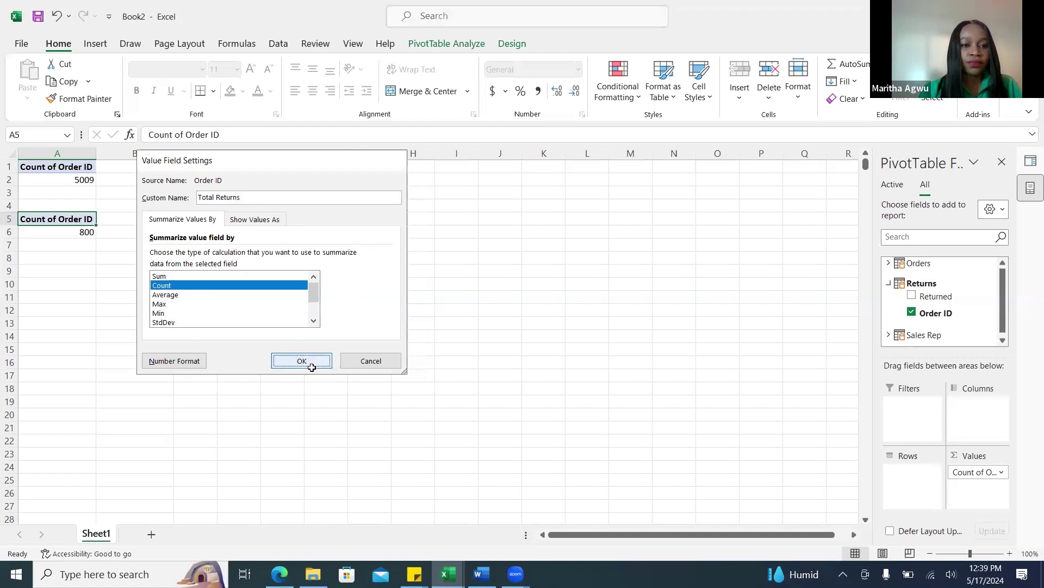
- Rename the value field of the PivotTable at A1 to Total Orders
{"action": "double_click", "coordinate": [57, 167]}
{"action": "type", "text": "Total Orders"}
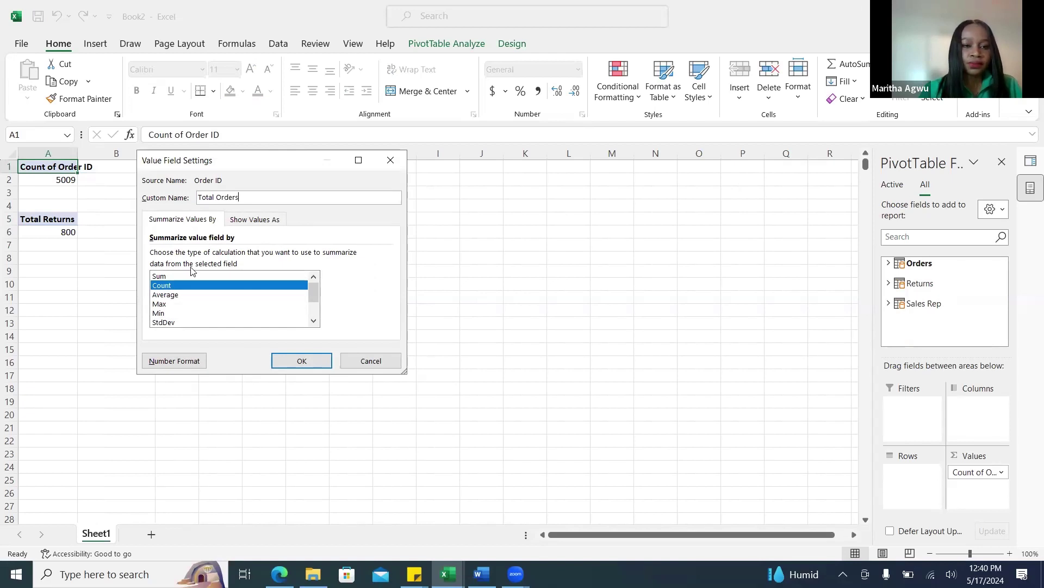
{"action": "left_click", "coordinate": [320, 364]}
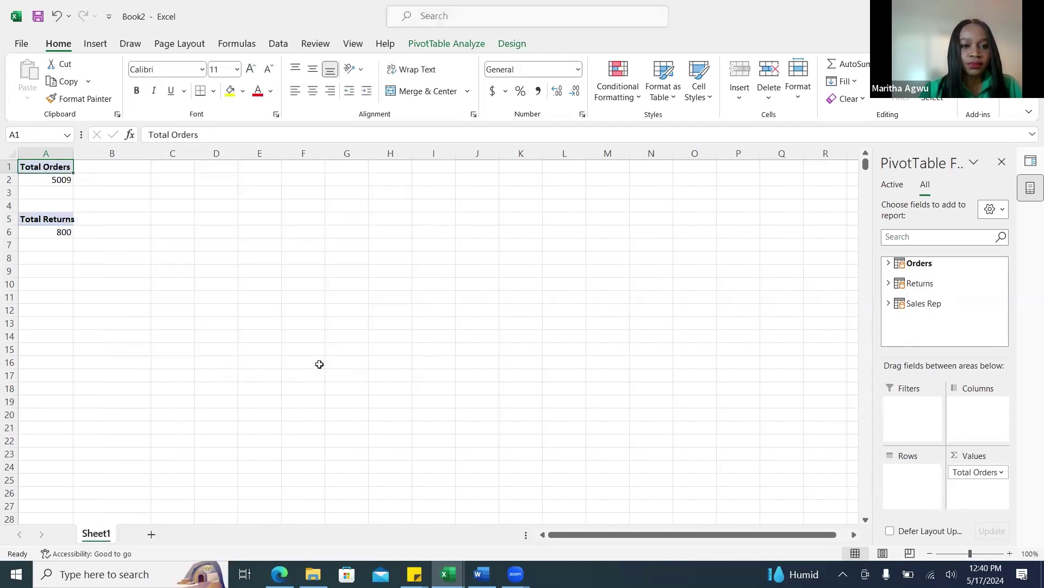
{"action": "left_click", "coordinate": [340, 327]}
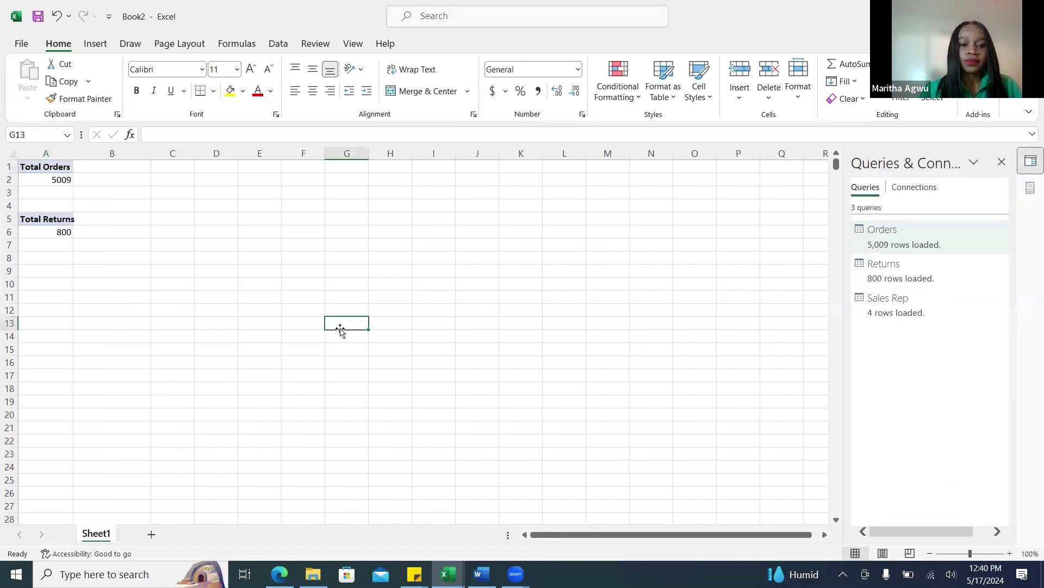
- Review the key metrics list and the Orders sheet of the Order data workbook, and return to Book2
{"action": "left_click", "coordinate": [448, 574]}
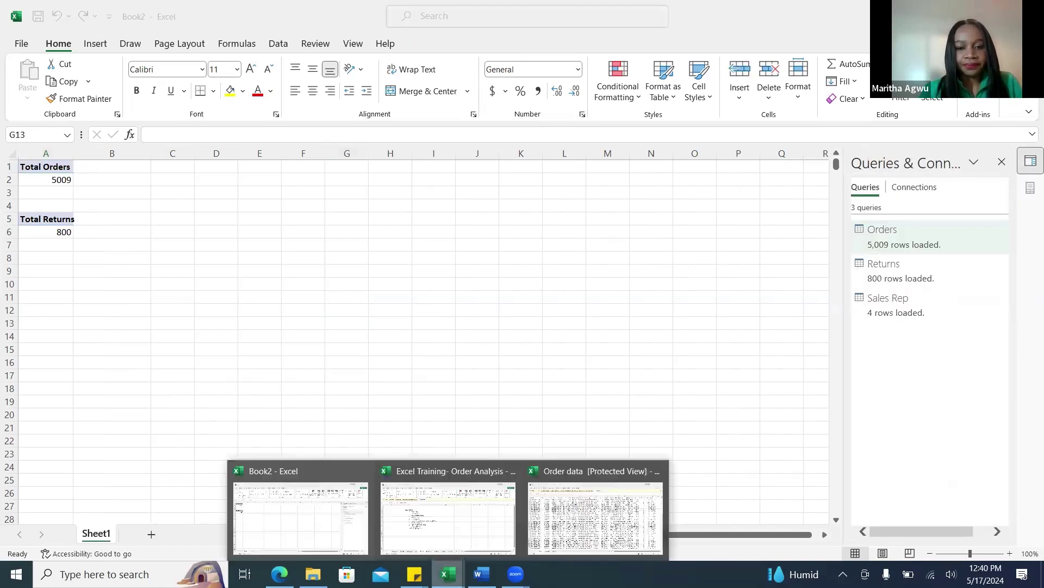
{"action": "left_click", "coordinate": [443, 521]}
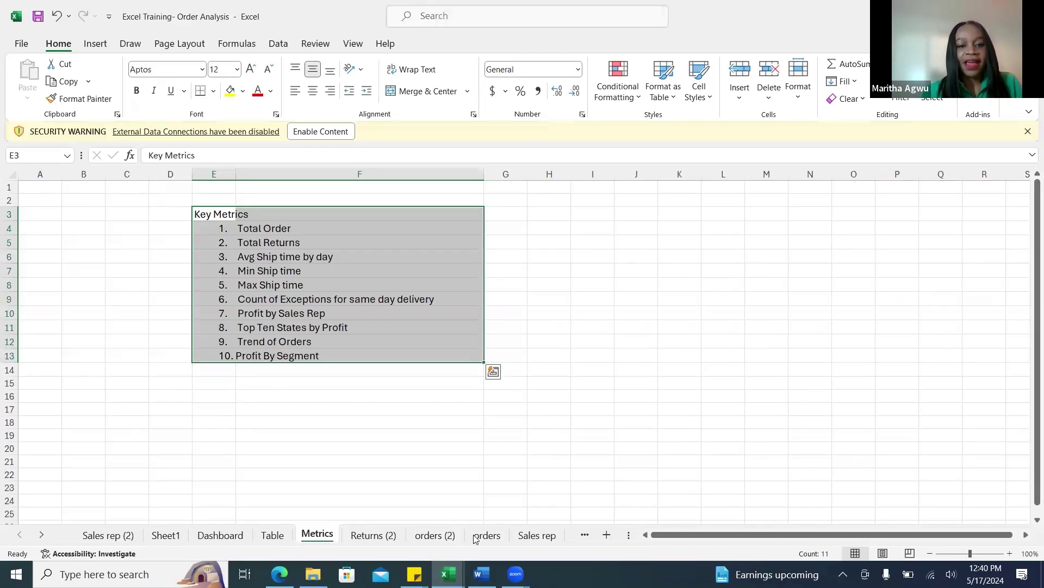
{"action": "mouse_move", "coordinate": [448, 574]}
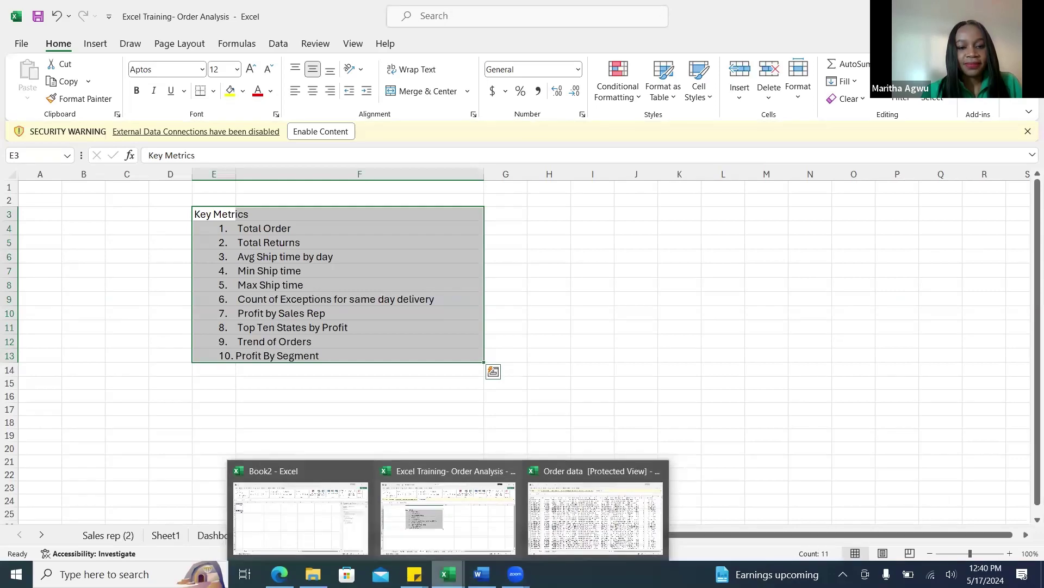
{"action": "left_click", "coordinate": [572, 512]}
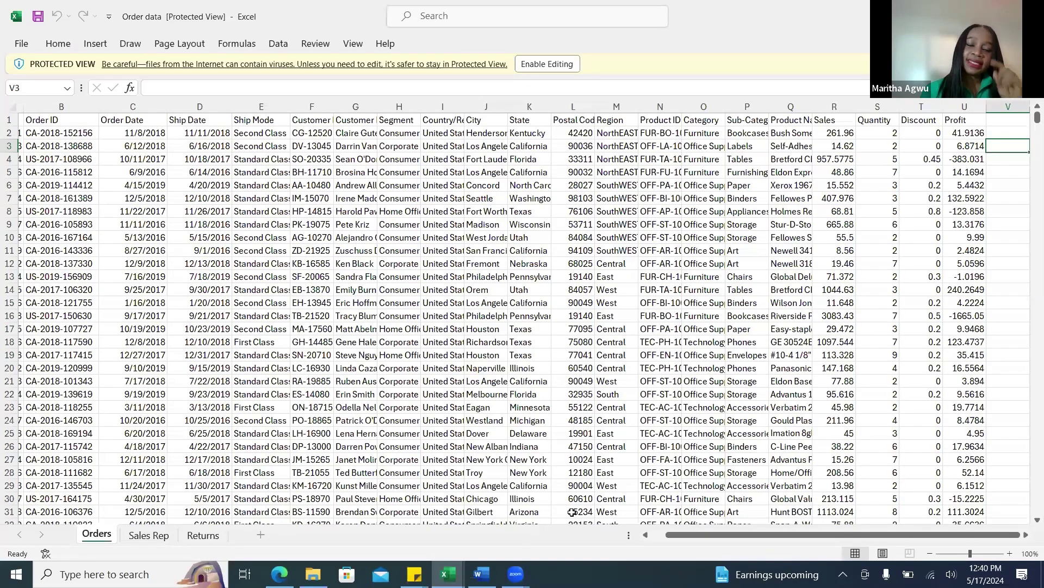
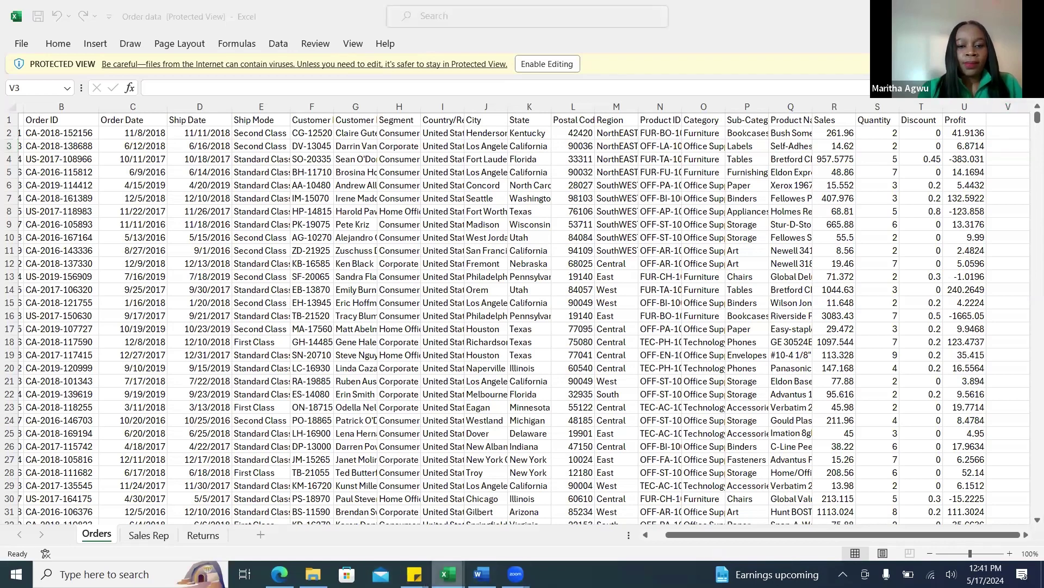
{"action": "mouse_move", "coordinate": [448, 574]}
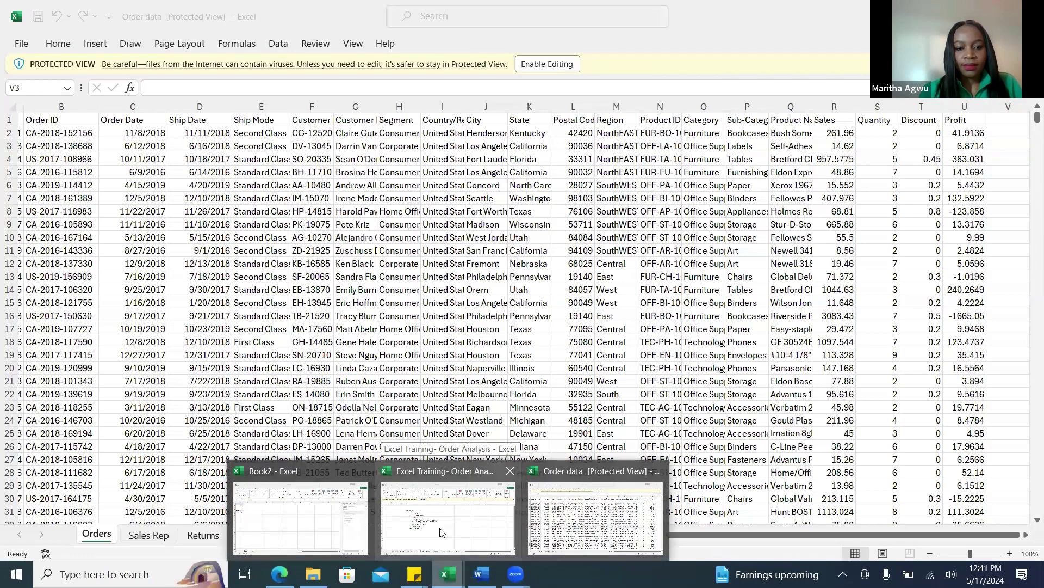
{"action": "left_click", "coordinate": [325, 526]}
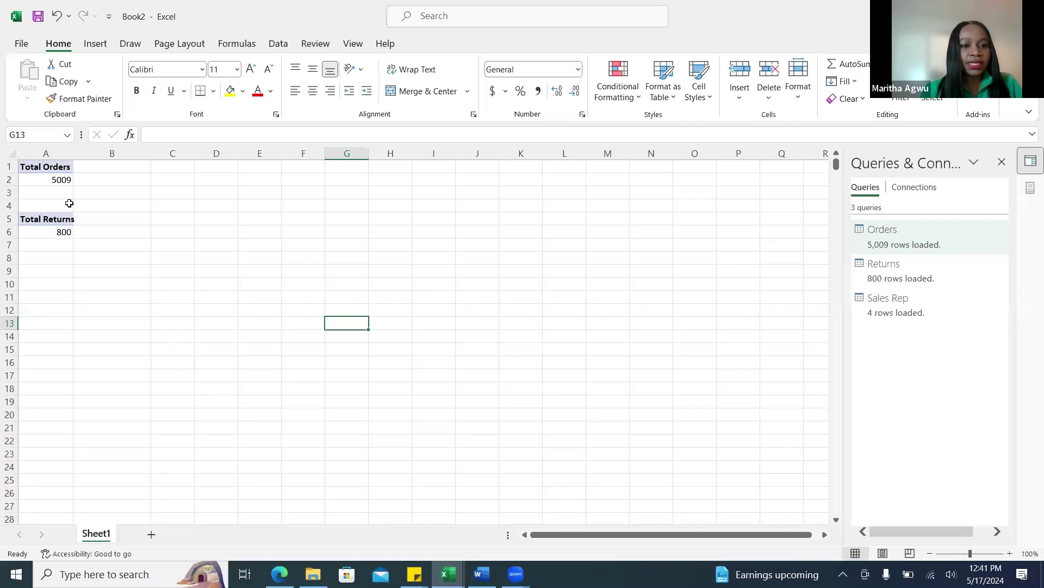
- Try to remove the Total Orders value field from the PivotTable at A1
{"action": "left_click", "coordinate": [55, 180]}
{"action": "left_click", "coordinate": [49, 166]}
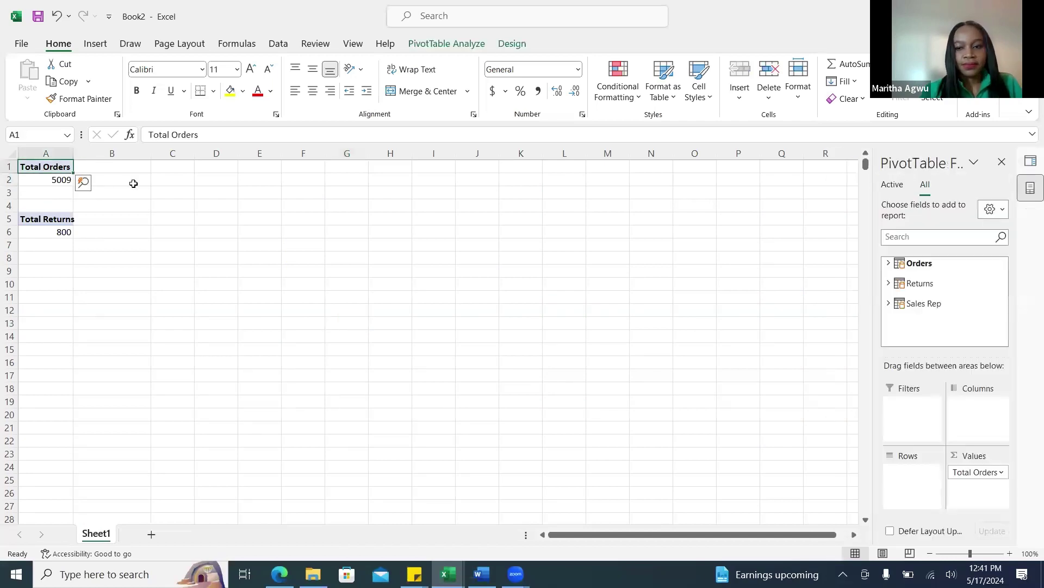
{"action": "left_click", "coordinate": [1002, 473]}
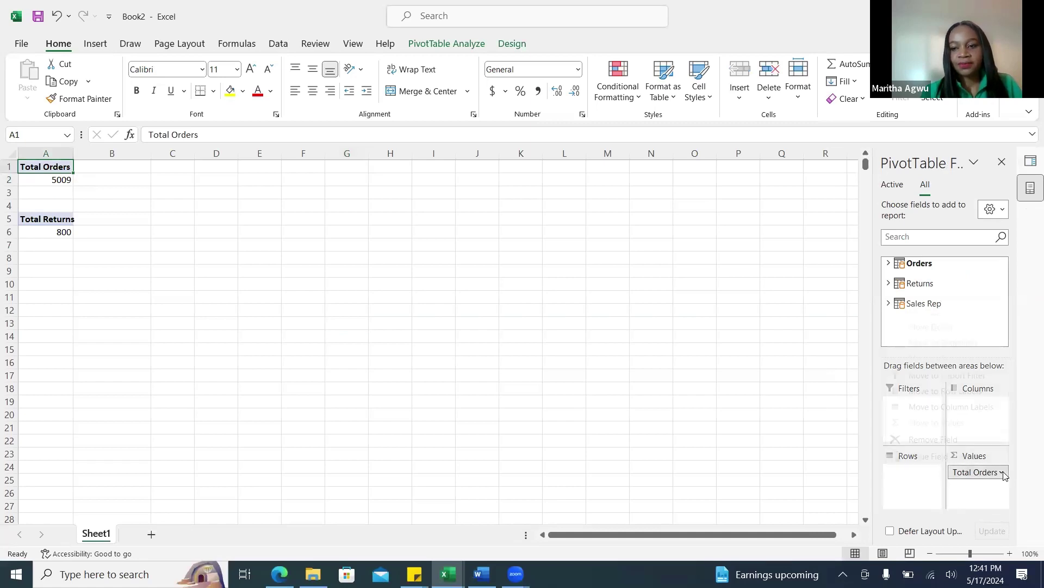
{"action": "left_click", "coordinate": [920, 442]}
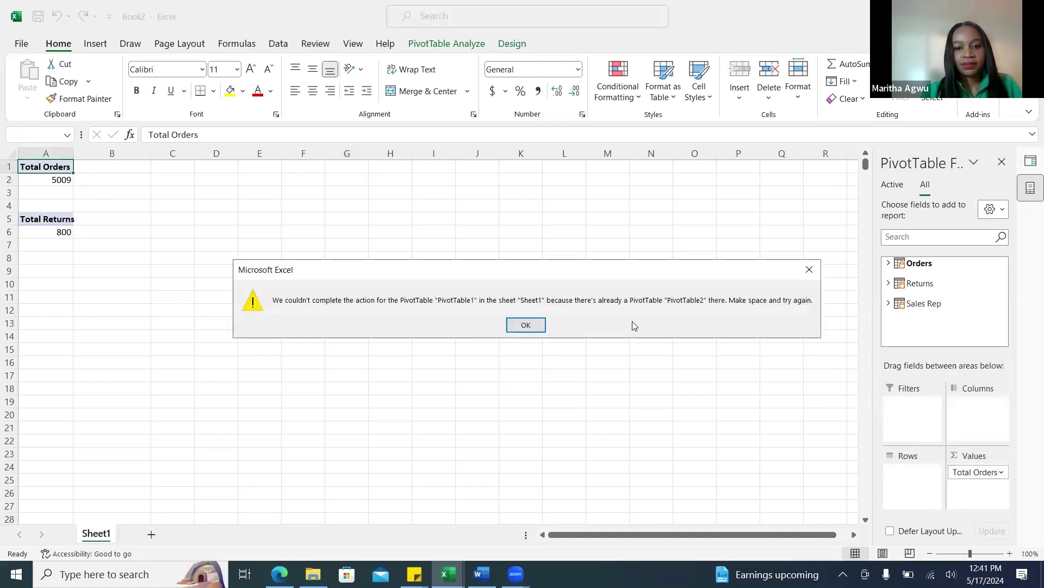
{"action": "left_click", "coordinate": [532, 325]}
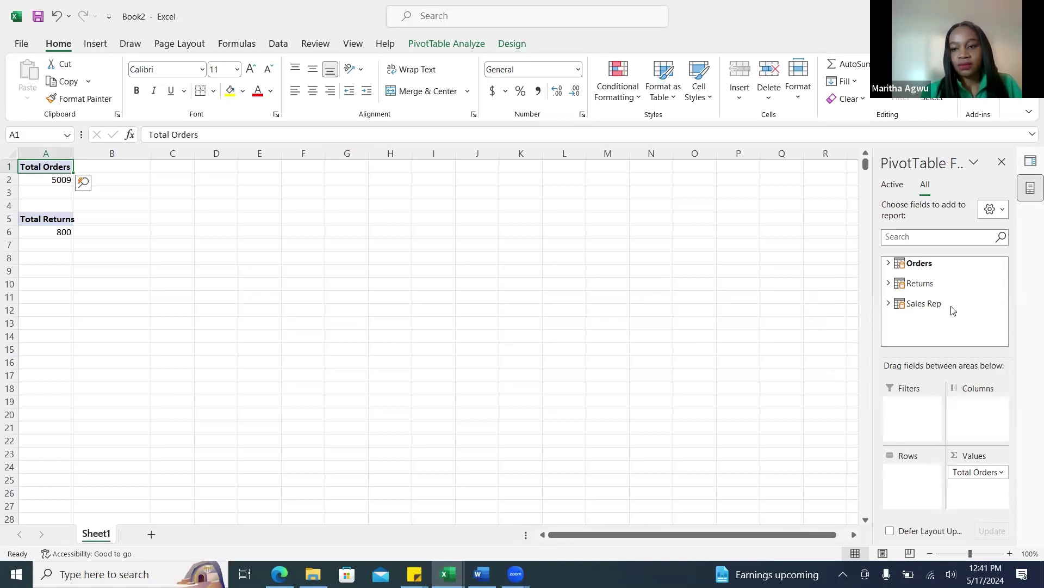
{"action": "left_click", "coordinate": [888, 265]}
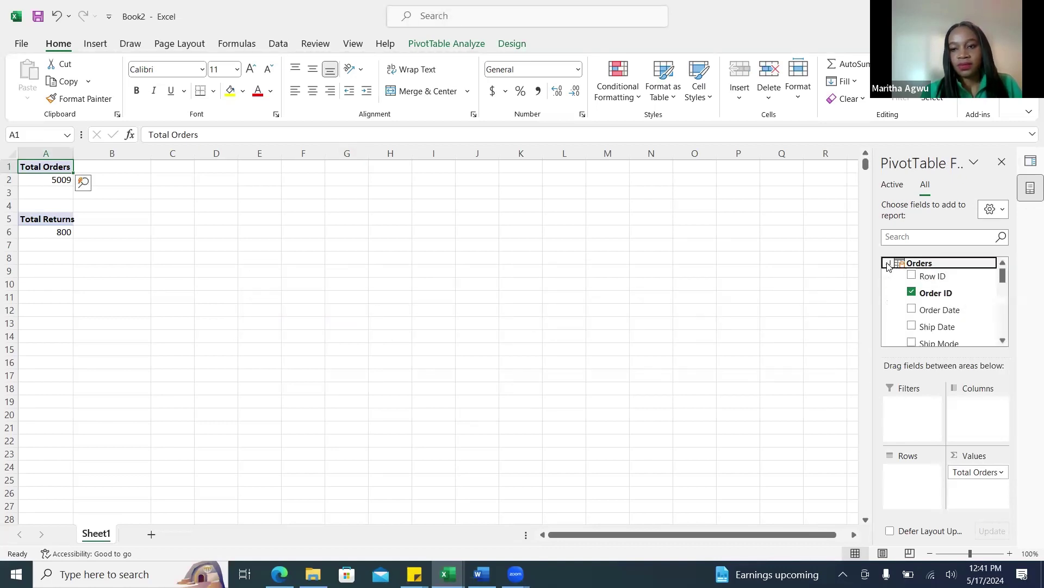
- Copy the Total Orders PivotTable from A1 to C1
{"action": "left_click", "coordinate": [218, 215]}
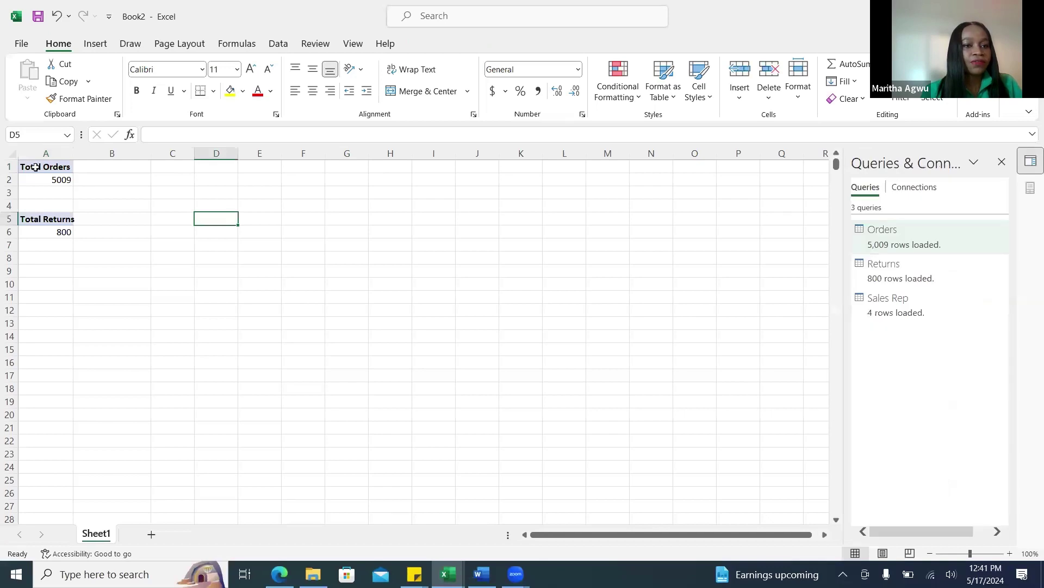
{"action": "left_click_drag", "start_coordinate": [39, 168], "coordinate": [45, 188]}
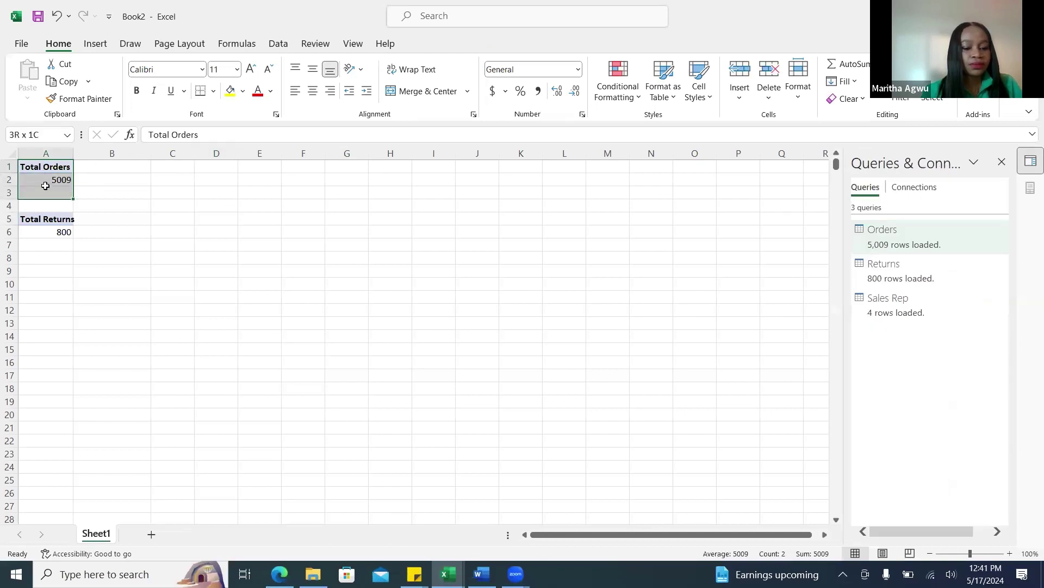
{"action": "key", "text": "ctrl+c"}
{"action": "left_click", "coordinate": [181, 171]}
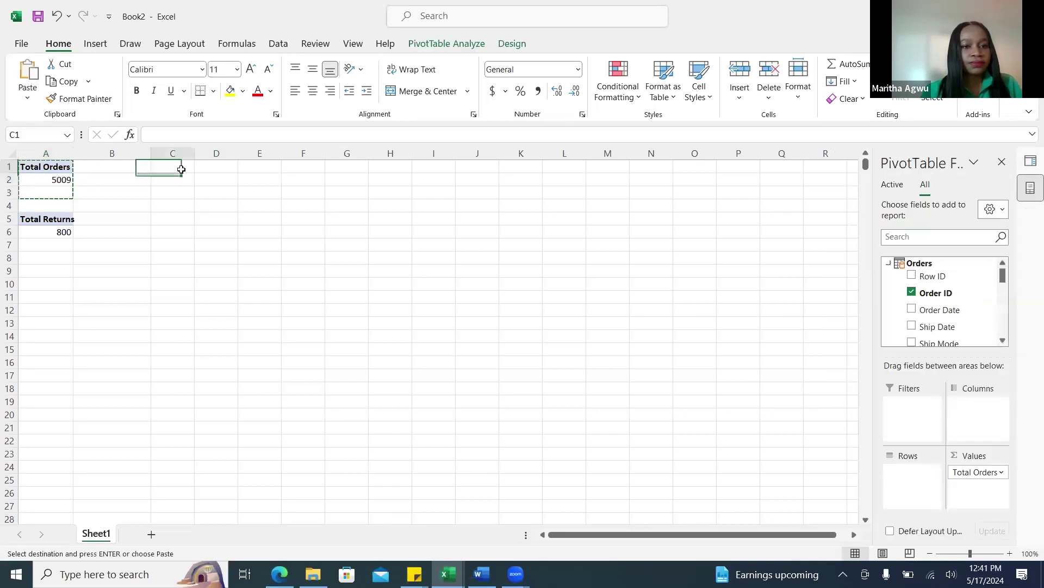
{"action": "key", "text": "ctrl+v"}
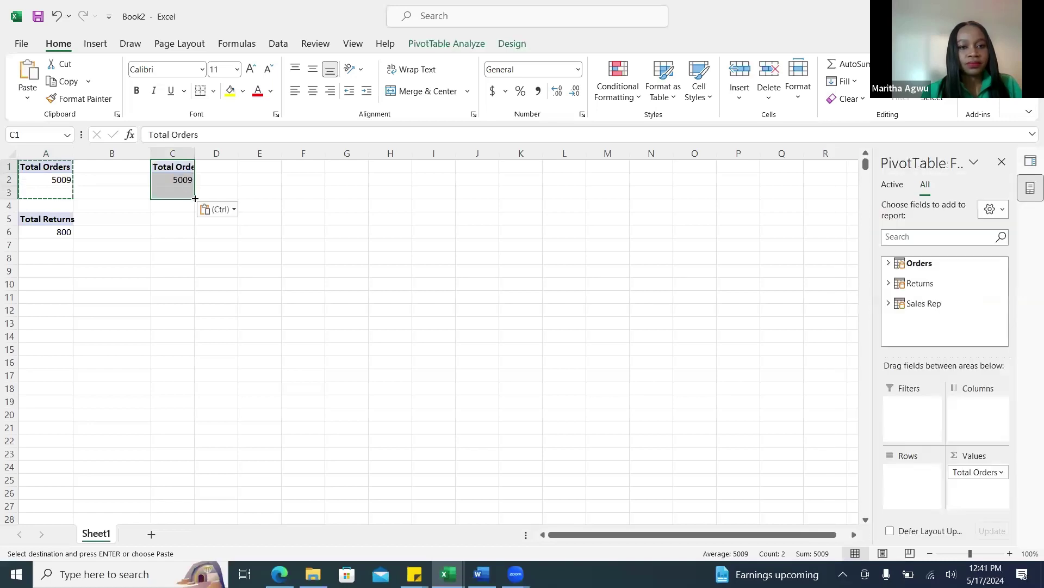
{"action": "left_click_drag", "start_coordinate": [194, 199], "coordinate": [221, 201]}
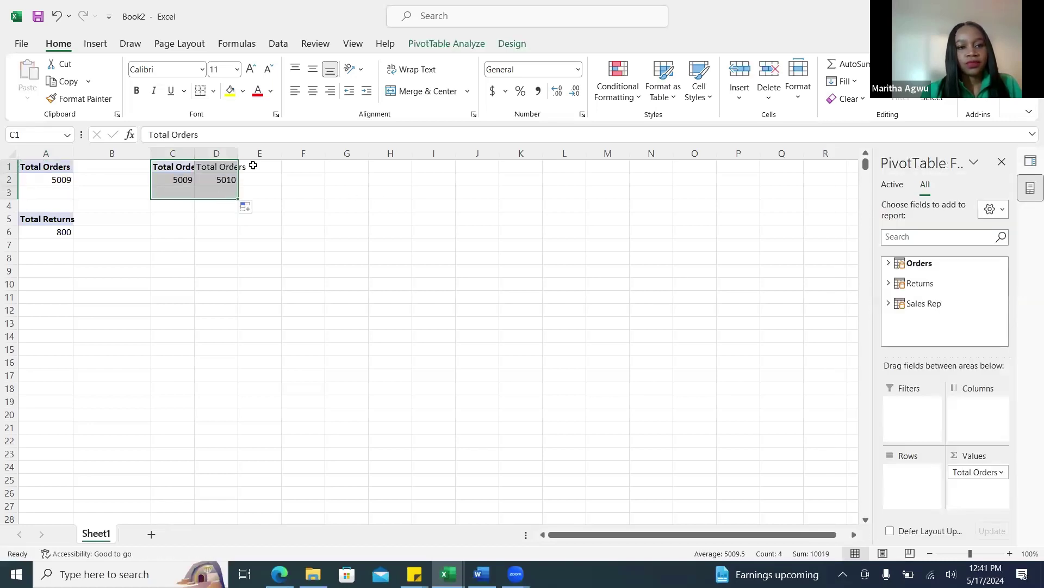
{"action": "left_click", "coordinate": [221, 152]}
{"action": "key", "text": "Delete"}
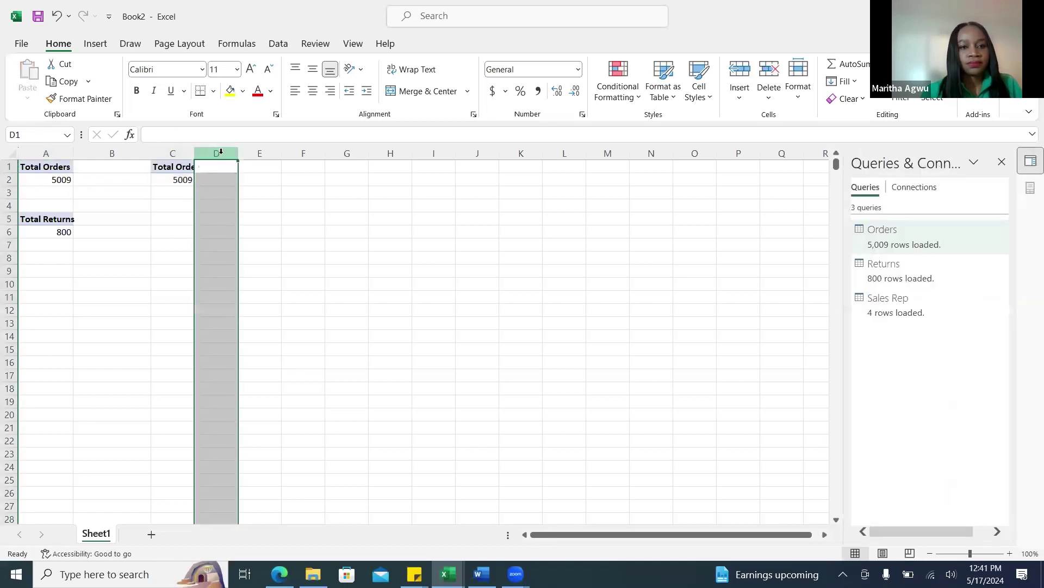
- Rebuild the PivotTable at C1 with a fresh count of Order ID from the Orders table as its value
{"action": "left_click", "coordinate": [178, 181]}
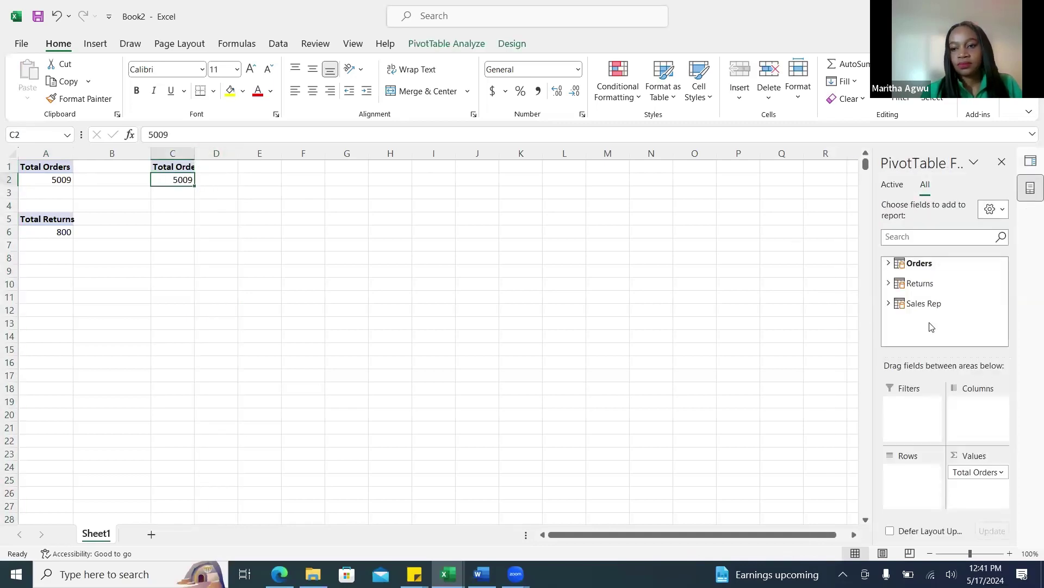
{"action": "left_click", "coordinate": [889, 265]}
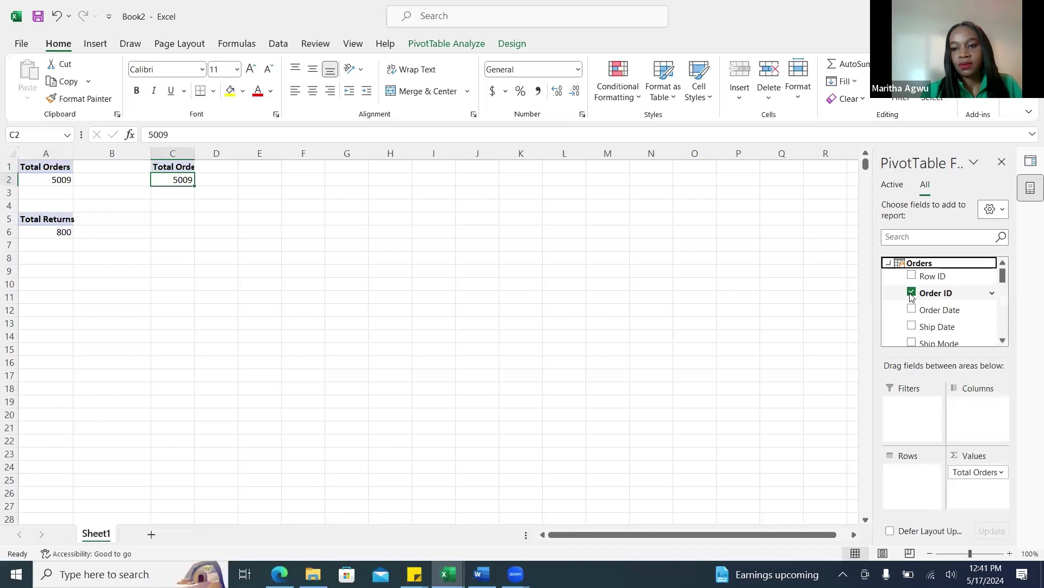
{"action": "left_click", "coordinate": [911, 293]}
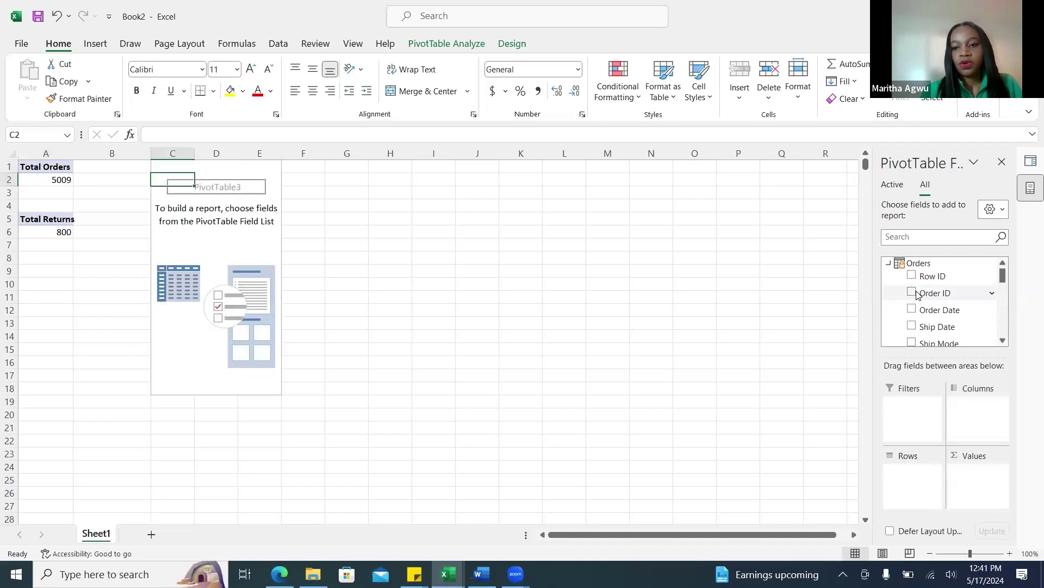
{"action": "left_click", "coordinate": [912, 294]}
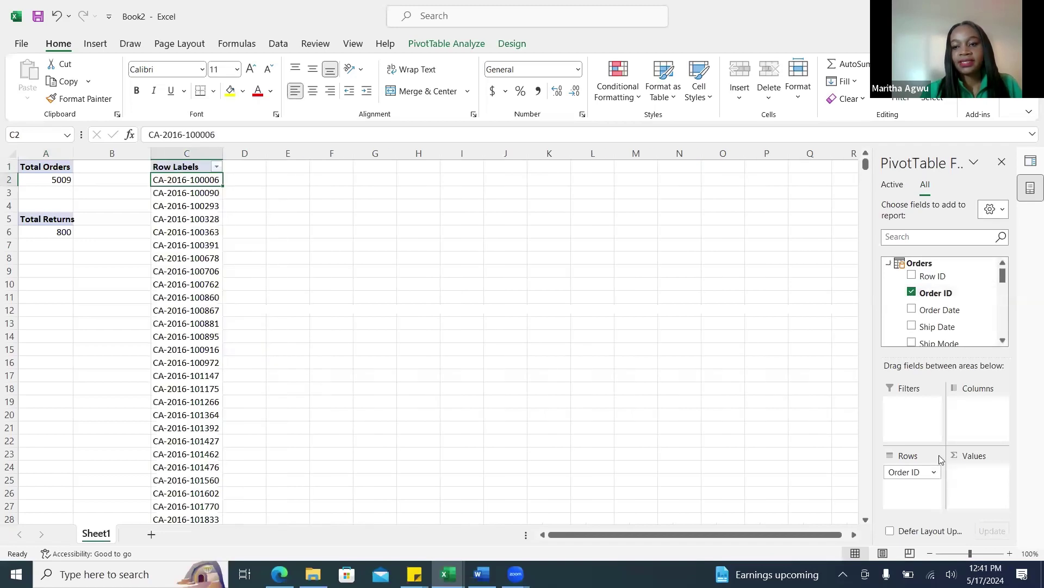
{"action": "left_click_drag", "start_coordinate": [905, 476], "coordinate": [979, 473]}
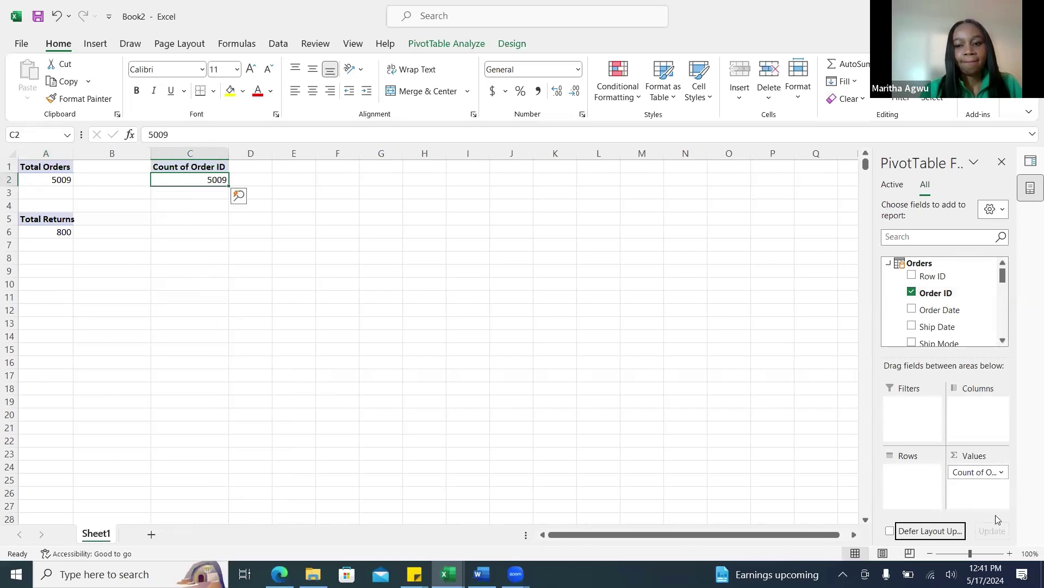
- Rename the value field of the PivotTable at C1 to Total Orders
{"action": "double_click", "coordinate": [195, 165]}
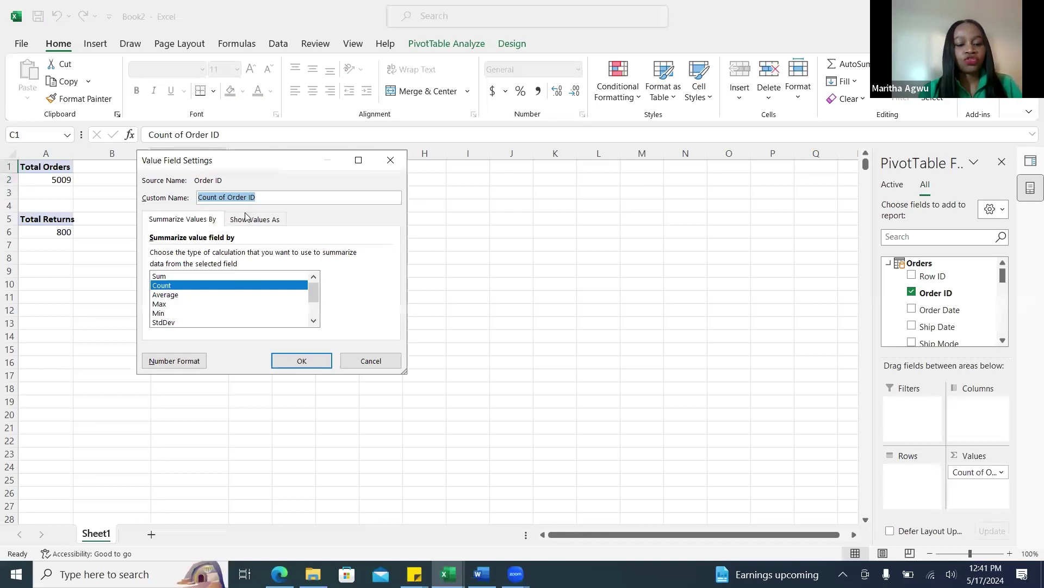
{"action": "type", "text": "Total Orders"}
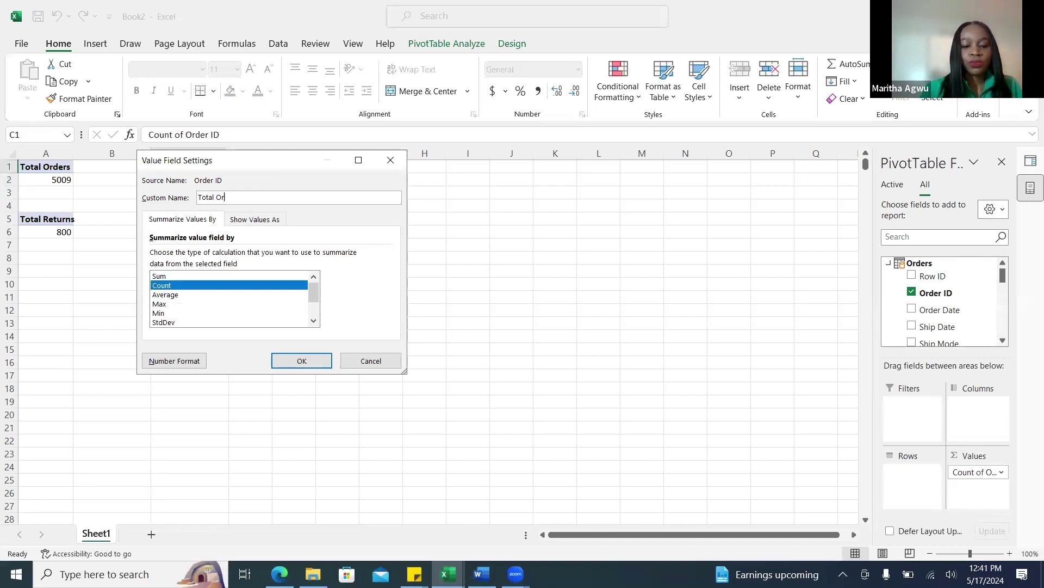
{"action": "left_click", "coordinate": [300, 360]}
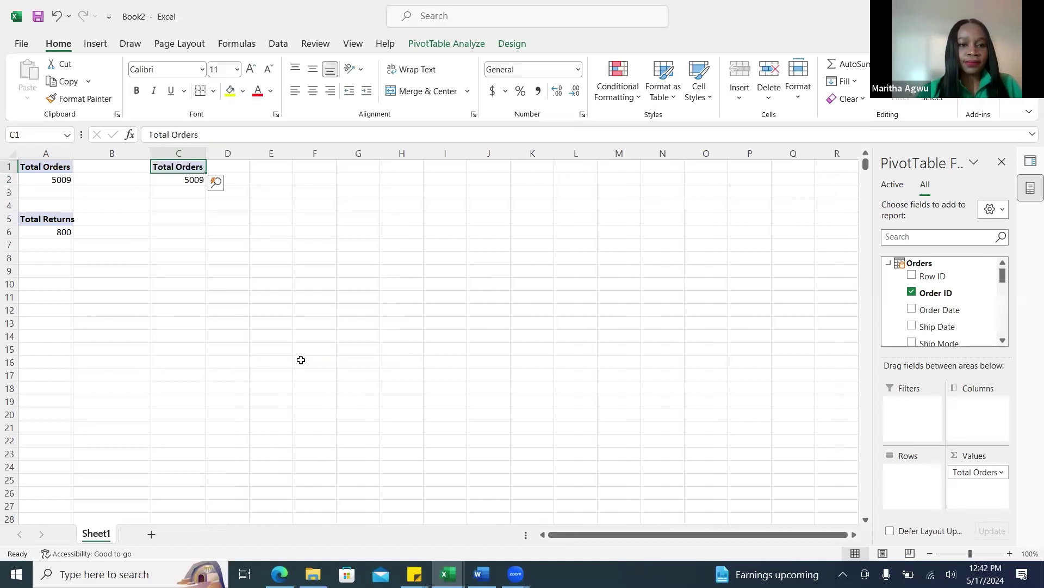
{"action": "left_click", "coordinate": [287, 322]}
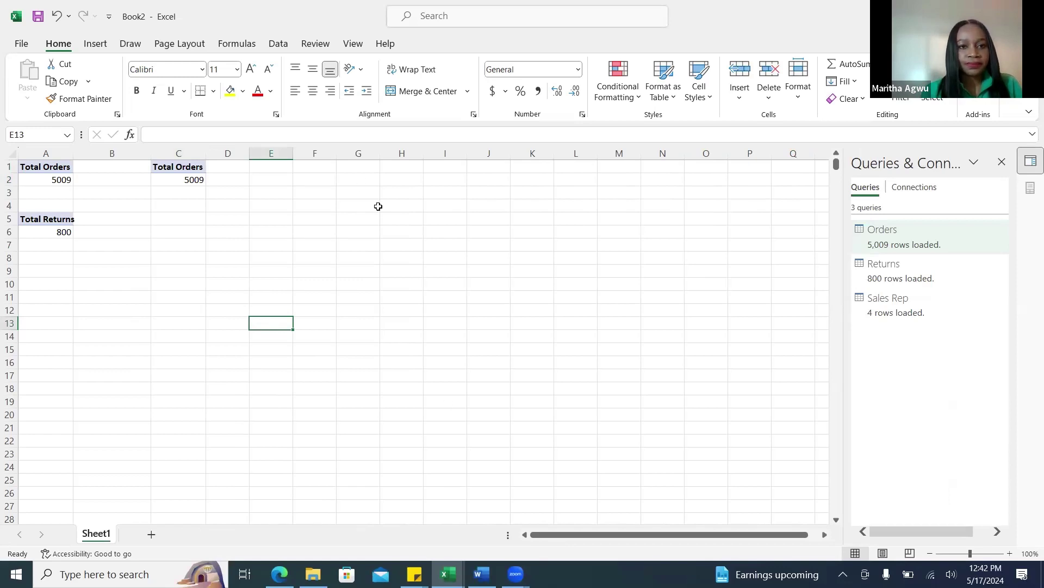
- Examine the workbook's queries, its data model connection and the Orders fields available to the PivotTable at A1
{"action": "left_click", "coordinate": [280, 45]}
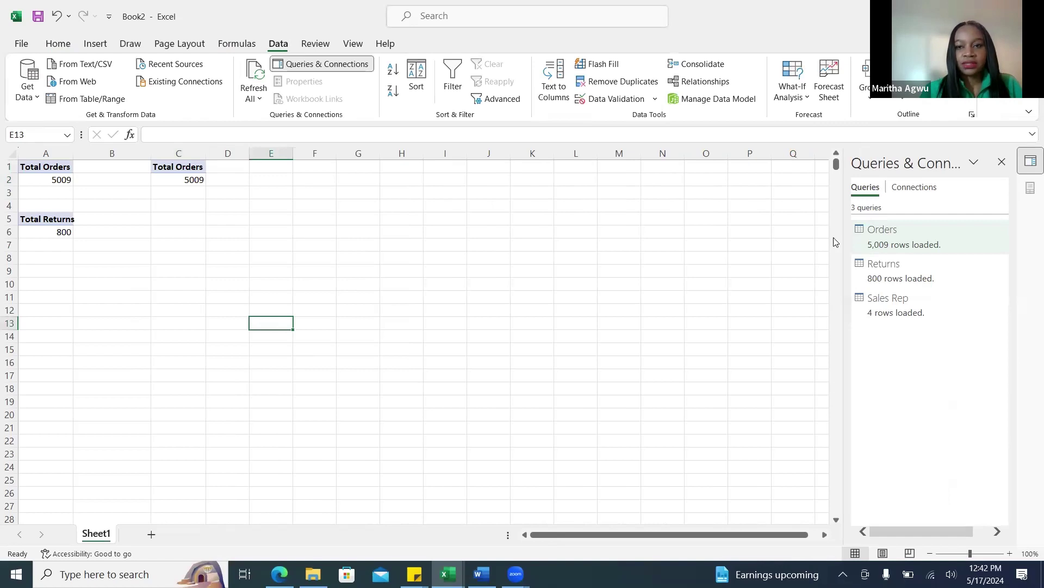
{"action": "left_click", "coordinate": [924, 190]}
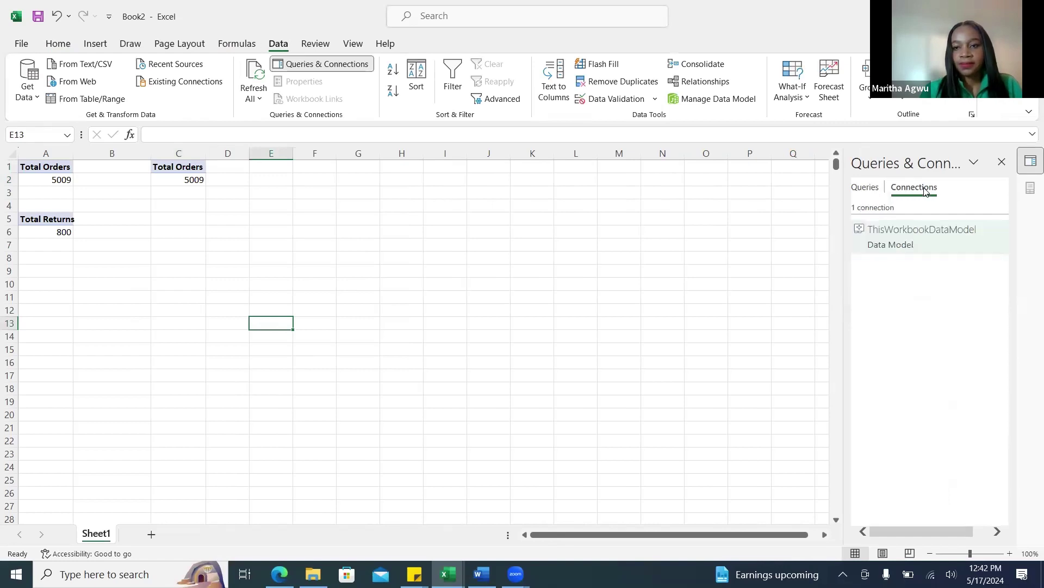
{"action": "left_click", "coordinate": [861, 192]}
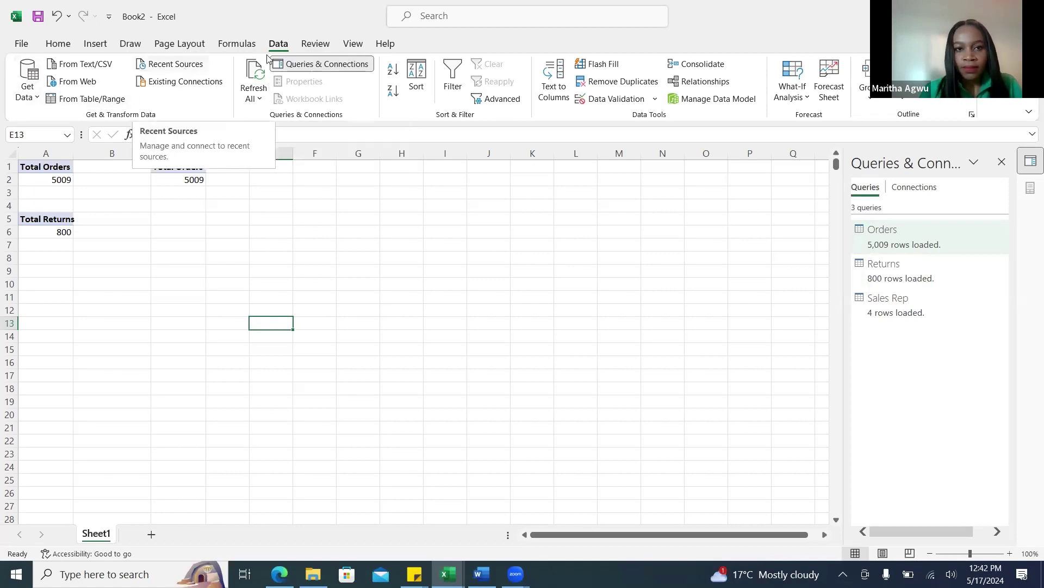
{"action": "left_click", "coordinate": [887, 244]}
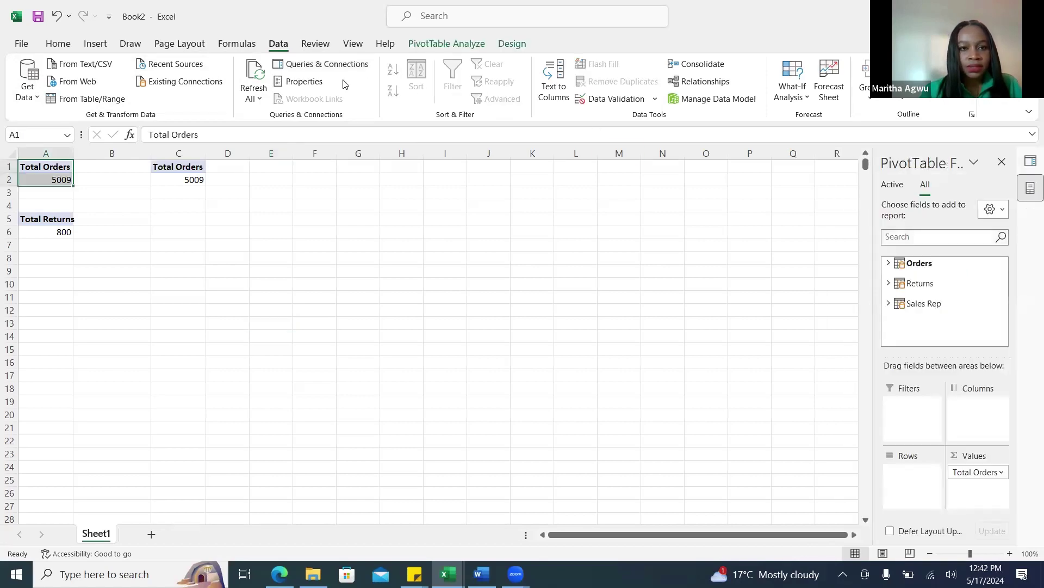
{"action": "left_click", "coordinate": [239, 46]}
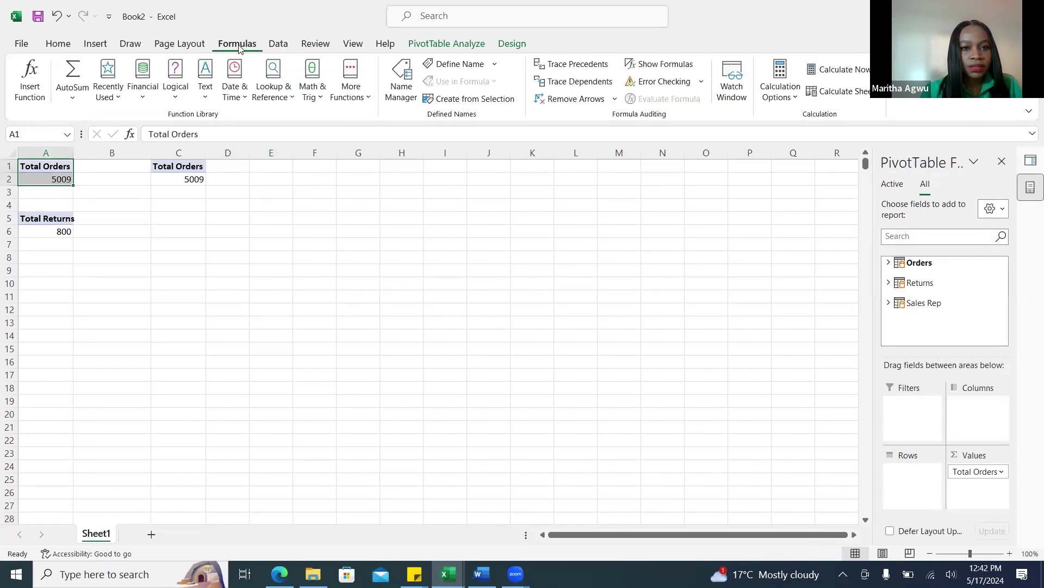
{"action": "left_click", "coordinate": [279, 44]}
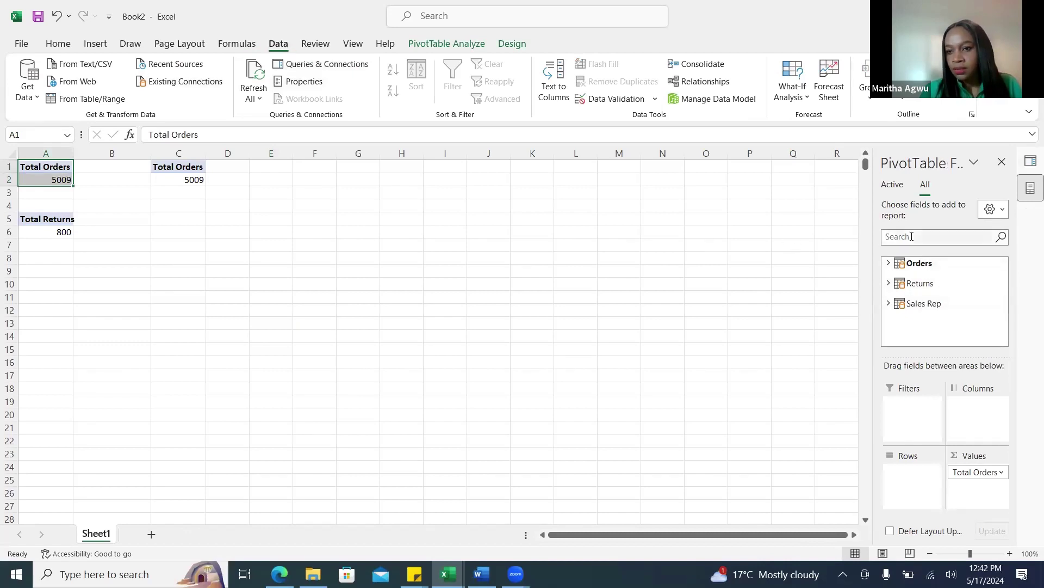
{"action": "left_click", "coordinate": [888, 263]}
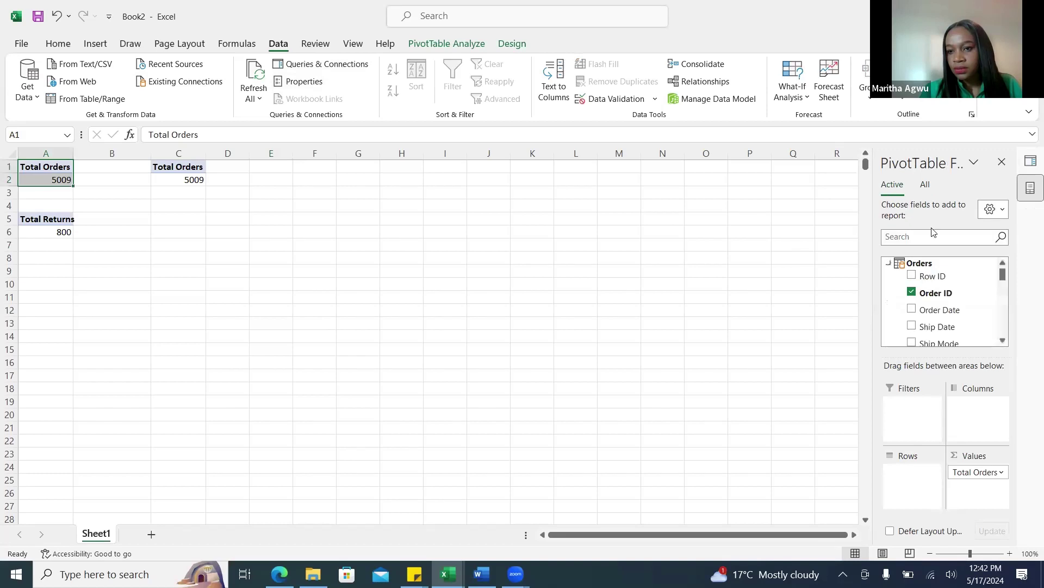
{"action": "left_click", "coordinate": [888, 264]}
{"action": "left_click", "coordinate": [506, 230]}
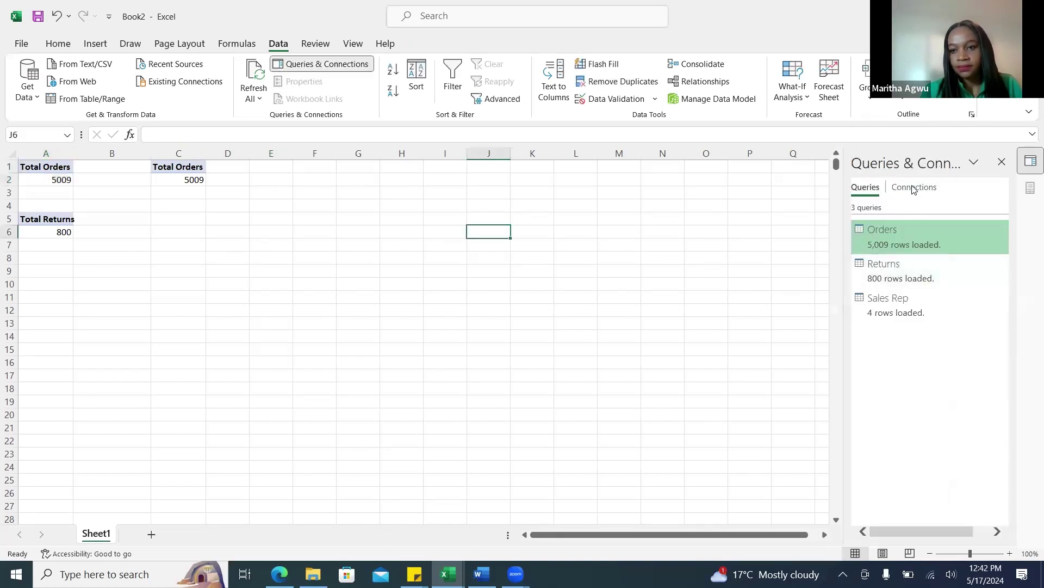
{"action": "left_click", "coordinate": [914, 188]}
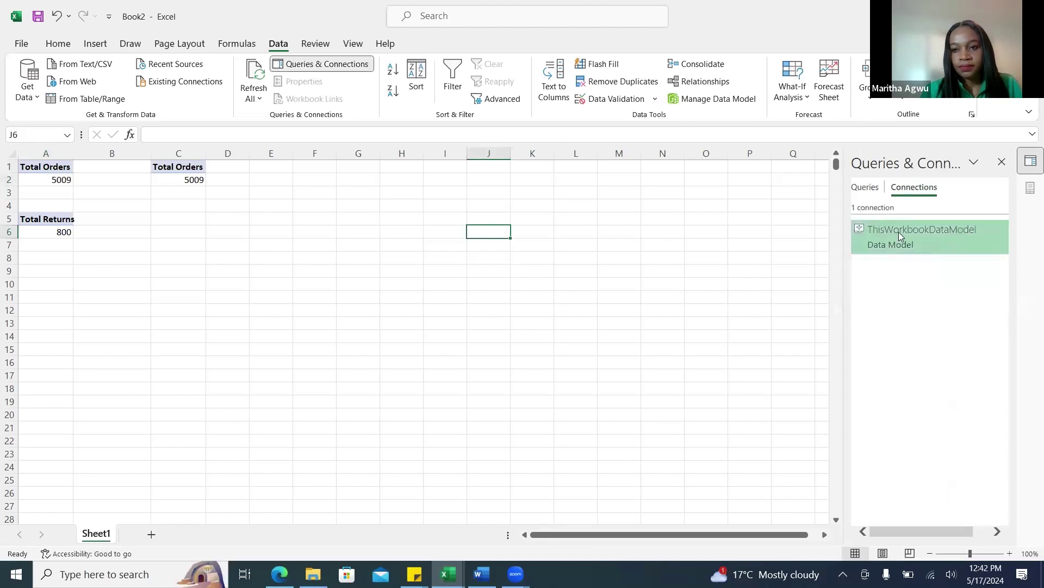
{"action": "left_click", "coordinate": [354, 46]}
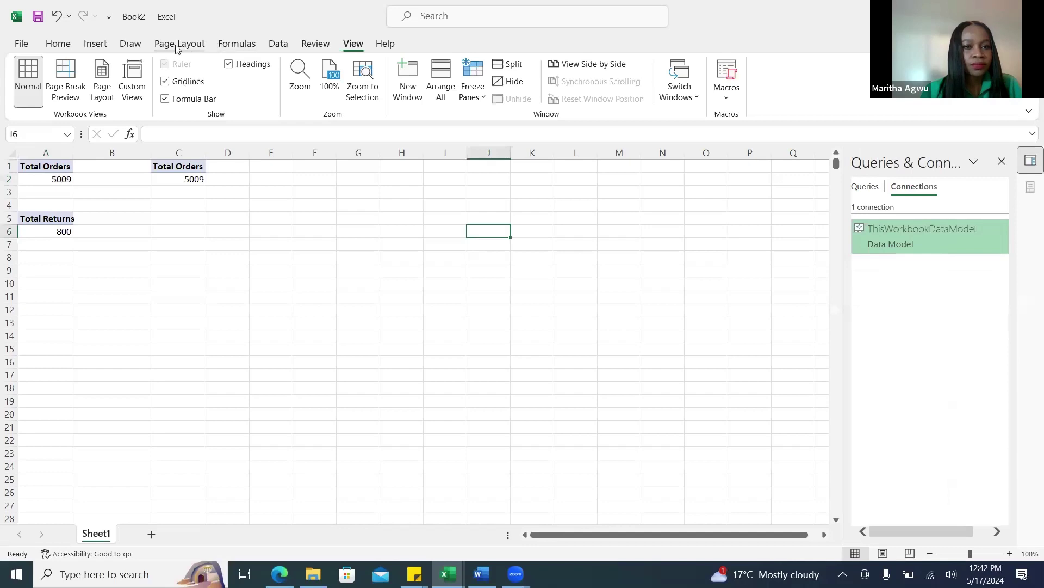
{"action": "left_click", "coordinate": [52, 45]}
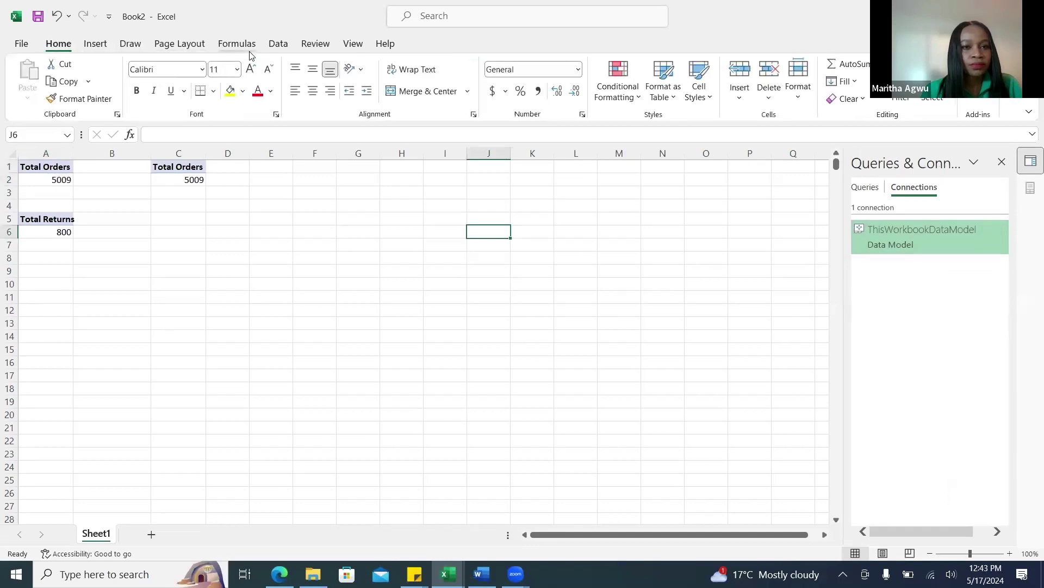
{"action": "left_click", "coordinate": [278, 46]}
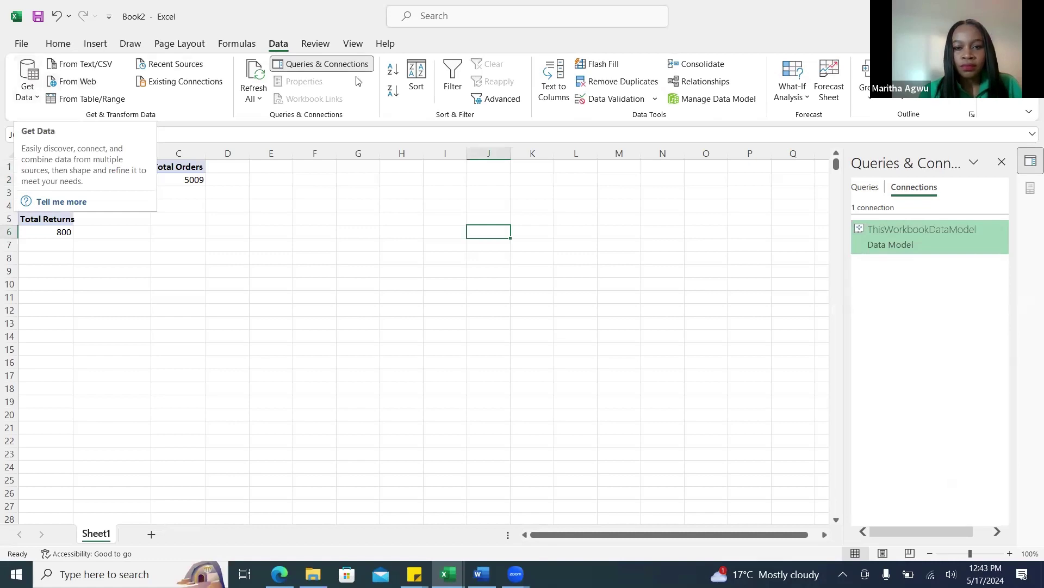
{"action": "left_click", "coordinate": [865, 187]}
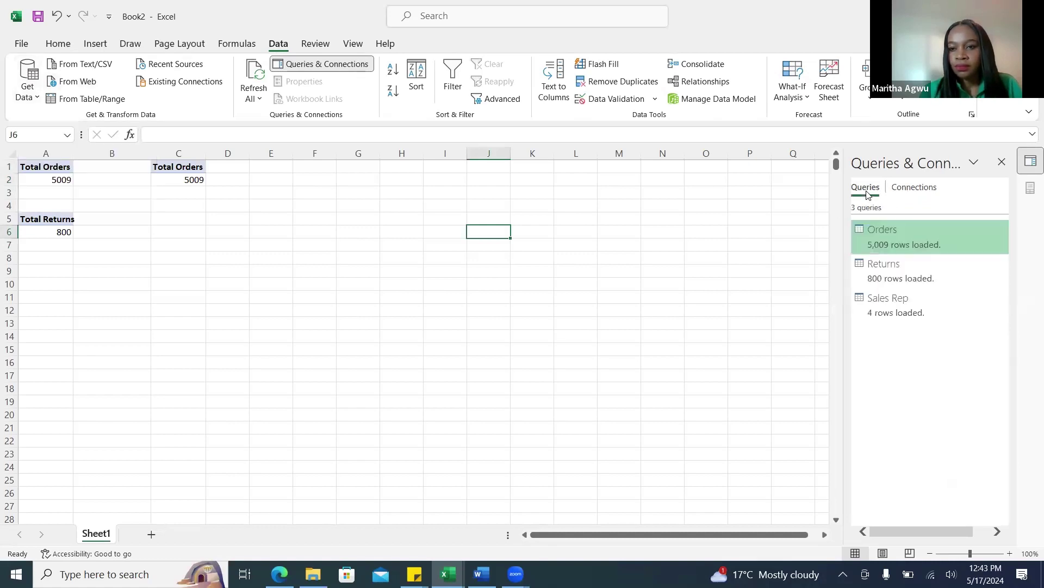
{"action": "left_click", "coordinate": [892, 311]}
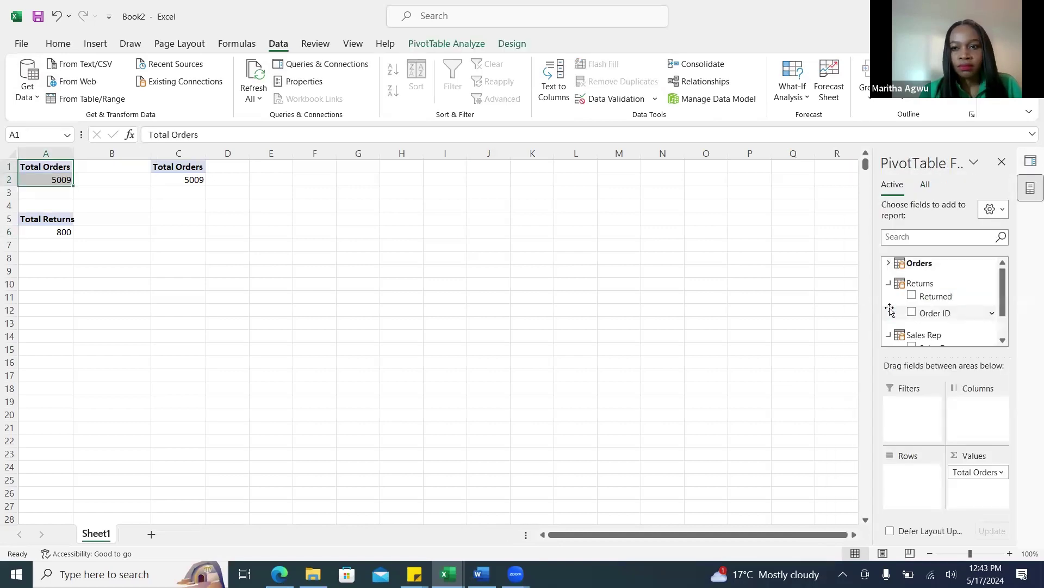
{"action": "left_click", "coordinate": [442, 45]}
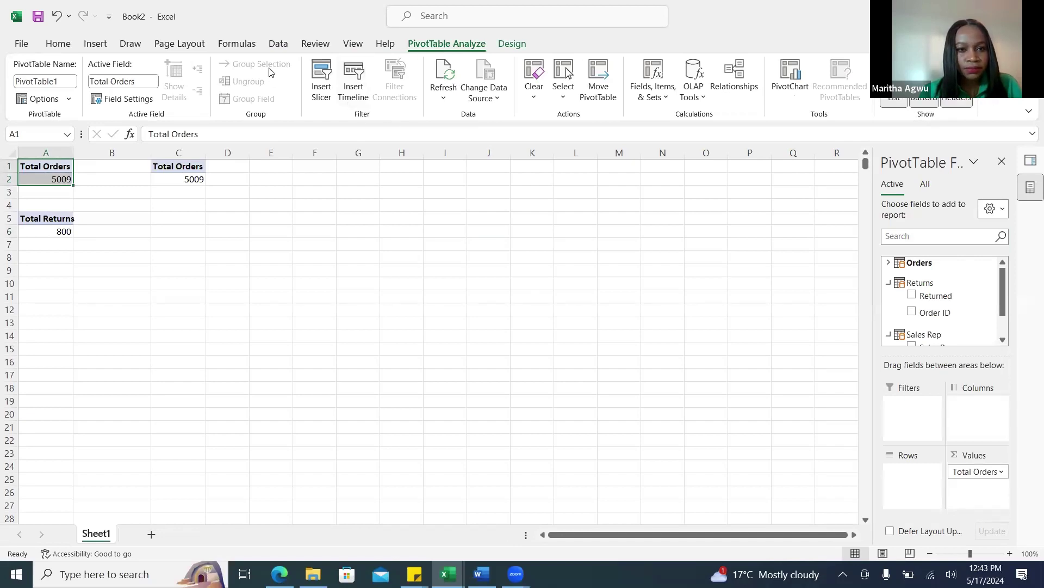
{"action": "left_click", "coordinate": [316, 44]}
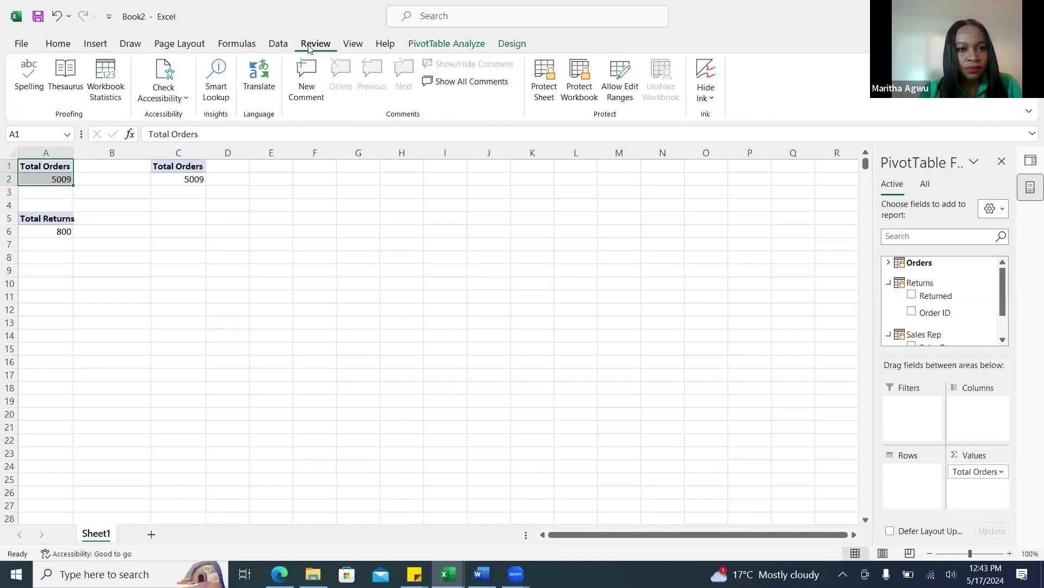
{"action": "left_click", "coordinate": [278, 44]}
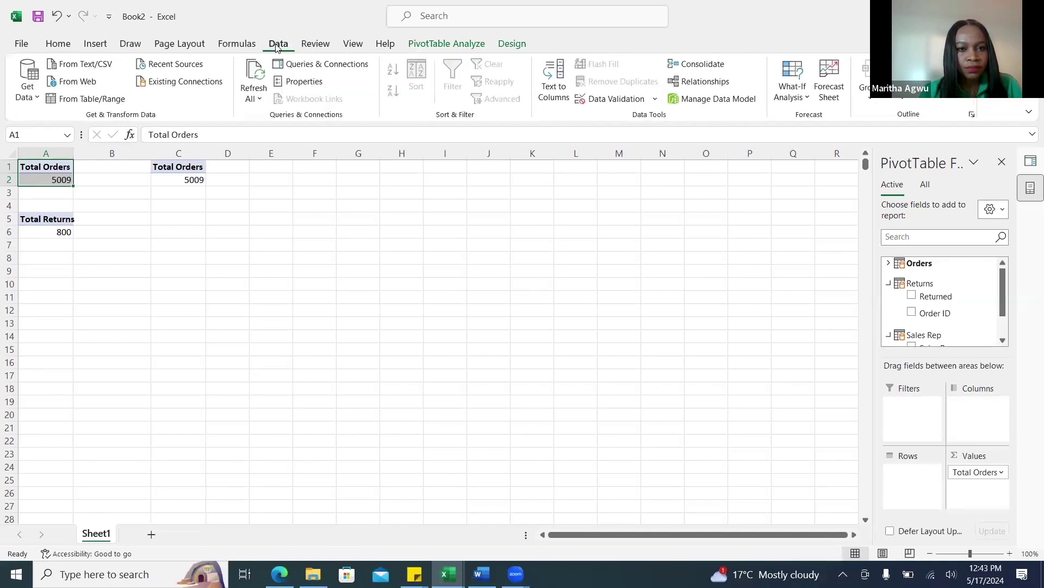
- Check the Orders query, the workbook's existing connections and tables, and the recent data sources
{"action": "left_click", "coordinate": [319, 71]}
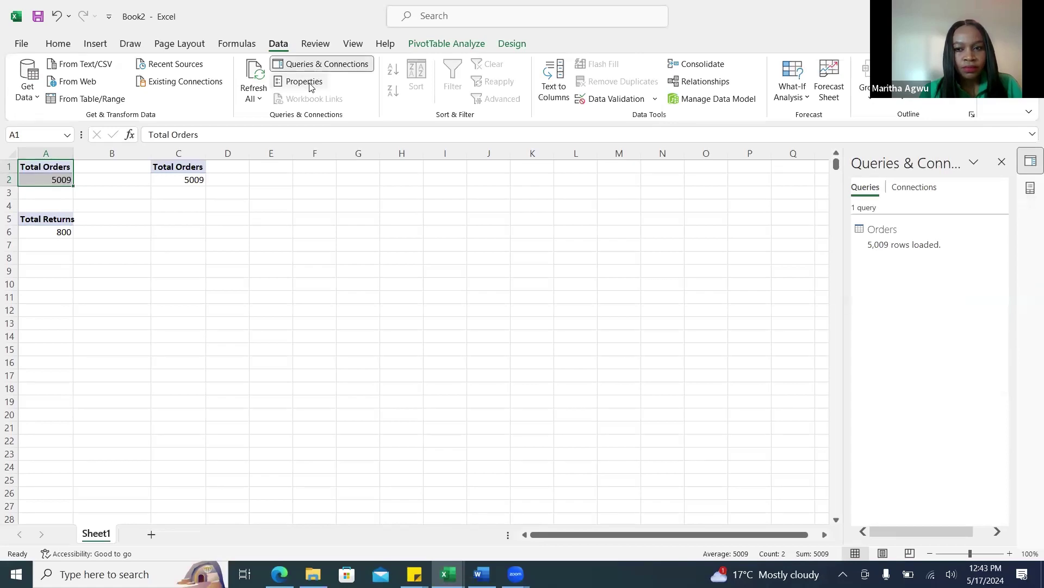
{"action": "left_click", "coordinate": [897, 245]}
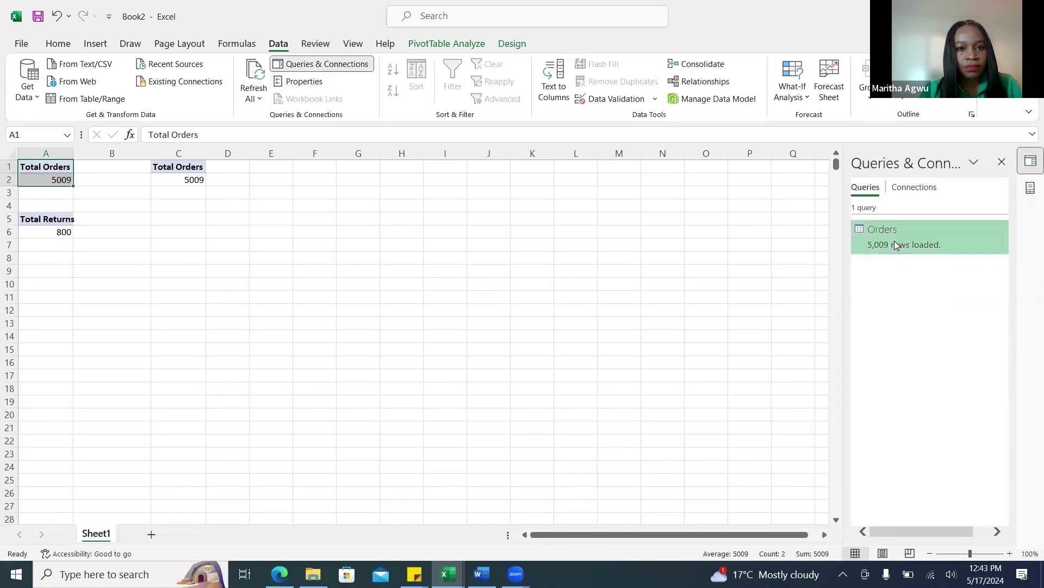
{"action": "left_click", "coordinate": [191, 83]}
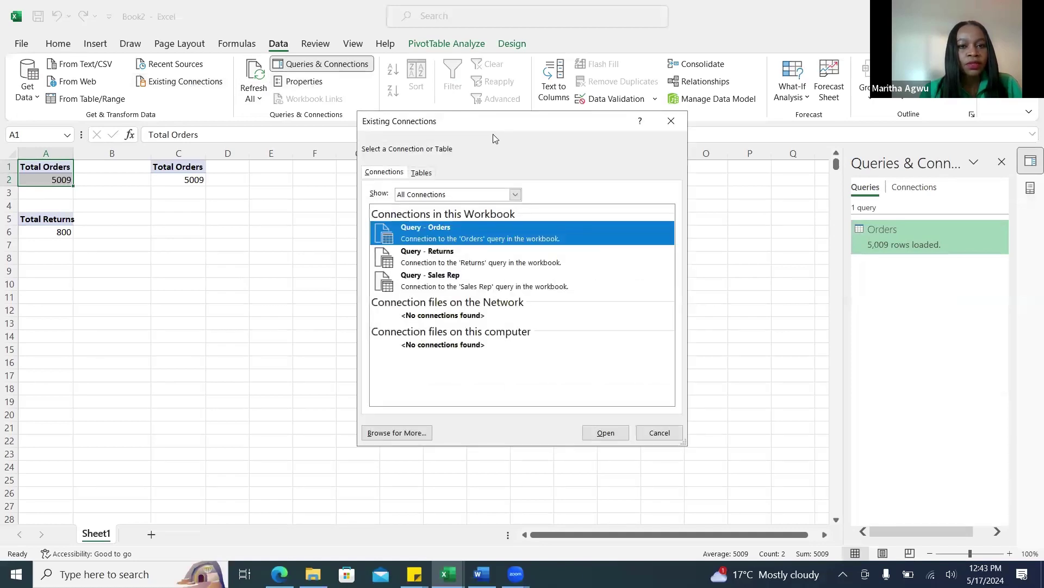
{"action": "left_click", "coordinate": [423, 172]}
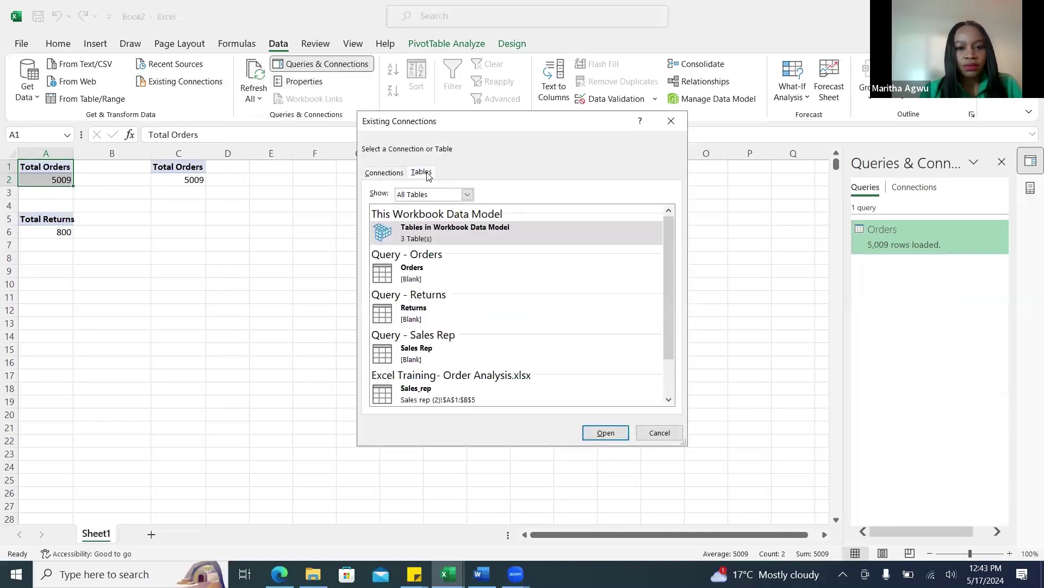
{"action": "left_click", "coordinate": [674, 120]}
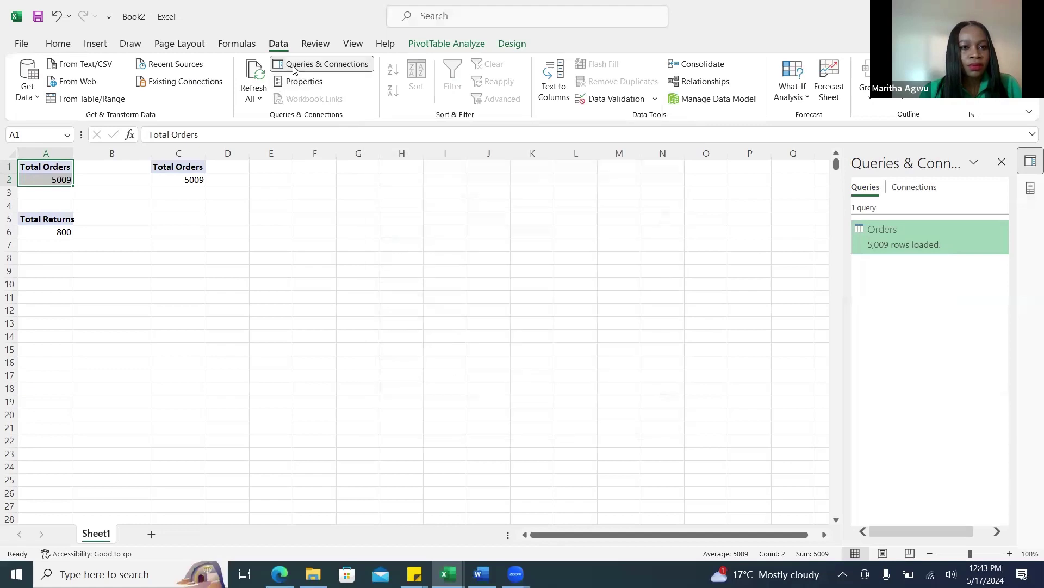
{"action": "left_click", "coordinate": [187, 66]}
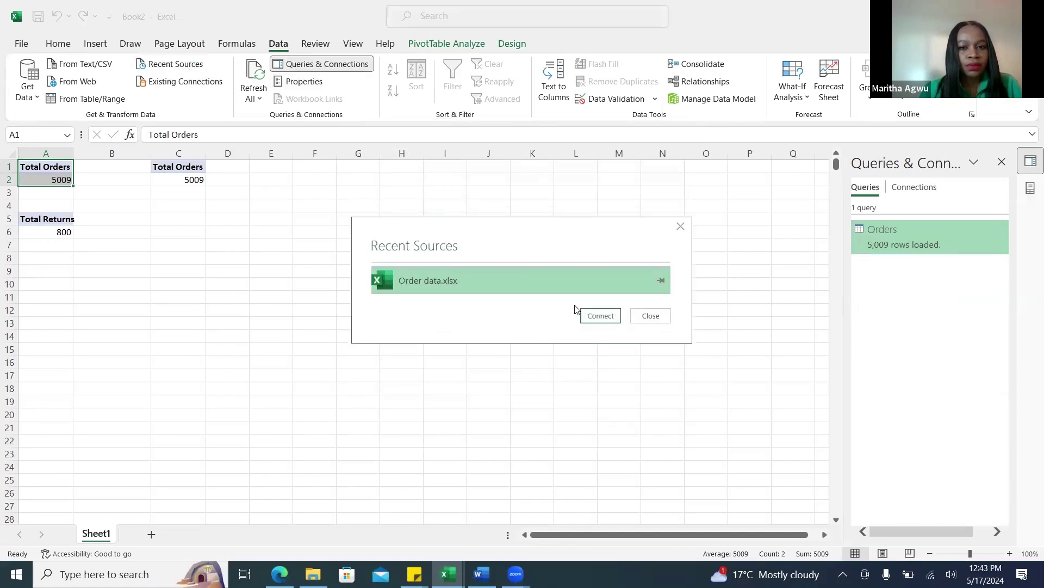
{"action": "left_click", "coordinate": [650, 317]}
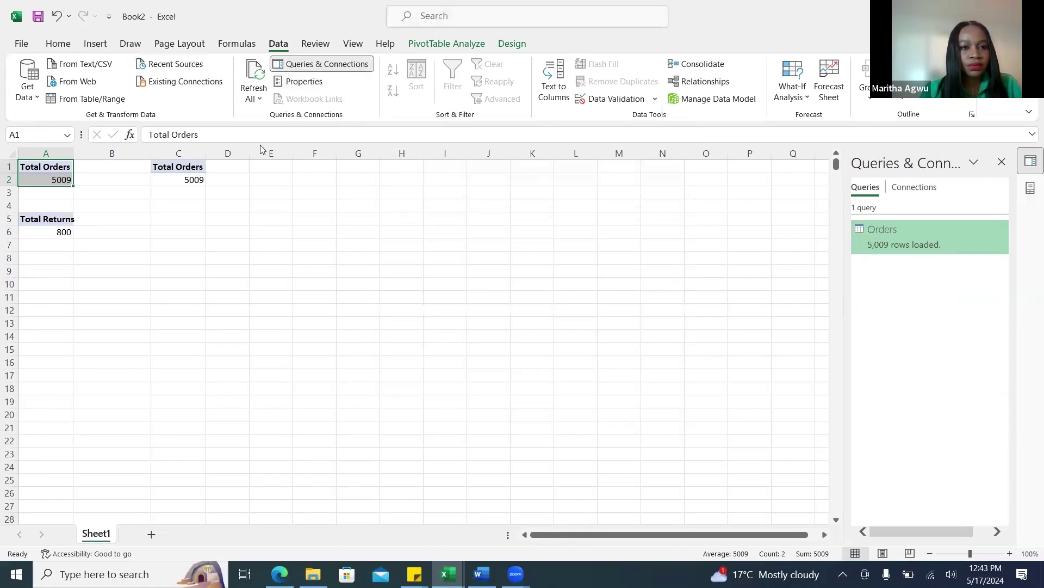
{"action": "left_click", "coordinate": [176, 83]}
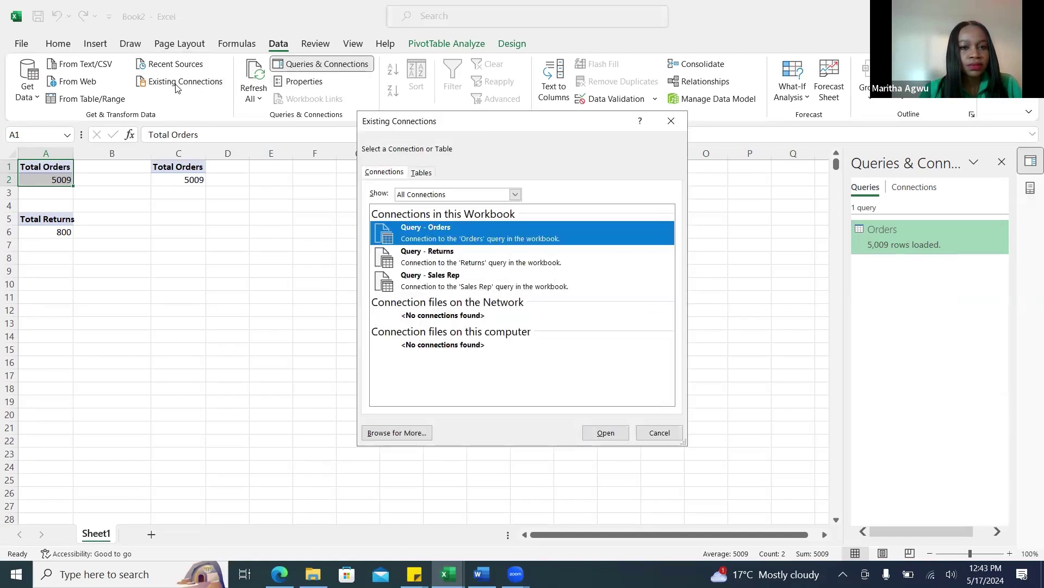
{"action": "left_click", "coordinate": [669, 124]}
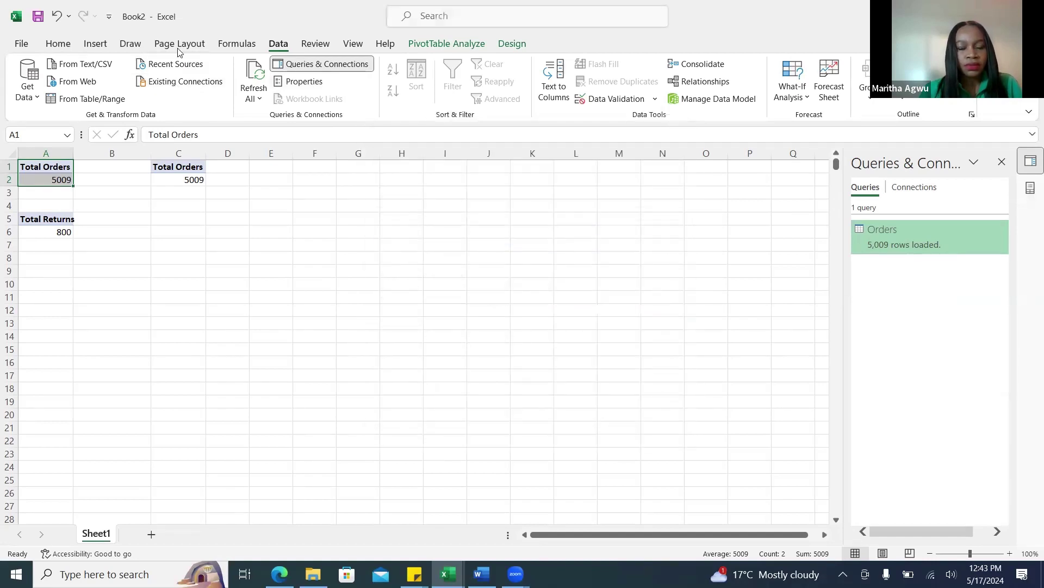
- Review the Orders query's columns from Row ID through Profit in the Power Query Editor, and close the editor
{"action": "left_click", "coordinate": [35, 101]}
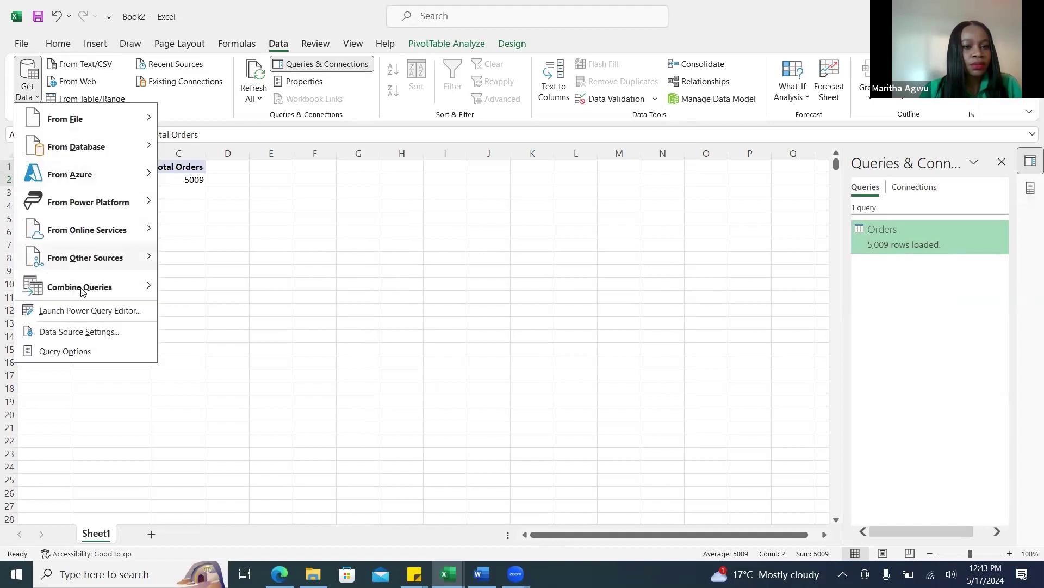
{"action": "left_click", "coordinate": [91, 319]}
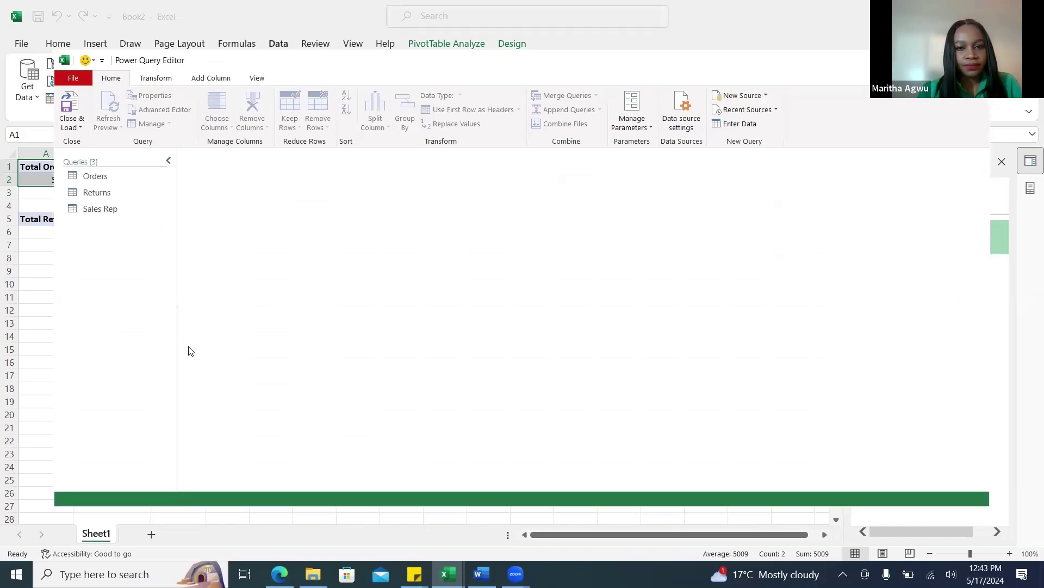
{"action": "left_click", "coordinate": [93, 175]}
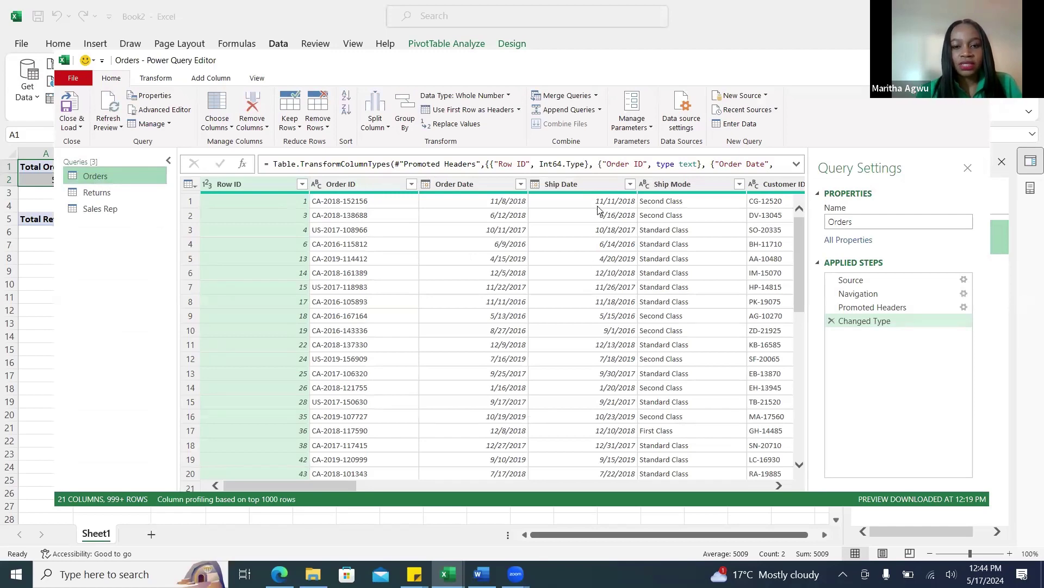
{"action": "left_click_drag", "start_coordinate": [336, 485], "coordinate": [757, 483]}
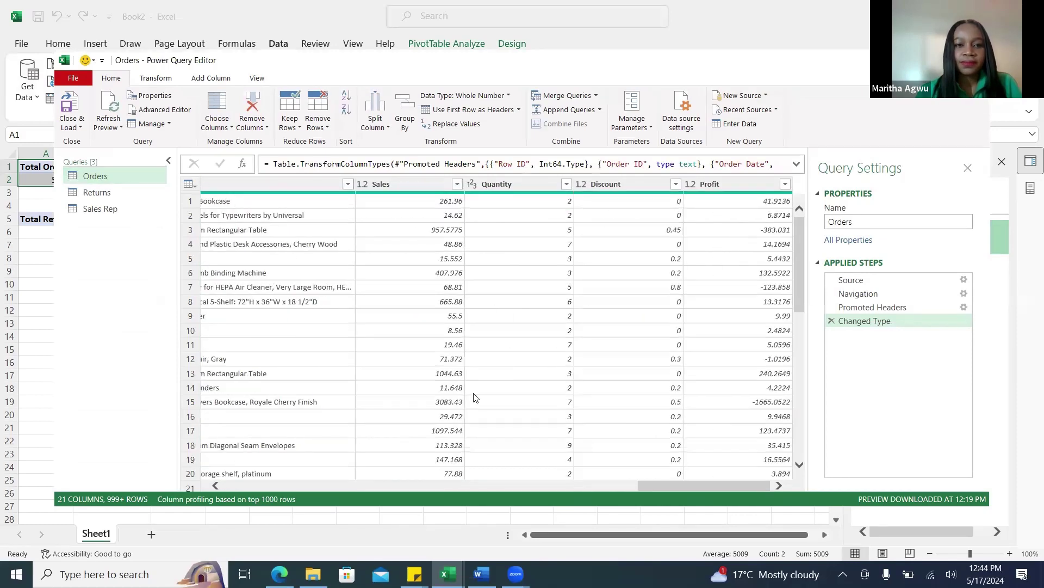
{"action": "left_click", "coordinate": [212, 80]}
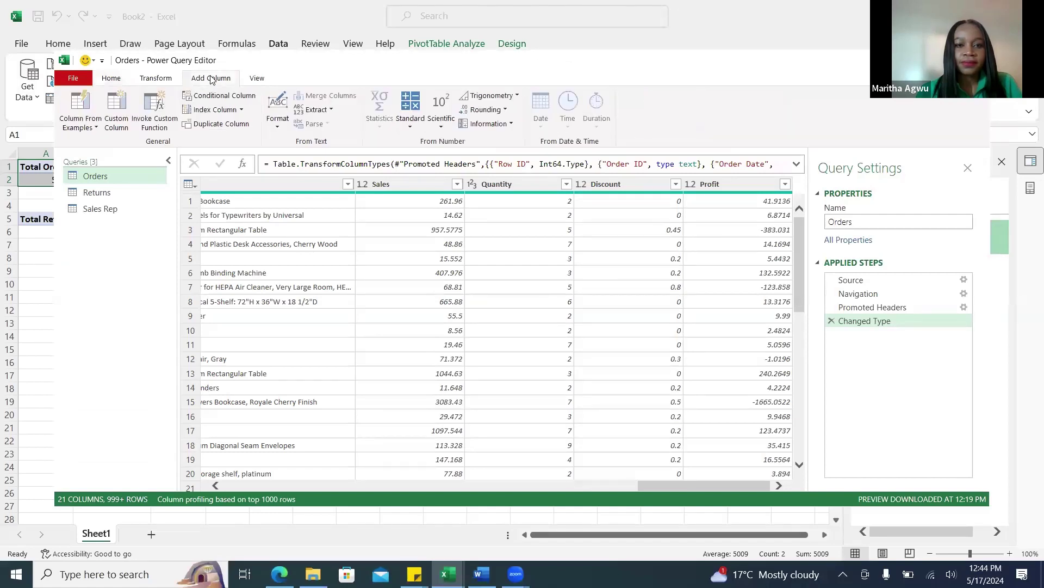
{"action": "mouse_move", "coordinate": [661, 485]}
{"action": "left_mouse_down"}
{"action": "mouse_move", "coordinate": [286, 484]}
{"action": "mouse_move", "coordinate": [212, 471]}
{"action": "left_mouse_up"}
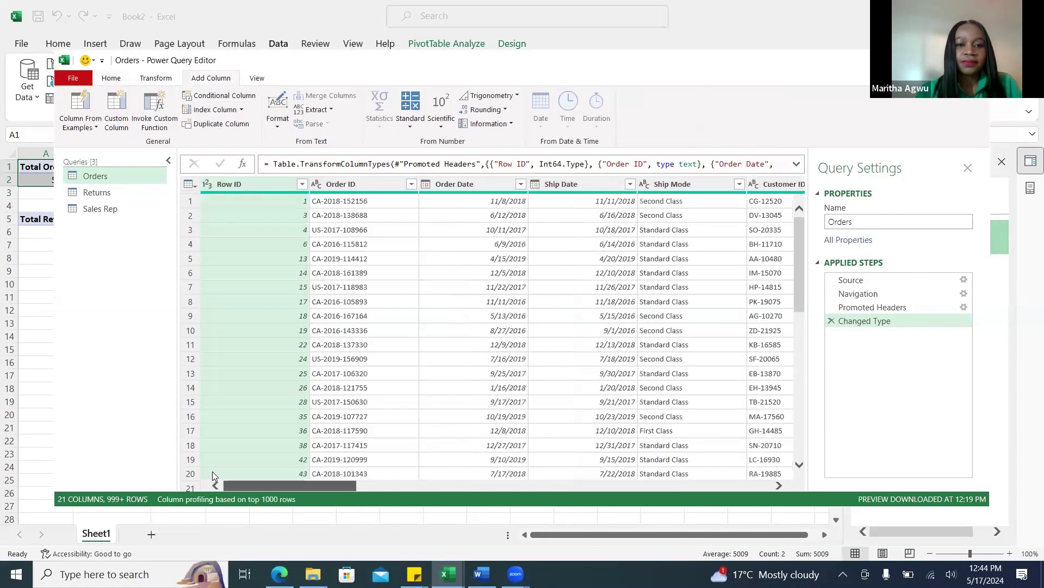
{"action": "left_click", "coordinate": [592, 185]}
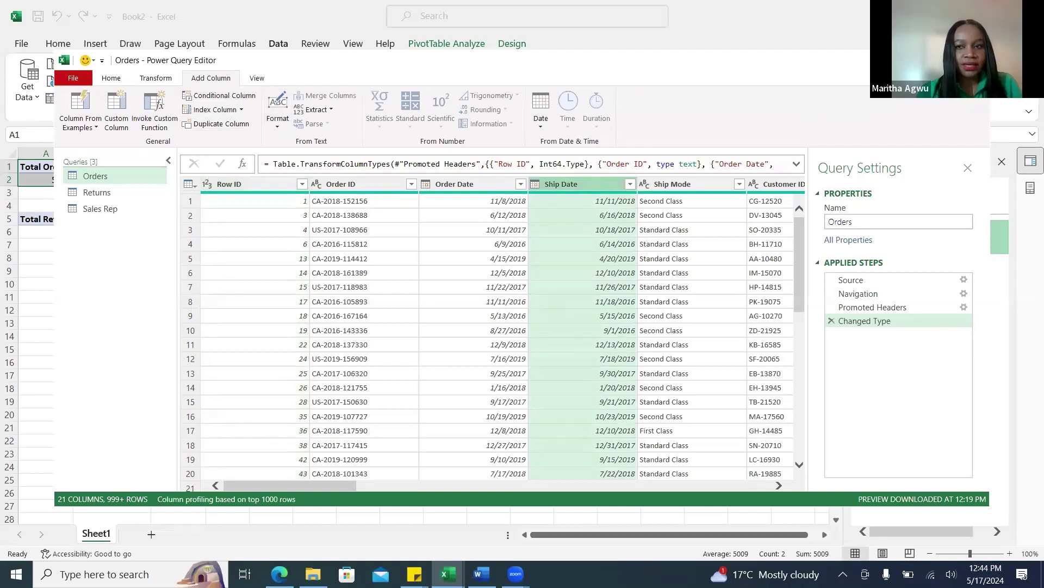
{"action": "left_click", "coordinate": [977, 61]}
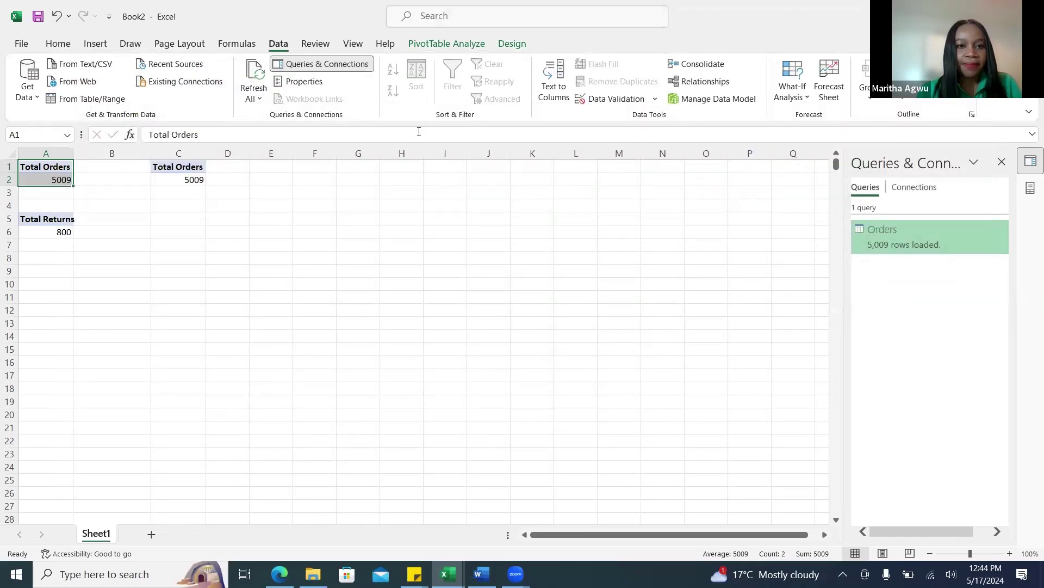
- Review the existing table relationships among Orders, Sales Rep and Returns, and close the relationship list
{"action": "left_click", "coordinate": [704, 86]}
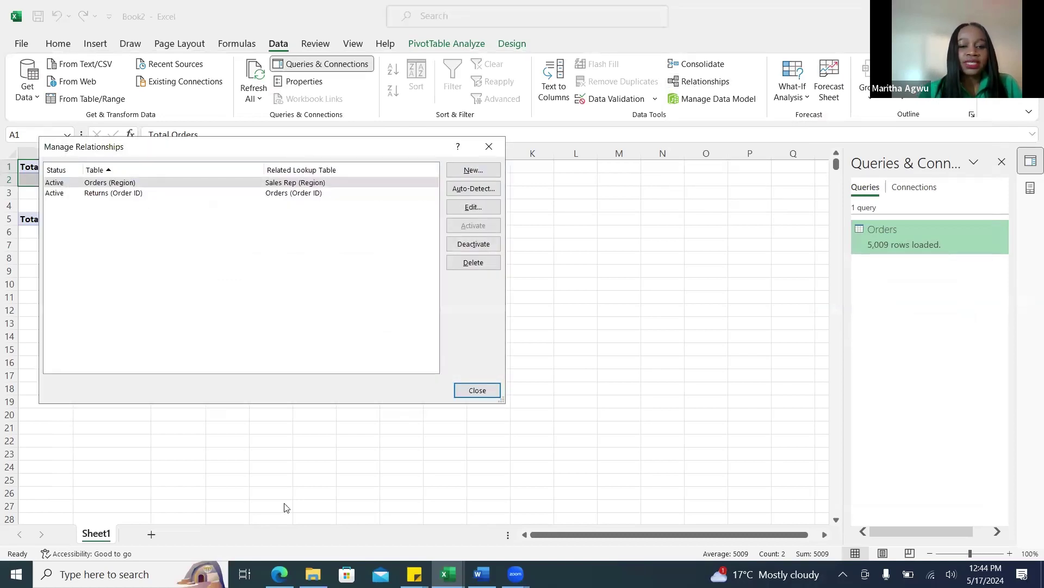
{"action": "mouse_move", "coordinate": [448, 574]}
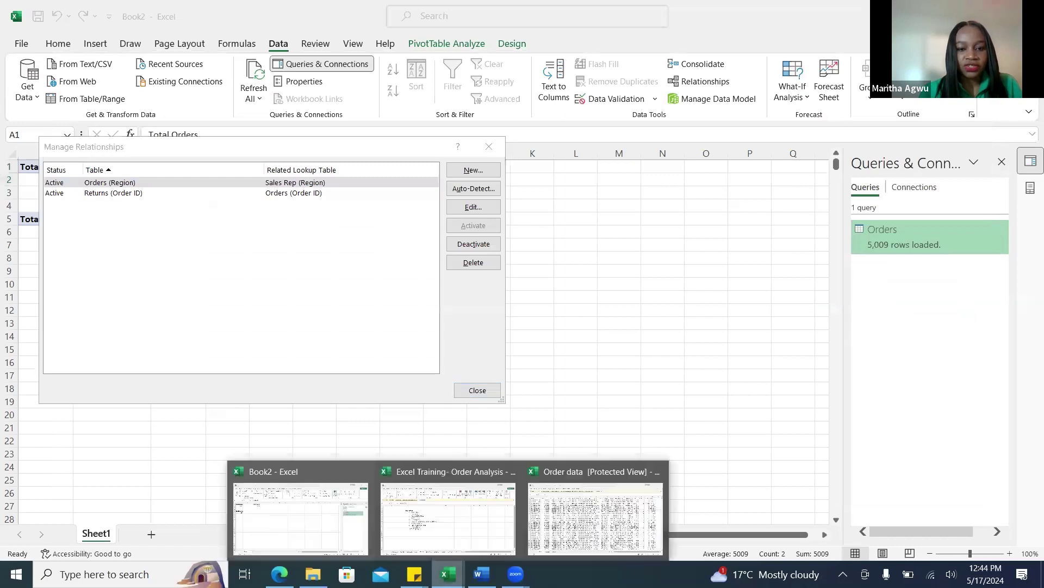
{"action": "left_click", "coordinate": [573, 518]}
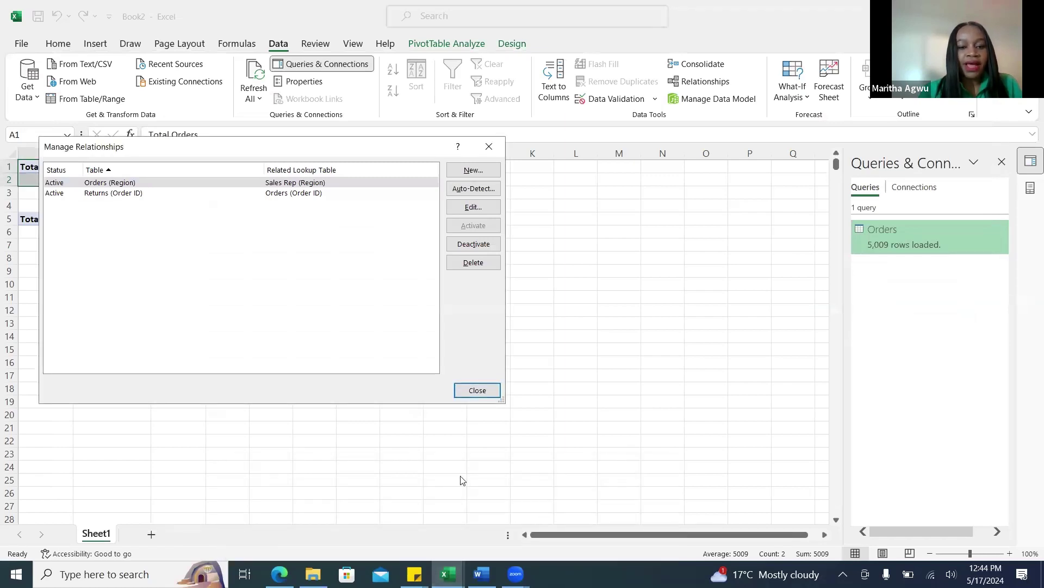
{"action": "left_click", "coordinate": [483, 391]}
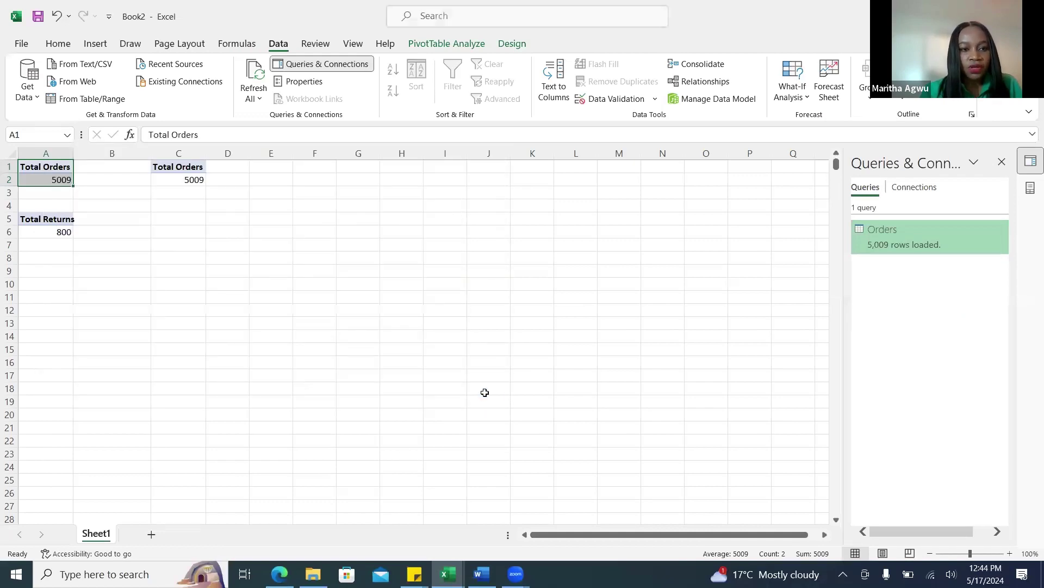
- Switch to the Order data workbook and compare the Order ID columns on the Orders and Returns sheets
{"action": "left_click", "coordinate": [448, 574]}
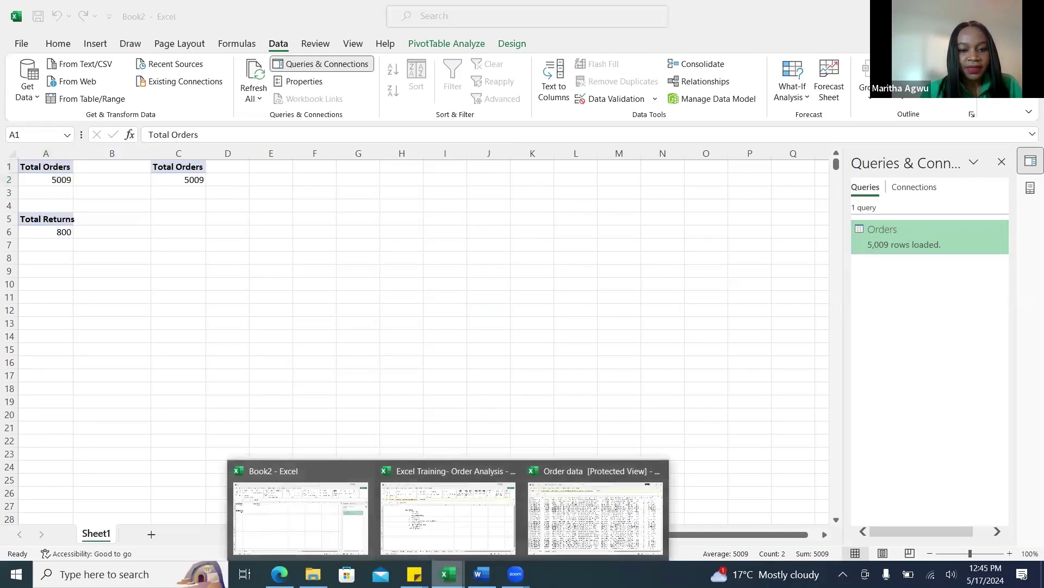
{"action": "left_click", "coordinate": [572, 521]}
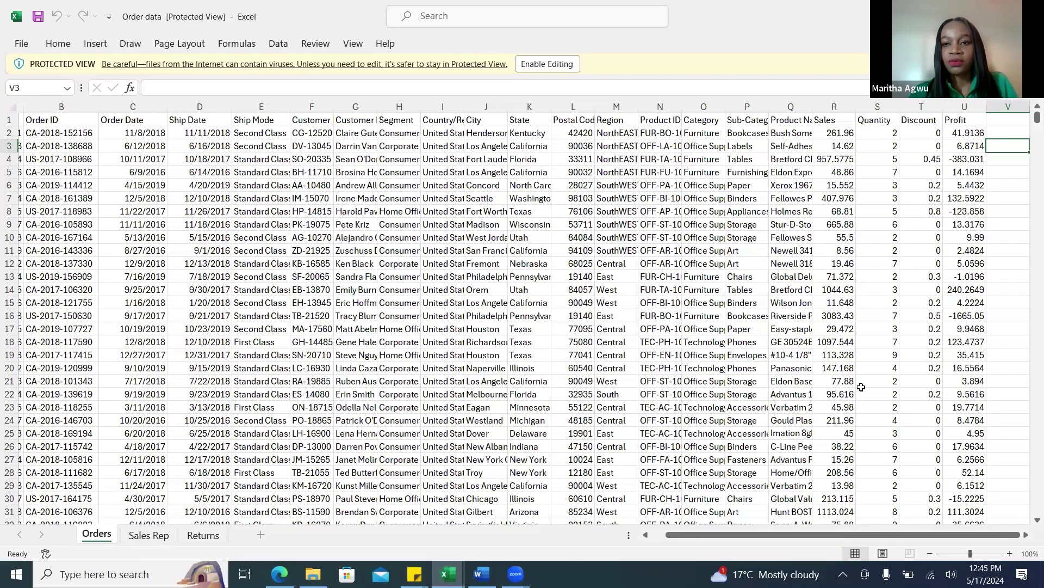
{"action": "left_click", "coordinate": [999, 132]}
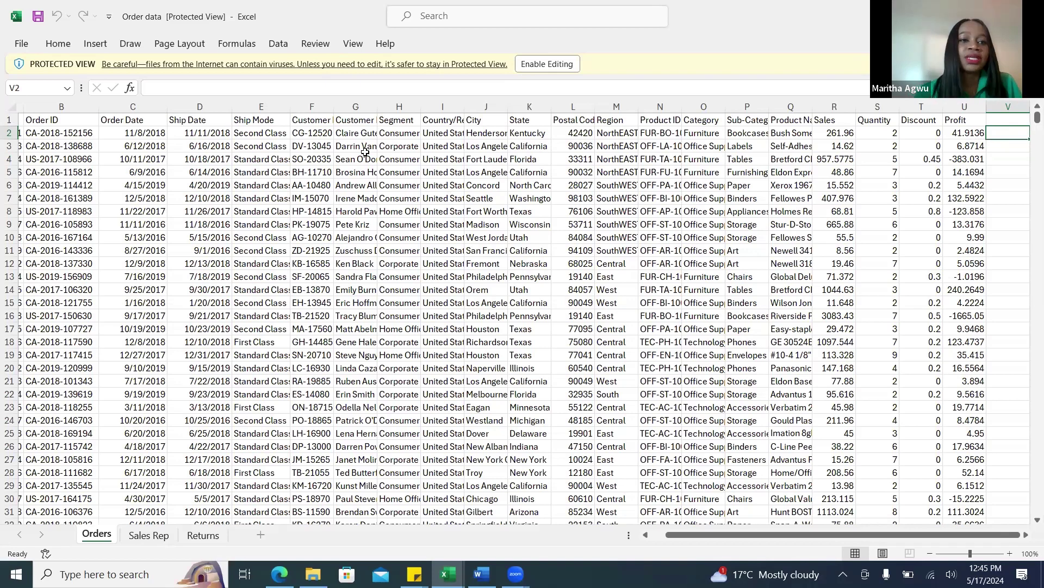
{"action": "left_click", "coordinate": [48, 108]}
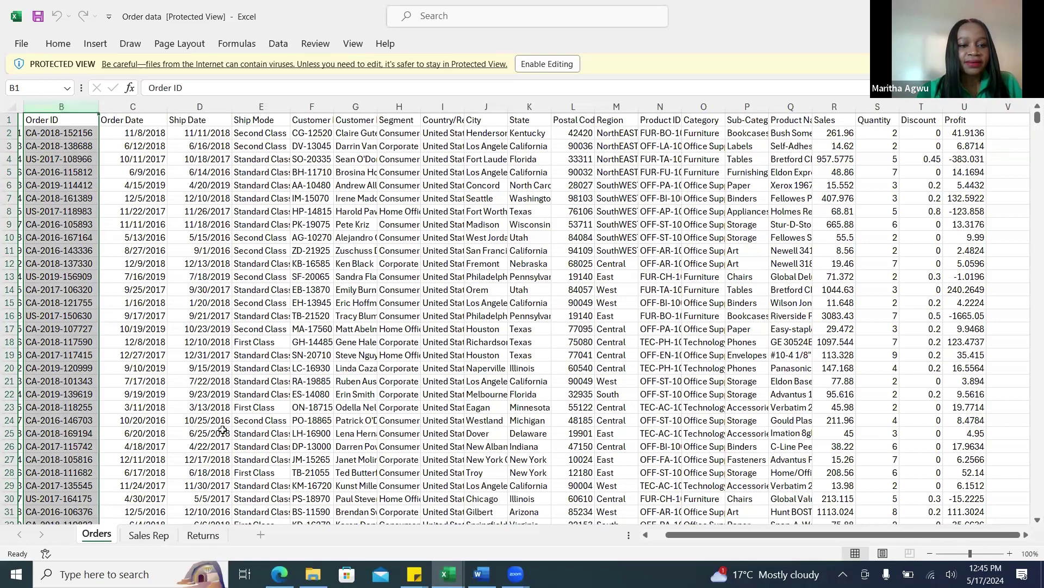
{"action": "left_click", "coordinate": [206, 536]}
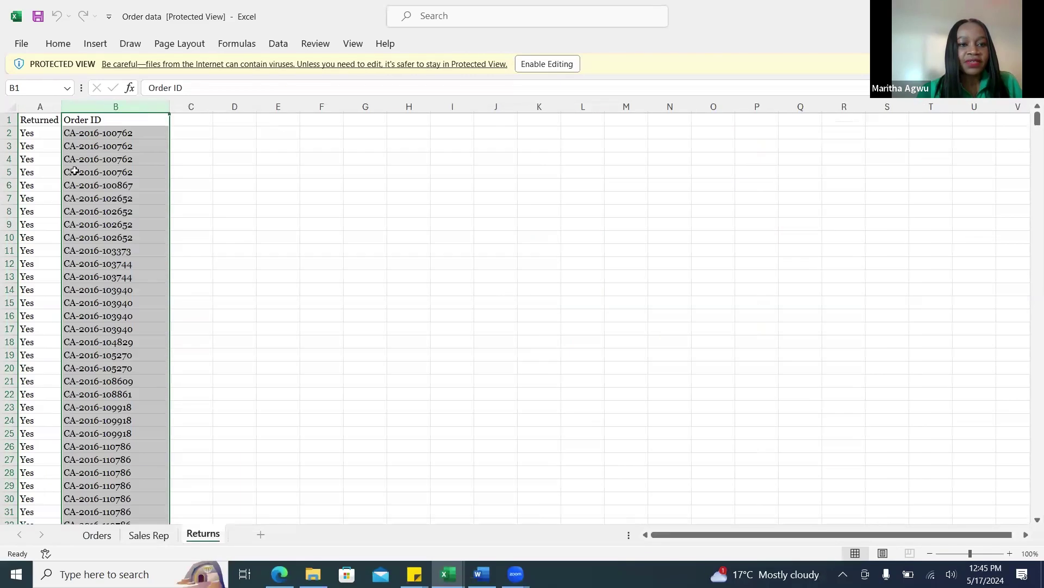
{"action": "left_click", "coordinate": [118, 106]}
{"action": "left_click", "coordinate": [102, 536]}
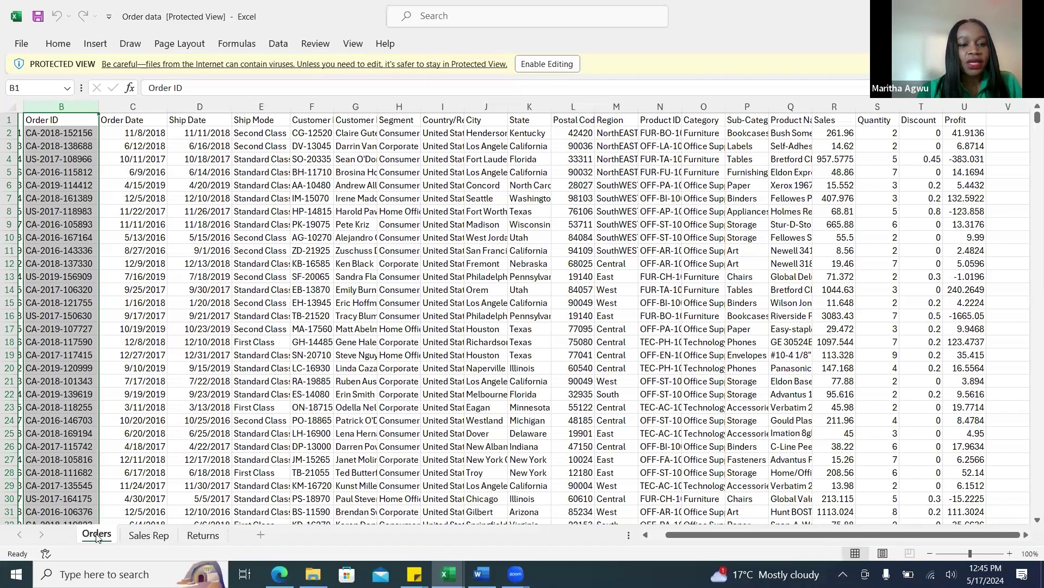
{"action": "left_click", "coordinate": [212, 536]}
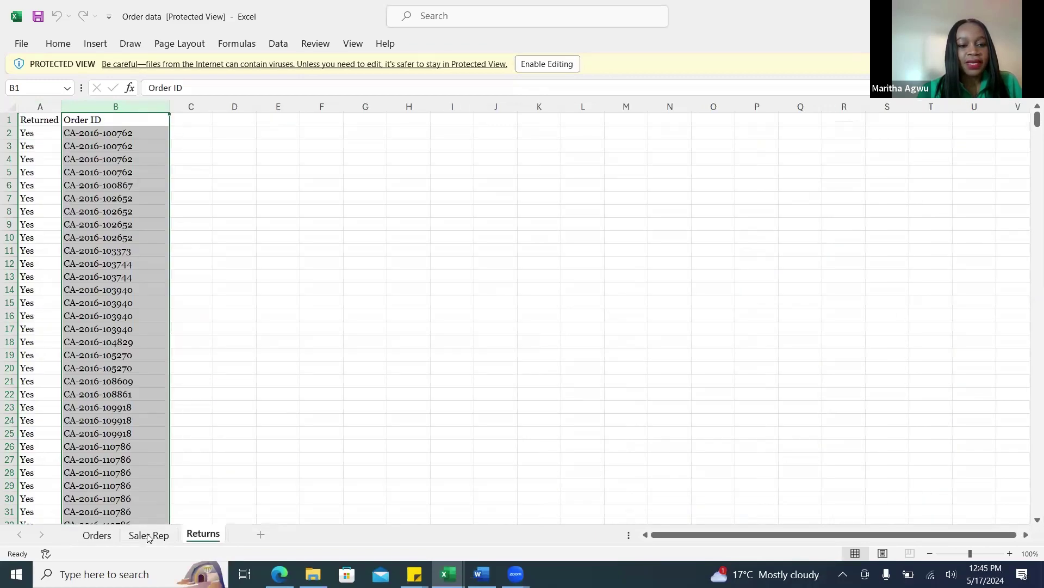
- Compare the Region columns on the Orders and Sales Rep sheets, and return to the Book2 workbook
{"action": "left_click", "coordinate": [95, 537]}
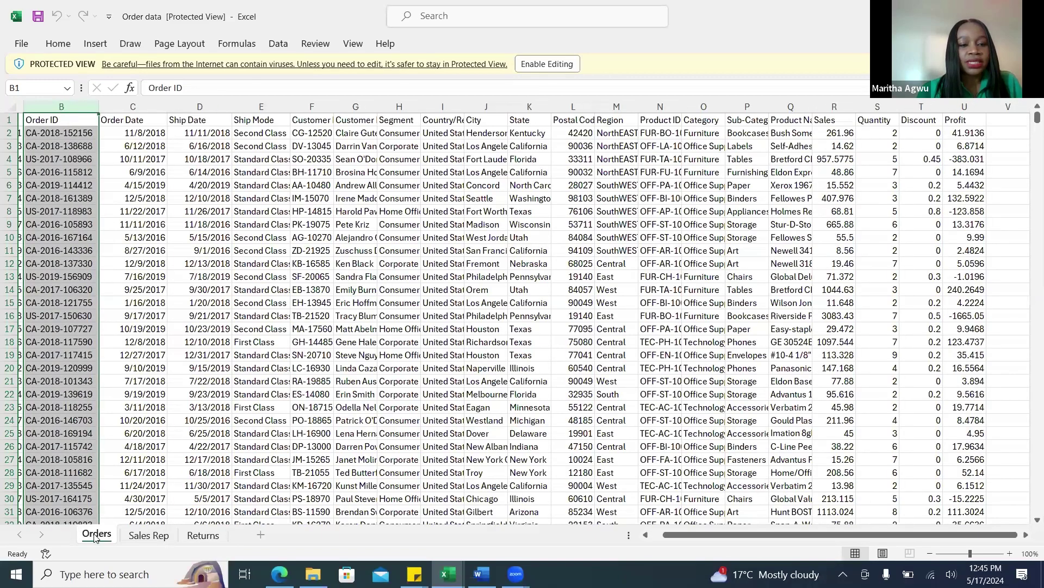
{"action": "left_click", "coordinate": [147, 539]}
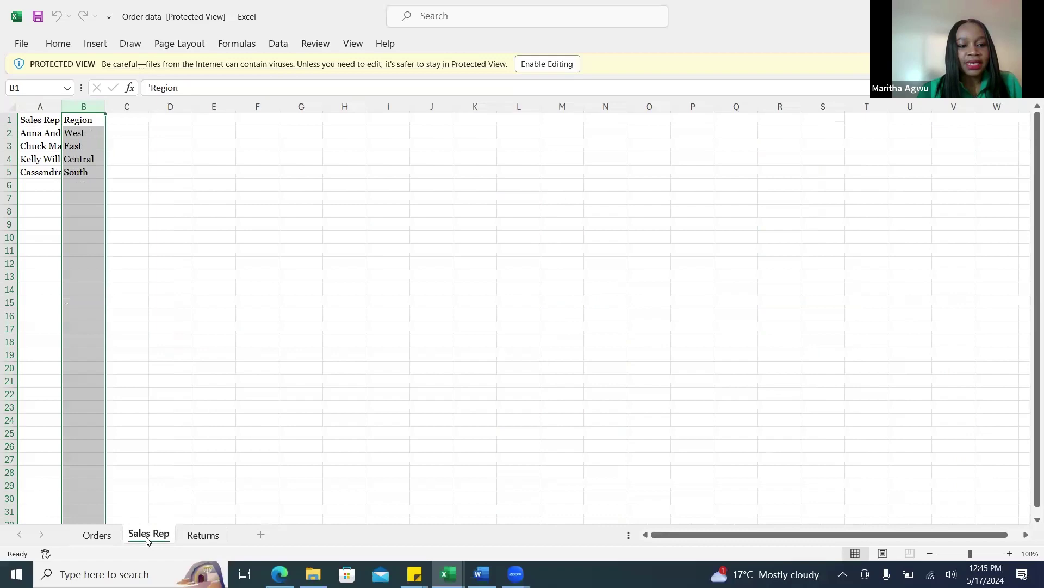
{"action": "left_click", "coordinate": [102, 540]}
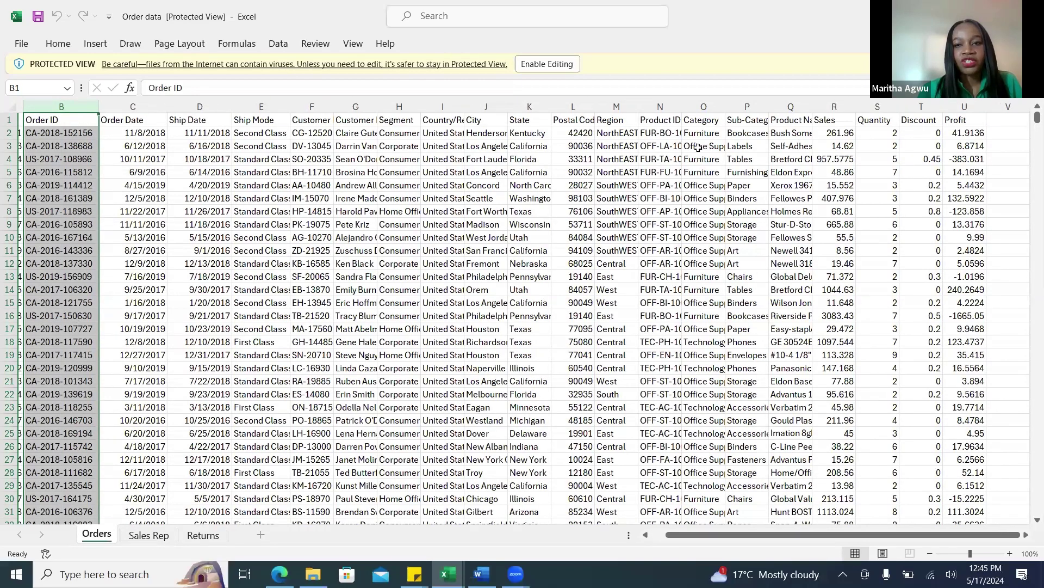
{"action": "left_click", "coordinate": [613, 107]}
{"action": "left_click", "coordinate": [148, 535]}
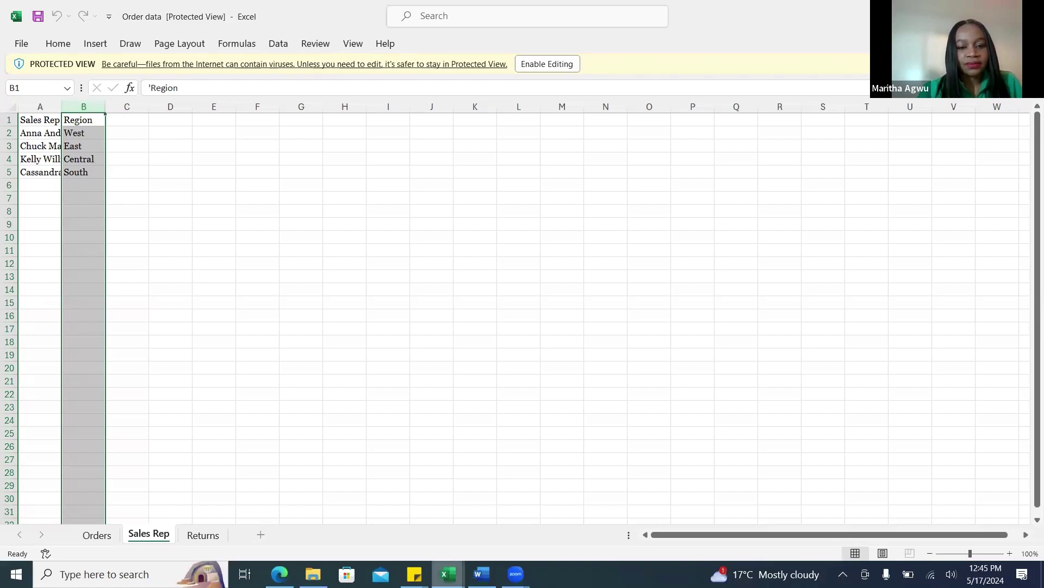
{"action": "left_click", "coordinate": [446, 572]}
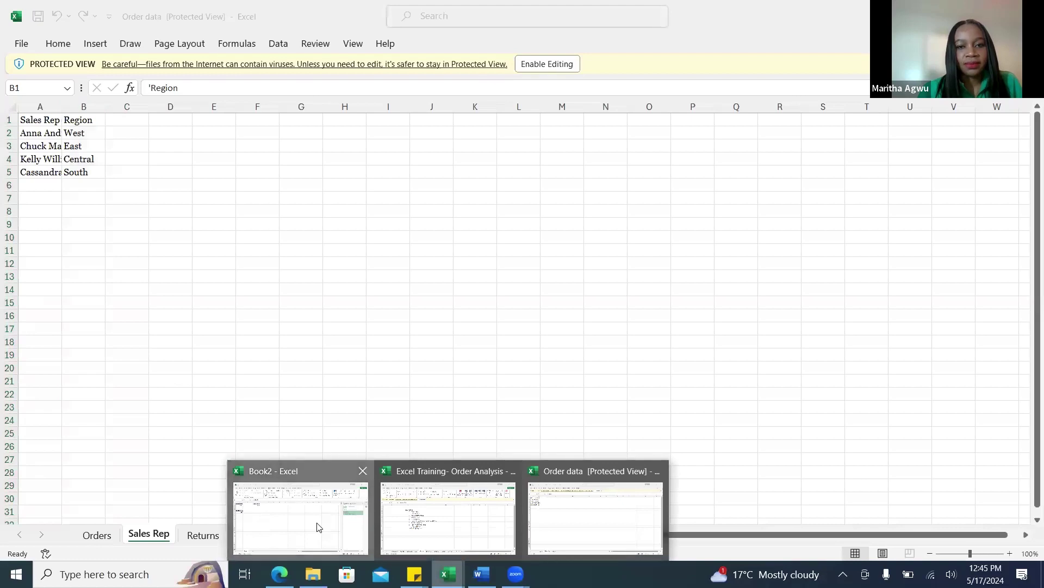
{"action": "left_click", "coordinate": [315, 521]}
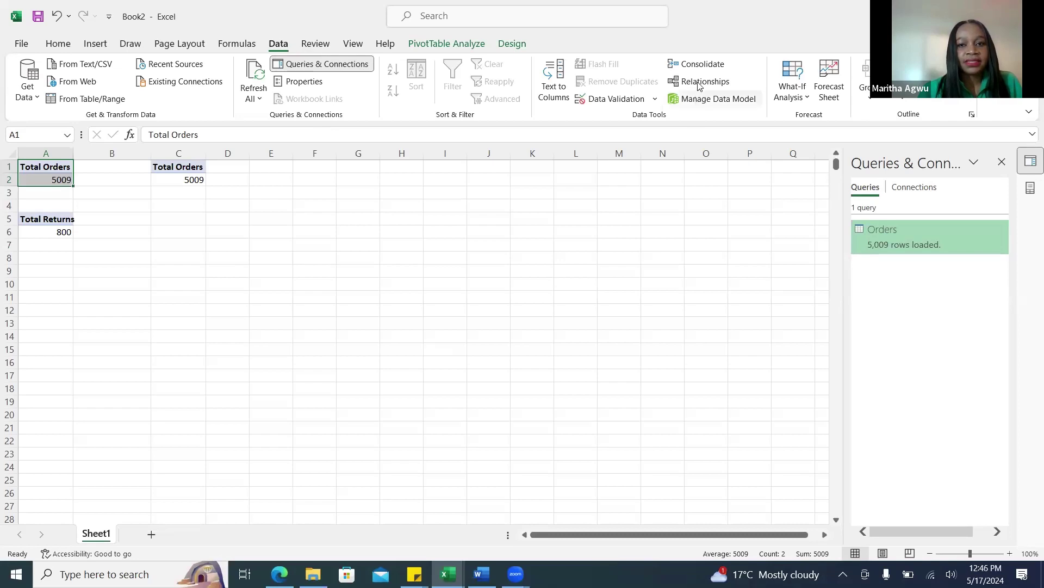
- Delete the Orders–Sales Rep relationship on Region and the Returns–Orders relationship on Order ID
{"action": "left_click", "coordinate": [440, 43]}
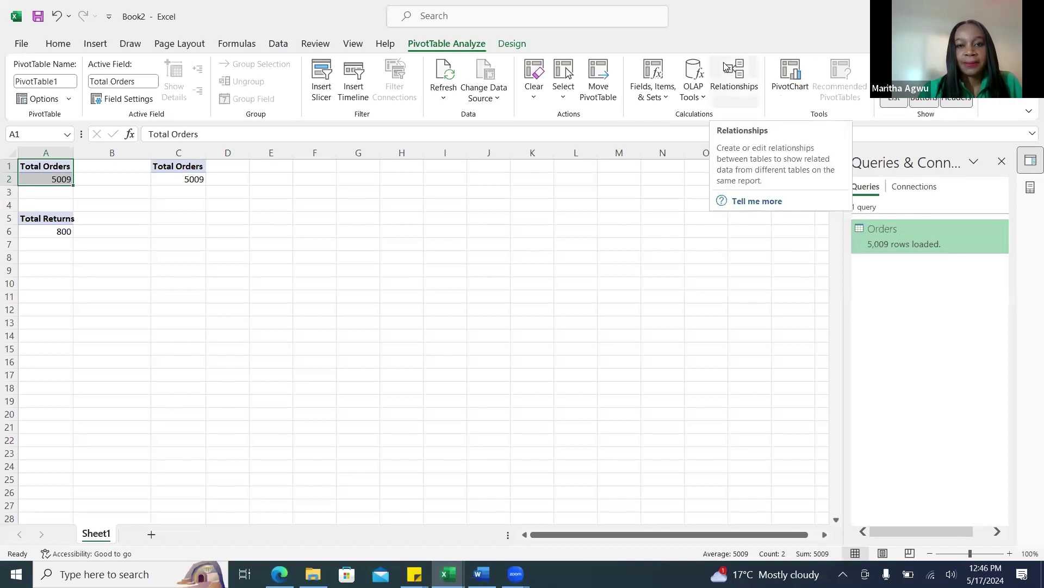
{"action": "left_click", "coordinate": [738, 75]}
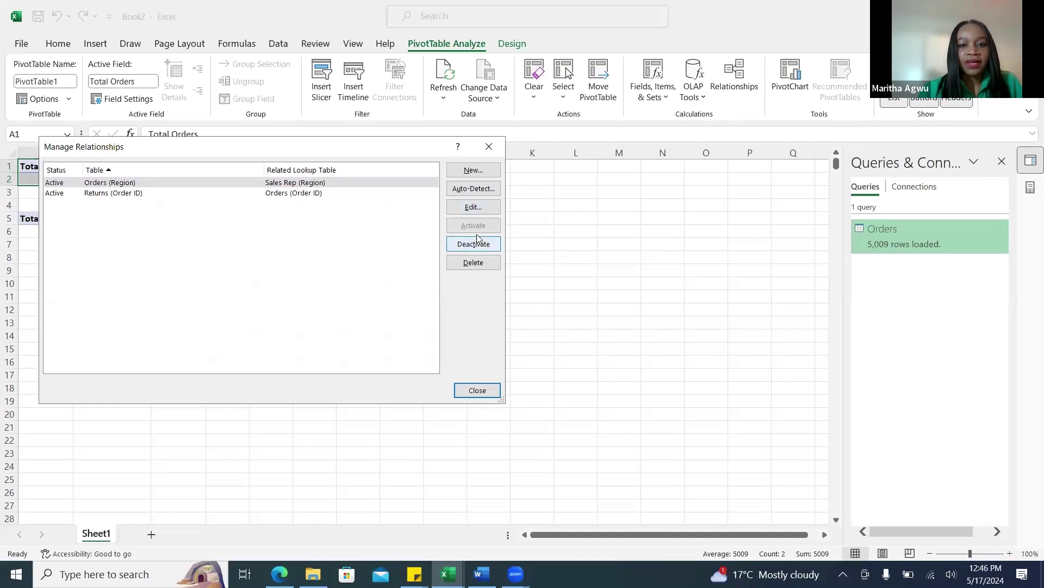
{"action": "left_click", "coordinate": [317, 185]}
{"action": "left_click", "coordinate": [465, 263]}
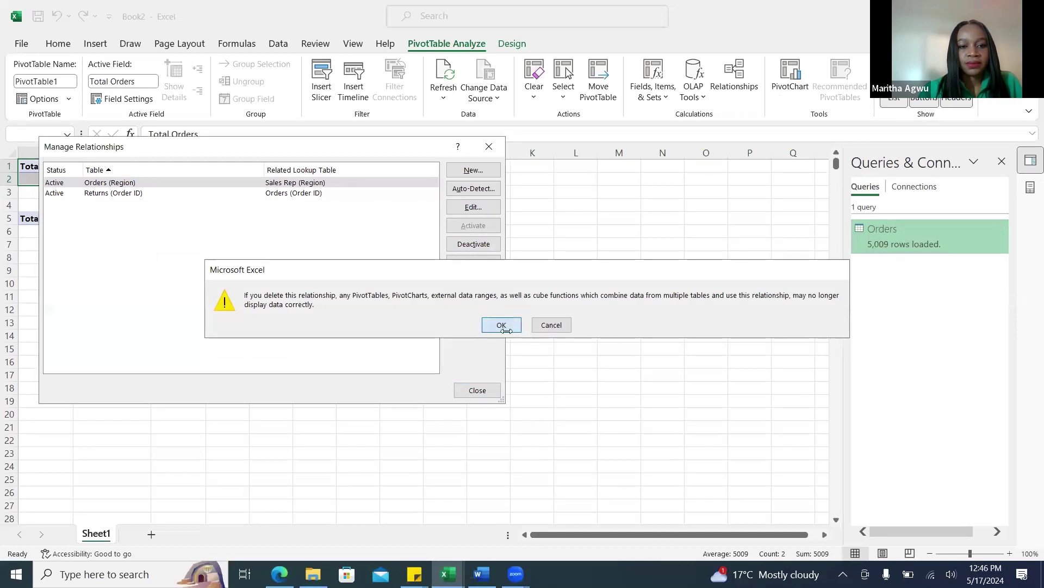
{"action": "left_click", "coordinate": [501, 325]}
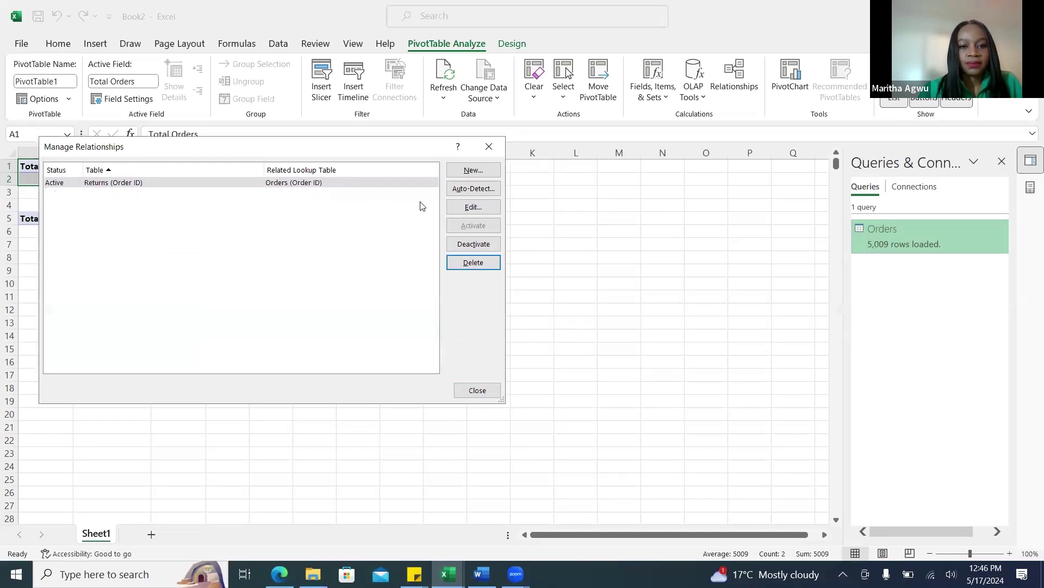
{"action": "left_click", "coordinate": [481, 264]}
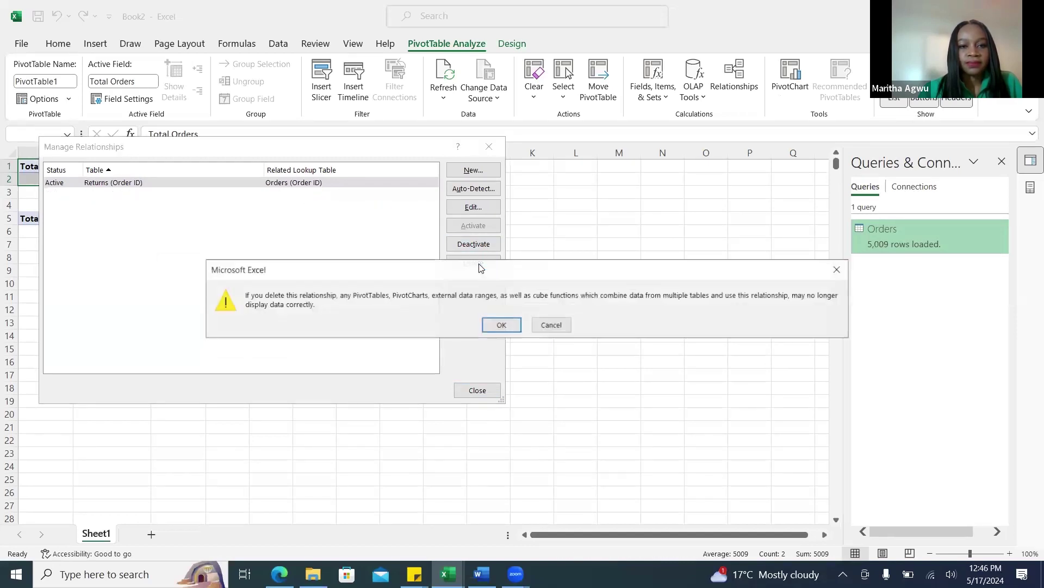
{"action": "left_click", "coordinate": [494, 325]}
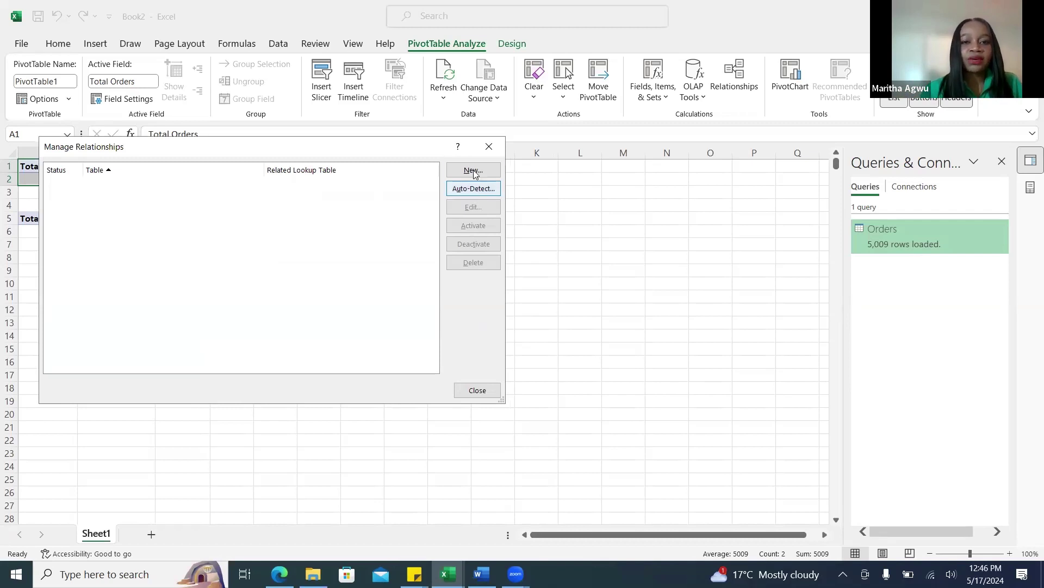
- Create a relationship between the Orders and Returns data model tables, using Order ID as the column in both
{"action": "left_click", "coordinate": [474, 170]}
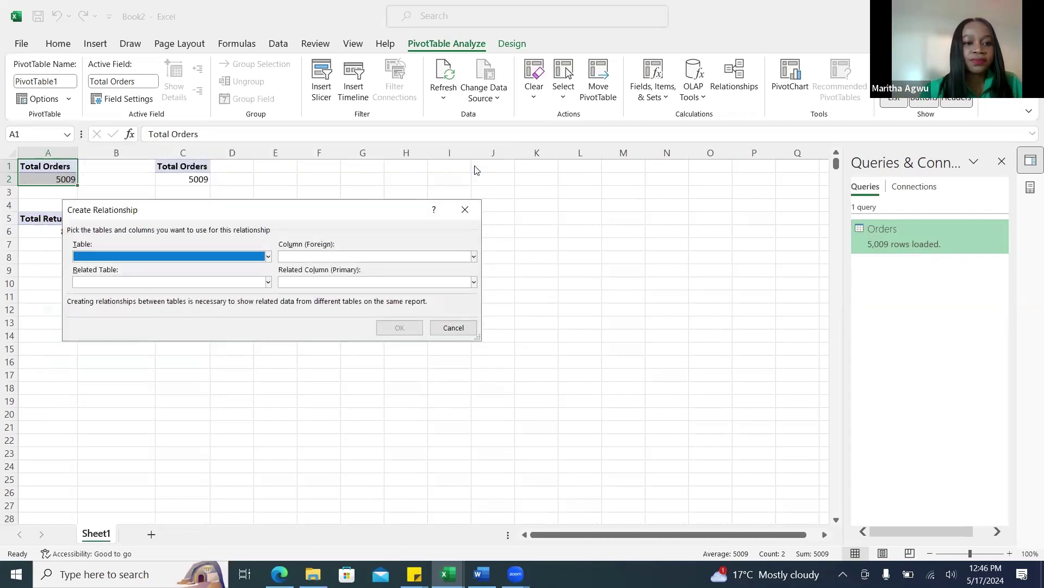
{"action": "left_click", "coordinate": [268, 256]}
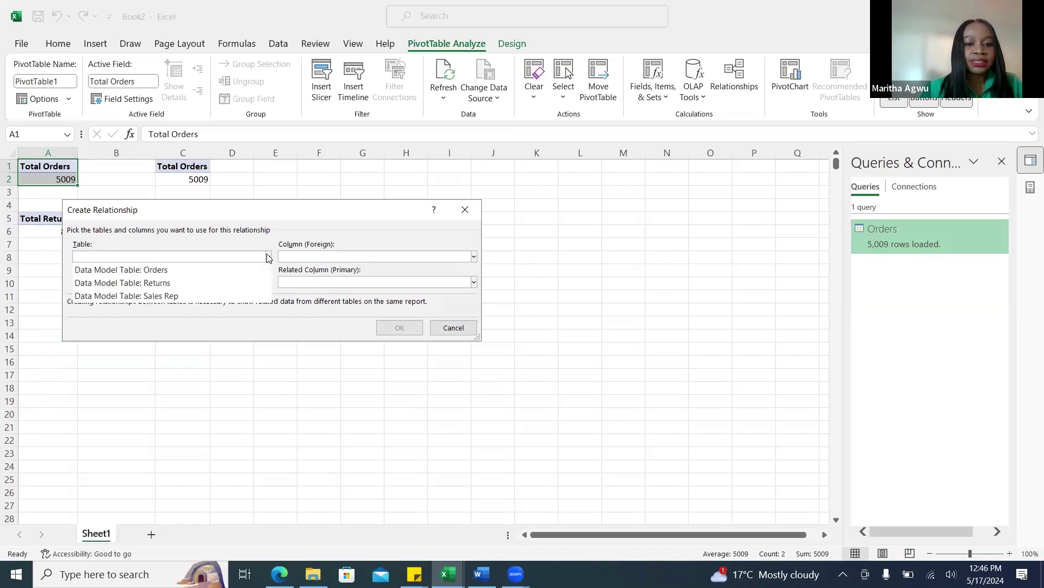
{"action": "left_click", "coordinate": [164, 270]}
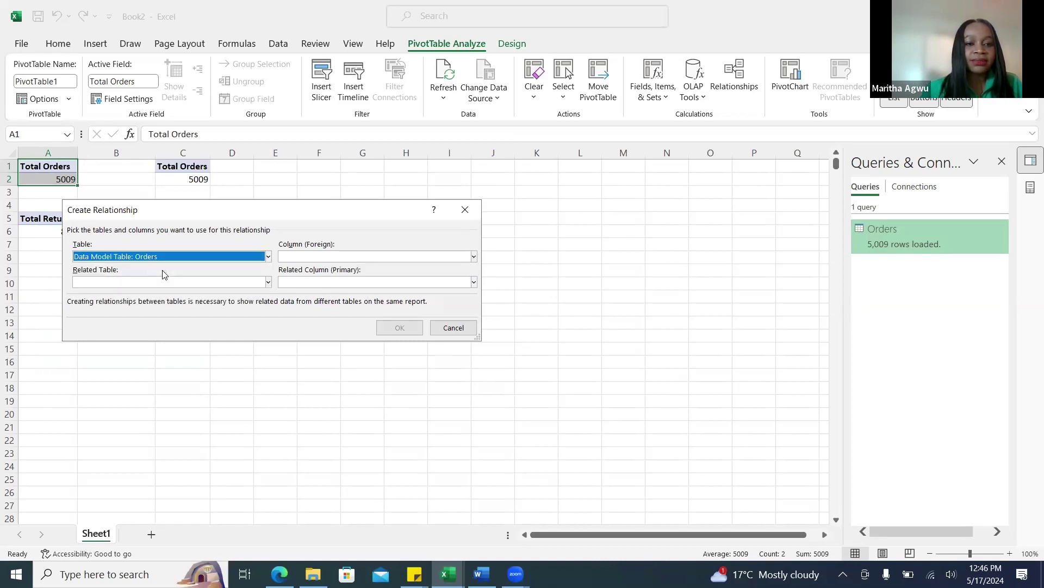
{"action": "left_click", "coordinate": [474, 256]}
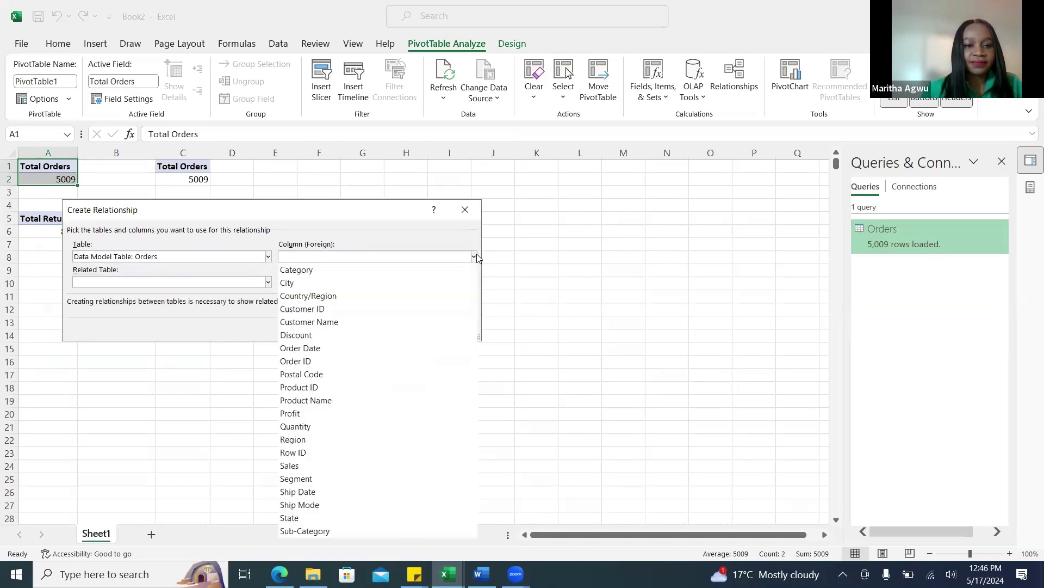
{"action": "left_click", "coordinate": [305, 362]}
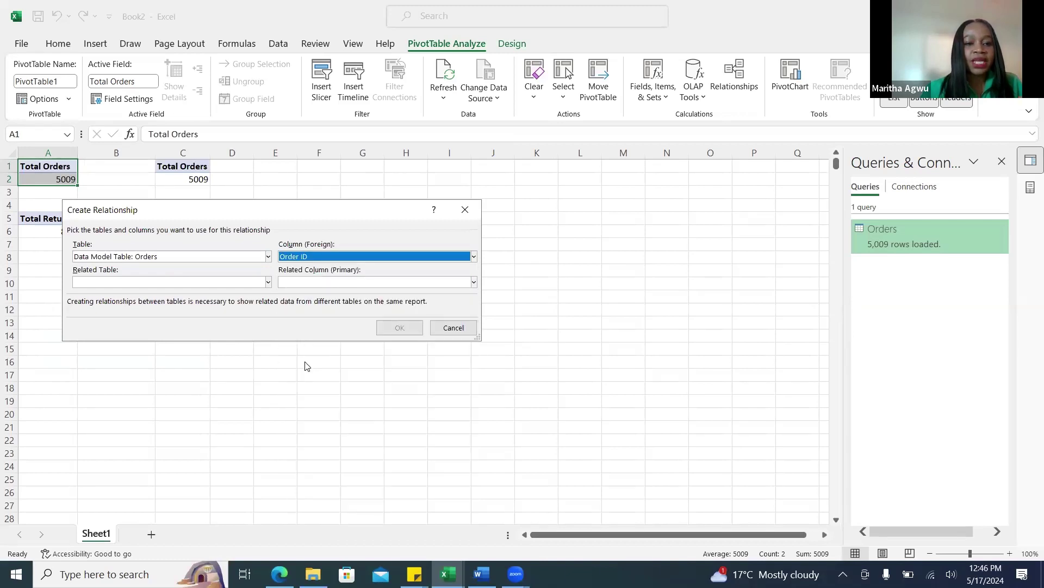
{"action": "left_click", "coordinate": [268, 282]}
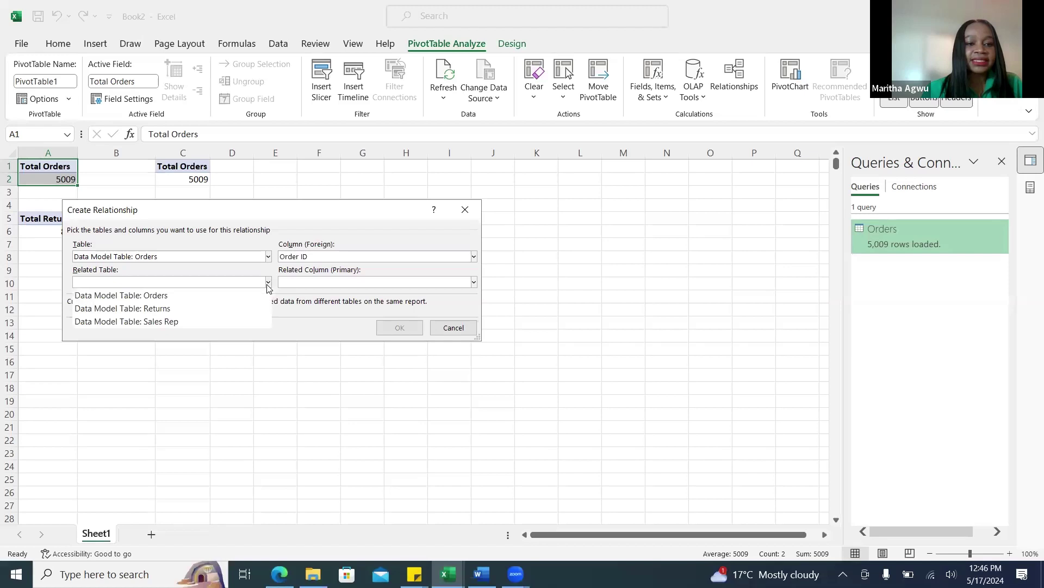
{"action": "left_click", "coordinate": [162, 313]}
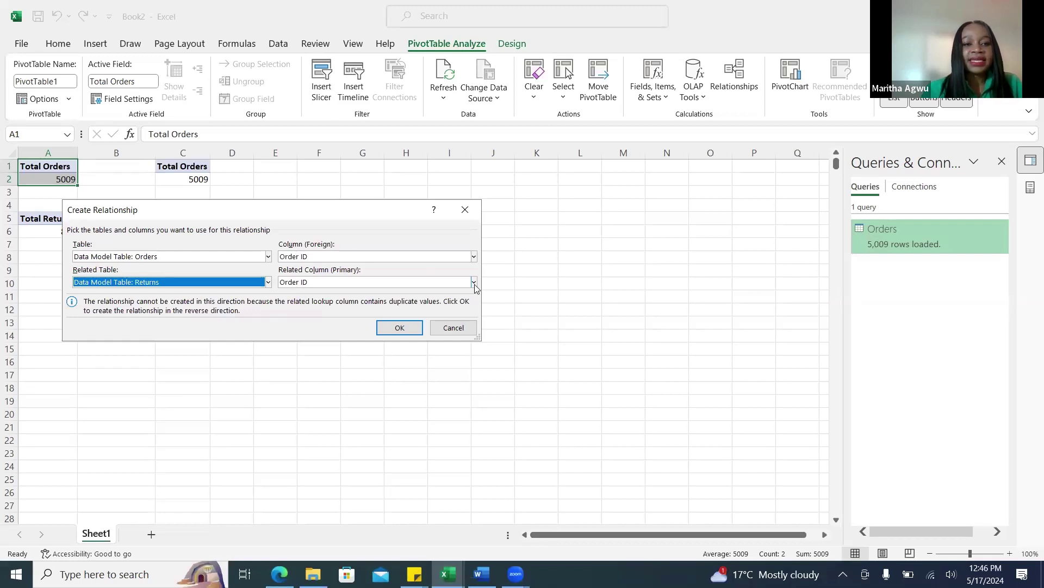
{"action": "left_click", "coordinate": [412, 333]}
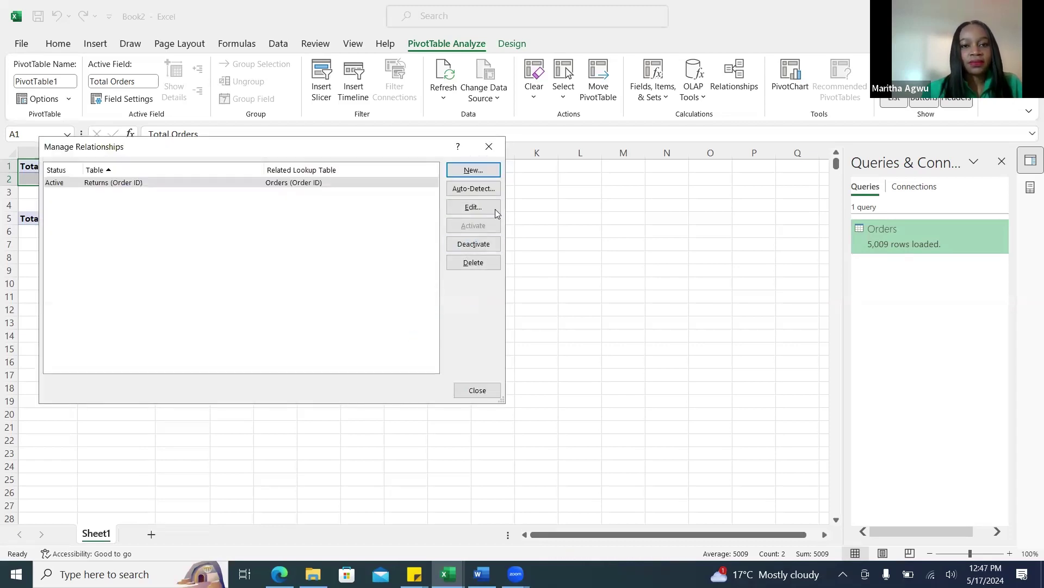
- Create a relationship between the Orders and Sales Rep data model tables, using Region as the column in both, and finish managing relationships
{"action": "left_click", "coordinate": [475, 170]}
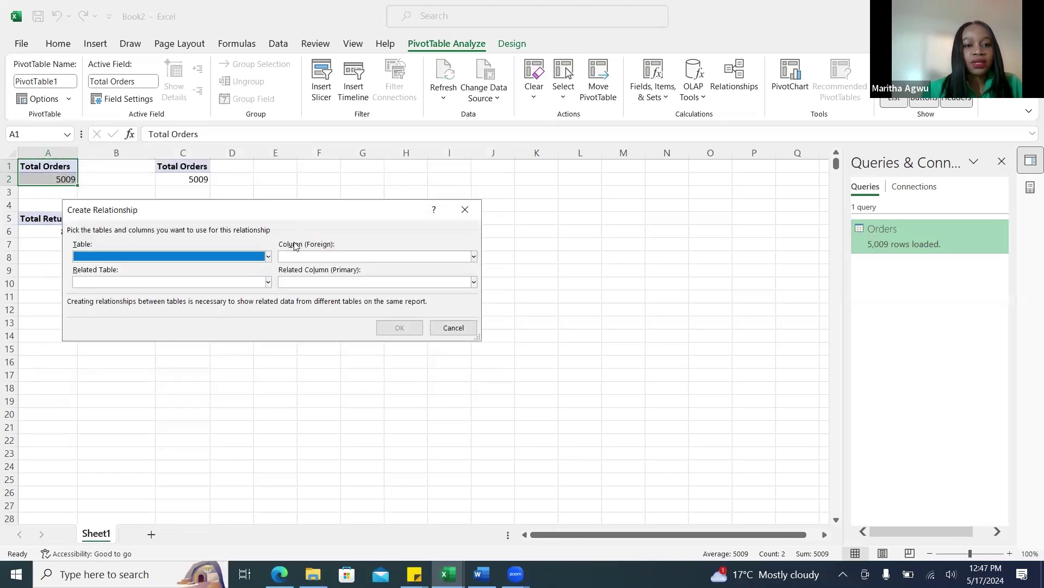
{"action": "left_click", "coordinate": [268, 256]}
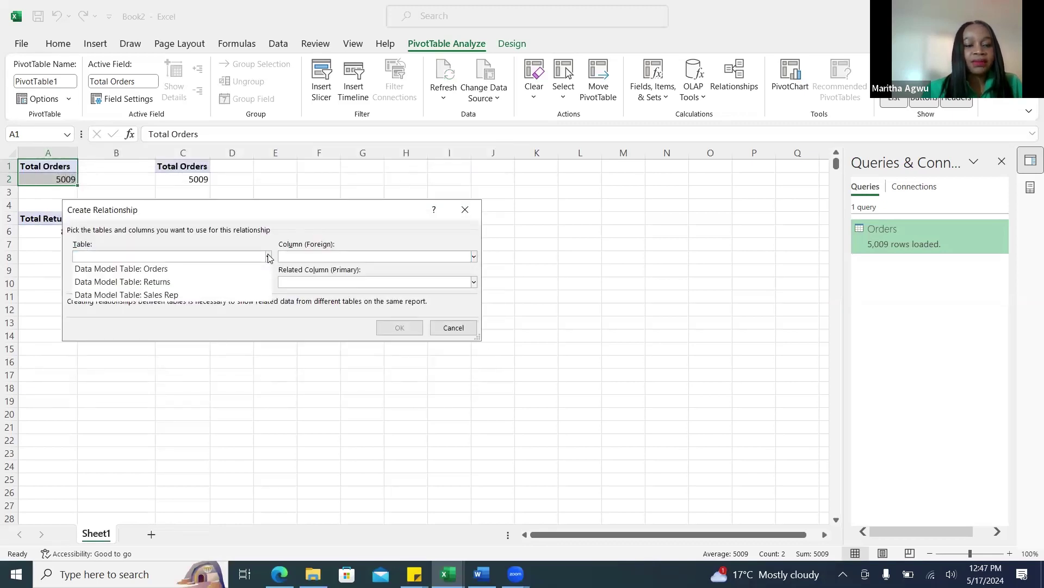
{"action": "left_click", "coordinate": [157, 269]}
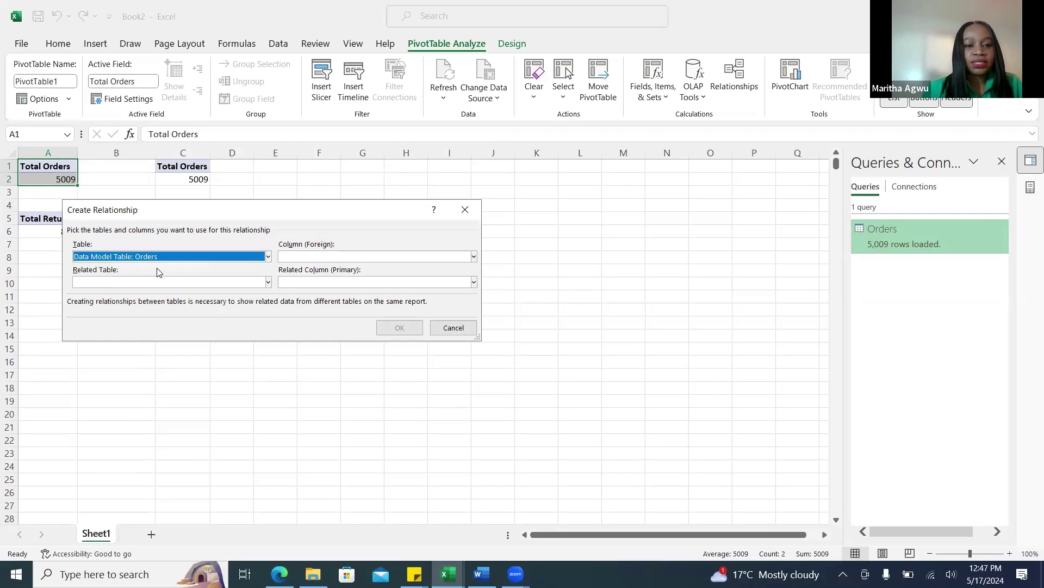
{"action": "left_click", "coordinate": [269, 282]}
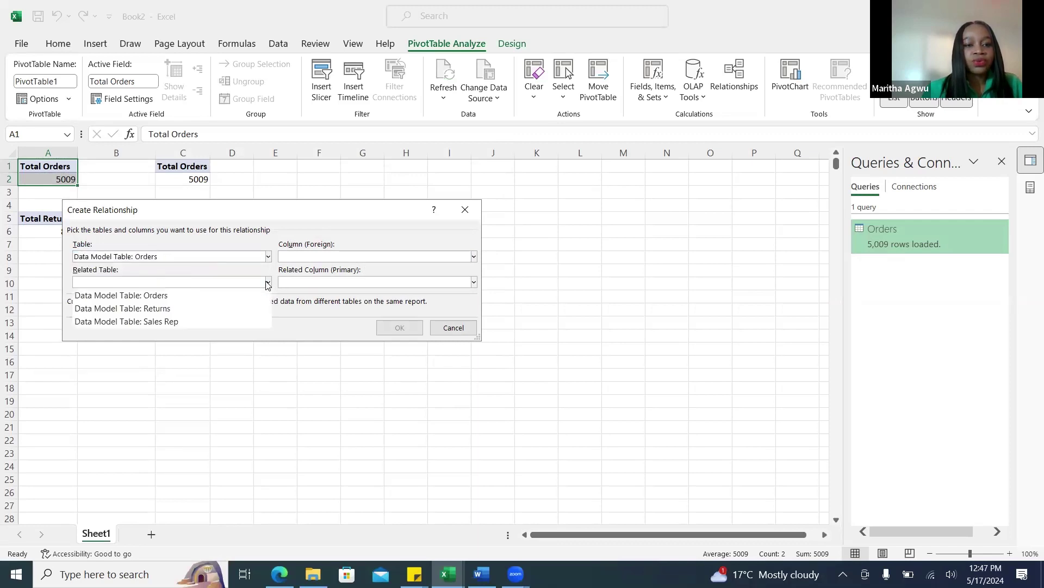
{"action": "left_click", "coordinate": [166, 322]}
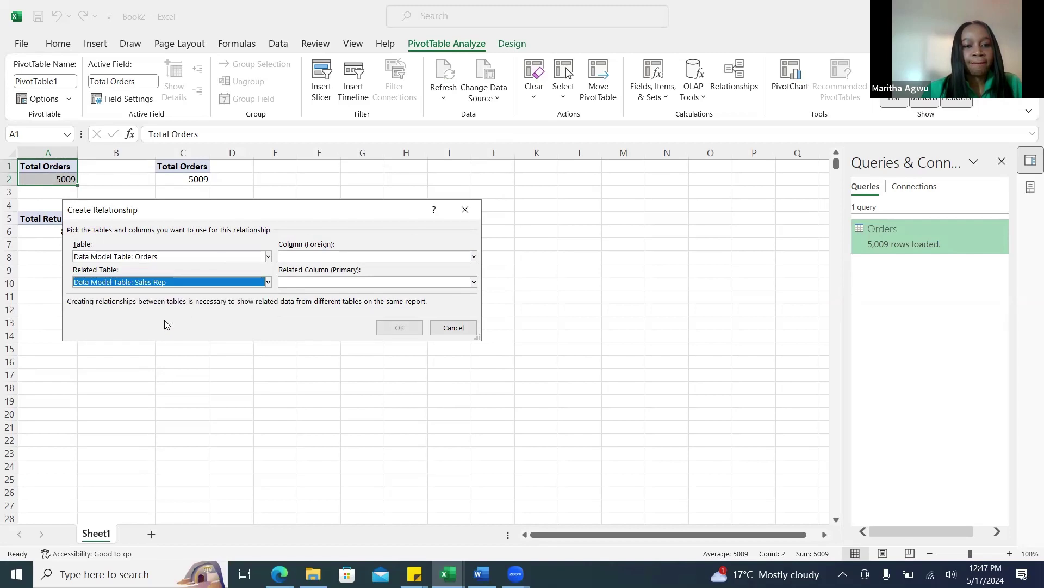
{"action": "left_click", "coordinate": [474, 257]}
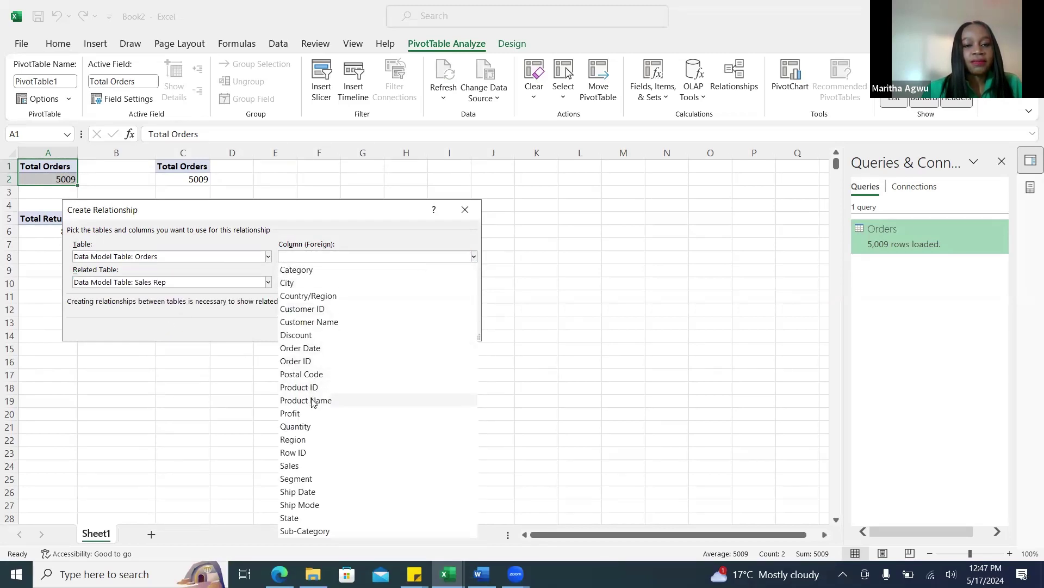
{"action": "left_click", "coordinate": [296, 440]}
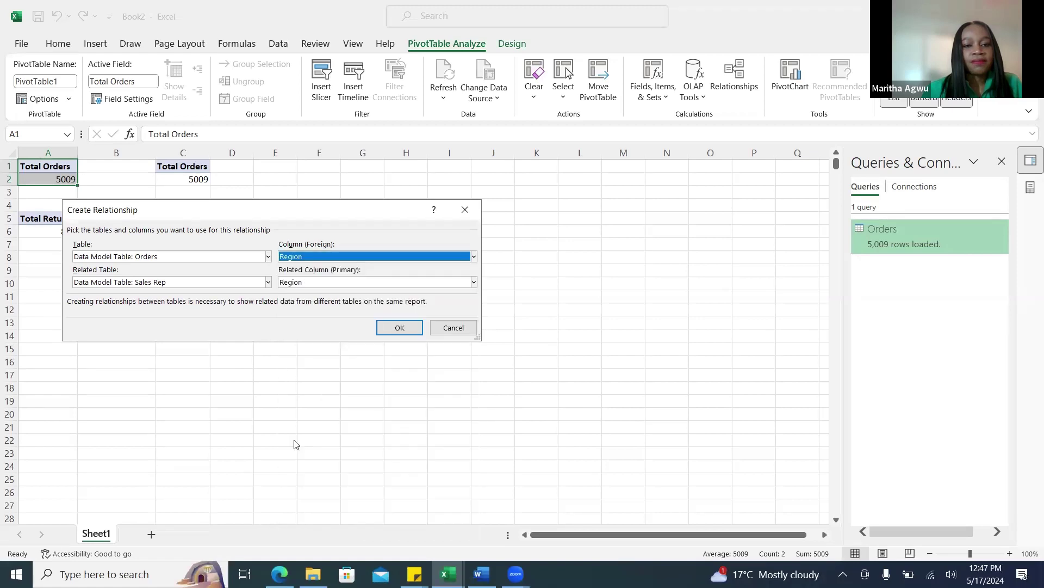
{"action": "left_click", "coordinate": [401, 328]}
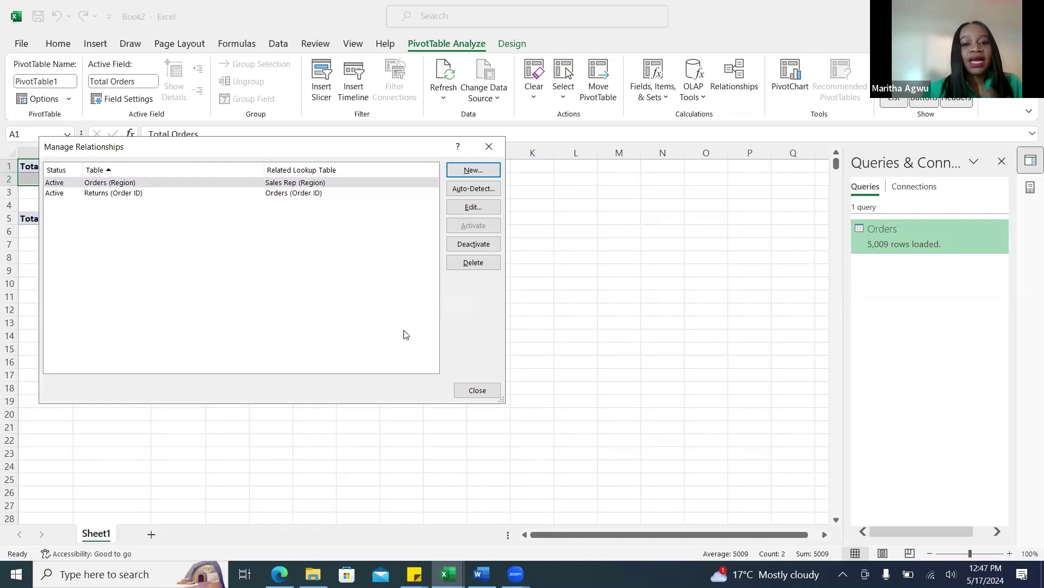
{"action": "left_click", "coordinate": [478, 390]}
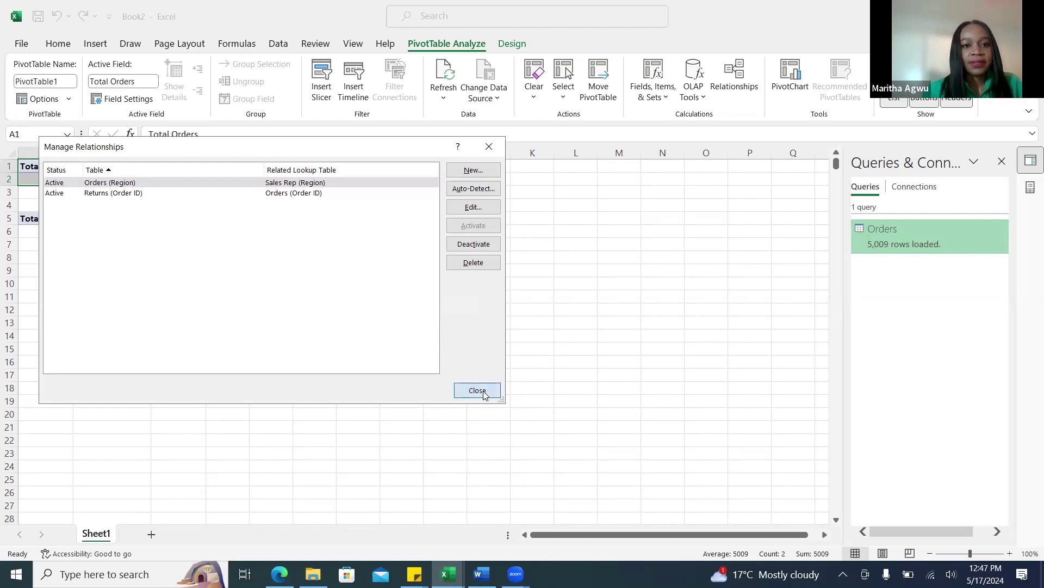
- Refresh all data connections and PivotTables in the workbook
{"action": "left_click", "coordinate": [278, 45]}
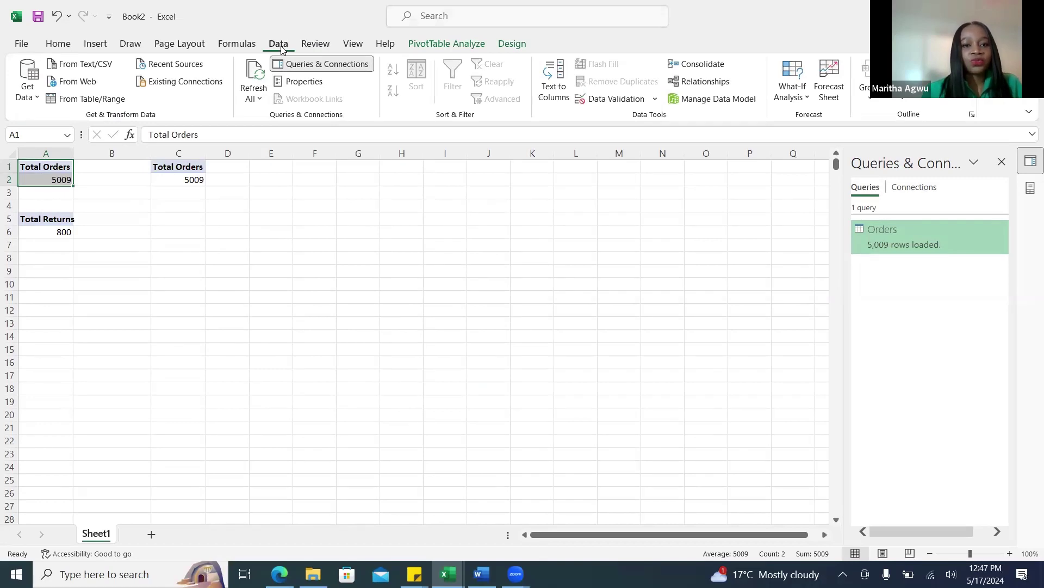
{"action": "left_click", "coordinate": [260, 104]}
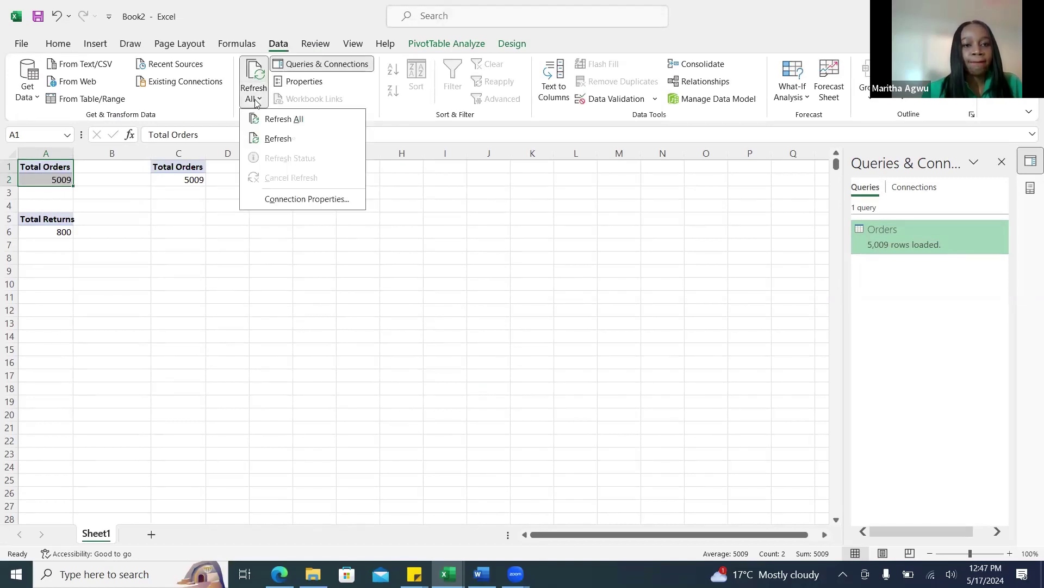
{"action": "left_click", "coordinate": [282, 120]}
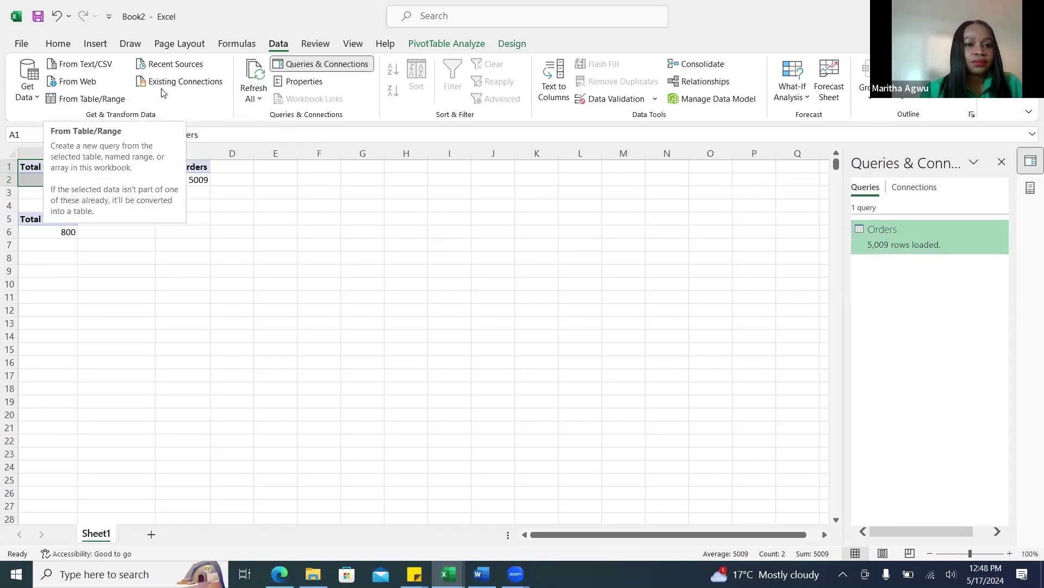
- In the Power Query Editor, add a column to the Orders query that subtracts Order Date from Ship Date in days
{"action": "left_click", "coordinate": [33, 93]}
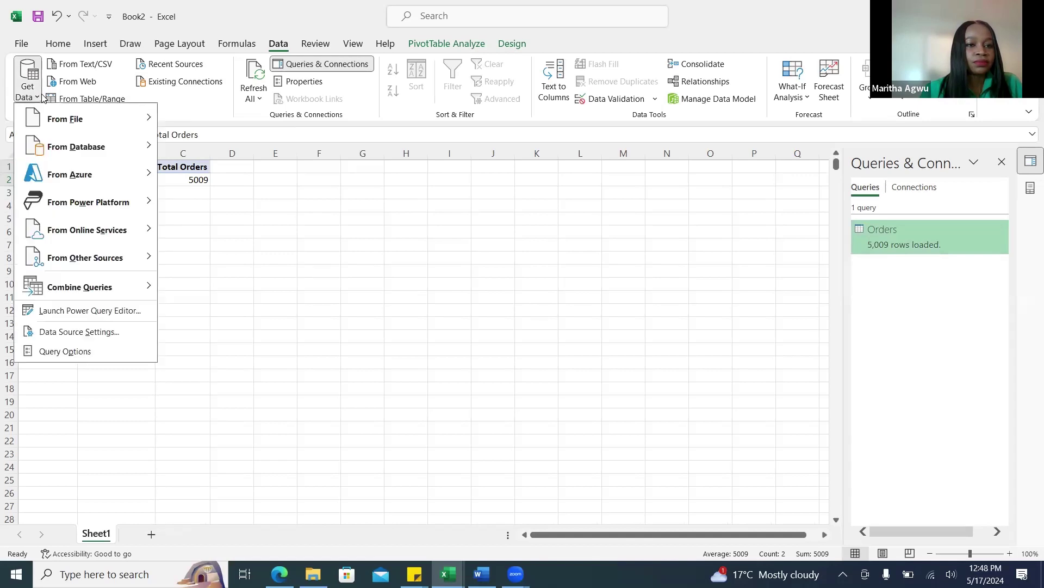
{"action": "left_click", "coordinate": [77, 313]}
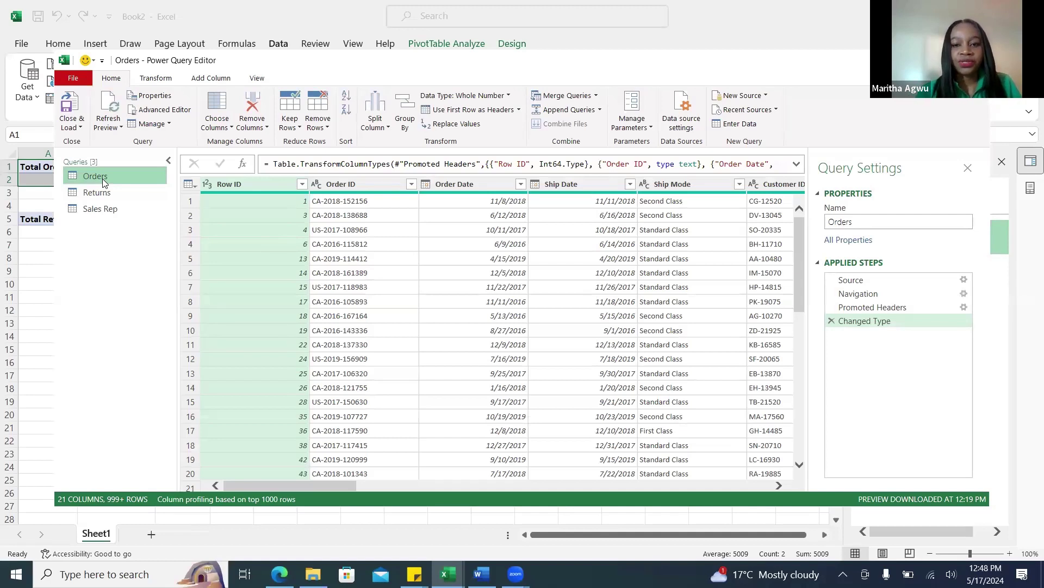
{"action": "left_click", "coordinate": [210, 79]}
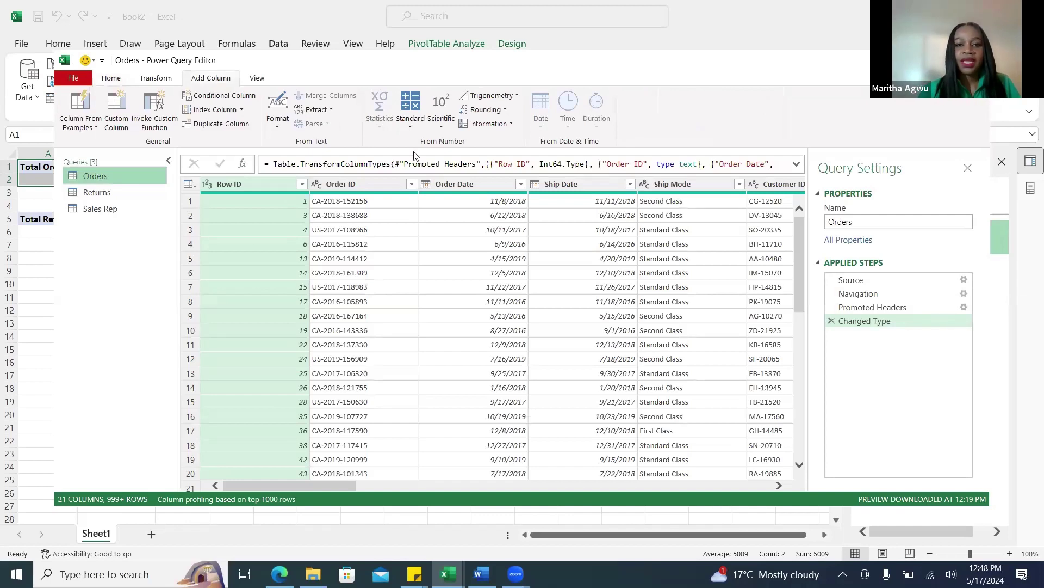
{"action": "left_click", "coordinate": [563, 183]}
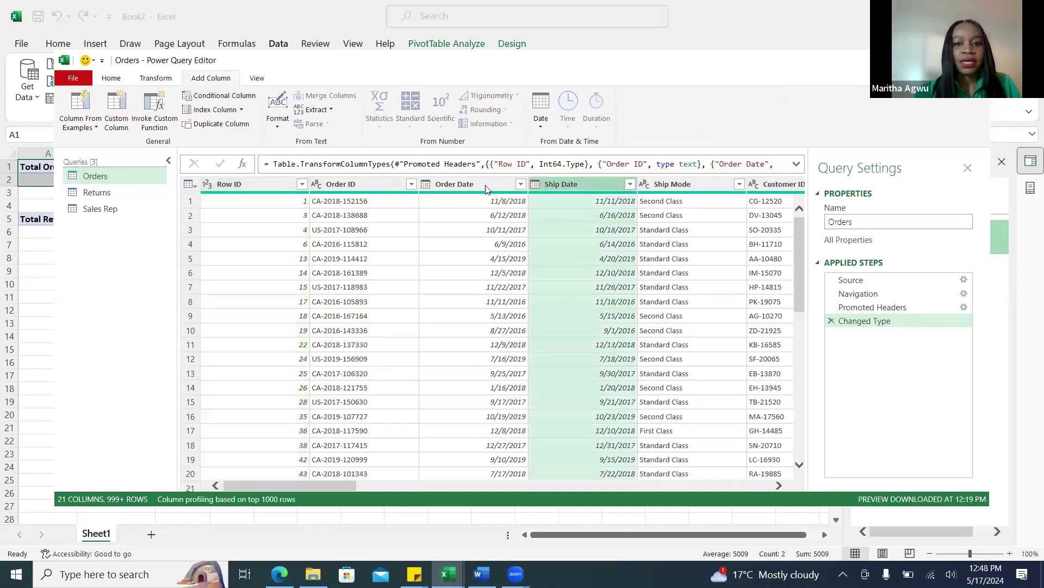
{"action": "left_click", "coordinate": [469, 185], "text": "ctrl"}
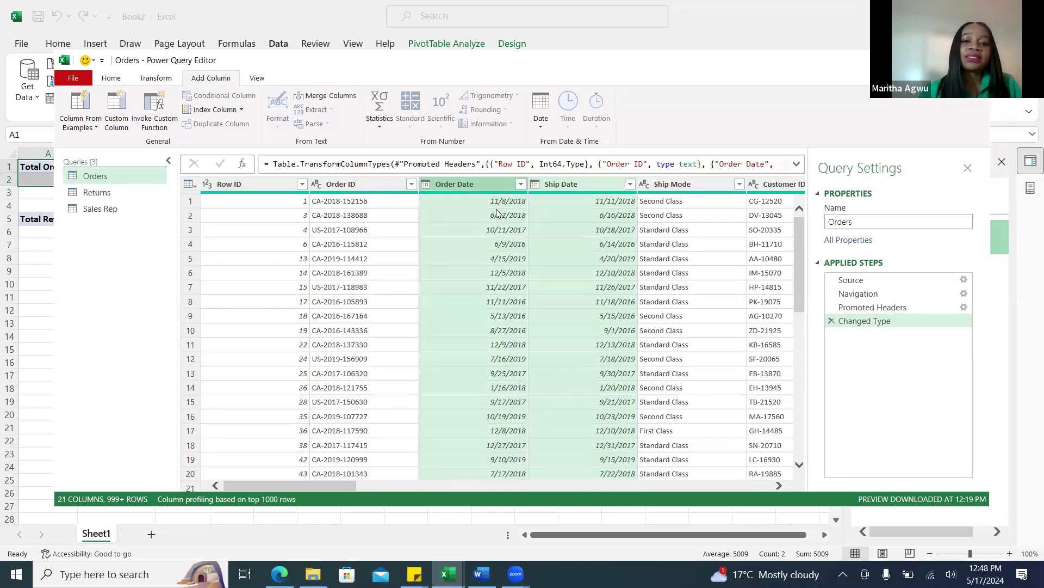
{"action": "left_click", "coordinate": [542, 128]}
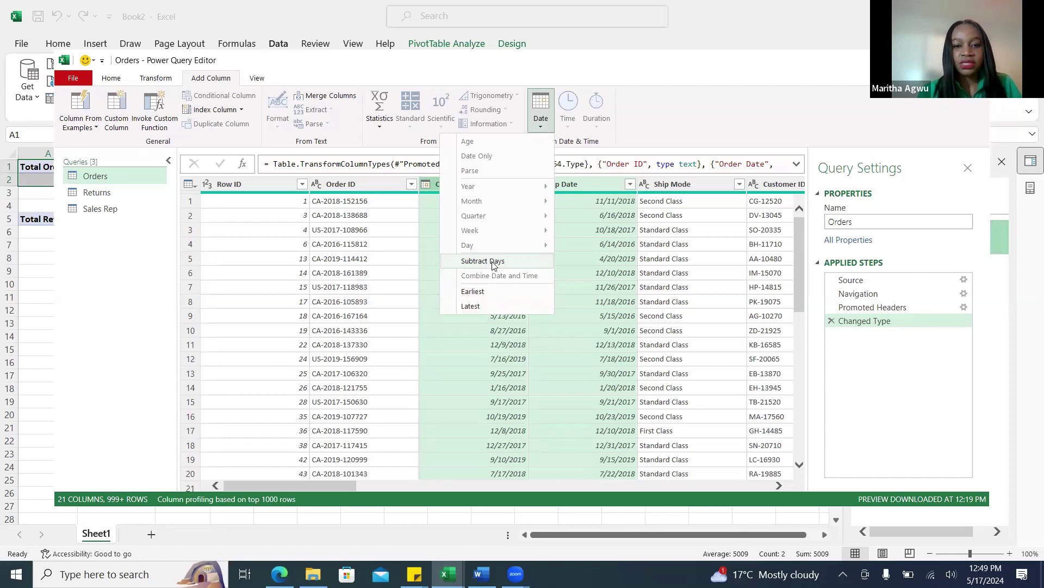
{"action": "left_click", "coordinate": [495, 262]}
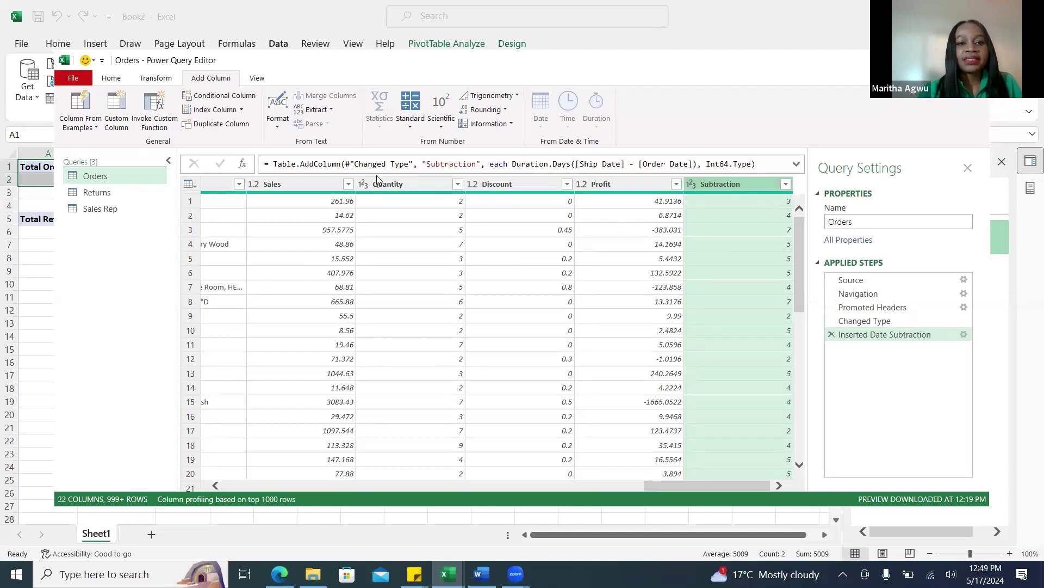
- Examine the formula of the inserted date subtraction, especially its Duration.Days part
{"action": "left_click", "coordinate": [270, 163]}
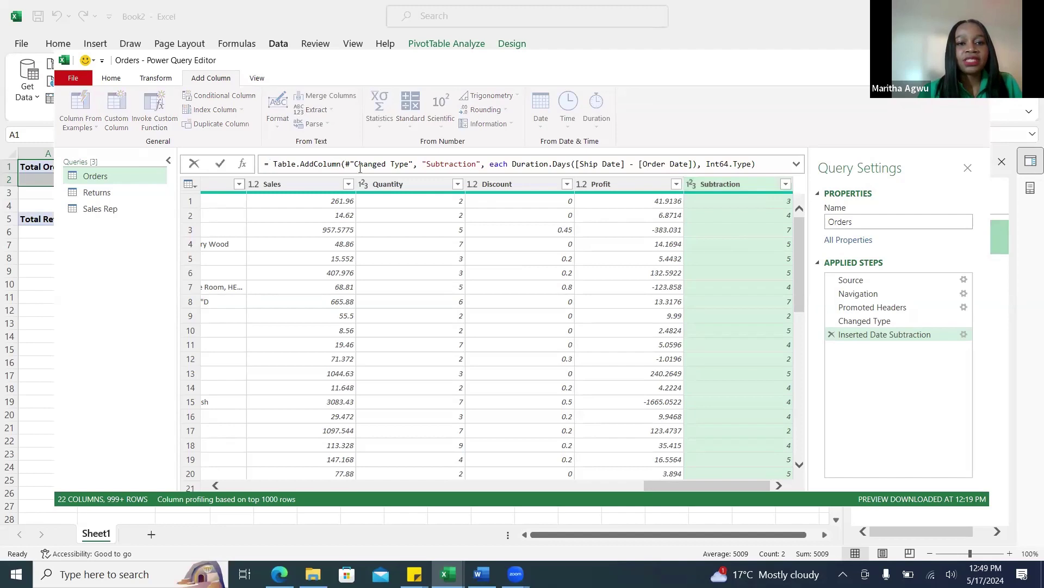
{"action": "key", "text": "ctrl+a"}
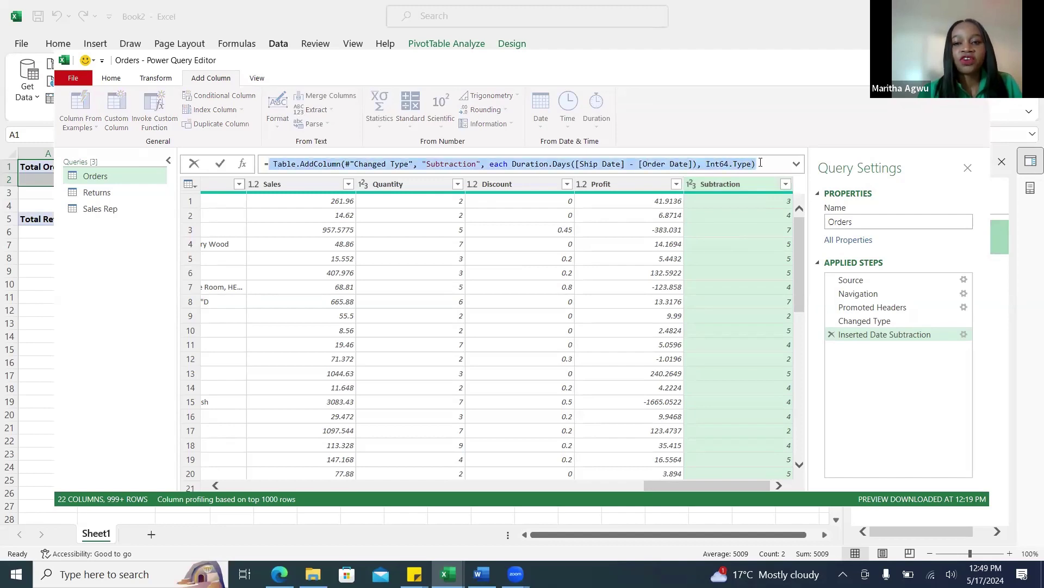
{"action": "left_click", "coordinate": [514, 165]}
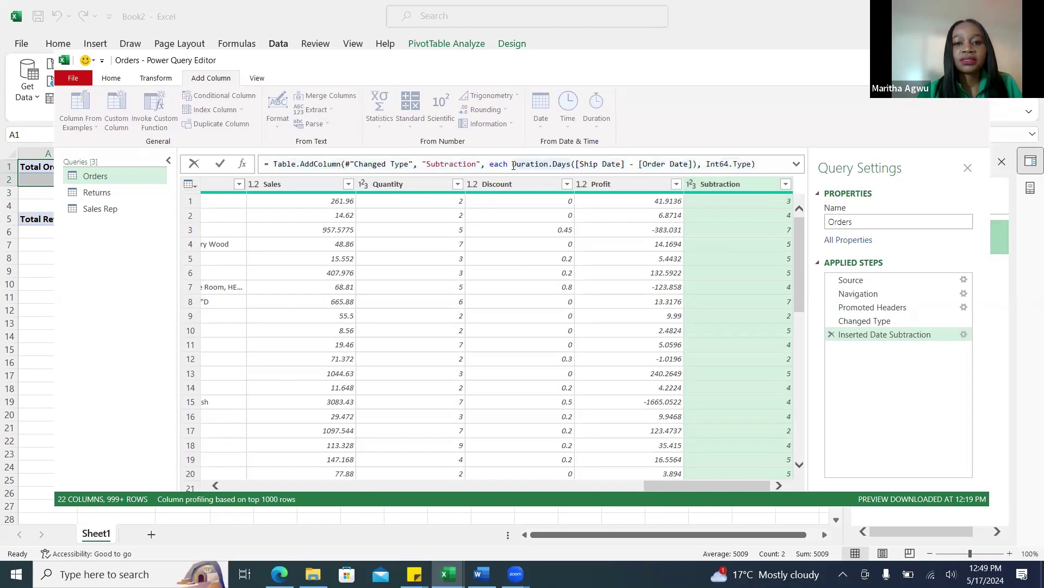
{"action": "double_click", "coordinate": [566, 165]}
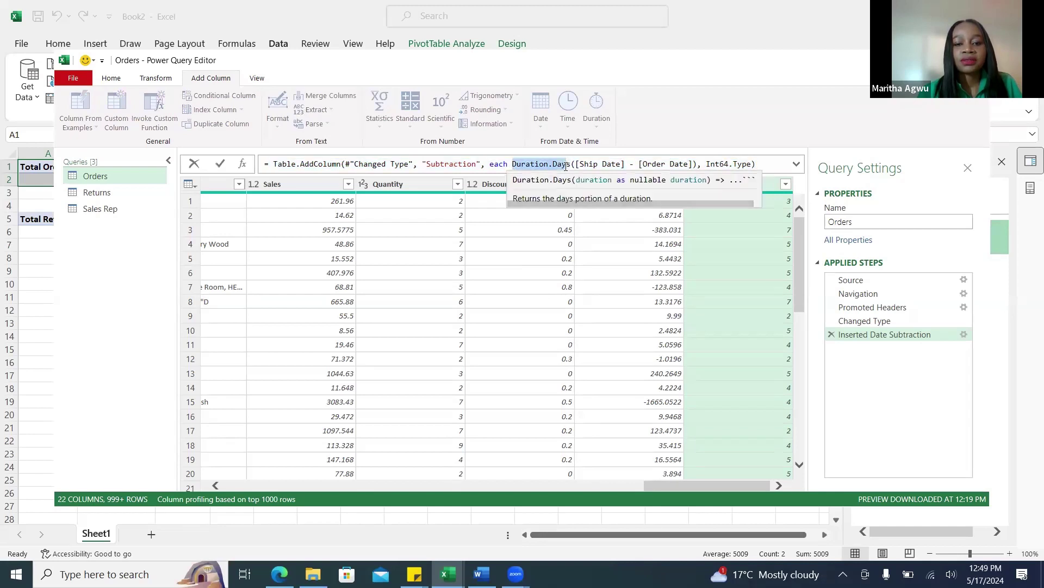
{"action": "left_click", "coordinate": [513, 163]}
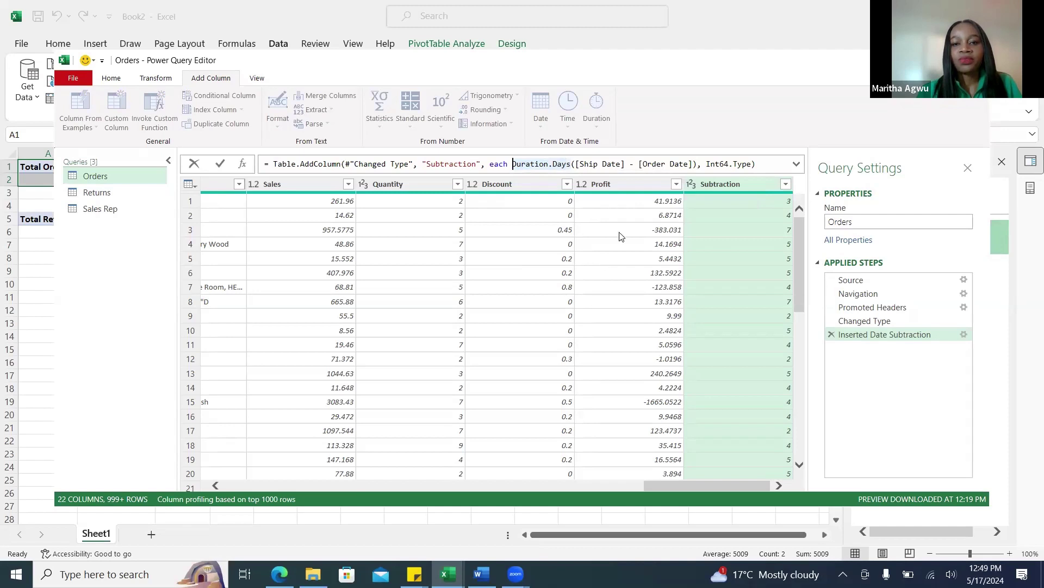
- Rename the Subtraction column of the Orders query as Shipping Days
{"action": "double_click", "coordinate": [731, 186]}
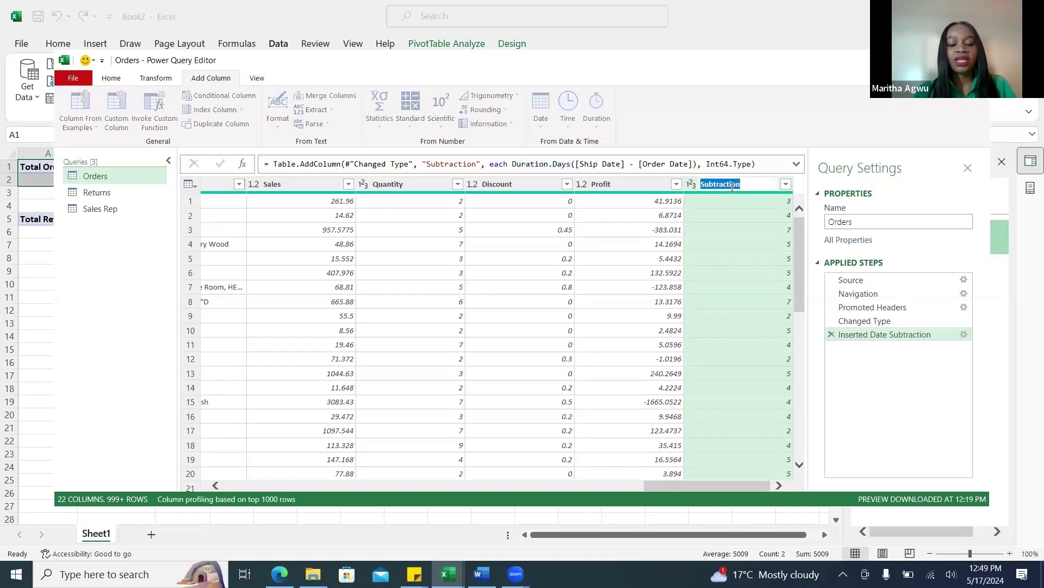
{"action": "type", "text": "Shipp"}
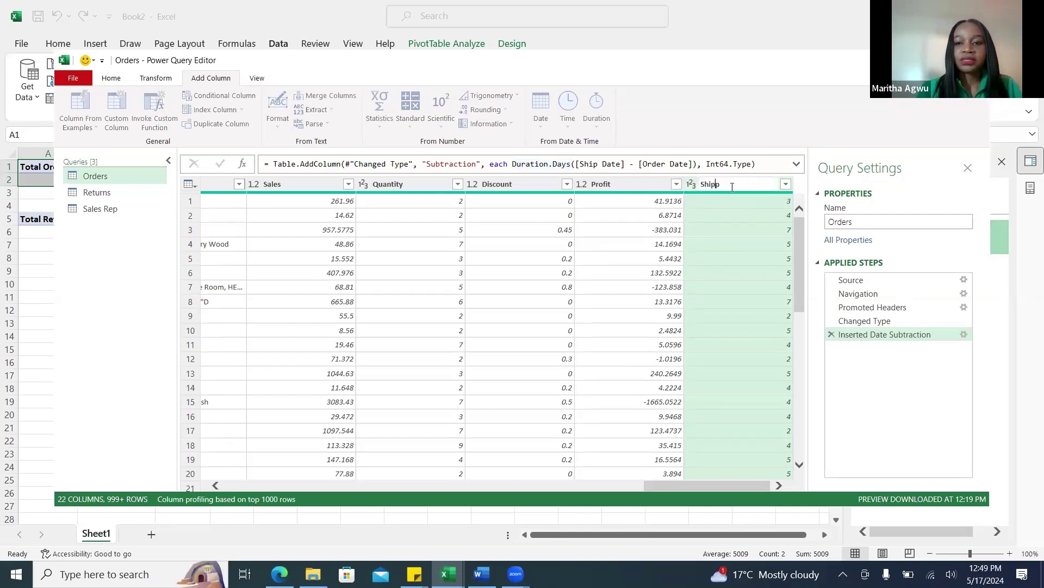
{"action": "type", "text": "ing"}
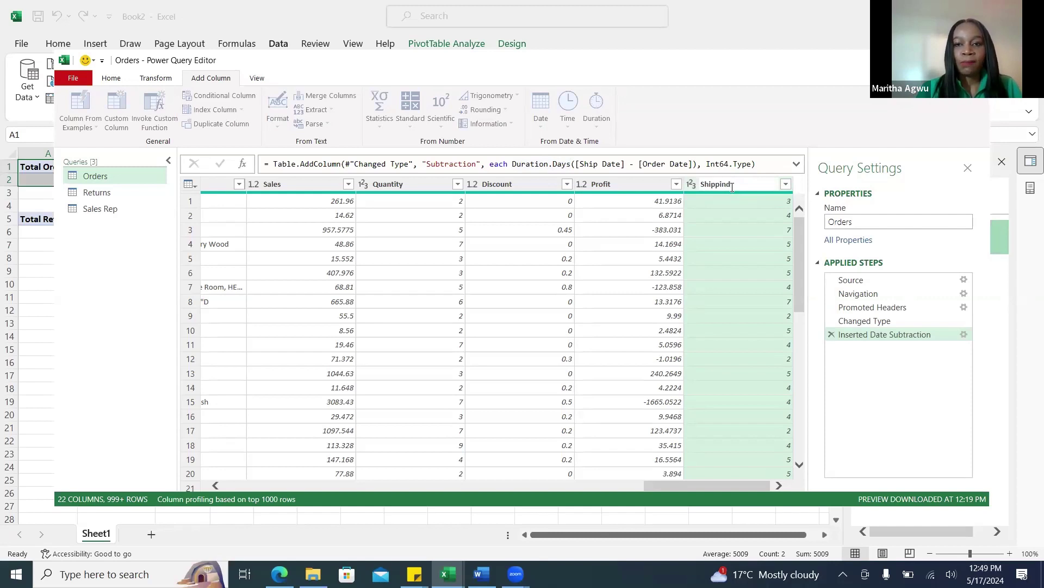
{"action": "key", "text": "BackSpace"}
{"action": "type", "text": "g Days"}
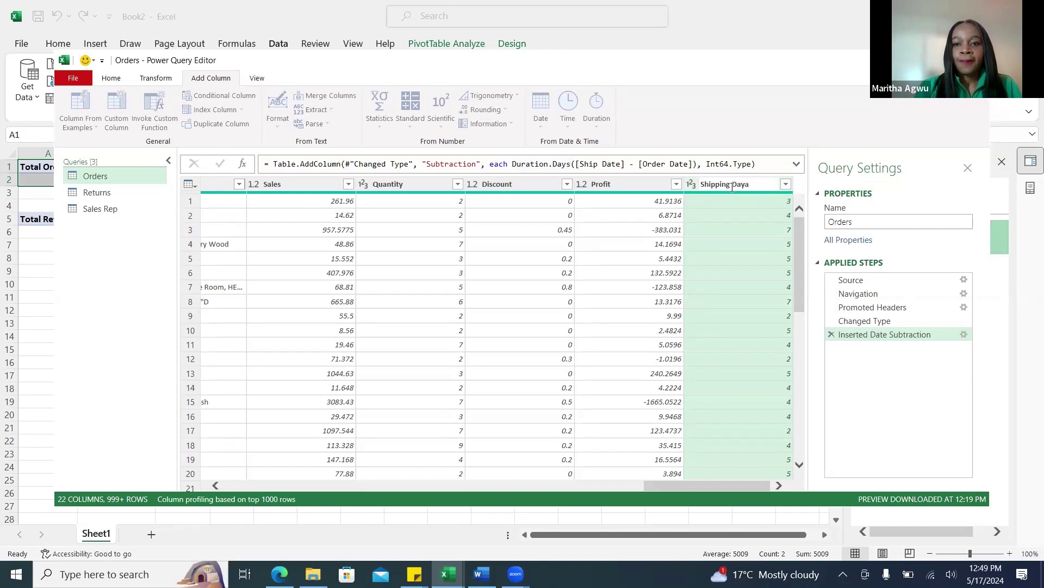
{"action": "key", "text": "BackSpace"}
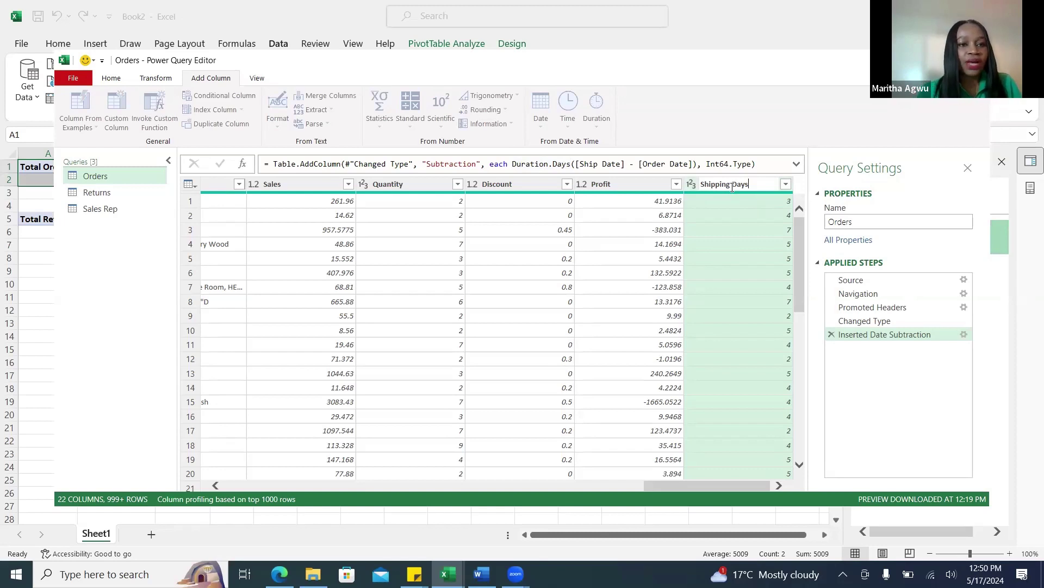
{"action": "key", "text": "Return"}
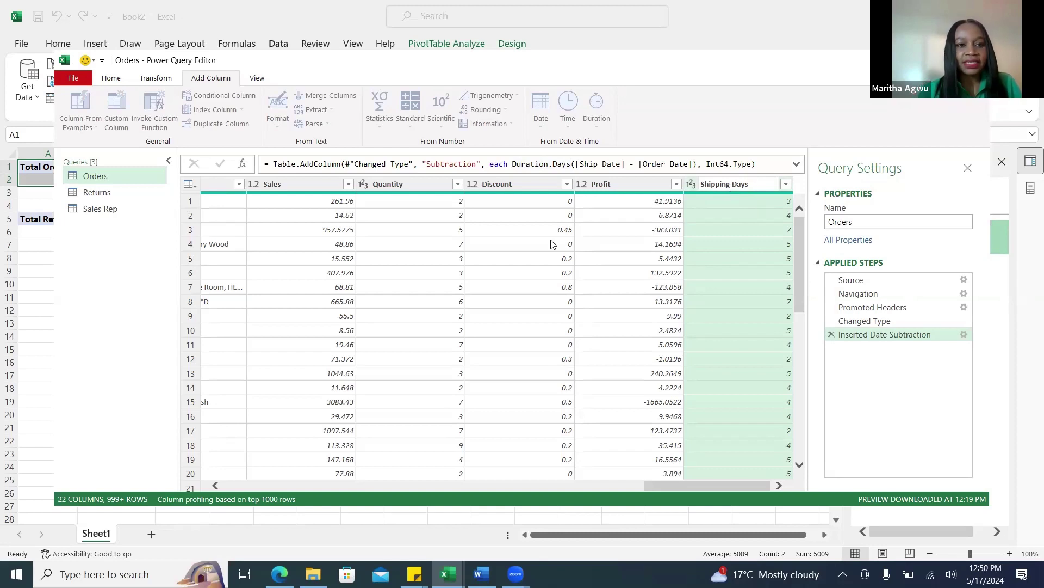
- Close the Power Query Editor and load the changed Orders query, then refresh the Total Orders PivotTable in column A and select its value cell
{"action": "left_click", "coordinate": [84, 82]}
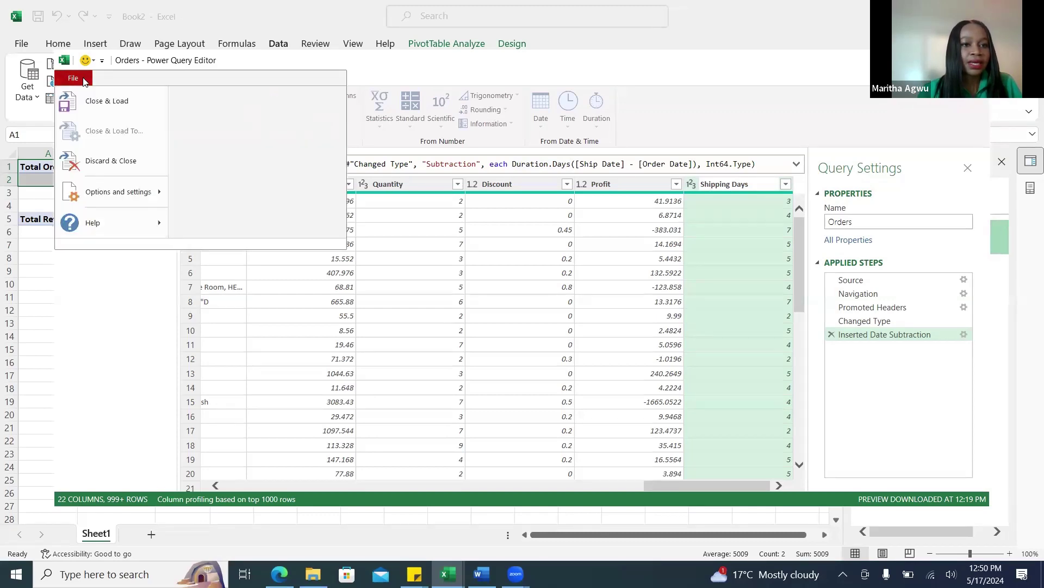
{"action": "left_click", "coordinate": [107, 102]}
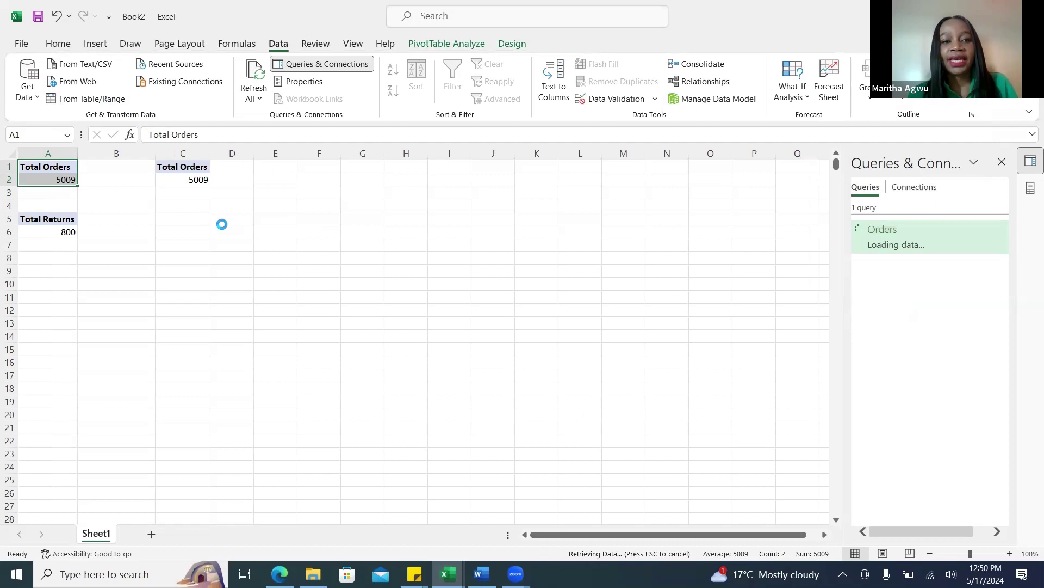
{"action": "left_click", "coordinate": [260, 99]}
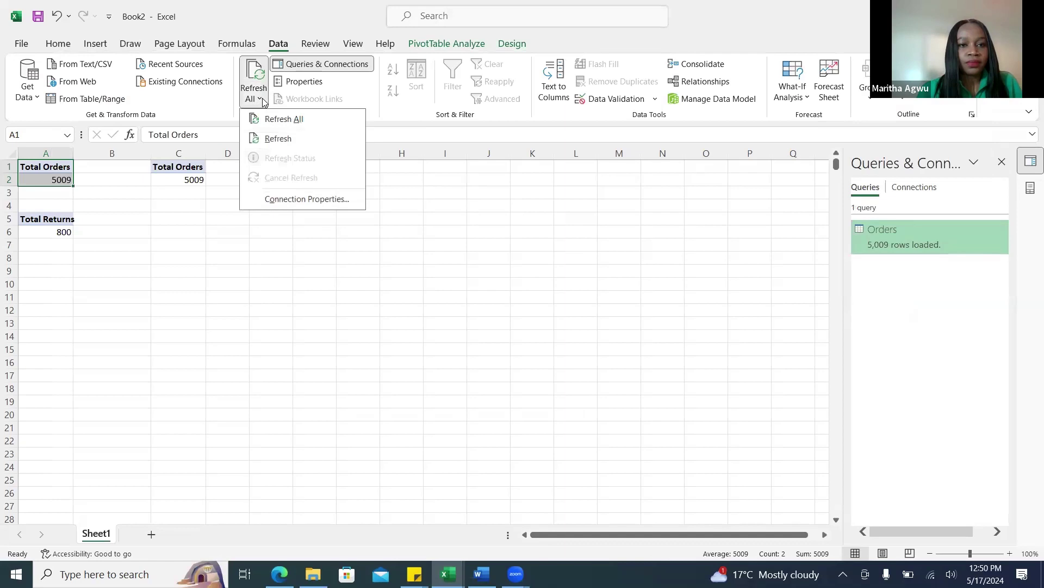
{"action": "left_click", "coordinate": [275, 143]}
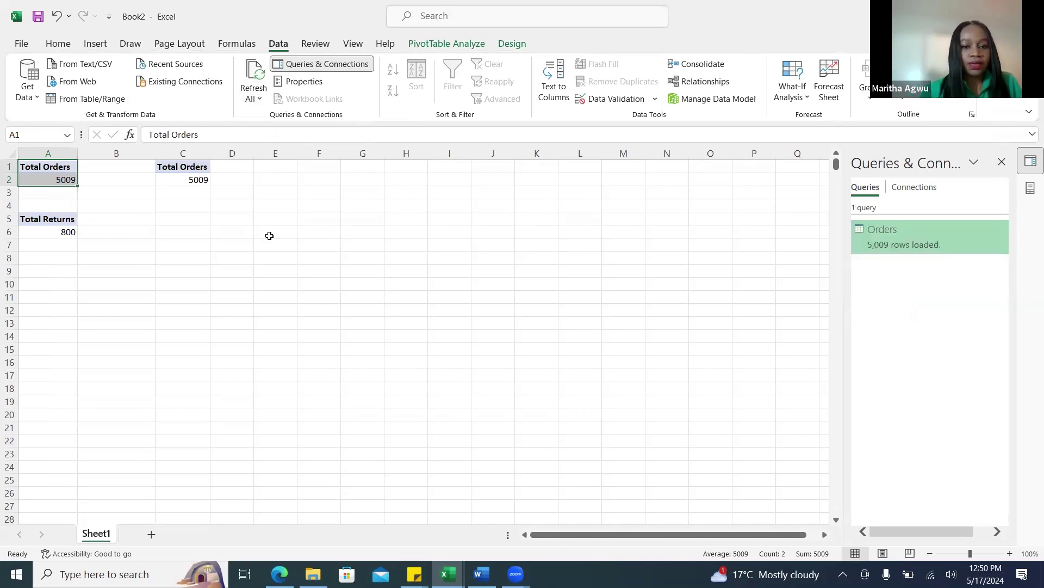
{"action": "left_click", "coordinate": [114, 194]}
{"action": "left_click", "coordinate": [65, 178]}
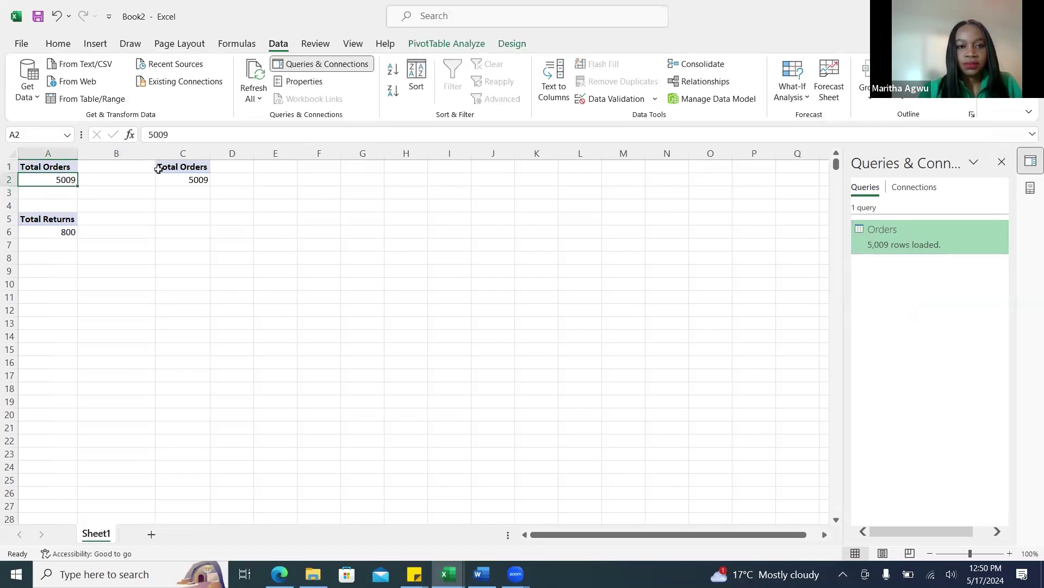
- Close the Queries & Connections list and expand the Returns table among the Total Returns PivotTable's fields
{"action": "left_click", "coordinate": [60, 166]}
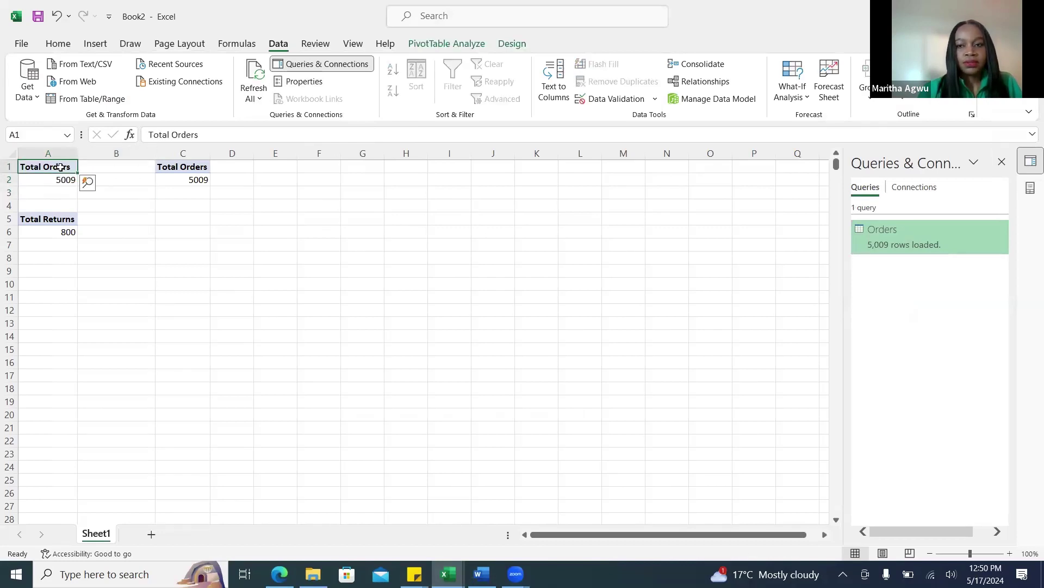
{"action": "left_click", "coordinate": [1002, 163]}
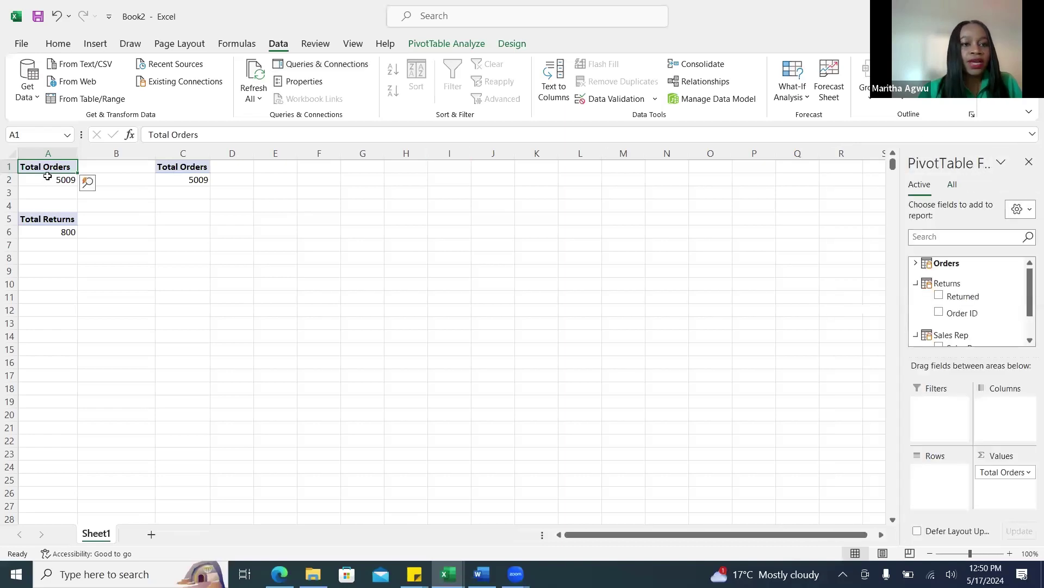
{"action": "left_click", "coordinate": [54, 217]}
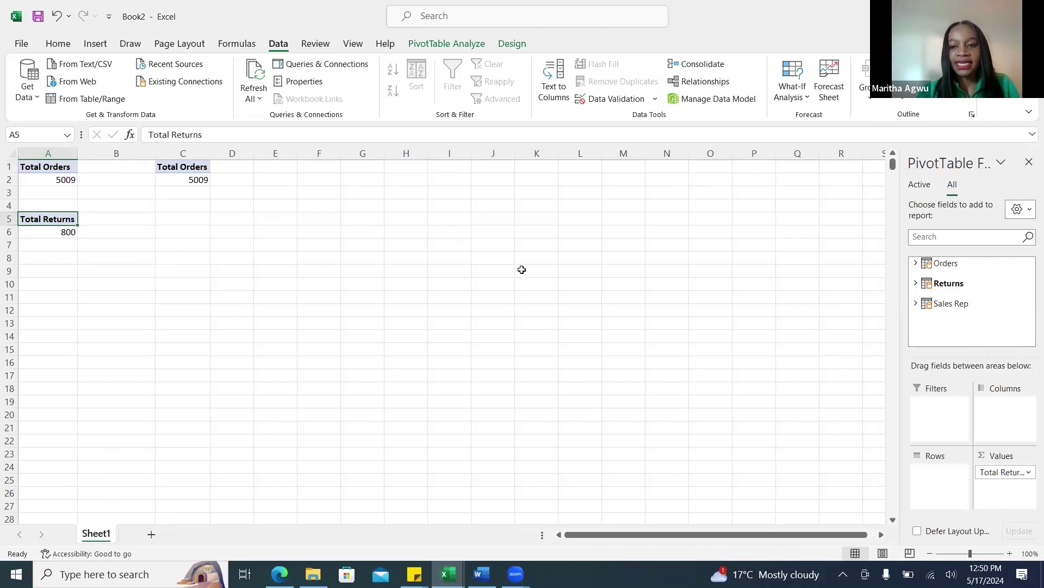
{"action": "left_click", "coordinate": [915, 284]}
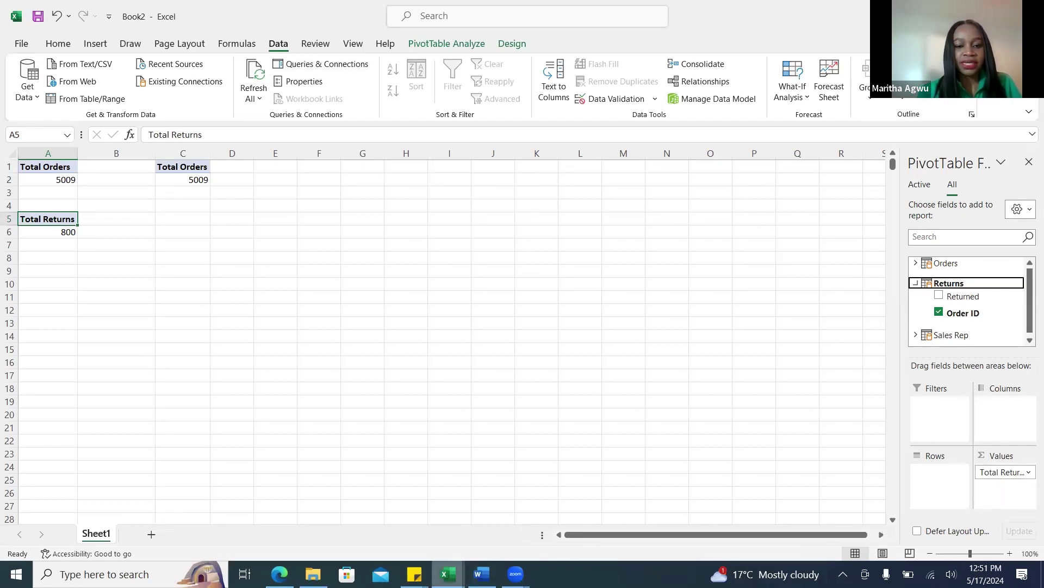
- Check the Key Metrics list in the Excel Training- Order Analysis workbook and the Order Analysis Word document, and return to the Book2 workbook
{"action": "mouse_move", "coordinate": [448, 574]}
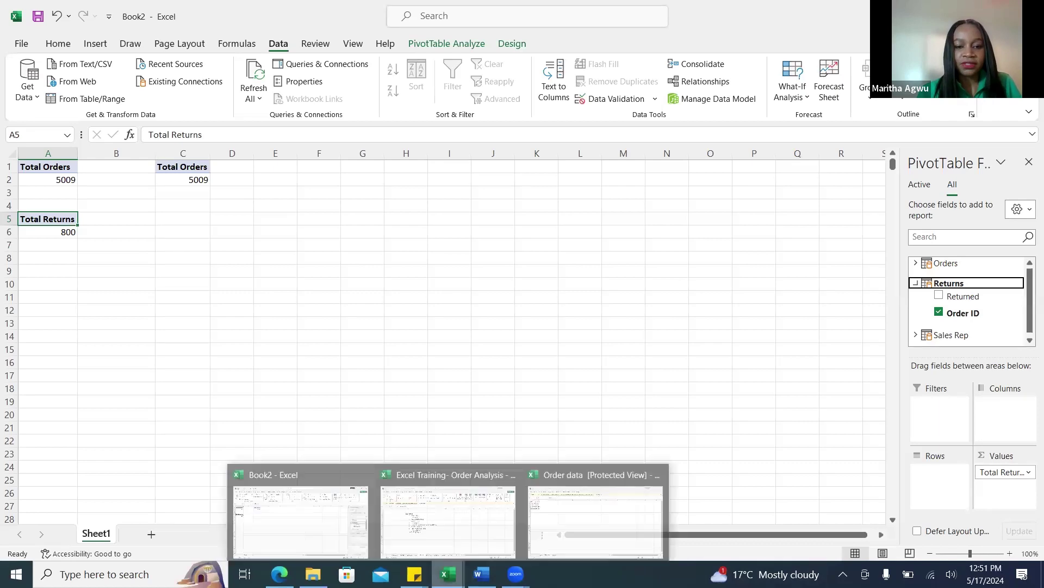
{"action": "left_click", "coordinate": [436, 531]}
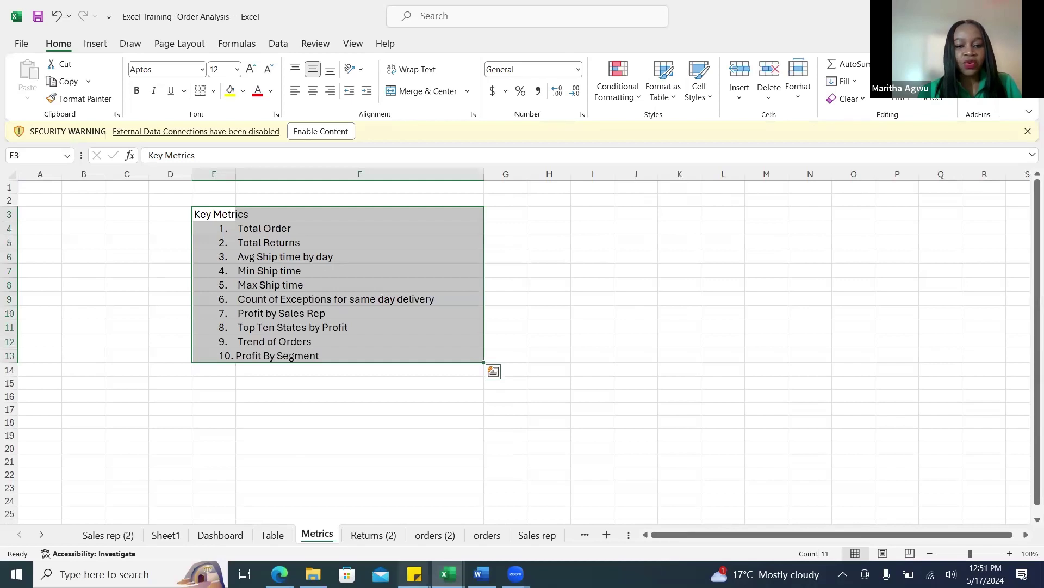
{"action": "left_click", "coordinate": [482, 574]}
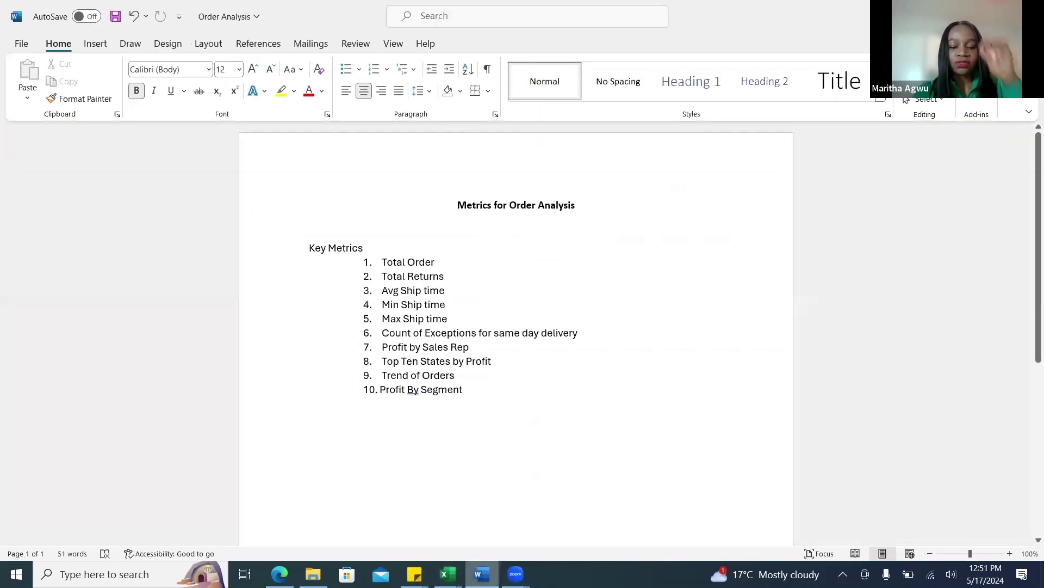
{"action": "left_click", "coordinate": [448, 574]}
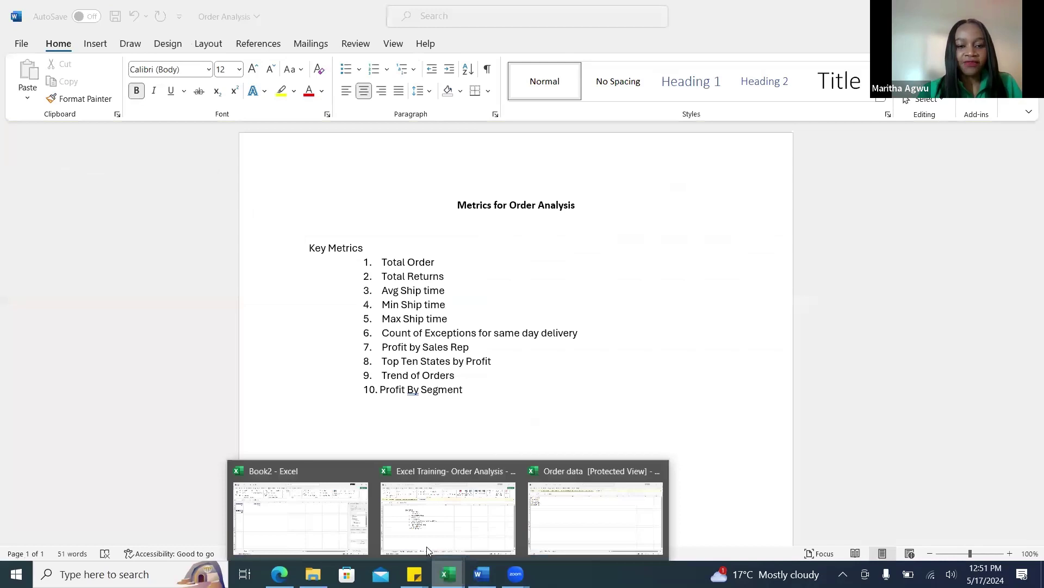
{"action": "left_click", "coordinate": [311, 527]}
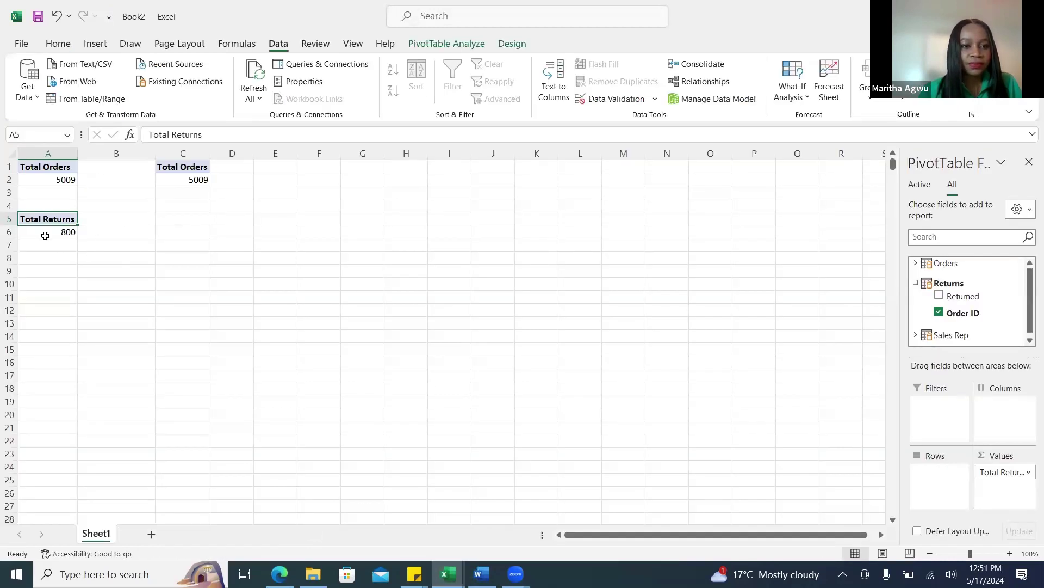
- Copy the Total Returns PivotTable in A5:A6 and select cell A9 as the destination
{"action": "left_click", "coordinate": [112, 221]}
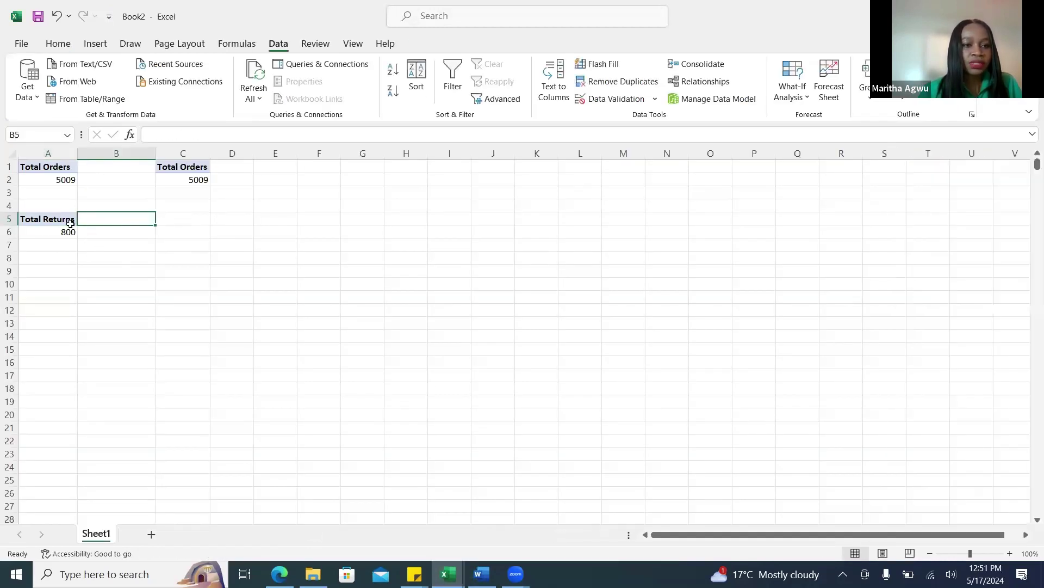
{"action": "left_click_drag", "start_coordinate": [51, 218], "coordinate": [48, 238]}
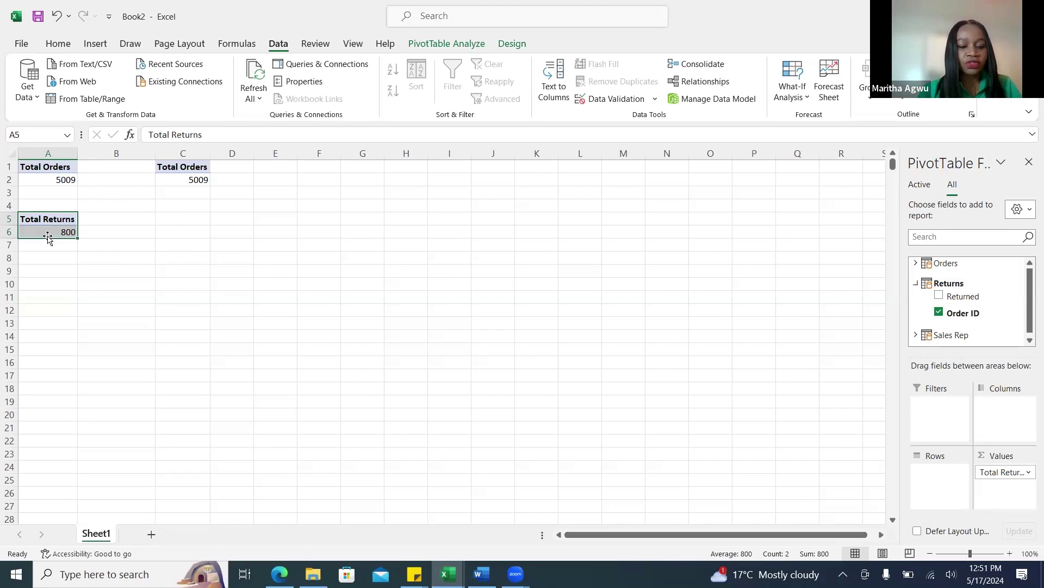
{"action": "key", "text": "ctrl+c"}
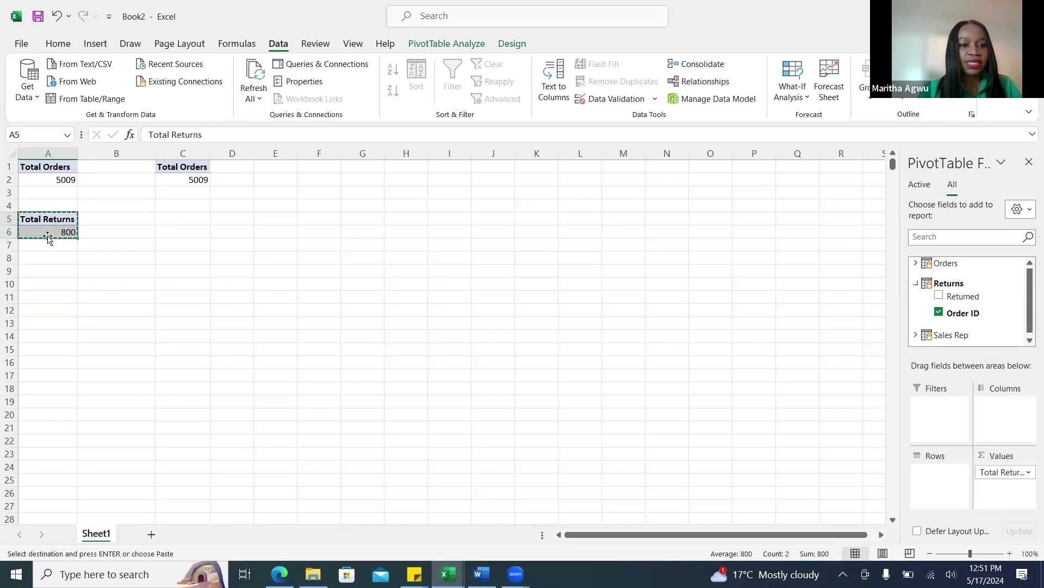
{"action": "left_click", "coordinate": [35, 272]}
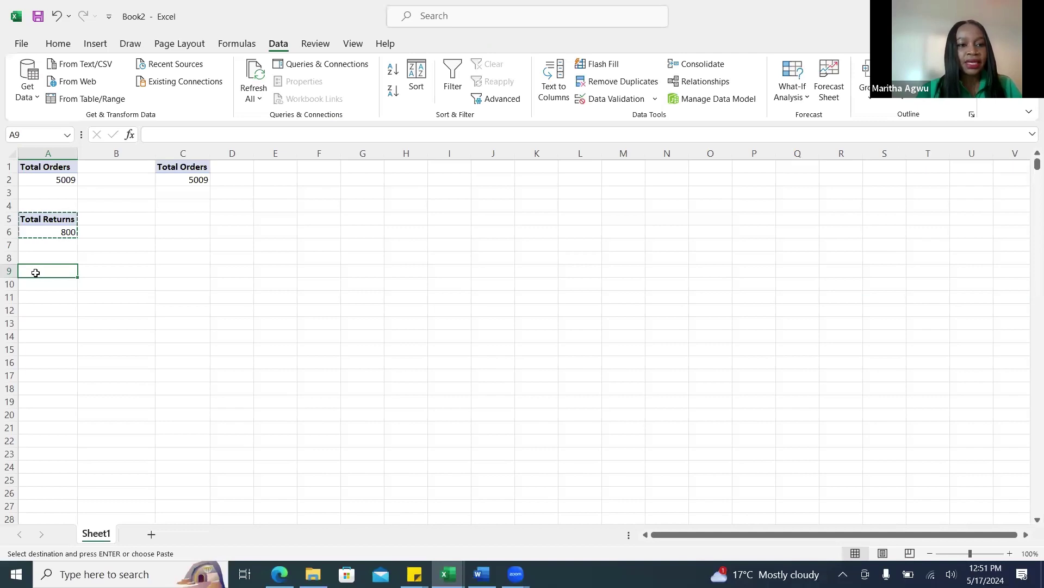
- Paste the copied Total Returns PivotTable at A9 and replace its value field with Shipping Days from the Orders table
{"action": "key", "text": "ctrl+v"}
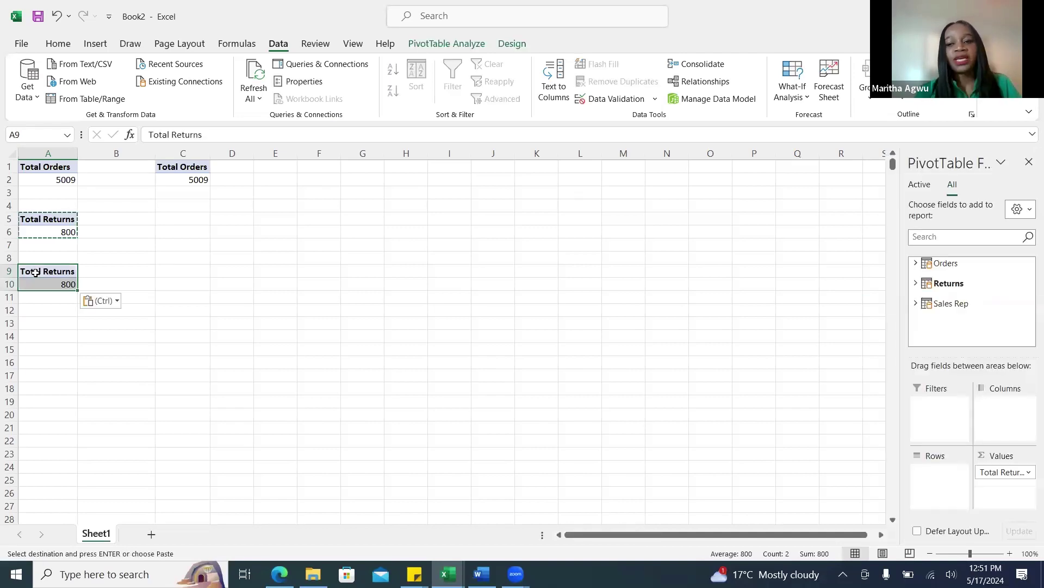
{"action": "left_click", "coordinate": [916, 264]}
{"action": "left_click_drag", "start_coordinate": [1030, 275], "coordinate": [1029, 331]}
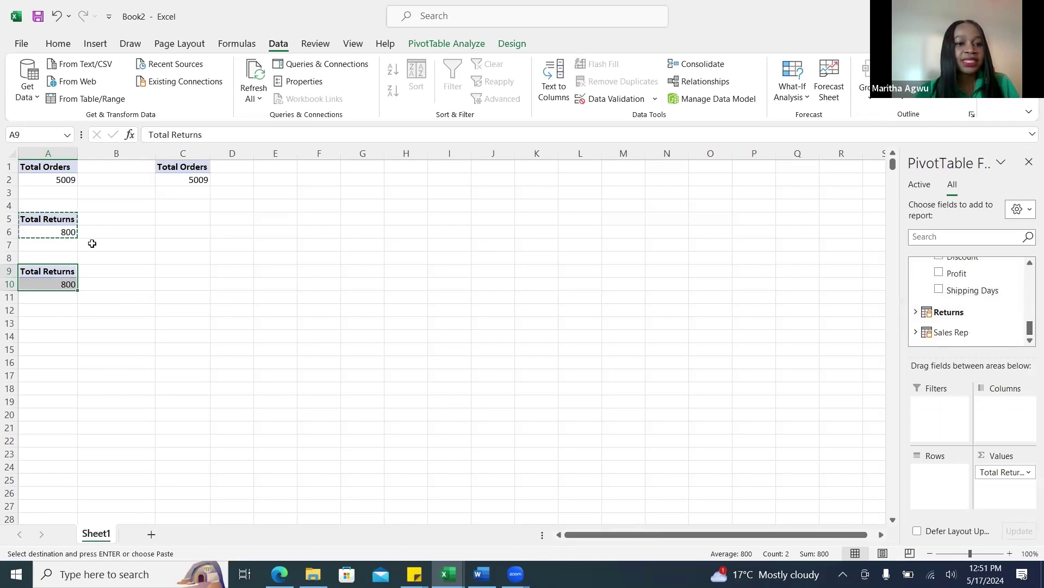
{"action": "left_click", "coordinate": [58, 283]}
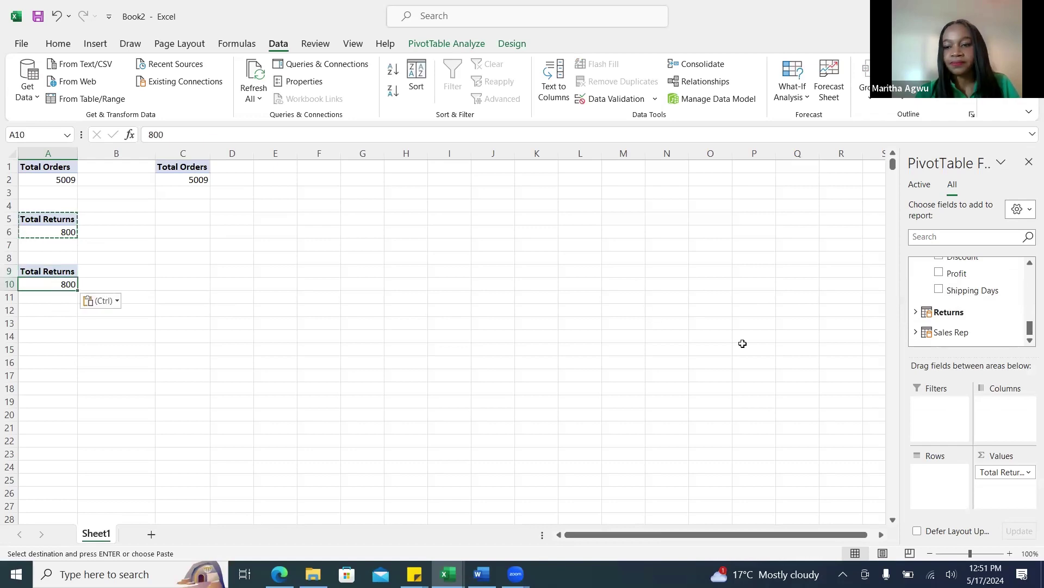
{"action": "left_click", "coordinate": [938, 289]}
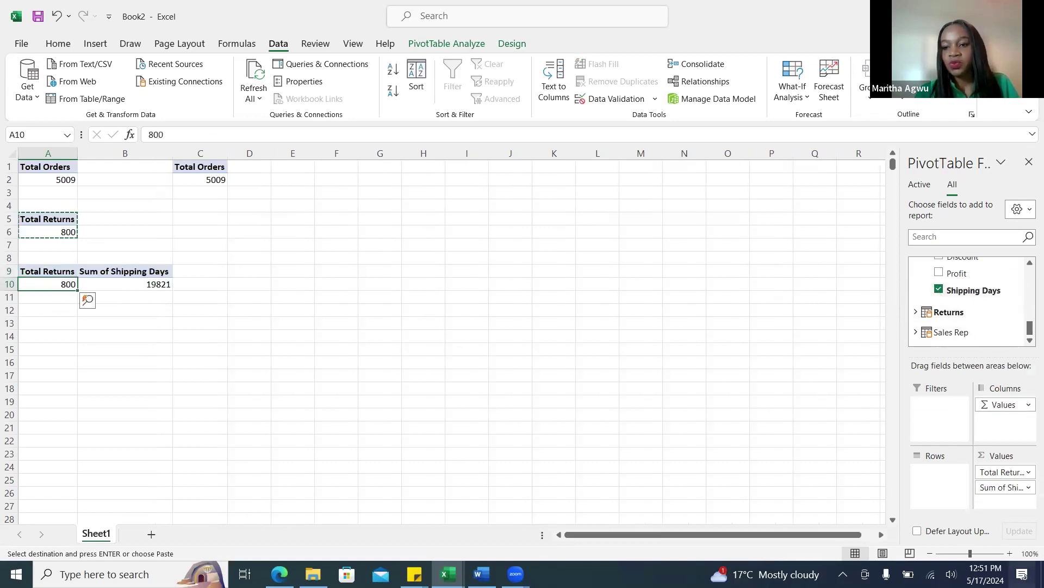
{"action": "left_click", "coordinate": [1026, 472]}
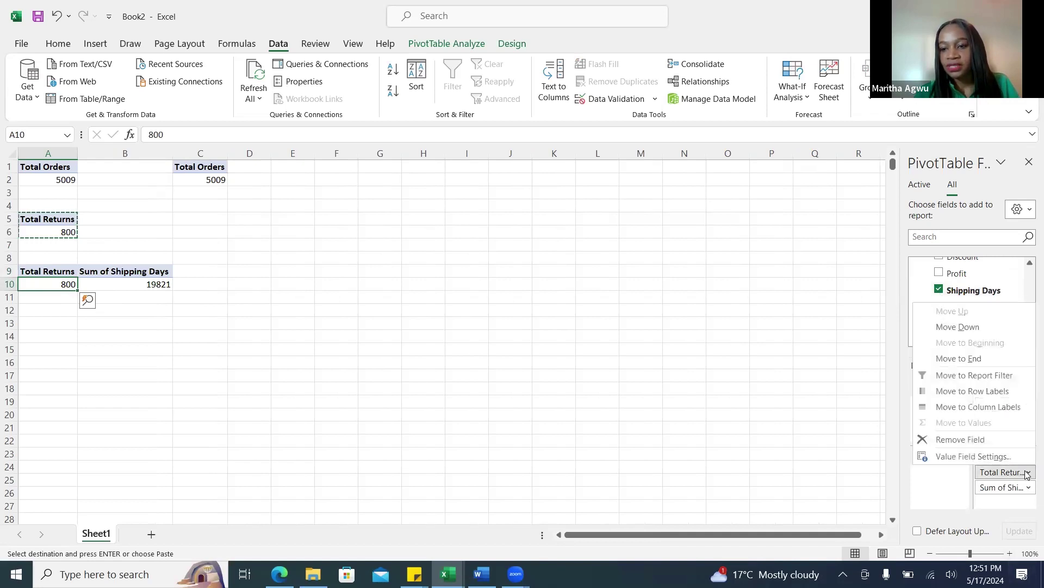
{"action": "left_click", "coordinate": [980, 442]}
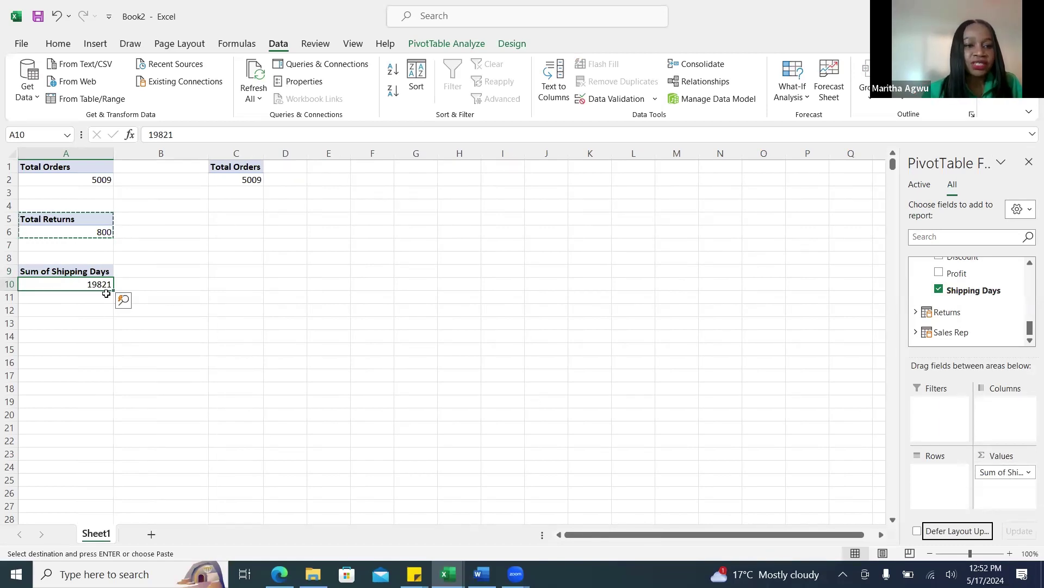
- Summarize the Shipping Days values in the PivotTable at A9 by Average
{"action": "left_click", "coordinate": [100, 271]}
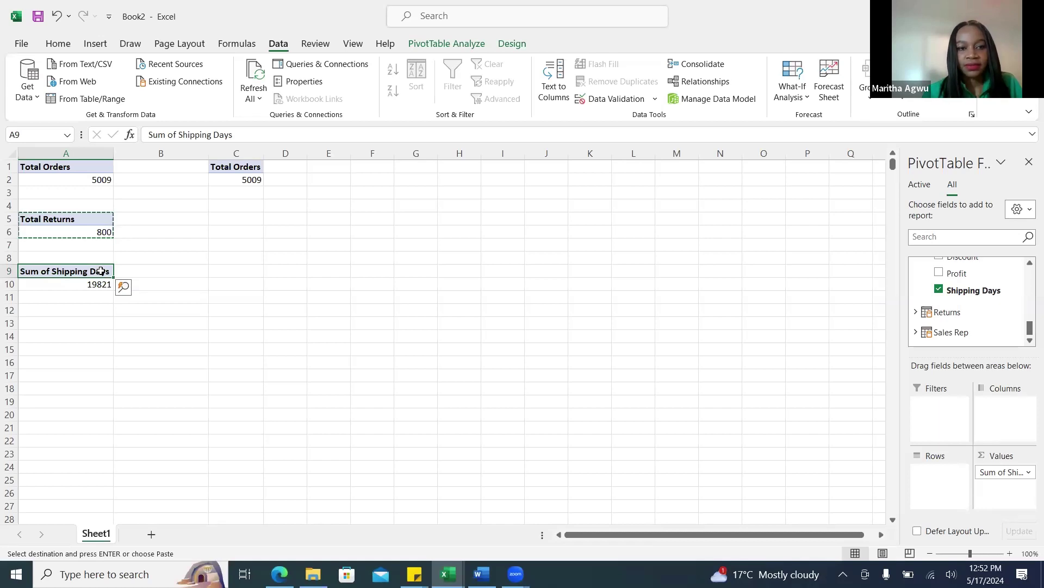
{"action": "right_click", "coordinate": [101, 271]}
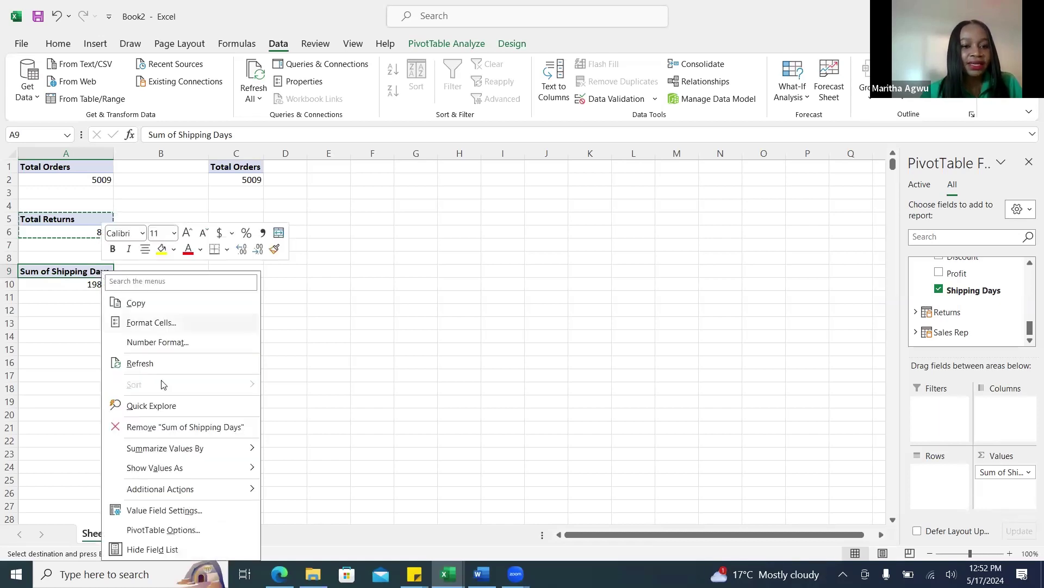
{"action": "mouse_move", "coordinate": [187, 449]}
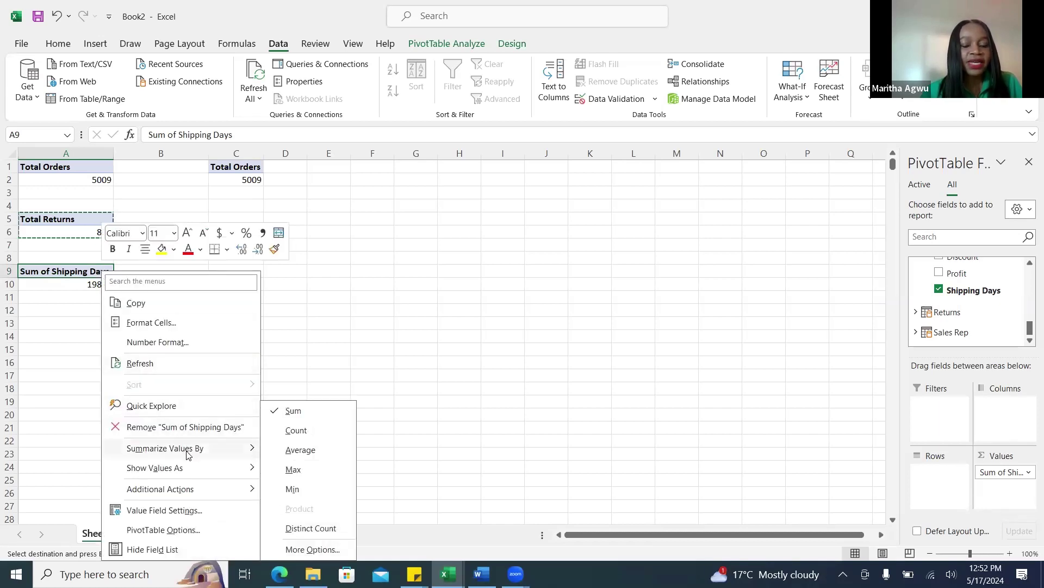
{"action": "left_click", "coordinate": [302, 451]}
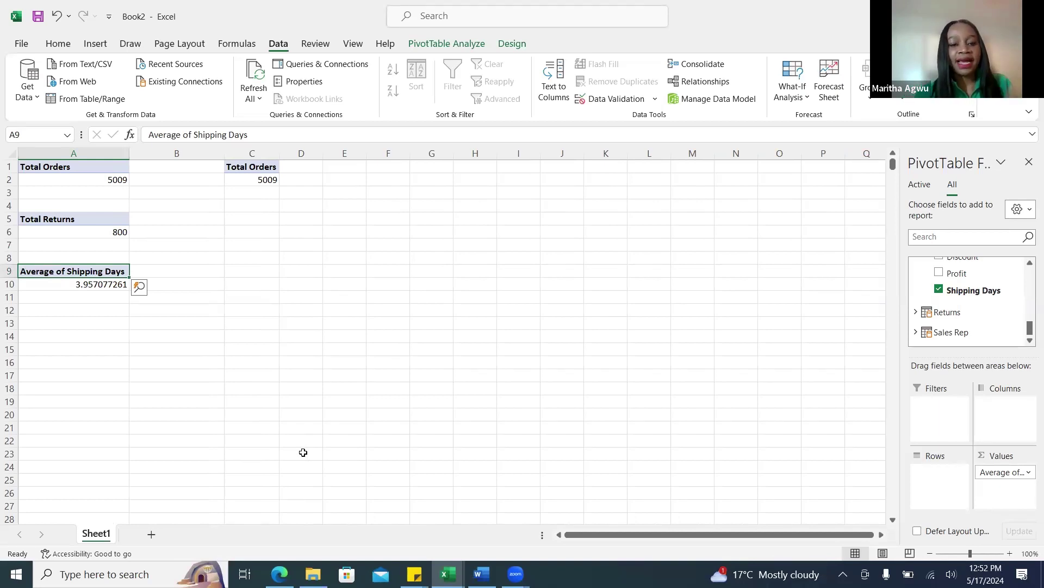
- Check the ship time entries in the Key Metrics list of the Excel Training- Order Analysis workbook and return to Book2
{"action": "mouse_move", "coordinate": [448, 574]}
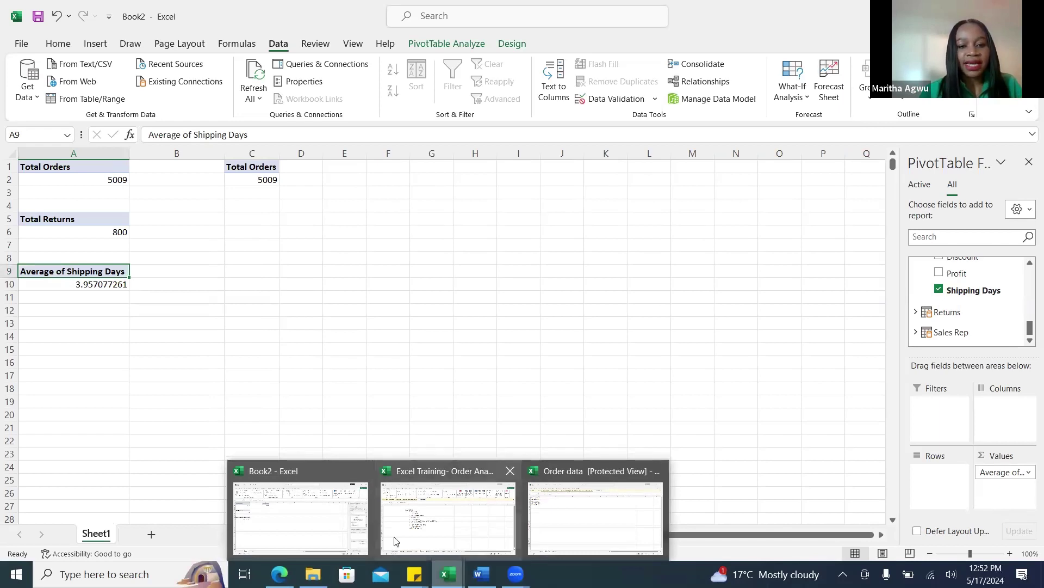
{"action": "left_click", "coordinate": [428, 524]}
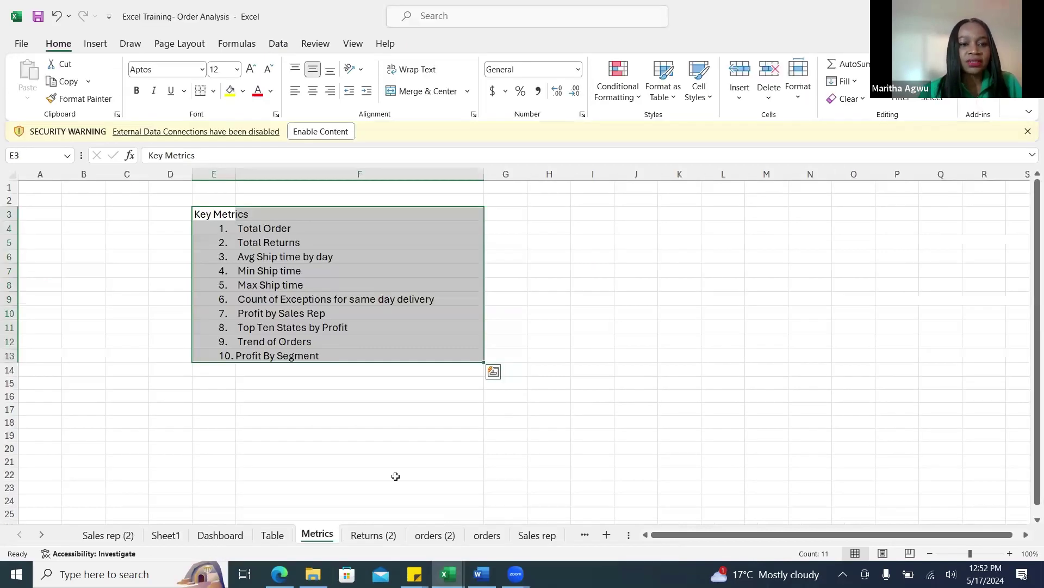
{"action": "left_click", "coordinate": [260, 270]}
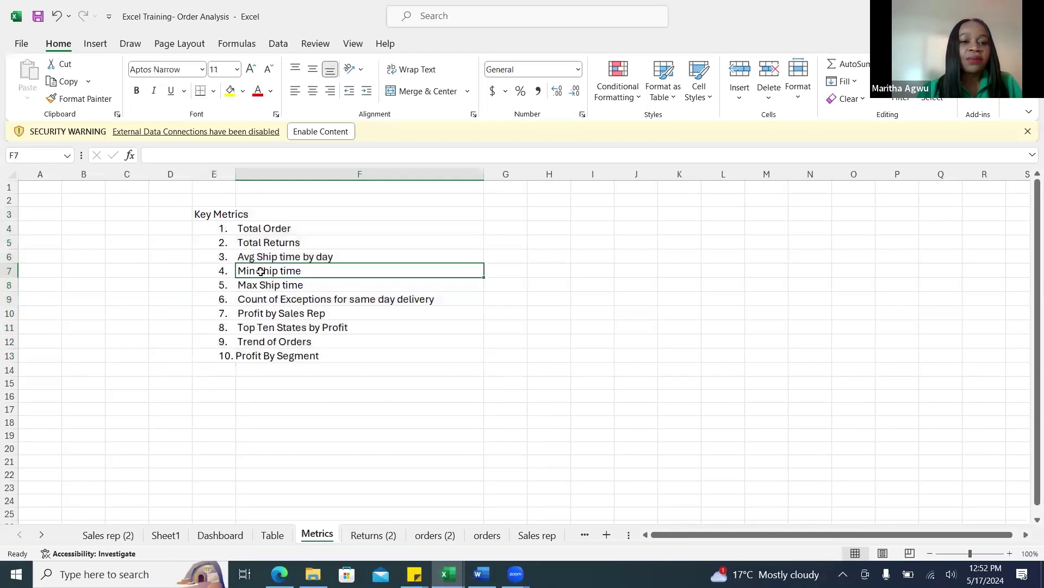
{"action": "left_click", "coordinate": [260, 285]}
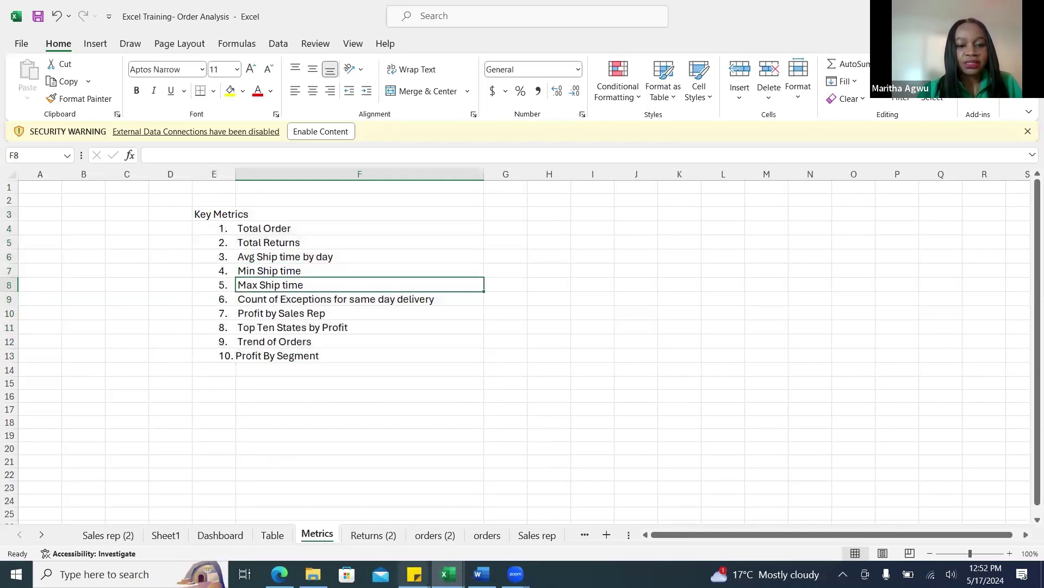
{"action": "left_click", "coordinate": [448, 574]}
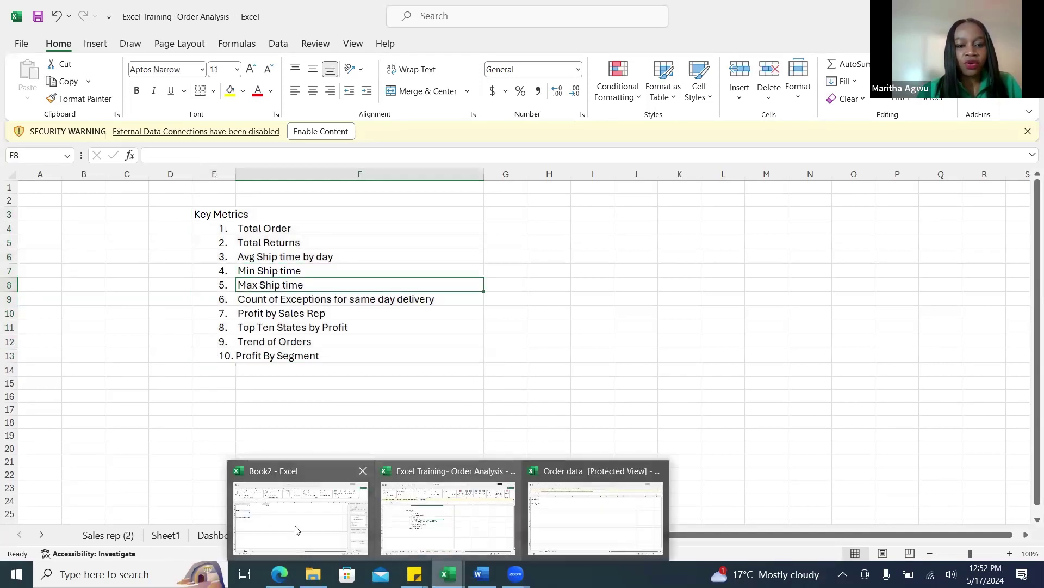
{"action": "left_click", "coordinate": [272, 530]}
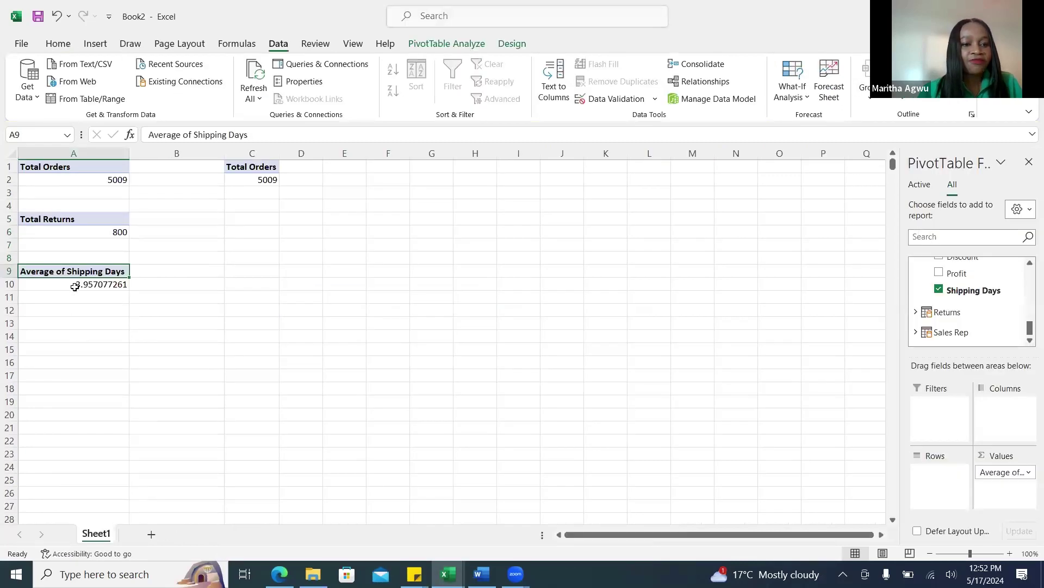
- Duplicate the Average of Shipping Days PivotTable at A13 and A17
{"action": "left_click", "coordinate": [190, 287]}
{"action": "left_click_drag", "start_coordinate": [190, 286], "coordinate": [90, 283]}
{"action": "left_click", "coordinate": [172, 258]}
{"action": "key", "text": "ctrl+c"}
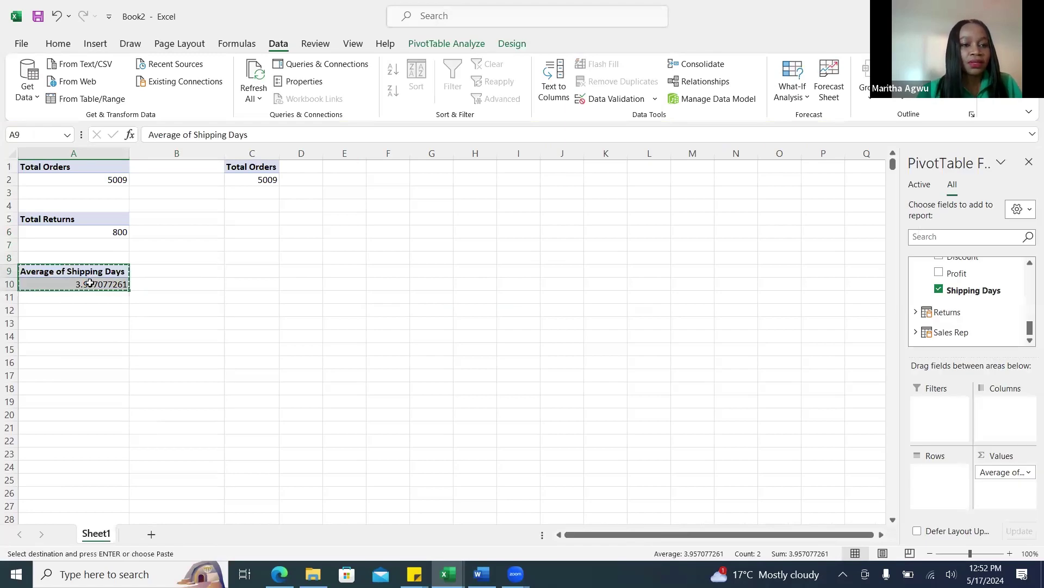
{"action": "left_click", "coordinate": [62, 319]}
{"action": "key", "text": "ctrl+v"}
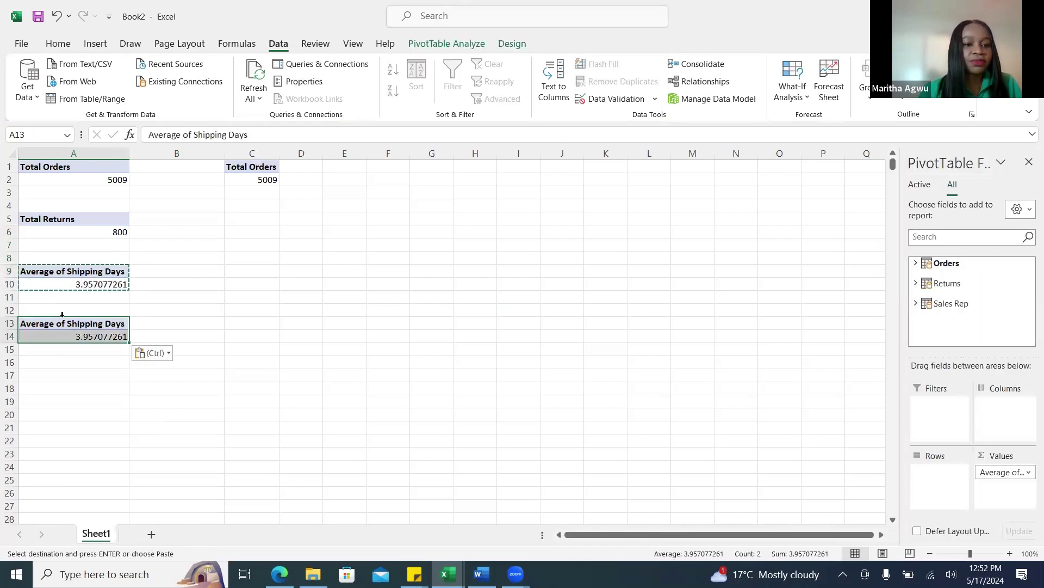
{"action": "left_click", "coordinate": [58, 376]}
{"action": "key", "text": "ctrl+v"}
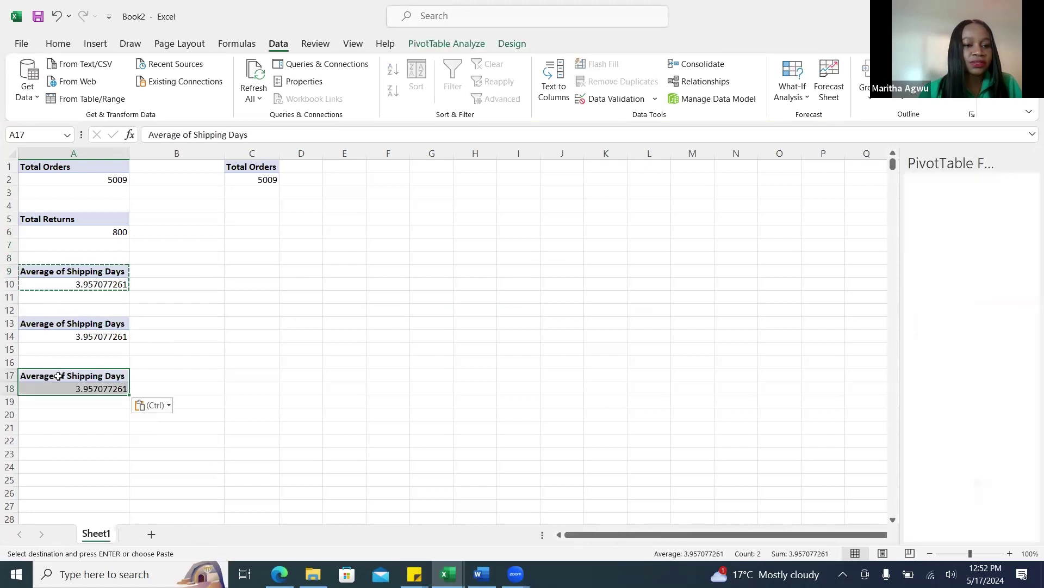
- Summarize the Shipping Days values in the PivotTable at A13 by Min
{"action": "left_click", "coordinate": [103, 326]}
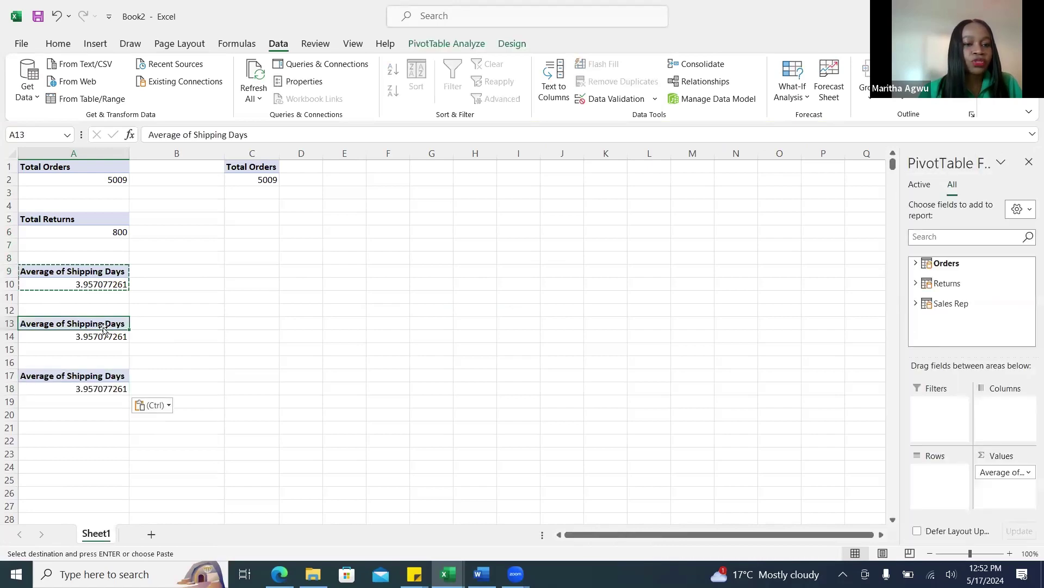
{"action": "left_click", "coordinate": [114, 340]}
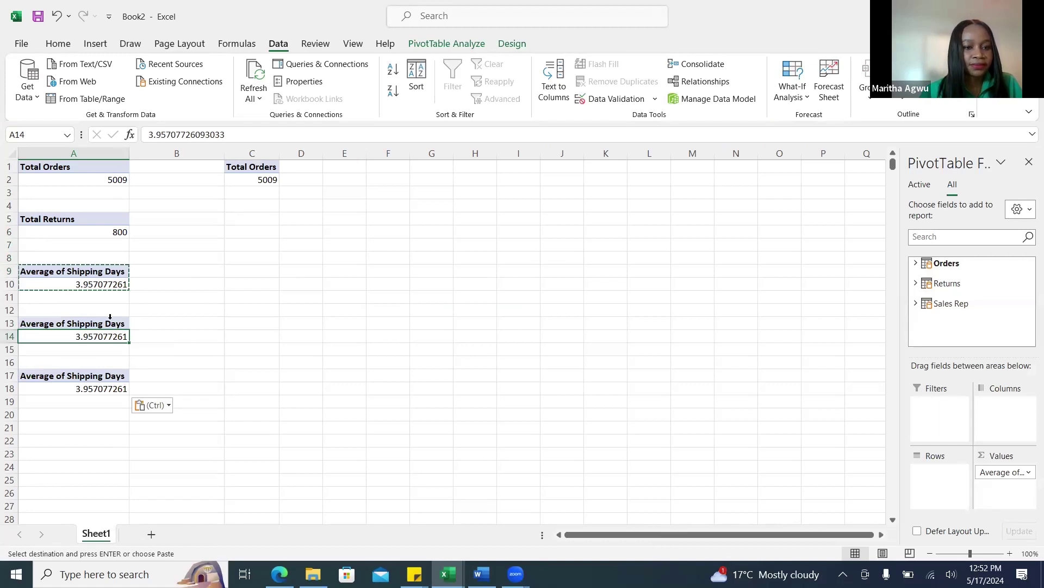
{"action": "left_click", "coordinate": [110, 319]}
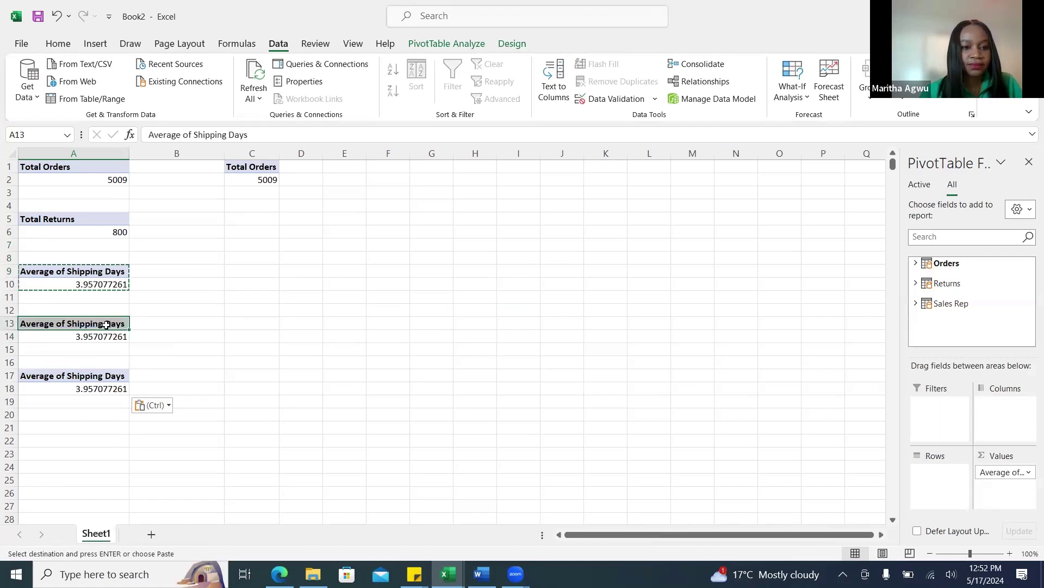
{"action": "right_click", "coordinate": [106, 325]}
{"action": "mouse_move", "coordinate": [205, 213]}
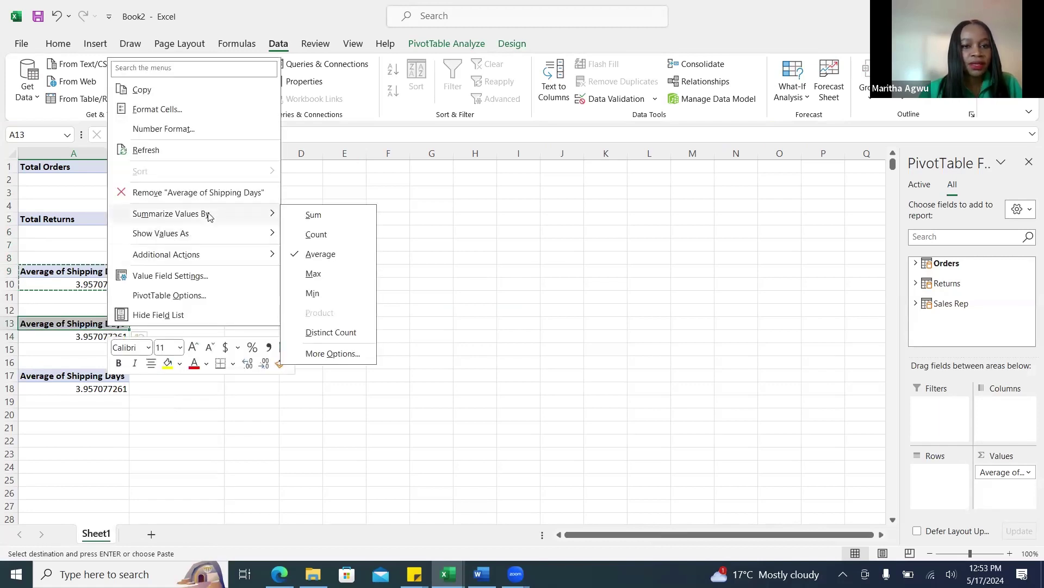
{"action": "left_click", "coordinate": [320, 294]}
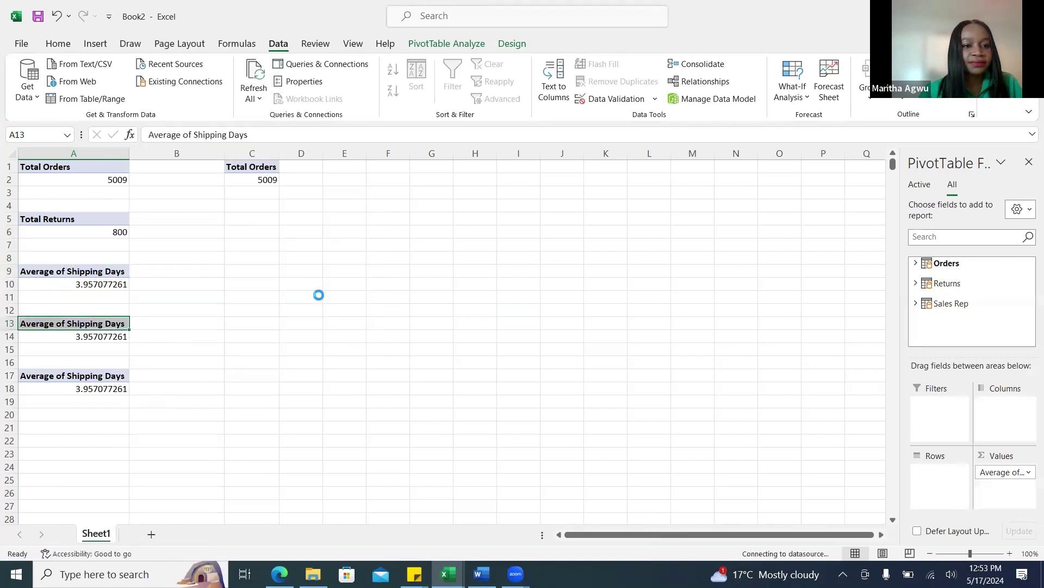
- Summarize the Shipping Days values in the PivotTable at A17 by Max
{"action": "left_click", "coordinate": [95, 378]}
{"action": "right_click", "coordinate": [95, 379]}
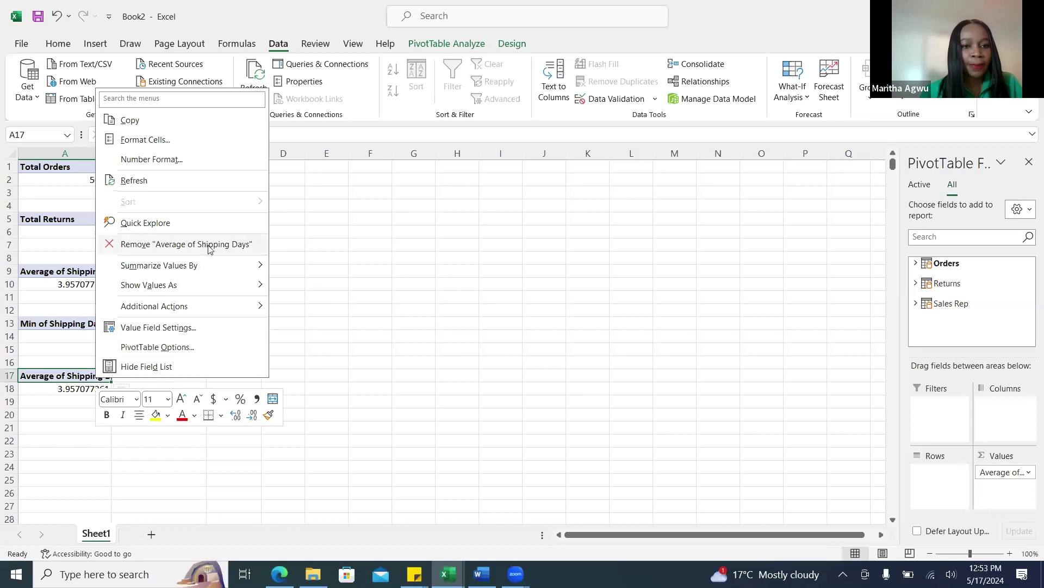
{"action": "mouse_move", "coordinate": [235, 270]}
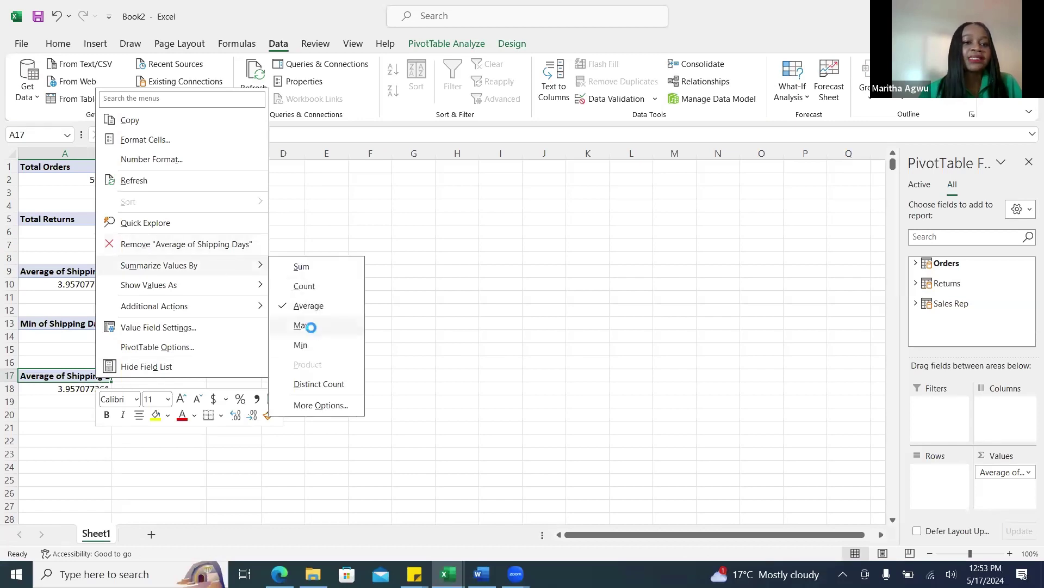
{"action": "left_click", "coordinate": [309, 326]}
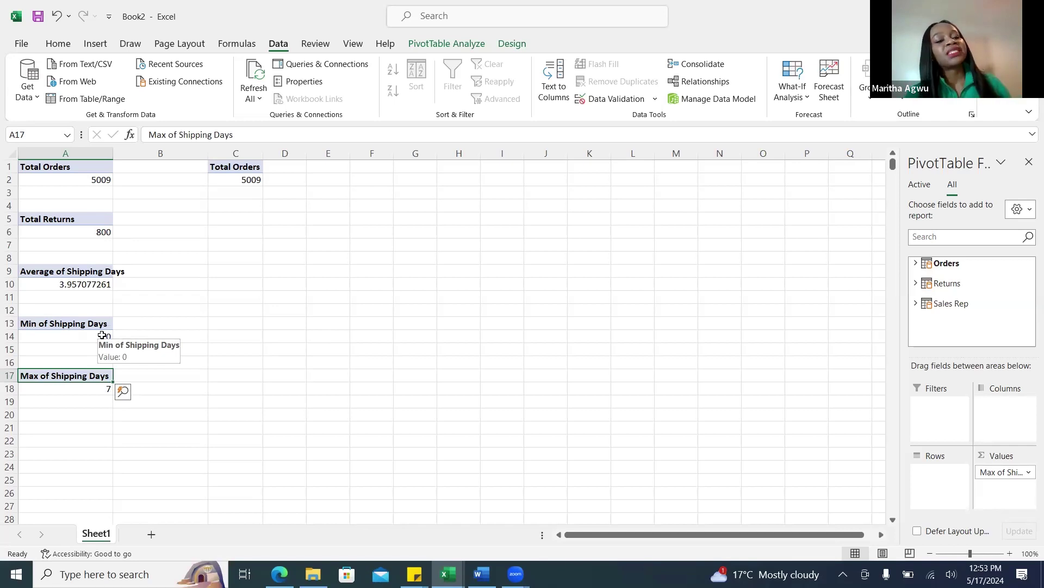
{"action": "left_click", "coordinate": [84, 391]}
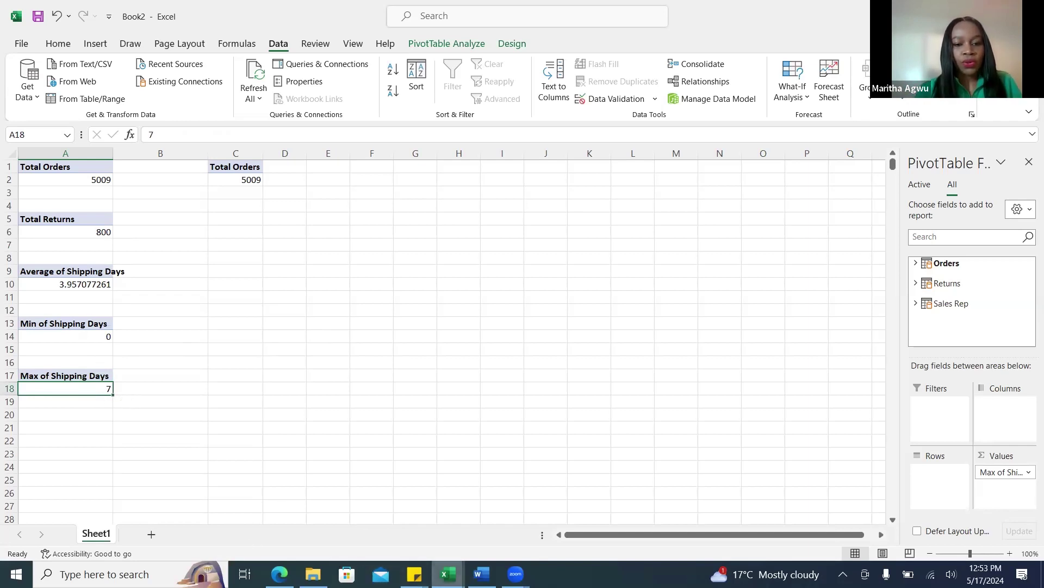
- Review the Key Metrics list in the Excel Training- Order Analysis workbook for the next metric and return to Book2
{"action": "left_click", "coordinate": [447, 574]}
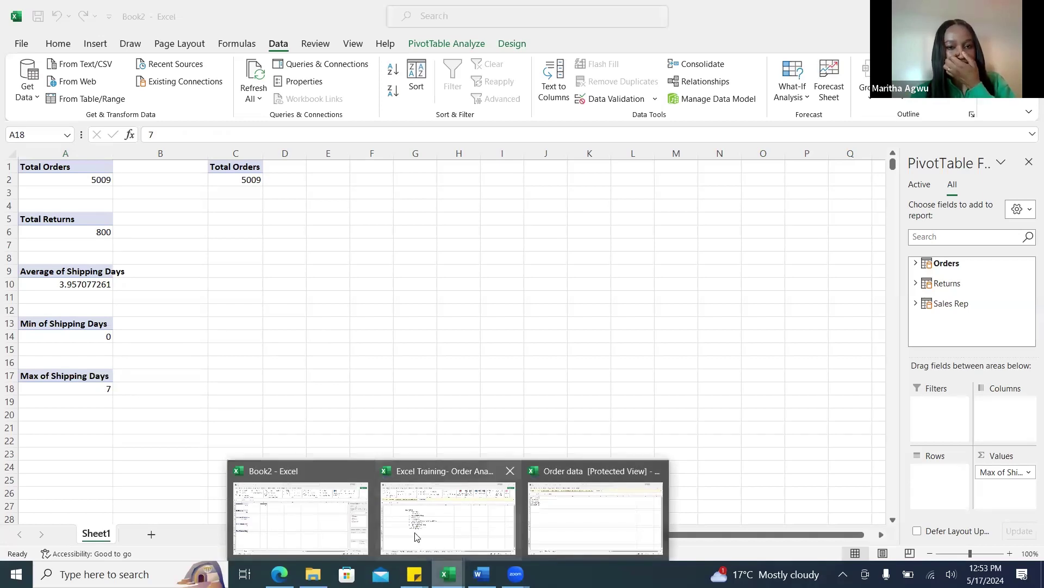
{"action": "left_click", "coordinate": [415, 537]}
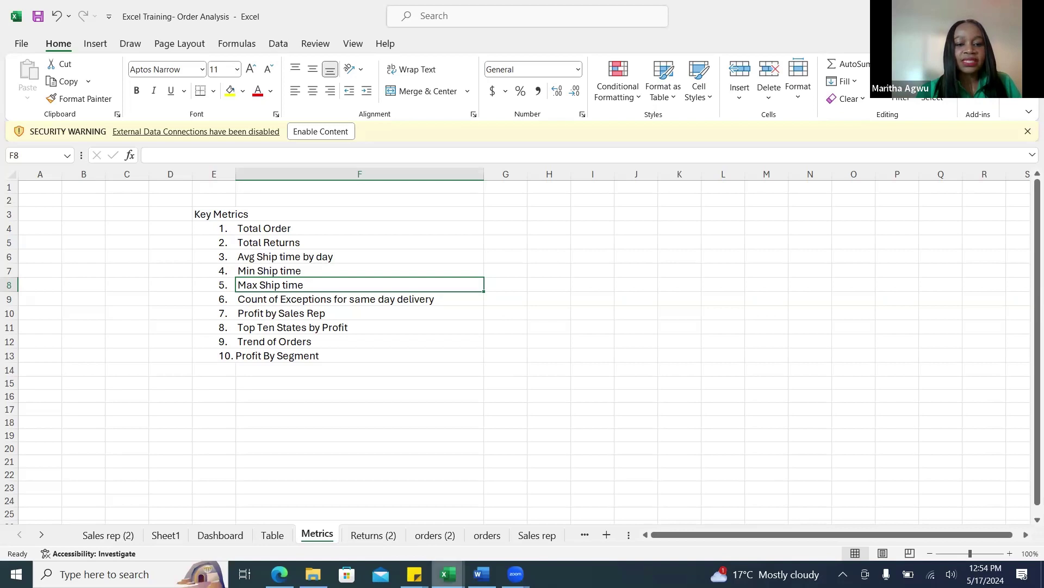
{"action": "left_click", "coordinate": [448, 574]}
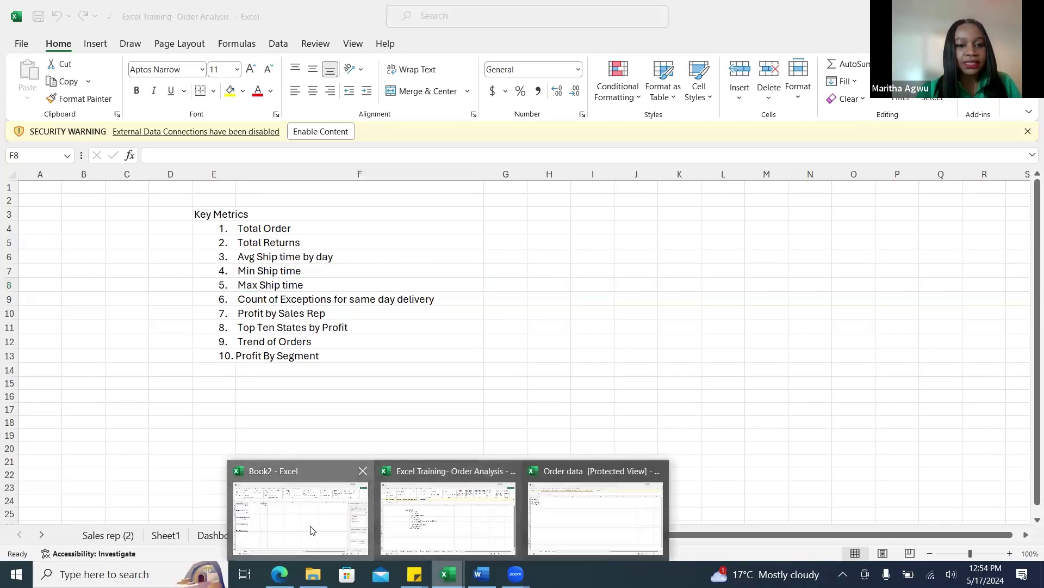
{"action": "left_click", "coordinate": [312, 530]}
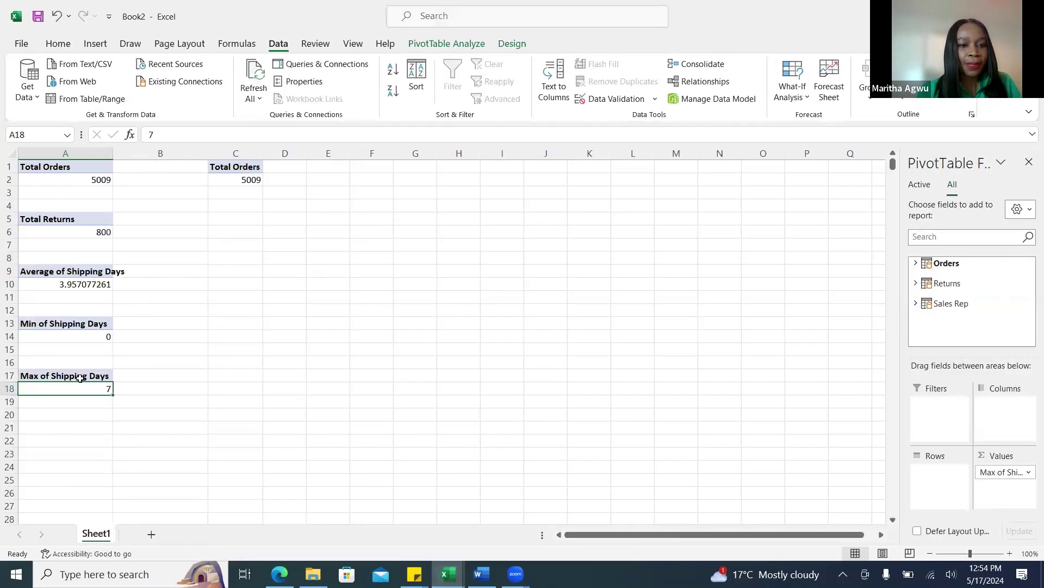
- Duplicate the Max of Shipping Days PivotTable at C7
{"action": "left_click_drag", "start_coordinate": [77, 374], "coordinate": [81, 389]}
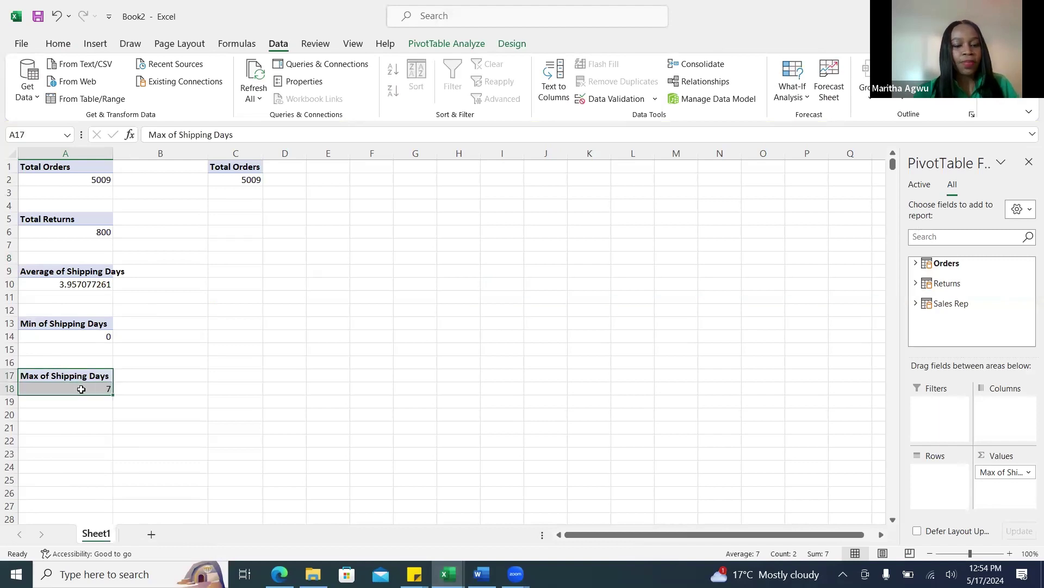
{"action": "key", "text": "ctrl+c"}
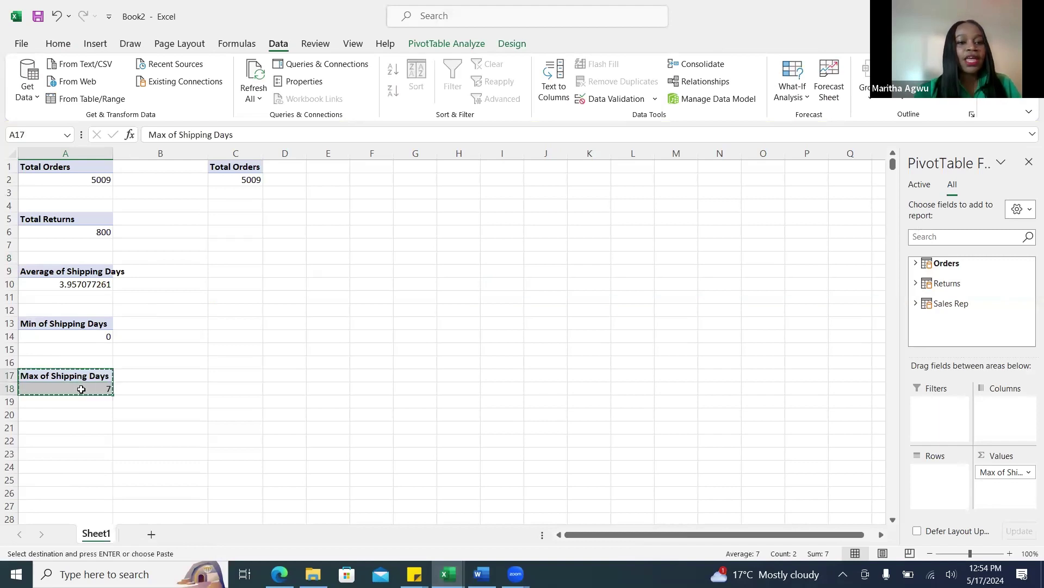
{"action": "left_click", "coordinate": [246, 247]}
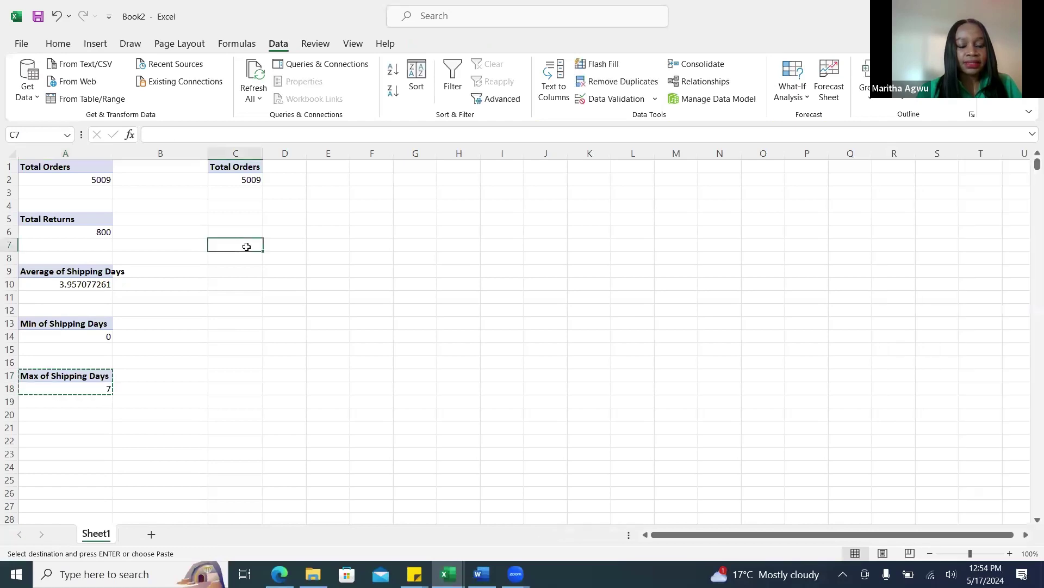
{"action": "key", "text": "ctrl+v"}
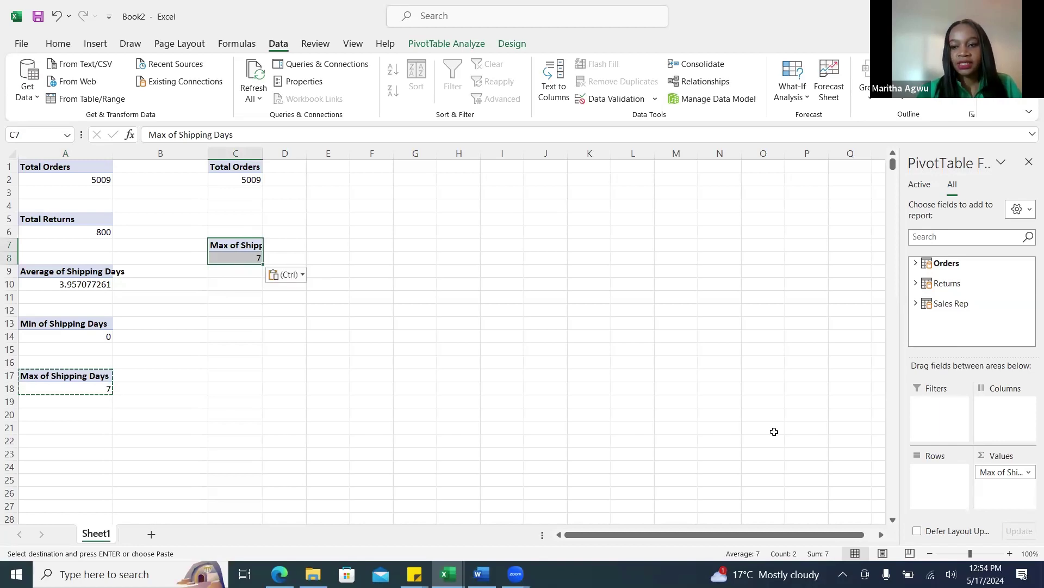
- Try adding the Ship Date field from Orders to the PivotTable at C7, then deselect it
{"action": "left_click", "coordinate": [916, 263]}
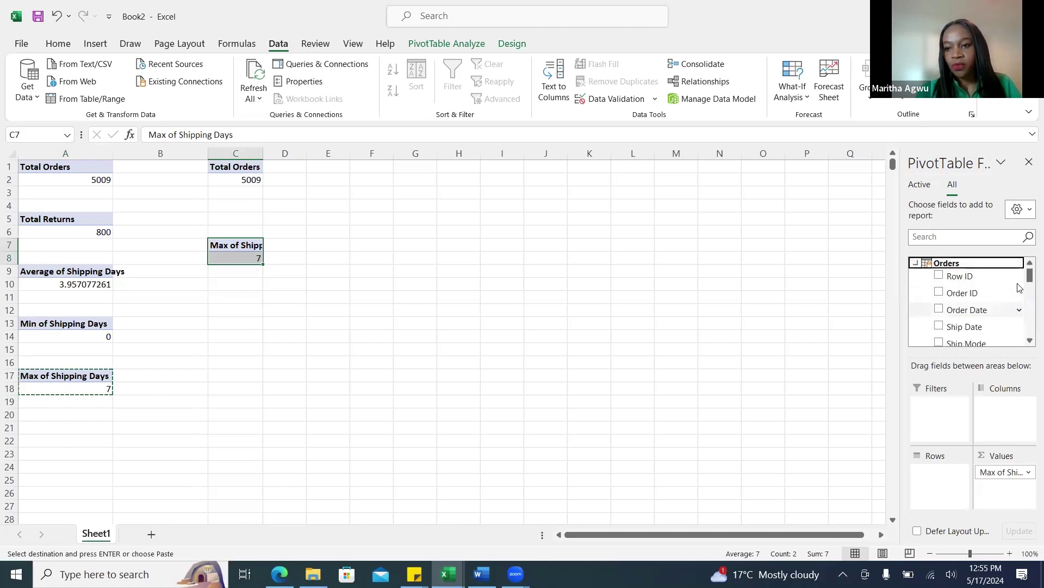
{"action": "left_click_drag", "start_coordinate": [1029, 277], "coordinate": [1029, 284]}
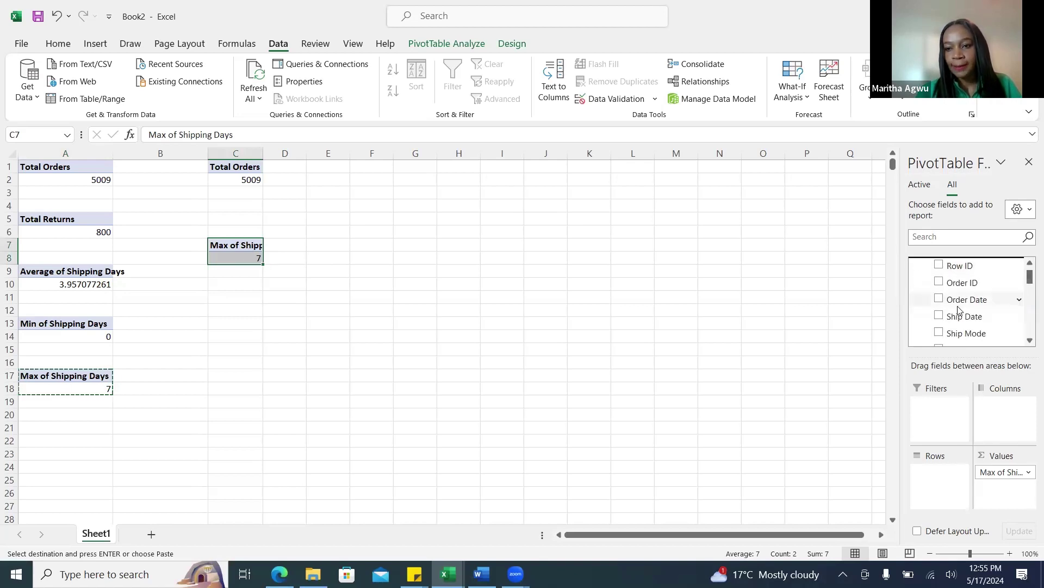
{"action": "left_click", "coordinate": [939, 316]}
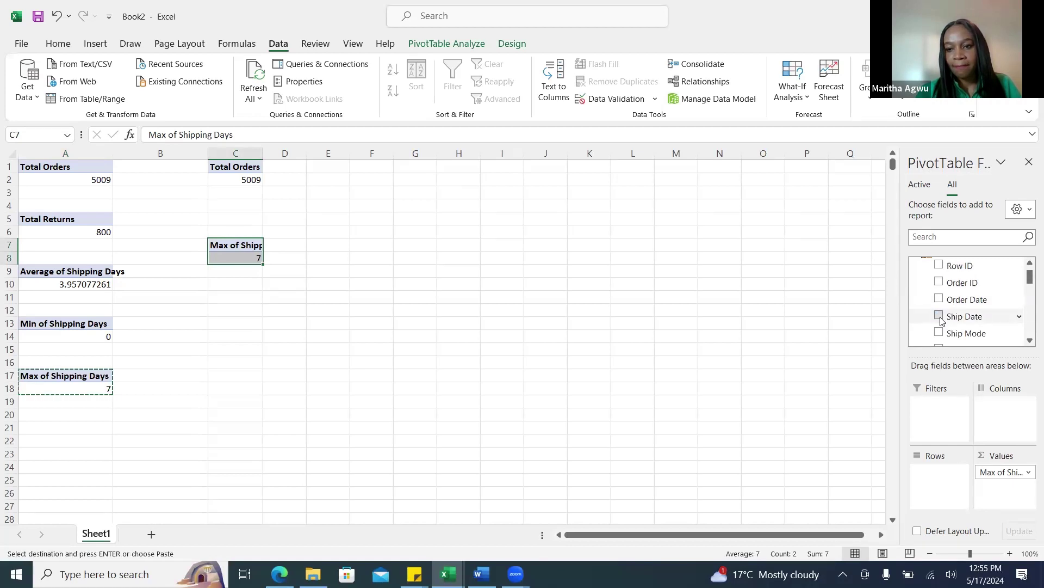
{"action": "left_click", "coordinate": [939, 317]}
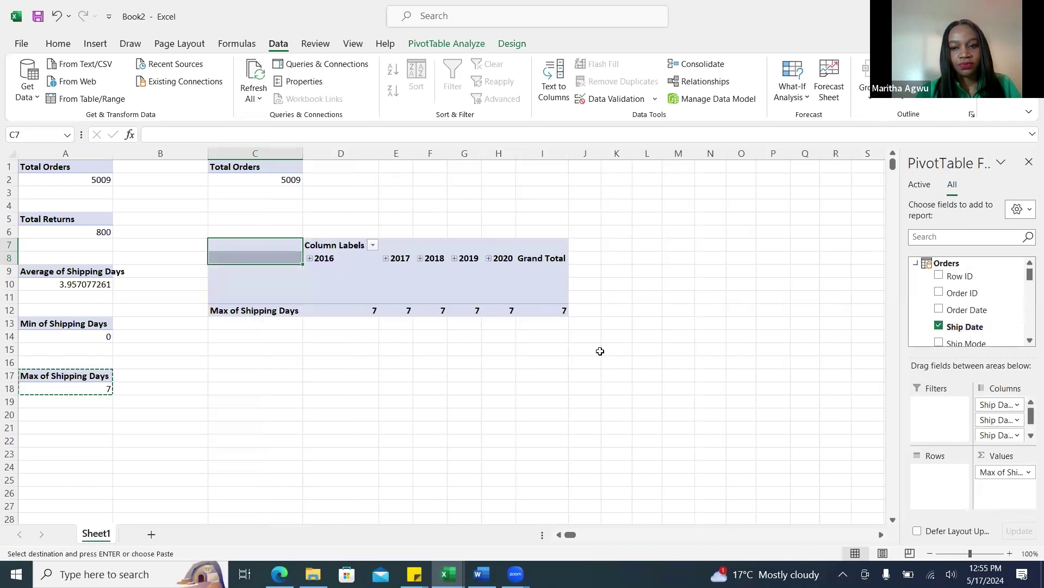
{"action": "left_click", "coordinate": [939, 327]}
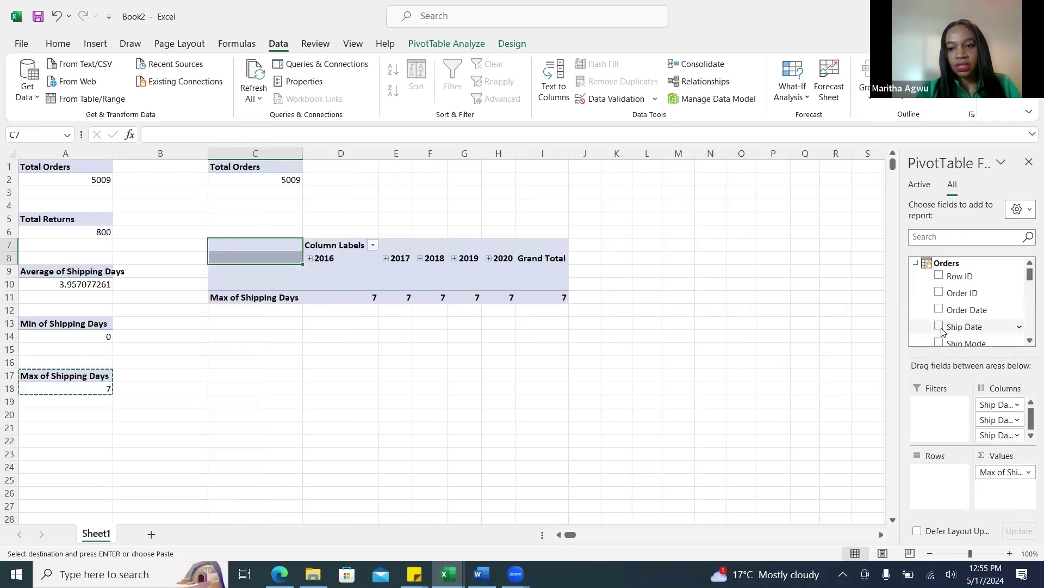
- Add Ship Mode to the rows of the PivotTable at C7 and remove the leftover Ship Date year, quarter and month column fields
{"action": "left_click", "coordinate": [940, 343]}
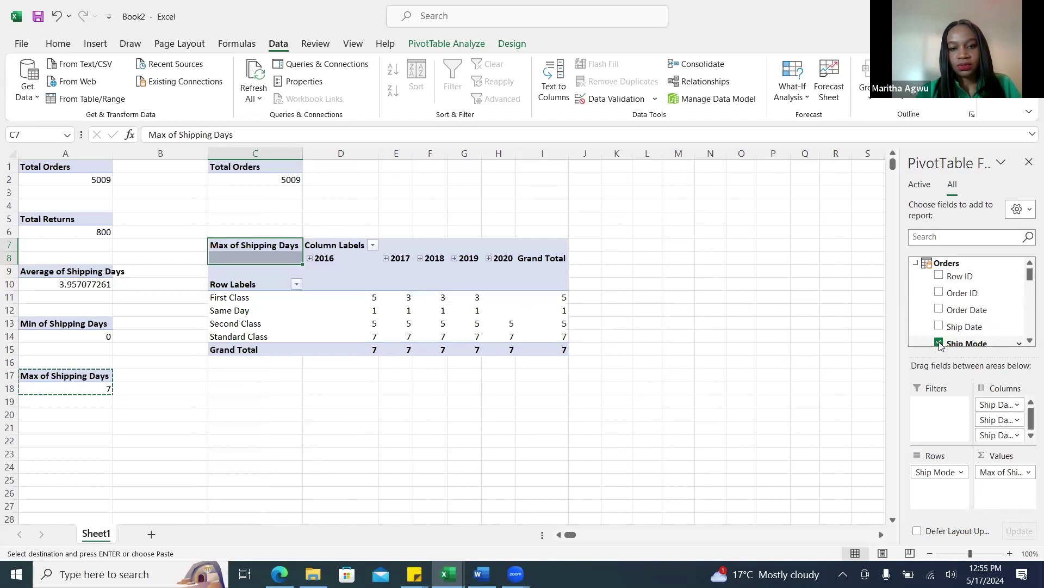
{"action": "left_click", "coordinate": [1018, 405]}
{"action": "left_click", "coordinate": [959, 372]}
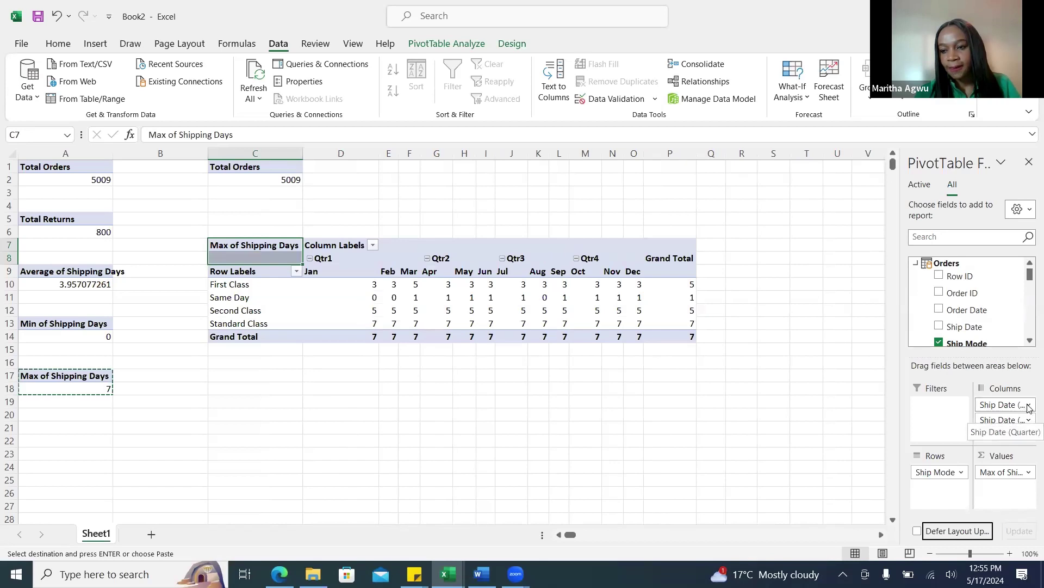
{"action": "left_click", "coordinate": [1028, 407]}
{"action": "left_click", "coordinate": [958, 371]}
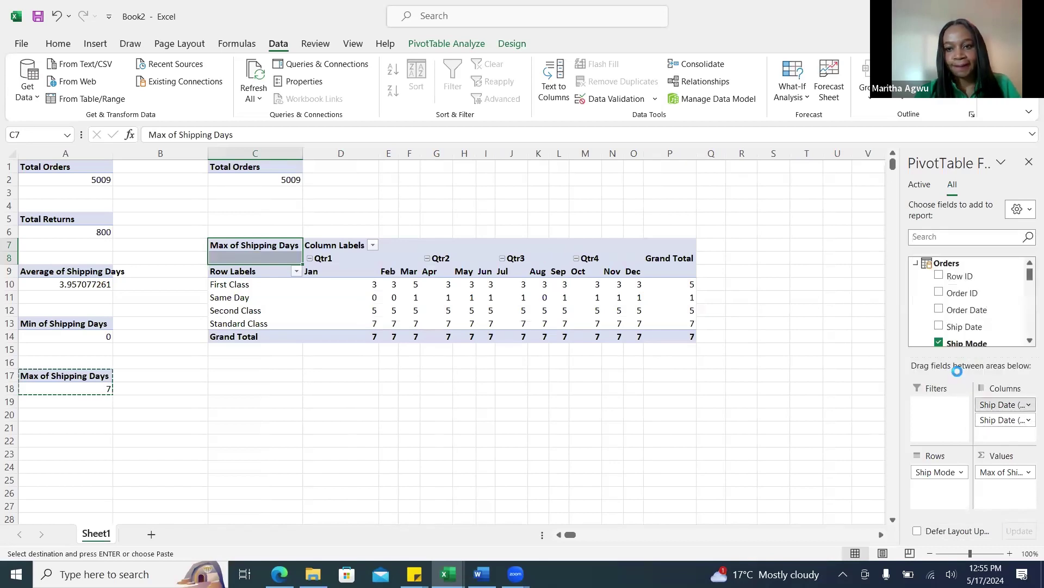
{"action": "left_click", "coordinate": [1028, 407]}
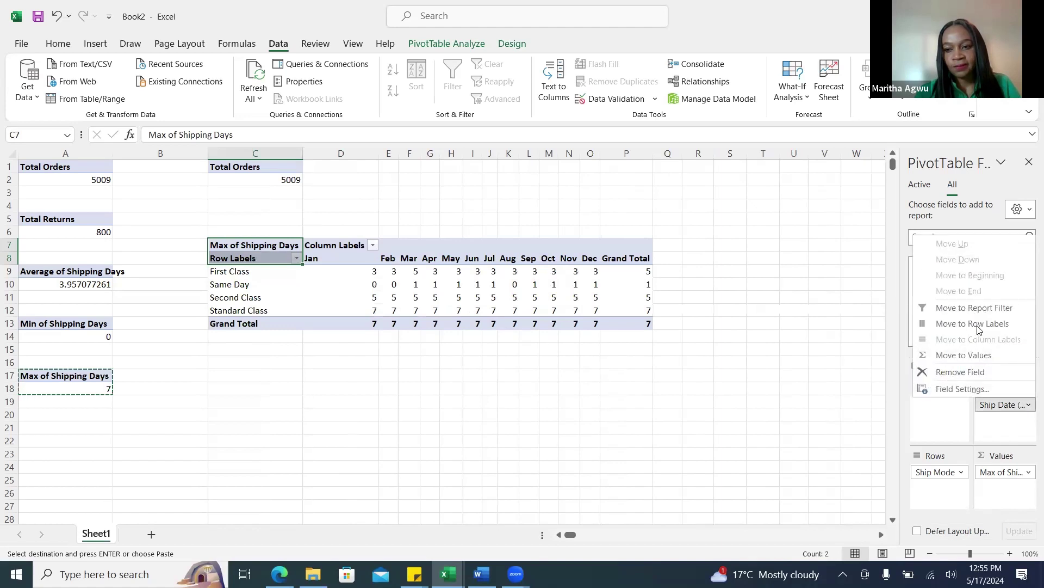
{"action": "left_click", "coordinate": [967, 371]}
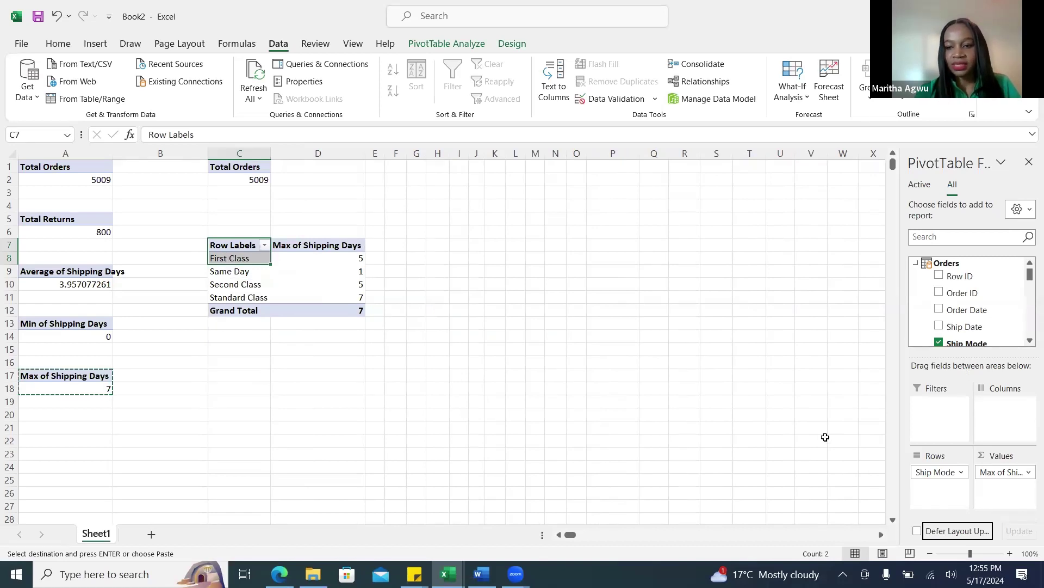
- Move Ship Mode from the rows to the PivotTable's report filter and add Order ID as the row field
{"action": "left_click_drag", "start_coordinate": [944, 479], "coordinate": [936, 414]}
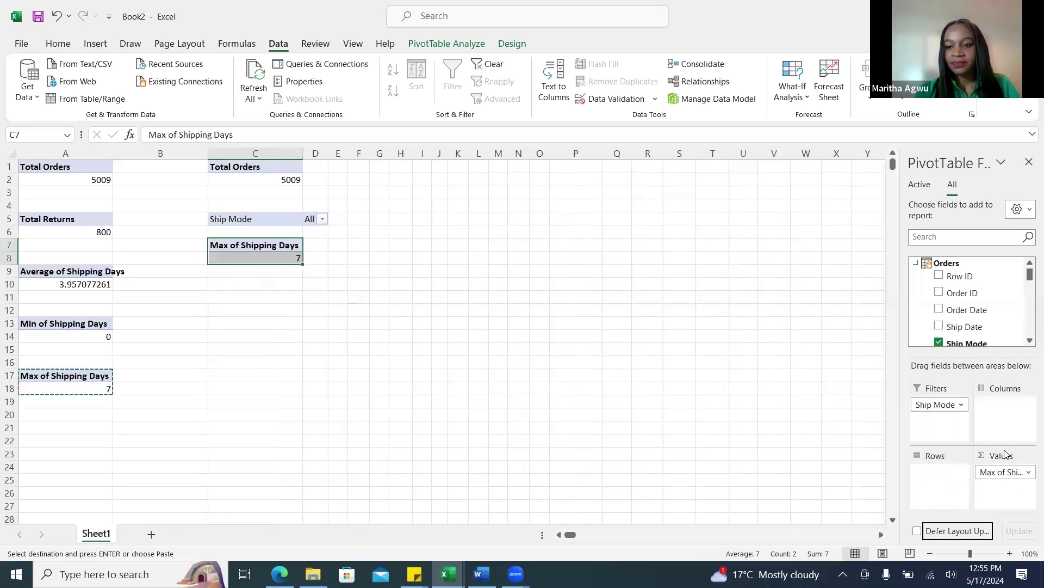
{"action": "left_click", "coordinate": [939, 294]}
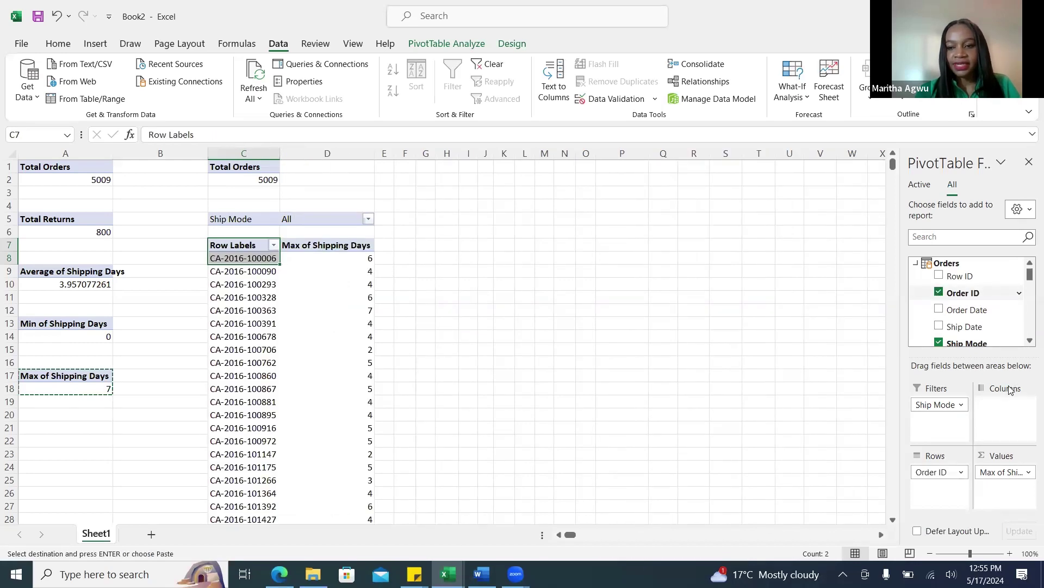
{"action": "left_click", "coordinate": [1028, 473]}
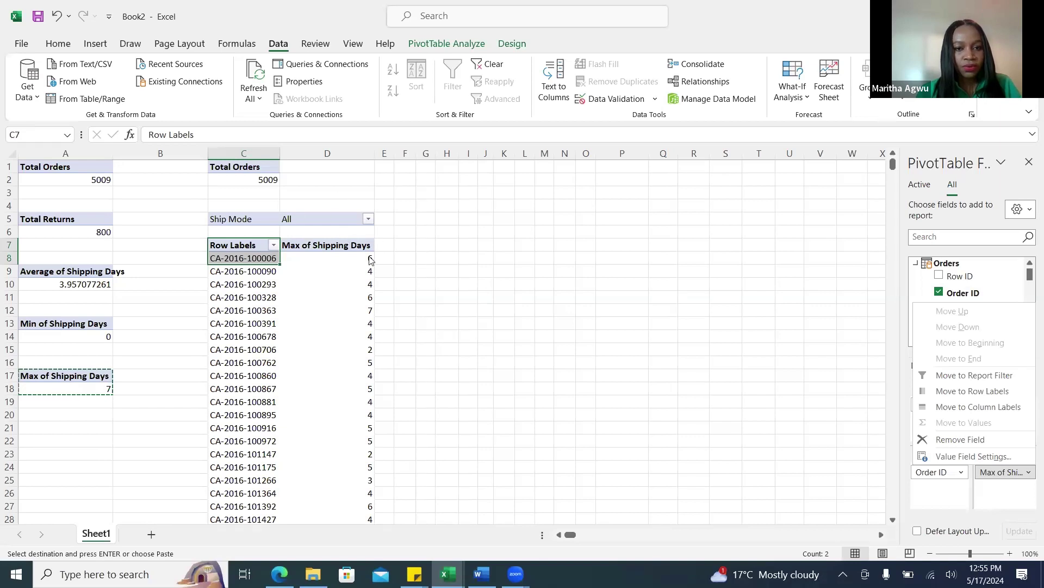
{"action": "left_click", "coordinate": [369, 219]}
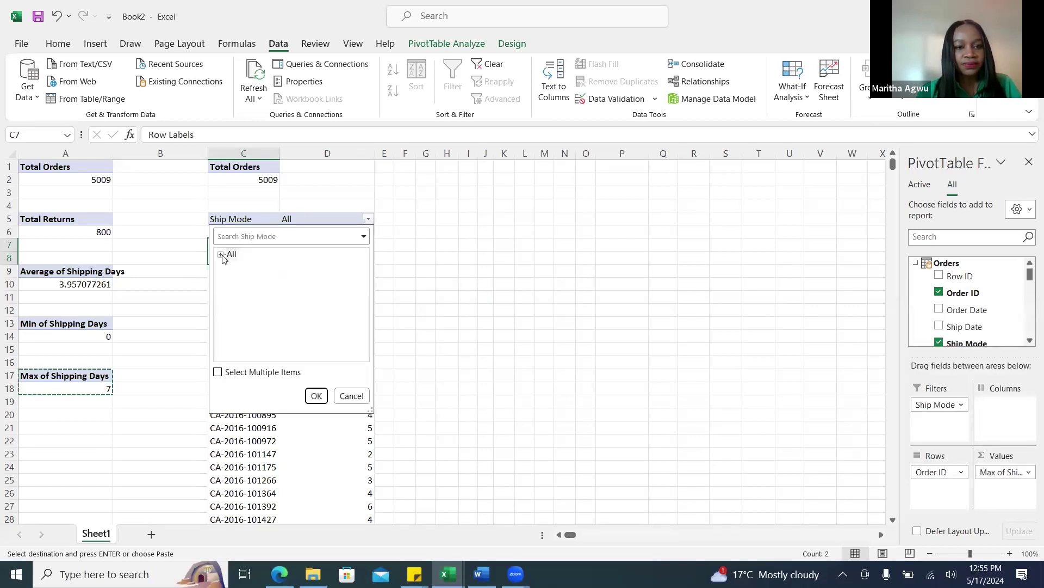
{"action": "left_click", "coordinate": [221, 255]}
{"action": "left_click", "coordinate": [231, 266]}
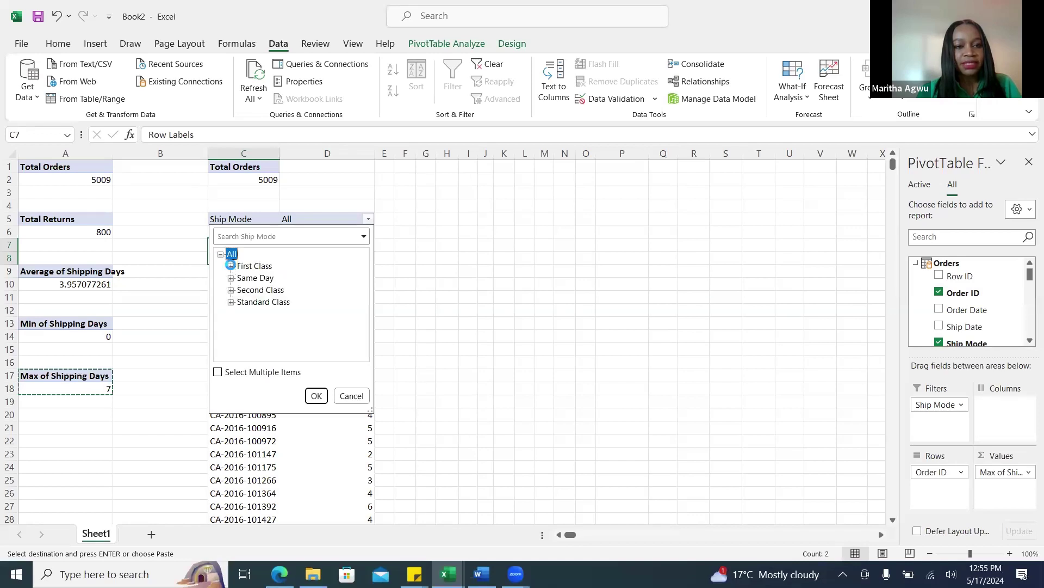
{"action": "left_click", "coordinate": [231, 302]}
{"action": "left_click", "coordinate": [316, 396]}
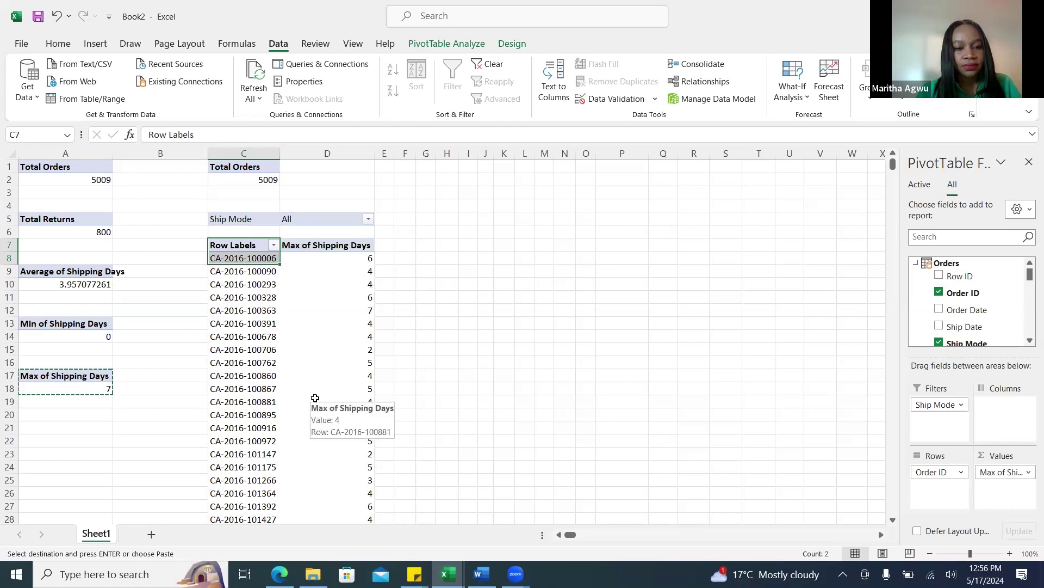
- Filter the Order ID PivotTable by Ship Mode to show only Same Day
{"action": "left_click", "coordinate": [369, 219]}
{"action": "left_click", "coordinate": [221, 254]}
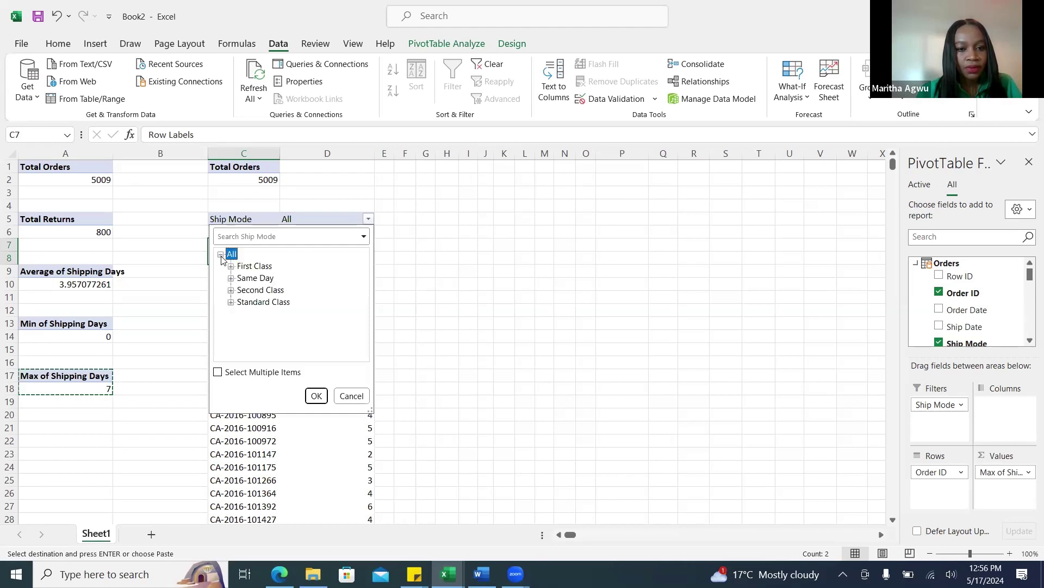
{"action": "left_click", "coordinate": [231, 267]}
{"action": "left_click", "coordinate": [231, 290]}
{"action": "left_click", "coordinate": [231, 302]}
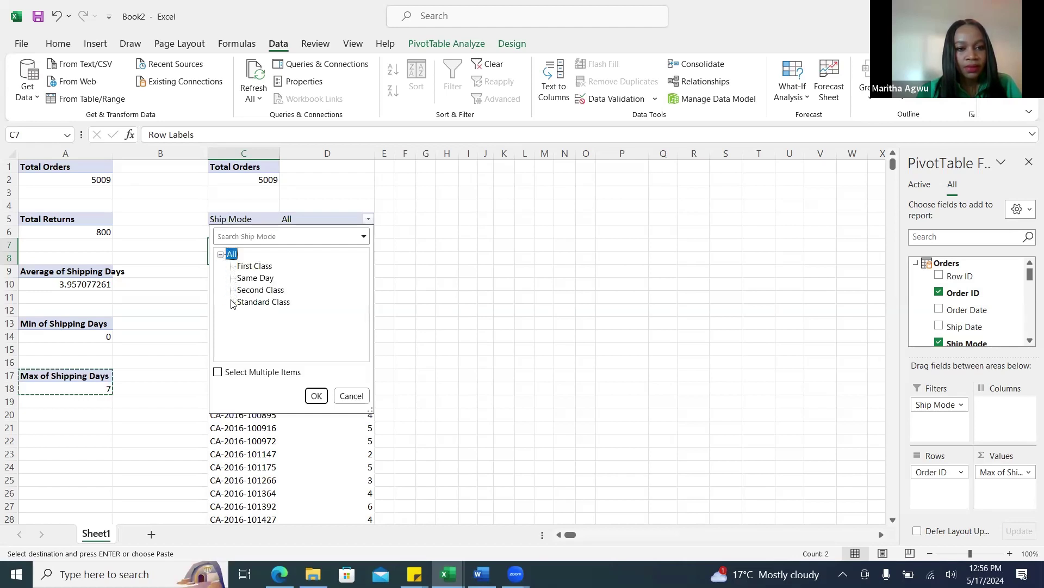
{"action": "left_click", "coordinate": [238, 280]}
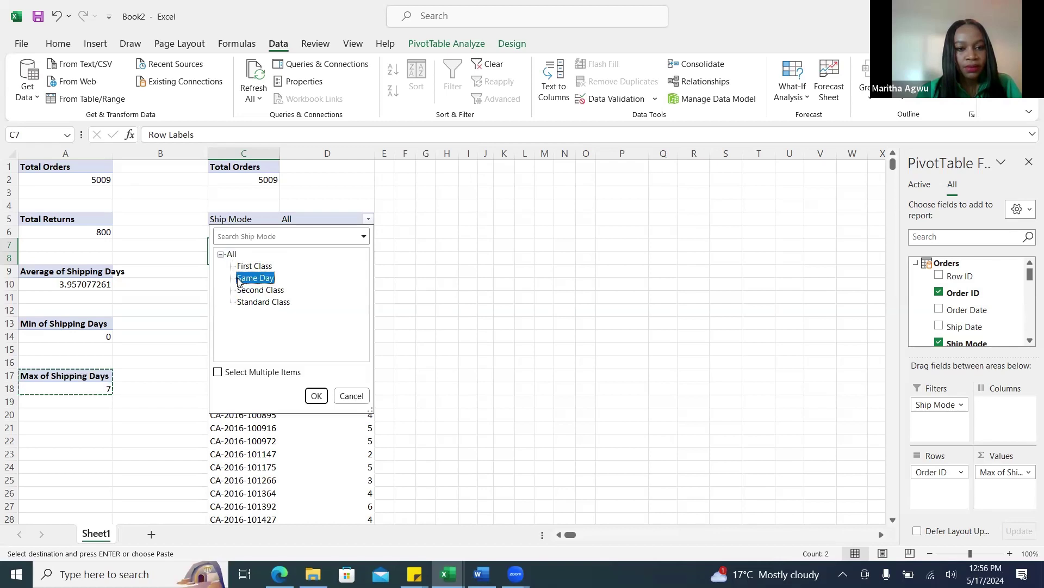
{"action": "left_click", "coordinate": [218, 373]}
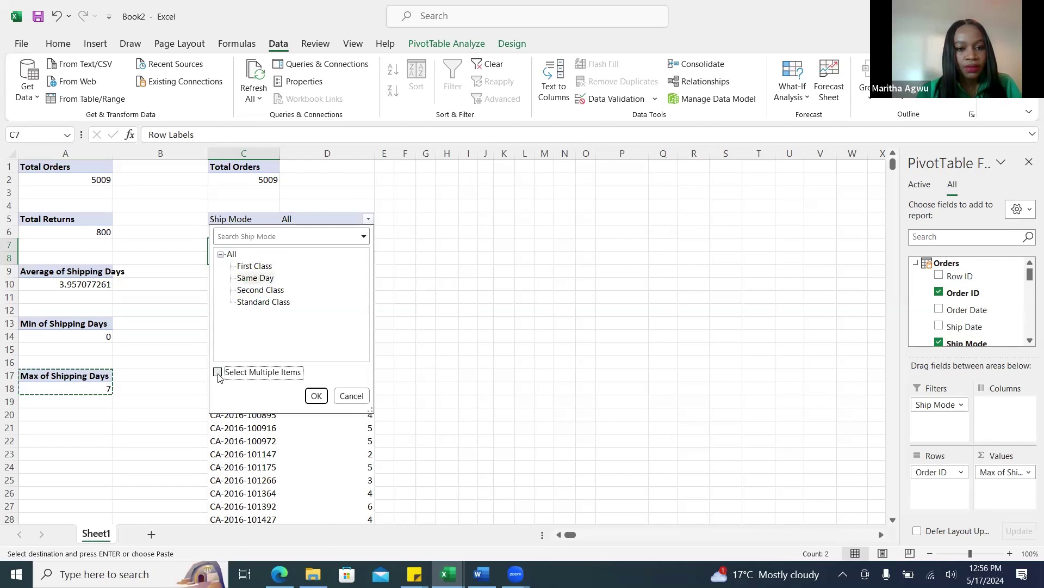
{"action": "left_click", "coordinate": [317, 395]}
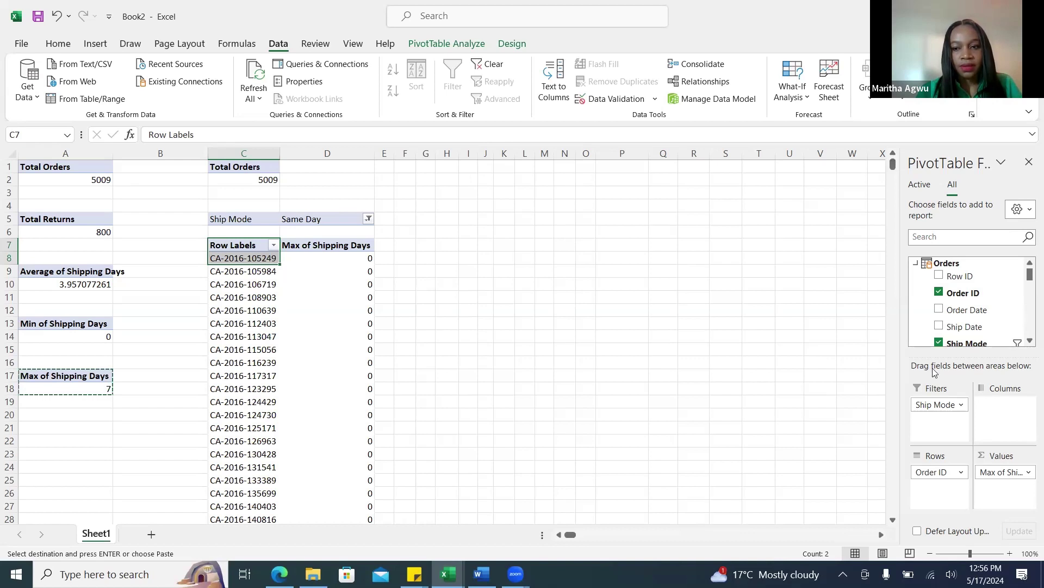
- Remove the Max of Shipping Days value field from the Same Day PivotTable
{"action": "left_click", "coordinate": [1029, 473]}
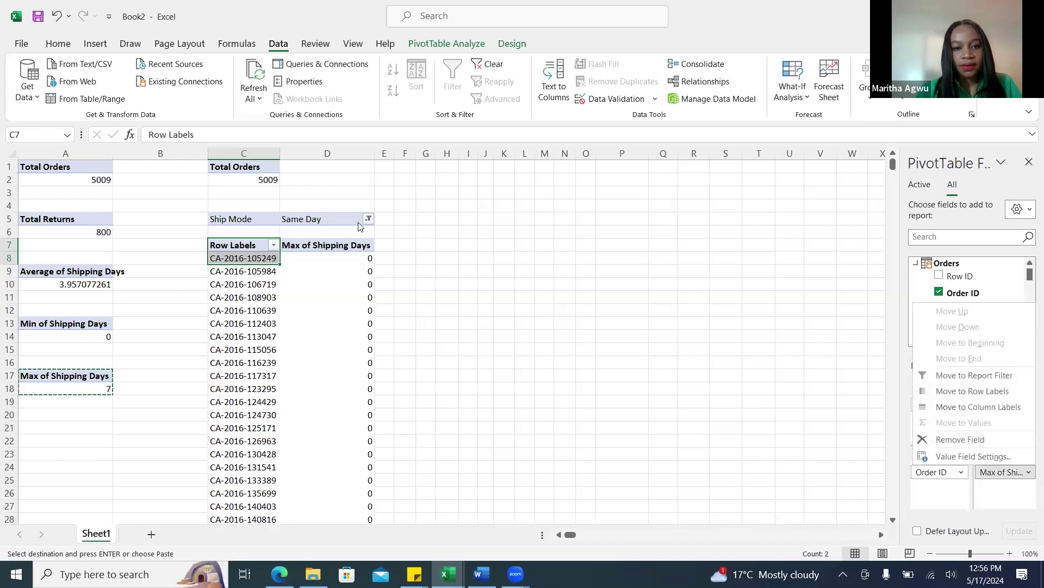
{"action": "left_click", "coordinate": [364, 247]}
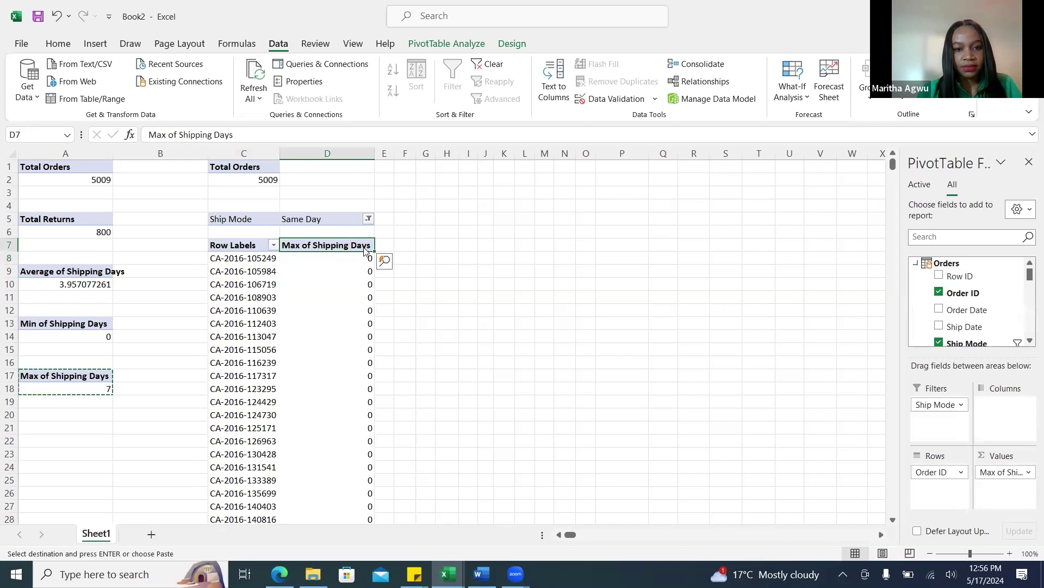
{"action": "right_click", "coordinate": [364, 248]}
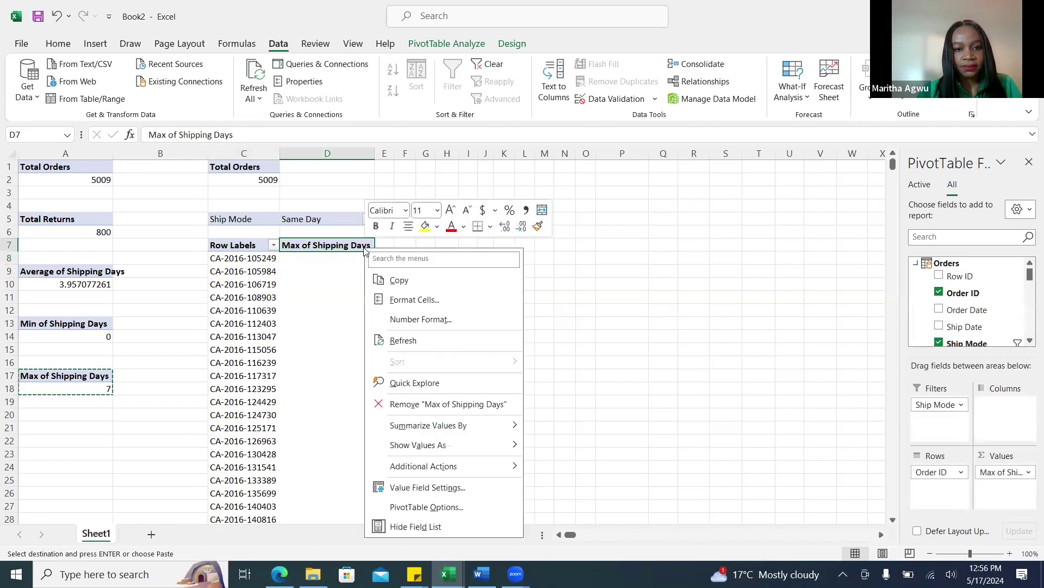
{"action": "left_click", "coordinate": [491, 405]}
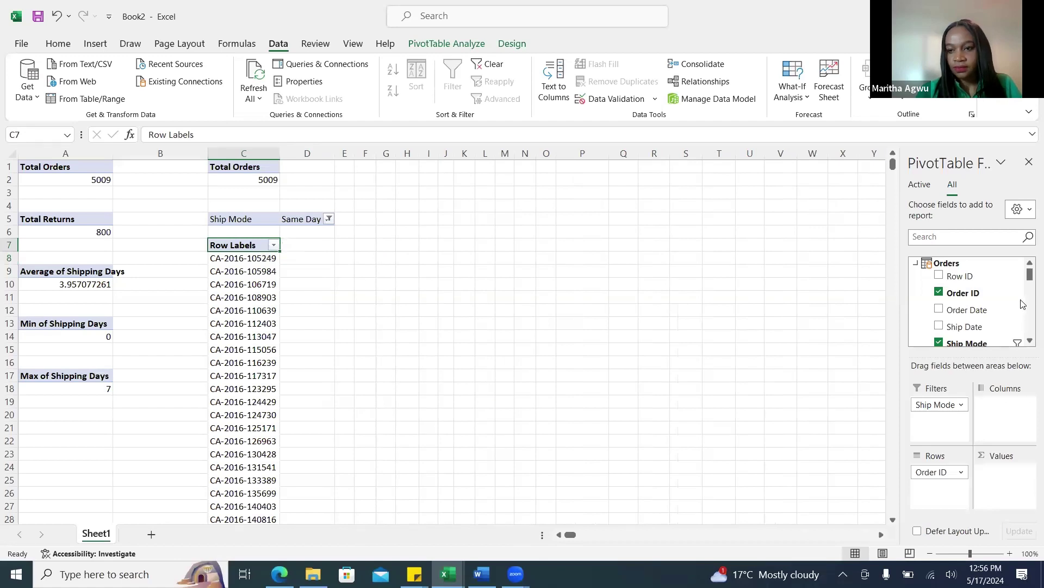
- Add Shipping Days from the Orders table as a summed value field in the Same Day PivotTable
{"action": "left_click_drag", "start_coordinate": [1029, 275], "coordinate": [1030, 340]}
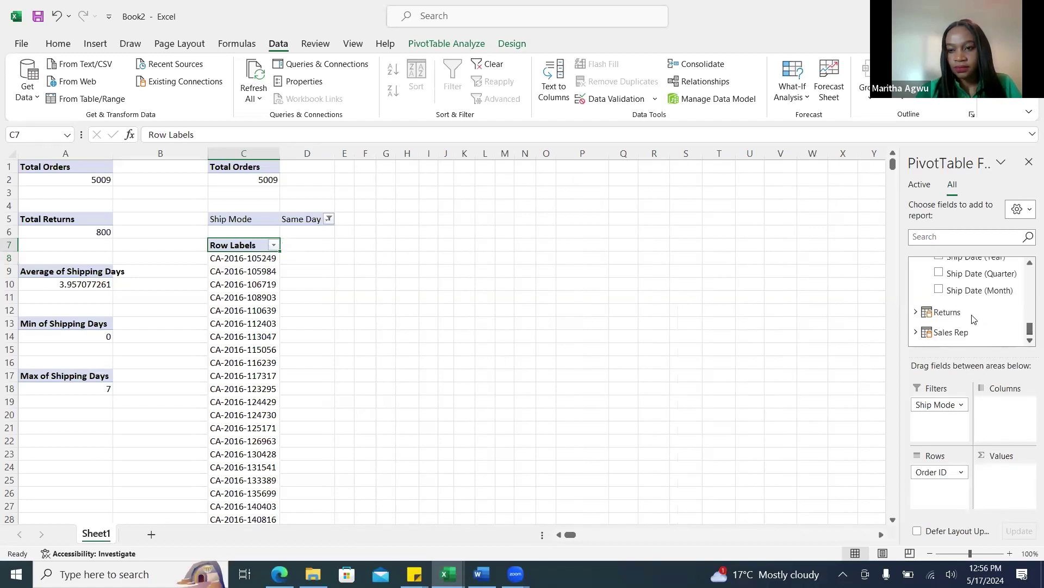
{"action": "left_click", "coordinate": [1030, 262]}
{"action": "left_click", "coordinate": [1030, 262]}
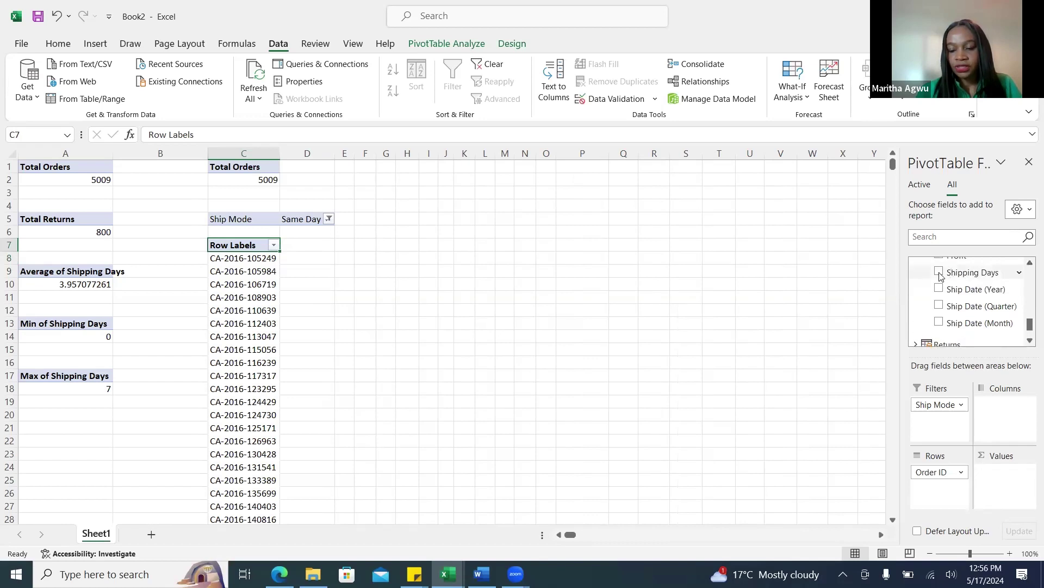
{"action": "left_click", "coordinate": [938, 271]}
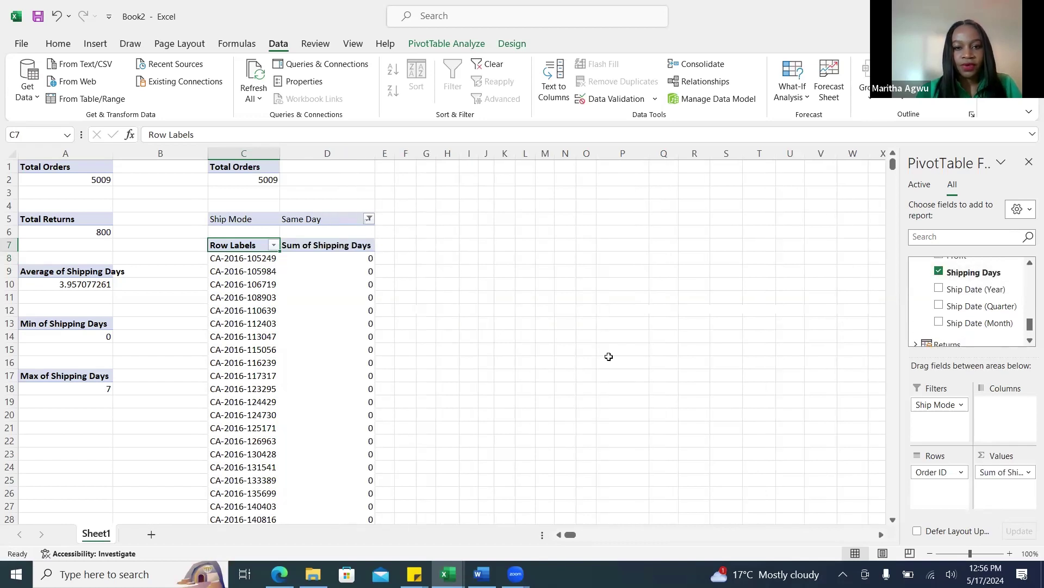
- Add Shipping Days as a second report filter on the Same Day PivotTable and exclude the value 0
{"action": "mouse_move", "coordinate": [371, 301]}
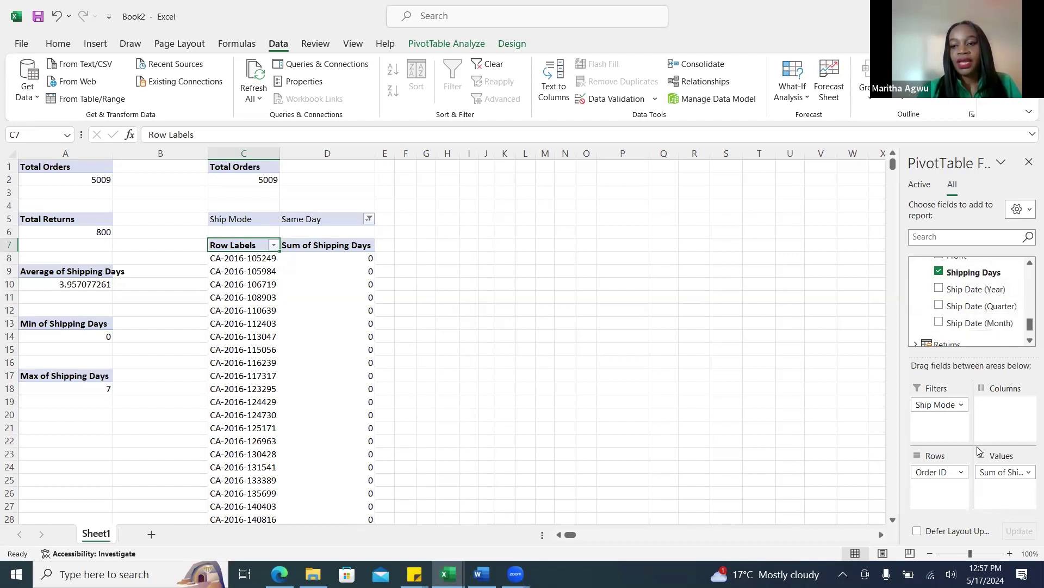
{"action": "left_click_drag", "start_coordinate": [982, 267], "coordinate": [939, 422]}
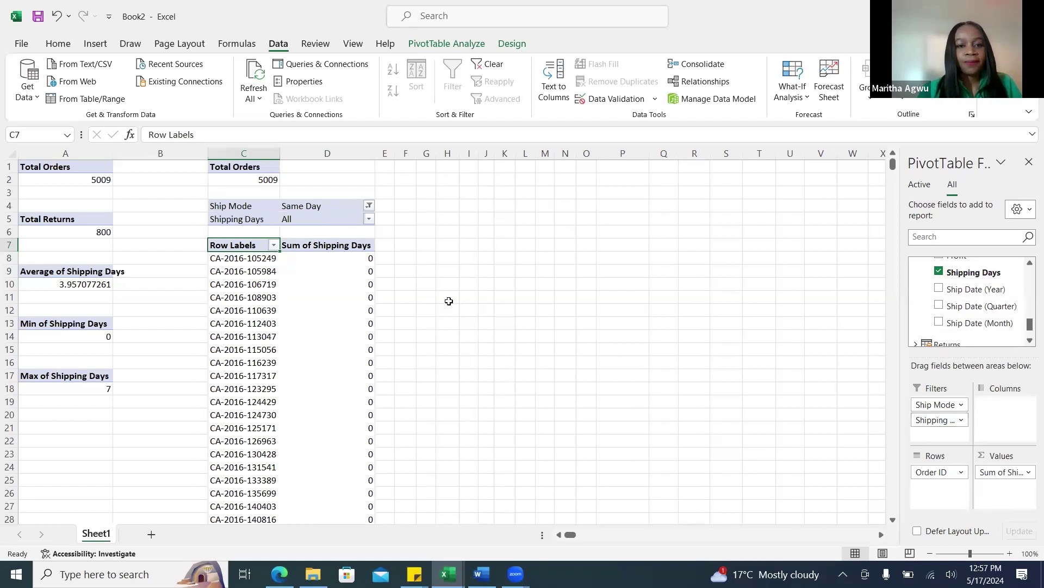
{"action": "left_click", "coordinate": [370, 220]}
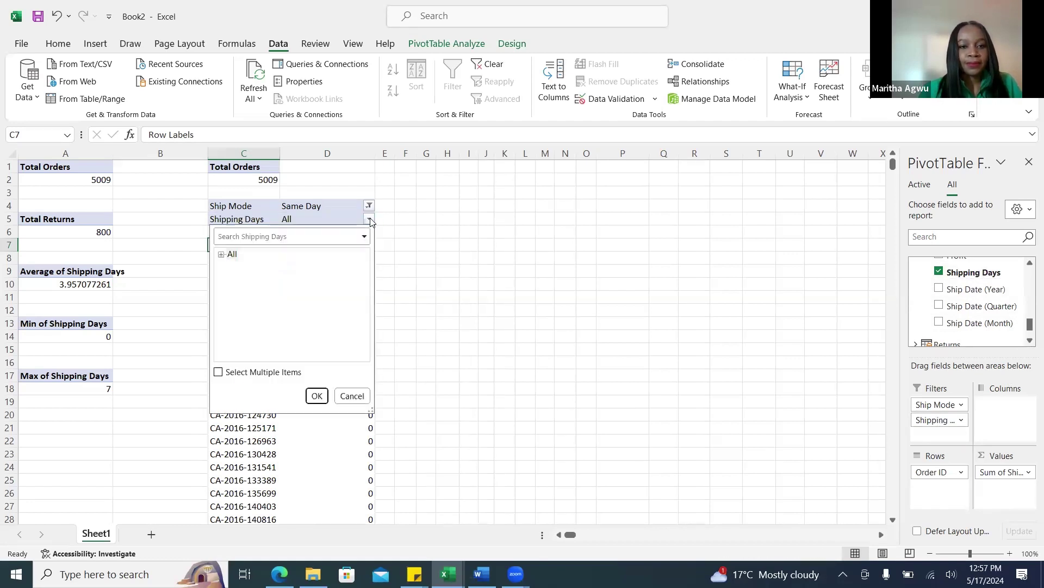
{"action": "left_click", "coordinate": [217, 373]}
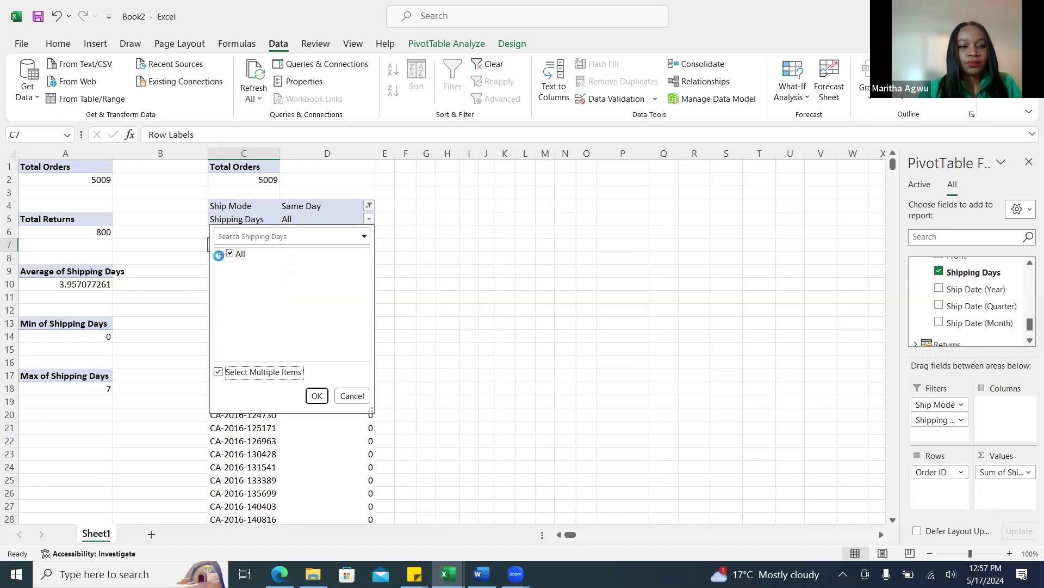
{"action": "left_click", "coordinate": [221, 254]}
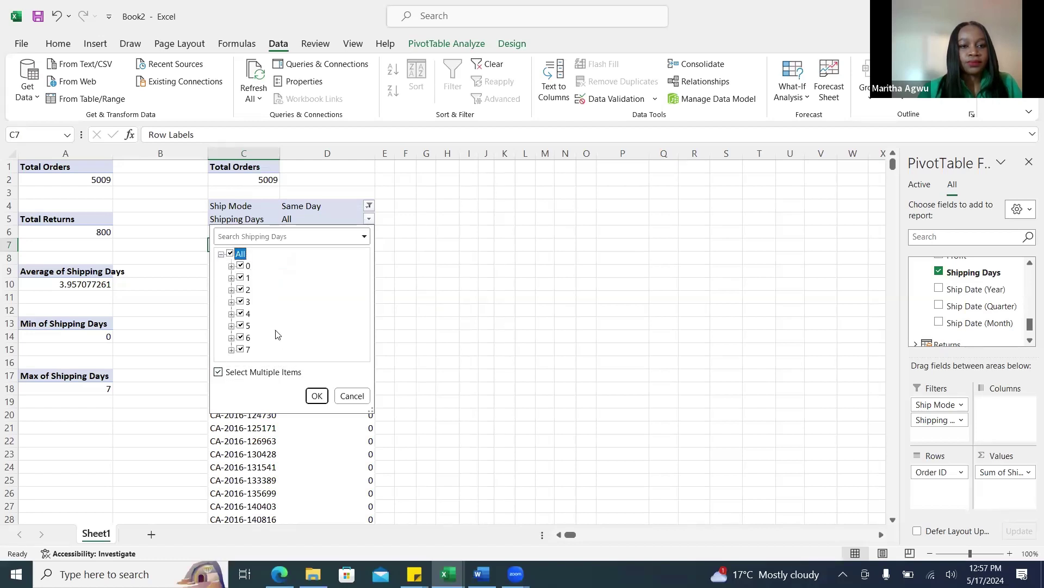
{"action": "left_click", "coordinate": [241, 266]}
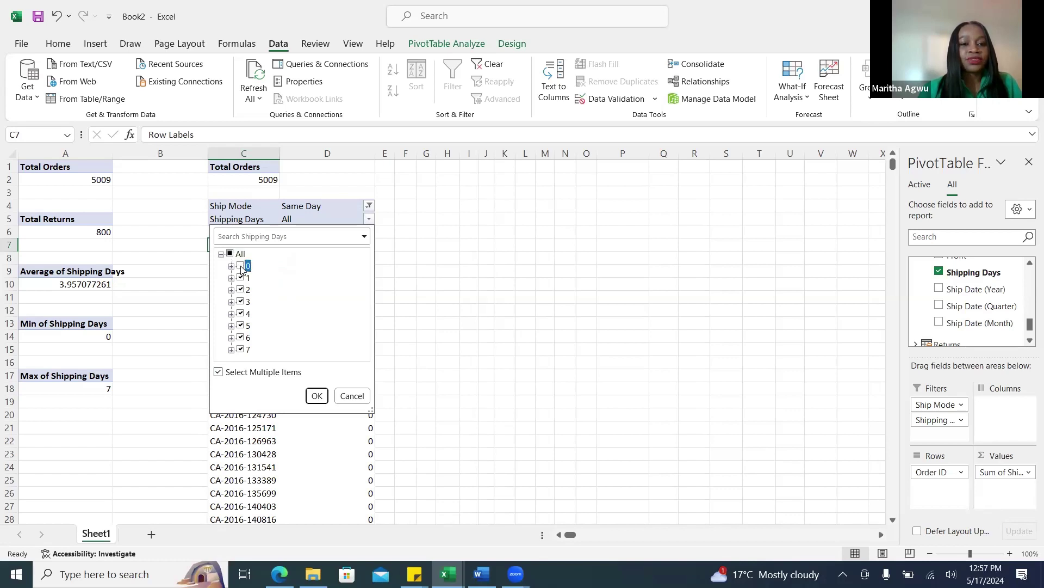
{"action": "left_click", "coordinate": [317, 396]}
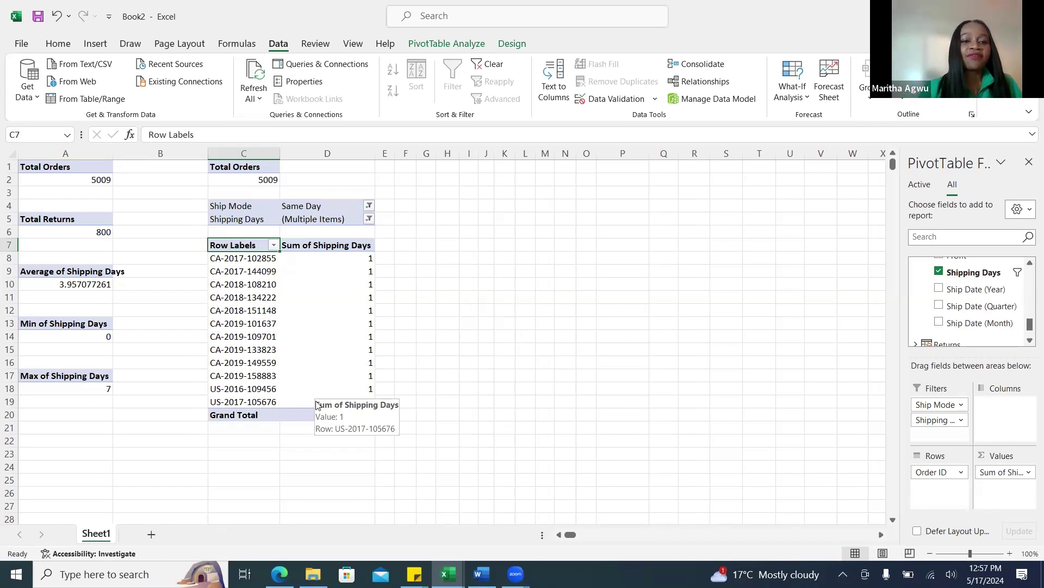
{"action": "left_click", "coordinate": [359, 419]}
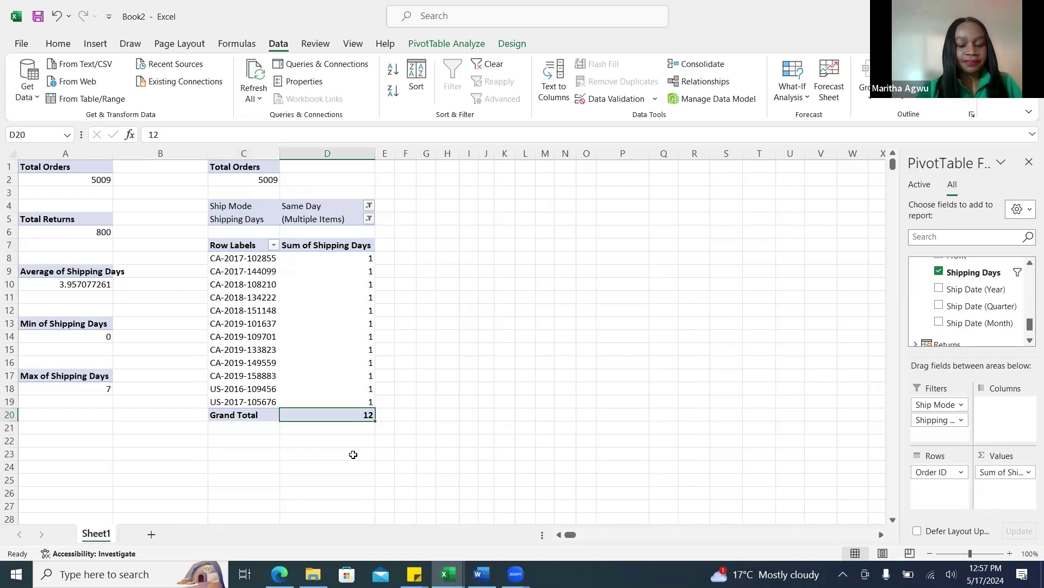
- Check the Key Metrics list in the Excel Training- Order Analysis workbook and return to Book2
{"action": "mouse_move", "coordinate": [448, 574]}
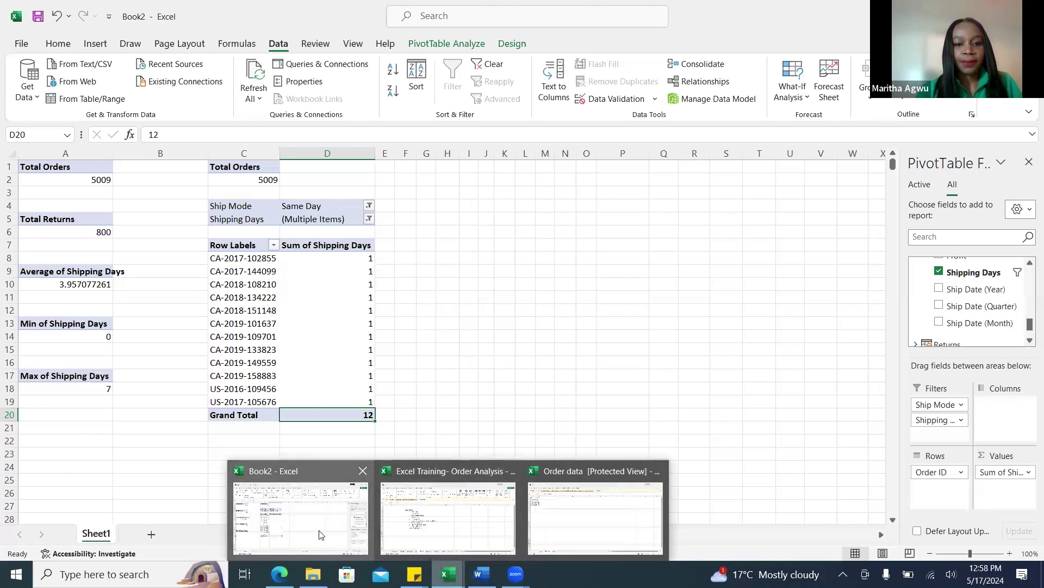
{"action": "left_click", "coordinate": [320, 535]}
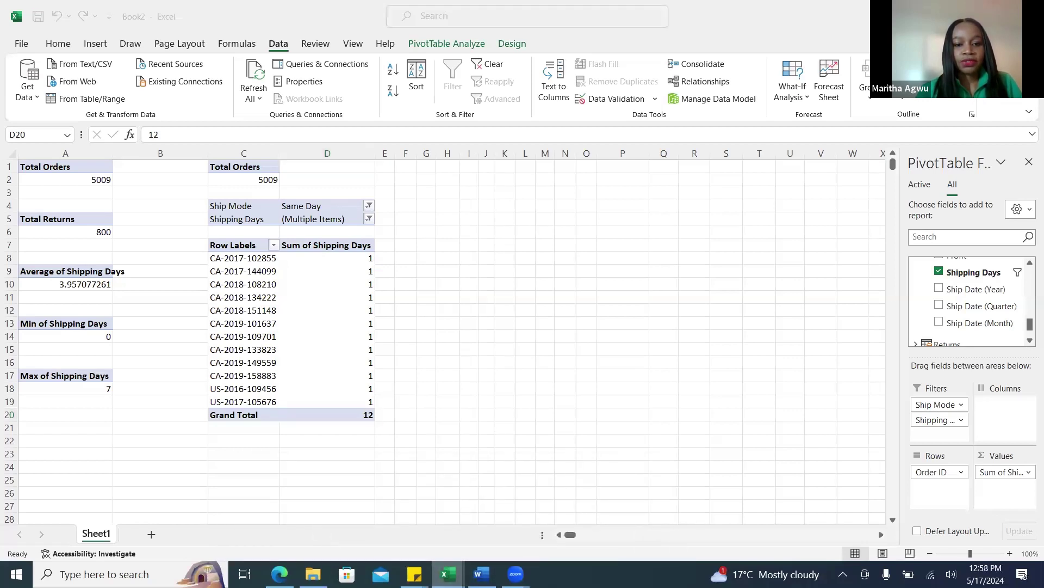
{"action": "mouse_move", "coordinate": [447, 573]}
{"action": "left_click", "coordinate": [453, 516]}
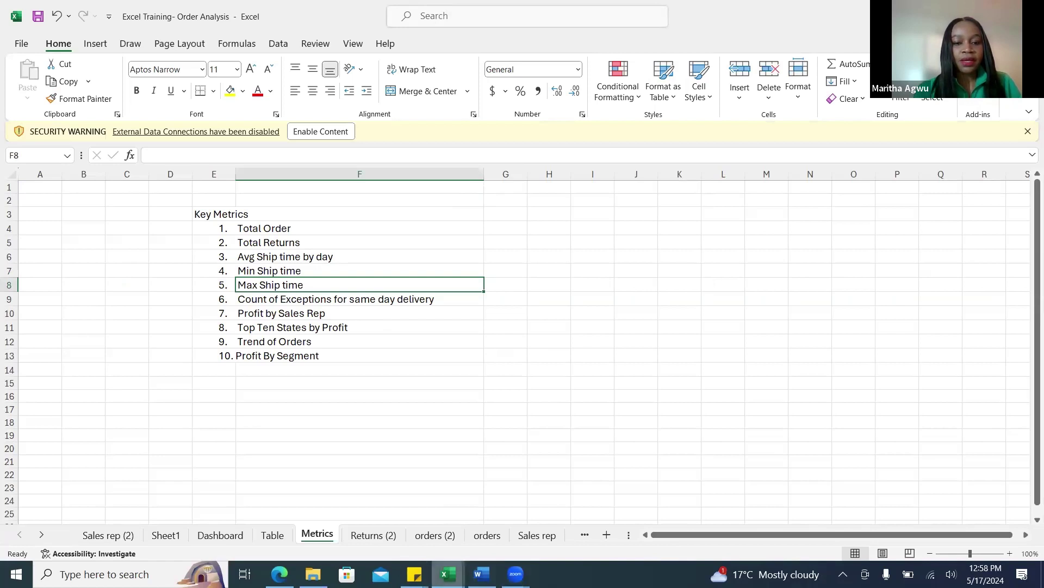
{"action": "mouse_move", "coordinate": [448, 574]}
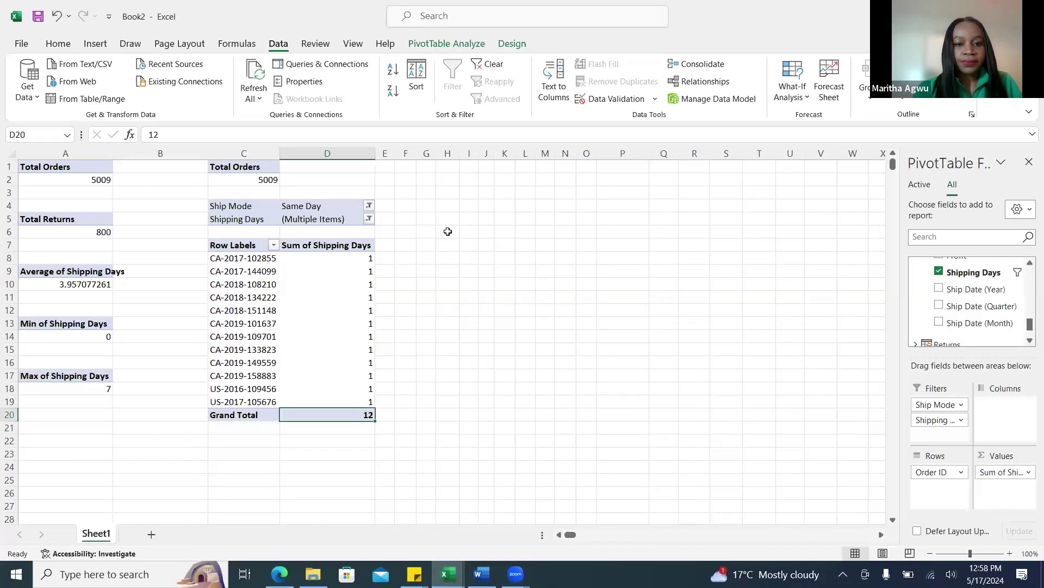
- Copy the Min of Shipping Days PivotTable from A13:A14 to F7, fill its two cells across to column H, and select F7
{"action": "left_click", "coordinate": [460, 245]}
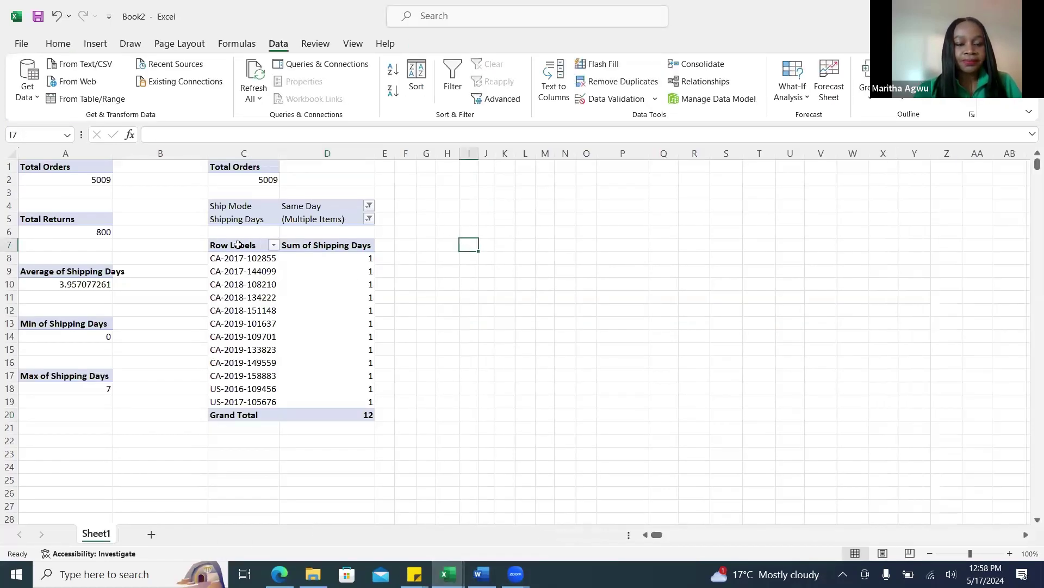
{"action": "left_click_drag", "start_coordinate": [263, 247], "coordinate": [320, 260]}
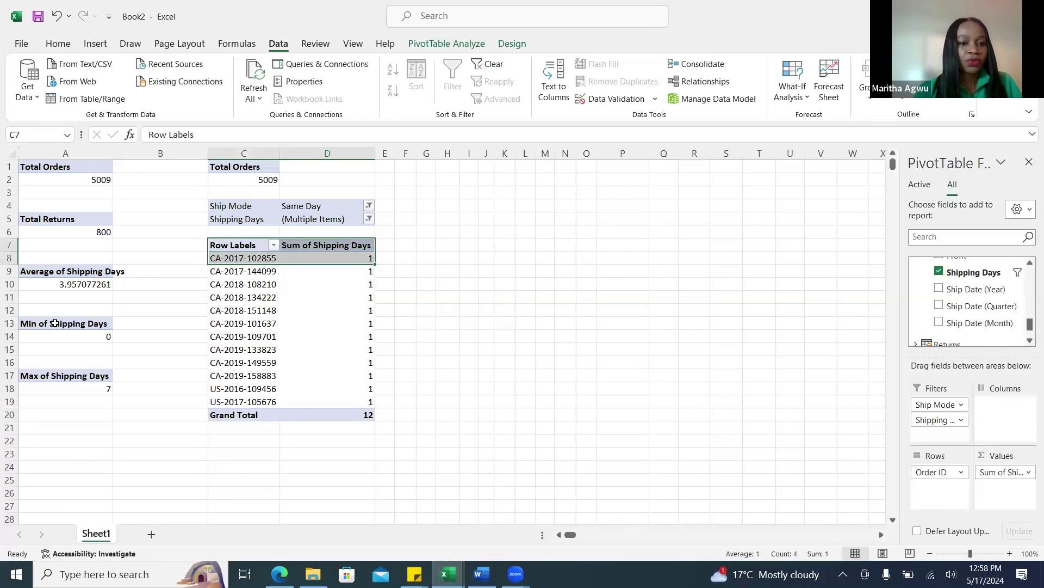
{"action": "left_click_drag", "start_coordinate": [56, 323], "coordinate": [67, 339]}
{"action": "key", "text": "ctrl+c"}
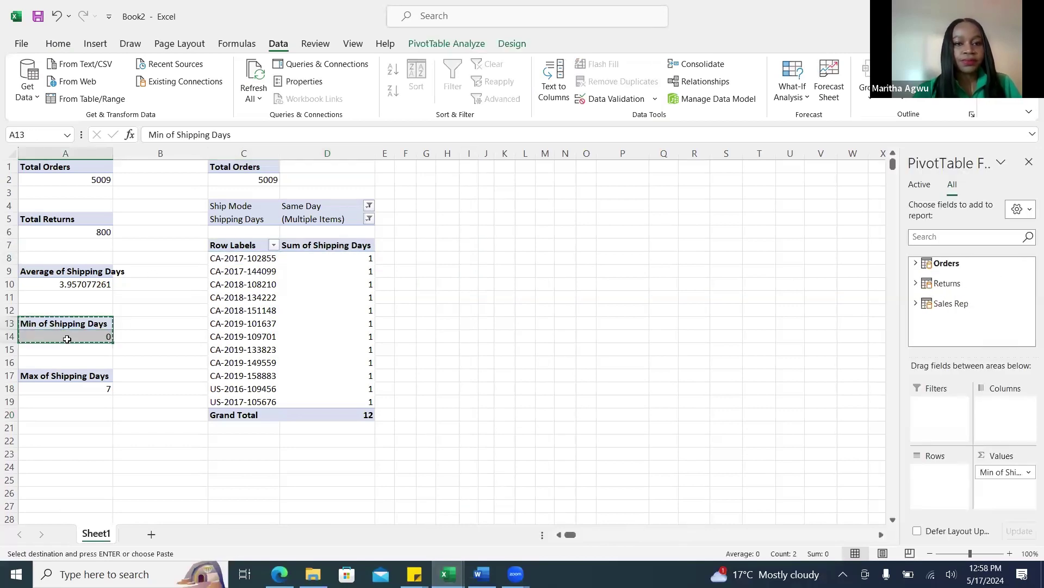
{"action": "left_click", "coordinate": [412, 248]}
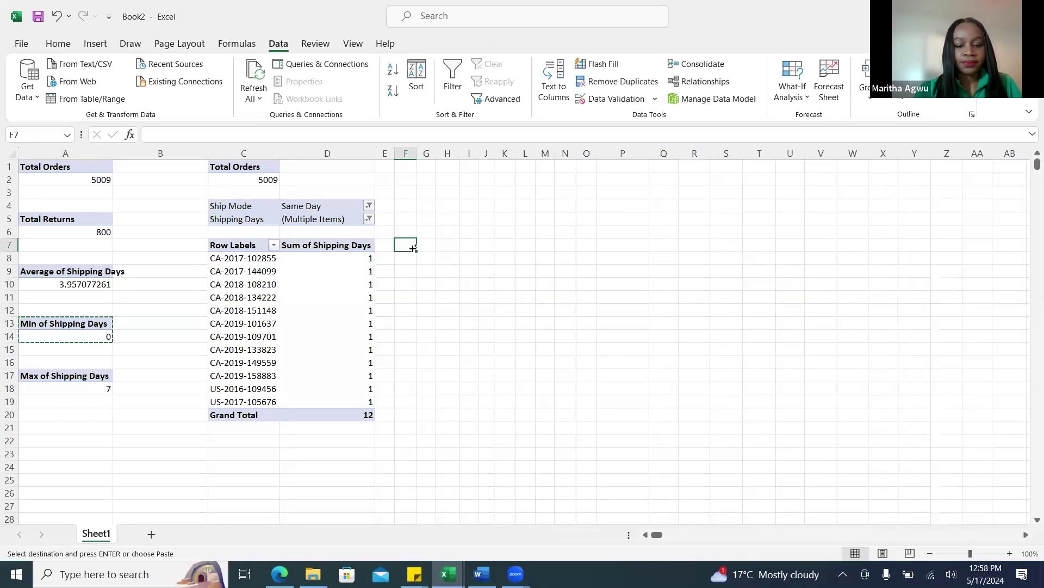
{"action": "key", "text": "ctrl+v"}
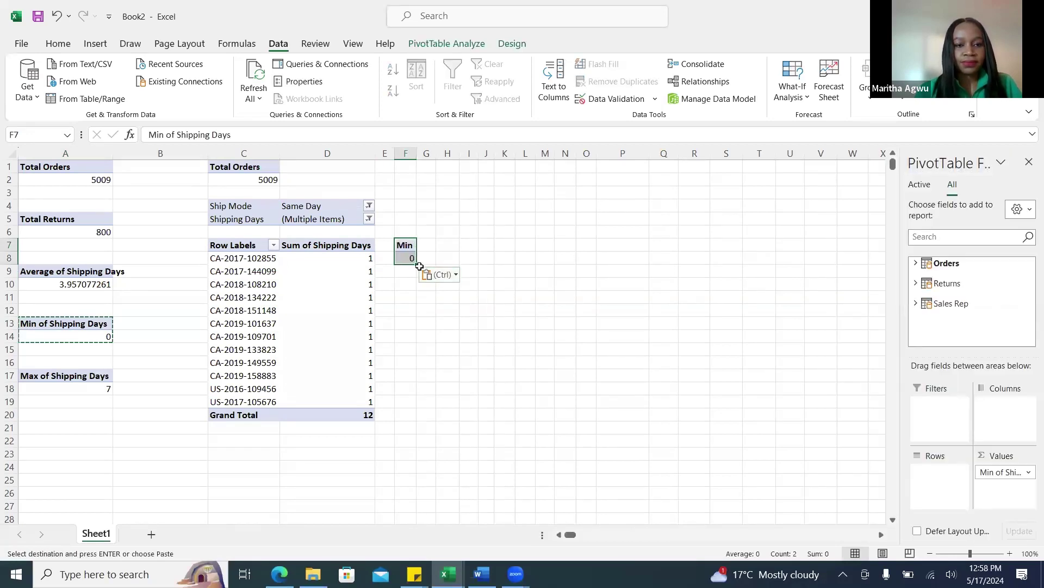
{"action": "left_click_drag", "start_coordinate": [416, 263], "coordinate": [462, 264]}
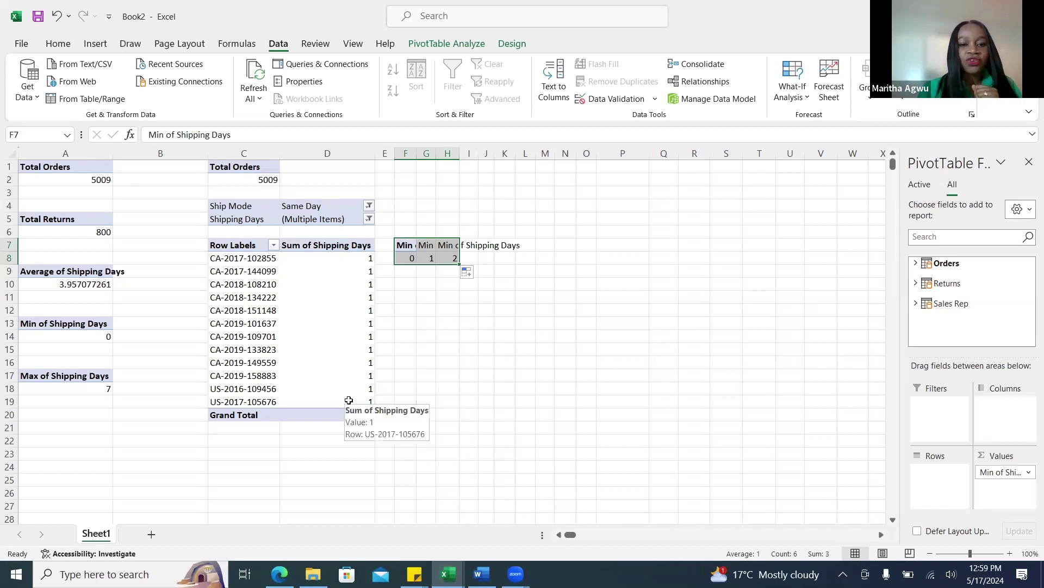
{"action": "left_click", "coordinate": [485, 348]}
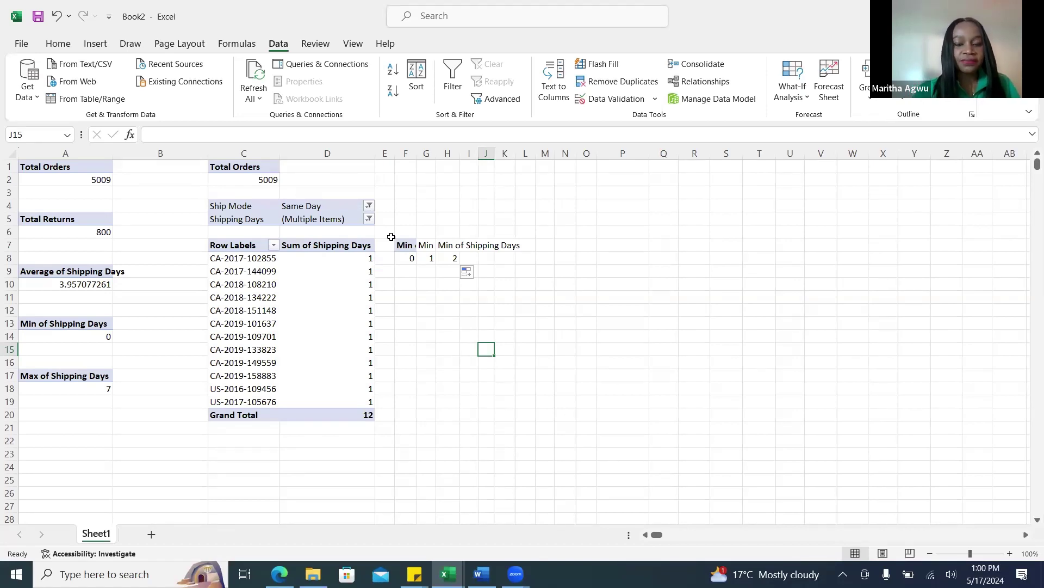
{"action": "left_click", "coordinate": [406, 249]}
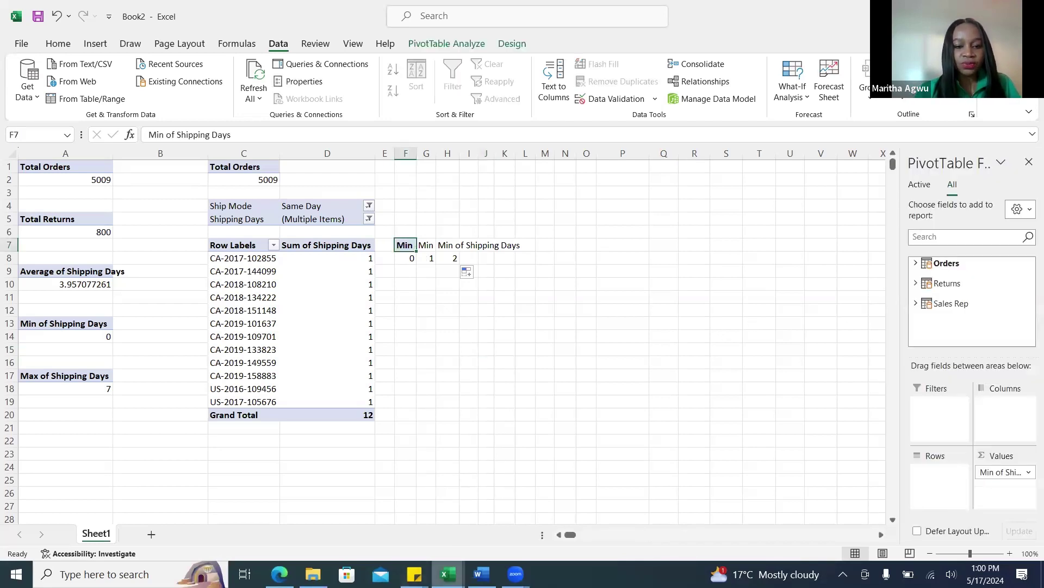
- Review the Key Metrics list and the Sales rep sheet in the Excel Training- Order Analysis workbook, and return to Book2
{"action": "mouse_move", "coordinate": [448, 574]}
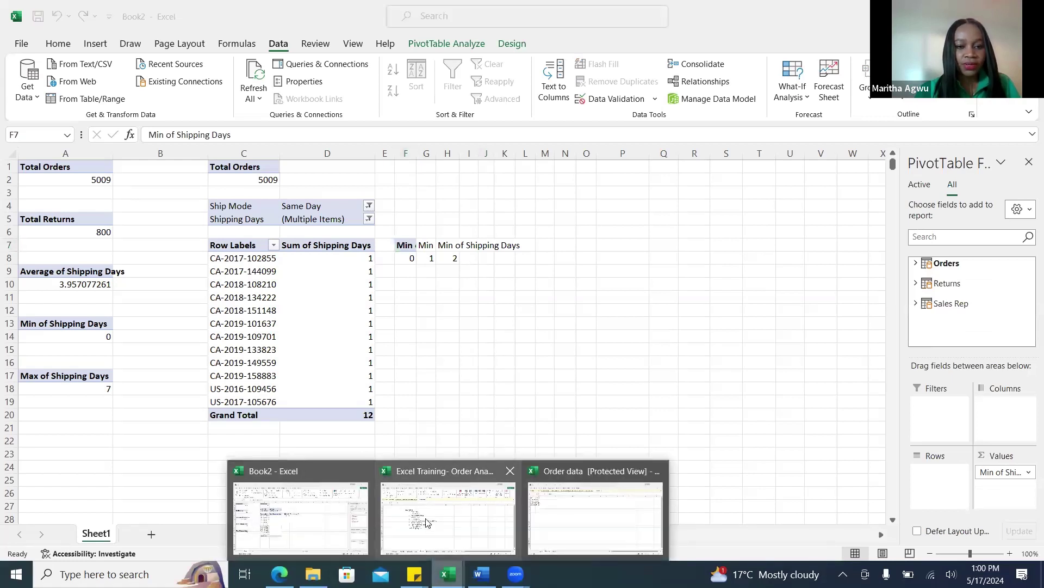
{"action": "left_click", "coordinate": [425, 521]}
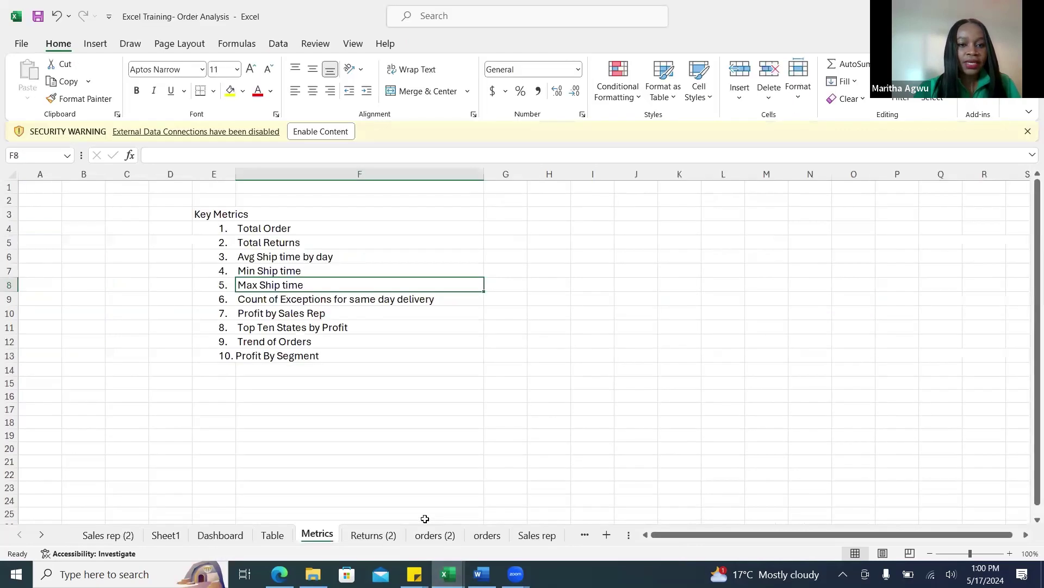
{"action": "mouse_move", "coordinate": [447, 574]}
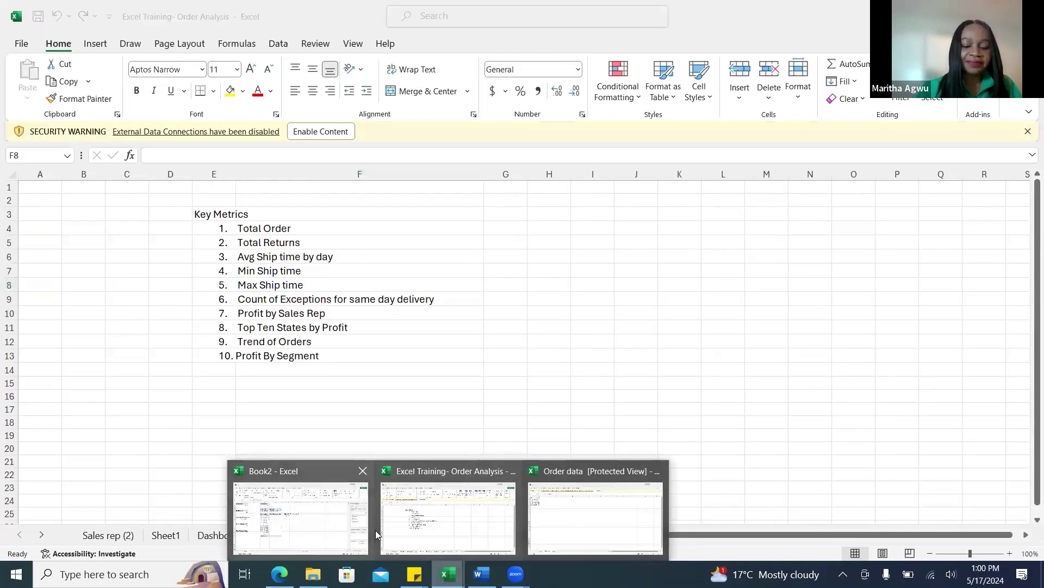
{"action": "left_click", "coordinate": [325, 507]}
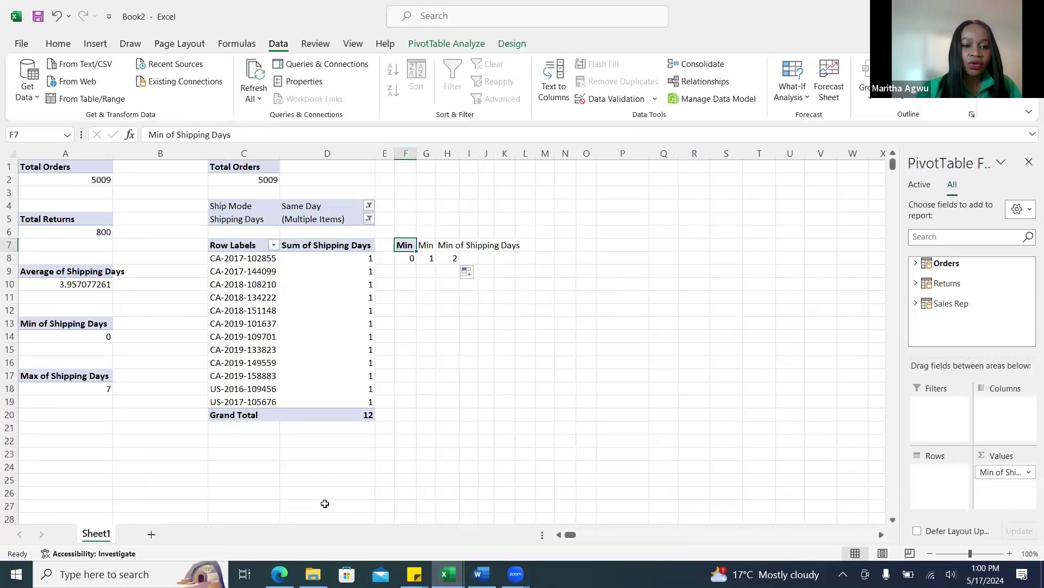
{"action": "mouse_move", "coordinate": [448, 574]}
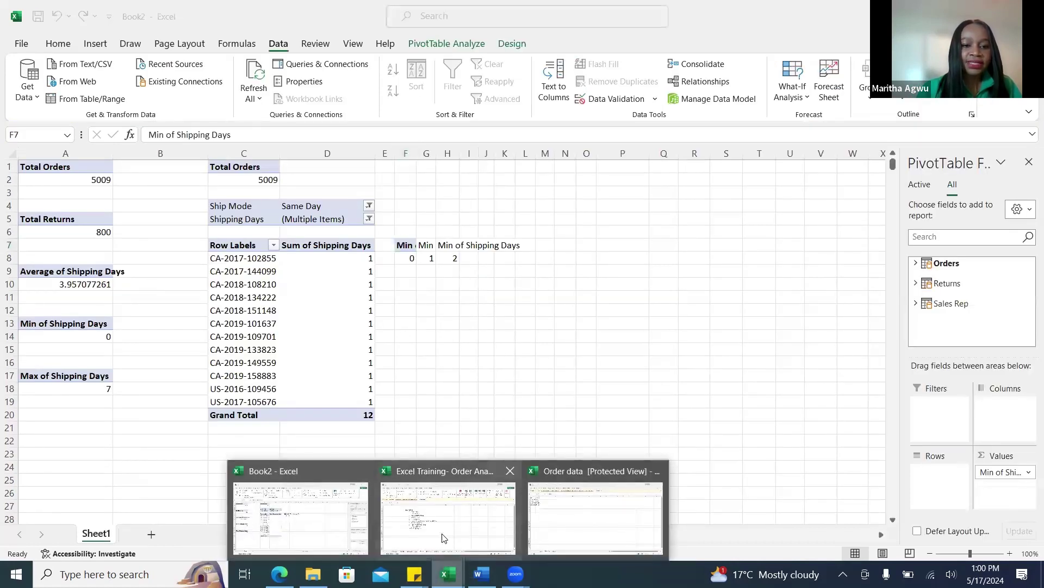
{"action": "left_click", "coordinate": [448, 492]}
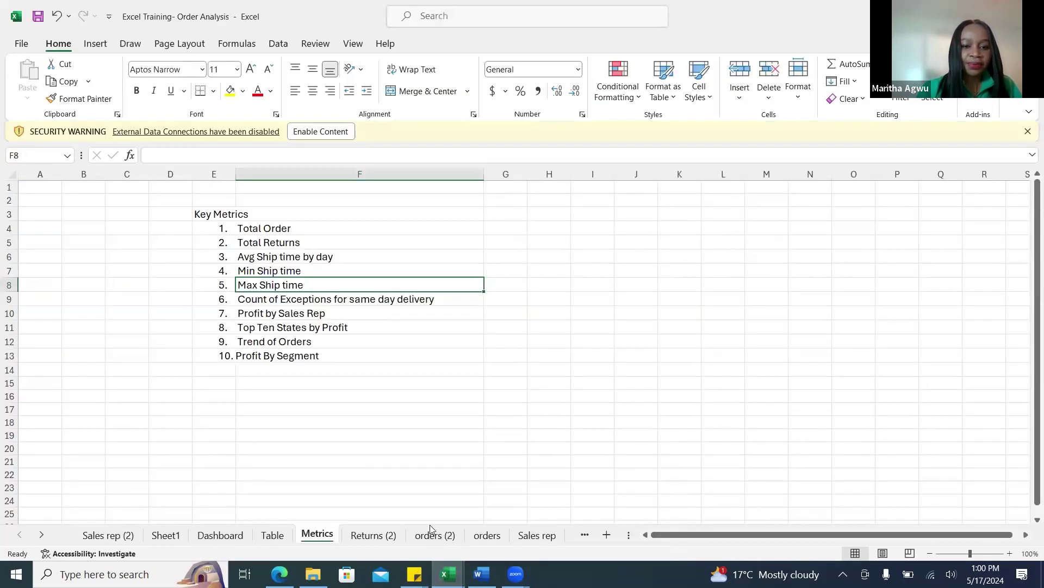
{"action": "left_click", "coordinate": [535, 536]}
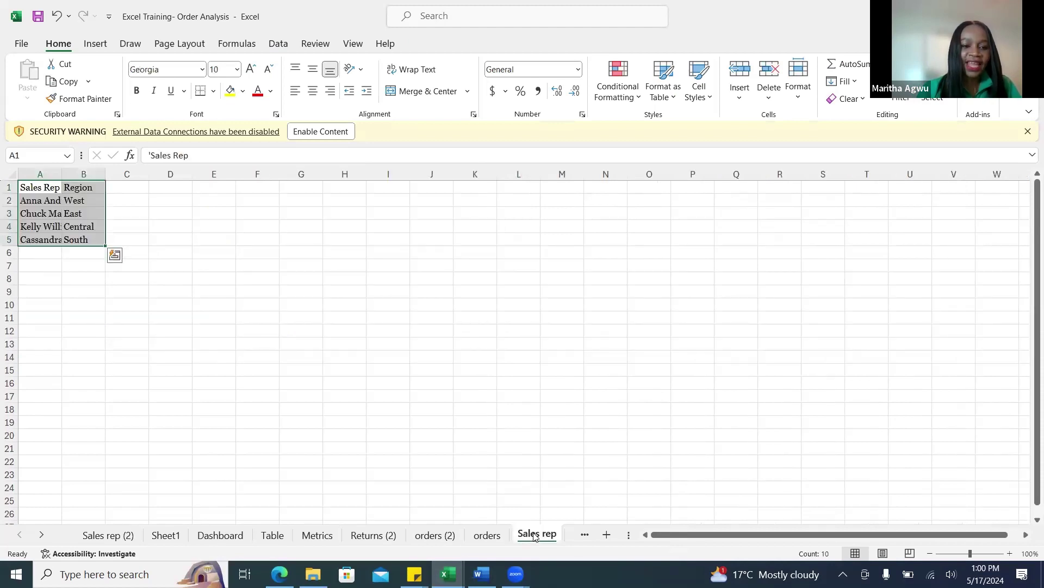
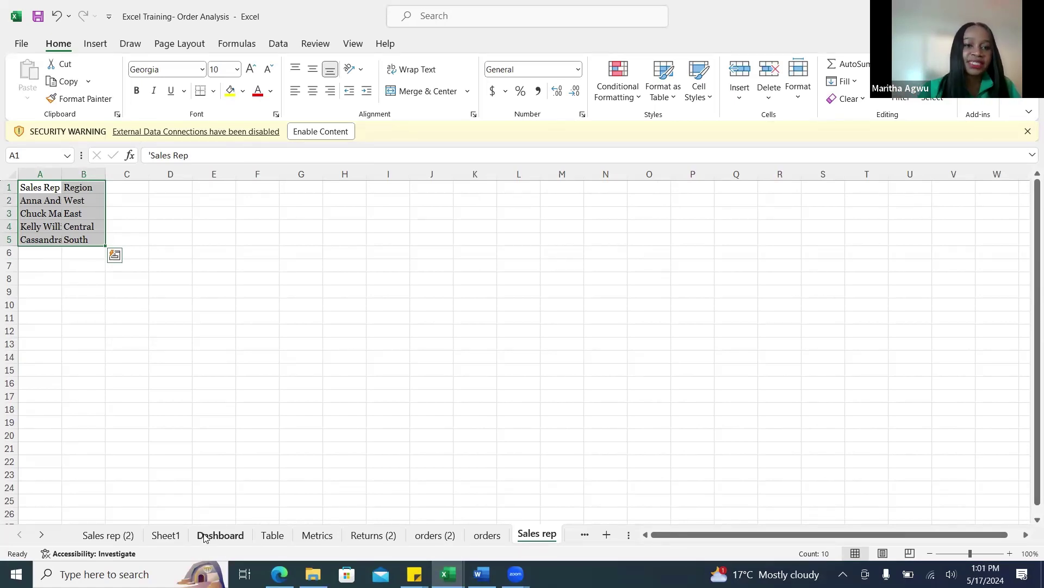
{"action": "key", "text": "Escape"}
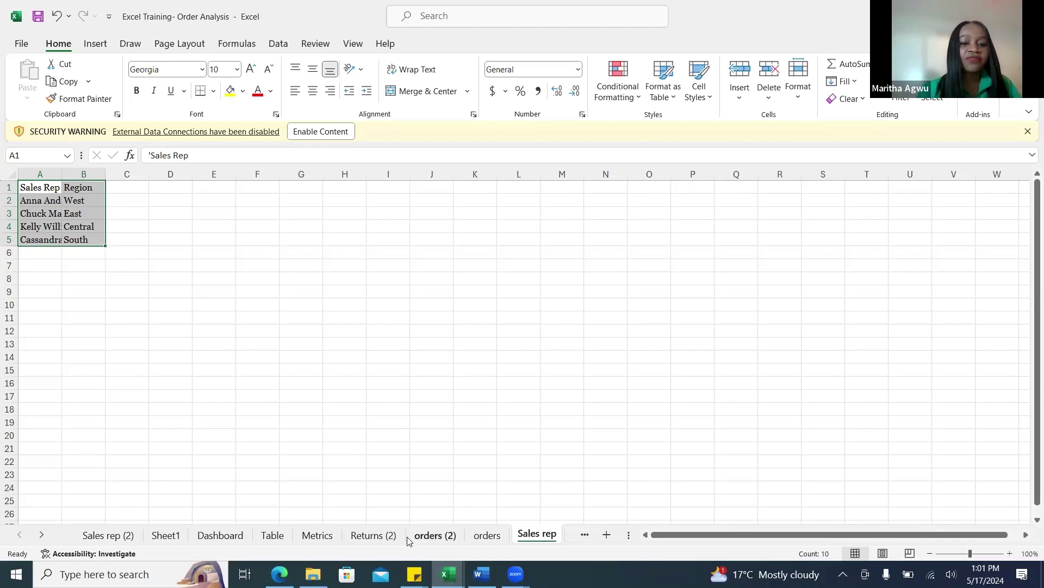
{"action": "left_click", "coordinate": [318, 535]}
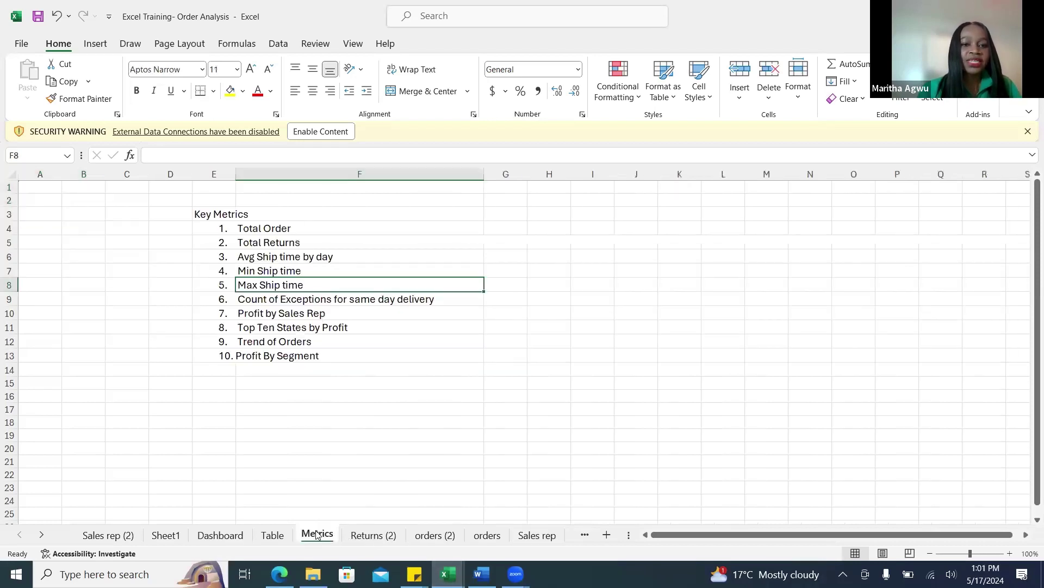
{"action": "left_click", "coordinate": [449, 574]}
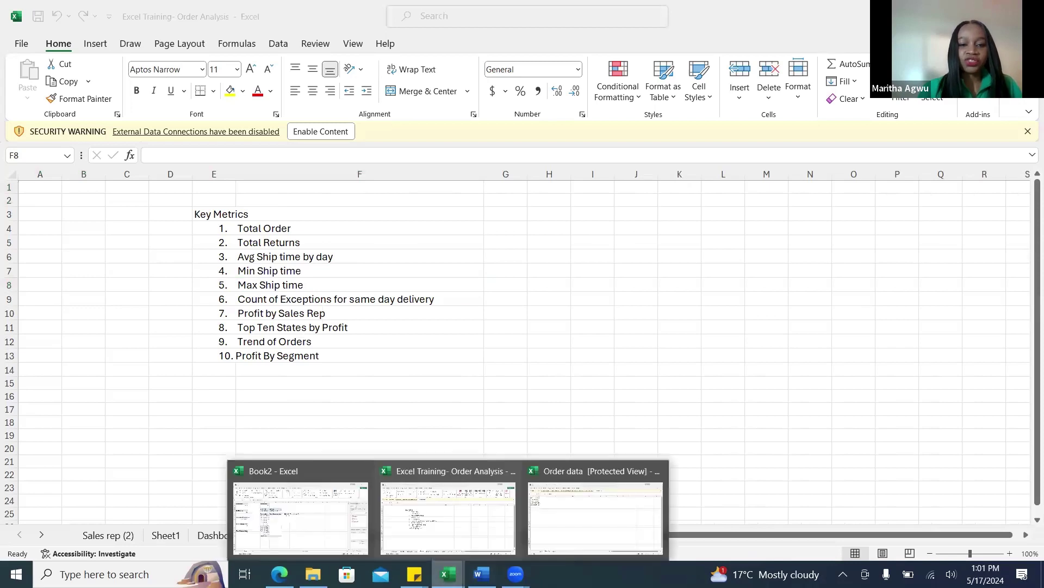
{"action": "left_click", "coordinate": [302, 527]}
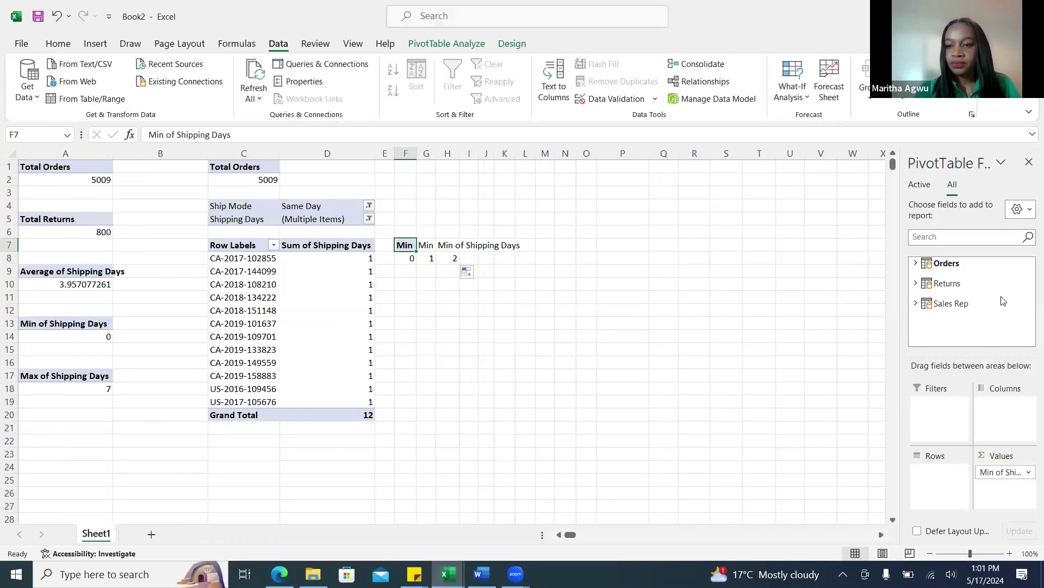
- Replace Shipping Days with Profit as the value field of the PivotTable at F7, accepting the overwrite of the adjacent data
{"action": "left_click", "coordinate": [916, 263]}
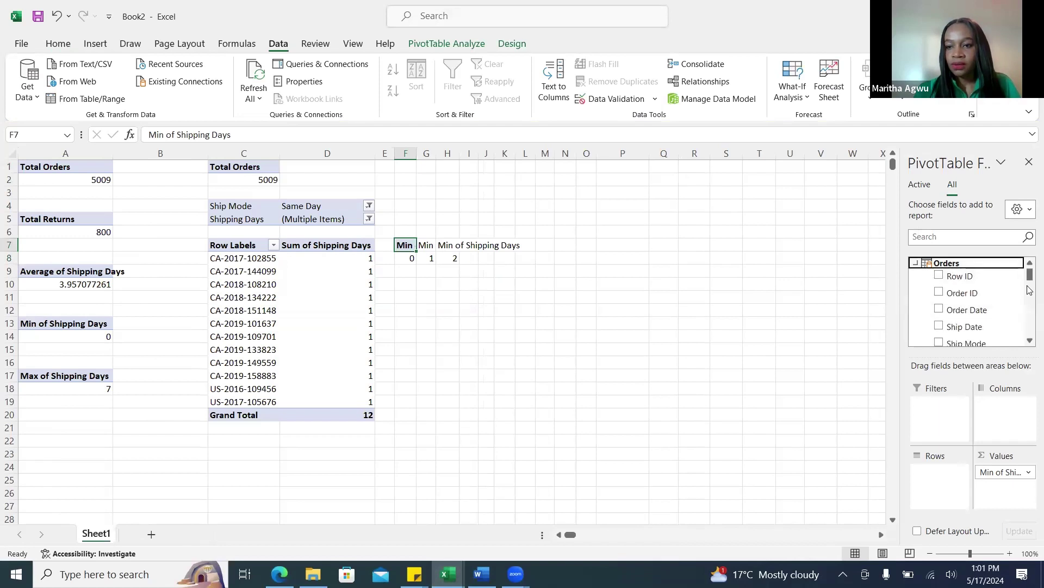
{"action": "left_click_drag", "start_coordinate": [1030, 275], "coordinate": [1030, 316]}
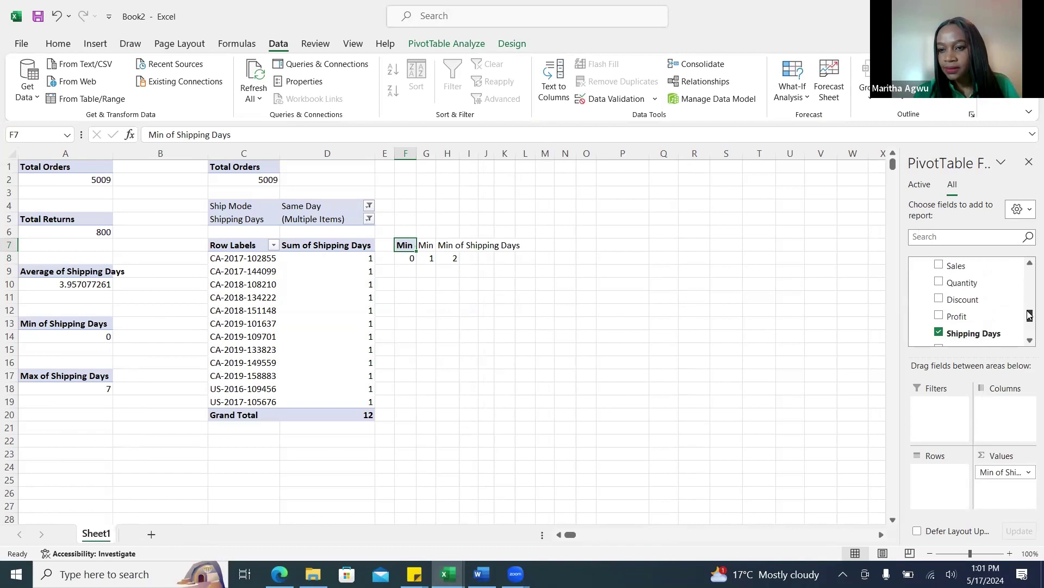
{"action": "left_click", "coordinate": [940, 333]}
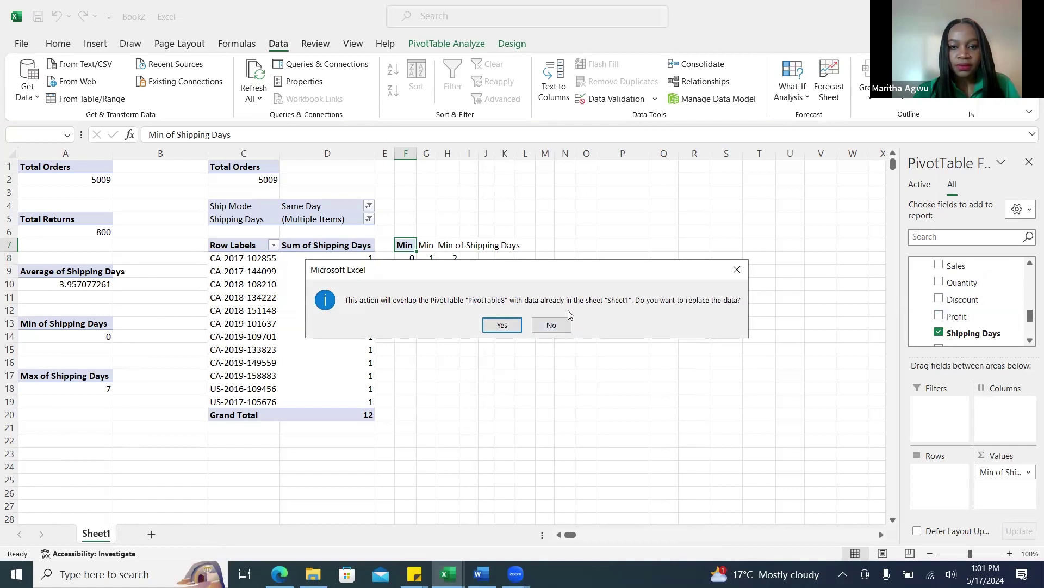
{"action": "left_click", "coordinate": [502, 325]}
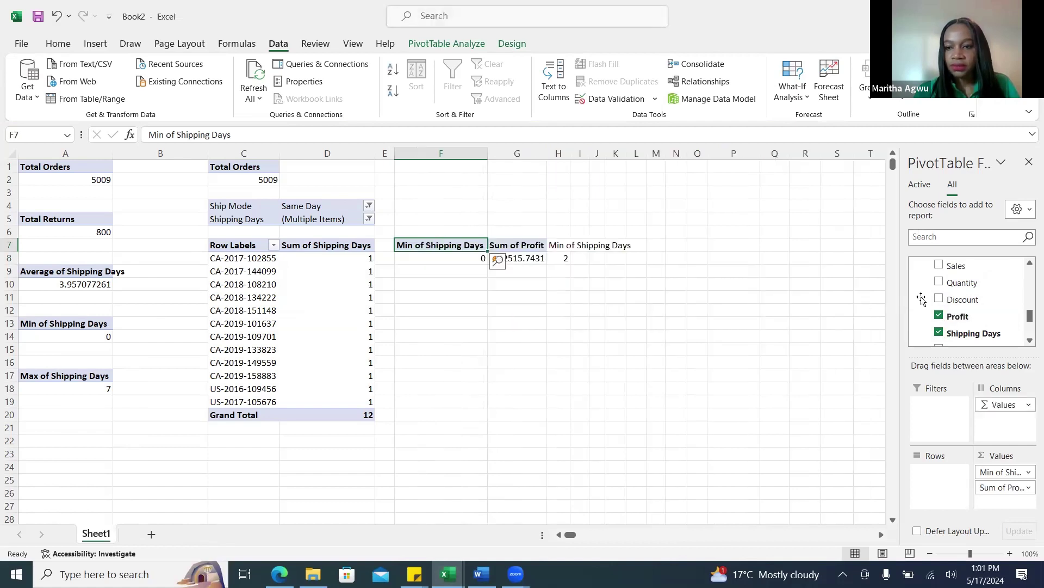
{"action": "left_click", "coordinate": [940, 332]}
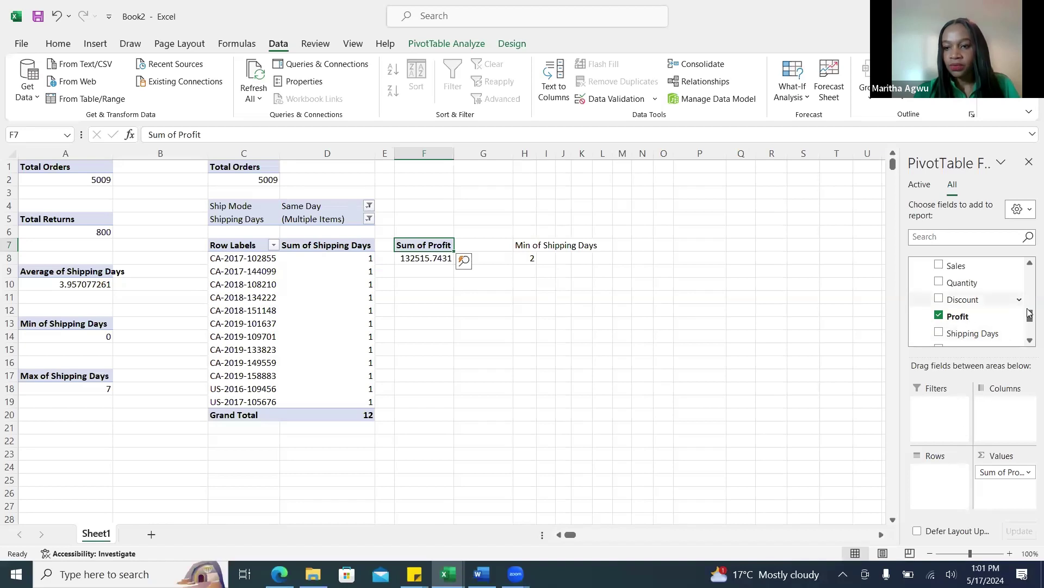
- Add the Sales Rep field from the Sales Rep table as the row labels of the Sum of Profit PivotTable
{"action": "left_click_drag", "start_coordinate": [1029, 318], "coordinate": [1029, 273]}
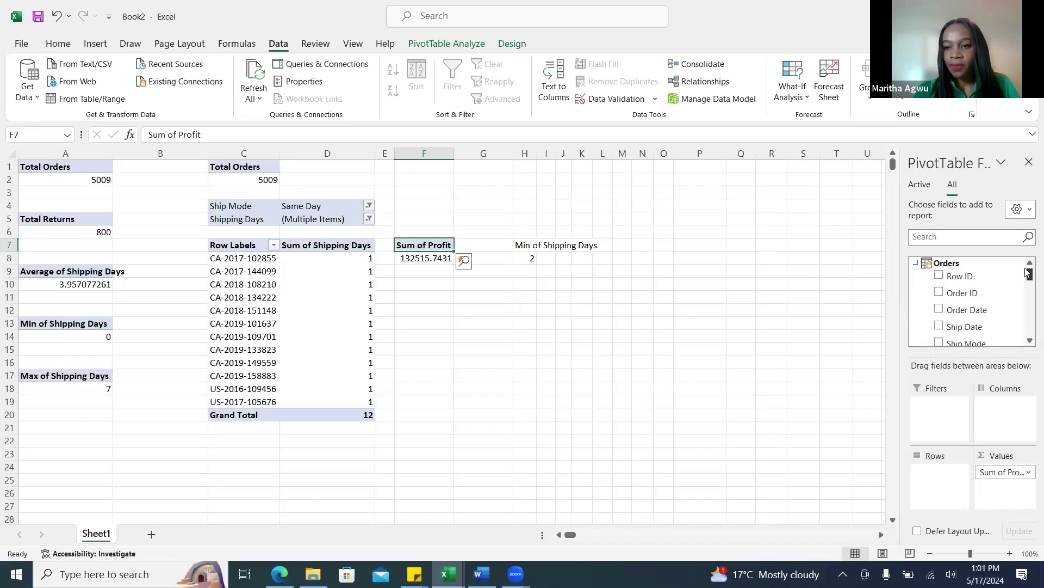
{"action": "left_click", "coordinate": [917, 262]}
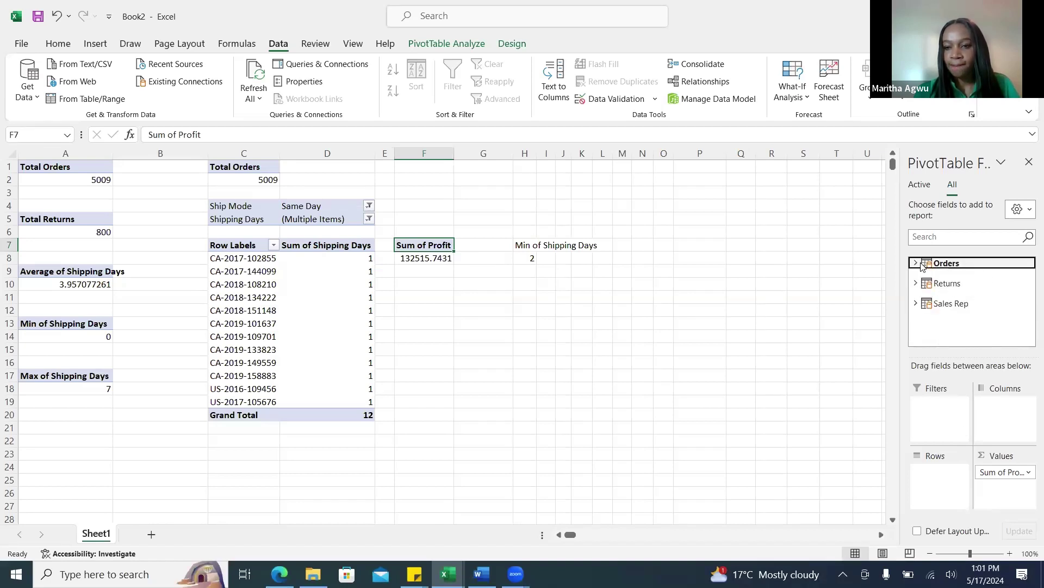
{"action": "left_click", "coordinate": [917, 305]}
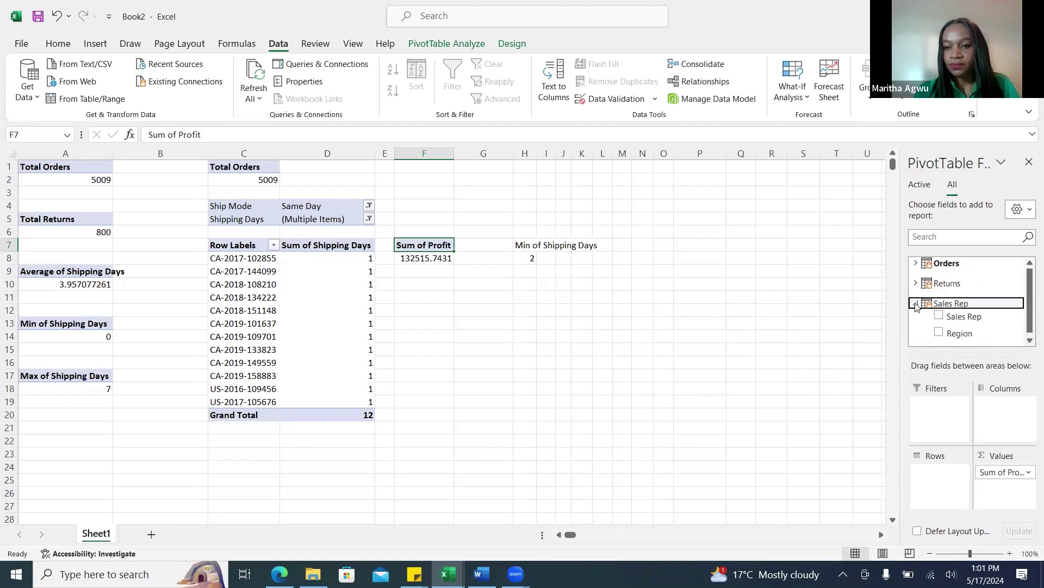
{"action": "left_click", "coordinate": [939, 317]}
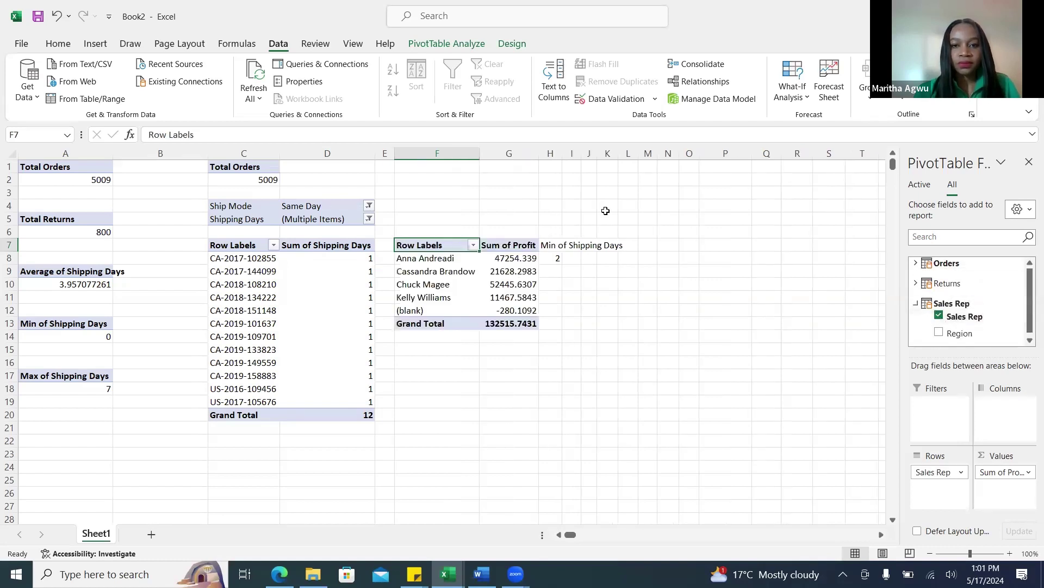
- Clear the leftover Min of Shipping Days cells by deleting the contents of columns H to L
{"action": "left_click", "coordinate": [552, 153]}
{"action": "left_click_drag", "start_coordinate": [619, 162], "coordinate": [619, 162]}
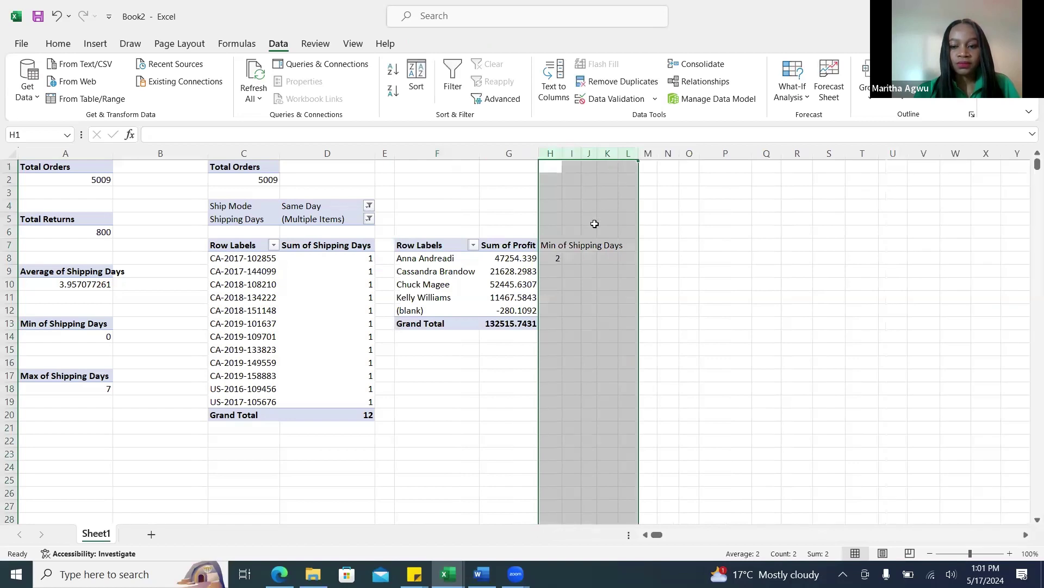
{"action": "key", "text": "Delete"}
{"action": "left_click", "coordinate": [702, 355]}
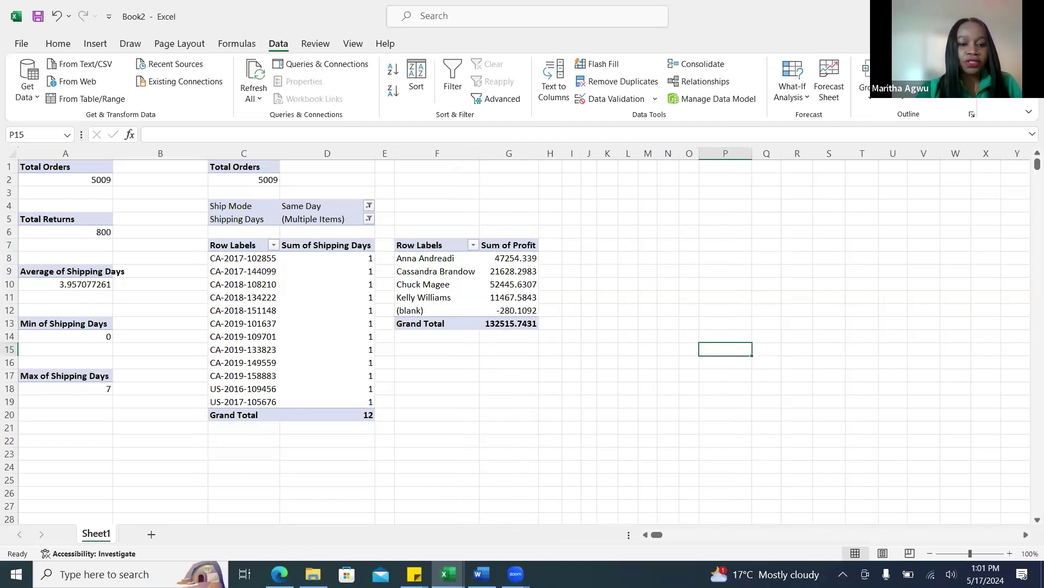
- Check the Key Metrics list in the Excel Training- Order Analysis workbook for the metric after Profit by Sales Rep, and return to Book2
{"action": "left_click", "coordinate": [447, 574]}
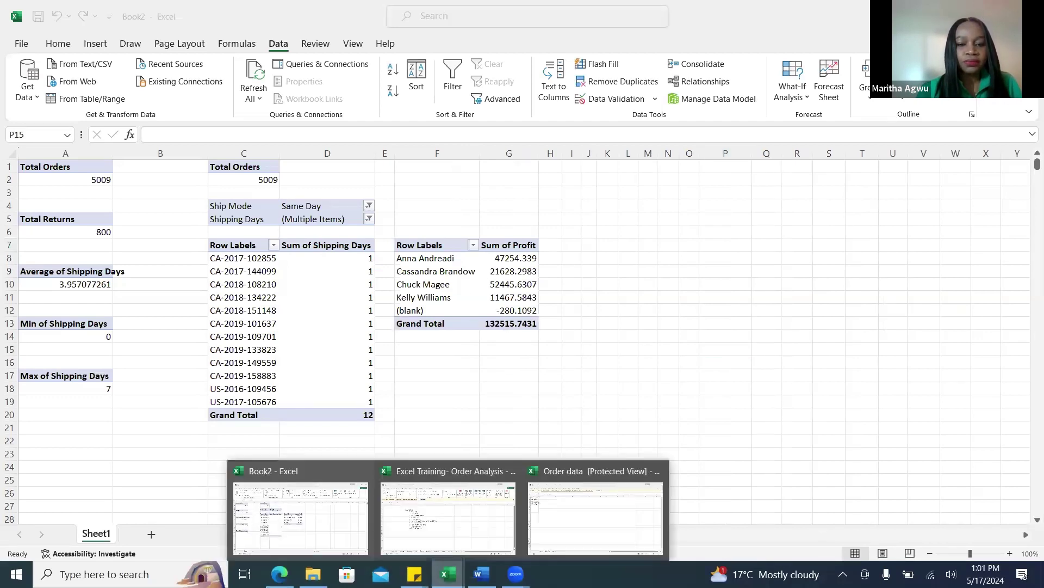
{"action": "left_click", "coordinate": [427, 538]}
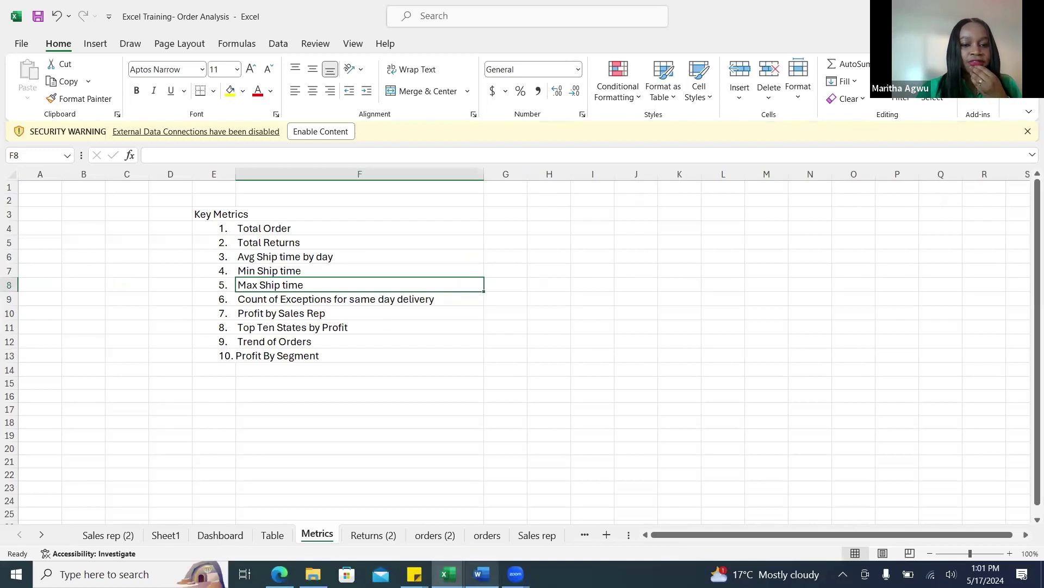
{"action": "mouse_move", "coordinate": [448, 574]}
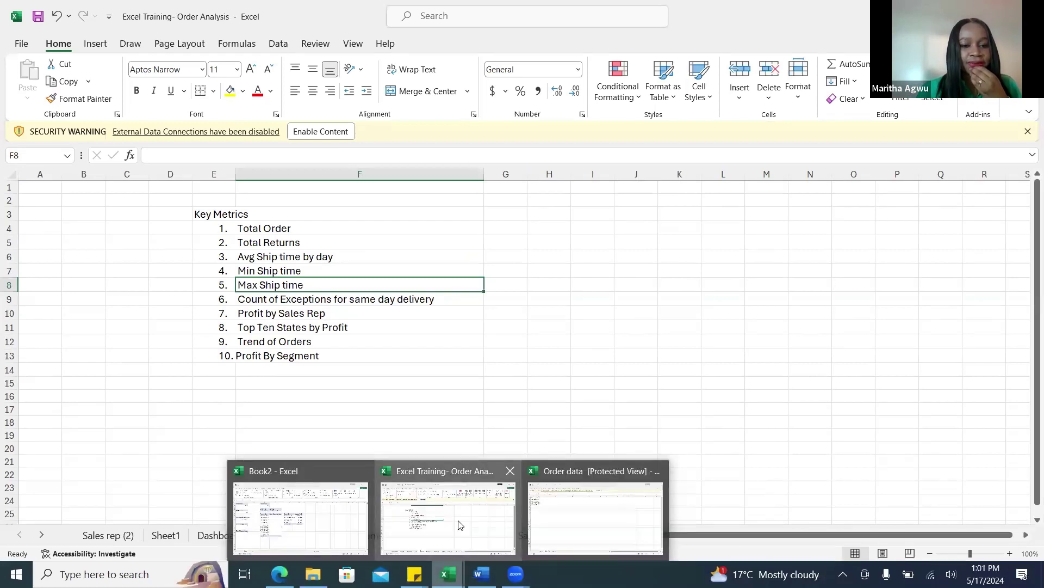
{"action": "left_click", "coordinate": [323, 533]}
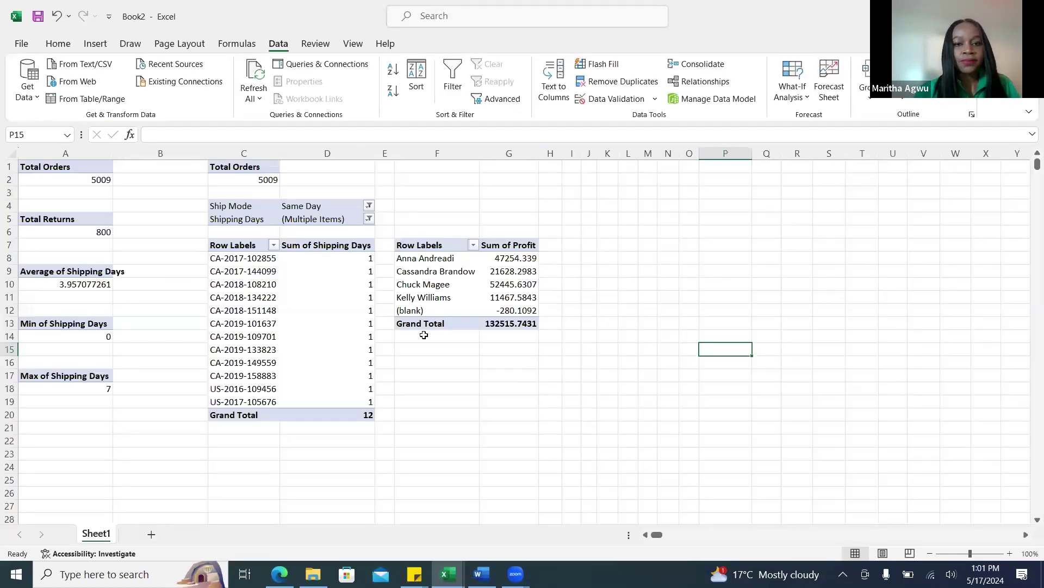
- Copy the profit by sales rep PivotTable in F7:G14 and paste it at F17
{"action": "left_click_drag", "start_coordinate": [419, 244], "coordinate": [527, 330]}
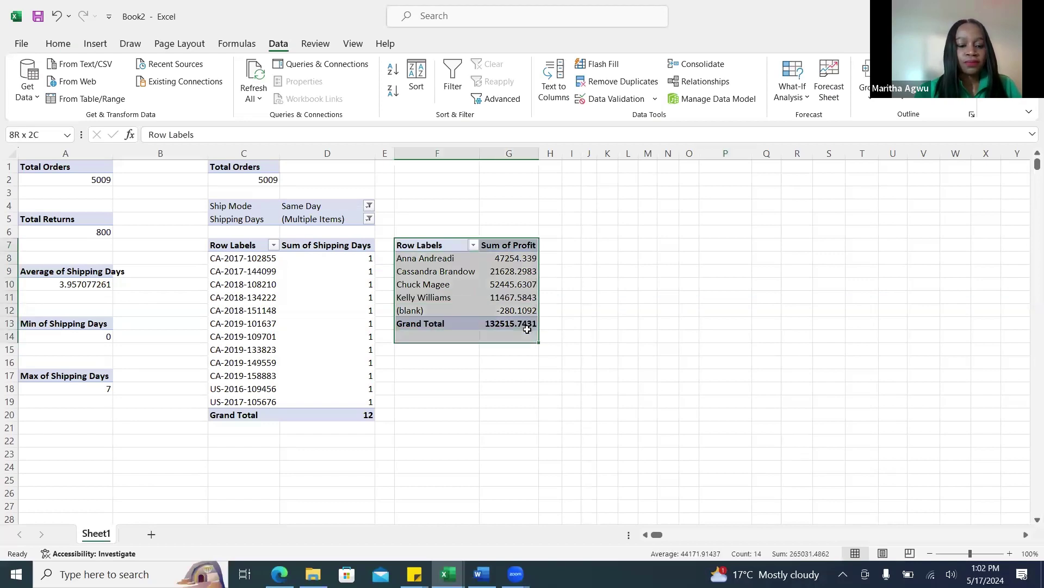
{"action": "key", "text": "ctrl+c"}
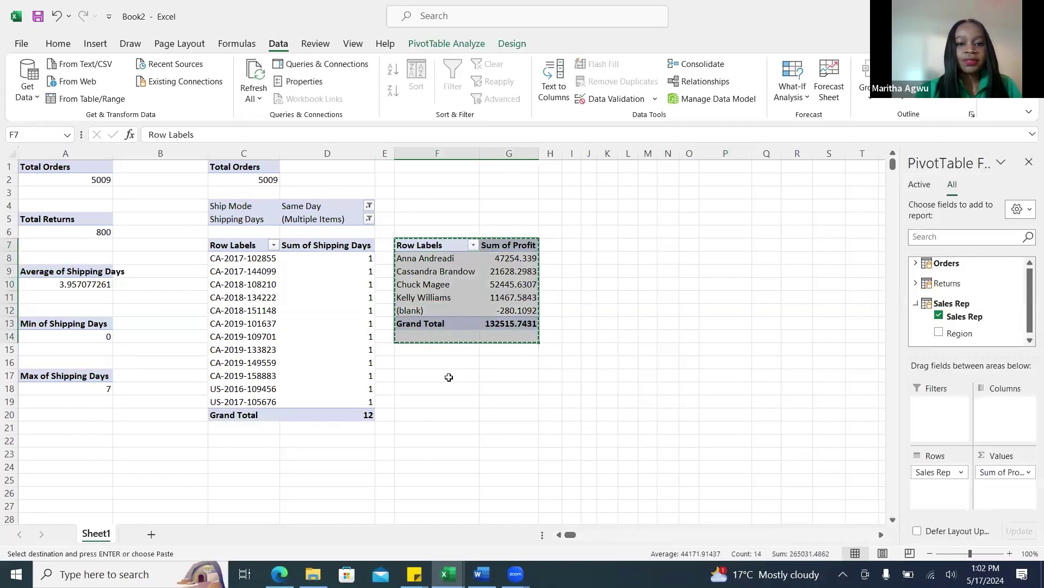
{"action": "left_click", "coordinate": [448, 377]}
{"action": "key", "text": "ctrl+v"}
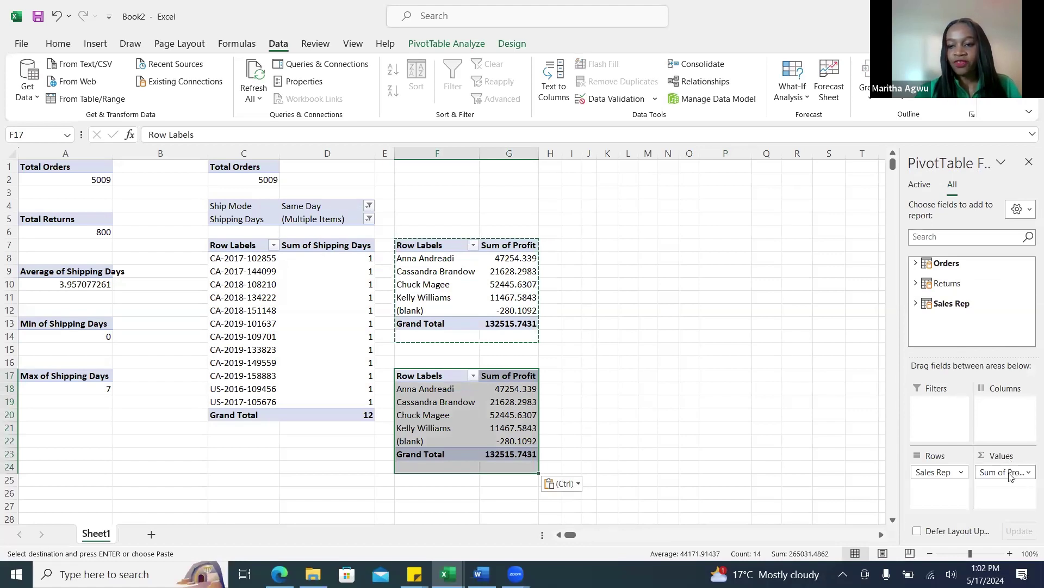
- Replace Sales Rep with the State field from the Orders table as the row labels of the PivotTable at F17
{"action": "left_click", "coordinate": [958, 473]}
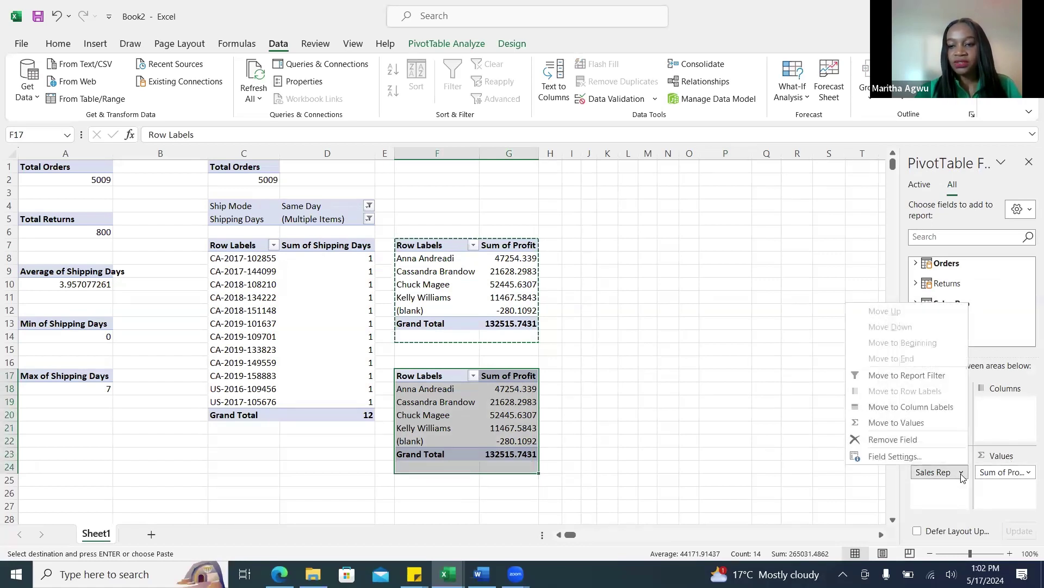
{"action": "left_click", "coordinate": [904, 440]}
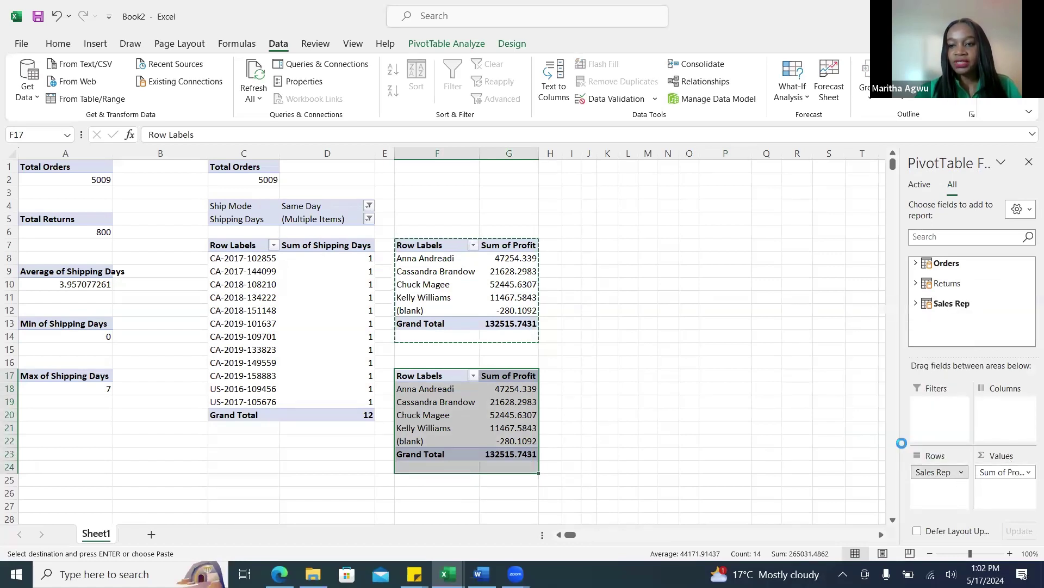
{"action": "left_click", "coordinate": [916, 263]}
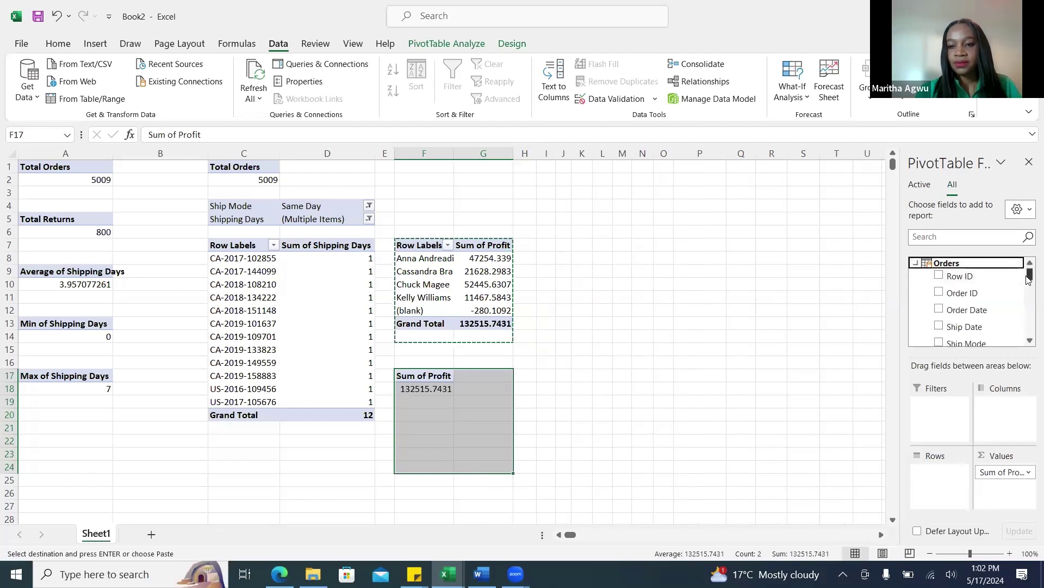
{"action": "left_click_drag", "start_coordinate": [1029, 279], "coordinate": [1030, 306]}
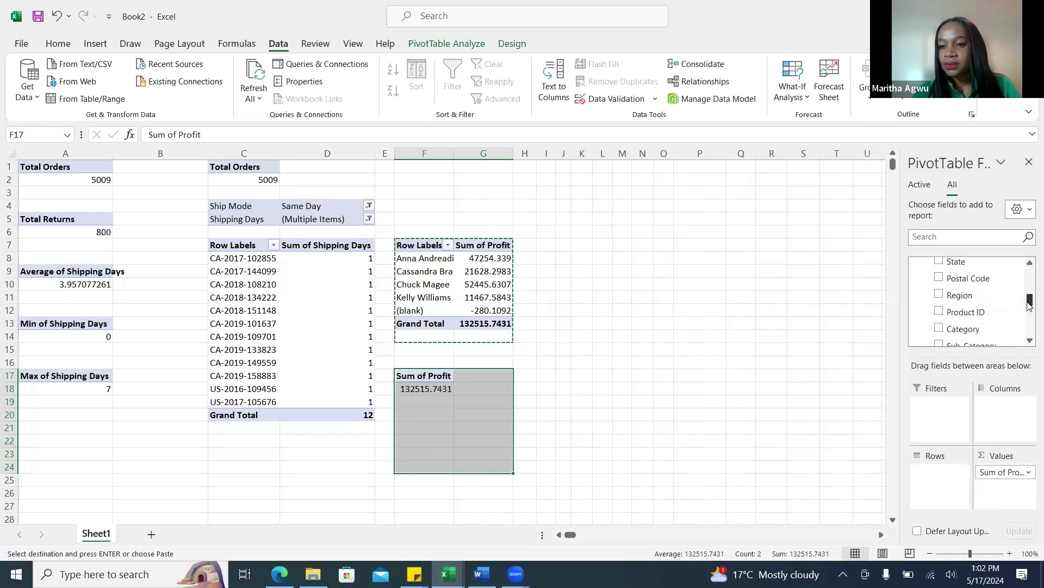
{"action": "left_click", "coordinate": [941, 262]}
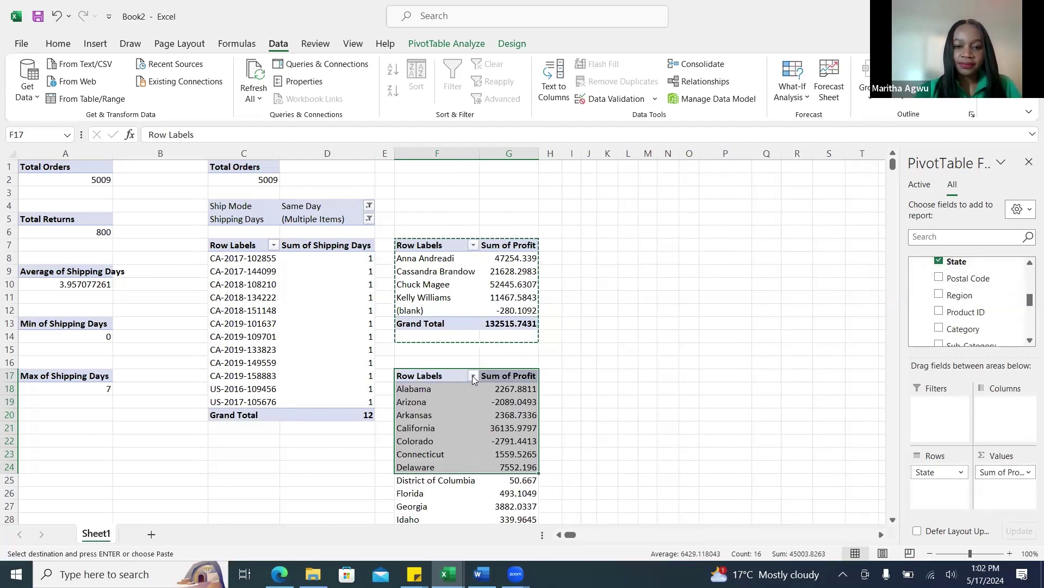
{"action": "left_click", "coordinate": [445, 376]}
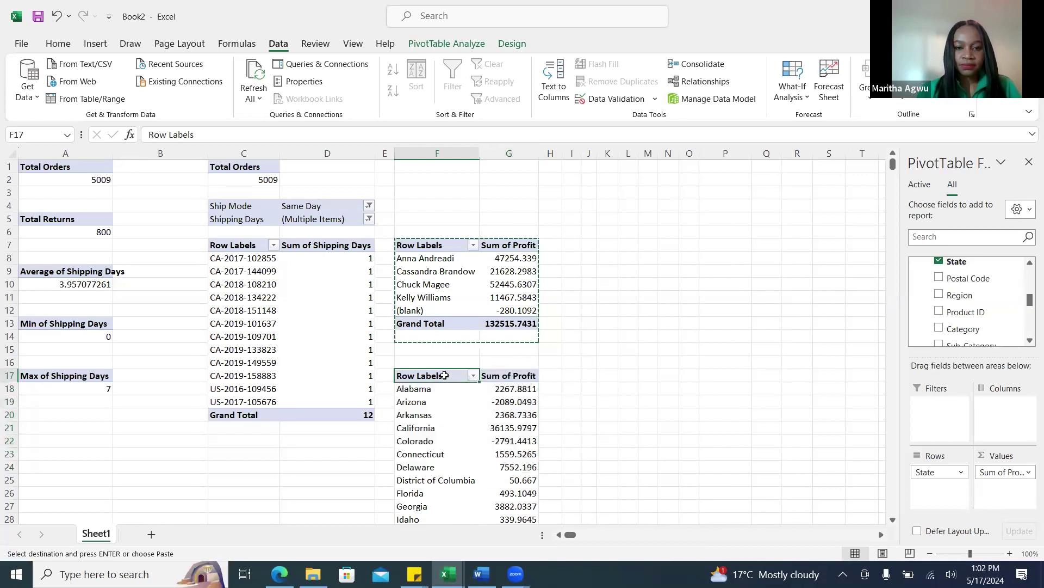
{"action": "right_click", "coordinate": [444, 375]}
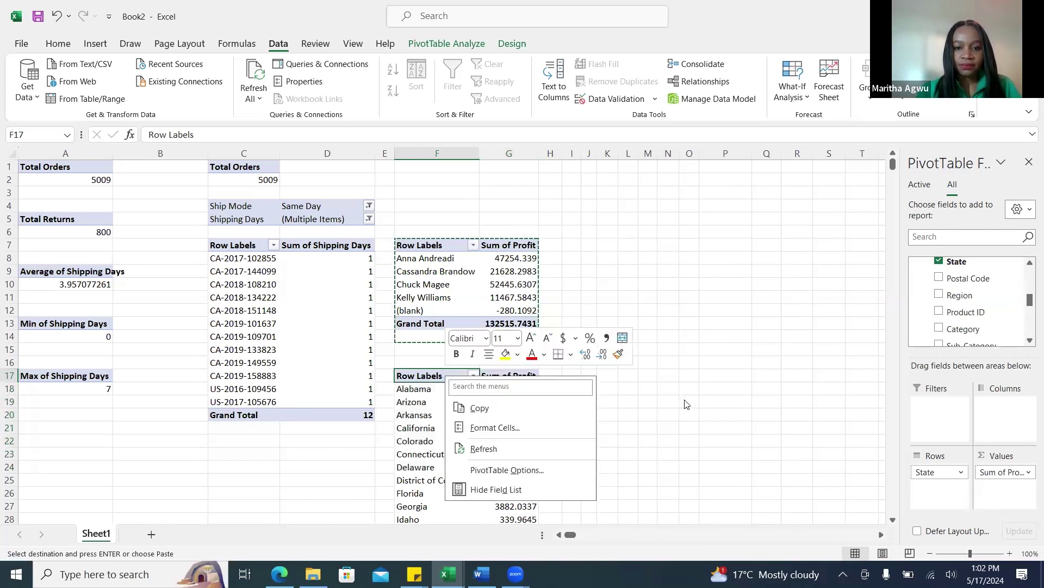
{"action": "key", "text": "Escape"}
{"action": "left_click", "coordinate": [413, 389]}
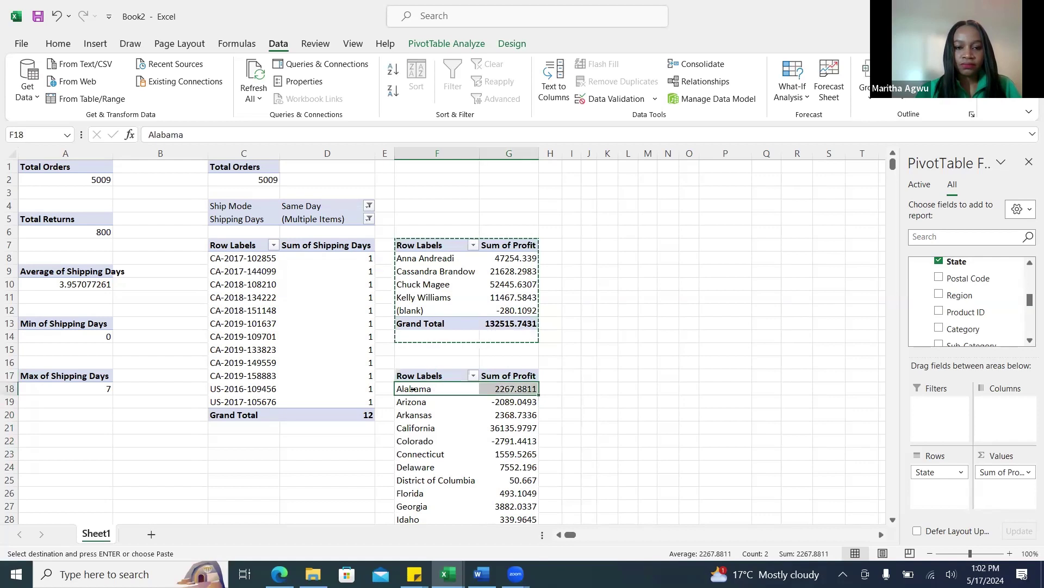
{"action": "right_click", "coordinate": [414, 390]}
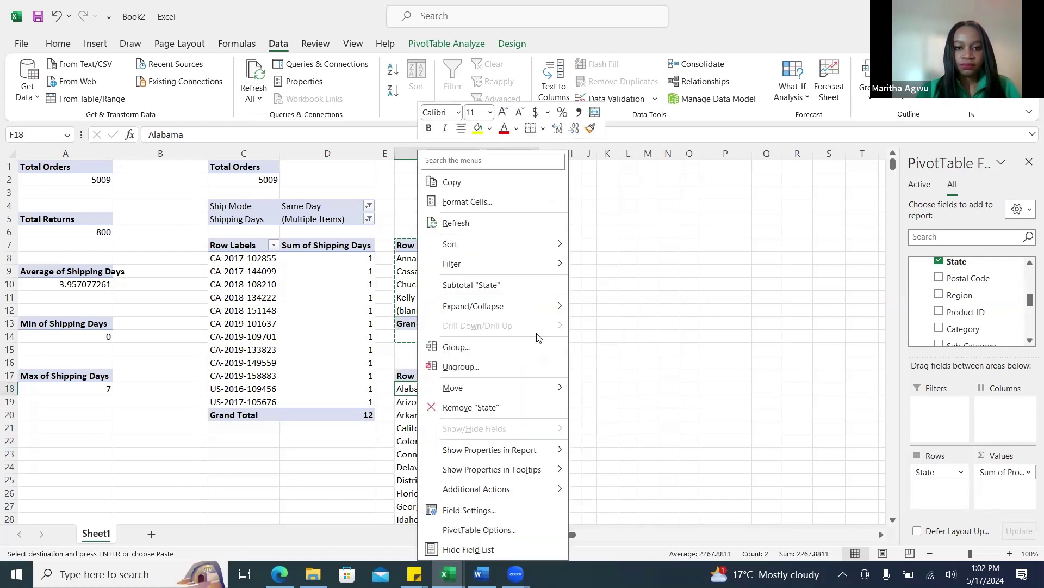
{"action": "key", "text": "Escape"}
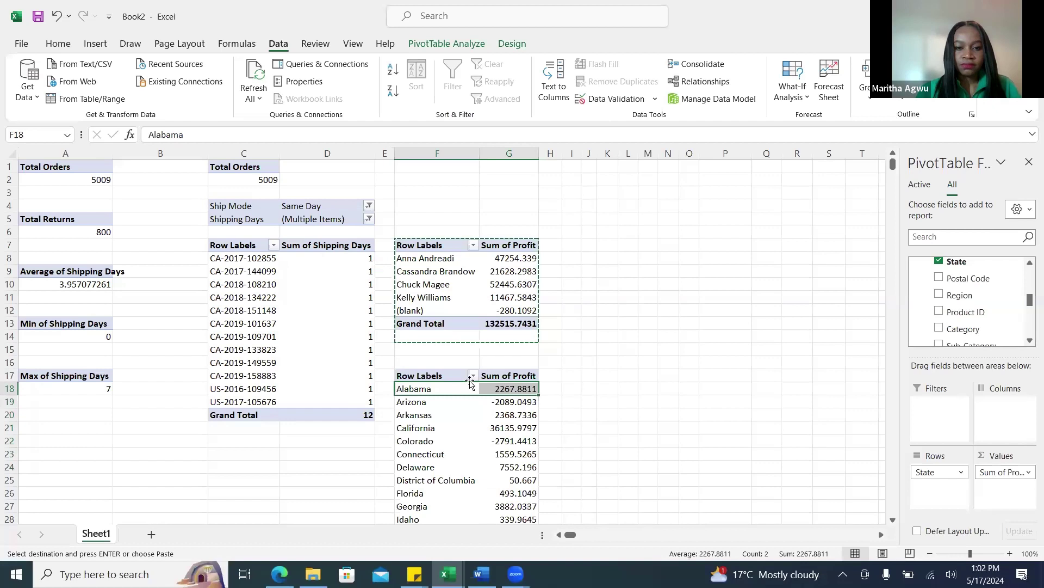
{"action": "left_click", "coordinate": [429, 376]}
{"action": "left_click_drag", "start_coordinate": [463, 370], "coordinate": [463, 362]}
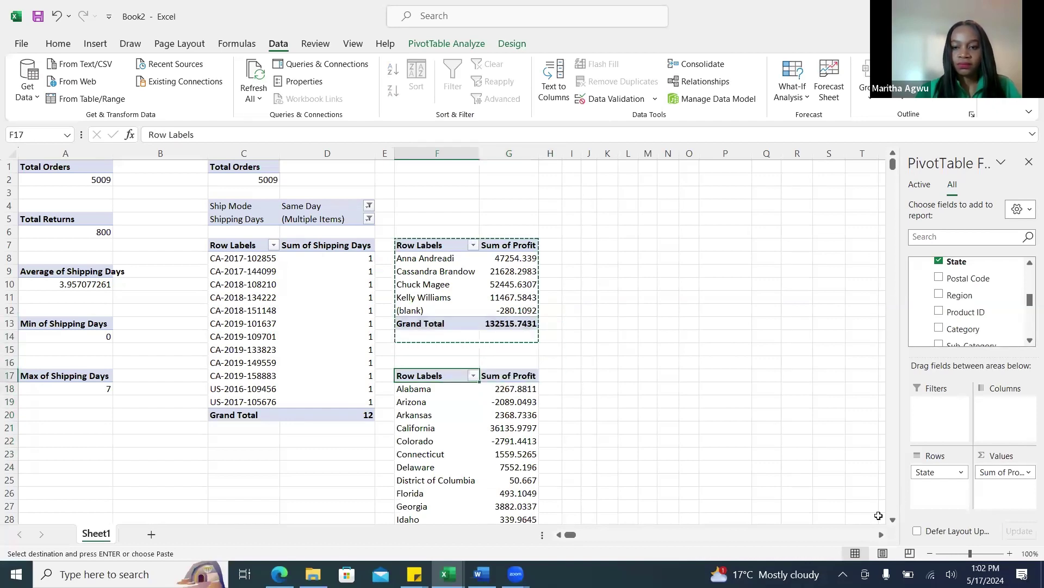
{"action": "scroll", "coordinate": [894, 523], "scroll_direction": "down", "scroll_amount": 2}
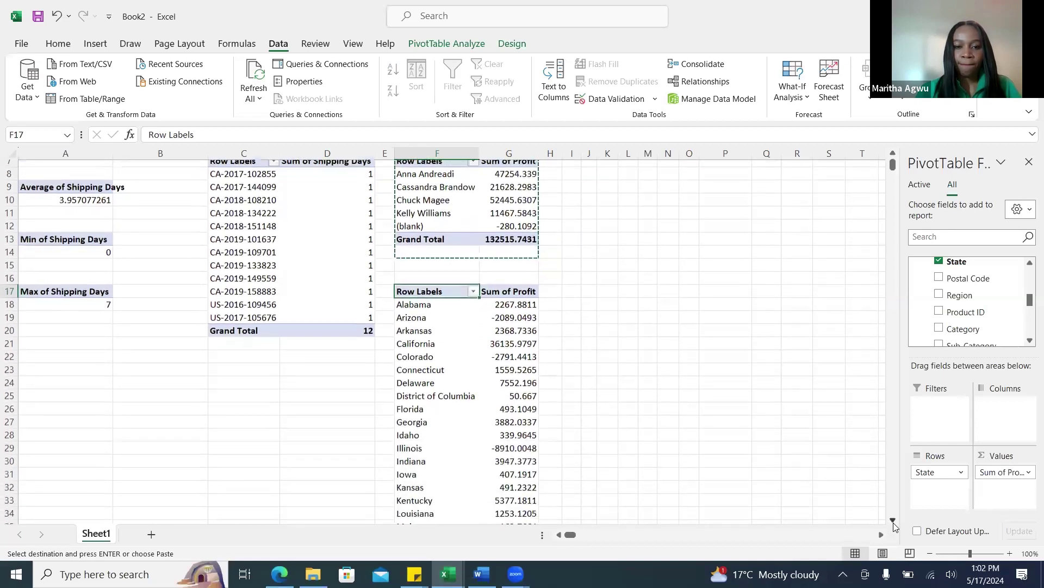
{"action": "left_click", "coordinate": [419, 296]}
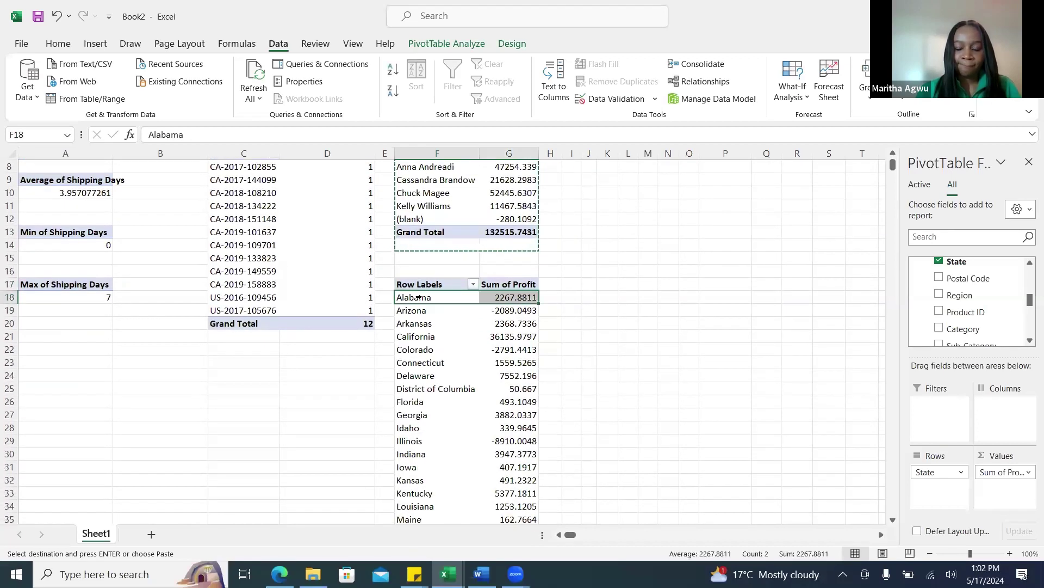
{"action": "left_click", "coordinate": [447, 316]}
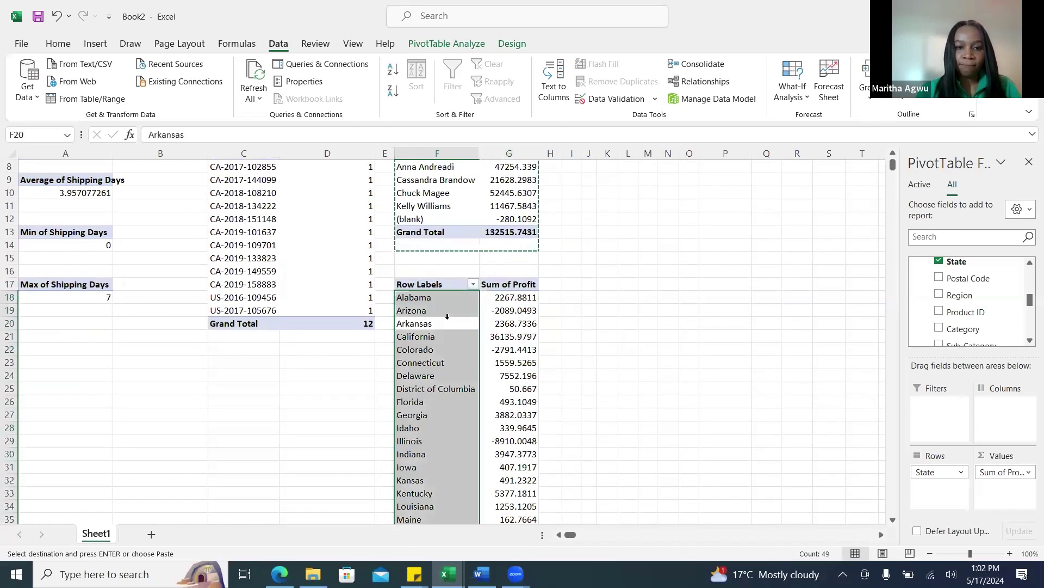
{"action": "left_click", "coordinate": [430, 290]}
{"action": "left_click", "coordinate": [431, 289]}
{"action": "left_click", "coordinate": [431, 296]}
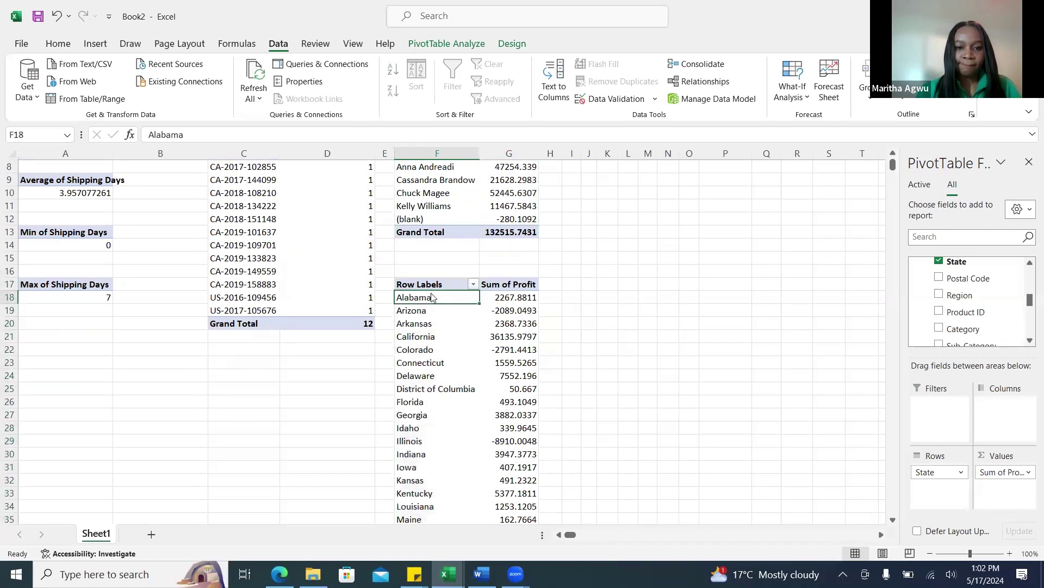
{"action": "right_click", "coordinate": [431, 297]}
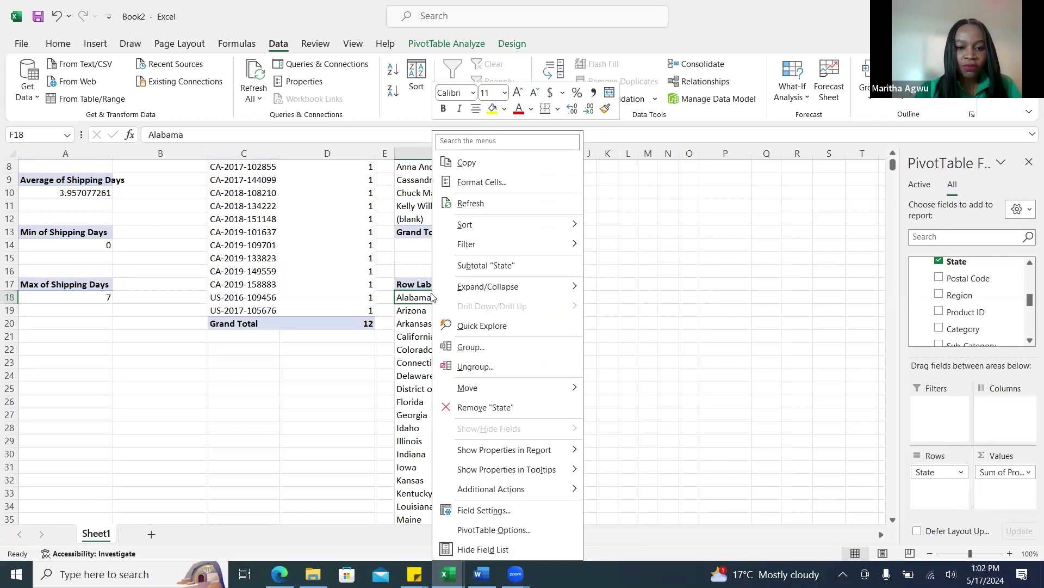
{"action": "left_click", "coordinate": [625, 361]}
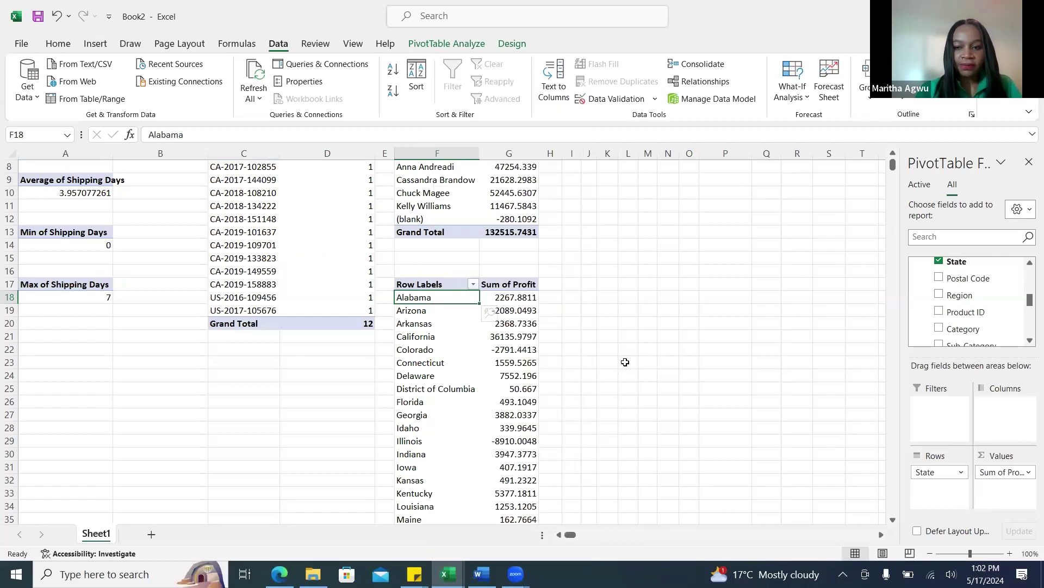
- Remove Sum of Profit from the values of the state PivotTable at F17 and add the Profit field back
{"action": "left_click", "coordinate": [1028, 472]}
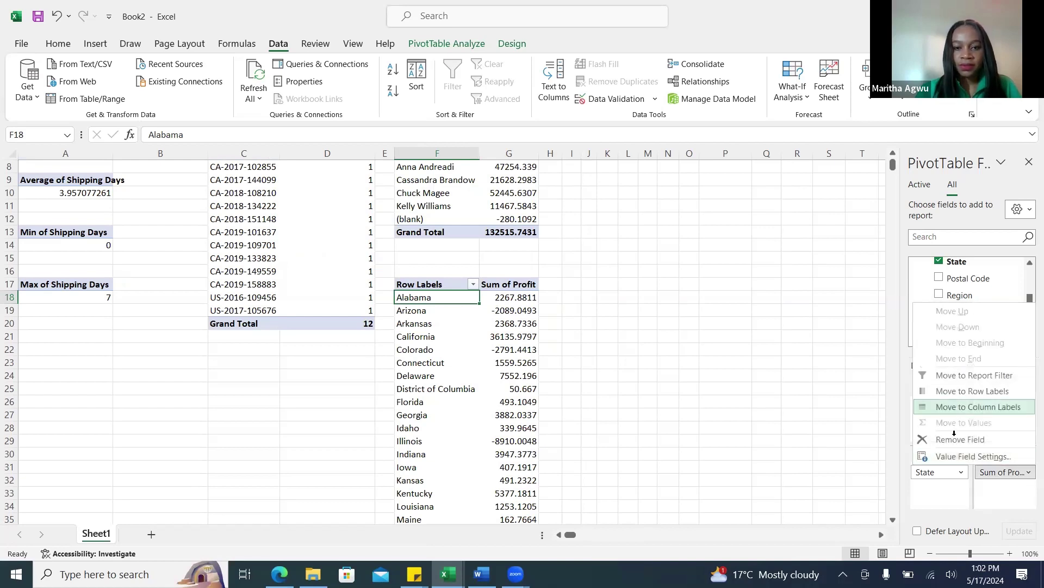
{"action": "left_click", "coordinate": [798, 361]}
{"action": "left_click", "coordinate": [435, 296]}
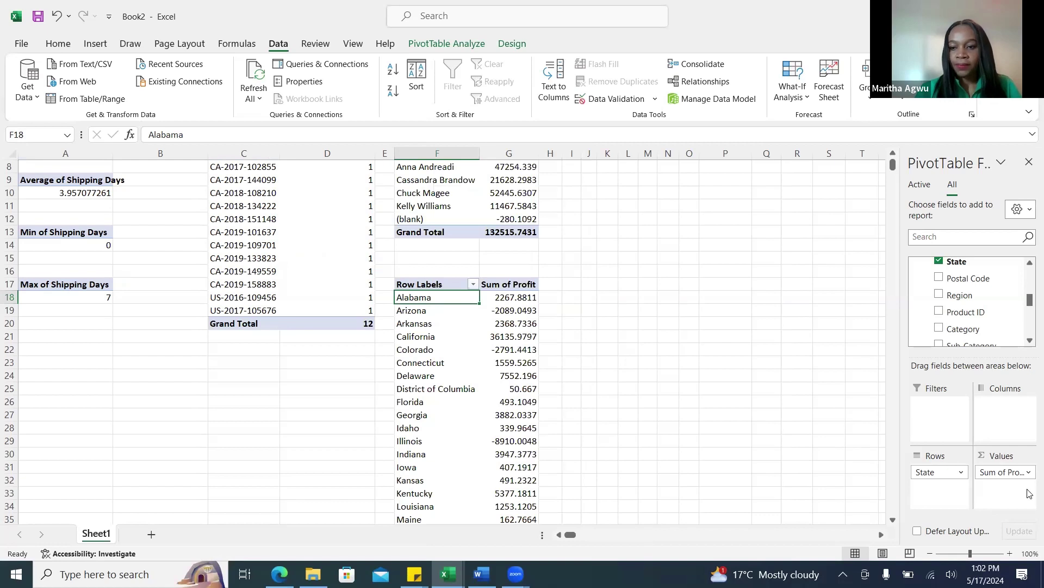
{"action": "left_click", "coordinate": [1028, 472]}
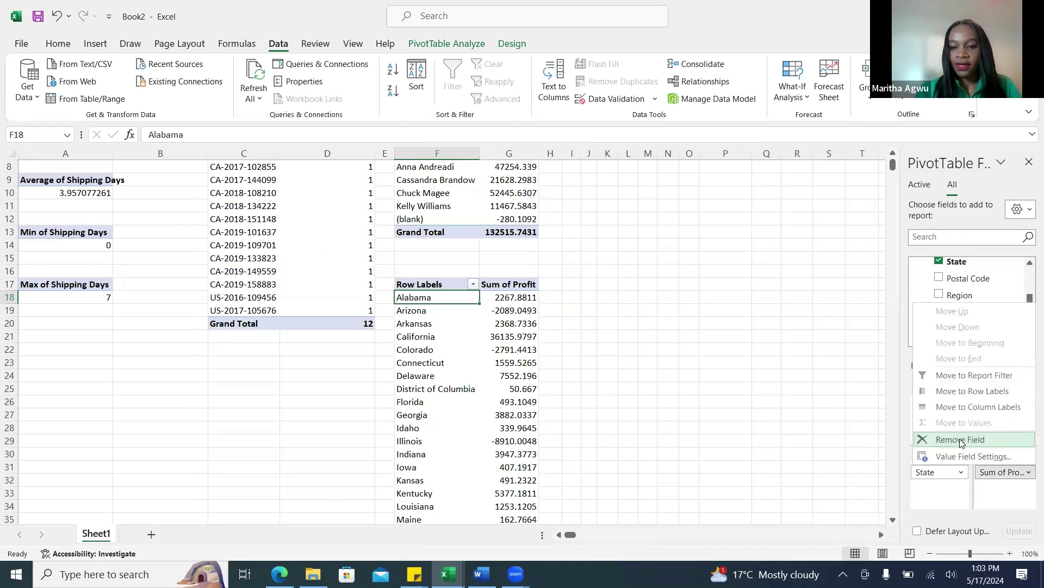
{"action": "left_click", "coordinate": [961, 440]}
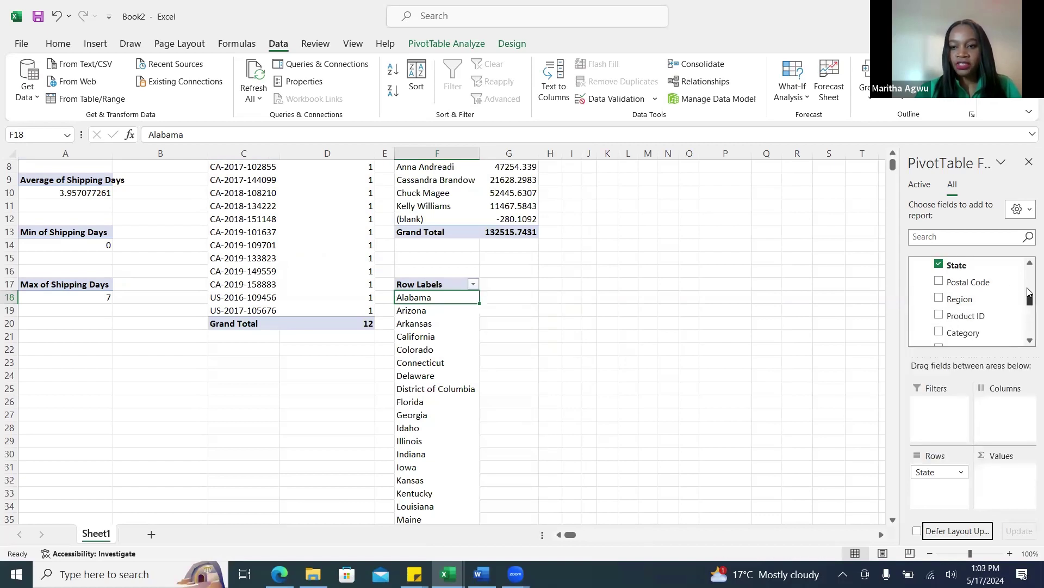
{"action": "left_click_drag", "start_coordinate": [1028, 294], "coordinate": [1029, 316]}
{"action": "left_click", "coordinate": [939, 316]}
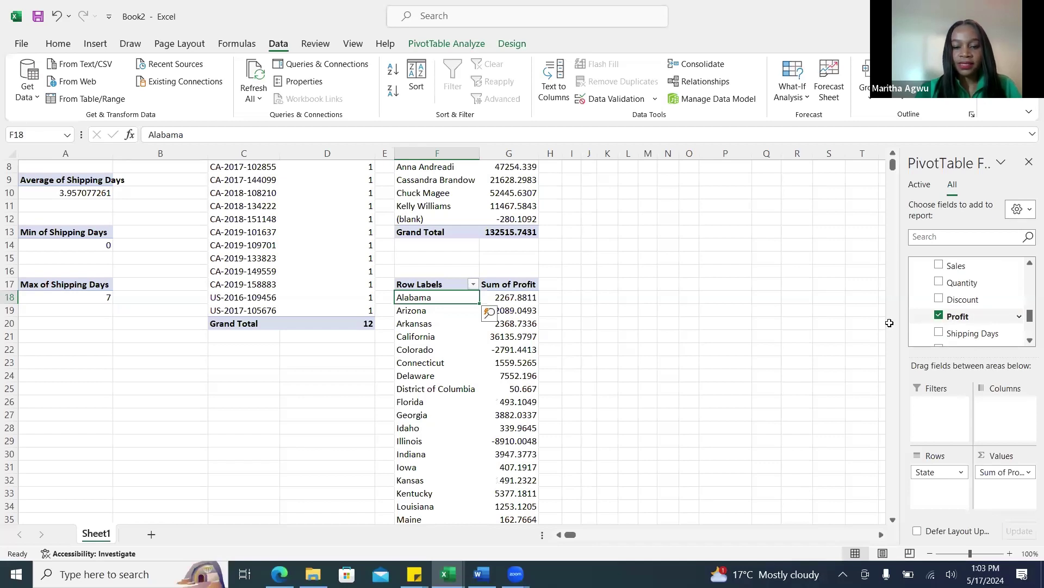
{"action": "left_click", "coordinate": [510, 297]}
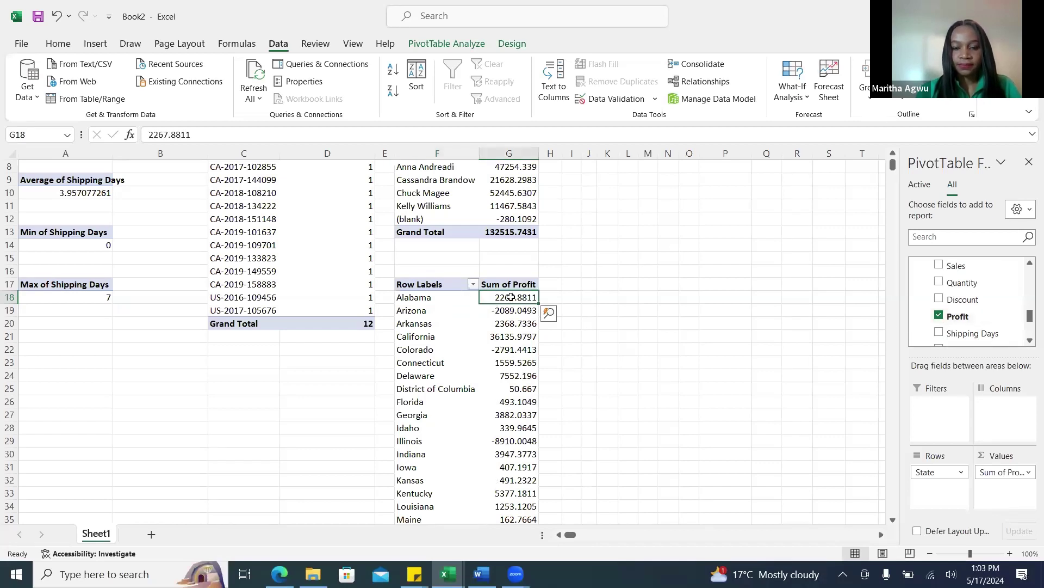
{"action": "right_click", "coordinate": [511, 297]}
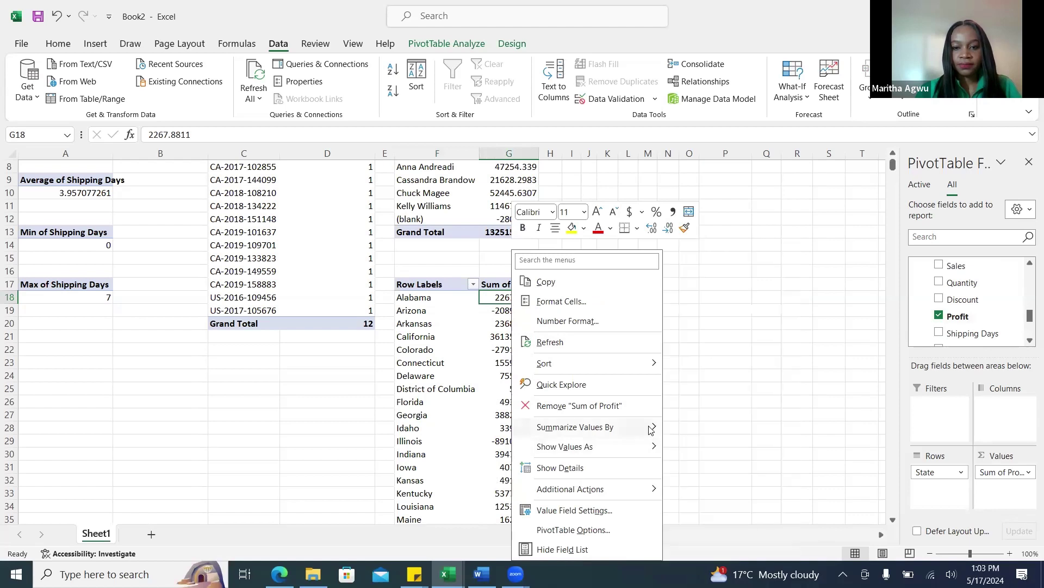
{"action": "mouse_move", "coordinate": [651, 429]}
{"action": "mouse_move", "coordinate": [653, 450]}
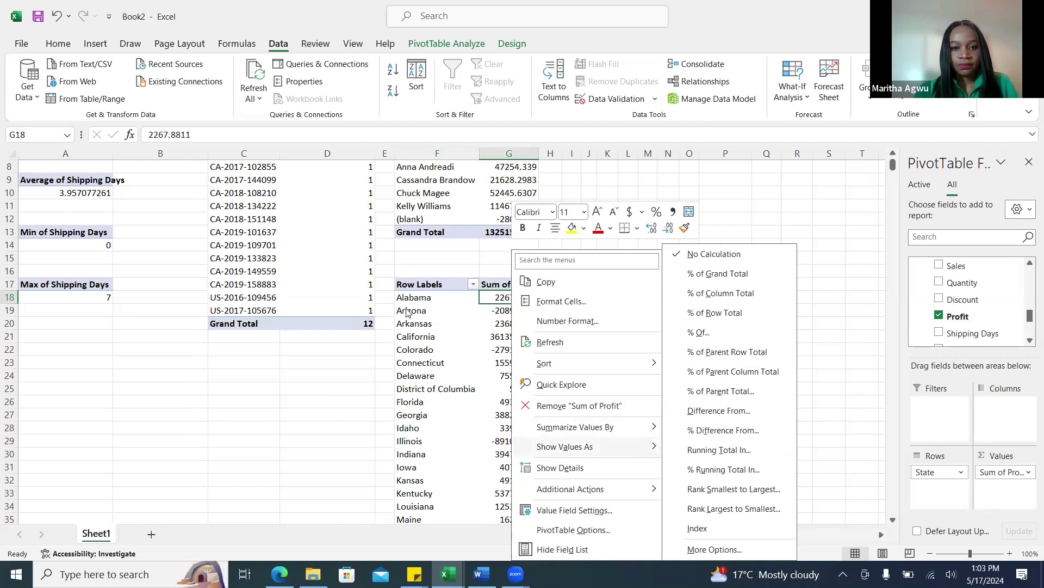
{"action": "left_click", "coordinate": [422, 297]}
{"action": "left_click", "coordinate": [419, 297]}
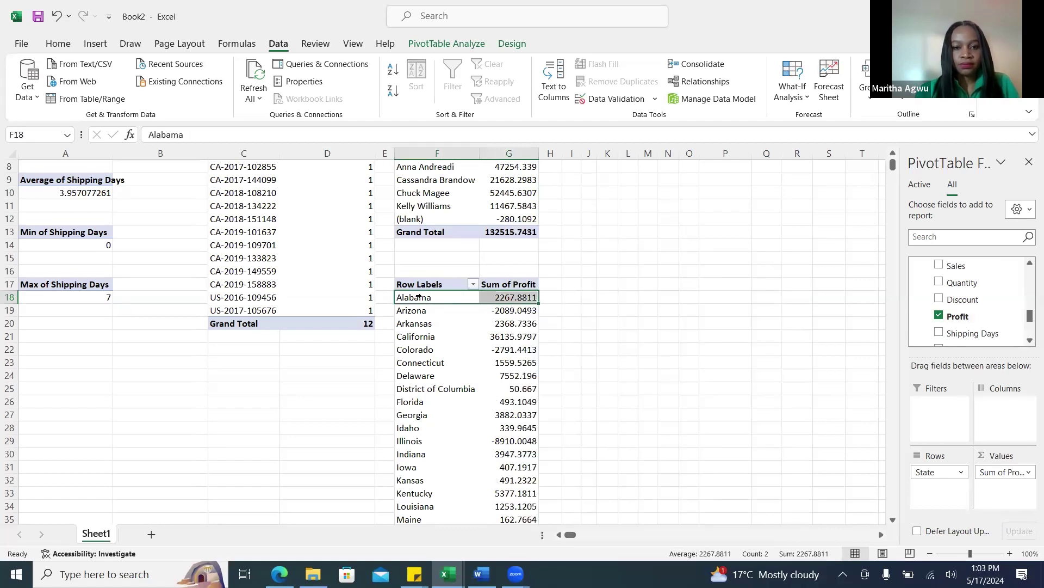
{"action": "left_click", "coordinate": [450, 299]}
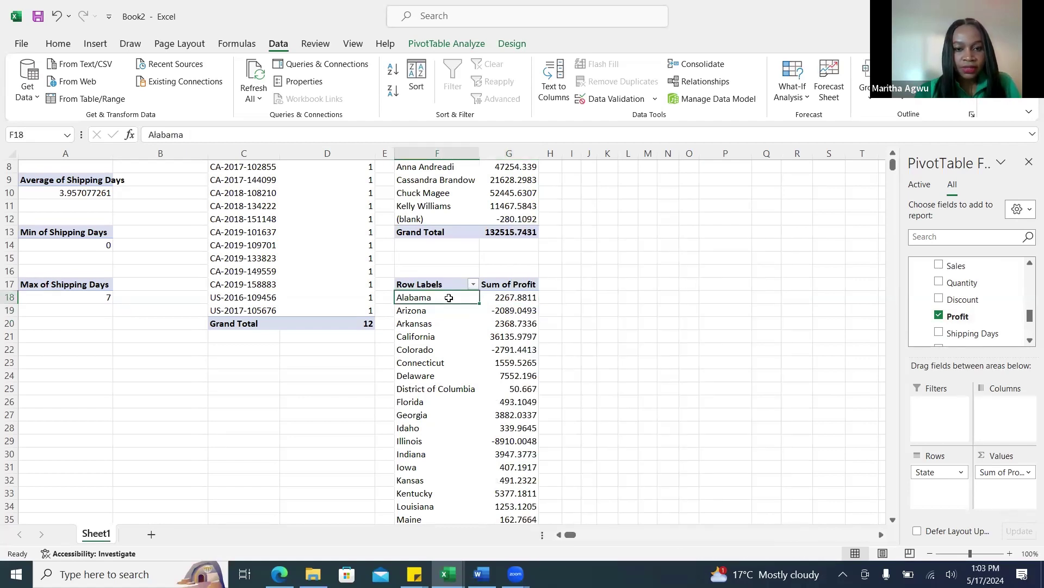
{"action": "right_click", "coordinate": [448, 299]}
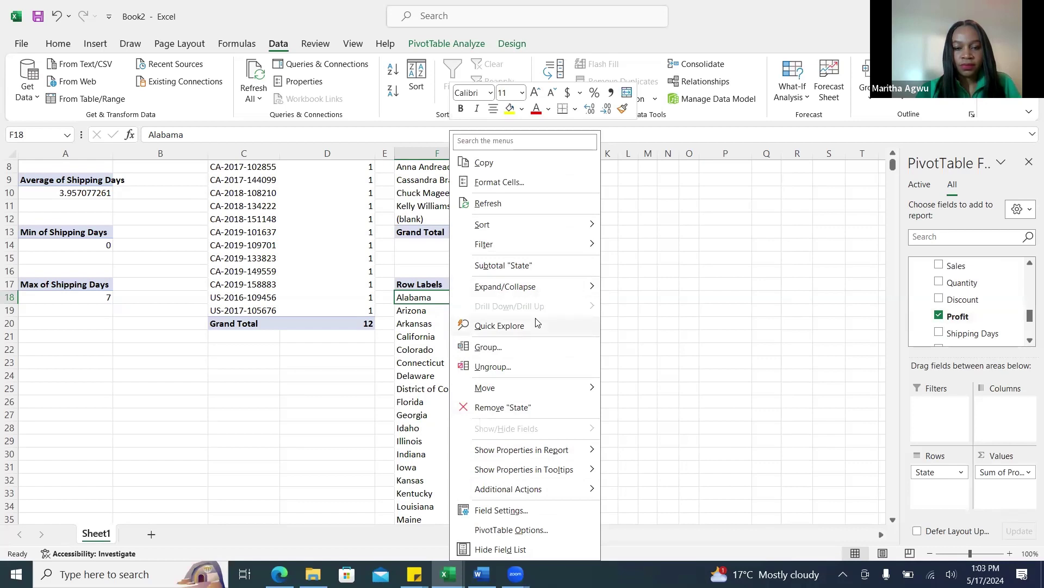
{"action": "mouse_move", "coordinate": [542, 390]}
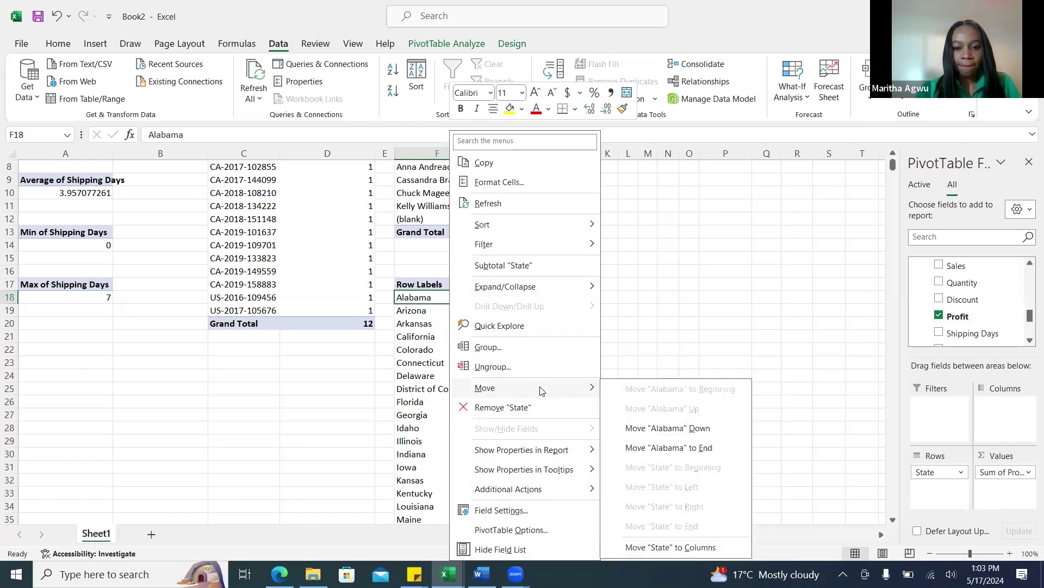
{"action": "left_click", "coordinate": [415, 278]}
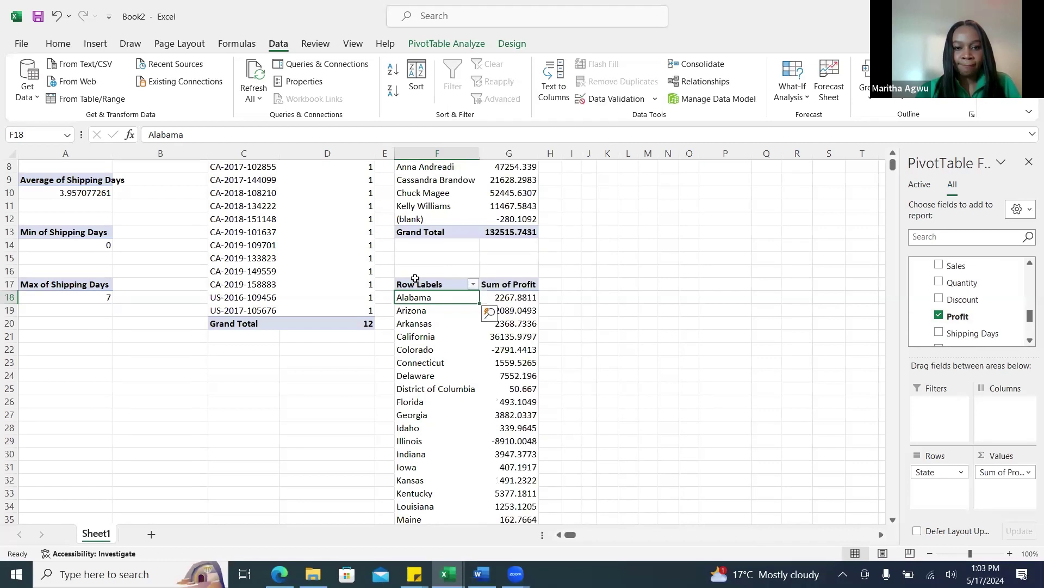
{"action": "right_click", "coordinate": [417, 286]}
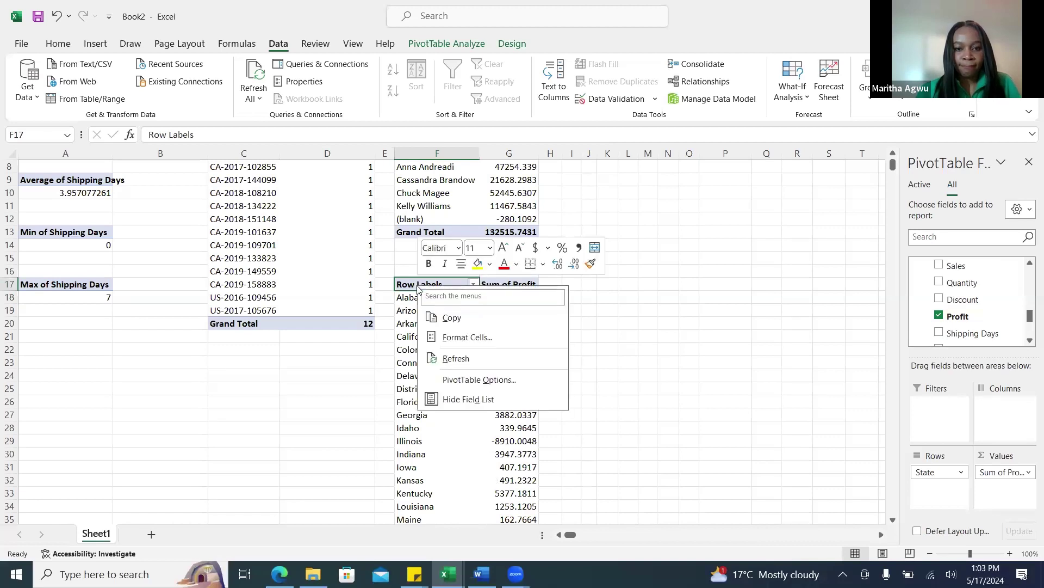
{"action": "left_click", "coordinate": [417, 287]}
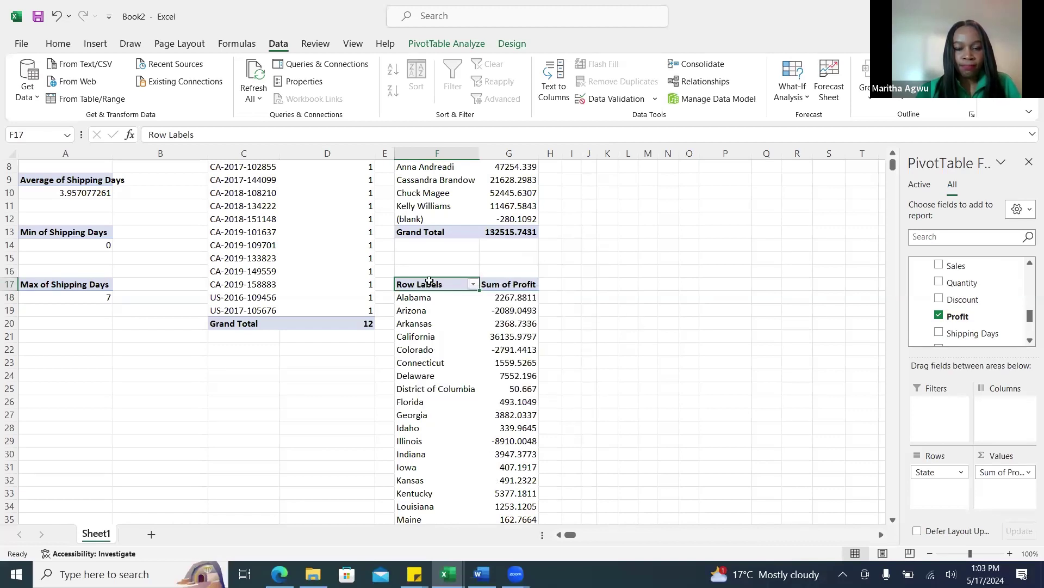
- Move the whole profit by state PivotTable from F17 to I7 and widen columns I and J to fit its contents
{"action": "left_click_drag", "start_coordinate": [429, 281], "coordinate": [517, 323]}
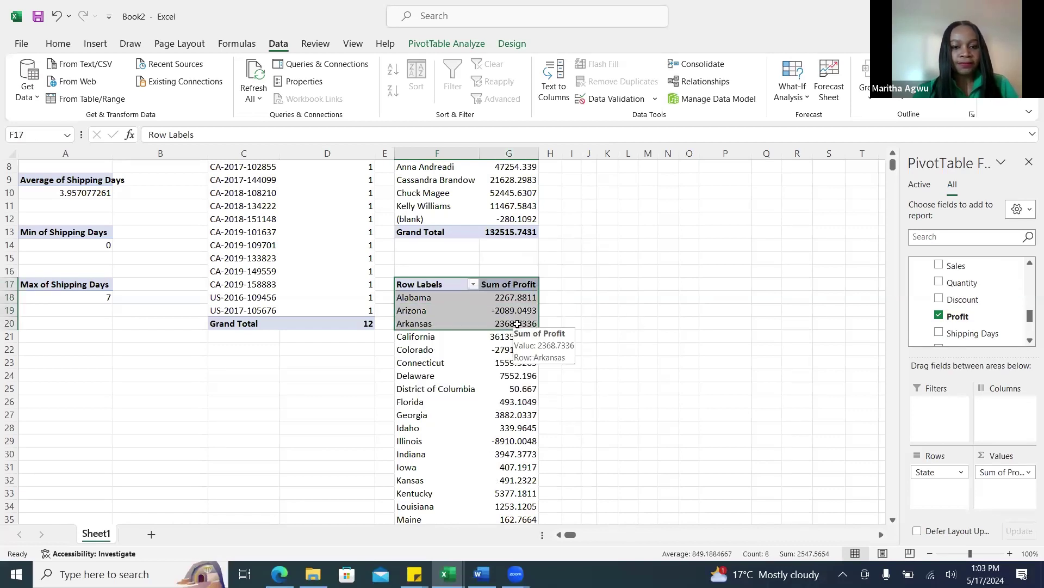
{"action": "key", "text": "ctrl+shift+Down"}
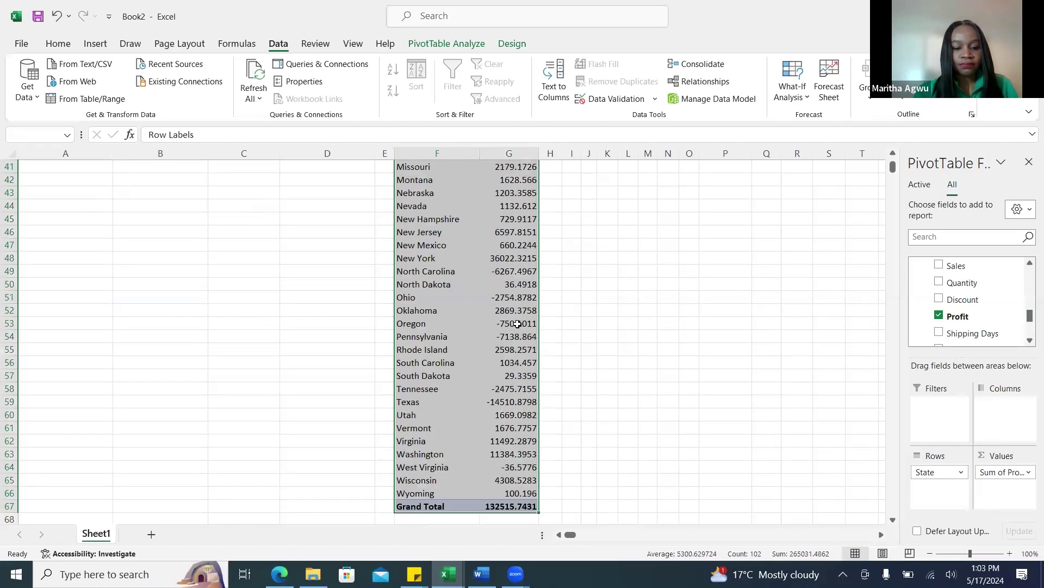
{"action": "key", "text": "ctrl+c"}
{"action": "scroll", "coordinate": [544, 261], "scroll_direction": "up", "scroll_amount": 12}
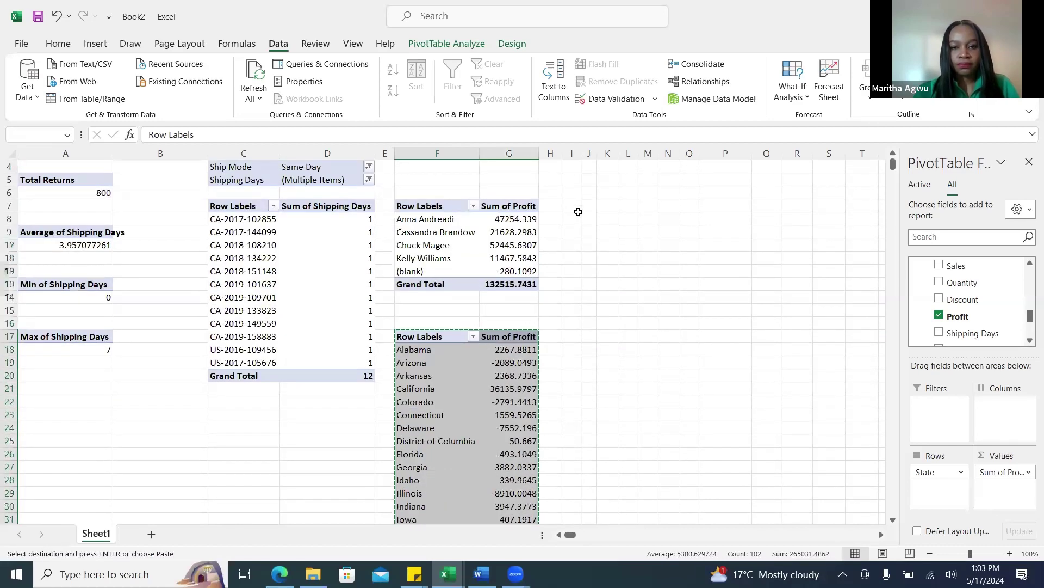
{"action": "left_click", "coordinate": [576, 210]}
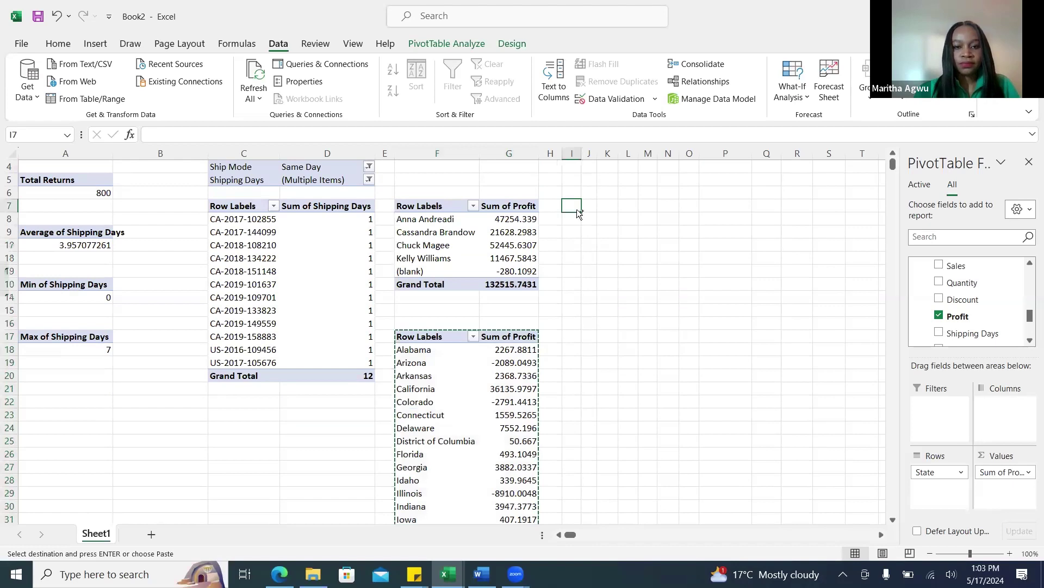
{"action": "key", "text": "ctrl+v"}
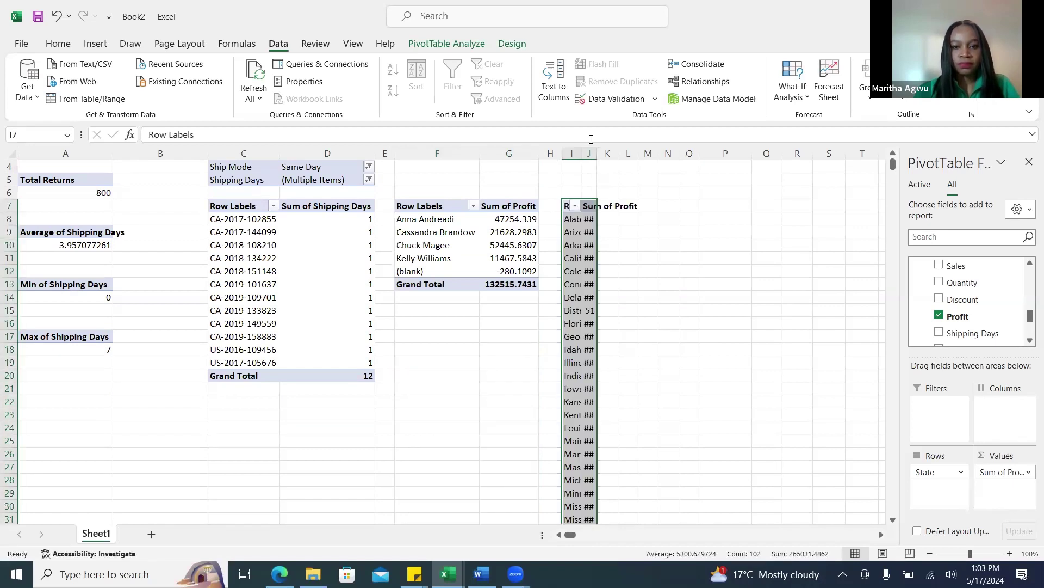
{"action": "left_click_drag", "start_coordinate": [577, 153], "coordinate": [696, 153]}
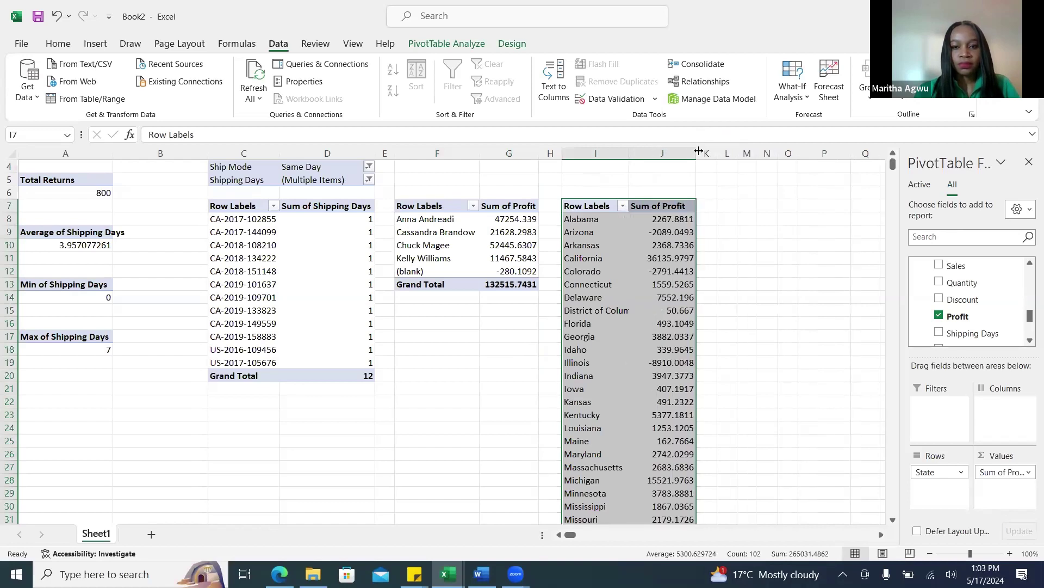
{"action": "left_click_drag", "start_coordinate": [662, 219], "coordinate": [662, 284]}
{"action": "left_click", "coordinate": [662, 218]}
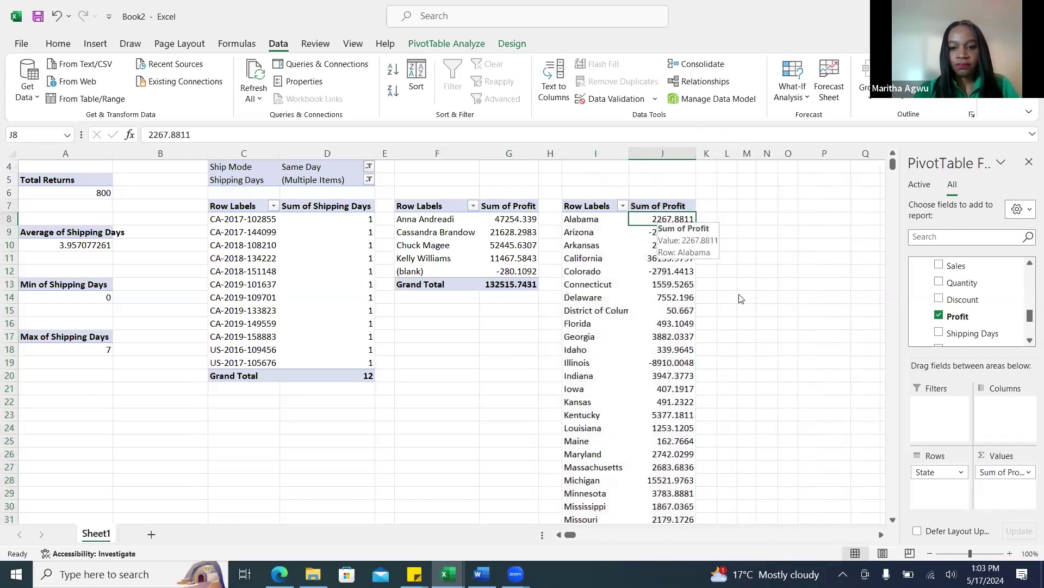
{"action": "key", "text": "shift+F10"}
{"action": "mouse_move", "coordinate": [769, 416]}
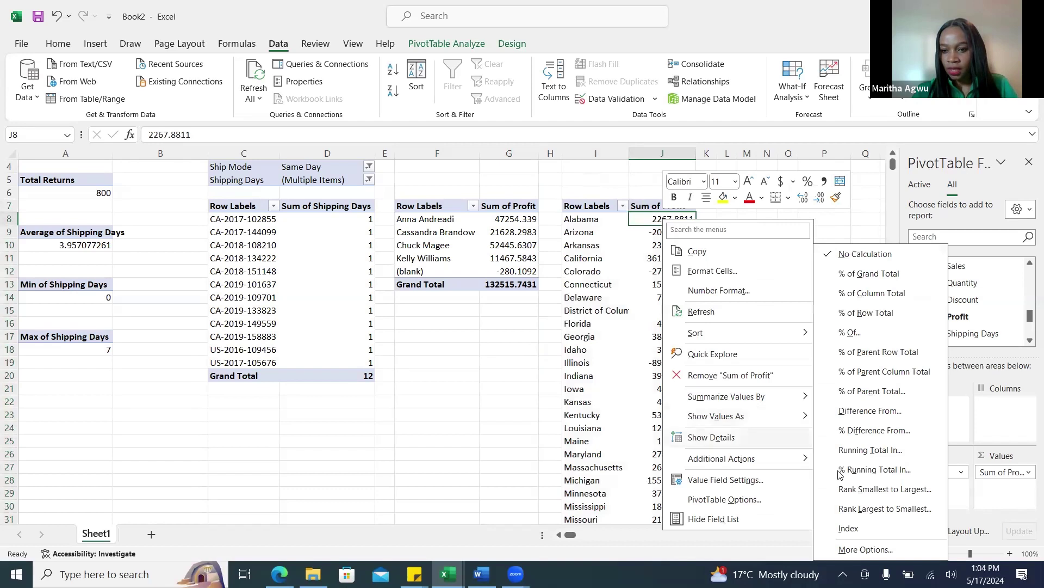
{"action": "left_click", "coordinate": [588, 221]}
{"action": "left_click", "coordinate": [588, 221]}
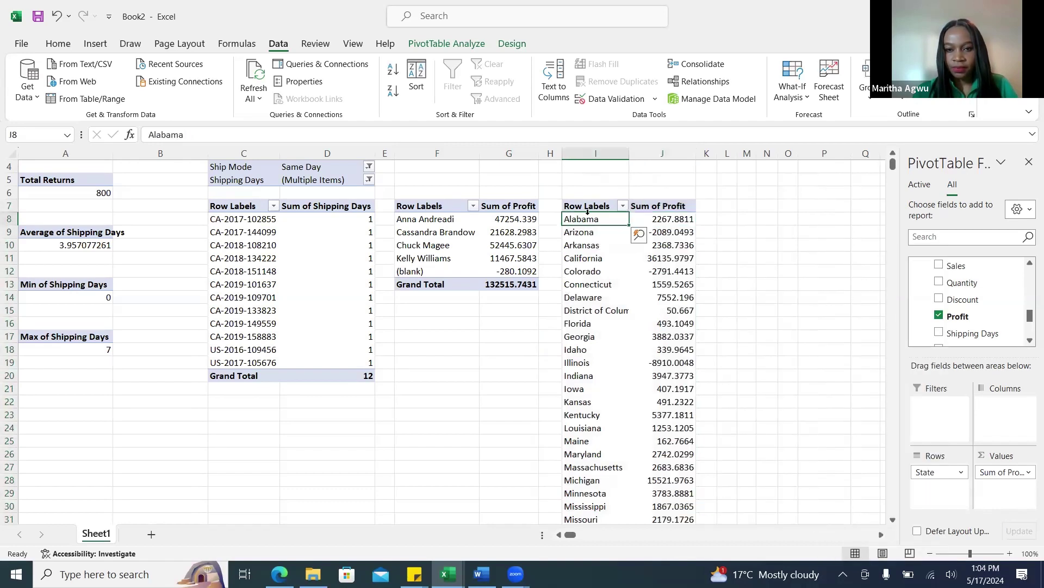
{"action": "left_click", "coordinate": [590, 207]}
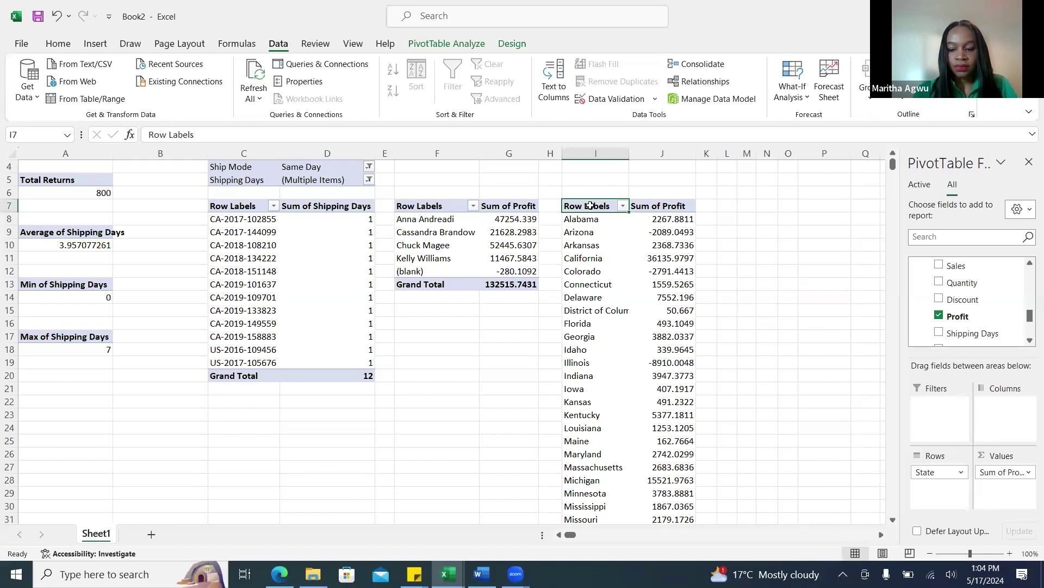
{"action": "key", "text": "shift+Right"}
{"action": "key", "text": "ctrl+shift+Down"}
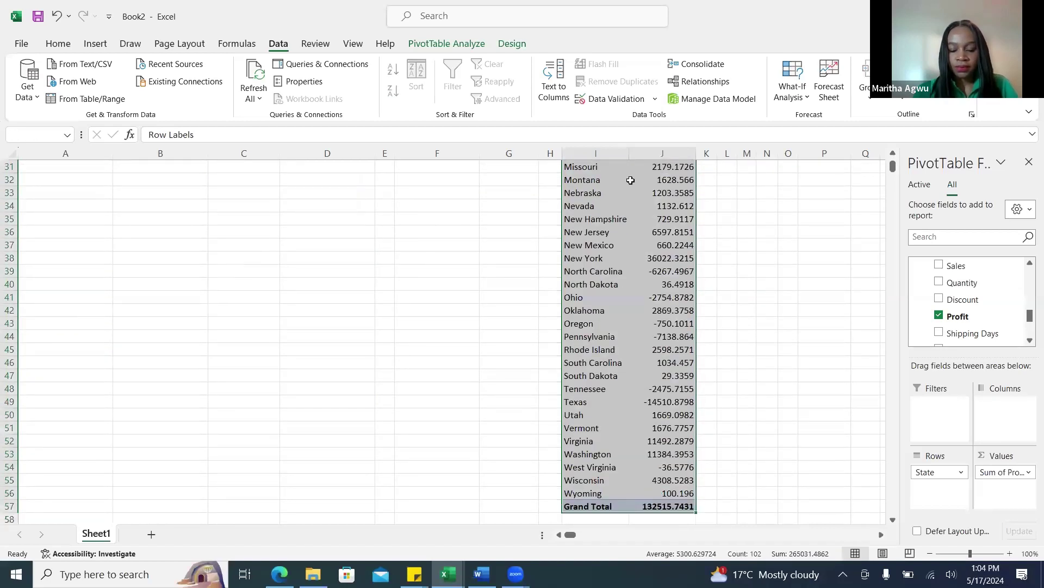
{"action": "right_click", "coordinate": [630, 180]}
{"action": "left_click", "coordinate": [886, 242]}
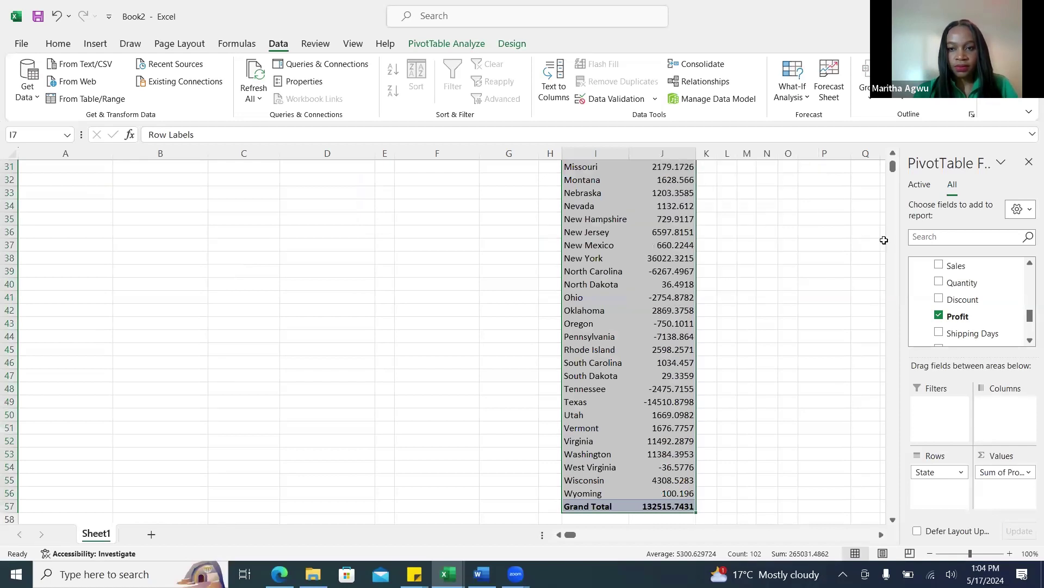
{"action": "left_click_drag", "start_coordinate": [893, 164], "coordinate": [893, 157]}
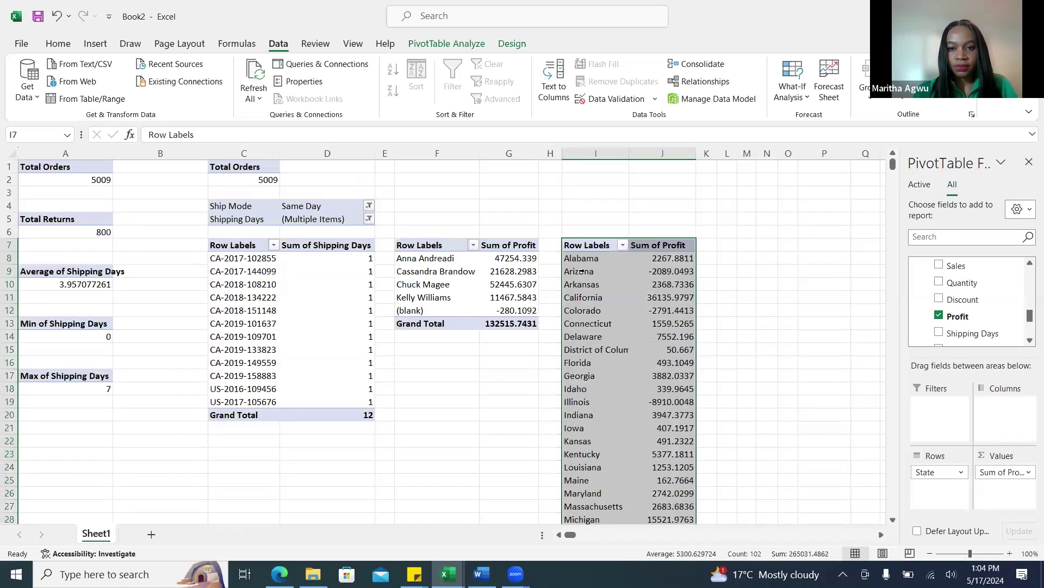
- Filter the State row labels of the PivotTable at I7 to the top 10 items by Sum of Profit
{"action": "left_click", "coordinate": [578, 258]}
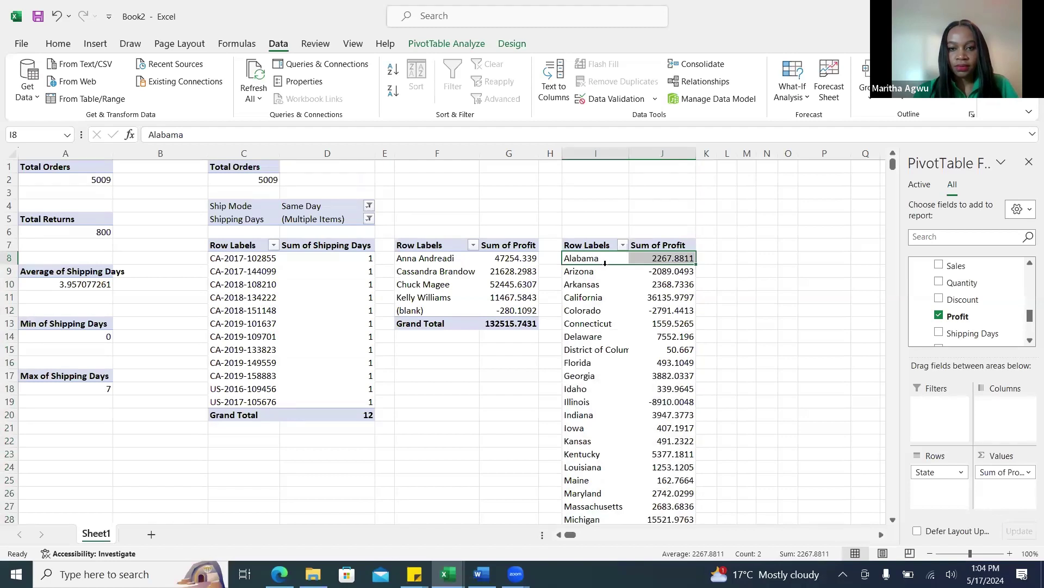
{"action": "left_click", "coordinate": [599, 261]}
{"action": "right_click", "coordinate": [600, 263]}
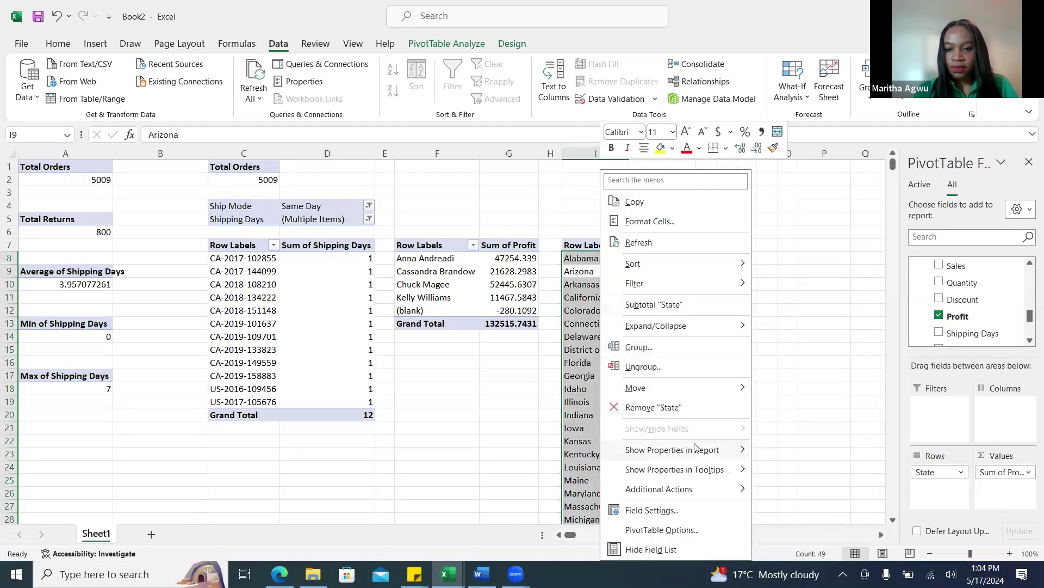
{"action": "mouse_move", "coordinate": [693, 450]}
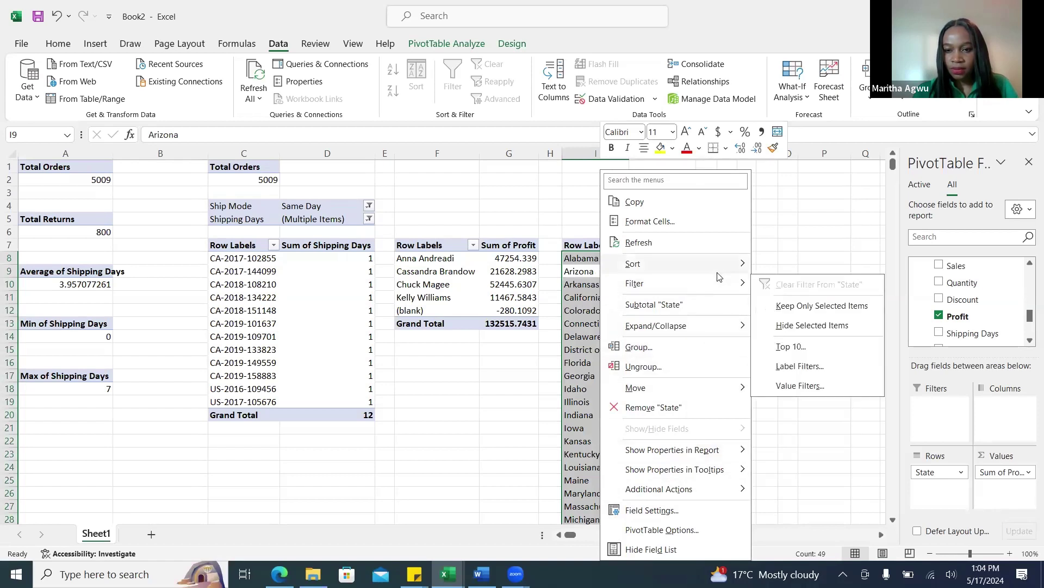
{"action": "mouse_move", "coordinate": [739, 287]}
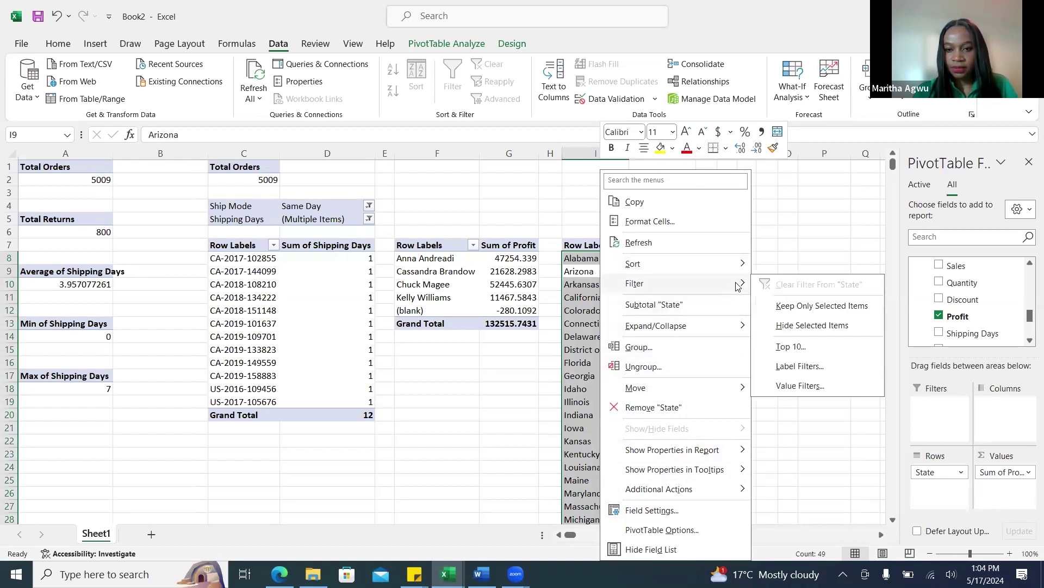
{"action": "left_click", "coordinate": [799, 351]}
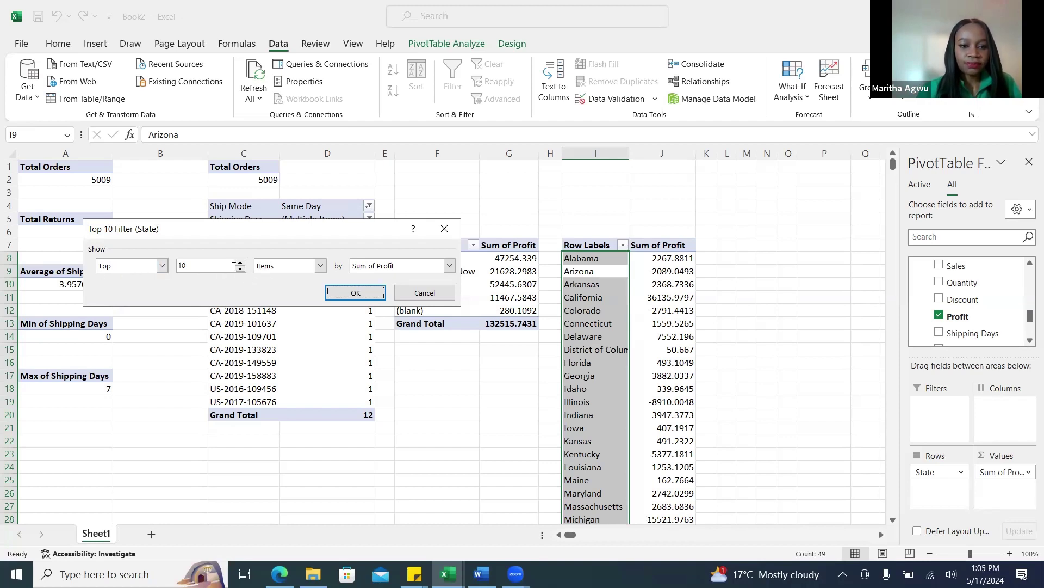
{"action": "left_click", "coordinate": [370, 297]}
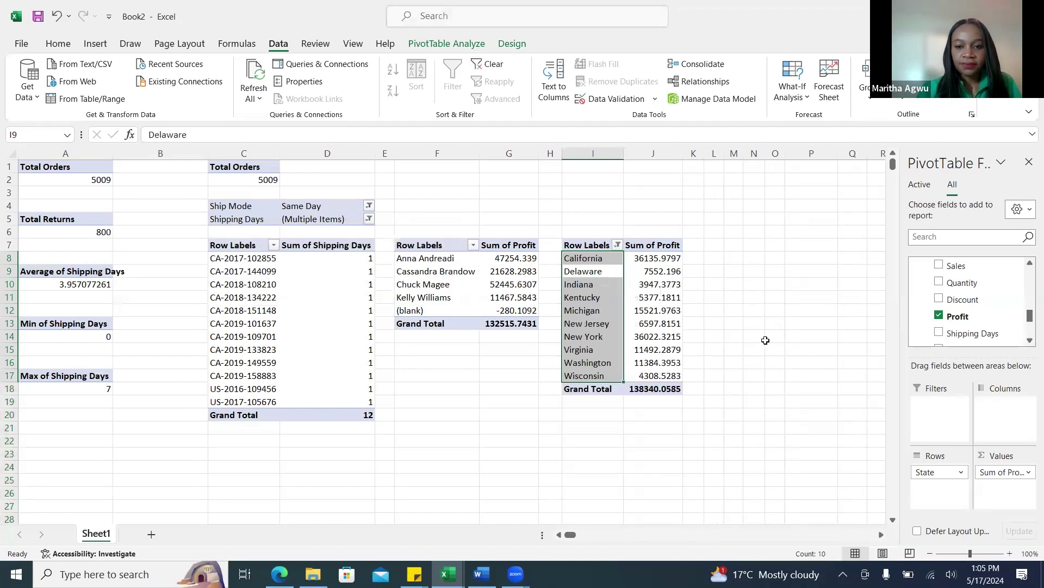
{"action": "left_click", "coordinate": [745, 298]}
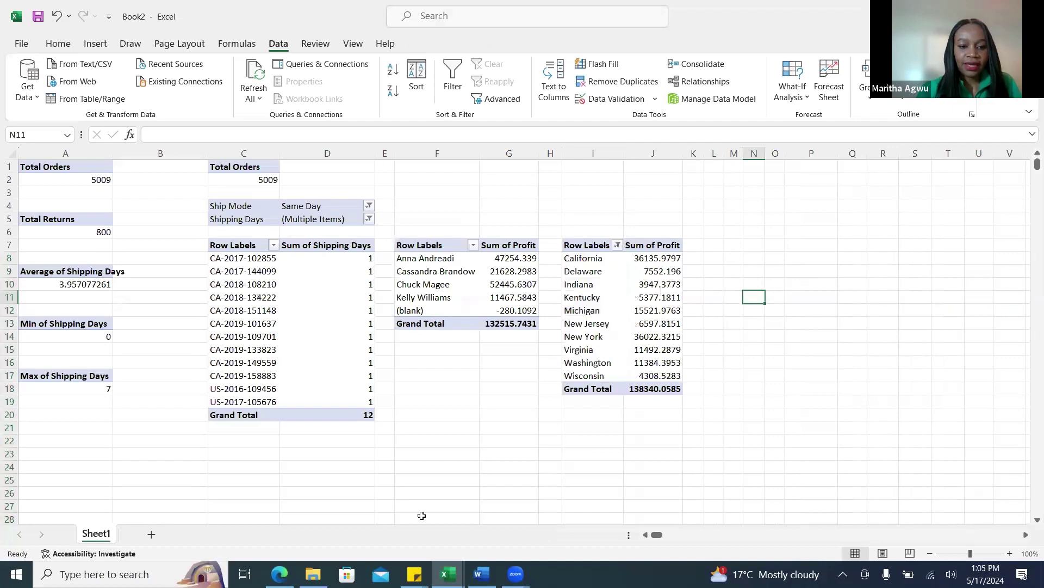
- Review the Key Metrics list in the Excel Training- Order Analysis workbook and return to Book2
{"action": "left_click", "coordinate": [448, 574]}
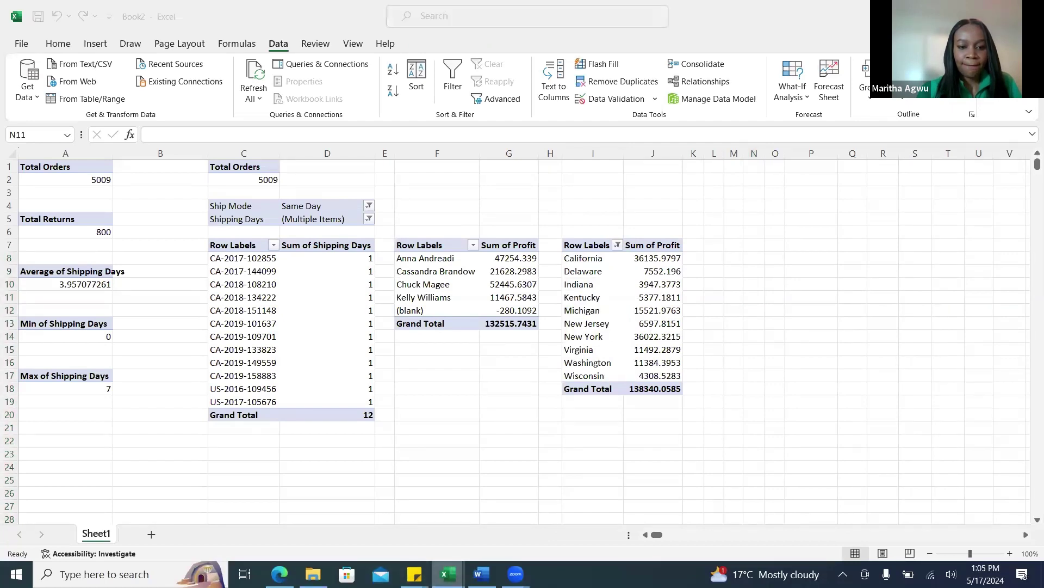
{"action": "left_click", "coordinate": [292, 546]}
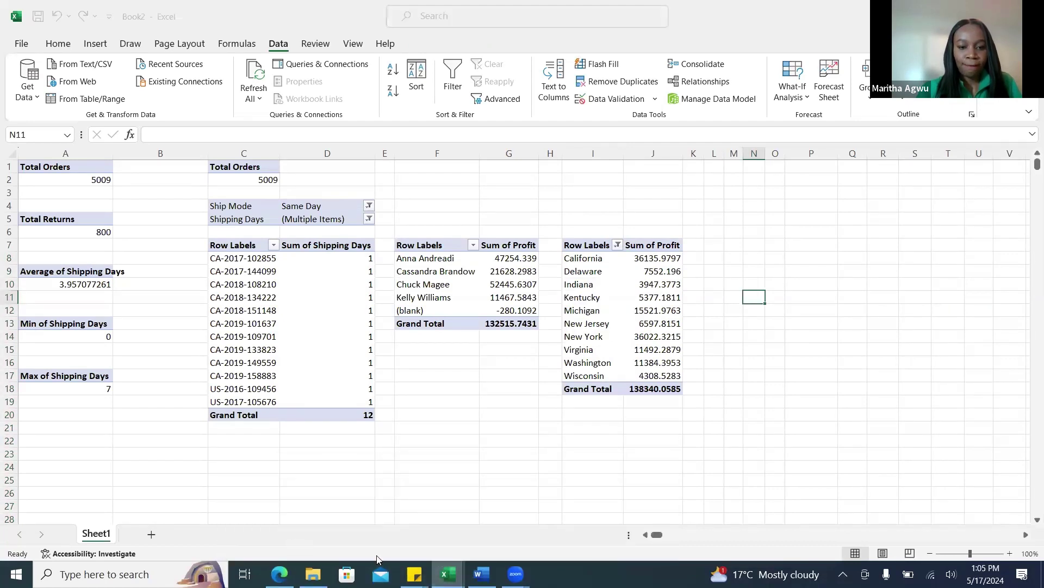
{"action": "left_click", "coordinate": [448, 574]}
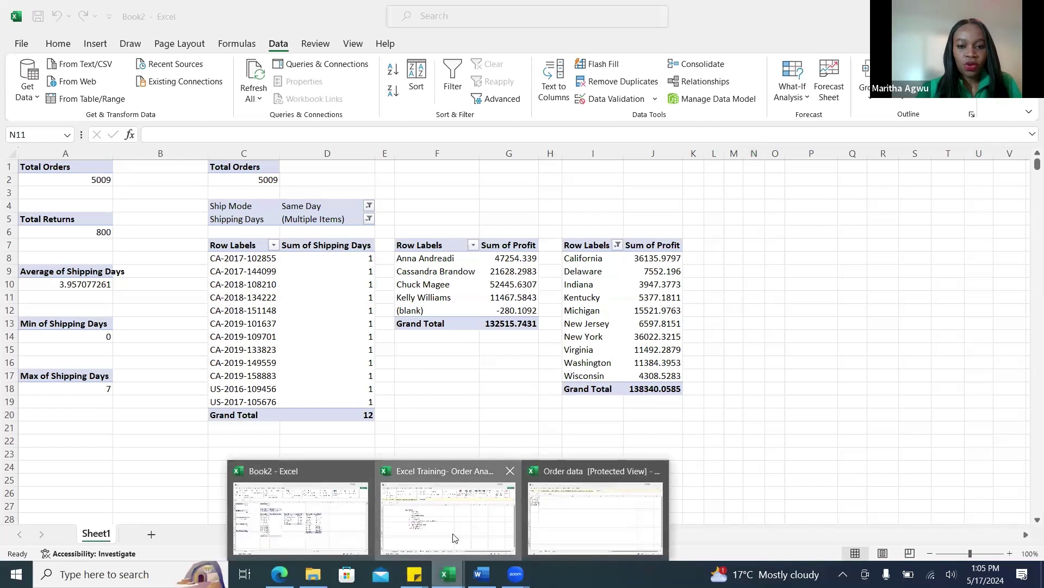
{"action": "left_click", "coordinate": [454, 537]}
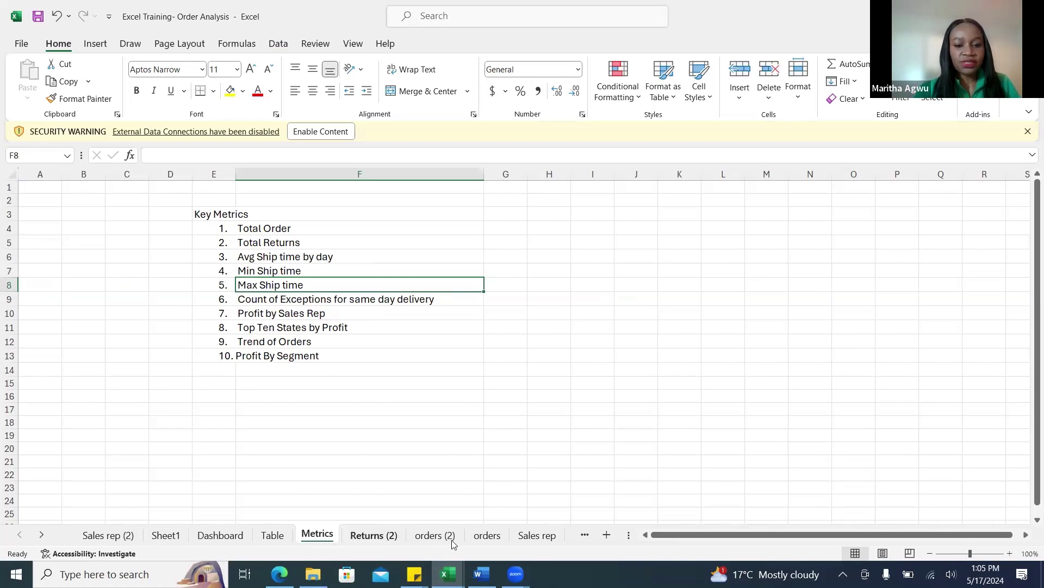
{"action": "mouse_move", "coordinate": [449, 574]}
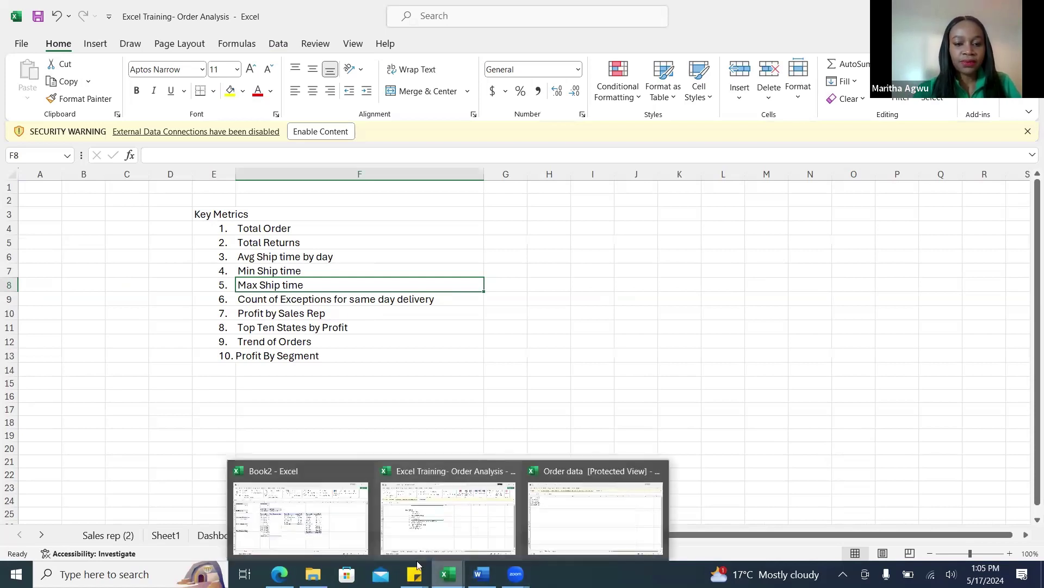
{"action": "left_click", "coordinate": [327, 539]}
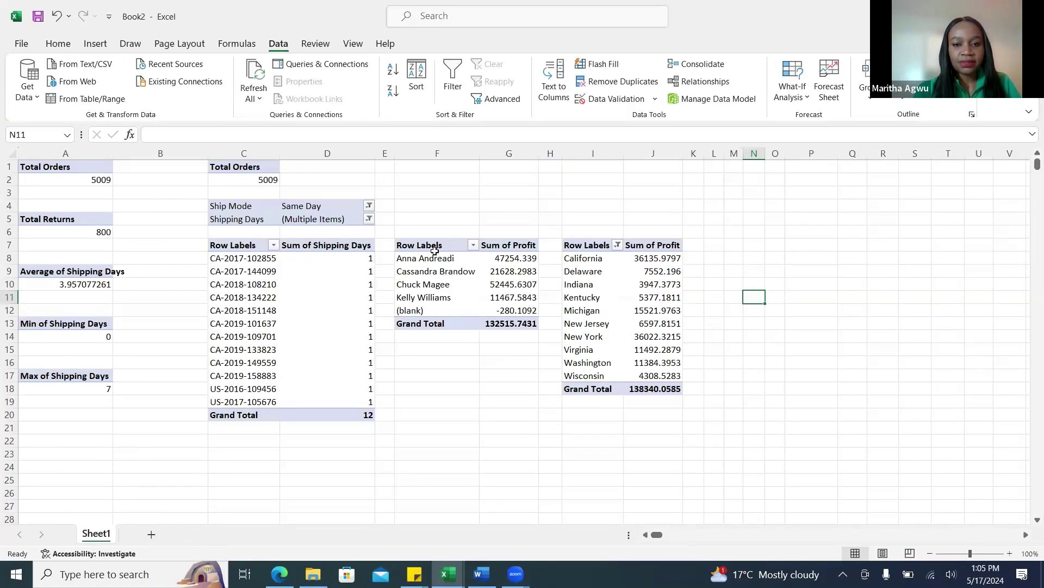
- Copy the profit by sales rep PivotTable at F7 and paste it at L7 on Sheet1
{"action": "left_click_drag", "start_coordinate": [434, 247], "coordinate": [532, 327]}
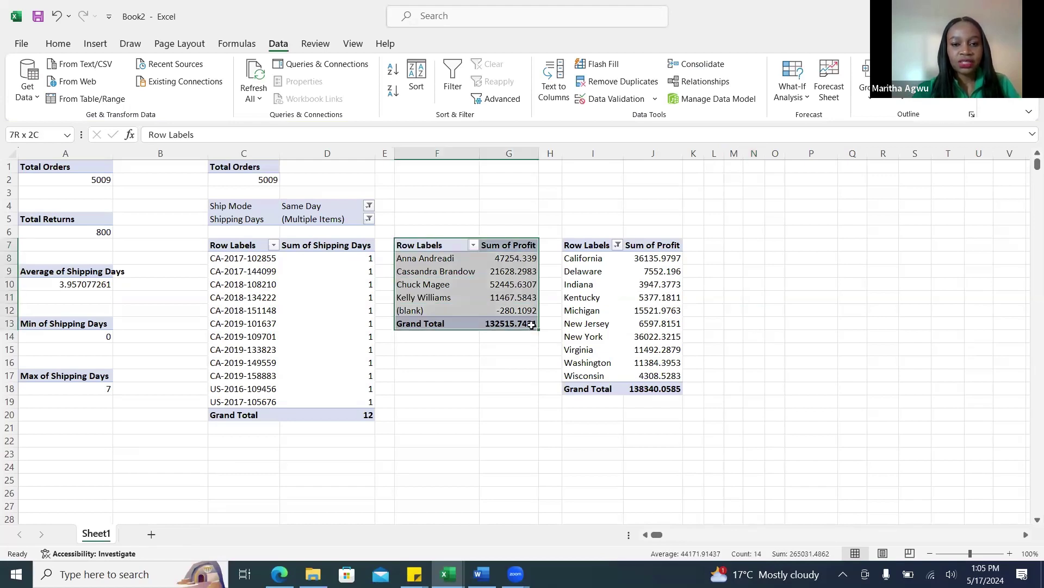
{"action": "key", "text": "ctrl+c"}
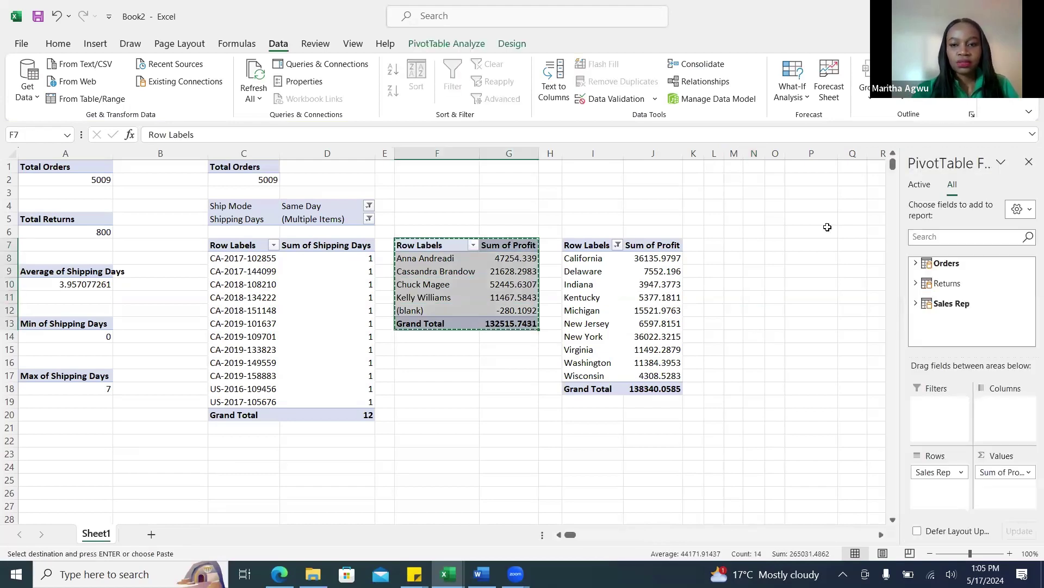
{"action": "left_click", "coordinate": [717, 245]}
{"action": "key", "text": "ctrl+v"}
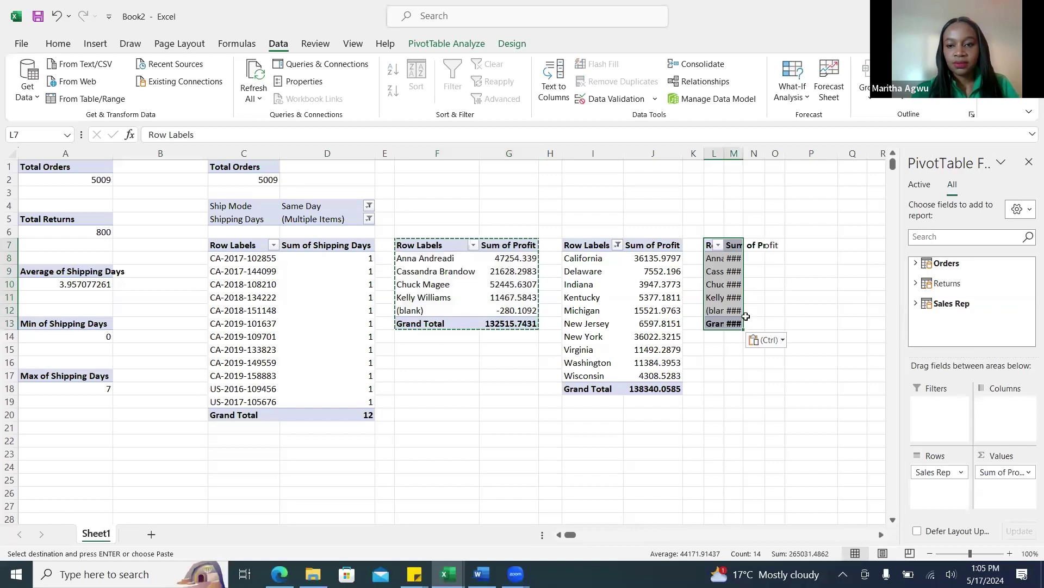
{"action": "left_click_drag", "start_coordinate": [744, 330], "coordinate": [816, 332]}
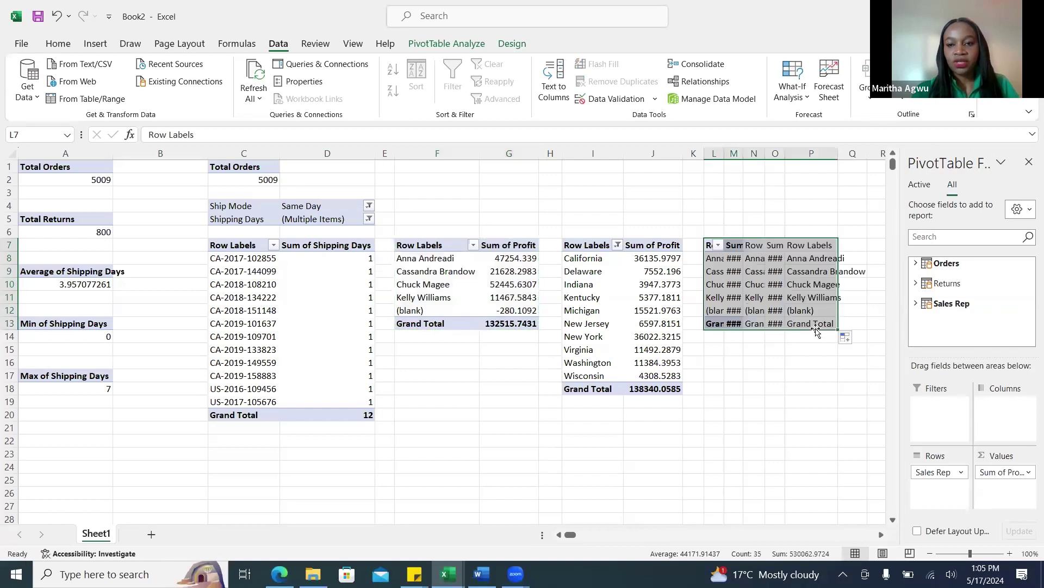
{"action": "left_click_drag", "start_coordinate": [756, 153], "coordinate": [828, 169]}
{"action": "key", "text": "Delete"}
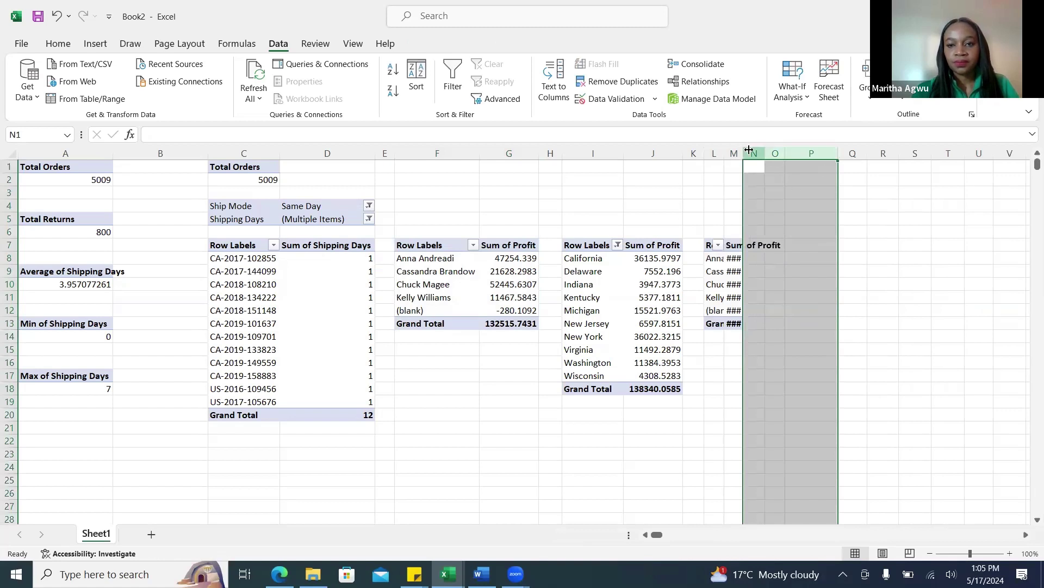
- Widen columns L and M and replace Sales Rep with Segment from the Orders table as the row labels of the PivotTable at L7
{"action": "left_click_drag", "start_coordinate": [749, 150], "coordinate": [827, 154]}
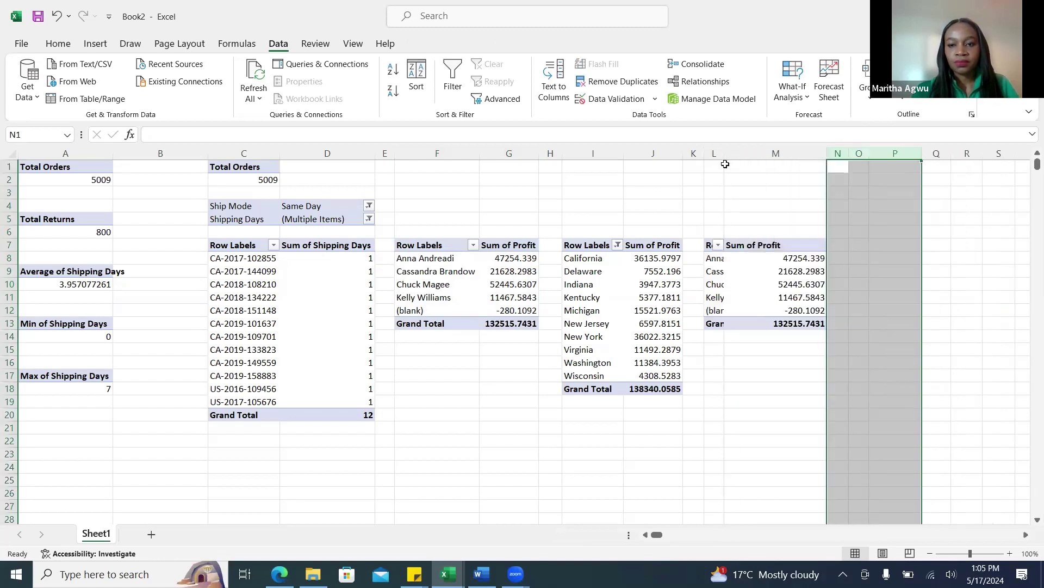
{"action": "left_click_drag", "start_coordinate": [727, 157], "coordinate": [801, 157]}
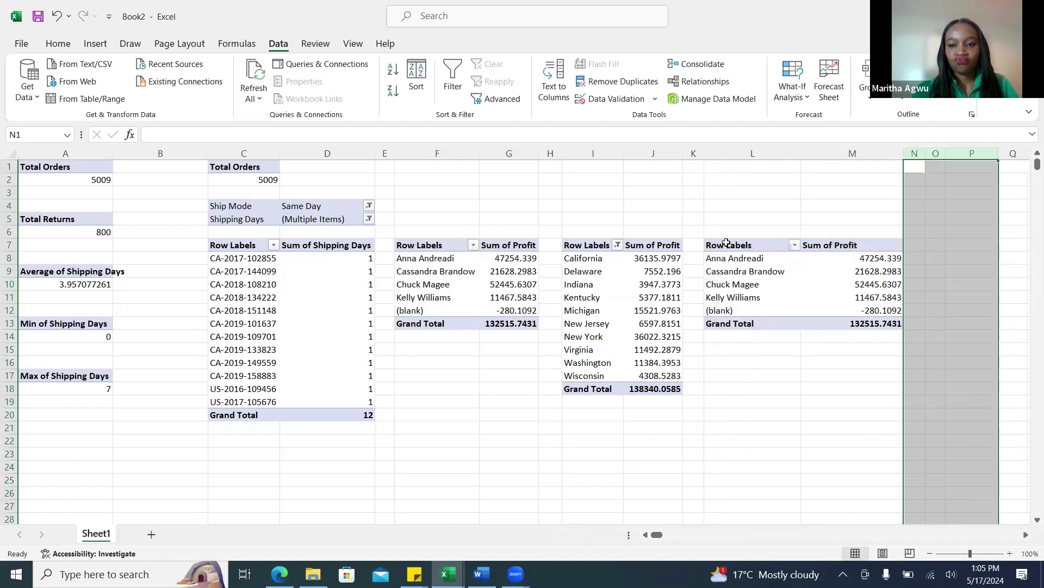
{"action": "left_click", "coordinate": [727, 243]}
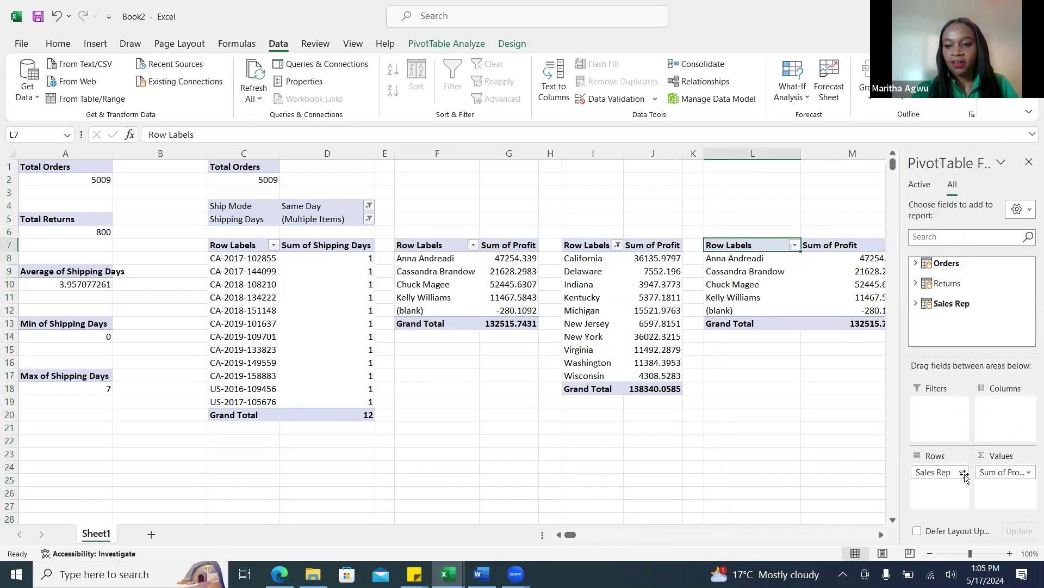
{"action": "left_click", "coordinate": [963, 473]}
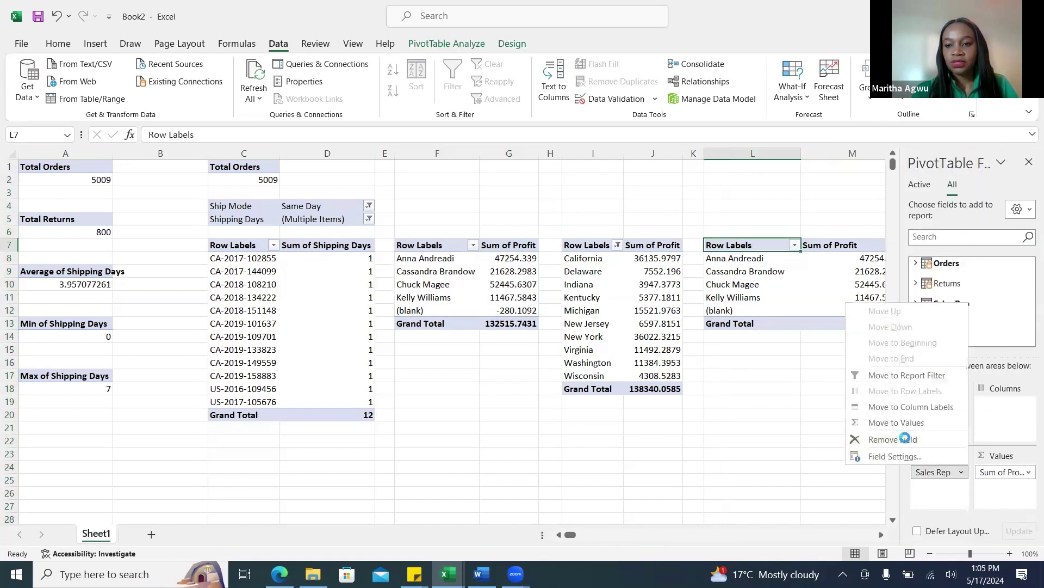
{"action": "left_click", "coordinate": [908, 441]}
{"action": "left_click", "coordinate": [916, 263]}
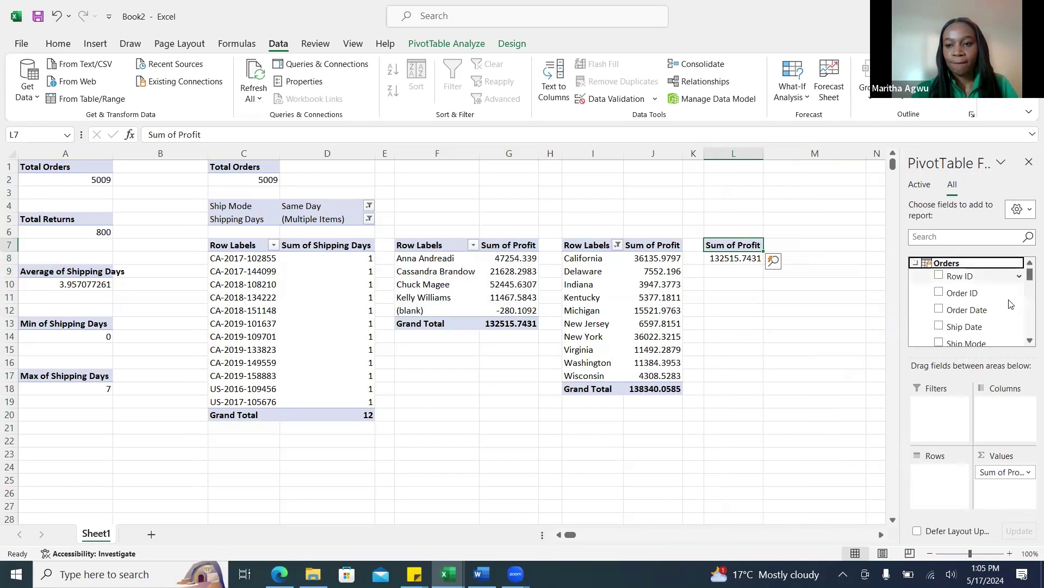
{"action": "left_click_drag", "start_coordinate": [1029, 281], "coordinate": [1030, 291]}
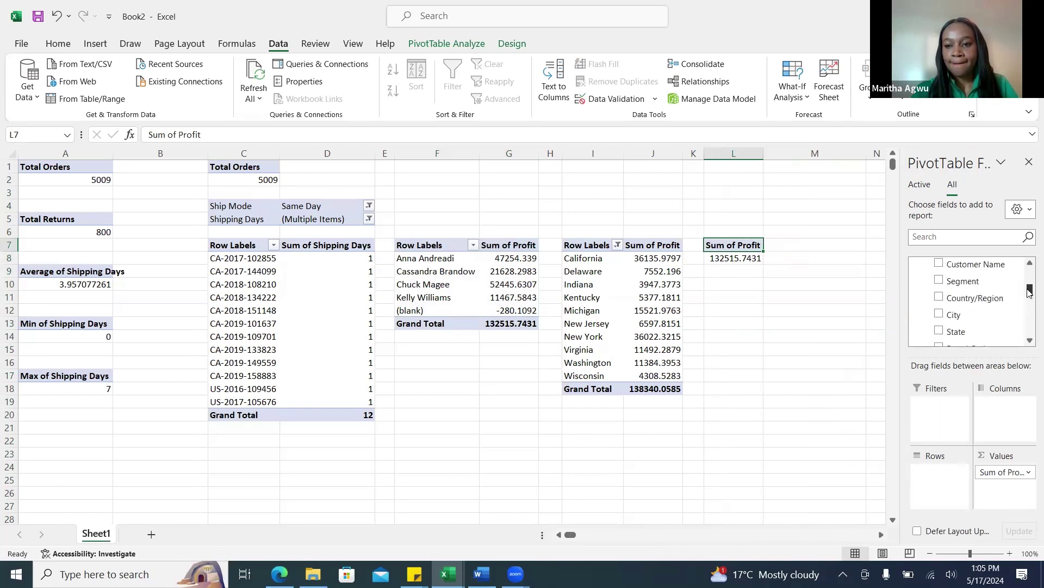
{"action": "left_click", "coordinate": [941, 280]}
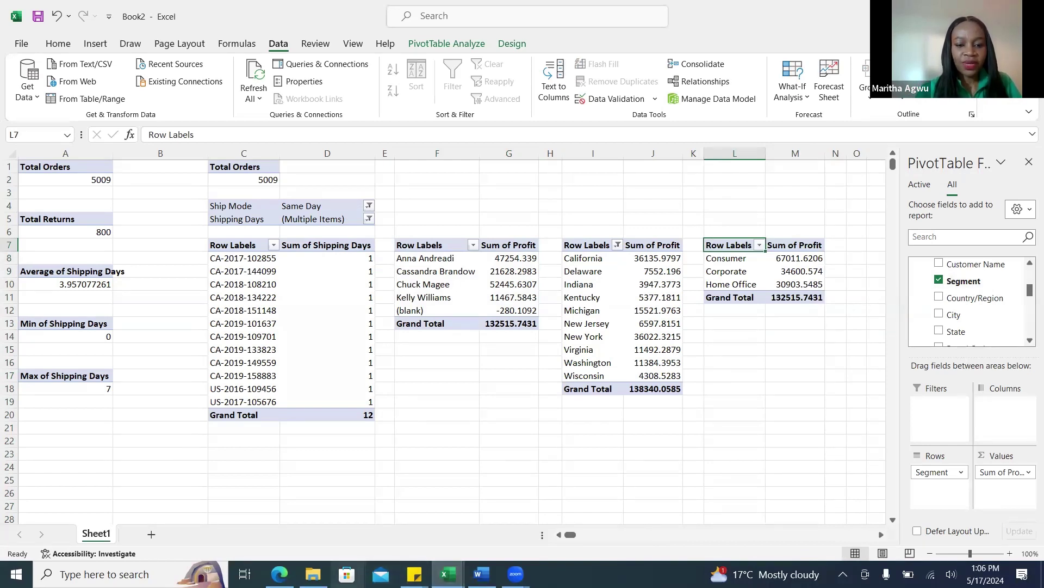
- Examine the Dashboard sheet of the Excel Training- Order Analysis workbook as a layout reference, and return to Book2
{"action": "mouse_move", "coordinate": [447, 574]}
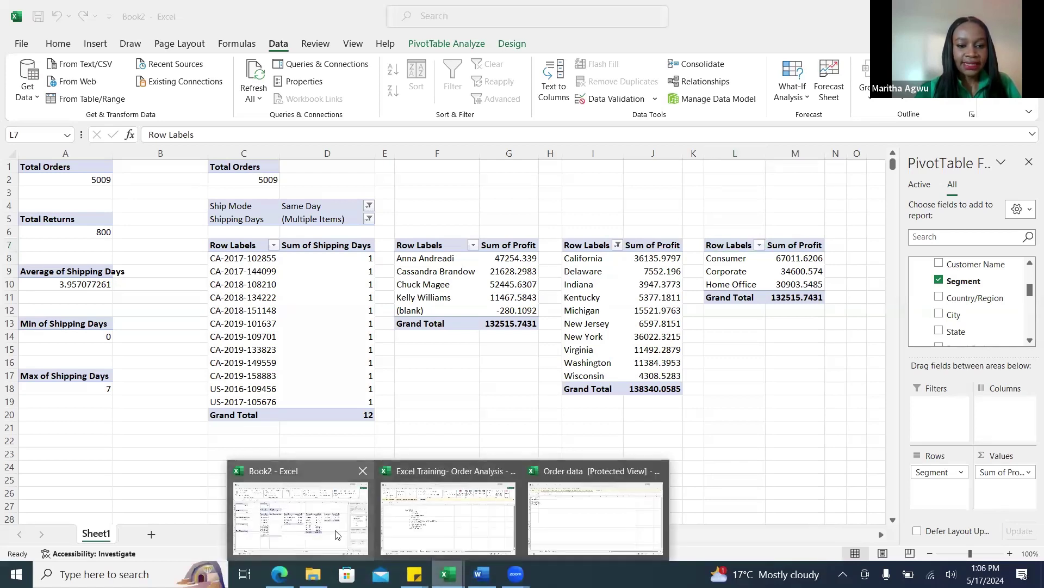
{"action": "left_click", "coordinate": [462, 514]}
{"action": "left_click", "coordinate": [216, 533]}
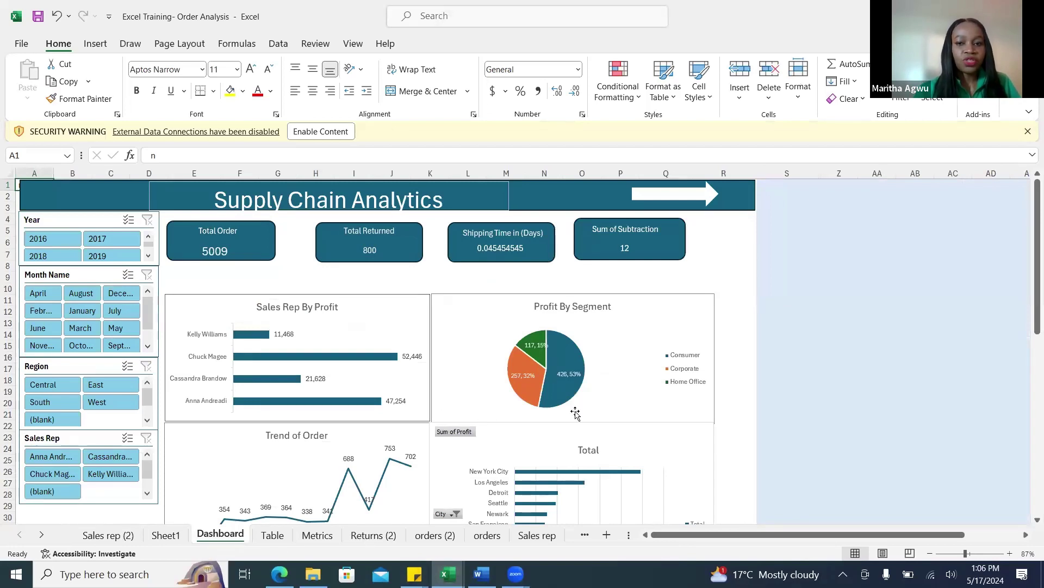
{"action": "left_click", "coordinate": [733, 265]}
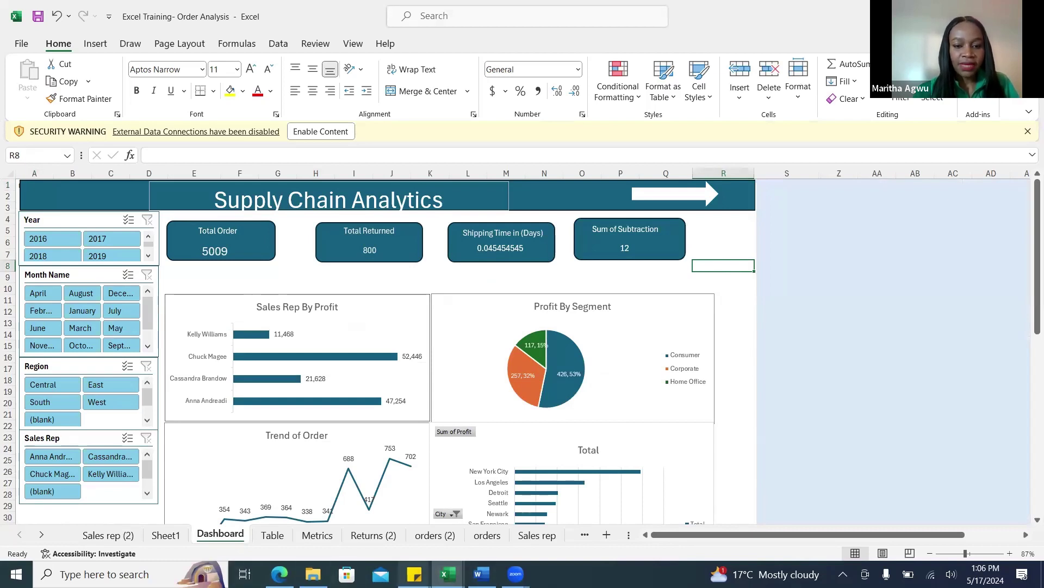
{"action": "left_click", "coordinate": [448, 574]}
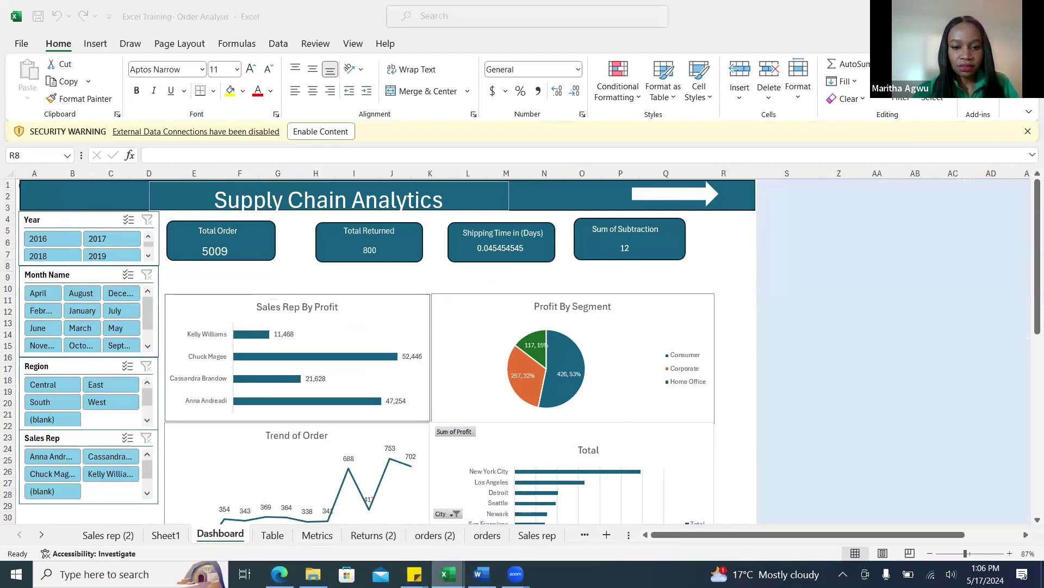
{"action": "mouse_move", "coordinate": [449, 574]}
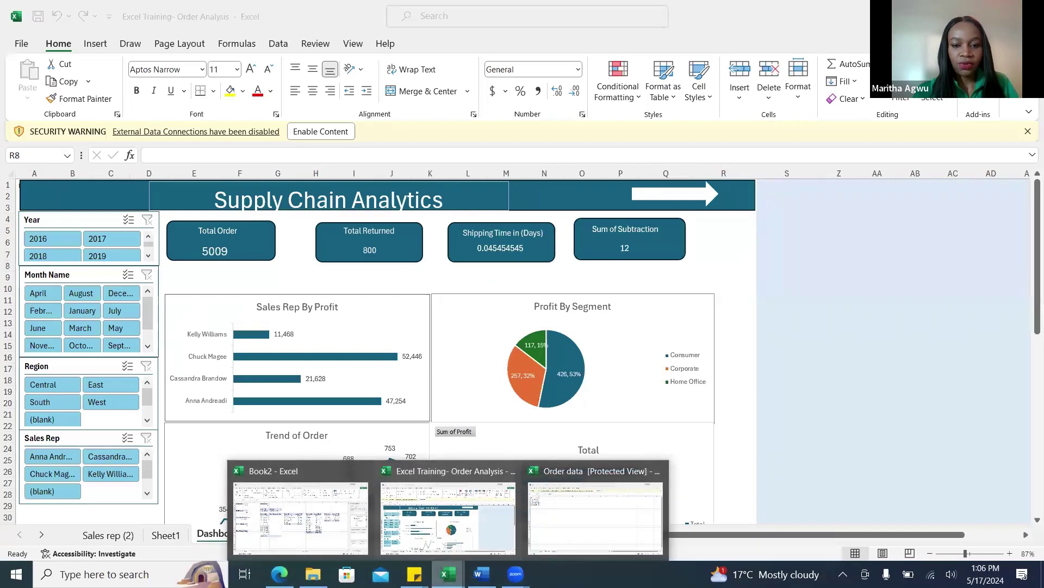
{"action": "left_click", "coordinate": [293, 539]}
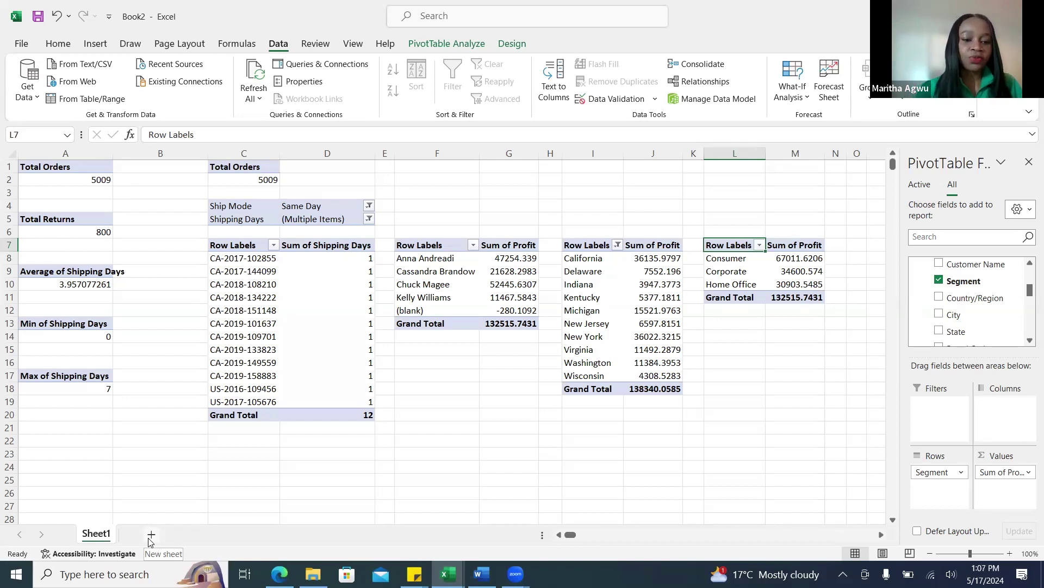
- Add a new worksheet named Dashboard to Book2 and hide its gridlines
{"action": "left_click", "coordinate": [151, 535]}
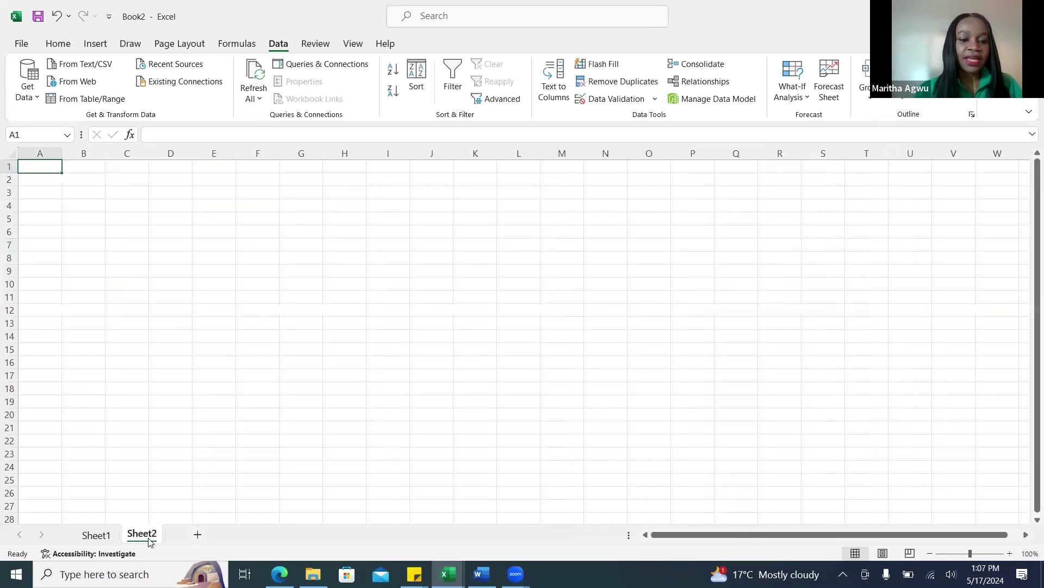
{"action": "double_click", "coordinate": [148, 538]}
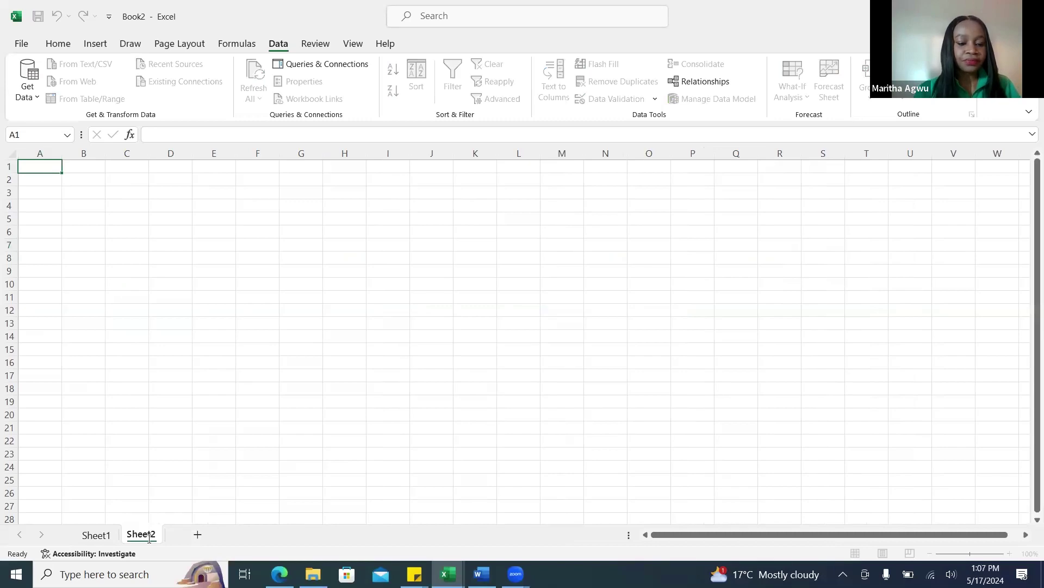
{"action": "double_click", "coordinate": [149, 537]}
{"action": "type", "text": "Dashboard"}
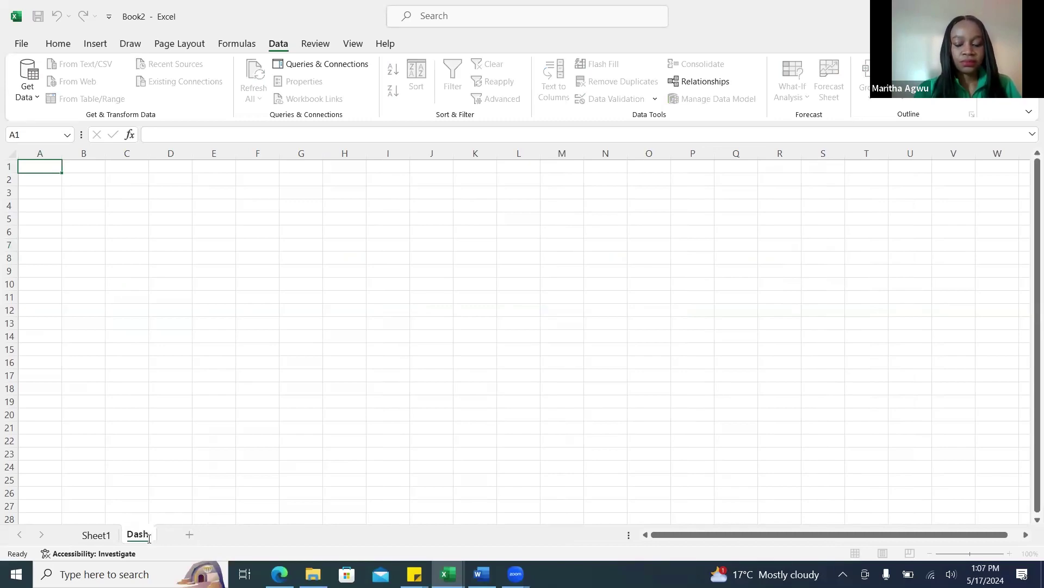
{"action": "left_click", "coordinate": [275, 416]}
{"action": "left_click", "coordinate": [354, 44]}
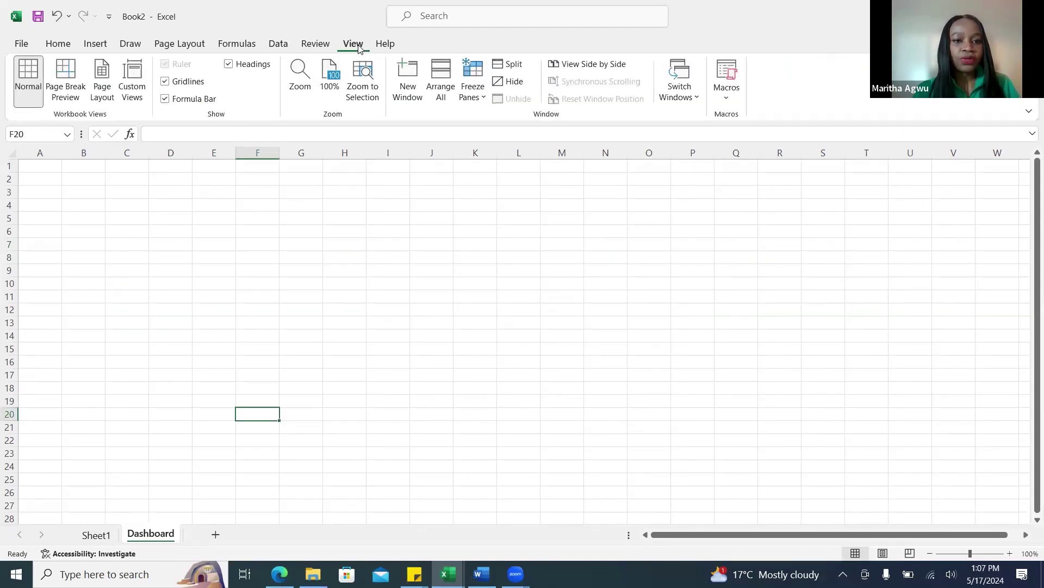
{"action": "left_click", "coordinate": [166, 83]}
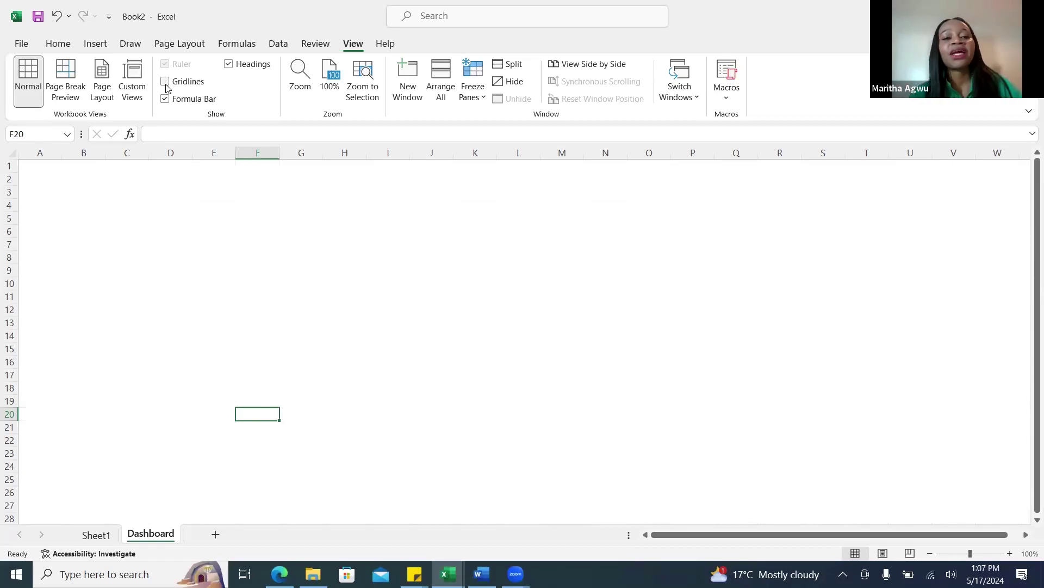
- Draw a rounded rectangle banner across rows 1 to 4 of the Dashboard sheet, spanning columns A to V
{"action": "left_click", "coordinate": [88, 46]}
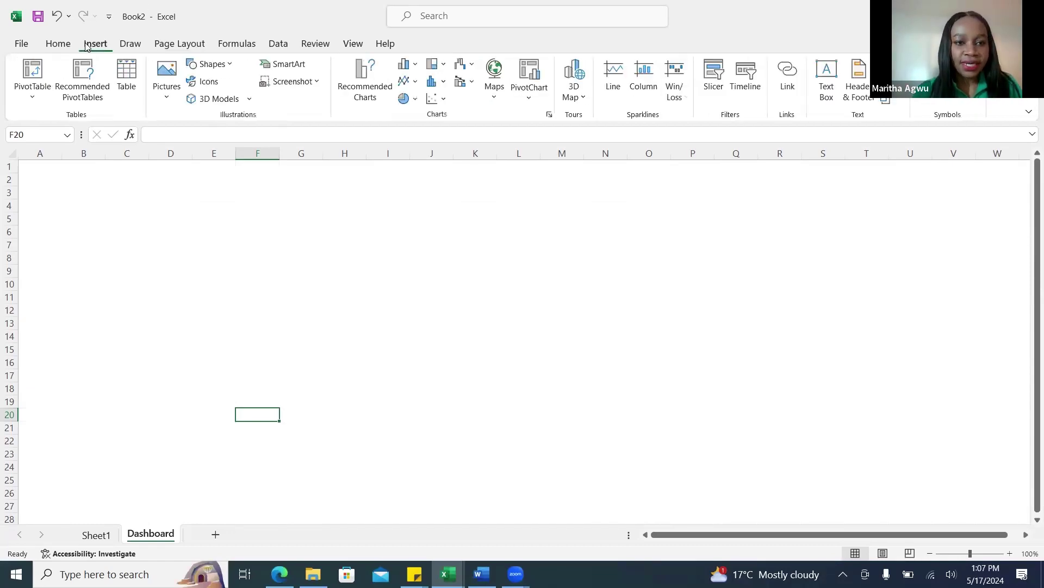
{"action": "left_click", "coordinate": [228, 65]}
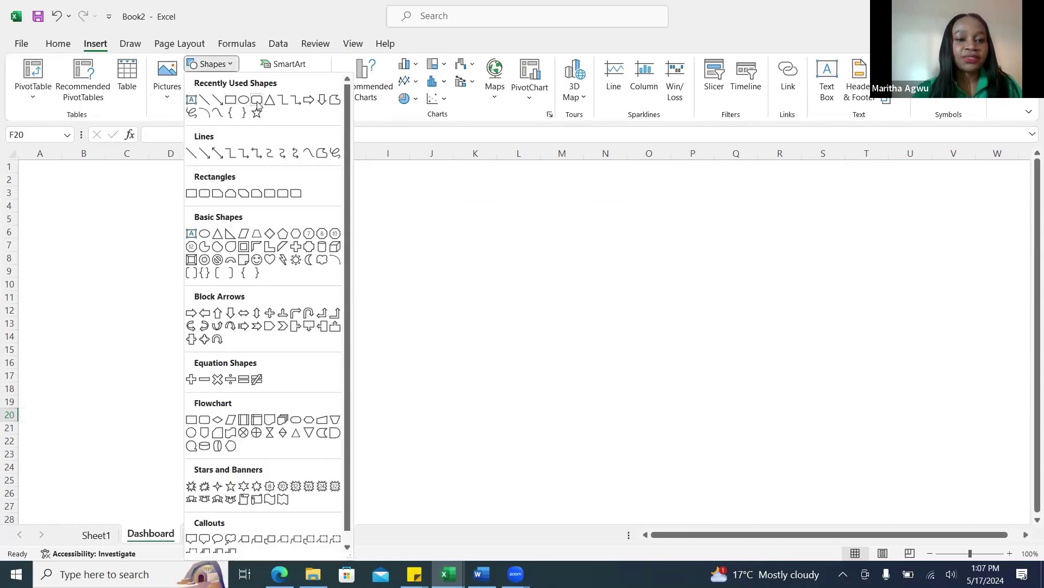
{"action": "left_click", "coordinate": [256, 102]}
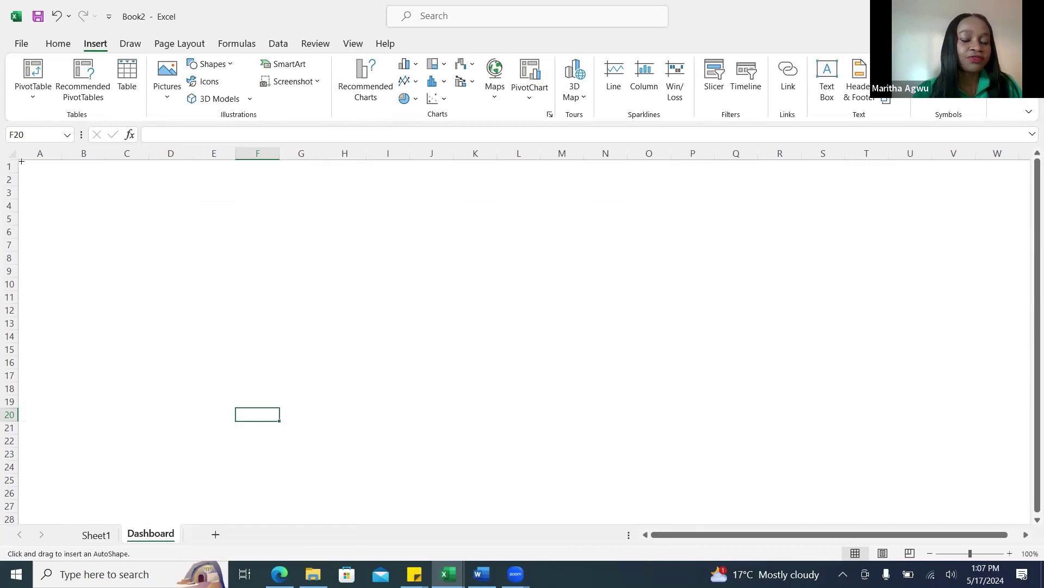
{"action": "left_click_drag", "start_coordinate": [21, 162], "coordinate": [958, 179]}
{"action": "left_click", "coordinate": [958, 256]}
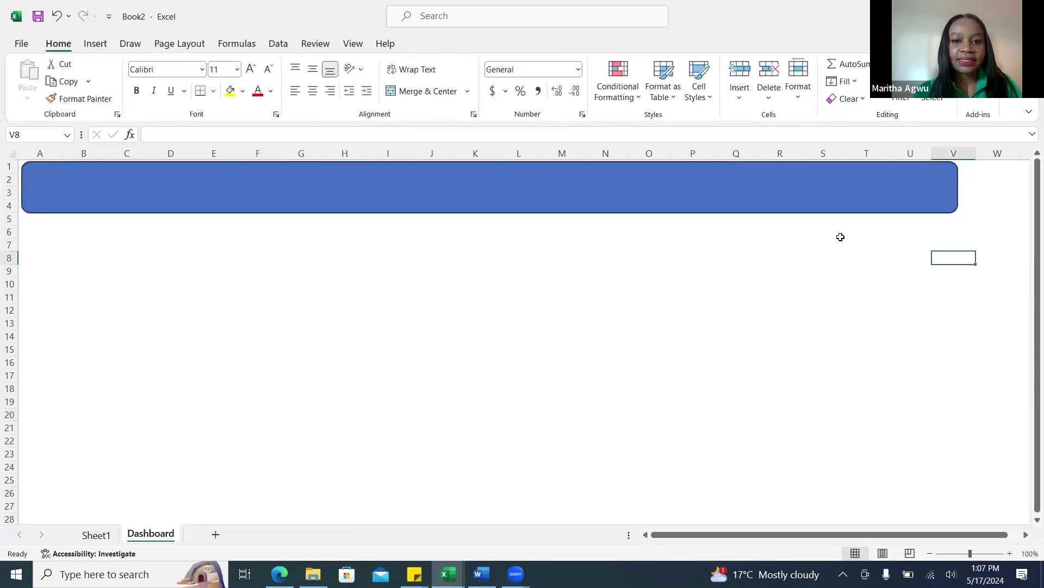
- Place a text box reading ORDER ANALYSIS on the blue banner, spanning about columns I to O
{"action": "left_click", "coordinate": [90, 45]}
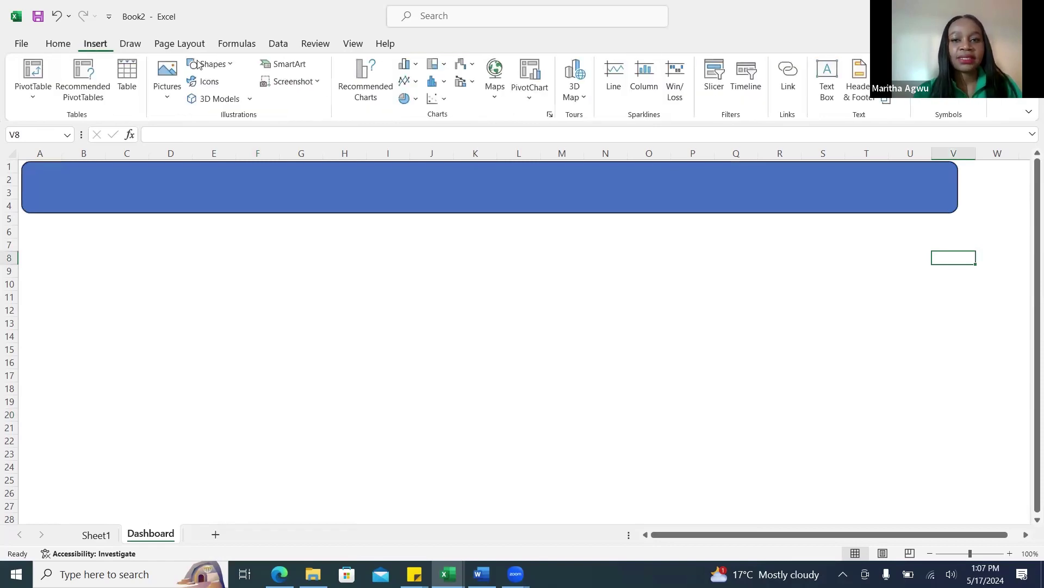
{"action": "left_click", "coordinate": [827, 79]}
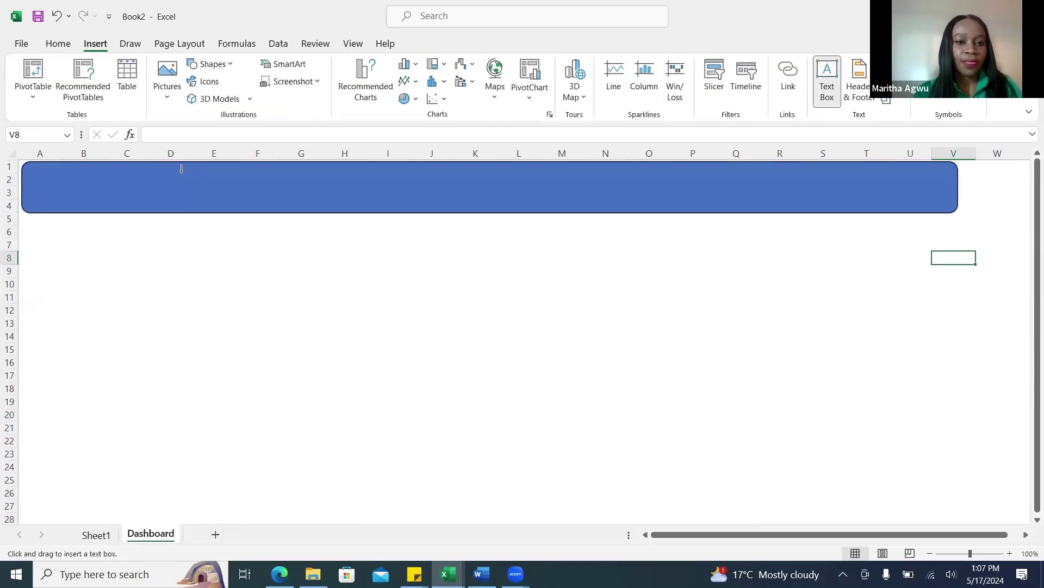
{"action": "left_click_drag", "start_coordinate": [180, 172], "coordinate": [451, 200]}
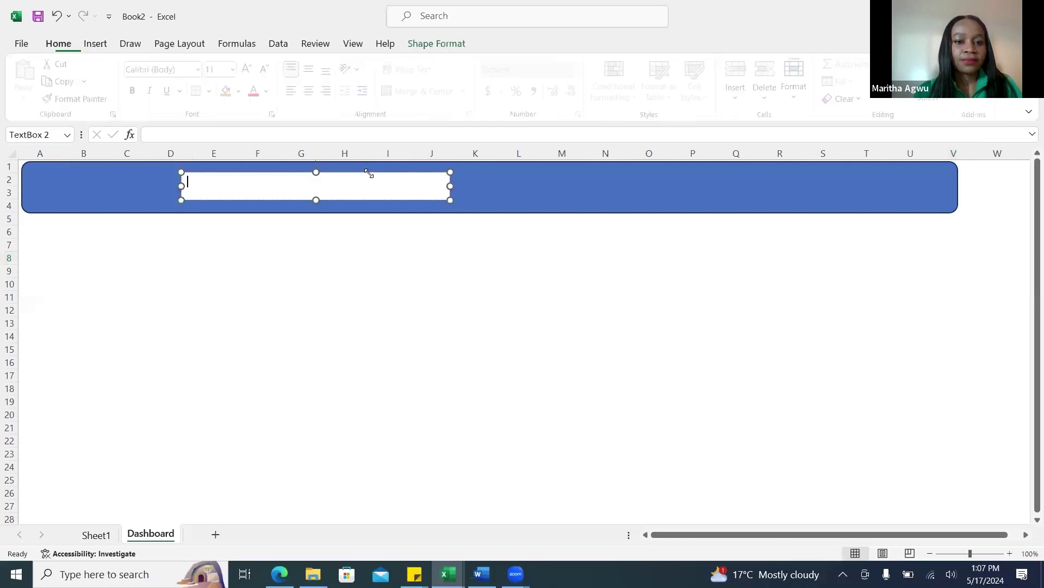
{"action": "left_click_drag", "start_coordinate": [367, 174], "coordinate": [555, 171]}
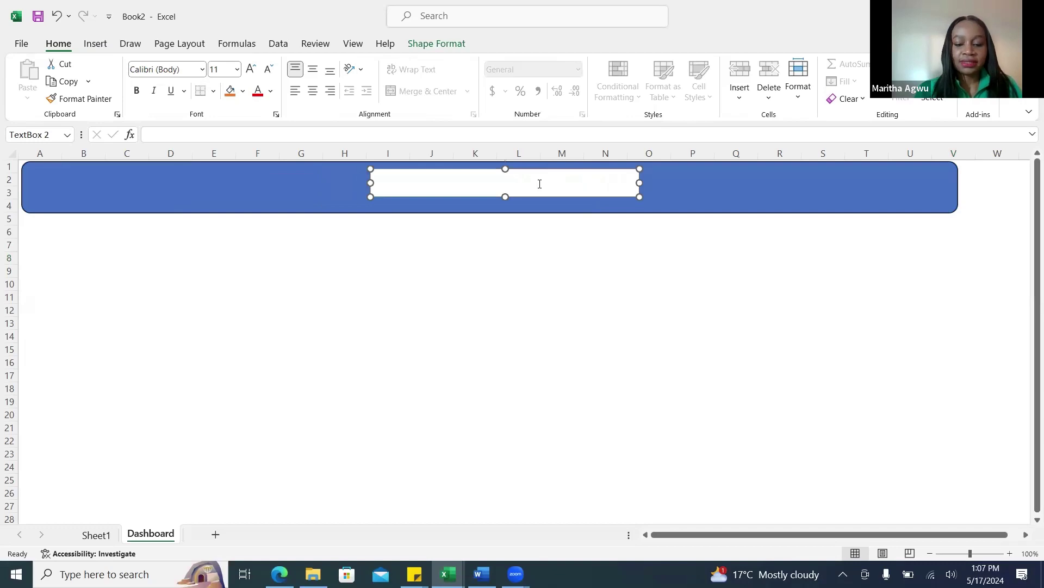
{"action": "type", "text": "ORDER ANALYSIS"}
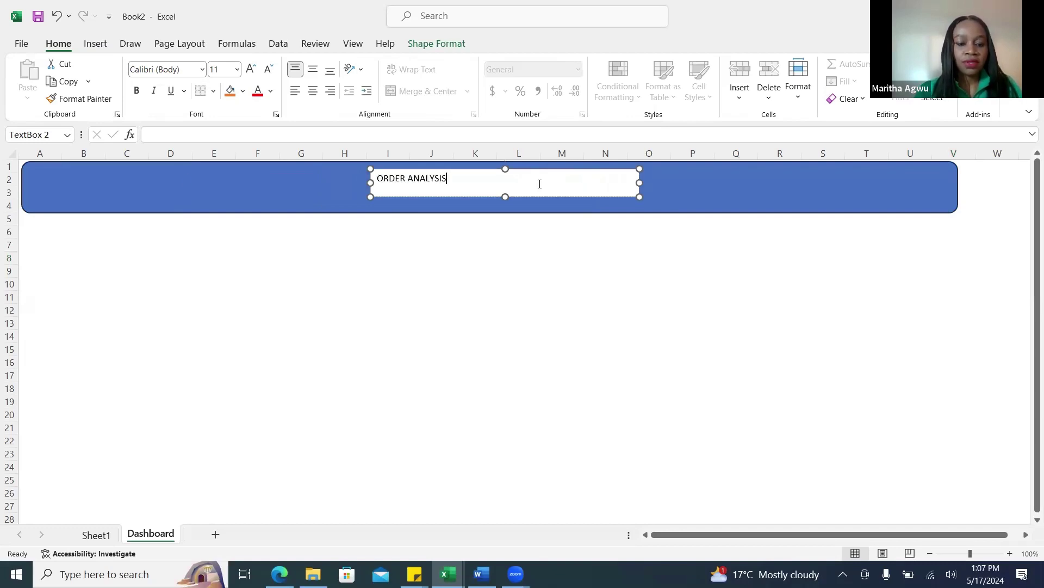
- Set the font size of the ORDER ANALYSIS title text to 32
{"action": "key", "text": "ctrl+a"}
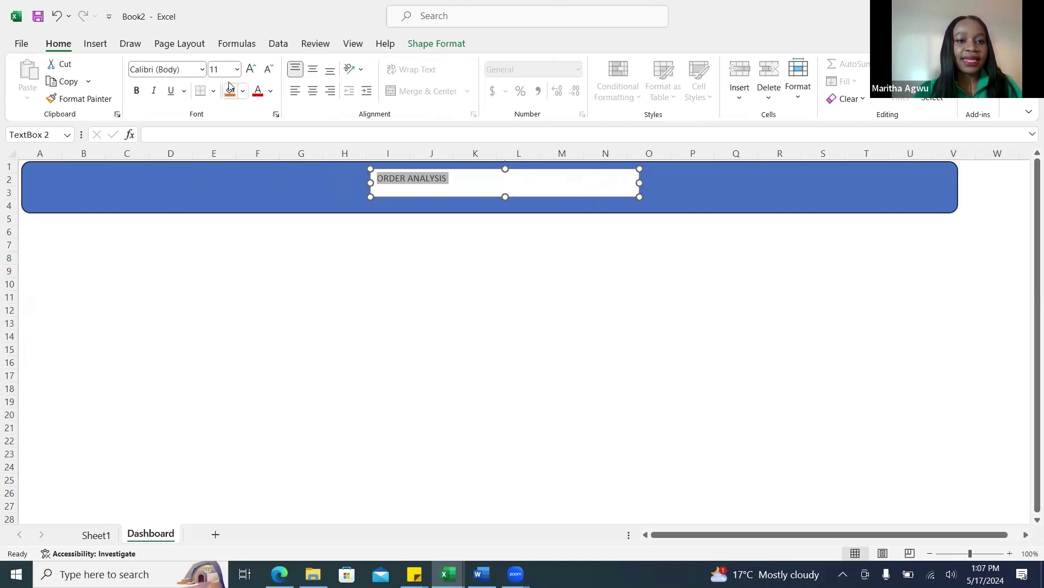
{"action": "left_click", "coordinate": [238, 69]}
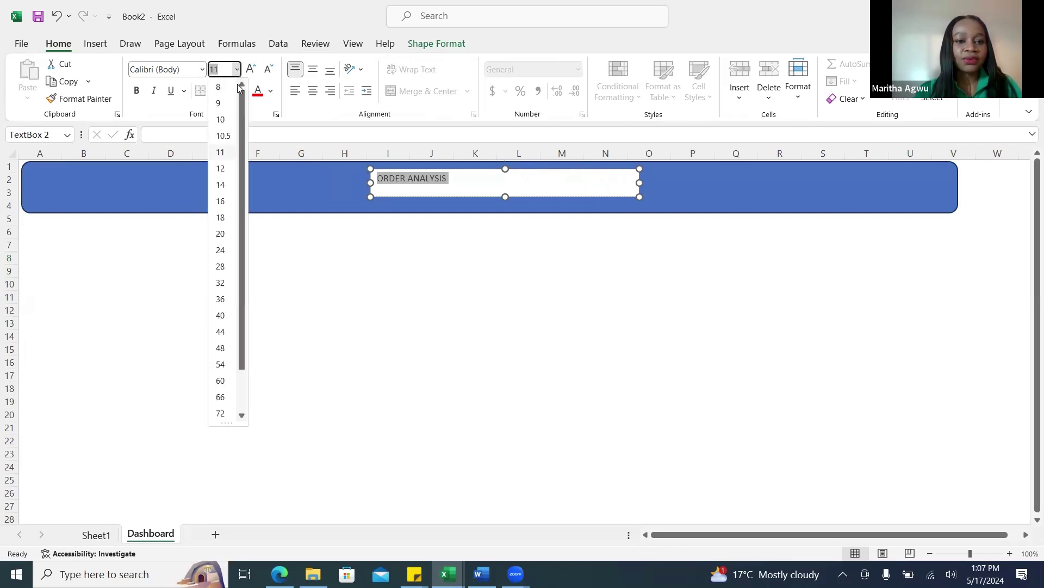
{"action": "left_click", "coordinate": [225, 283]}
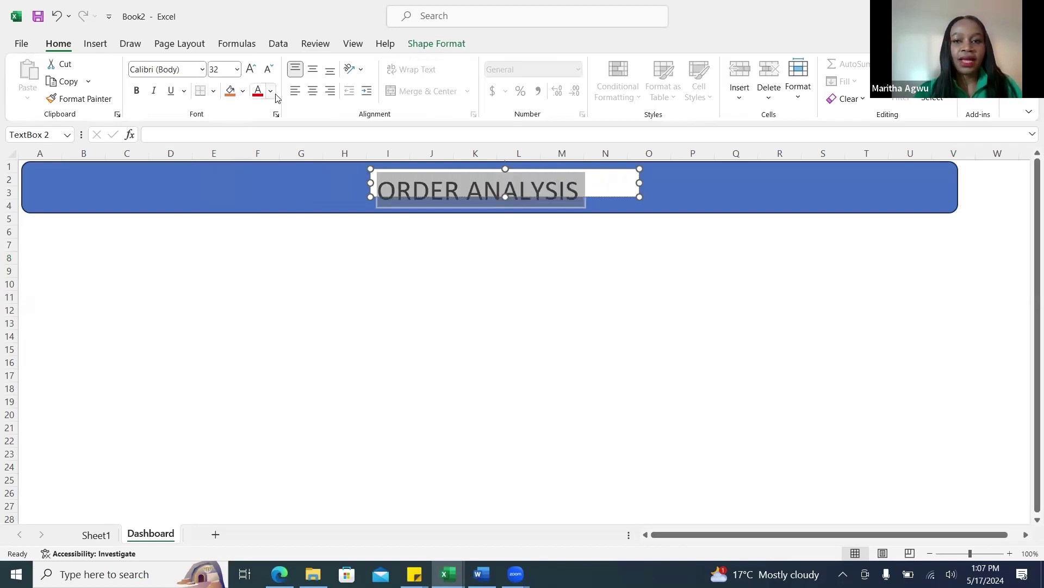
- Try to clear the title text box's background using No Fill for the text fill and No Outline for the text outline
{"action": "left_click", "coordinate": [427, 46]}
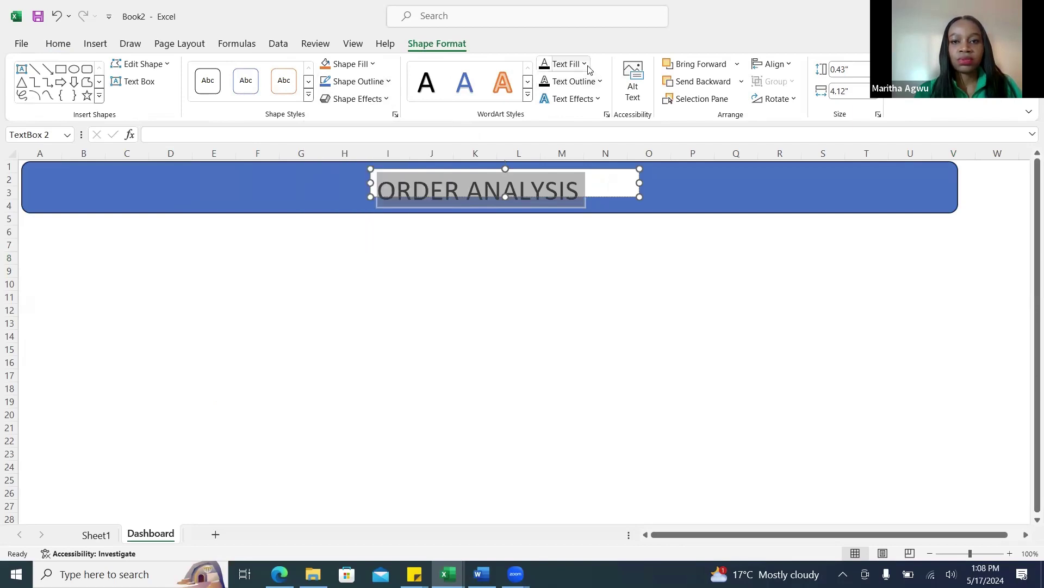
{"action": "left_click", "coordinate": [628, 179]}
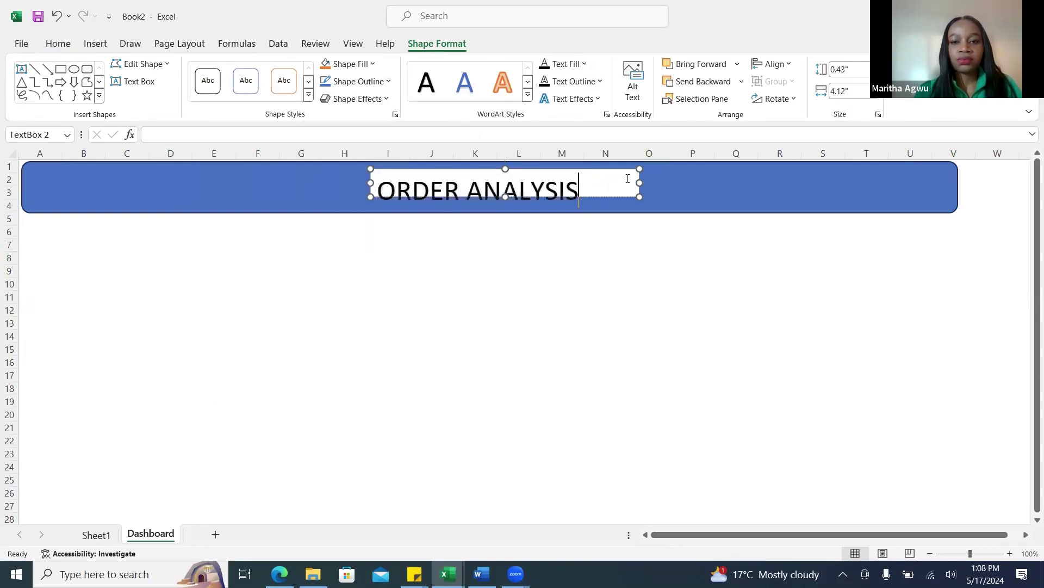
{"action": "left_click", "coordinate": [584, 65]}
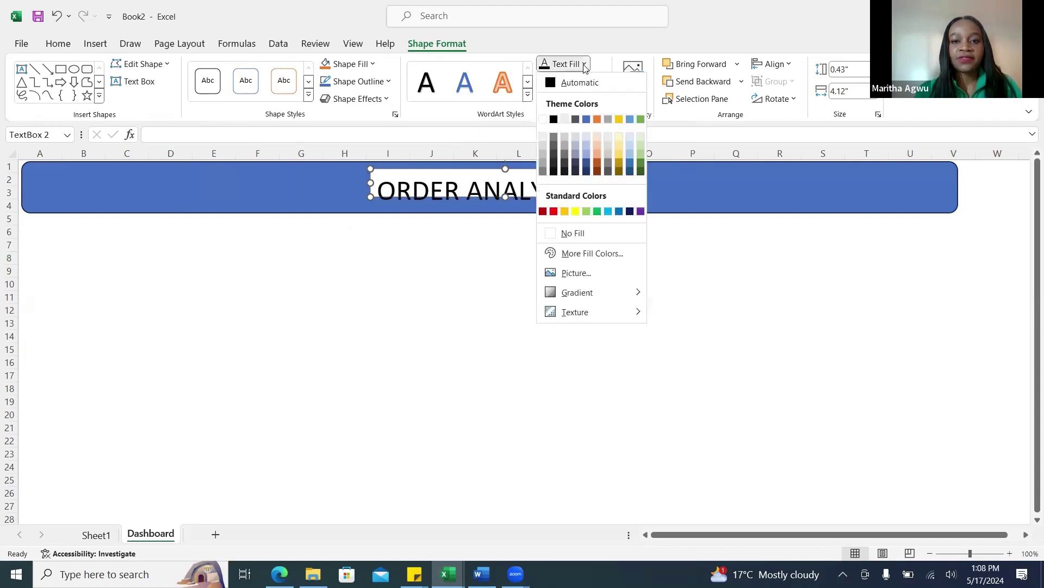
{"action": "left_click", "coordinate": [573, 233]}
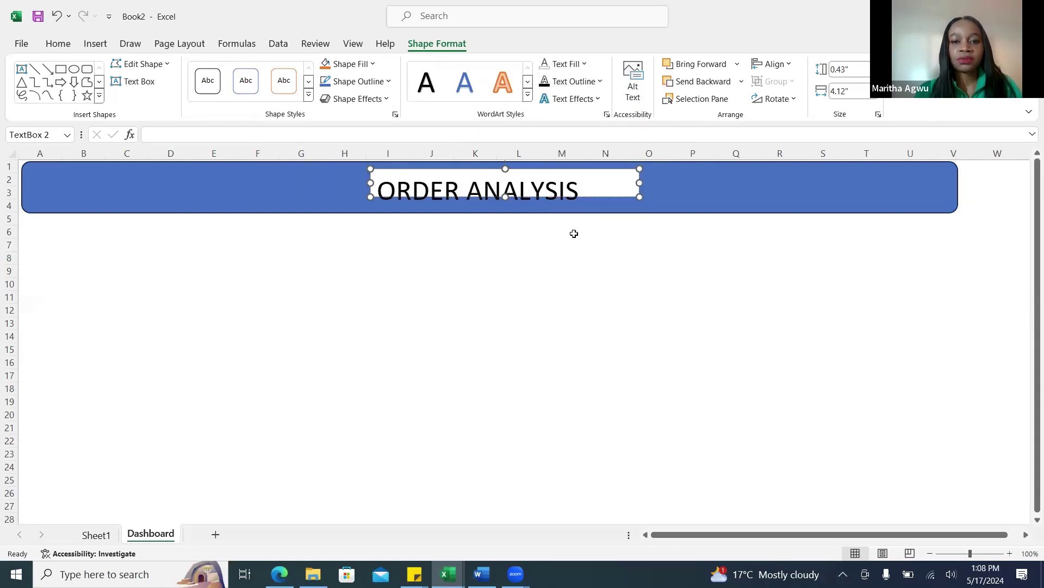
{"action": "left_click", "coordinate": [601, 81]}
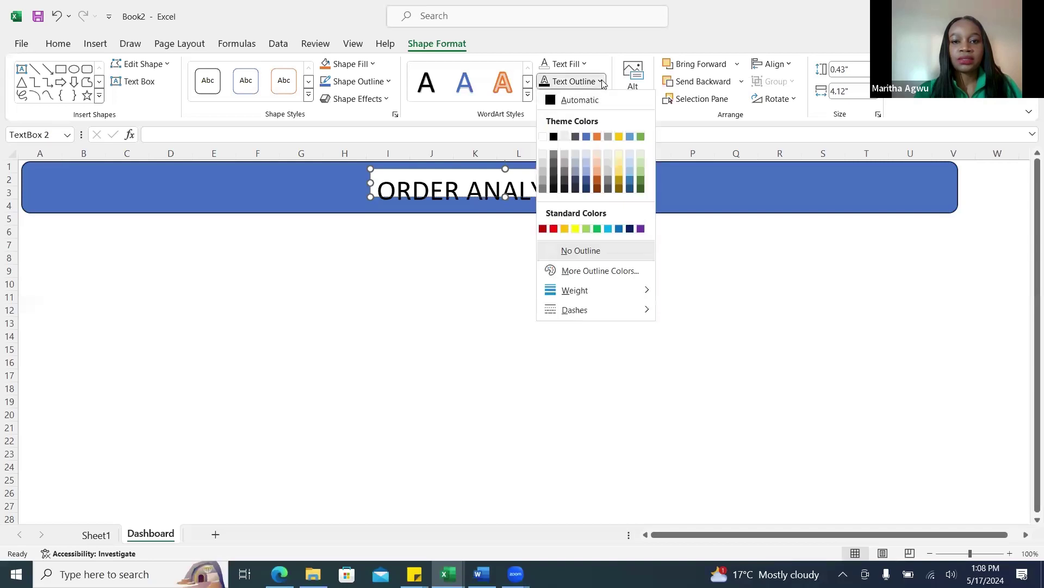
{"action": "left_click", "coordinate": [582, 255]}
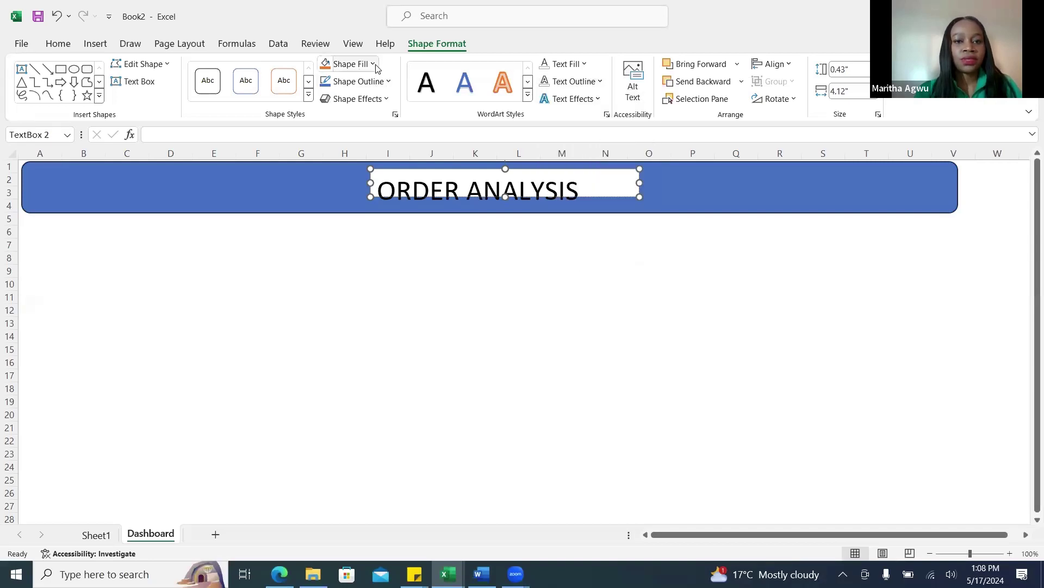
- Remove the shape fill and shape outline of the ORDER ANALYSIS text box
{"action": "left_click", "coordinate": [350, 64]}
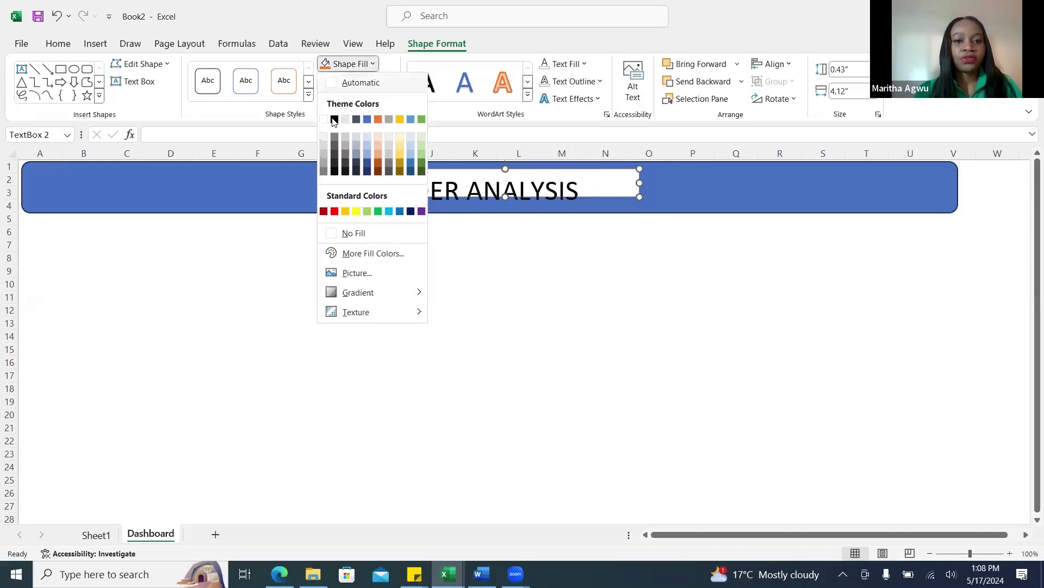
{"action": "left_click", "coordinate": [355, 234]}
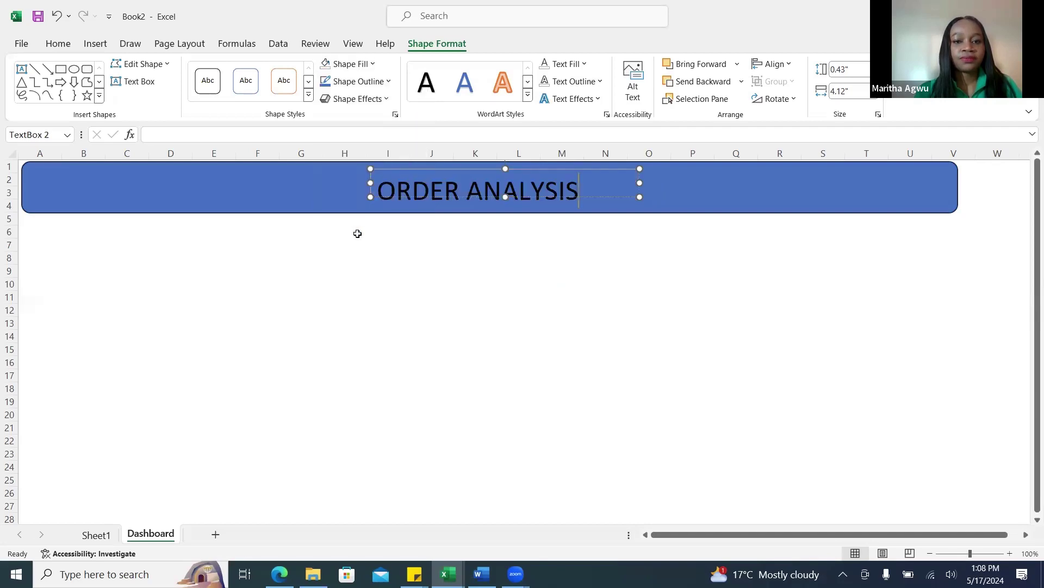
{"action": "left_click", "coordinate": [389, 82]}
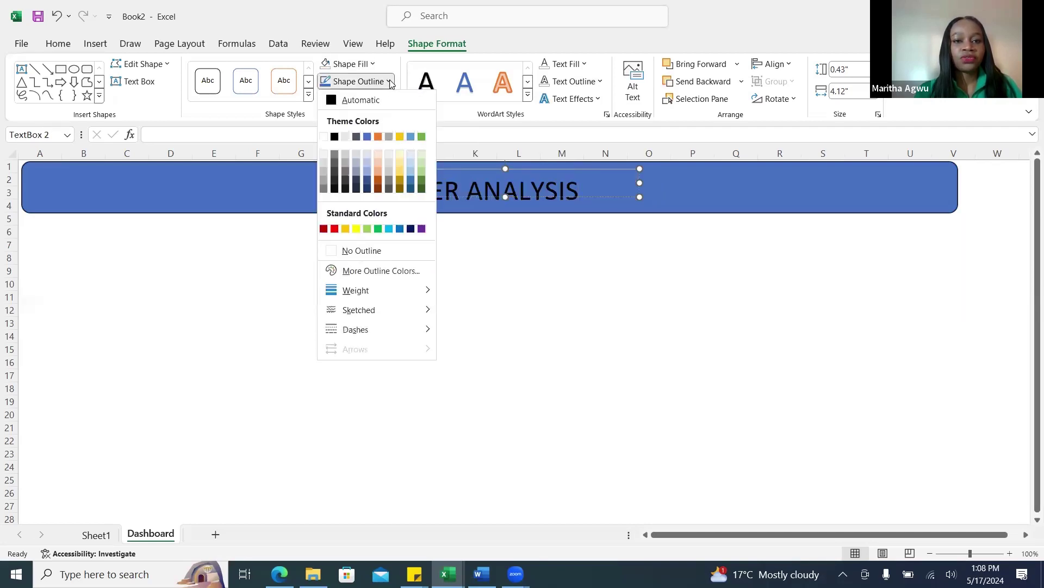
{"action": "left_click", "coordinate": [350, 254]}
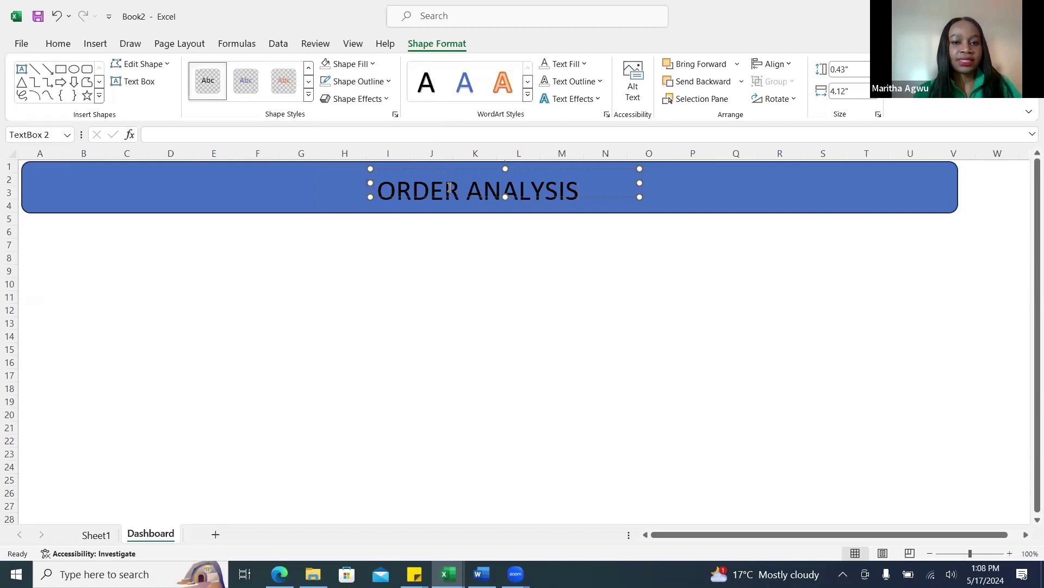
- Change the font color of the ORDER ANALYSIS title to white
{"action": "key", "text": "ctrl+a"}
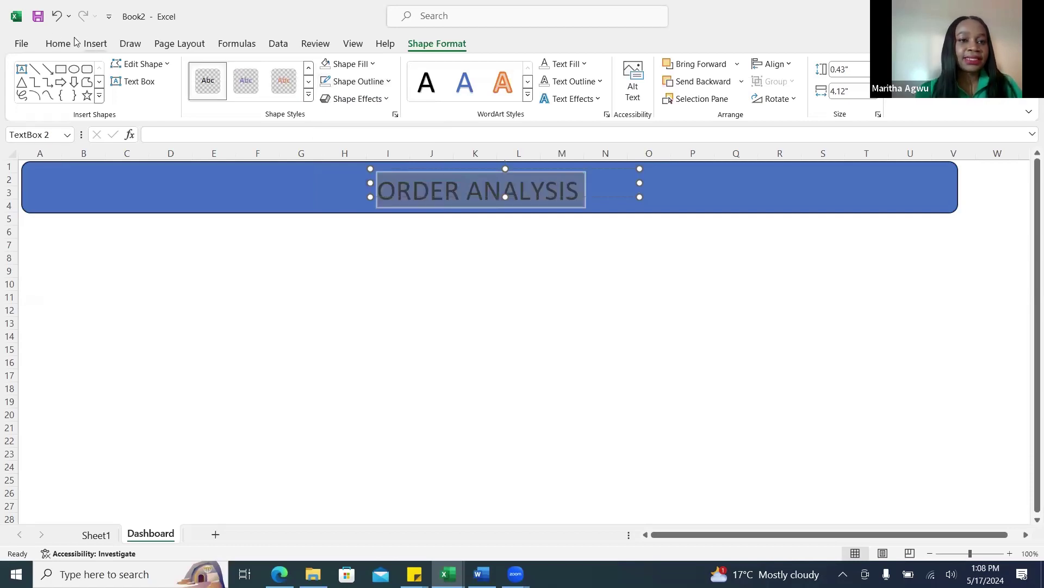
{"action": "left_click", "coordinate": [58, 44]}
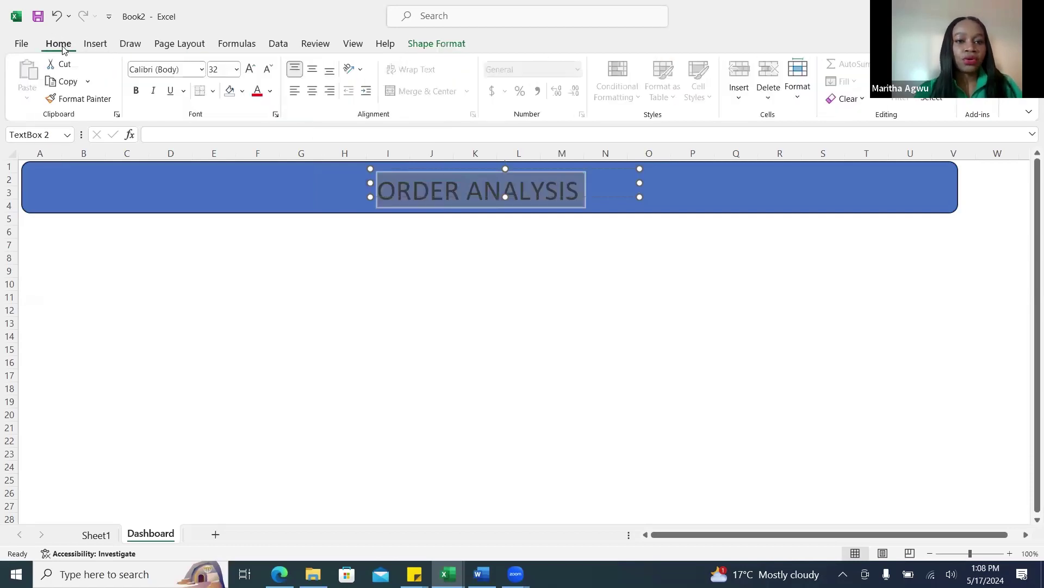
{"action": "left_click", "coordinate": [271, 92]}
{"action": "left_click", "coordinate": [256, 146]}
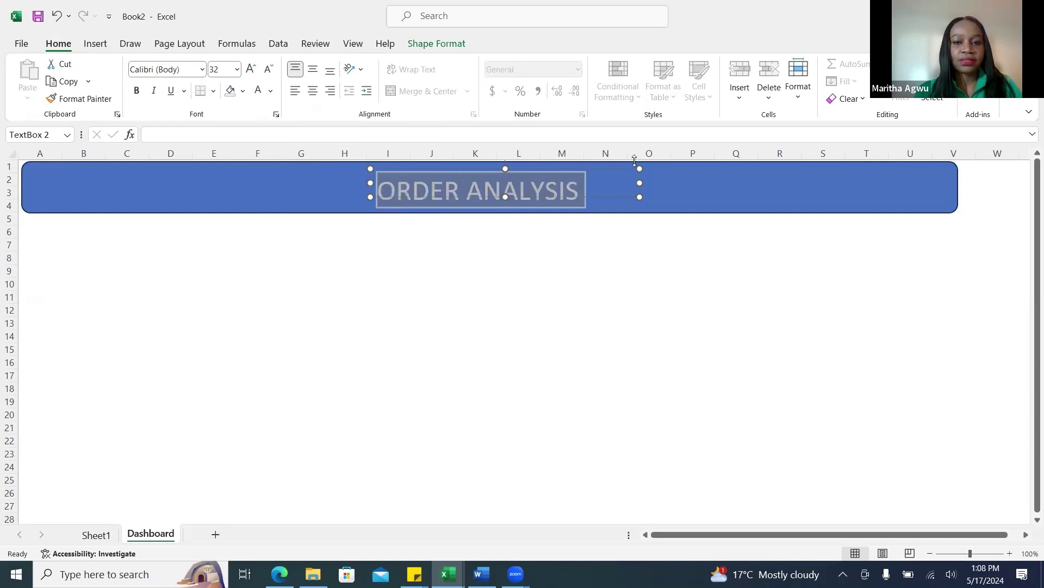
- Enlarge the title text box by widening it across column O and extending its lower edge into row 4
{"action": "left_click", "coordinate": [623, 255]}
{"action": "left_click", "coordinate": [518, 197]}
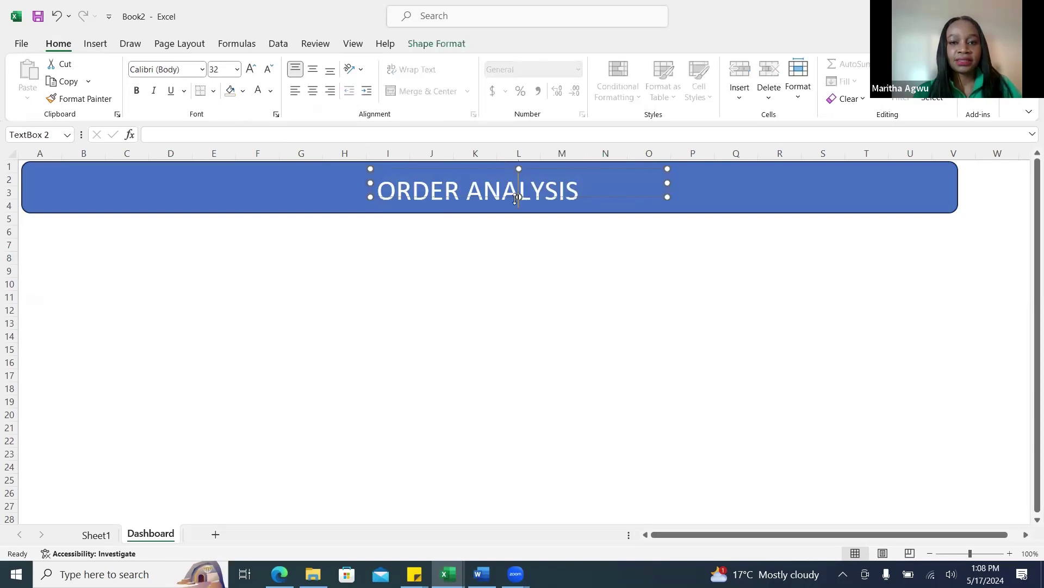
{"action": "left_click_drag", "start_coordinate": [519, 198], "coordinate": [519, 208]}
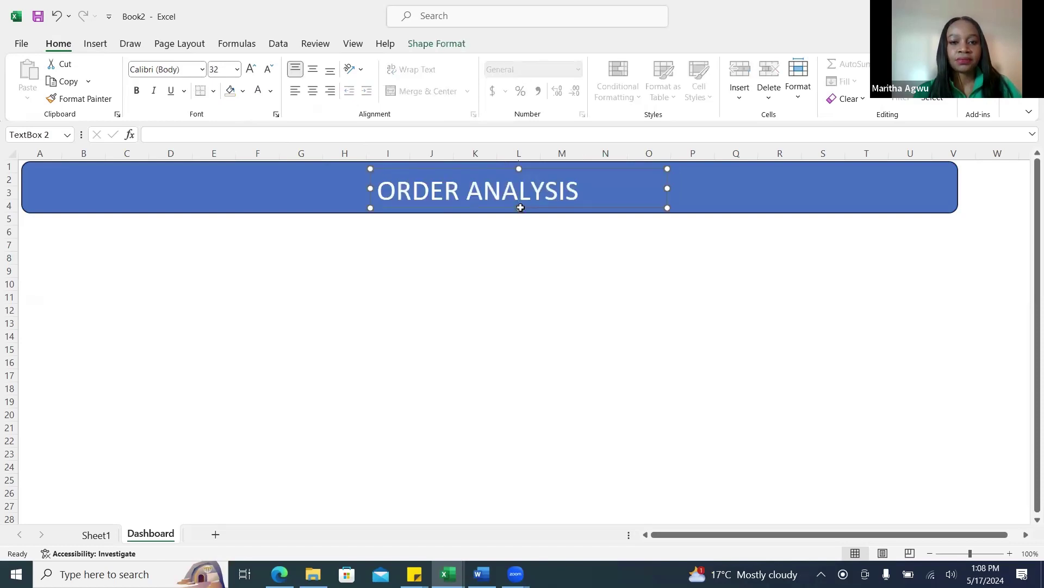
{"action": "left_click", "coordinate": [568, 250]}
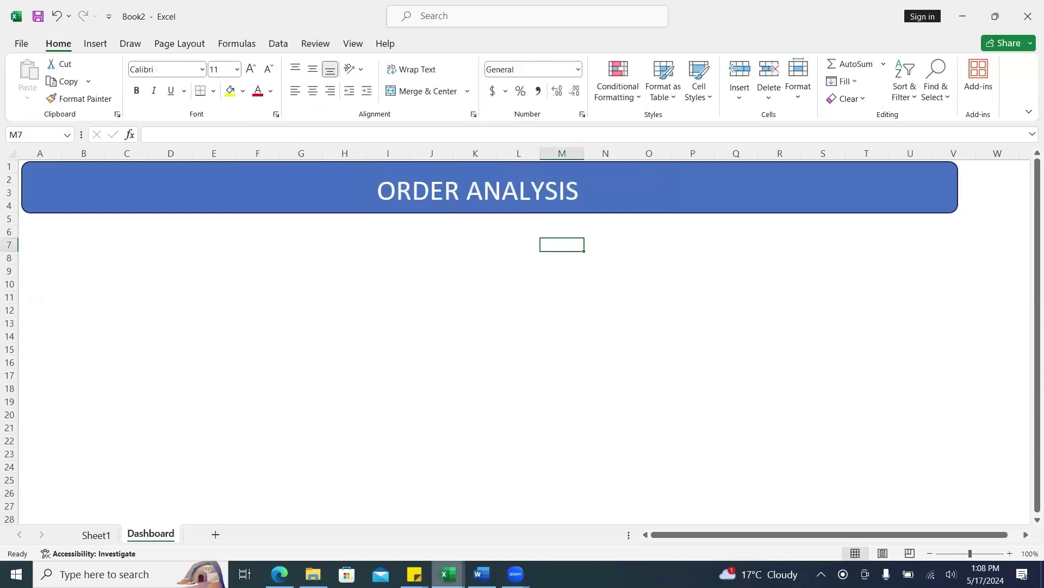
- Examine the Dashboard sheet of the Excel Training- Order Analysis workbook as a layout reference, then return to Book2's Dashboard sheet
{"action": "mouse_move", "coordinate": [448, 574]}
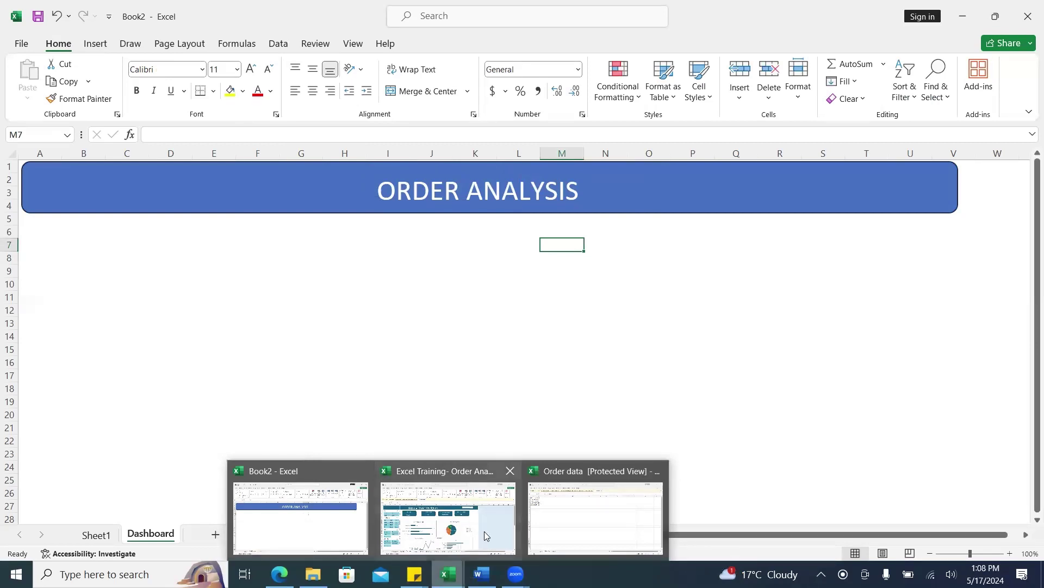
{"action": "left_click", "coordinate": [440, 533]}
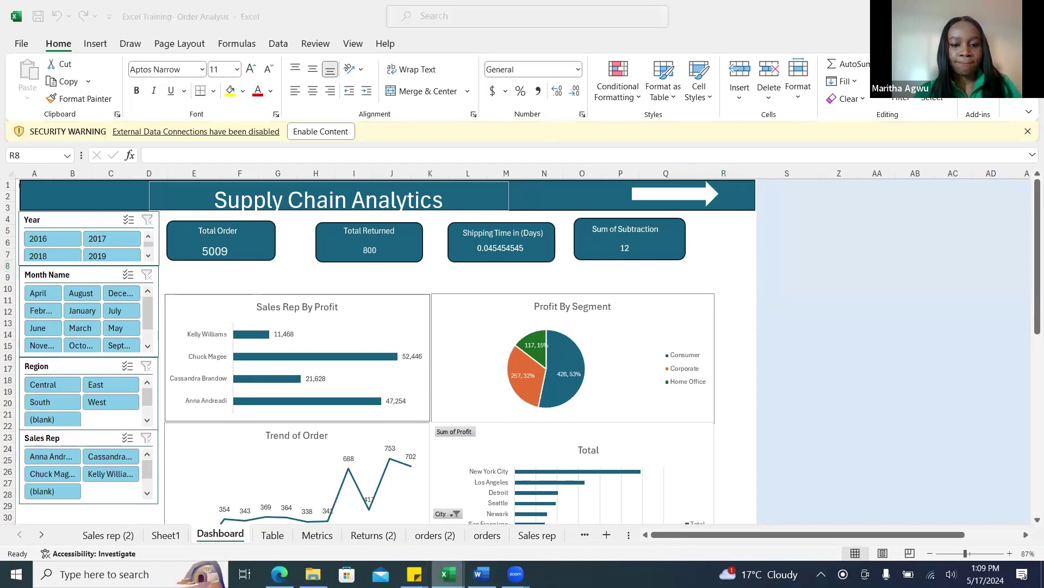
{"action": "left_click", "coordinate": [447, 573]}
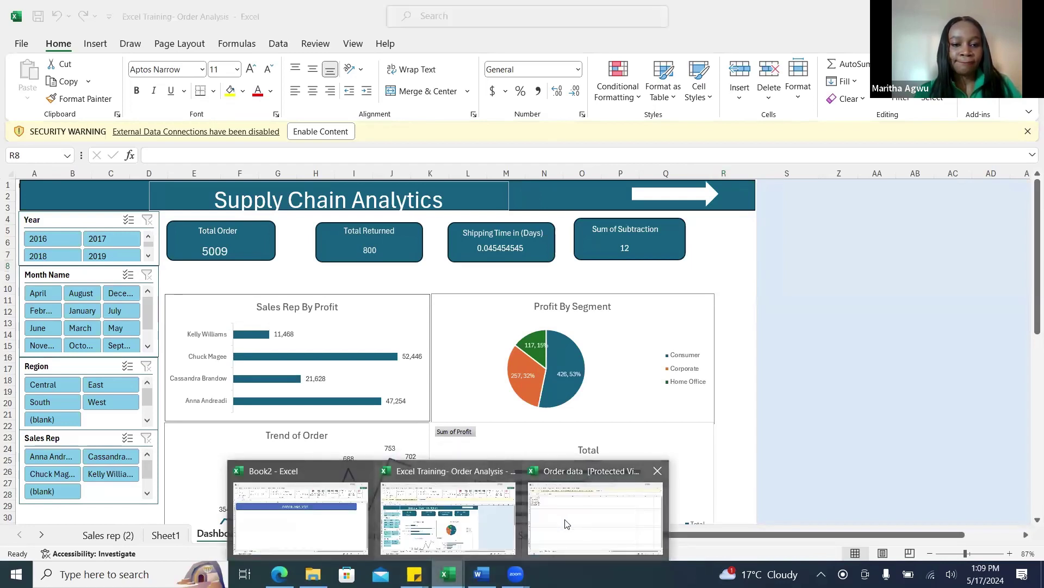
{"action": "left_click", "coordinate": [262, 530]}
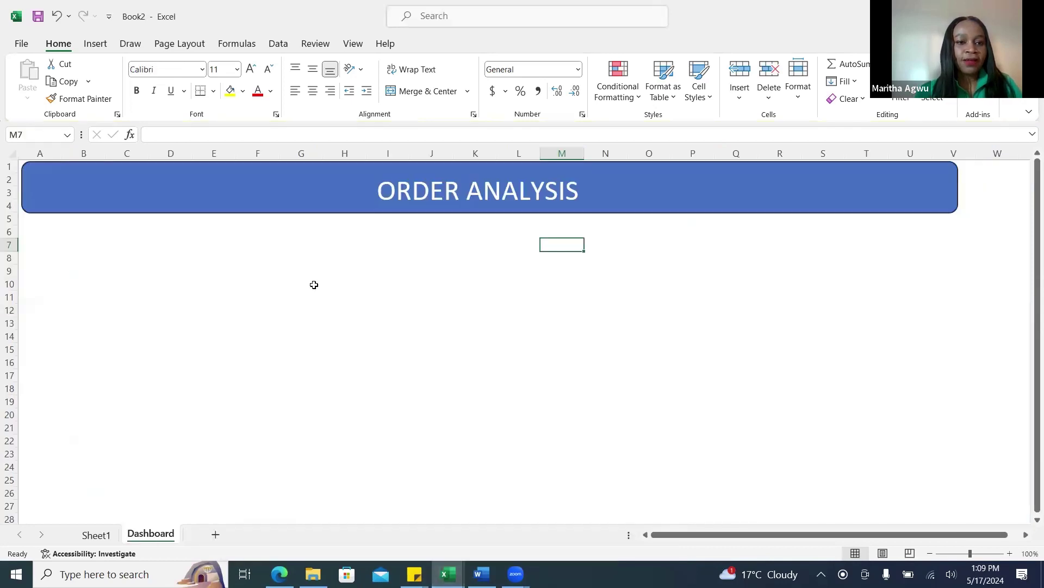
- Reduce the height of the blue banner so its lower edge ends near the top of row 4
{"action": "left_click", "coordinate": [354, 196]}
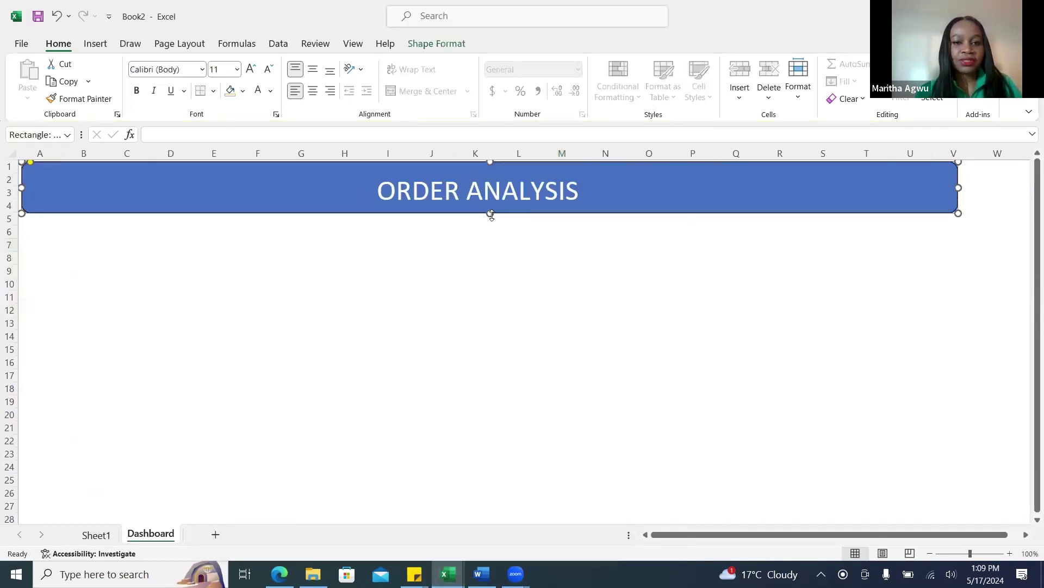
{"action": "left_click_drag", "start_coordinate": [491, 214], "coordinate": [491, 204]}
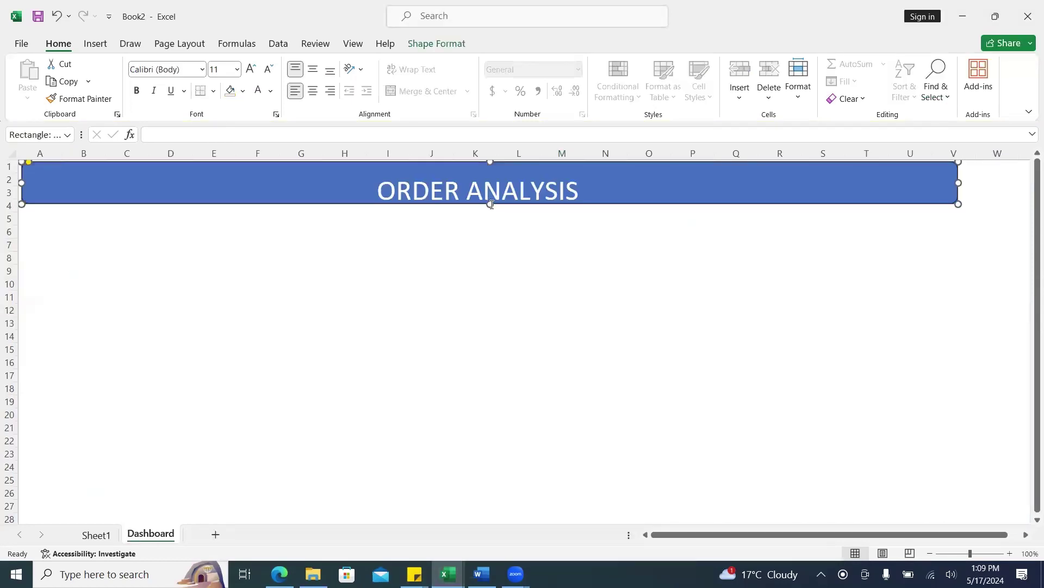
{"action": "left_click", "coordinate": [490, 201]}
- Move the ORDER ANALYSIS text box up slightly to center the title vertically in the shortened banner
{"action": "left_click", "coordinate": [454, 183]}
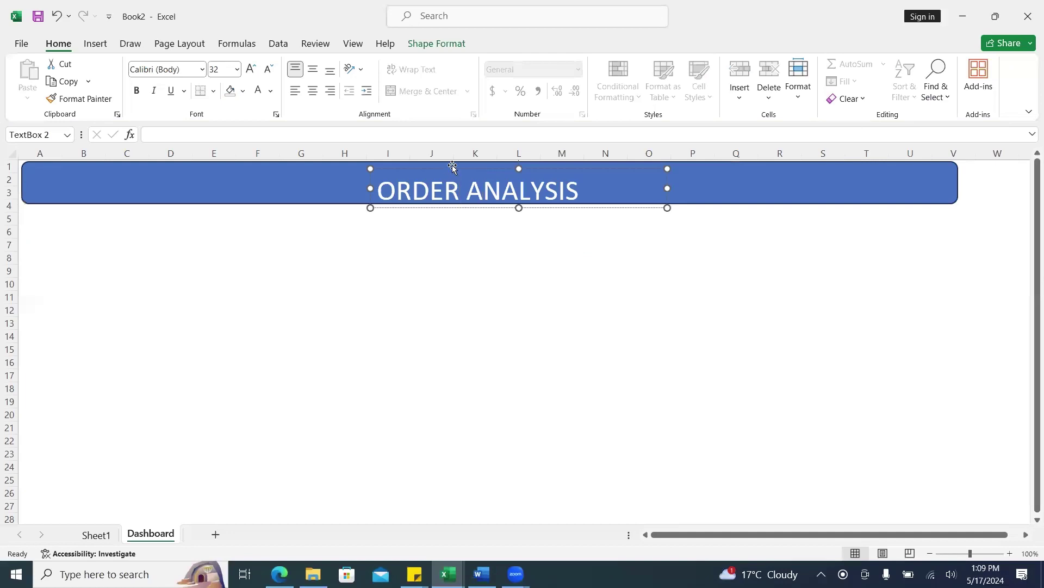
{"action": "left_click", "coordinate": [452, 165]}
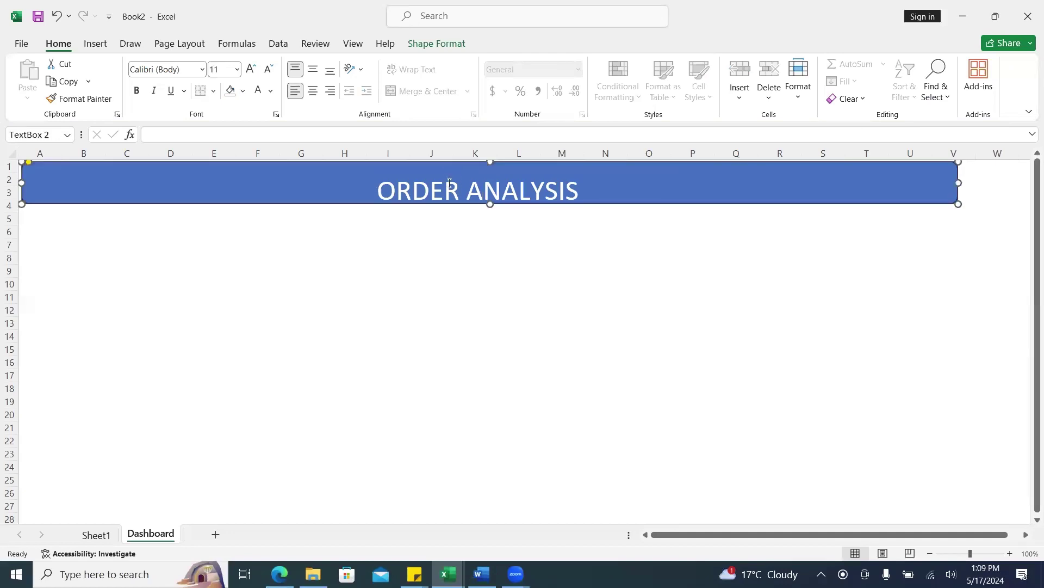
{"action": "left_click", "coordinate": [450, 182]}
{"action": "left_click_drag", "start_coordinate": [421, 166], "coordinate": [421, 161]}
{"action": "left_click", "coordinate": [368, 234]}
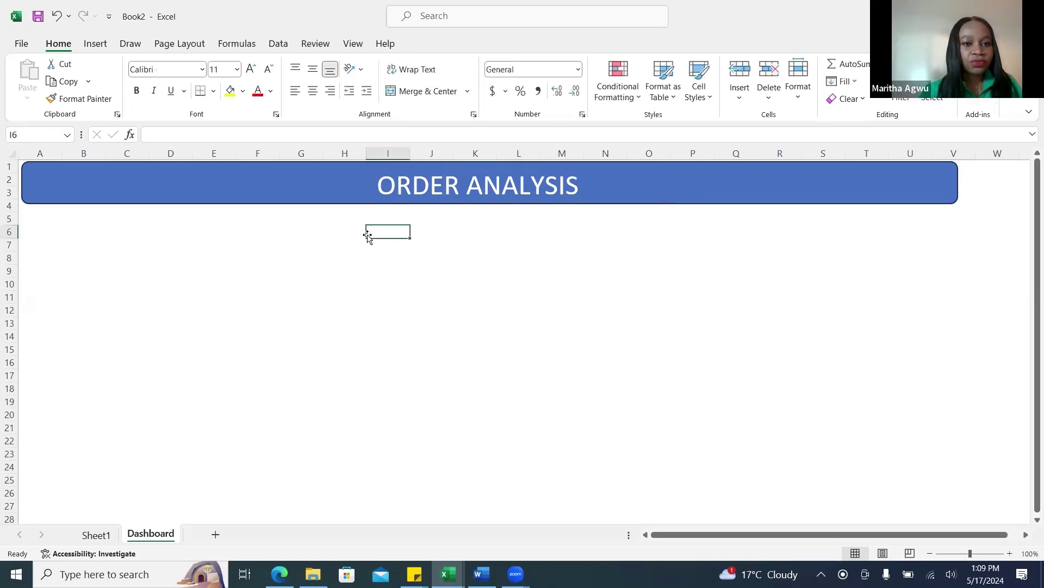
- Open the slicer field selection for the Sum of Shipping Days PivotTable on Sheet1
{"action": "left_click", "coordinate": [93, 241]}
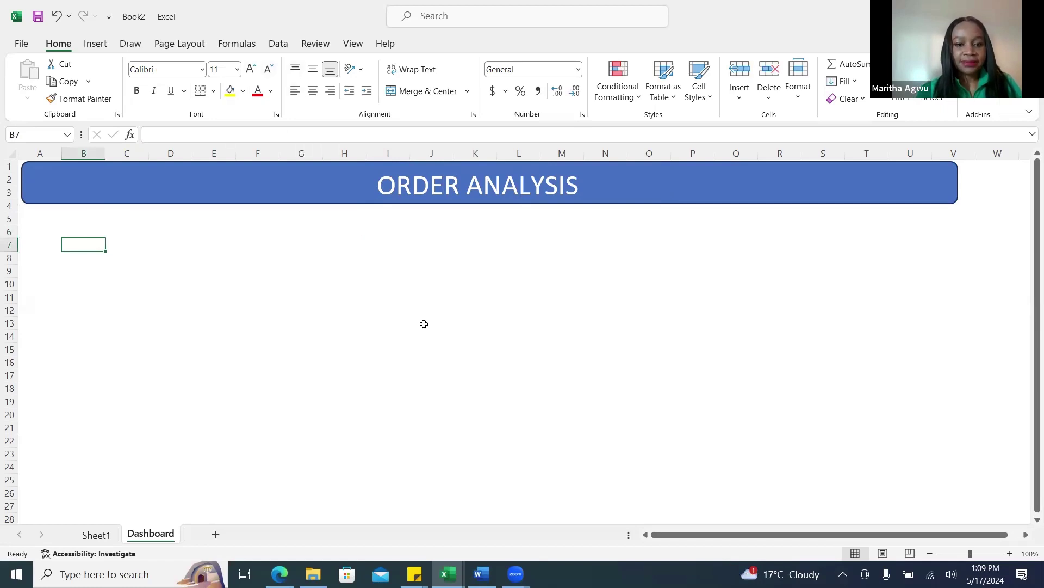
{"action": "left_click", "coordinate": [97, 536]}
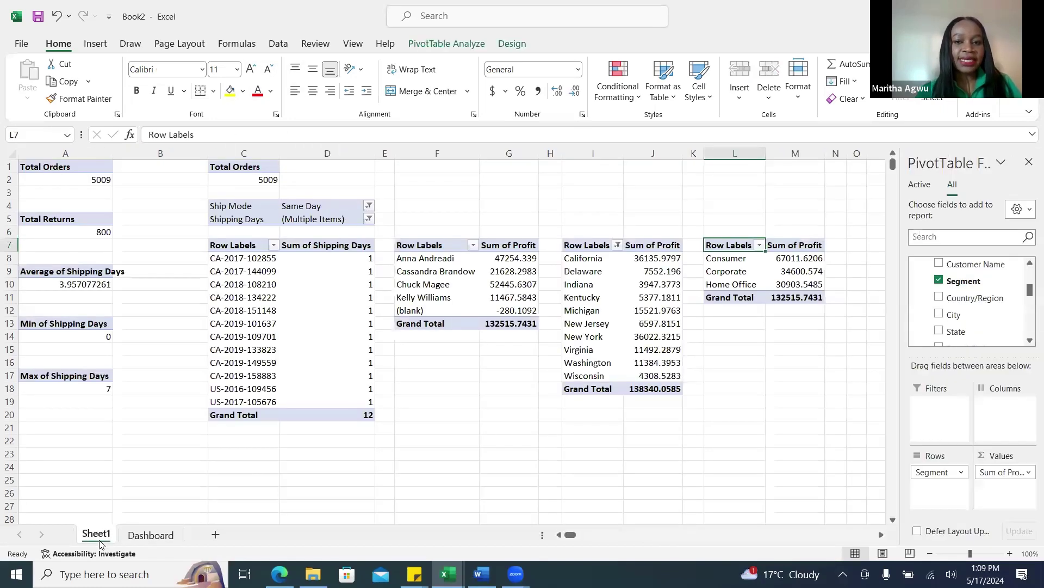
{"action": "left_click", "coordinate": [709, 404]}
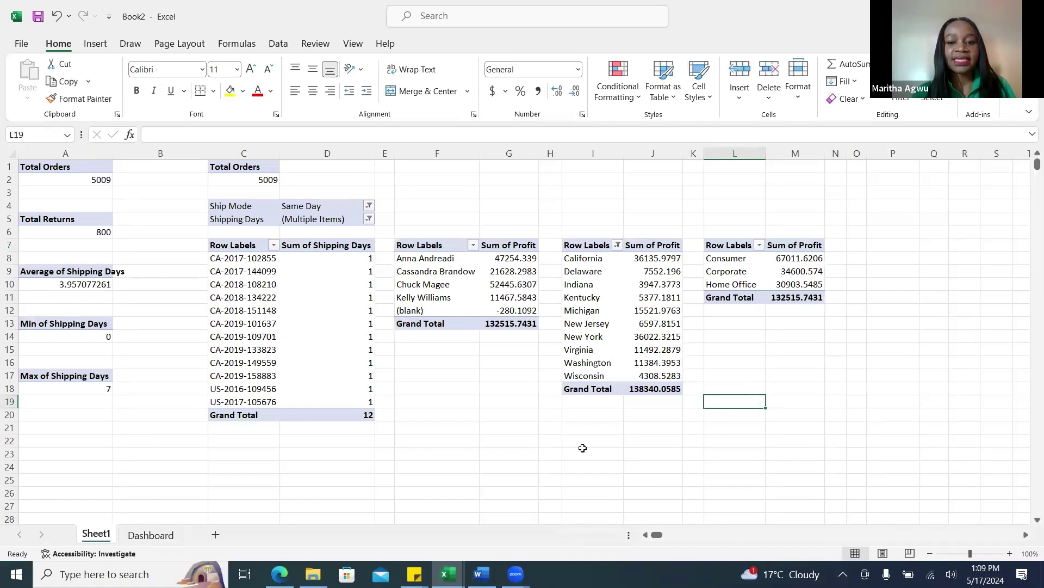
{"action": "left_click", "coordinate": [583, 451]}
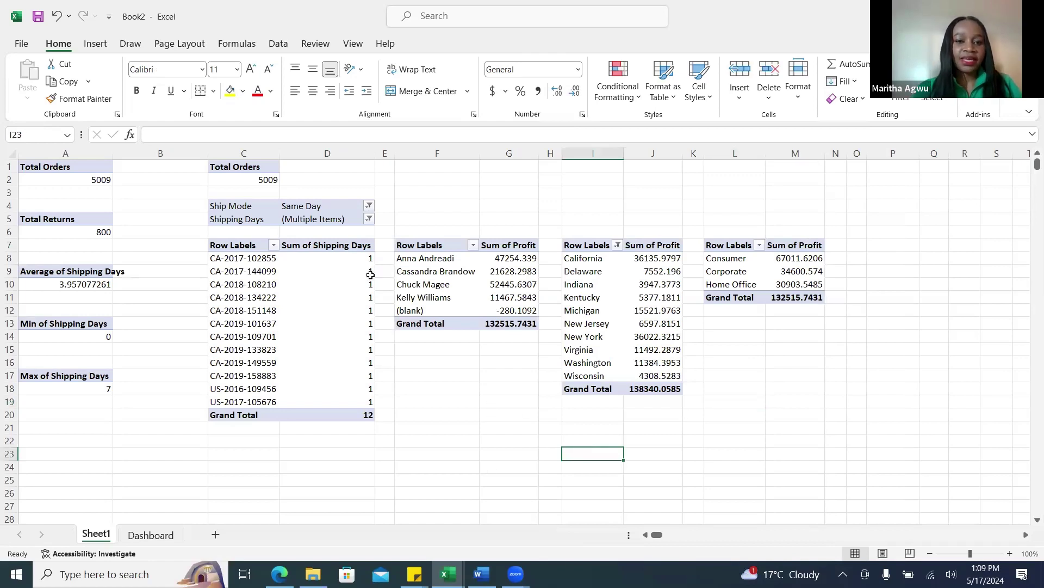
{"action": "left_click", "coordinate": [313, 245]}
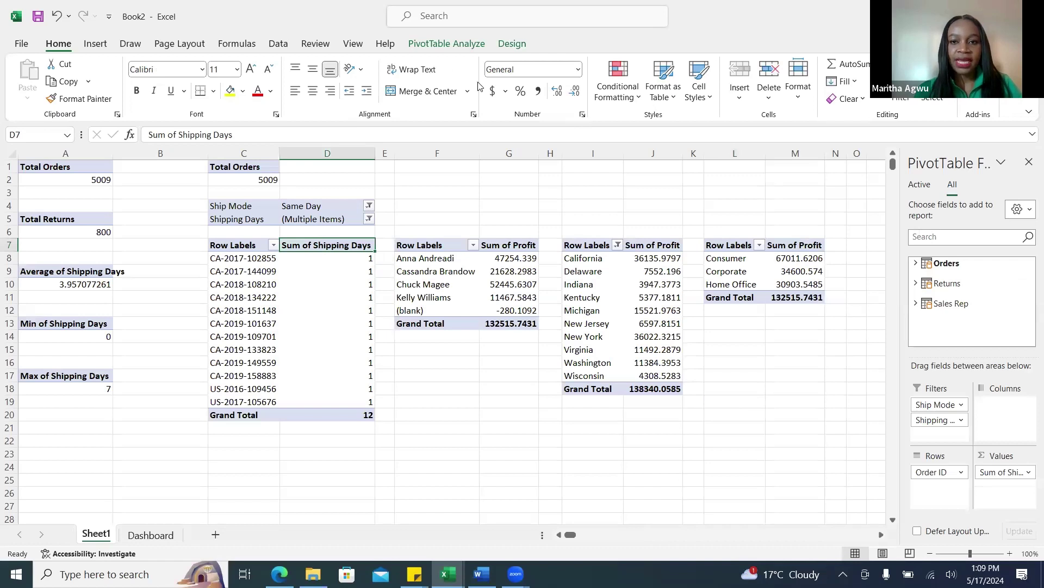
{"action": "left_click", "coordinate": [100, 49]}
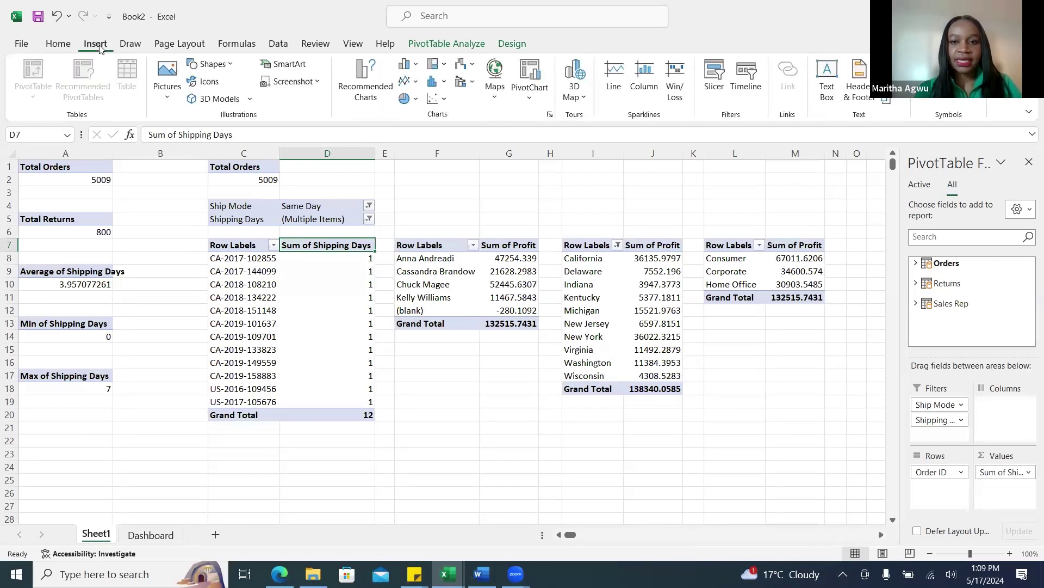
{"action": "left_click", "coordinate": [716, 84]}
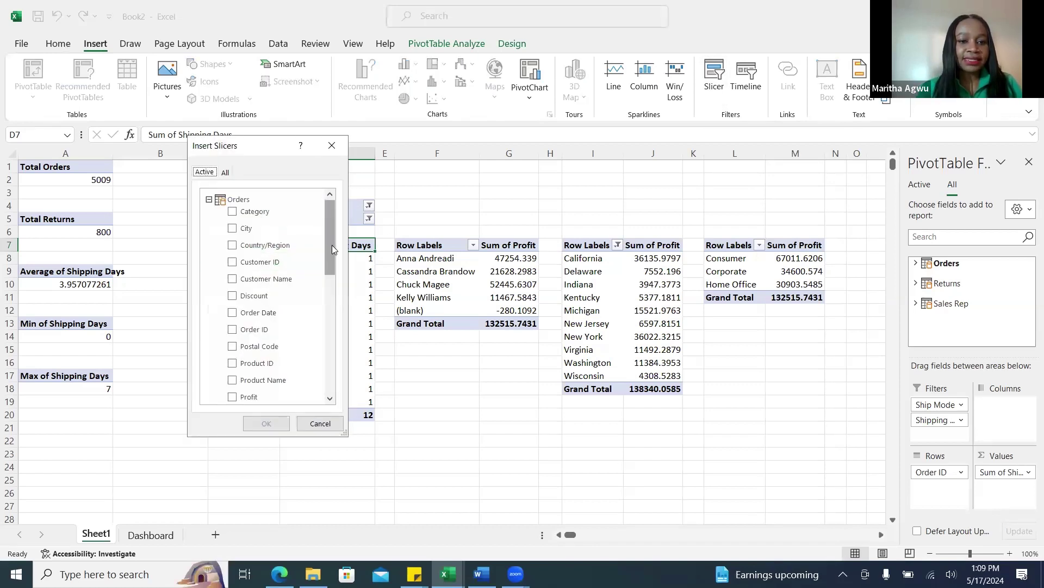
- Insert slicers for Segment, Ship Date (Month), Ship Date (Year) and, from the Sales Rep table, Sales Rep
{"action": "left_click_drag", "start_coordinate": [332, 245], "coordinate": [330, 302]}
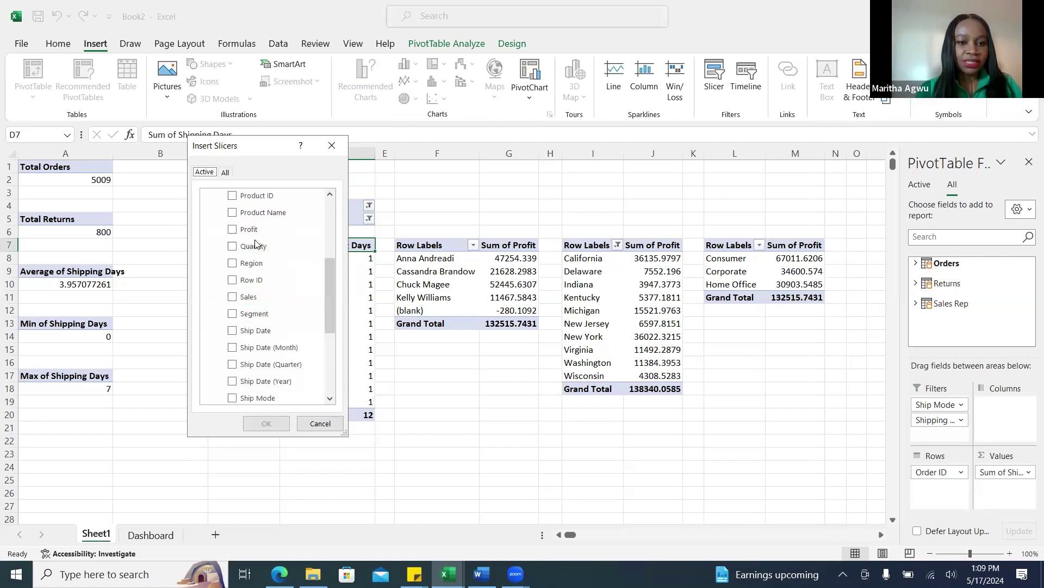
{"action": "left_click", "coordinate": [232, 317]}
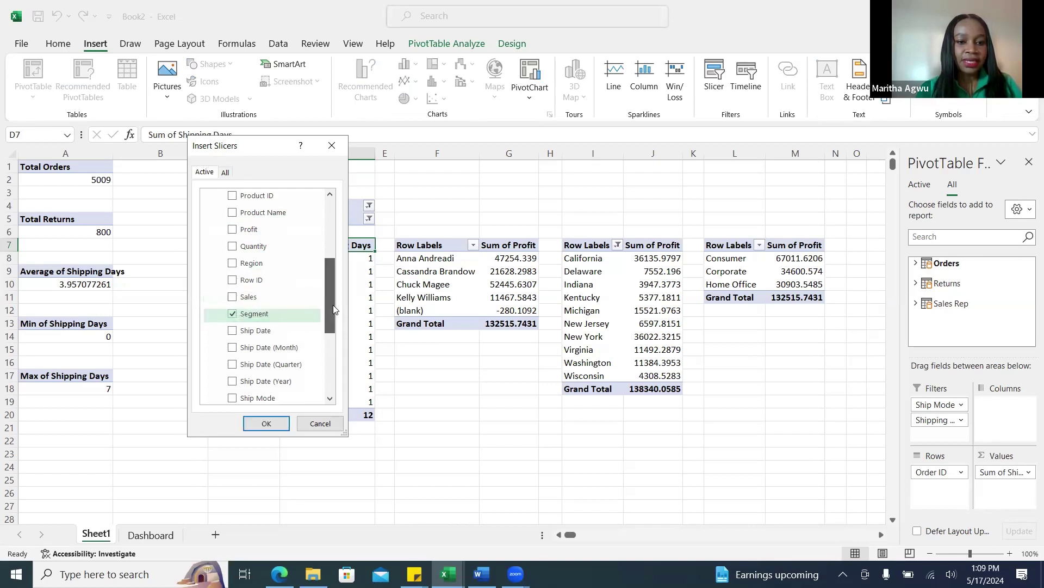
{"action": "left_click_drag", "start_coordinate": [333, 304], "coordinate": [334, 316]}
{"action": "left_click", "coordinate": [232, 315]}
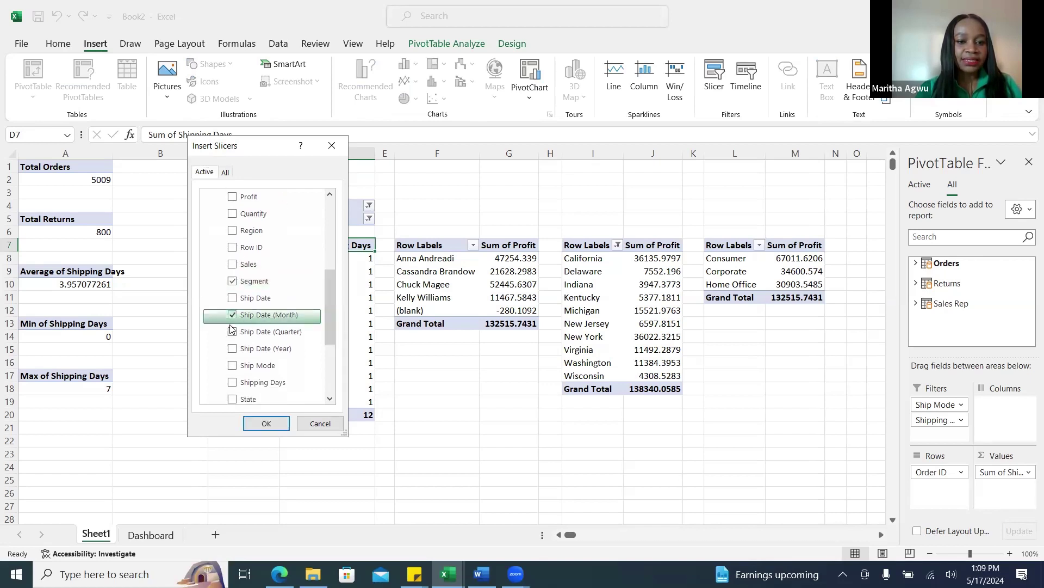
{"action": "left_click", "coordinate": [232, 348]}
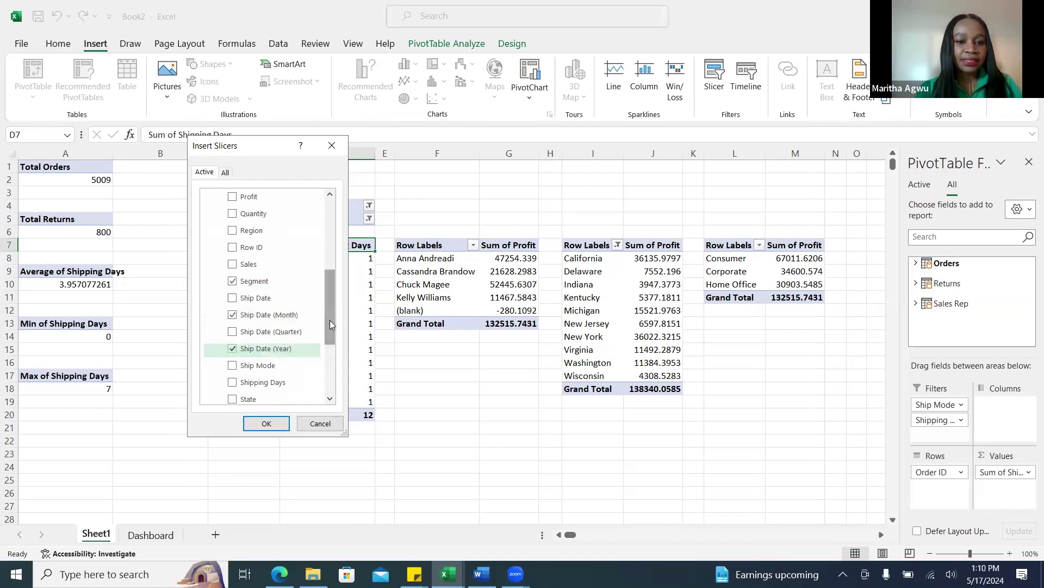
{"action": "left_click_drag", "start_coordinate": [330, 320], "coordinate": [334, 366]}
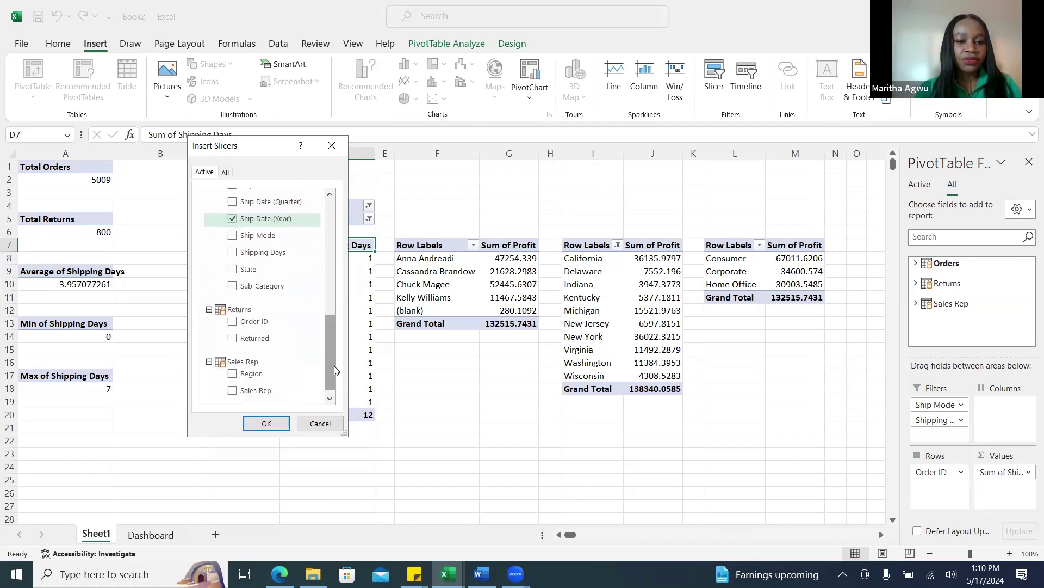
{"action": "left_click", "coordinate": [233, 391]}
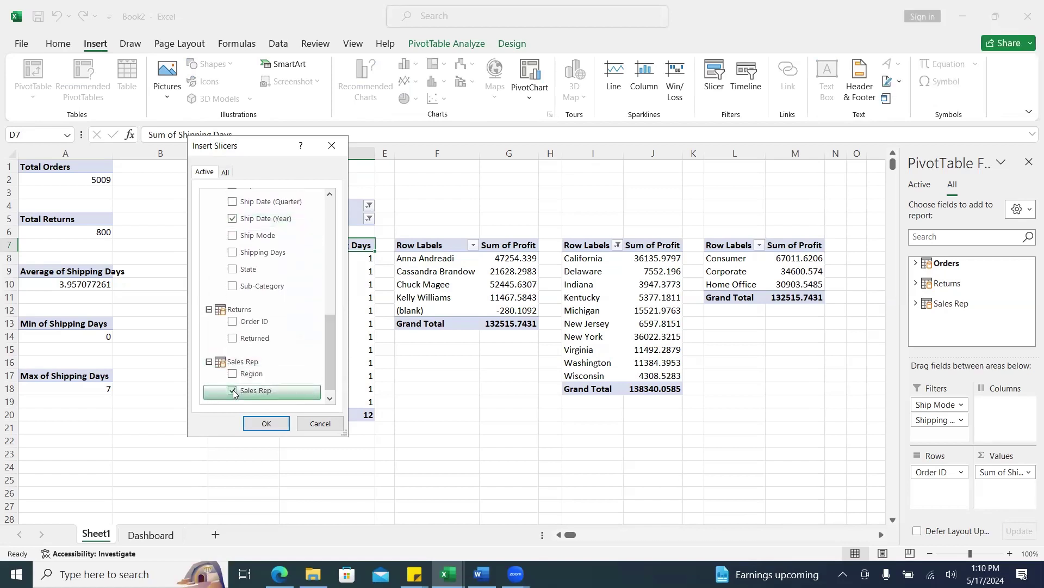
{"action": "left_click", "coordinate": [270, 423]}
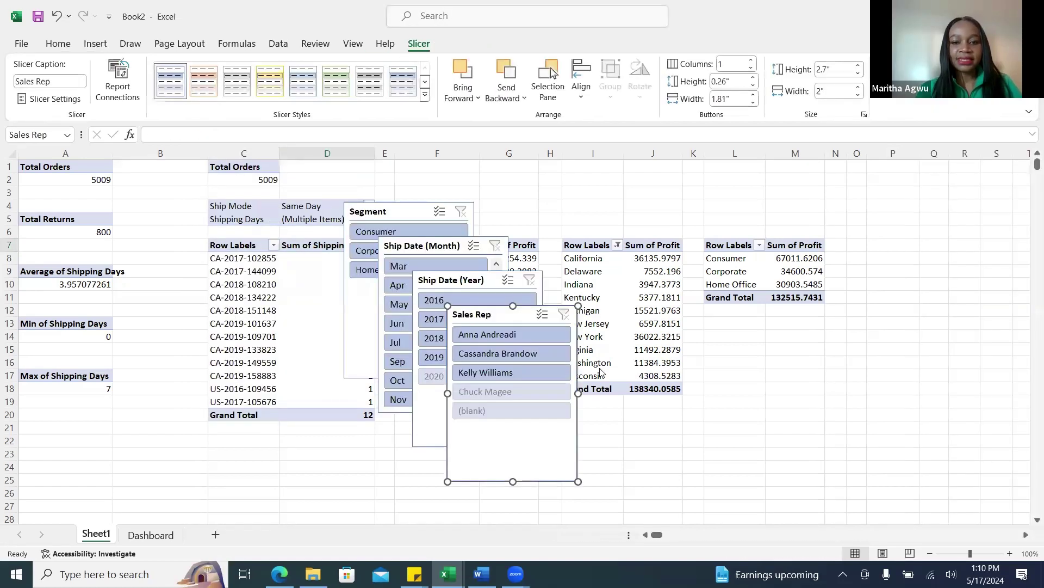
- Spread the stacked slicers apart: Sales Rep below the segment profit PivotTable, Ship Date (Year) over the state PivotTable, Ship Date (Month) beside Segment
{"action": "left_click_drag", "start_coordinate": [521, 317], "coordinate": [809, 325]}
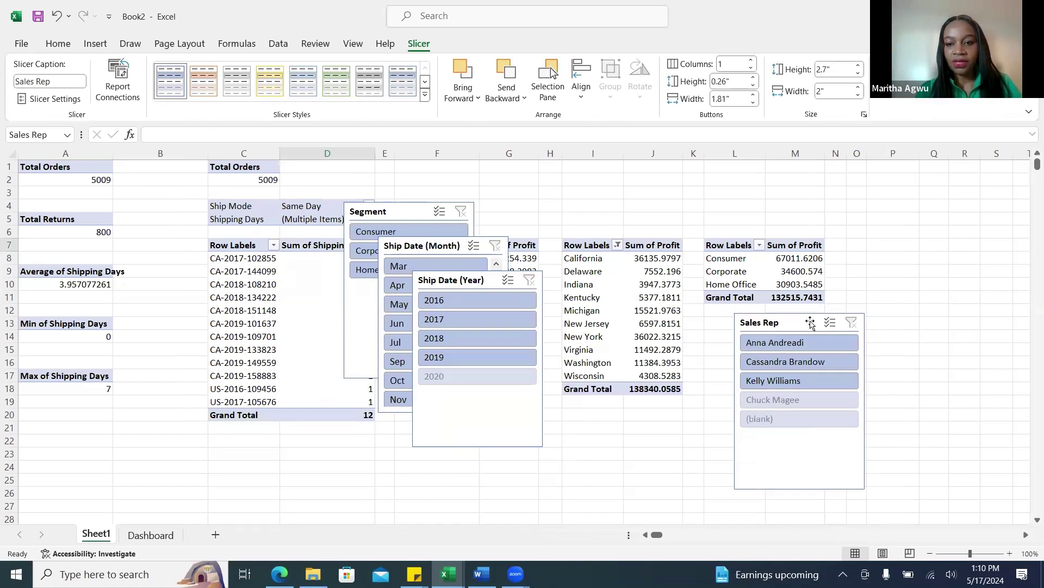
{"action": "left_click_drag", "start_coordinate": [479, 278], "coordinate": [667, 190]}
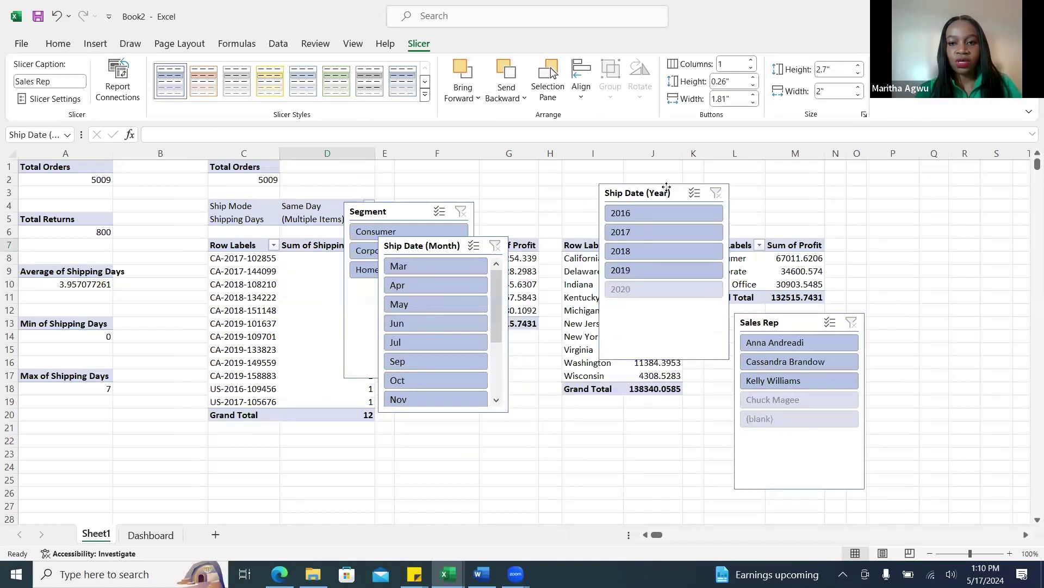
{"action": "left_click_drag", "start_coordinate": [441, 242], "coordinate": [266, 200]}
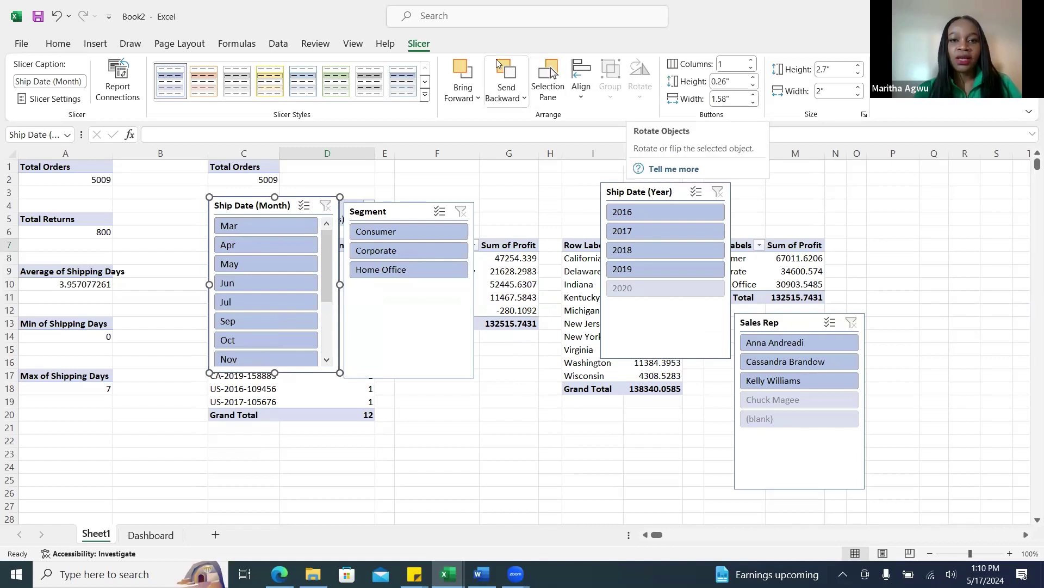
- Lay out the Ship Date (Month) slicer in 3 columns, resize it to about 1.35" by 2.94", and place it below the Shipping Days PivotTable
{"action": "double_click", "coordinate": [735, 64]}
{"action": "key", "text": "BackSpace"}
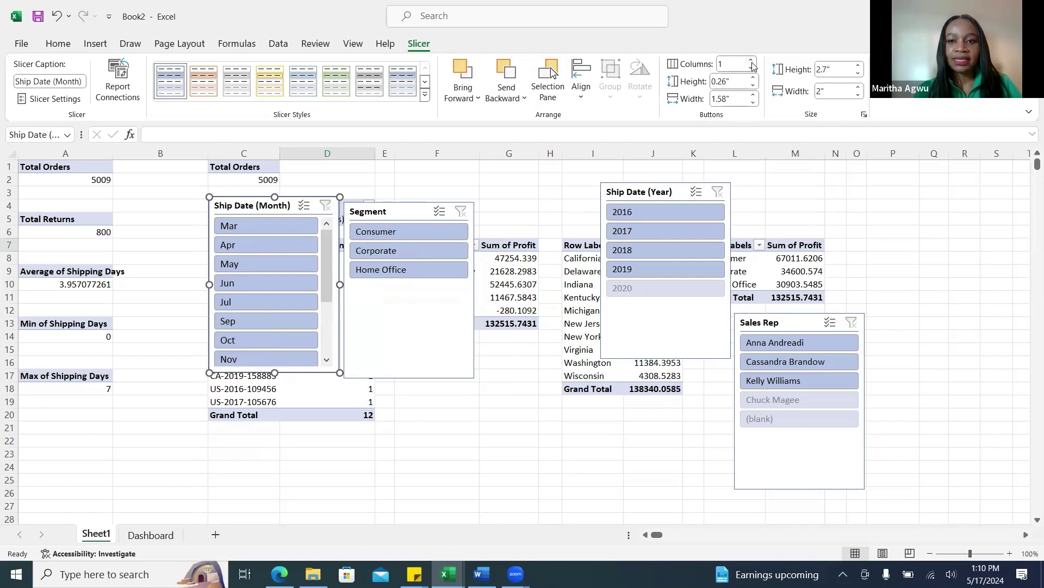
{"action": "left_click", "coordinate": [752, 63]}
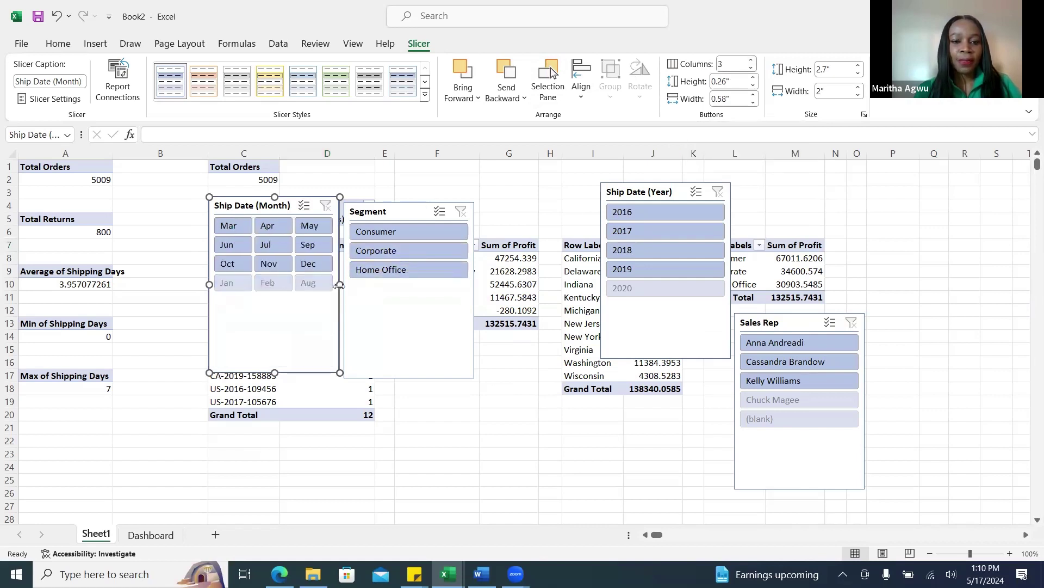
{"action": "left_click_drag", "start_coordinate": [342, 284], "coordinate": [401, 284]}
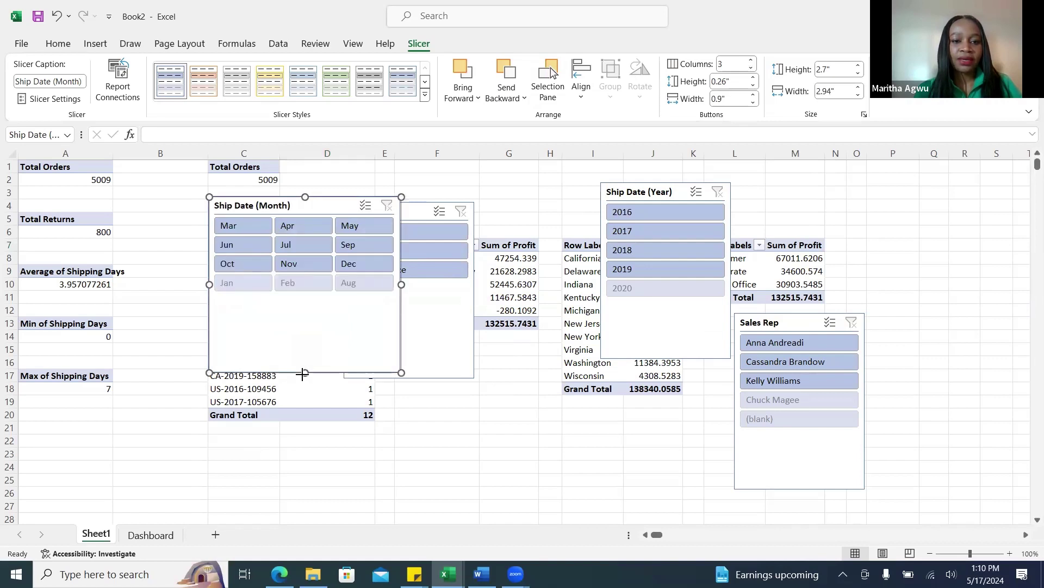
{"action": "left_click_drag", "start_coordinate": [309, 305], "coordinate": [310, 285]}
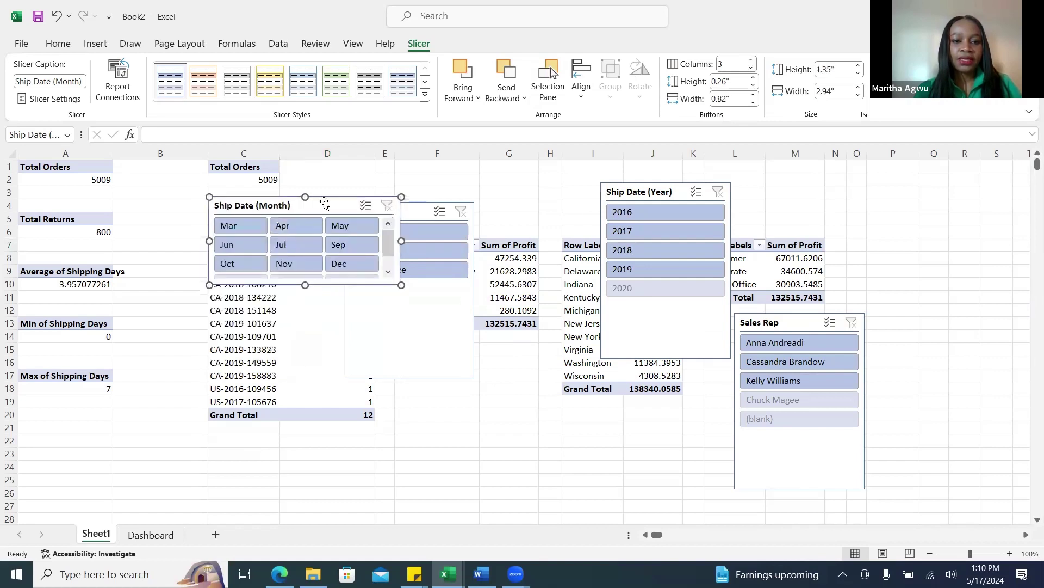
{"action": "left_click_drag", "start_coordinate": [327, 206], "coordinate": [412, 427]}
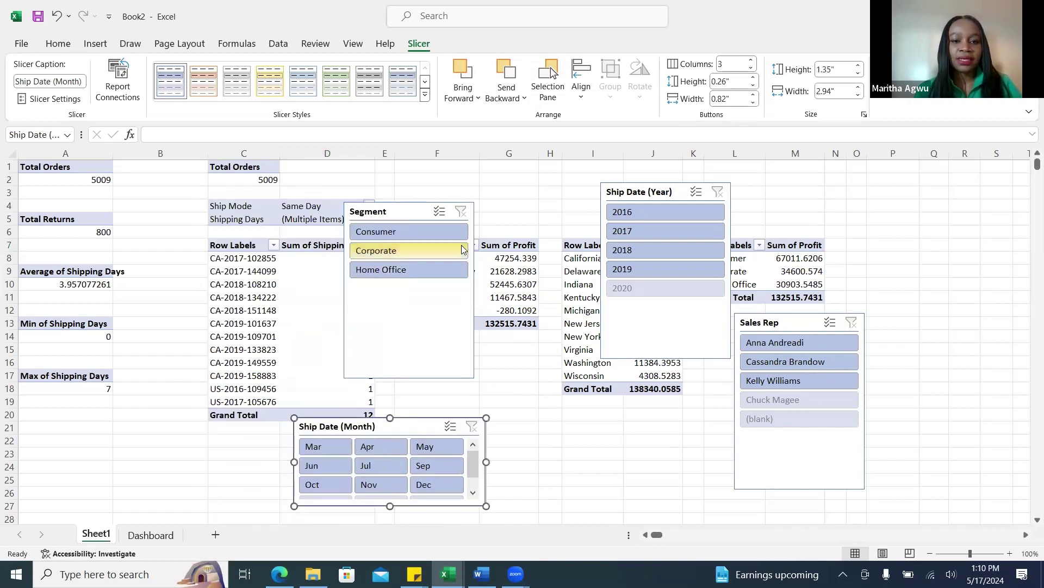
- Resize the Segment slicer to about 1.21" high and 2.67" wide, trying 2 button columns before returning to 1
{"action": "left_click", "coordinate": [419, 352]}
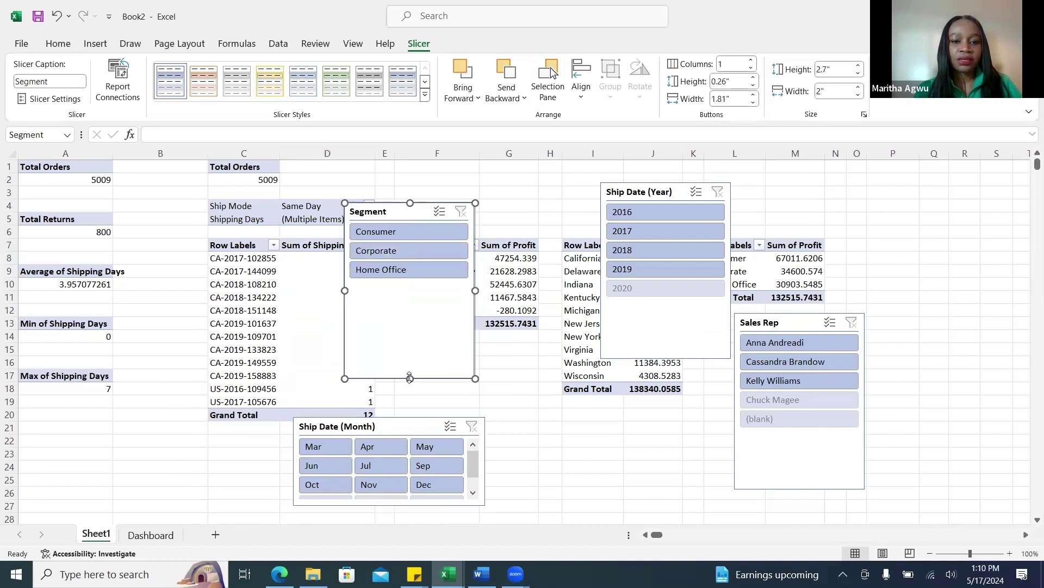
{"action": "left_click_drag", "start_coordinate": [408, 280], "coordinate": [410, 281]}
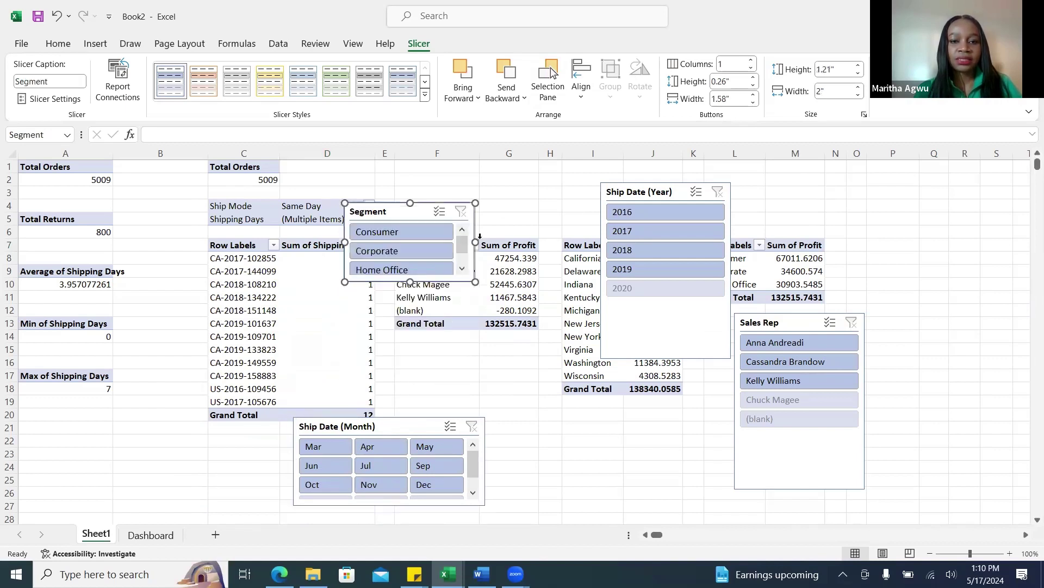
{"action": "left_click_drag", "start_coordinate": [477, 242], "coordinate": [521, 242]}
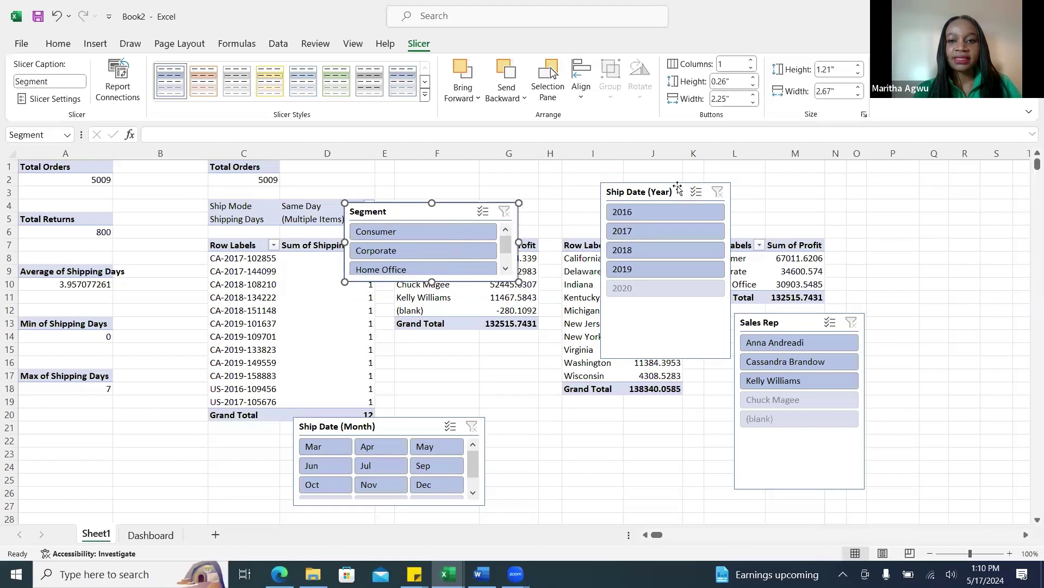
{"action": "left_click", "coordinate": [754, 60]}
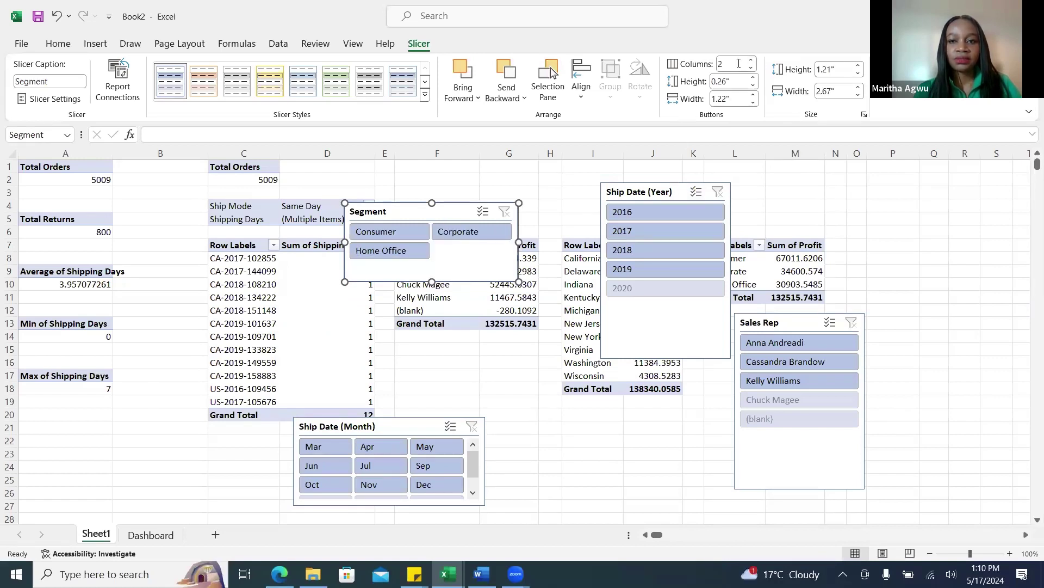
{"action": "left_click", "coordinate": [750, 68]}
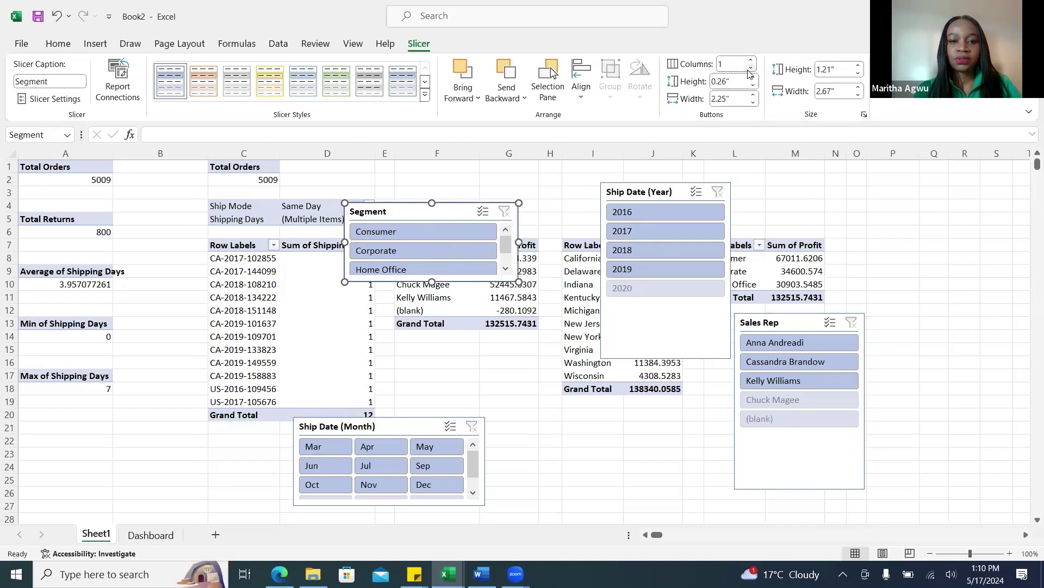
- Arrange the Ship Date (Year) slicer's buttons in 2 columns
{"action": "left_click", "coordinate": [679, 190]}
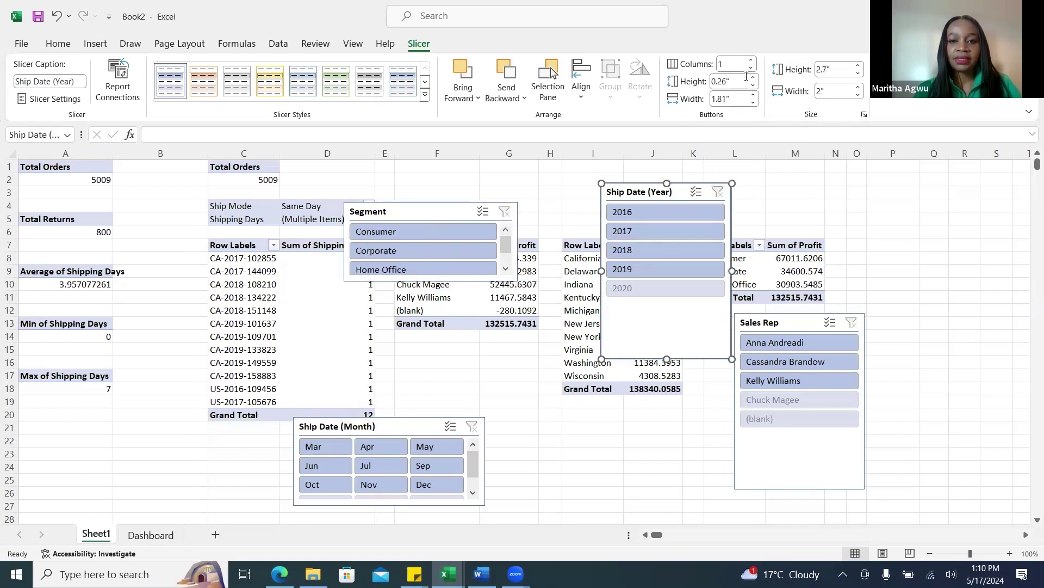
{"action": "left_click", "coordinate": [752, 61]}
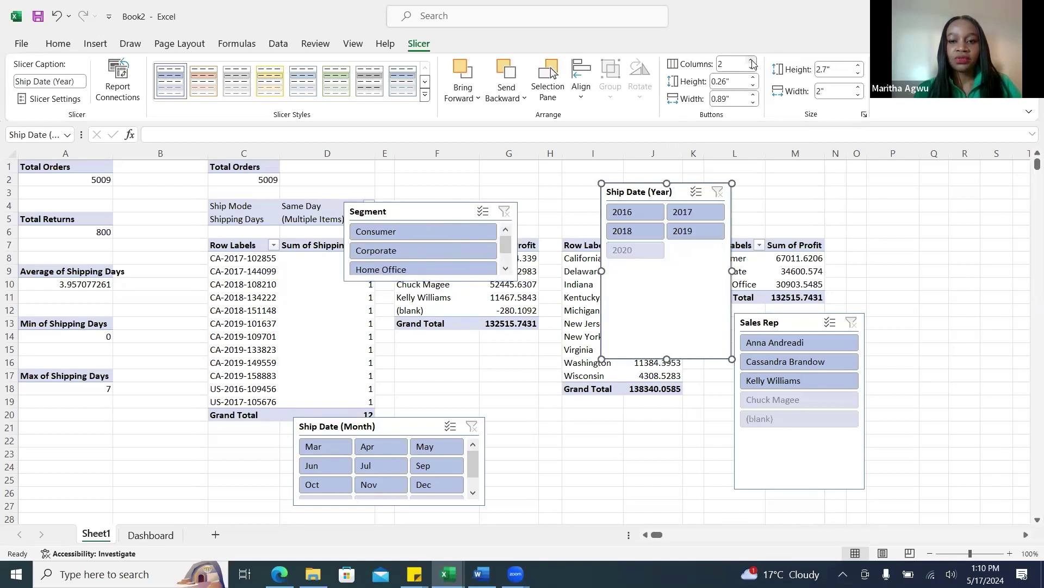
{"action": "left_click", "coordinate": [792, 323]}
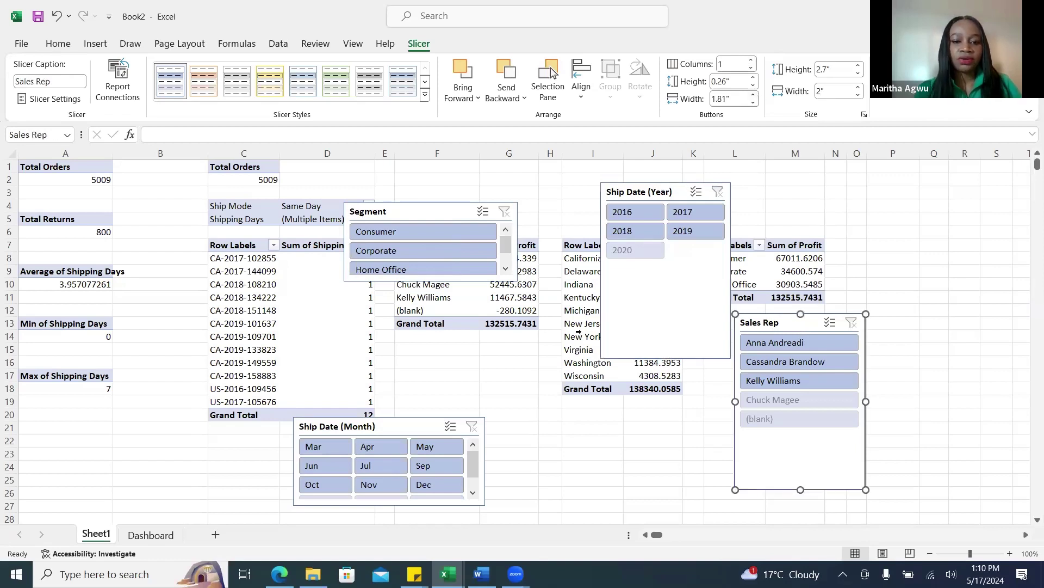
- Move the Ship Date (Month), Segment, Ship Date (Year) and Sales Rep slicers from Sheet1 to the Dashboard sheet, enabling the blocked data connections
{"action": "left_click", "coordinate": [408, 415]}
{"action": "left_click", "coordinate": [388, 418]}
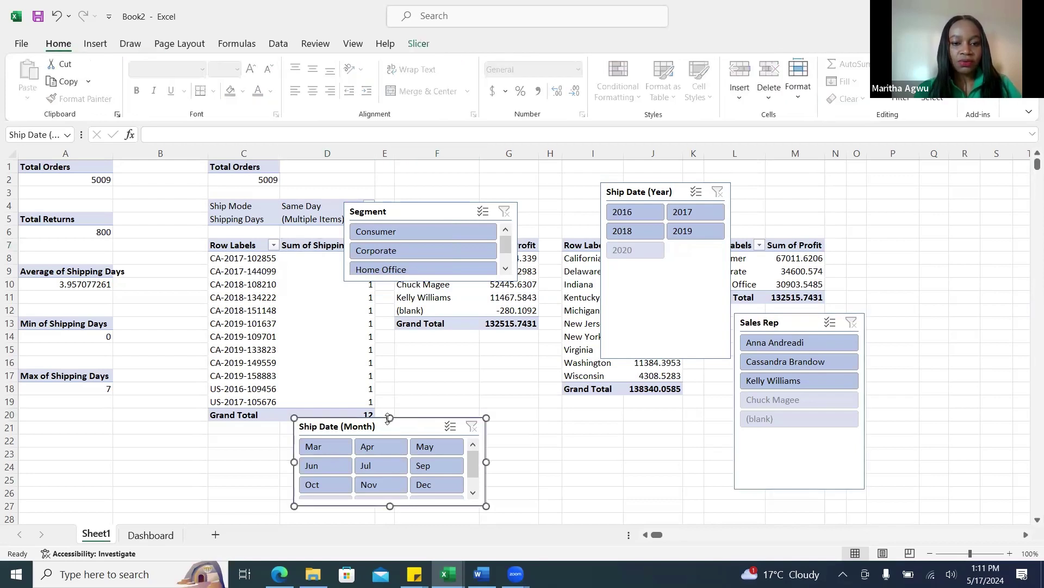
{"action": "left_click", "coordinate": [434, 211], "text": "ctrl"}
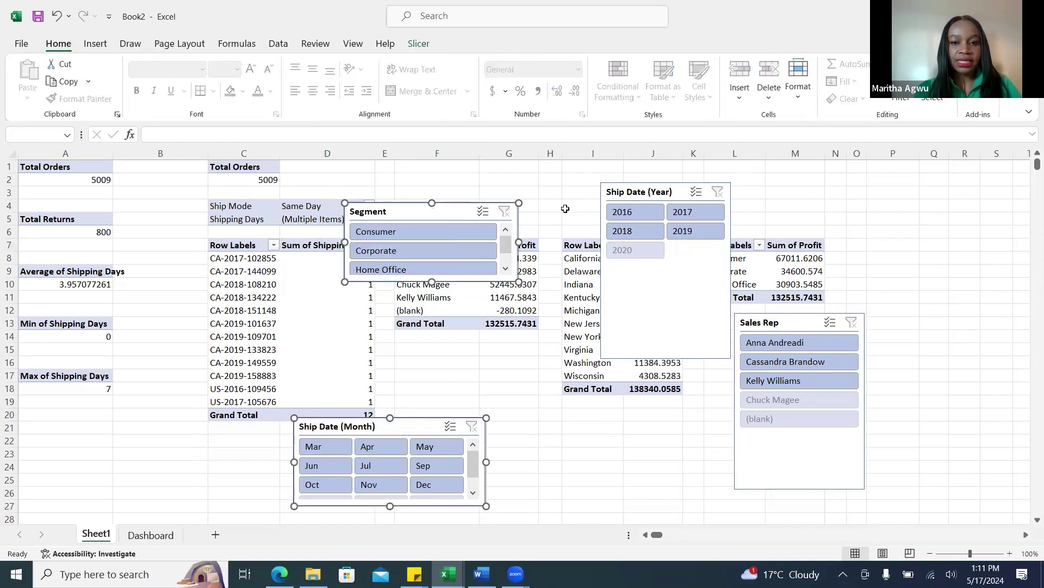
{"action": "left_click", "coordinate": [622, 196], "text": "ctrl"}
{"action": "left_click", "coordinate": [800, 314], "text": "ctrl"}
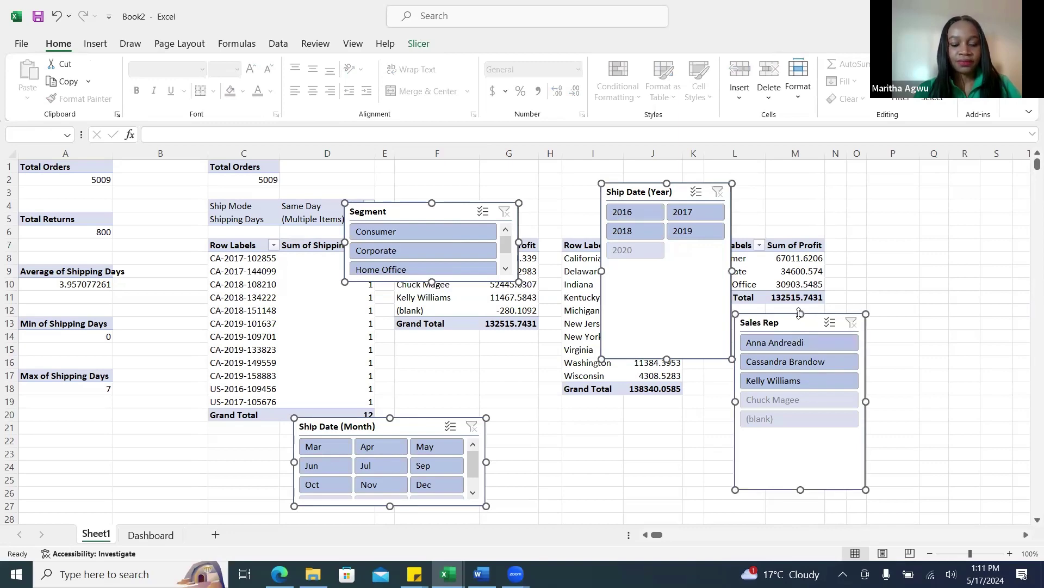
{"action": "key", "text": "Delete"}
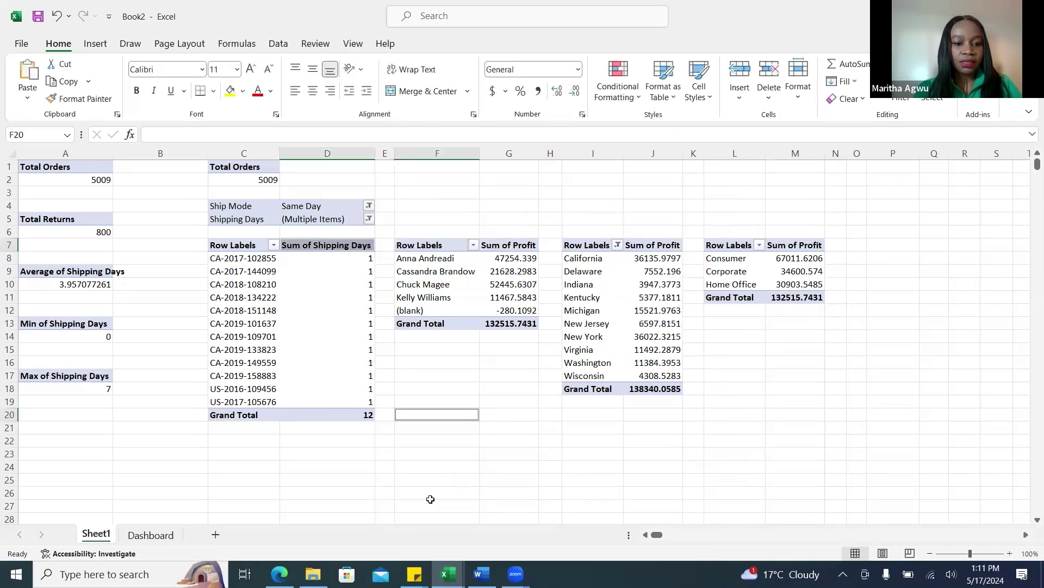
{"action": "left_click", "coordinate": [134, 536]}
{"action": "left_click", "coordinate": [142, 324]}
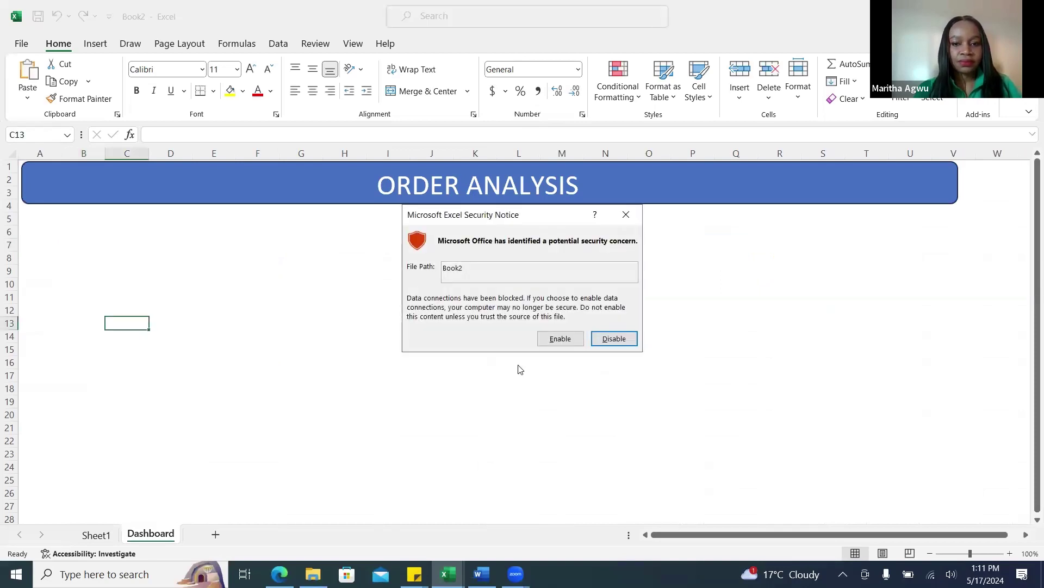
{"action": "left_click", "coordinate": [568, 338]}
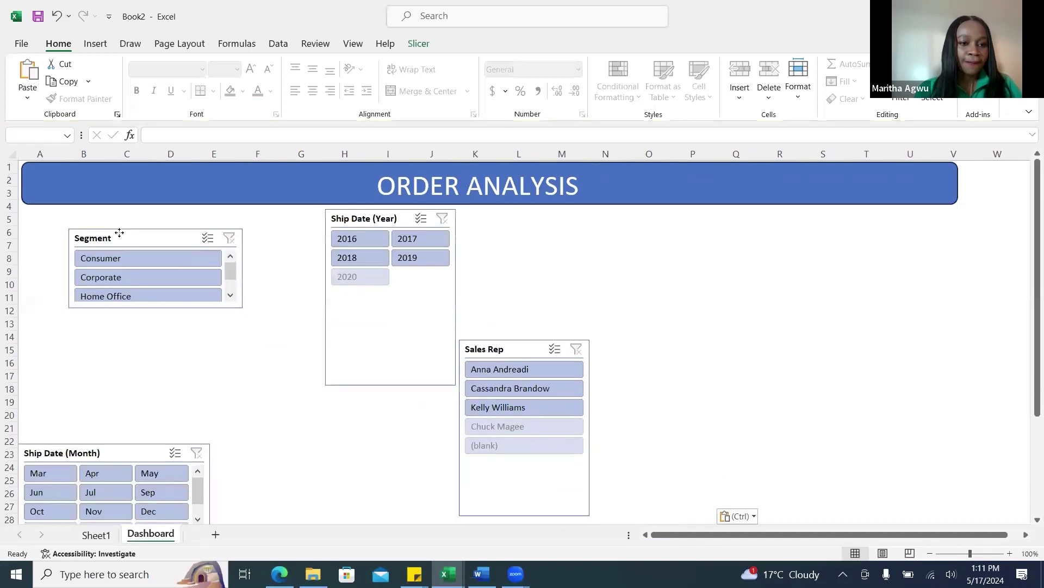
- Shift the pasted slicers upward together and place the Segment slicer directly beneath the left end of the ORDER ANALYSIS banner
{"action": "left_click_drag", "start_coordinate": [119, 232], "coordinate": [76, 226]}
{"action": "left_click", "coordinate": [203, 334]}
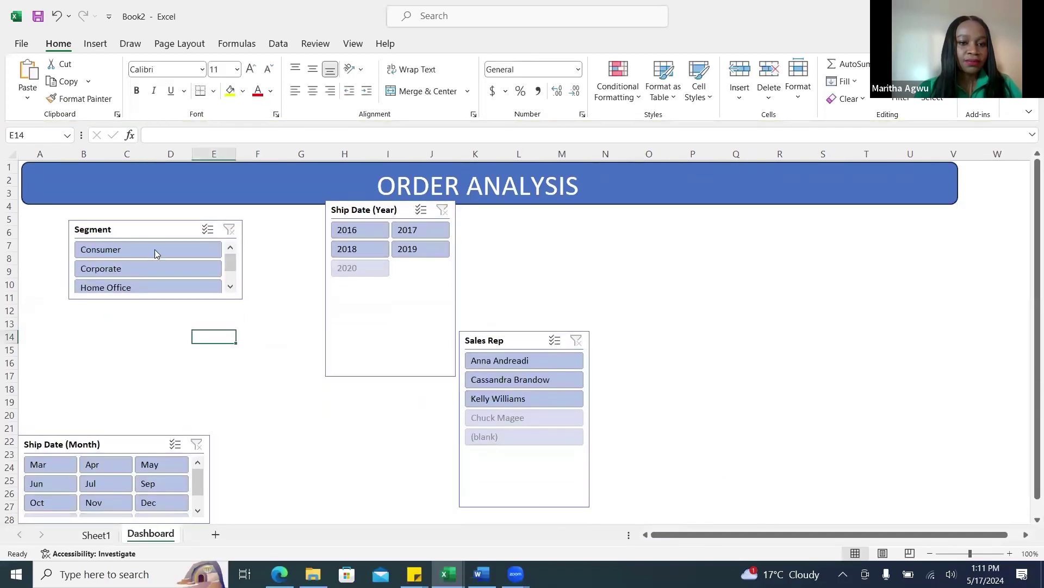
{"action": "left_click", "coordinate": [145, 229]}
{"action": "left_click_drag", "start_coordinate": [136, 226], "coordinate": [97, 214]}
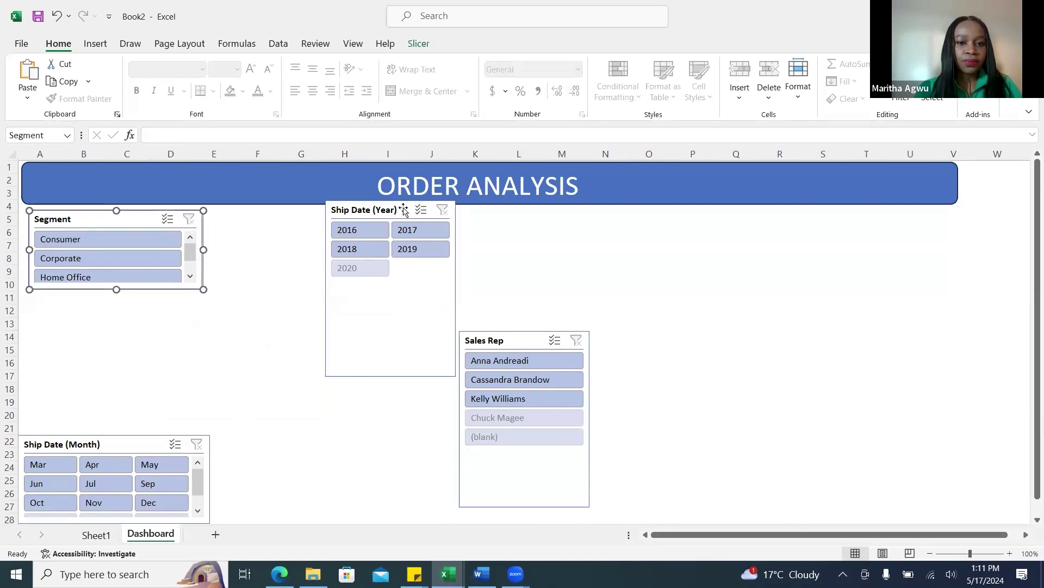
- Stack the Ship Date (Year) slicer, widened and shortened to three button rows, below Segment, with the Ship Date (Month) slicer beneath it
{"action": "left_click_drag", "start_coordinate": [404, 210], "coordinate": [108, 295]}
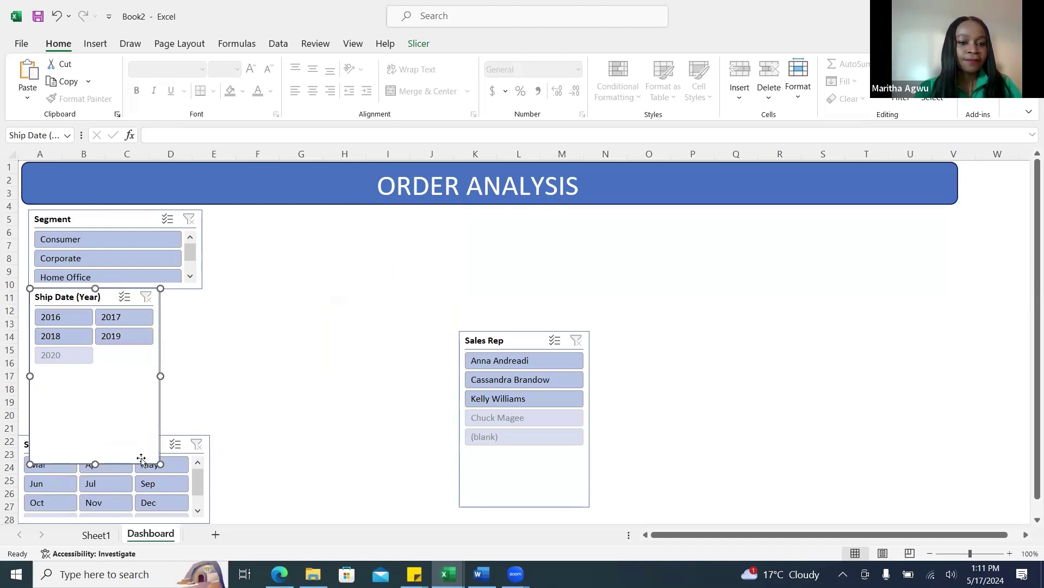
{"action": "left_click_drag", "start_coordinate": [160, 376], "coordinate": [214, 375]}
{"action": "left_click_drag", "start_coordinate": [114, 377], "coordinate": [115, 366]}
{"action": "left_click_drag", "start_coordinate": [108, 439], "coordinate": [120, 373]}
{"action": "left_click_drag", "start_coordinate": [122, 373], "coordinate": [121, 369]}
{"action": "left_click", "coordinate": [120, 369]}
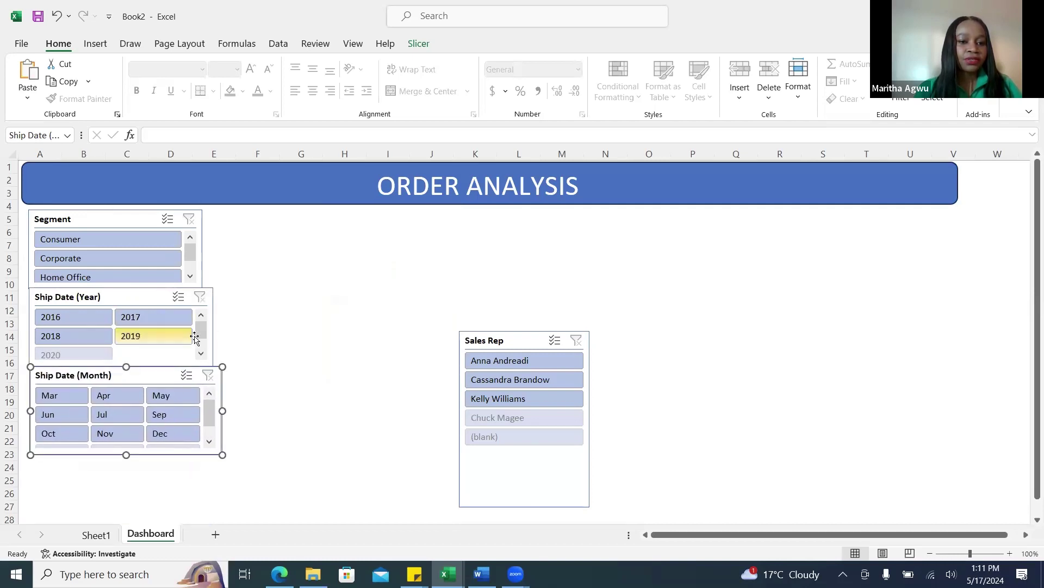
- Narrow the Ship Date (Year) and Ship Date (Month) slicers to match the Segment slicer's width
{"action": "left_click", "coordinate": [212, 336]}
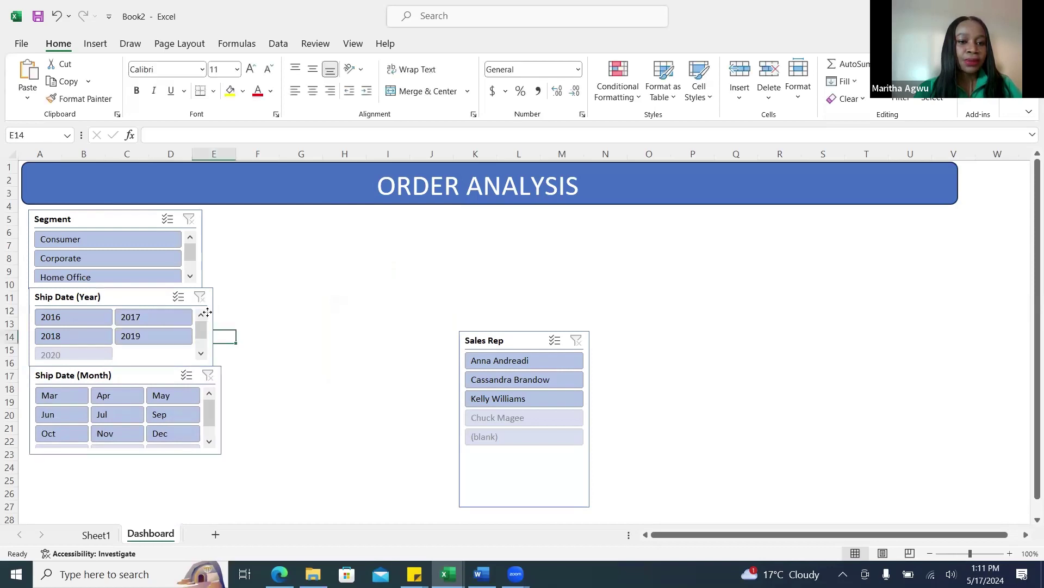
{"action": "left_click", "coordinate": [207, 312]}
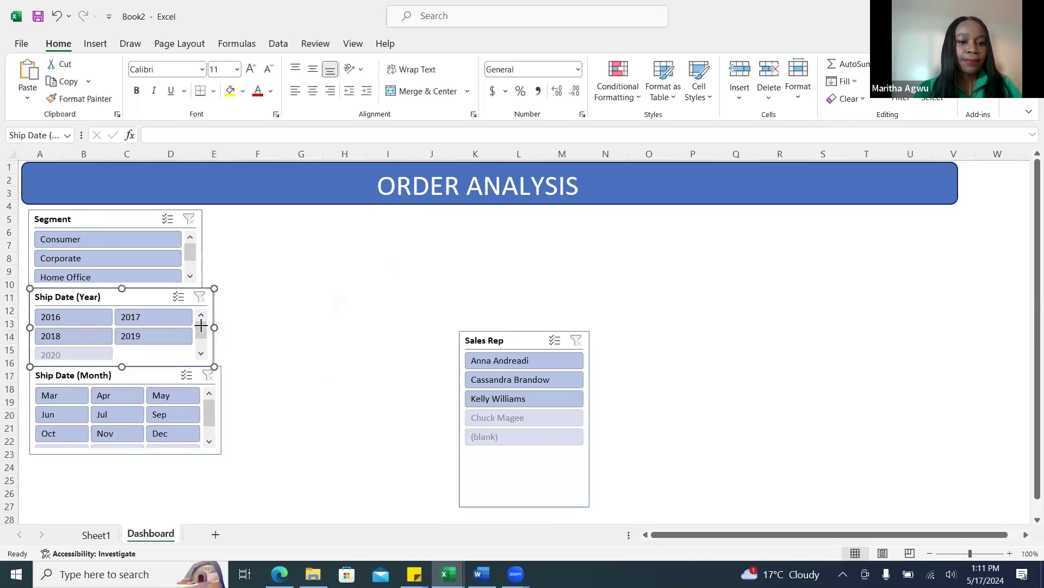
{"action": "left_click_drag", "start_coordinate": [214, 325], "coordinate": [202, 326]}
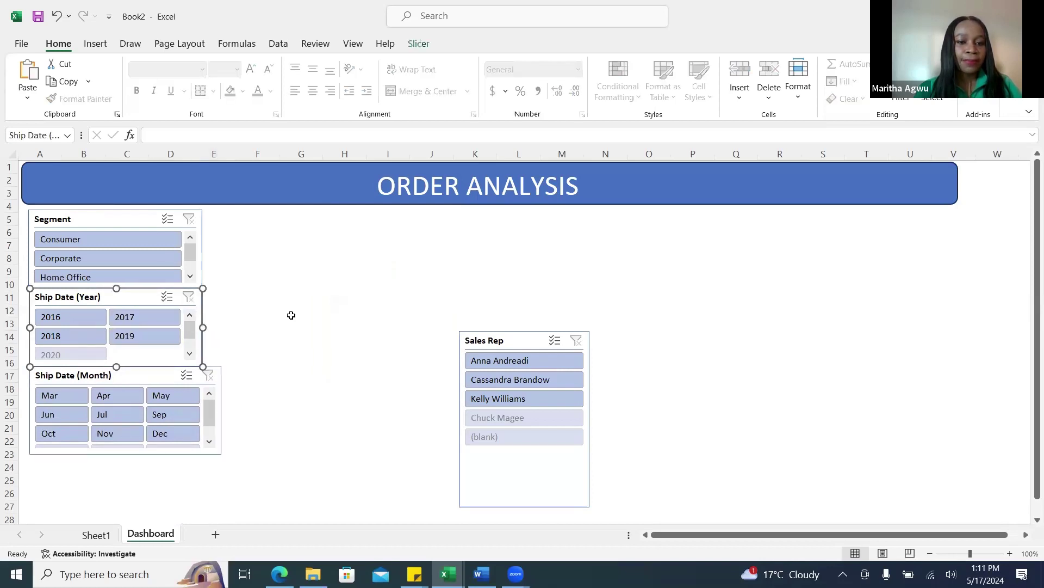
{"action": "left_click", "coordinate": [220, 416]}
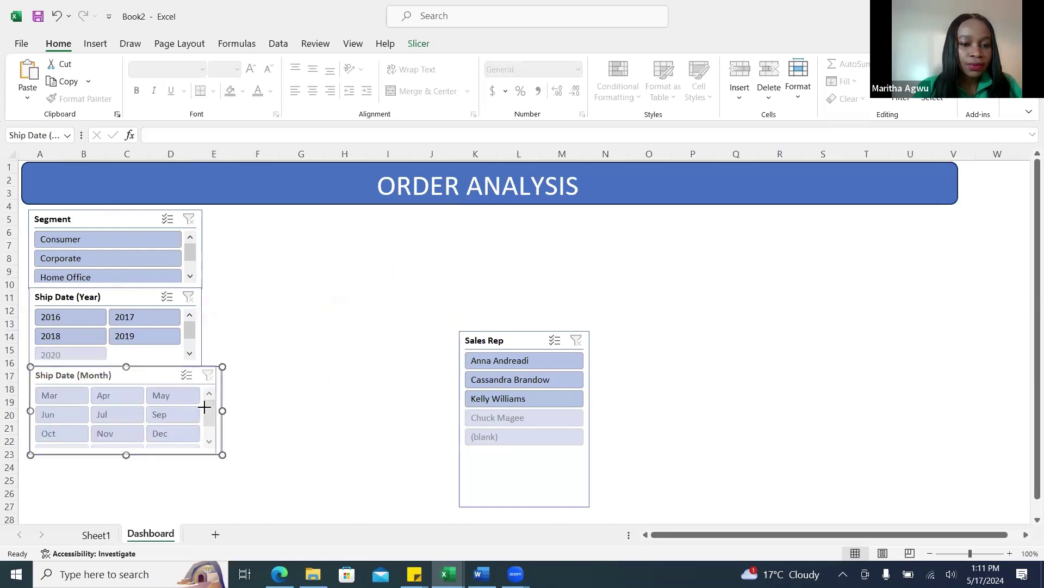
{"action": "left_click_drag", "start_coordinate": [204, 407], "coordinate": [201, 407]}
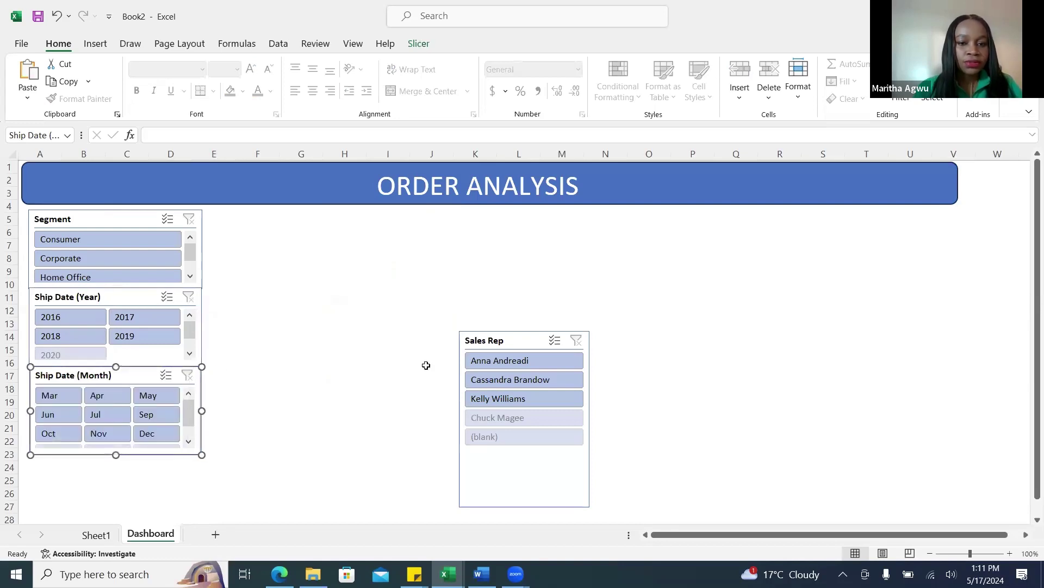
- Shorten the Sales Rep slicer to fit its five buttons, place it below Ship Date (Month), and widen it to match the stack
{"action": "left_click", "coordinate": [498, 339]}
{"action": "left_click_drag", "start_coordinate": [505, 355], "coordinate": [381, 351]}
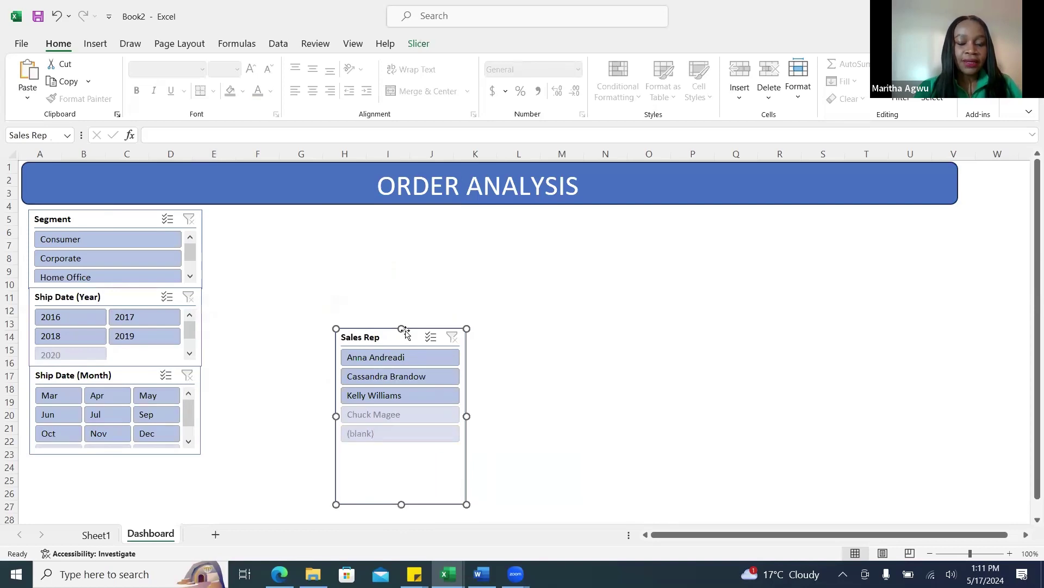
{"action": "left_click_drag", "start_coordinate": [403, 422], "coordinate": [384, 369]}
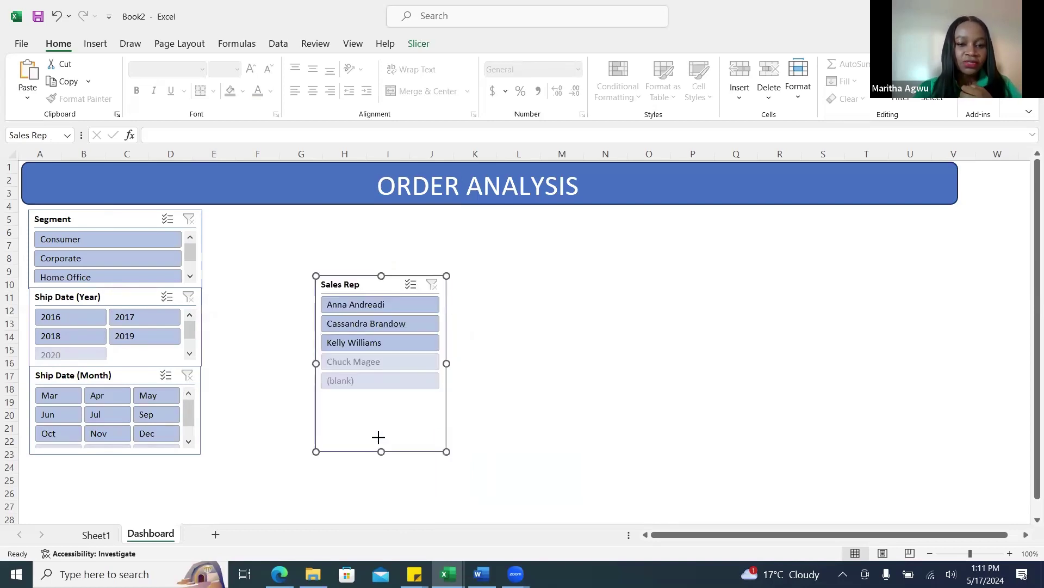
{"action": "left_click_drag", "start_coordinate": [381, 451], "coordinate": [389, 398]}
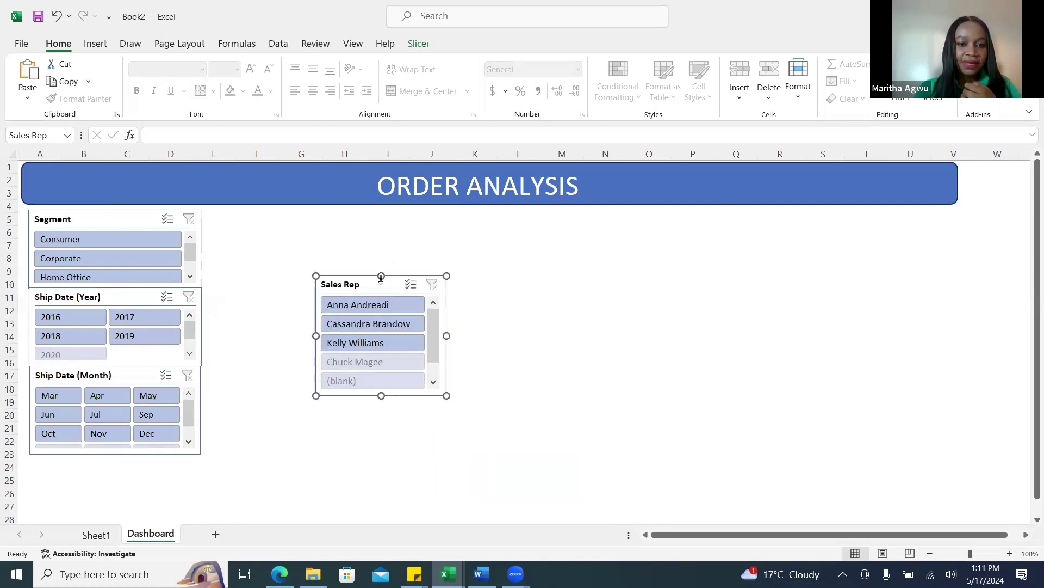
{"action": "left_click_drag", "start_coordinate": [342, 326], "coordinate": [80, 455]}
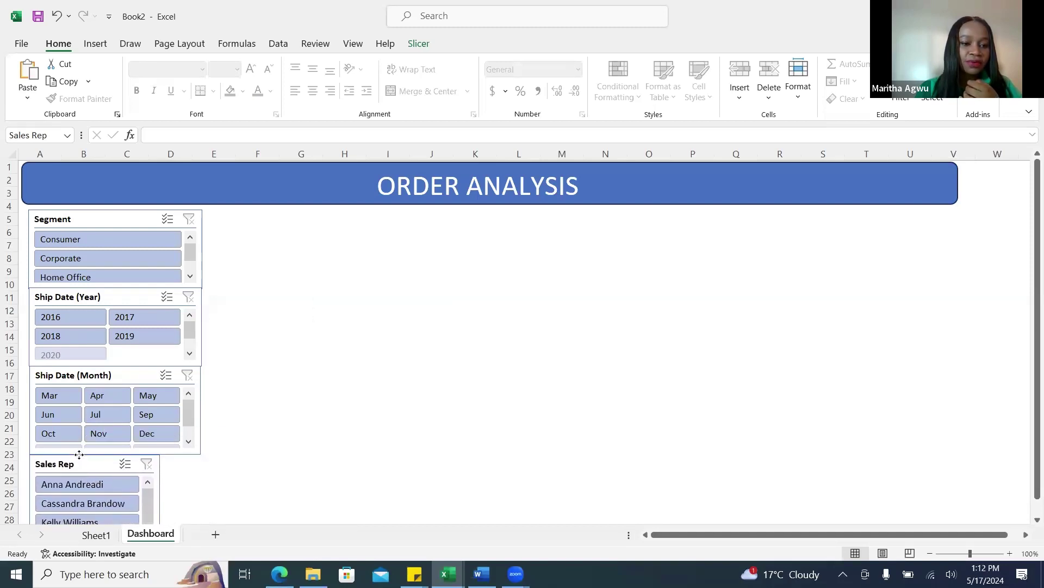
{"action": "left_click_drag", "start_coordinate": [159, 515], "coordinate": [202, 515]}
{"action": "left_click", "coordinate": [283, 437]}
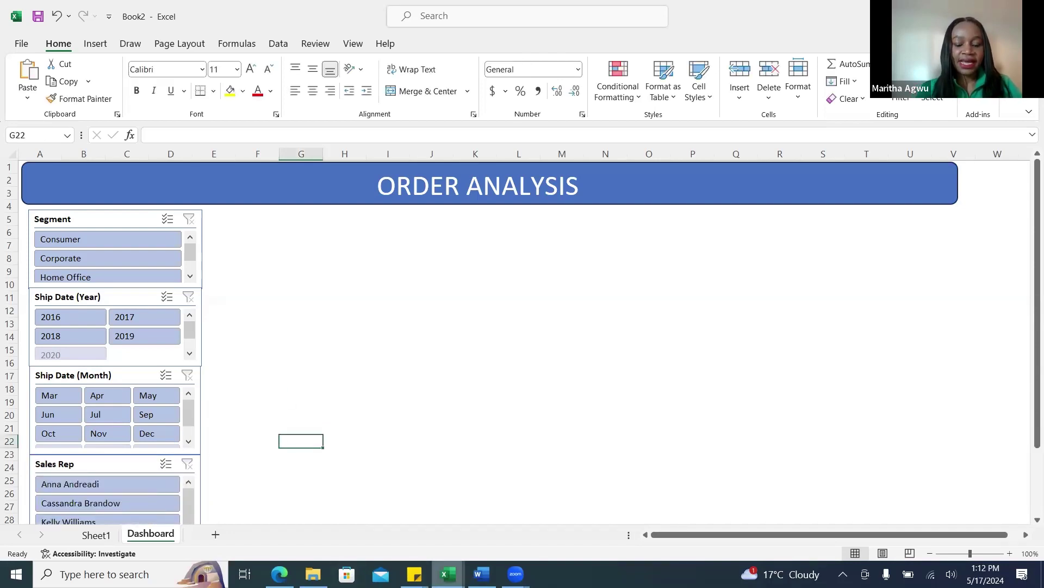
- Switch to the Excel Training- Order Analysis workbook to examine its dashboard's card and chart layout, and return to Book2
{"action": "mouse_move", "coordinate": [449, 574]}
{"action": "left_click", "coordinate": [435, 536]}
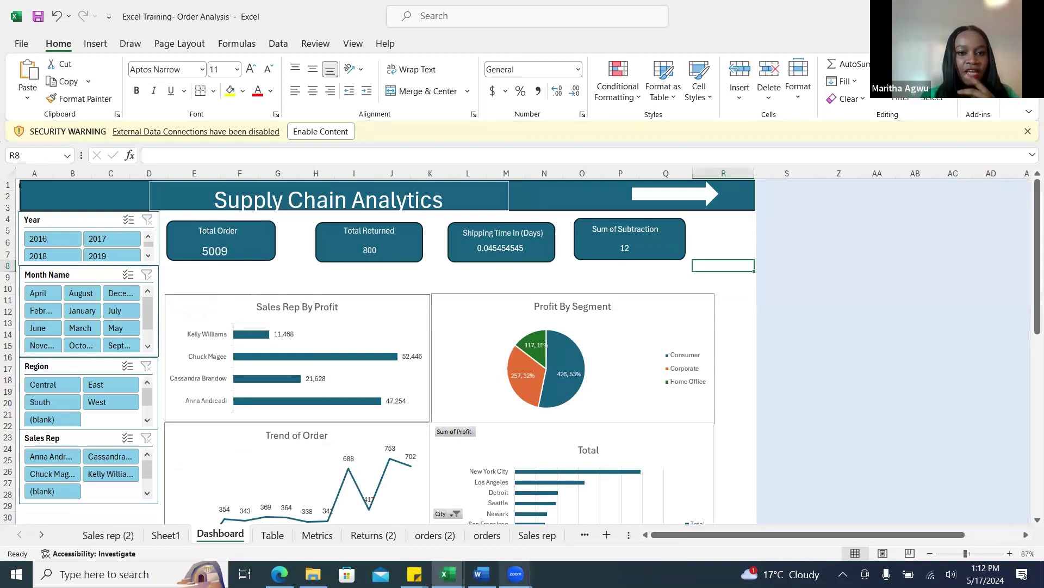
{"action": "mouse_move", "coordinate": [515, 573]}
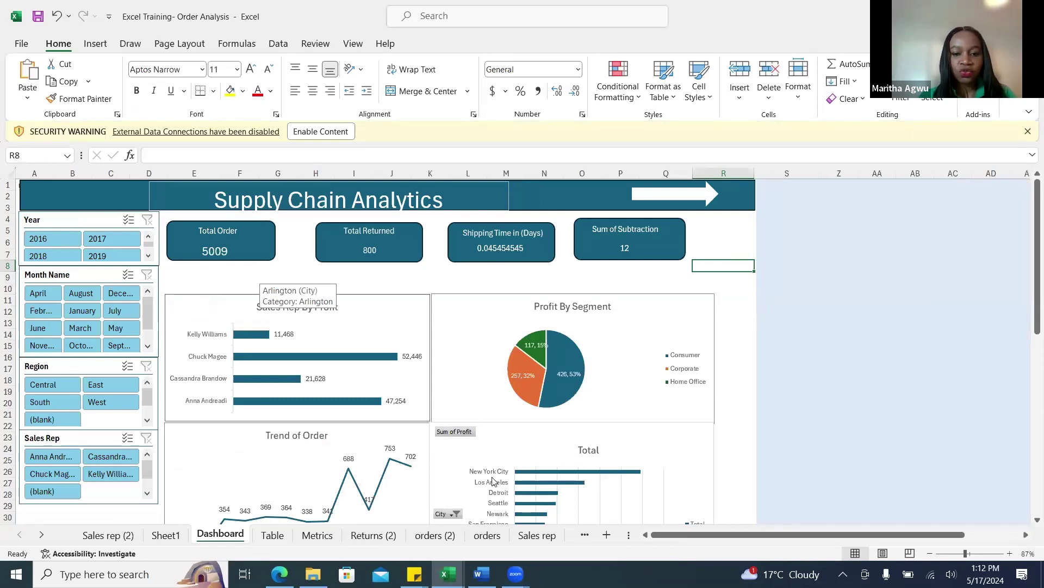
{"action": "mouse_move", "coordinate": [447, 574]}
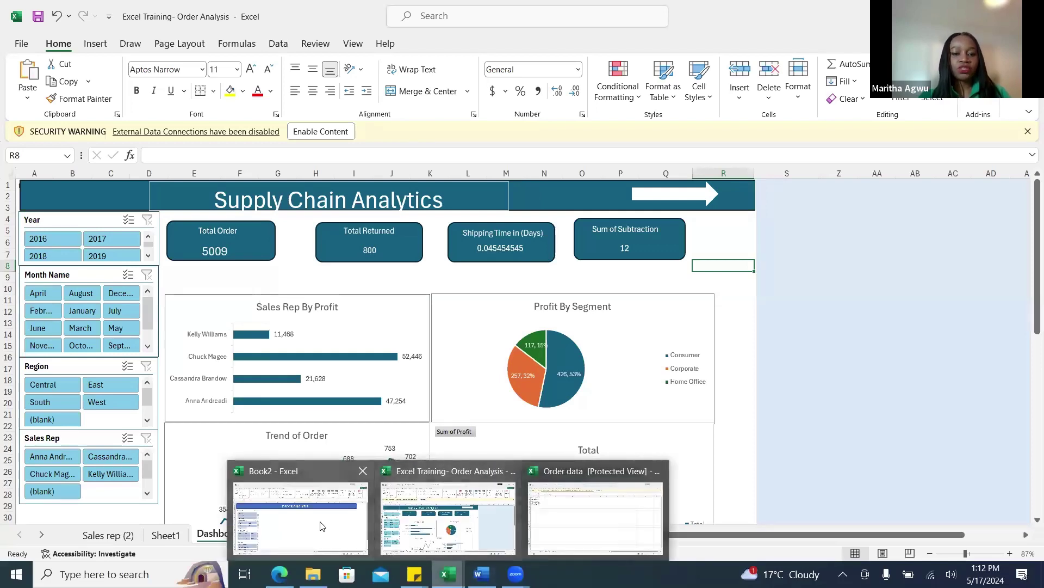
{"action": "left_click", "coordinate": [321, 525]}
- Draw a rounded rectangle about 1.35" high and 11.35" wide beneath the banner, spanning from the slicers to the banner's right end
{"action": "left_click", "coordinate": [264, 243]}
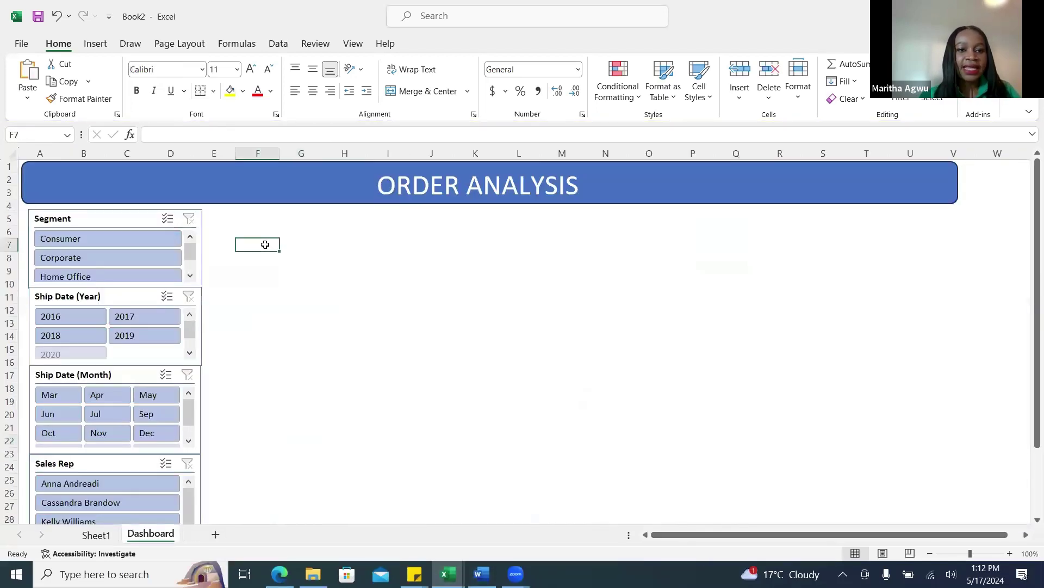
{"action": "left_click", "coordinate": [95, 44]}
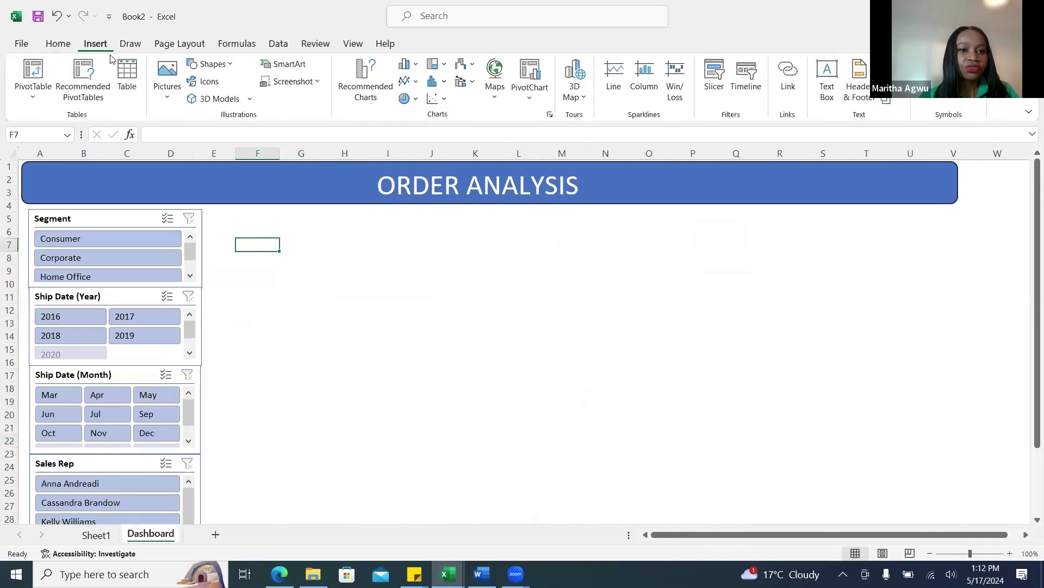
{"action": "left_click", "coordinate": [233, 66]}
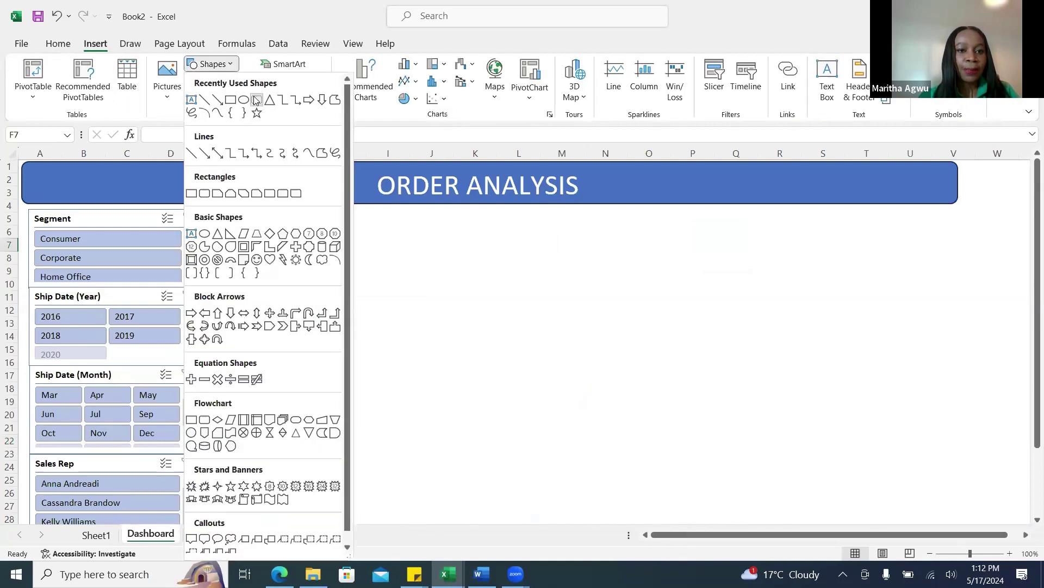
{"action": "left_click", "coordinate": [255, 99]}
{"action": "left_click_drag", "start_coordinate": [214, 210], "coordinate": [680, 298]}
{"action": "left_click_drag", "start_coordinate": [683, 254], "coordinate": [955, 243]}
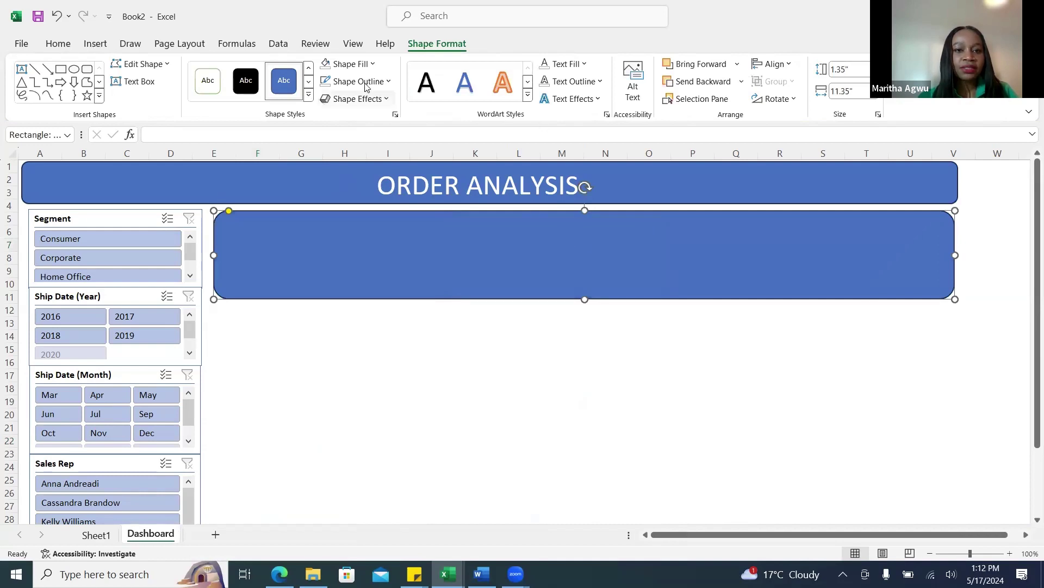
- Fill the new rounded rectangle with light orange after trying light blue, and reduce its height to end around row 9
{"action": "left_click", "coordinate": [373, 64]}
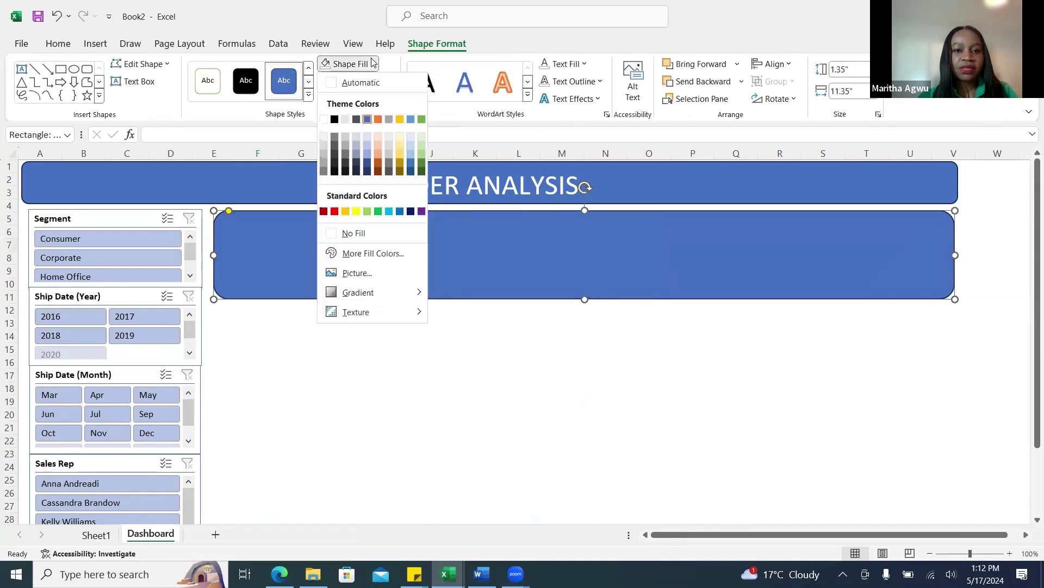
{"action": "left_click", "coordinate": [368, 143]}
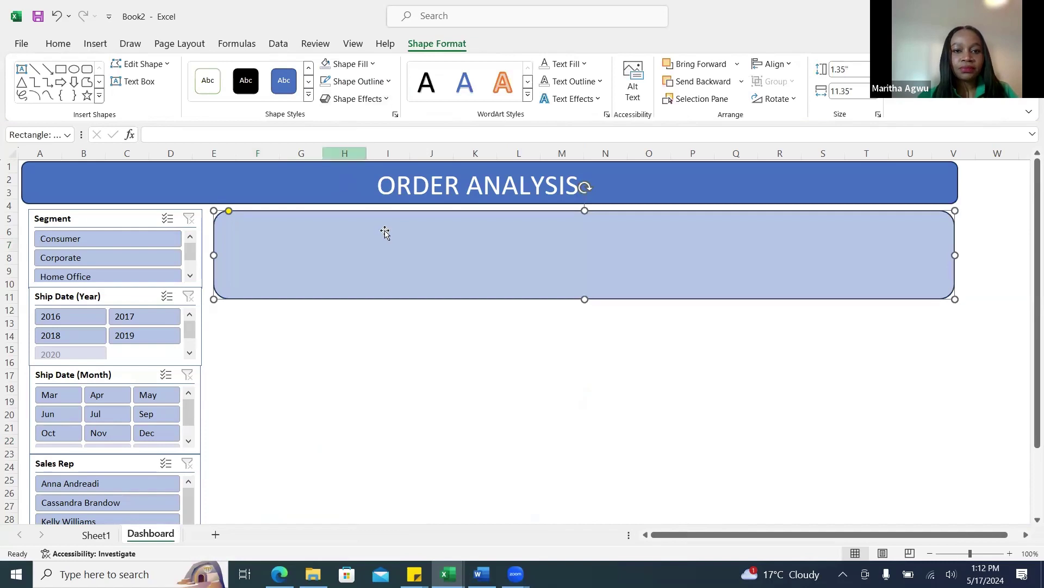
{"action": "left_click", "coordinate": [372, 63]}
{"action": "left_click", "coordinate": [378, 147]}
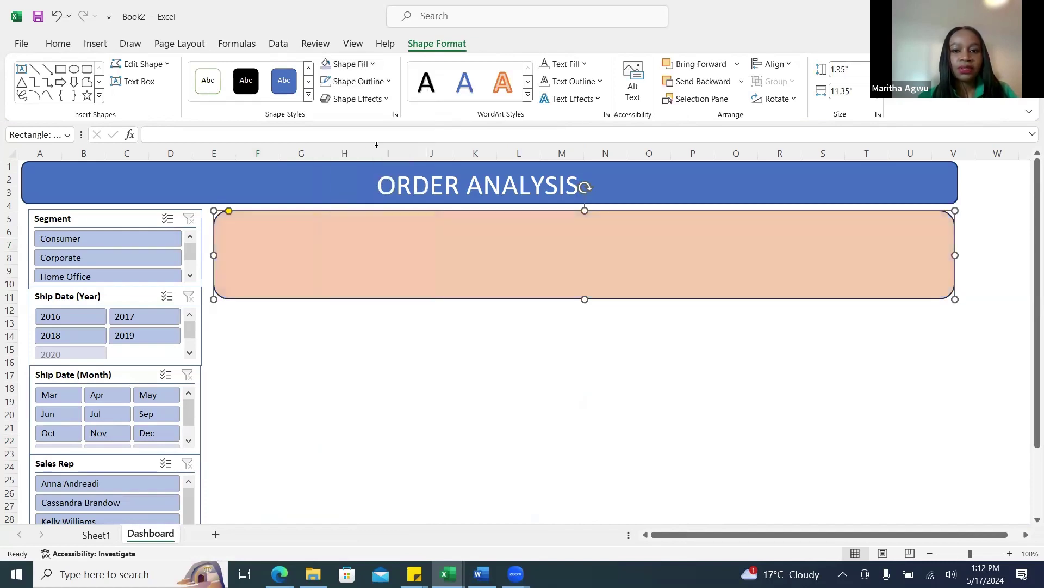
{"action": "mouse_move", "coordinate": [585, 298]}
{"action": "left_mouse_down"}
{"action": "mouse_move", "coordinate": [580, 252]}
{"action": "mouse_move", "coordinate": [585, 279]}
{"action": "left_mouse_up"}
{"action": "left_click", "coordinate": [650, 346]}
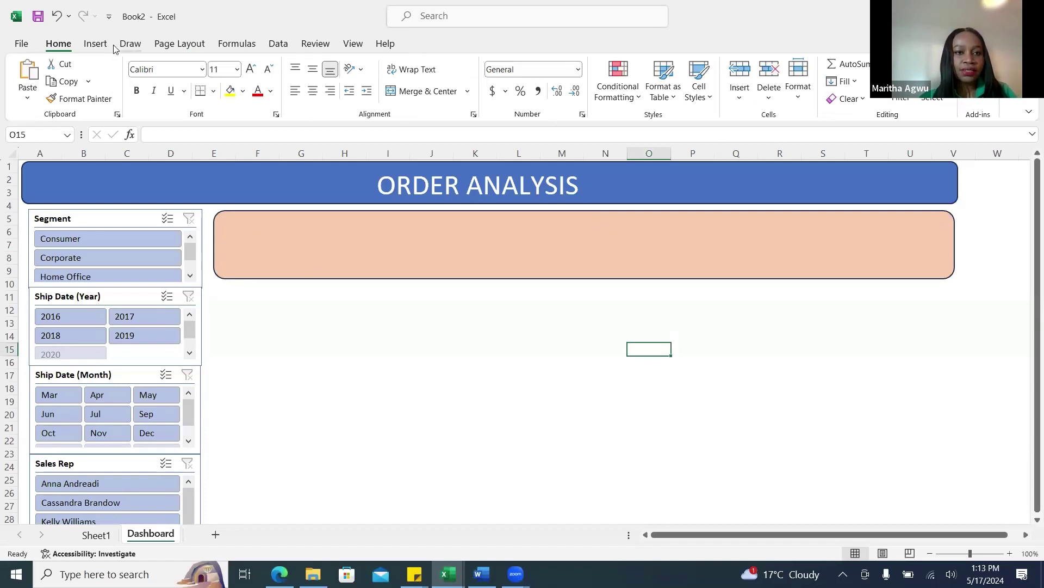
- Draw a text box across columns E to H in the upper-left corner of the orange rectangle
{"action": "left_click", "coordinate": [95, 44]}
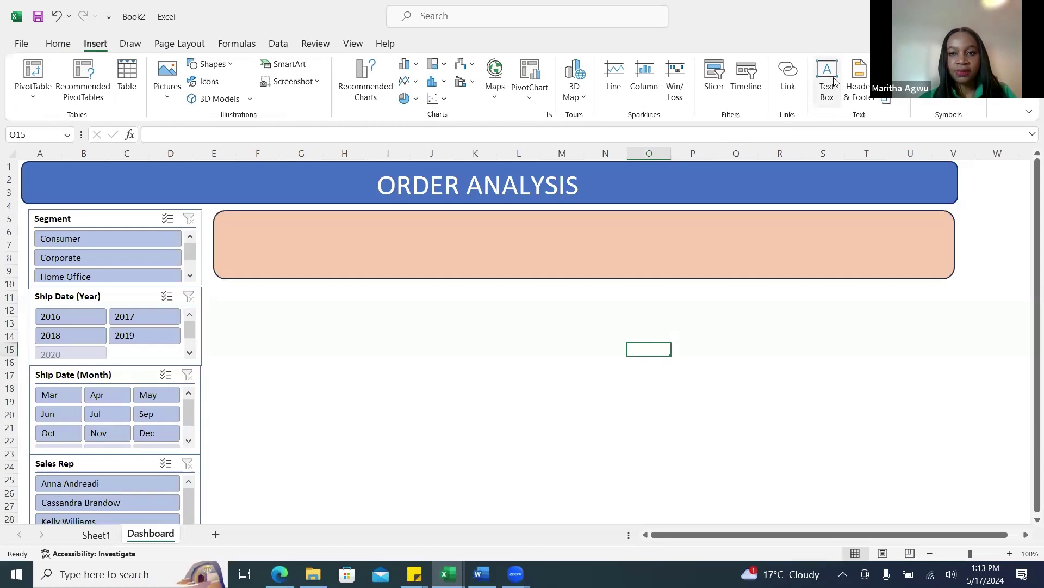
{"action": "left_click", "coordinate": [831, 100]}
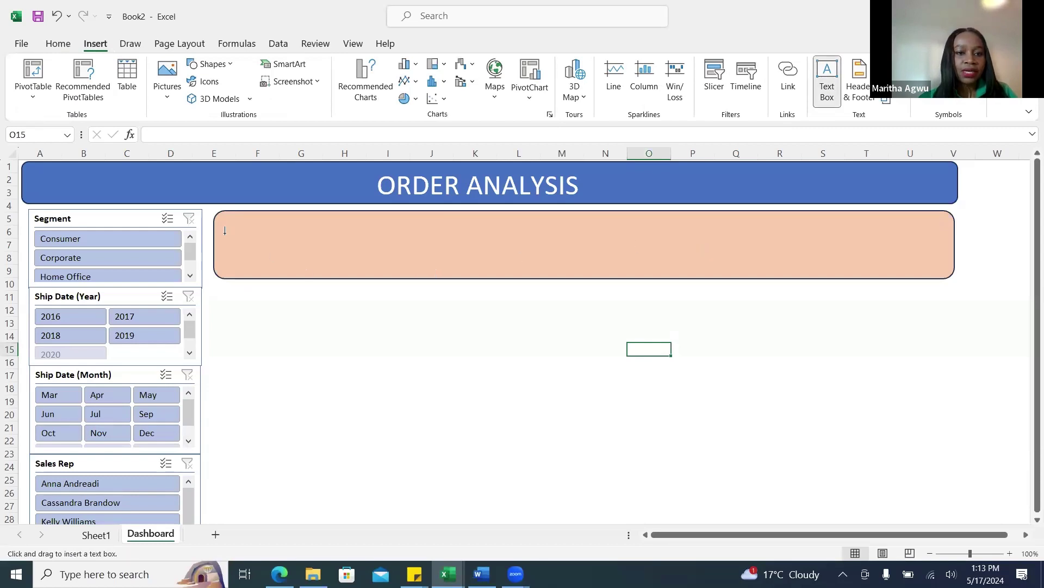
{"action": "left_click_drag", "start_coordinate": [222, 223], "coordinate": [352, 249]}
{"action": "left_click_drag", "start_coordinate": [303, 224], "coordinate": [303, 217]}
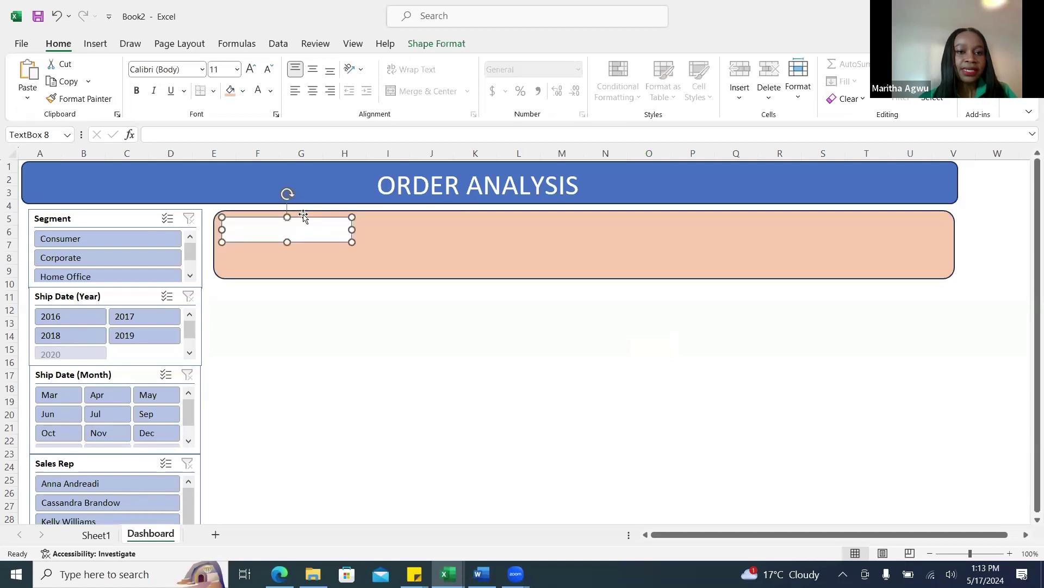
- Link the text box to the Total Orders label with =Sheet1!A1 and shrink it to end in column G
{"action": "left_click", "coordinate": [164, 135]}
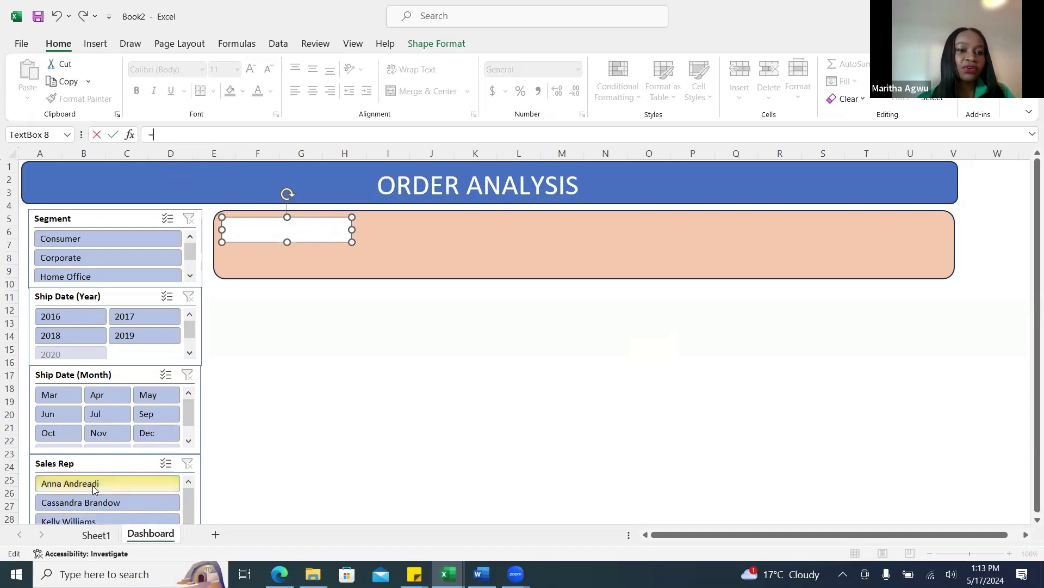
{"action": "left_click", "coordinate": [99, 543]}
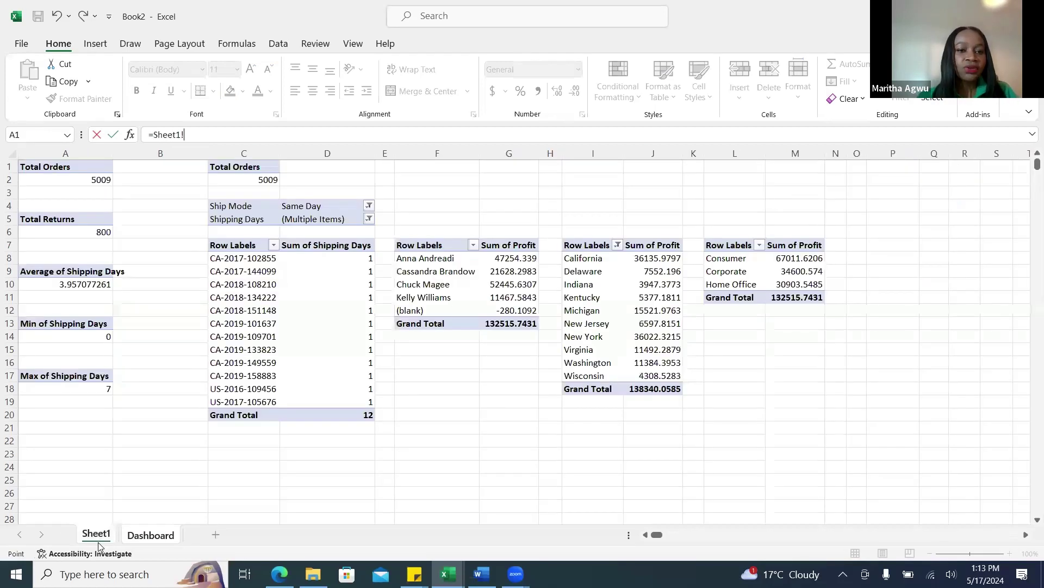
{"action": "left_click", "coordinate": [46, 165]}
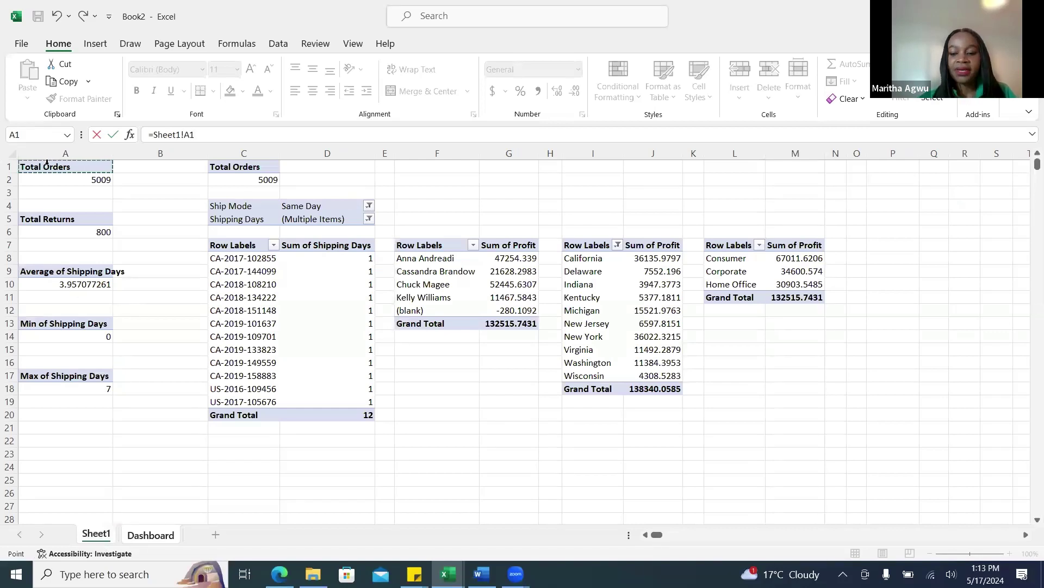
{"action": "key", "text": "Return"}
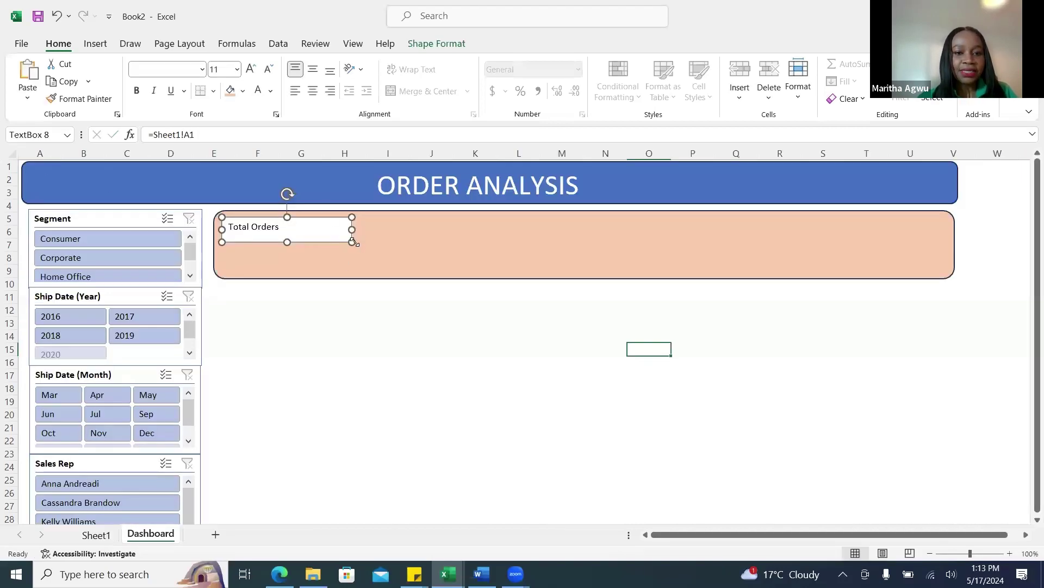
{"action": "left_click_drag", "start_coordinate": [353, 242], "coordinate": [319, 238]}
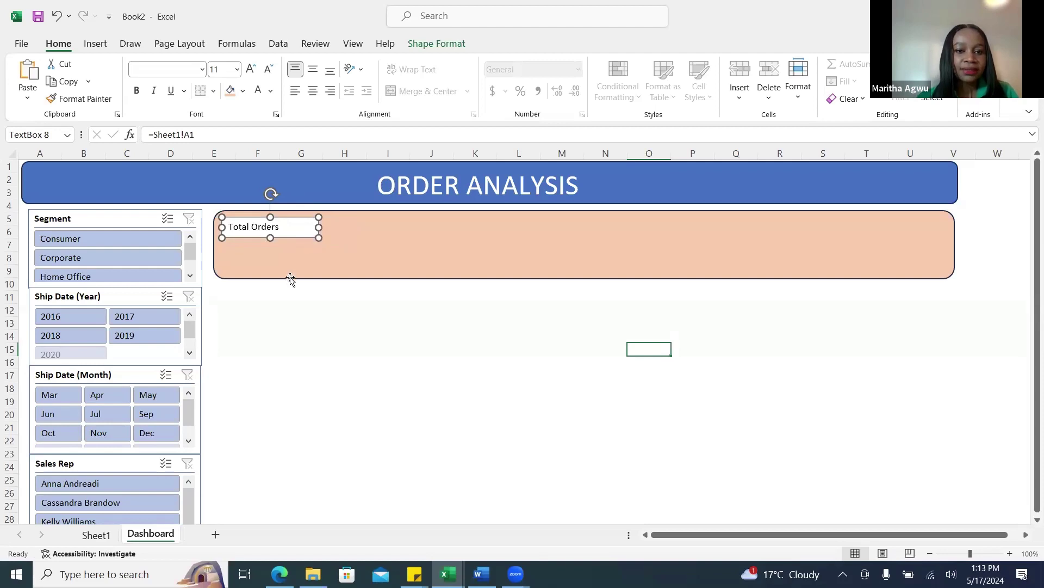
- Duplicate the Total Orders text box and place the copy directly below it inside the orange rectangle
{"action": "left_click", "coordinate": [321, 262]}
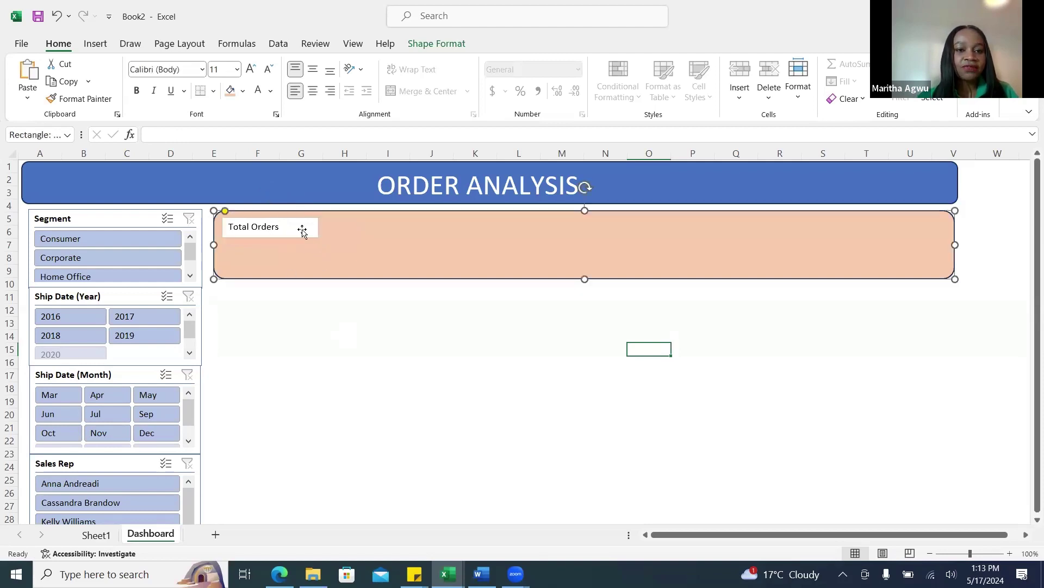
{"action": "left_click", "coordinate": [302, 222]}
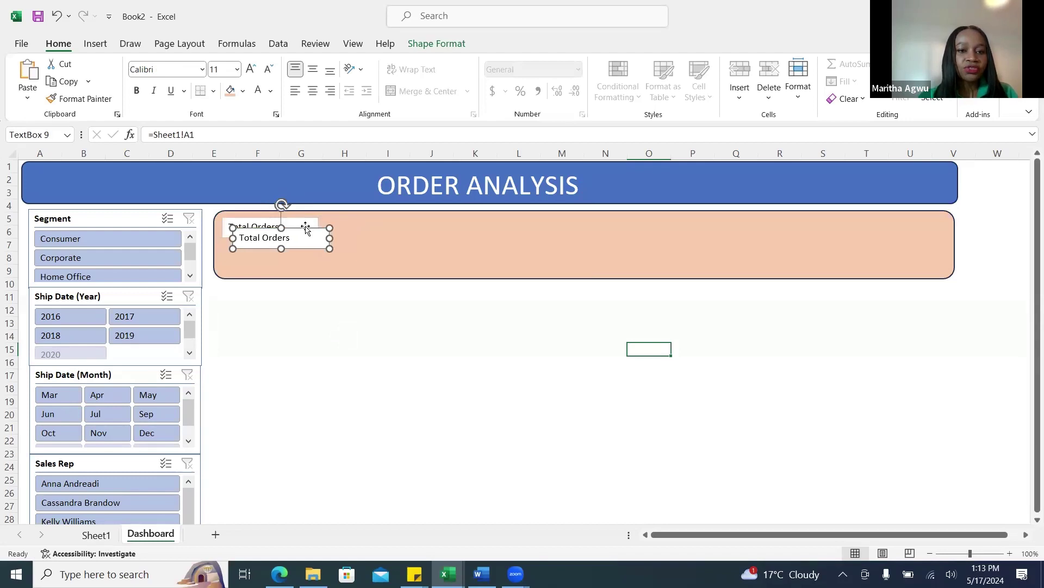
{"action": "mouse_move", "coordinate": [304, 227]}
{"action": "left_mouse_down"}
{"action": "mouse_move", "coordinate": [300, 259]}
{"action": "mouse_move", "coordinate": [292, 241]}
{"action": "left_mouse_up"}
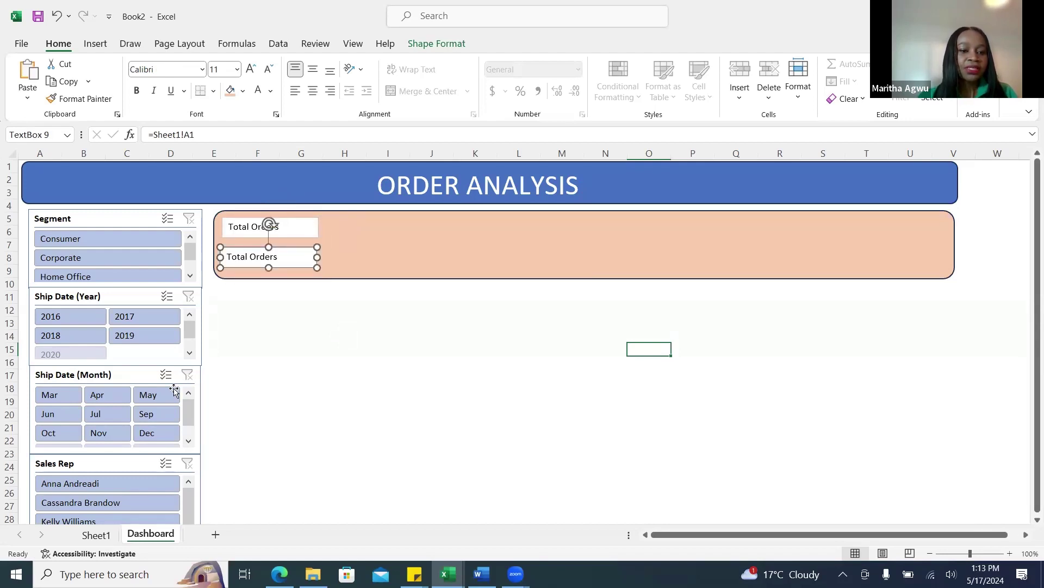
- Relink the lower text box to the total orders value with =Sheet1!A2
{"action": "left_click", "coordinate": [94, 539]}
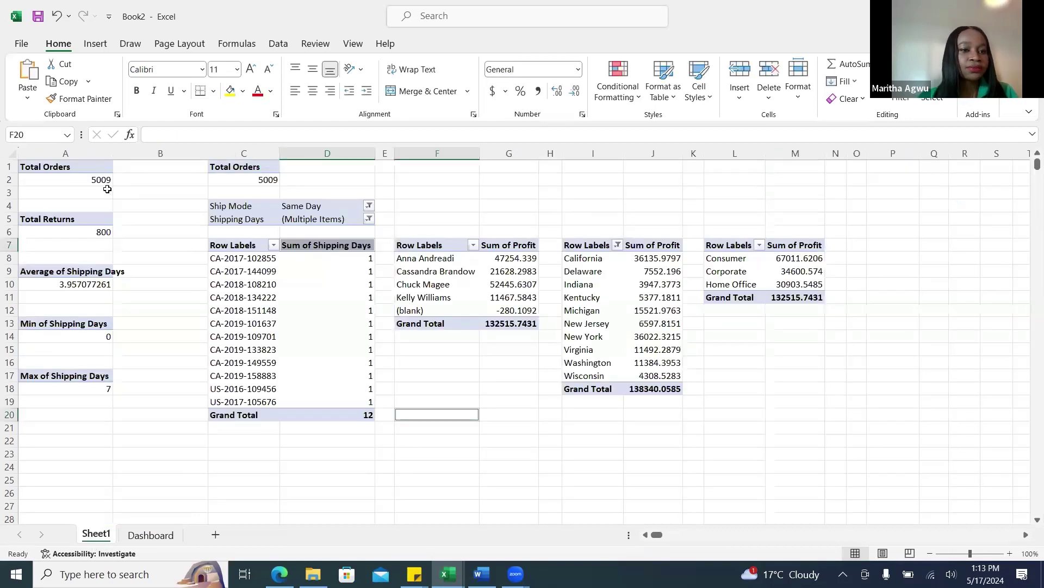
{"action": "left_click", "coordinate": [65, 167]}
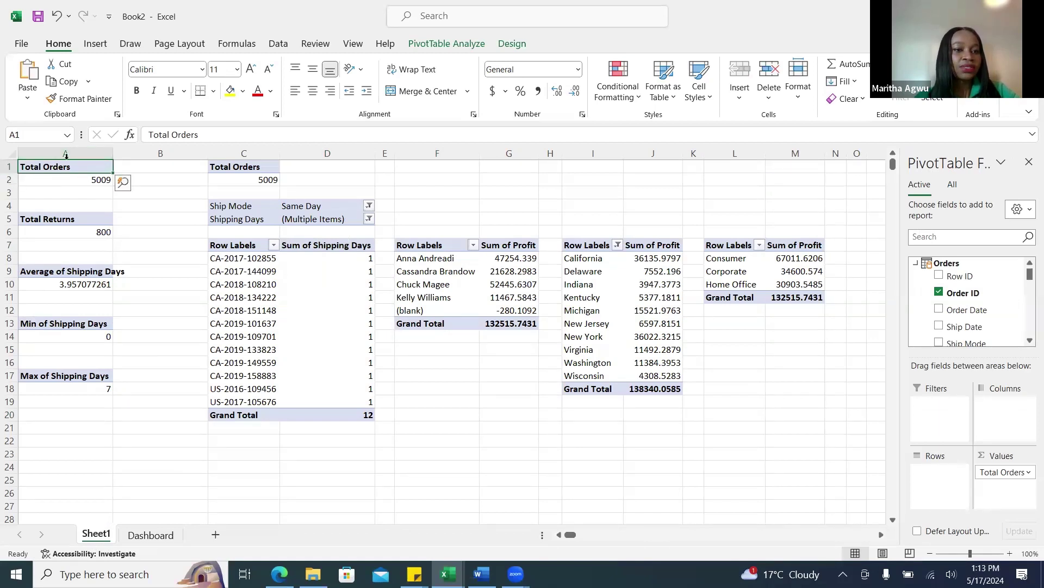
{"action": "left_click", "coordinate": [145, 535]}
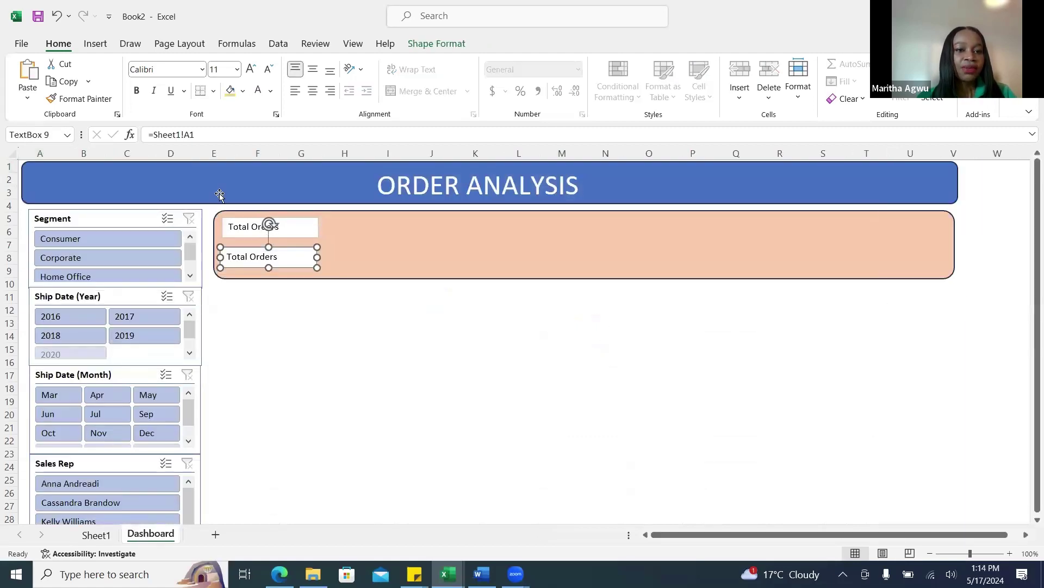
{"action": "left_click", "coordinate": [194, 134]}
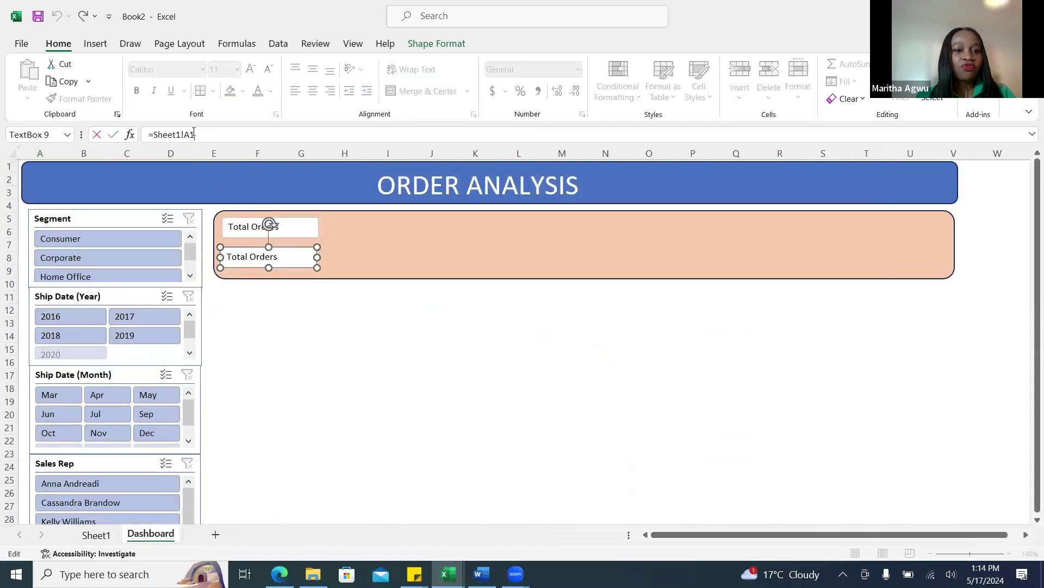
{"action": "key", "text": "Return"}
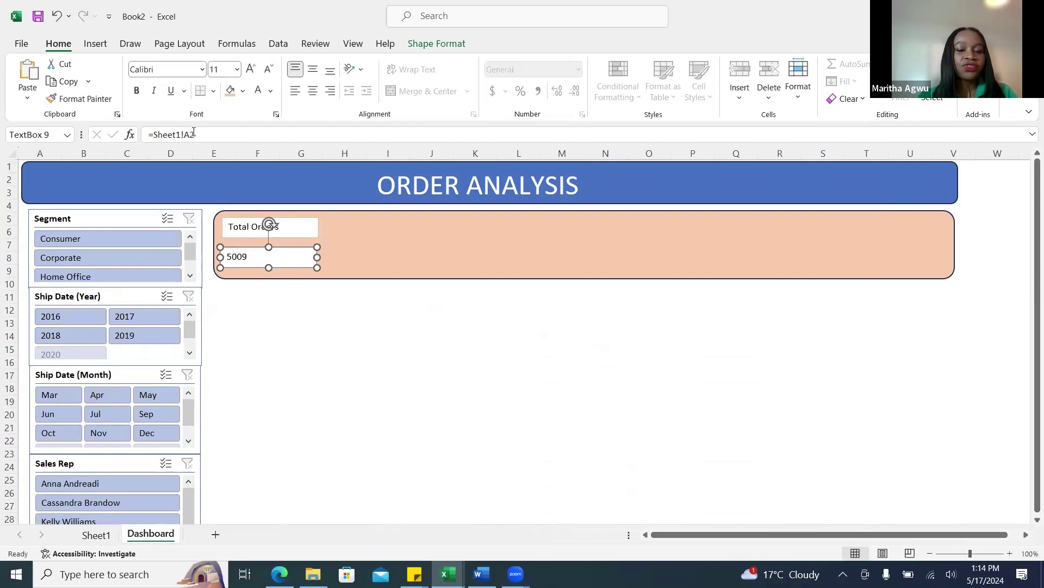
{"action": "left_click", "coordinate": [368, 333]}
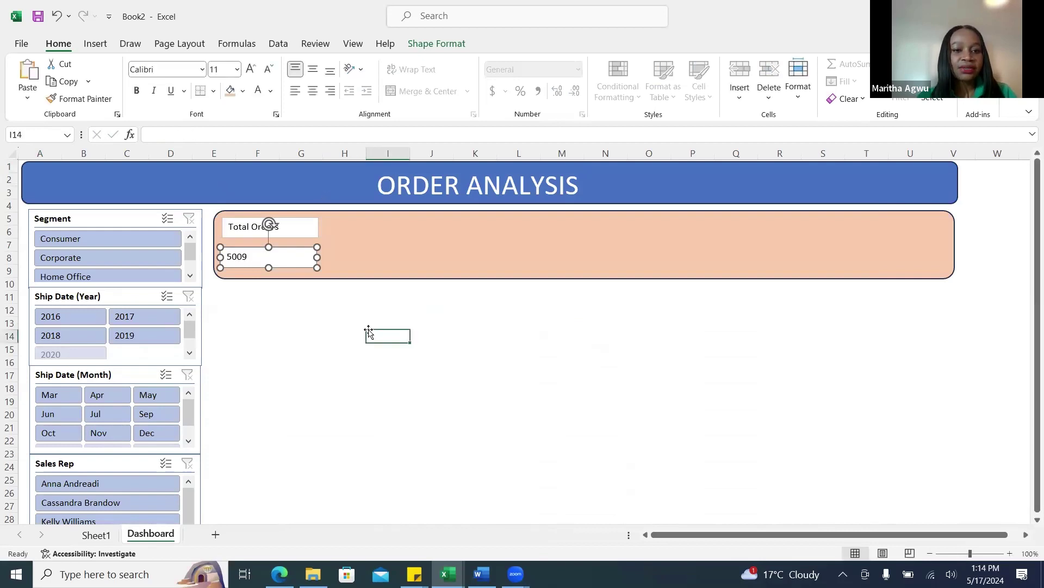
{"action": "left_click", "coordinate": [281, 250]}
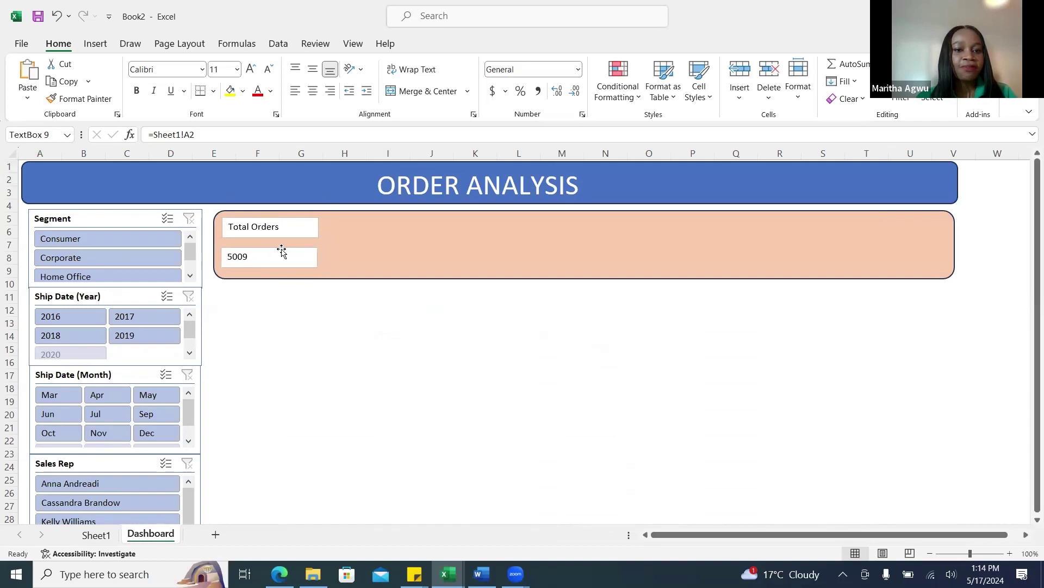
{"action": "left_click", "coordinate": [343, 361]}
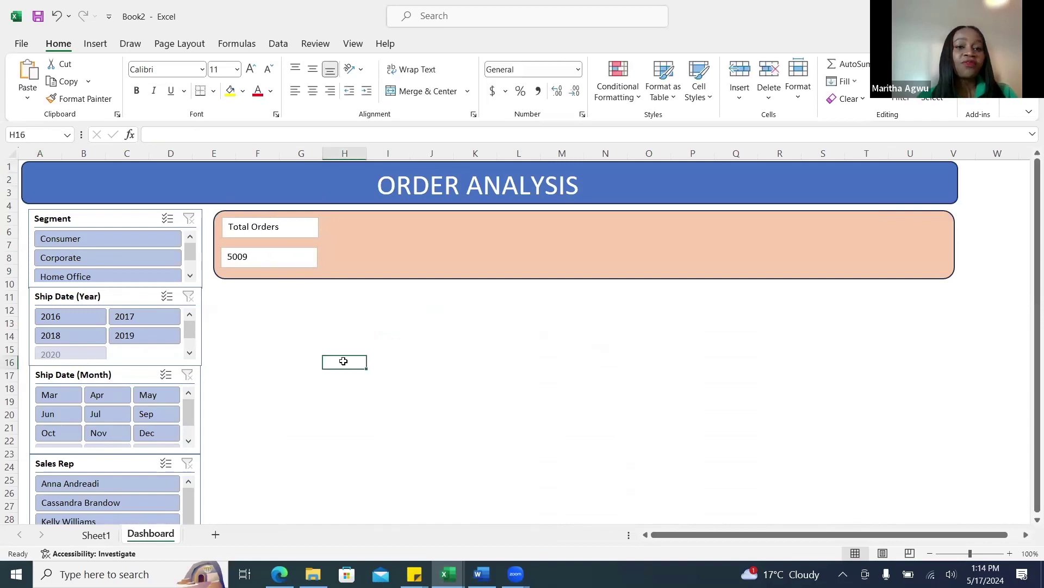
{"action": "left_click", "coordinate": [416, 349]}
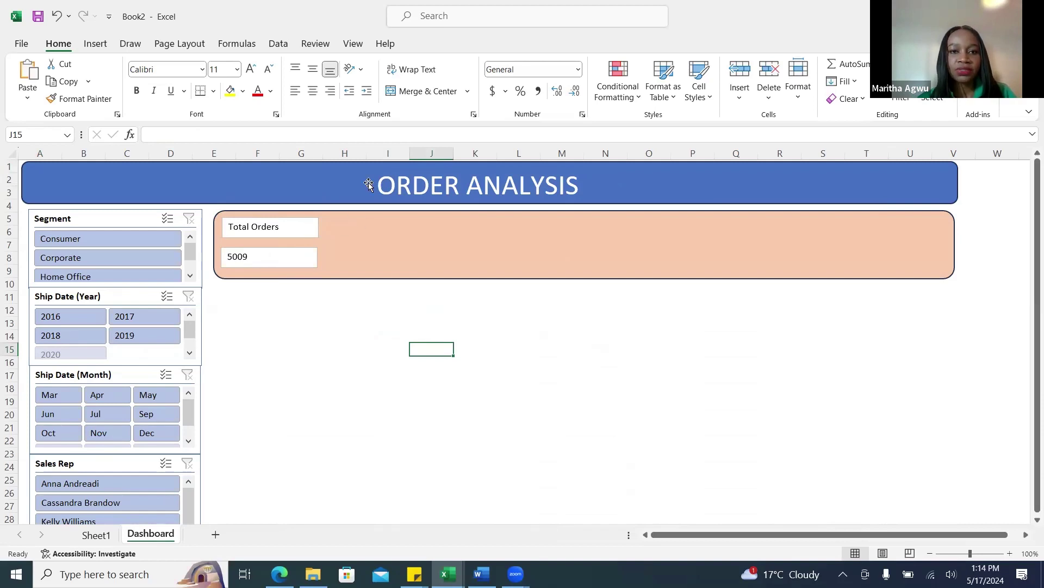
- Duplicate the Total Orders label into columns I to K and relink the copy to =Sheet1!A5 for Total Returns
{"action": "left_click", "coordinate": [310, 233]}
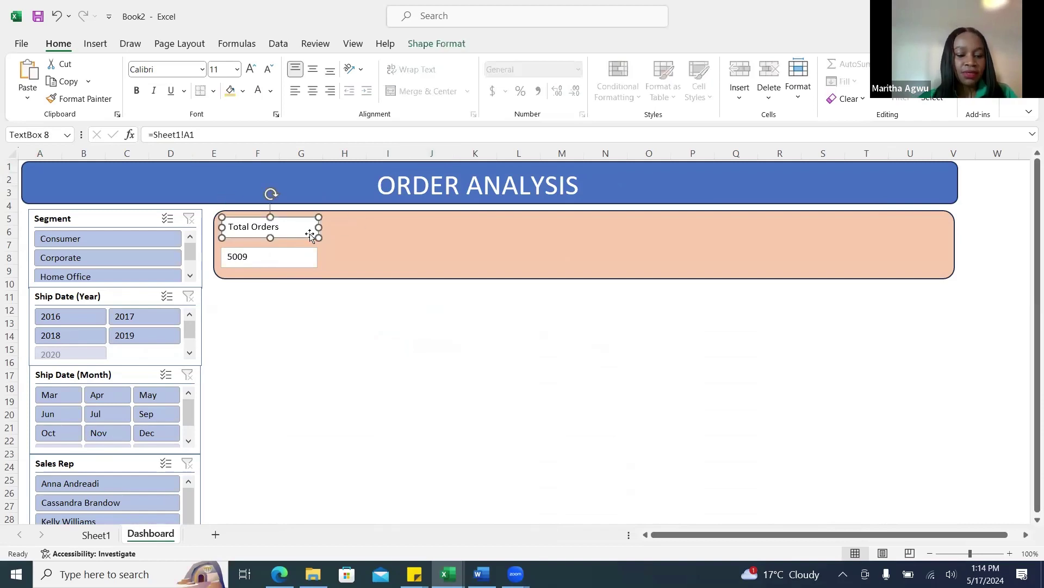
{"action": "key", "text": "ctrl+d"}
{"action": "left_click_drag", "start_coordinate": [309, 236], "coordinate": [460, 225]}
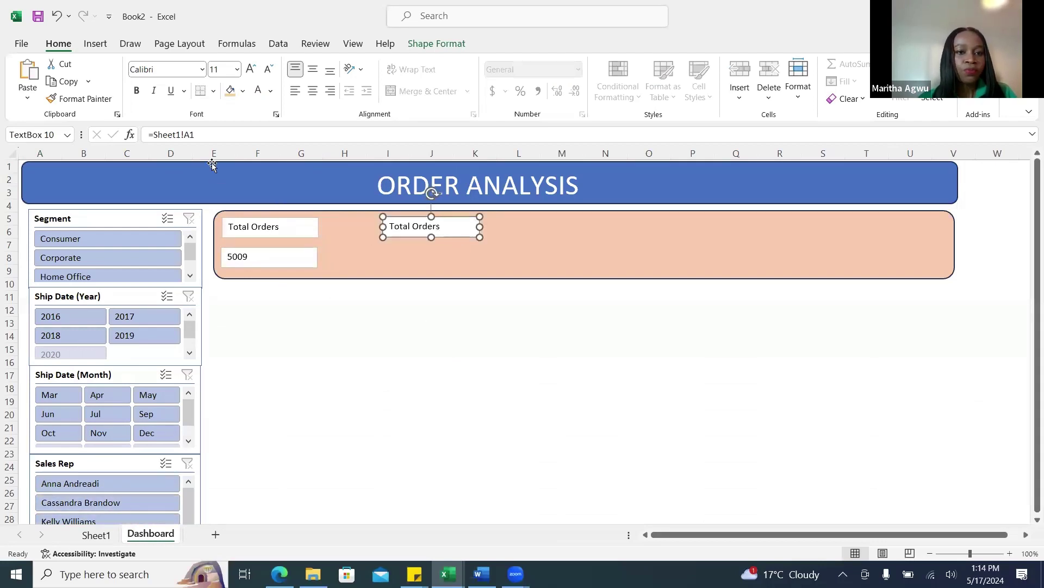
{"action": "left_click", "coordinate": [95, 535]}
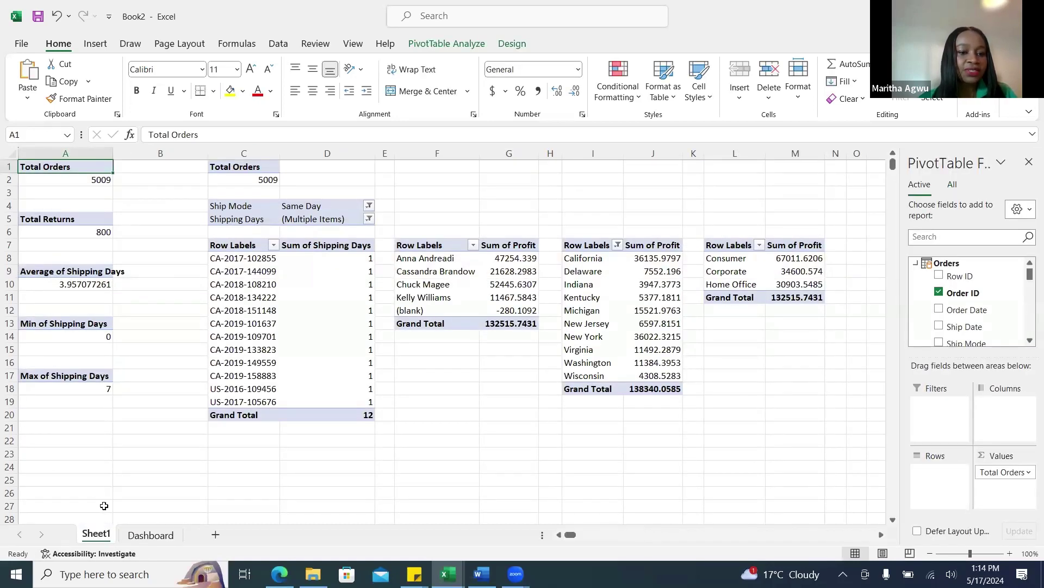
{"action": "left_click", "coordinate": [151, 537]}
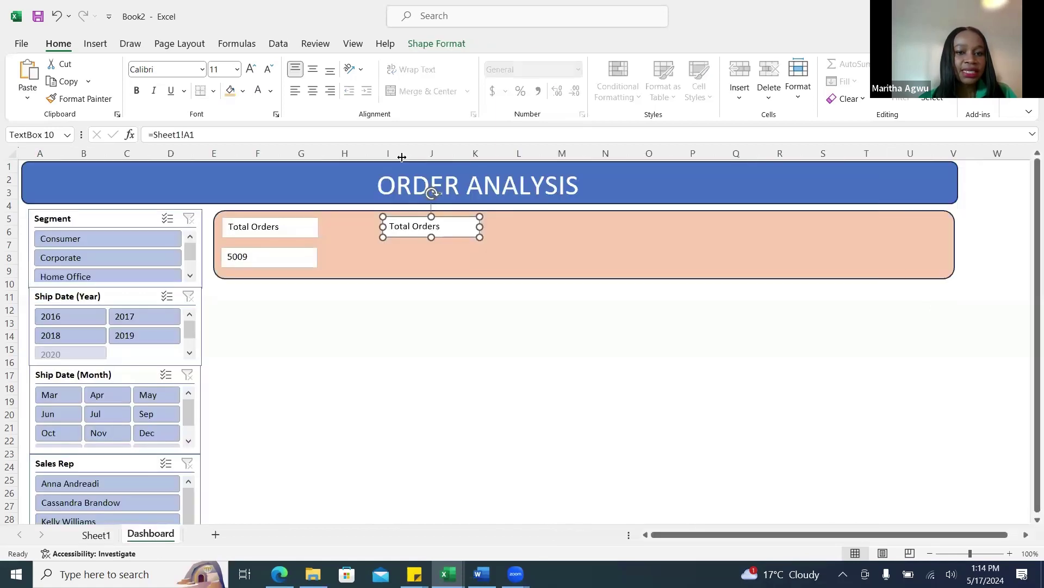
{"action": "left_click", "coordinate": [196, 135]}
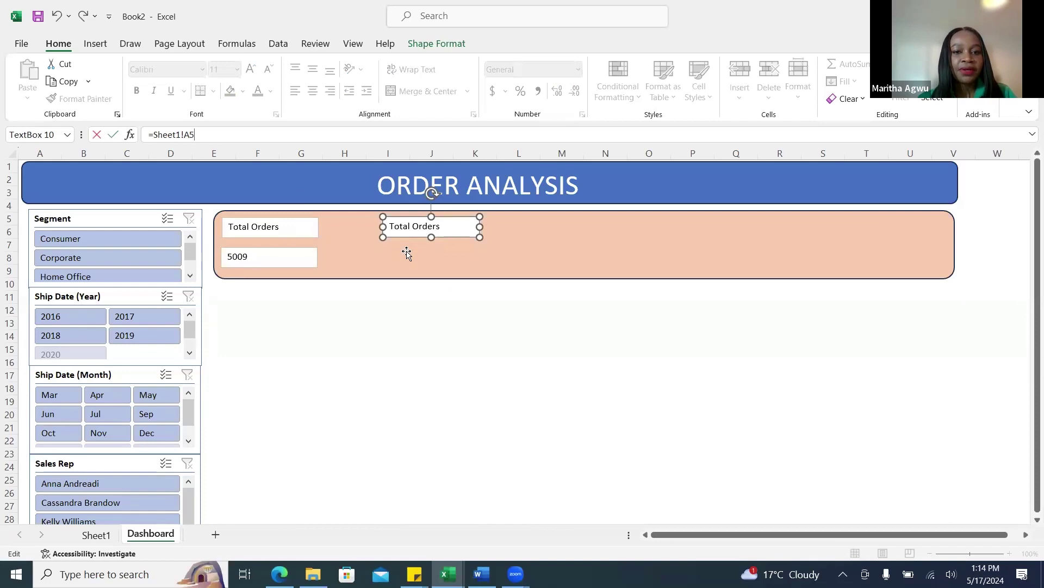
{"action": "key", "text": "Return"}
{"action": "left_click", "coordinate": [495, 258]}
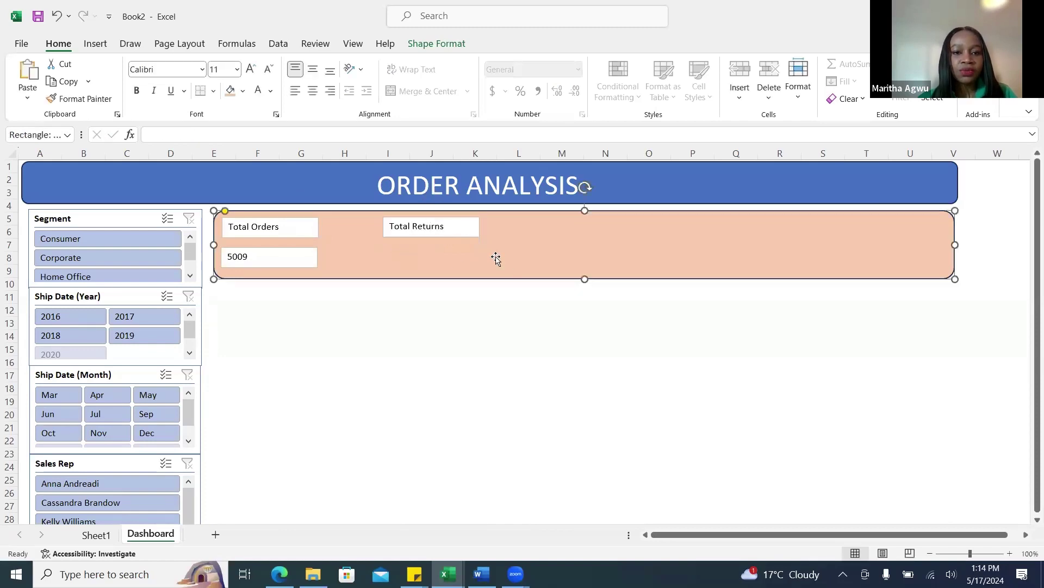
- Duplicate the Total Returns label, place the copy directly below it, and relink it to =Sheet1!A6
{"action": "left_click", "coordinate": [446, 220]}
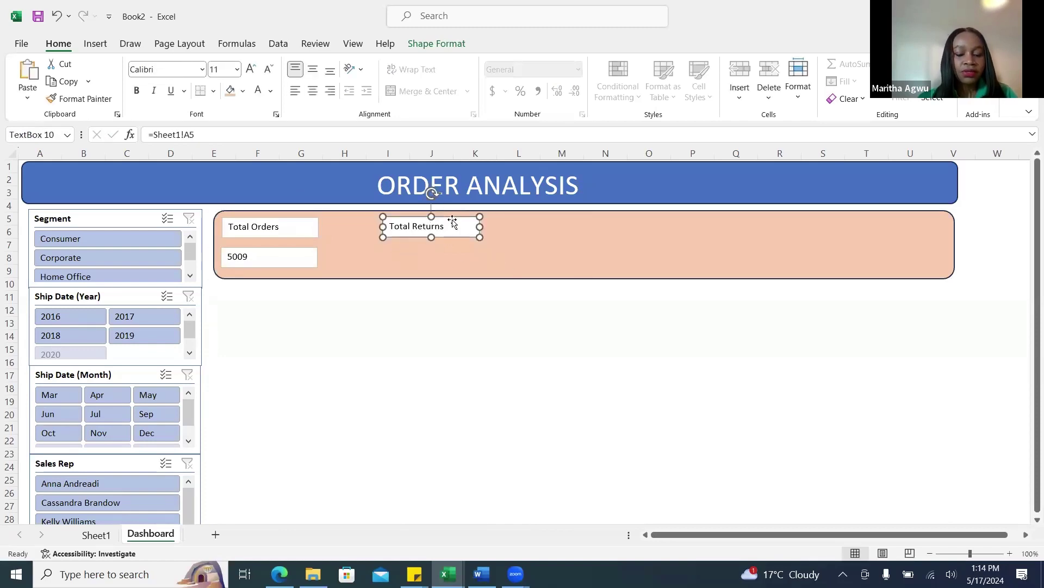
{"action": "key", "text": "ctrl+d"}
{"action": "left_click_drag", "start_coordinate": [460, 228], "coordinate": [444, 252]}
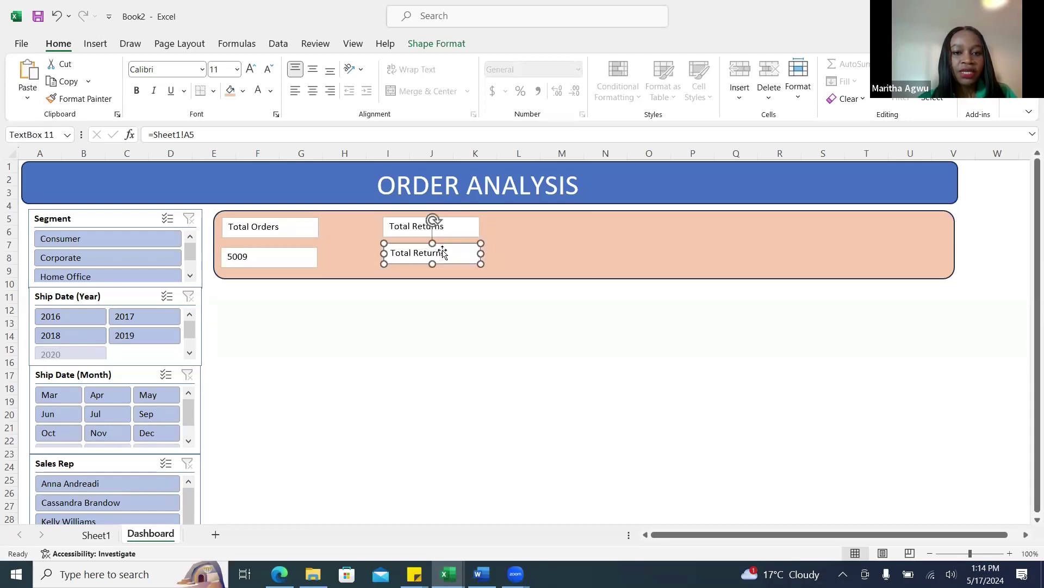
{"action": "left_click", "coordinate": [207, 139]}
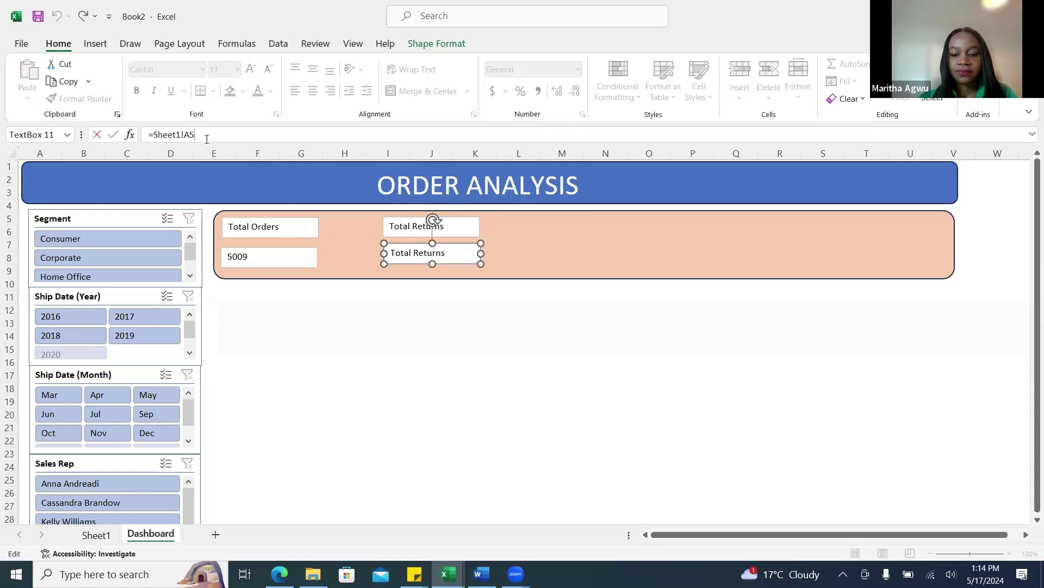
{"action": "key", "text": "Return"}
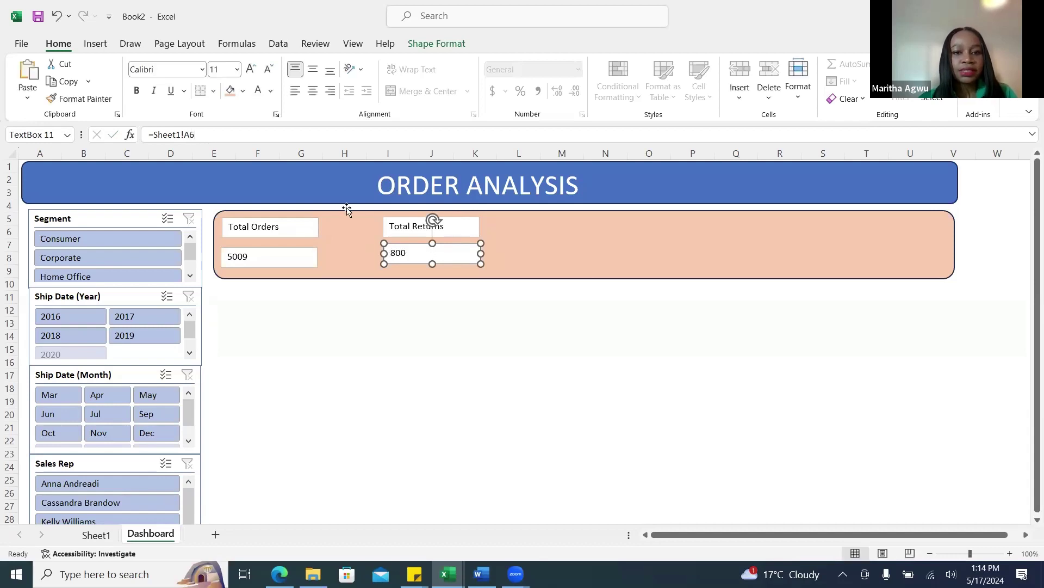
{"action": "left_click", "coordinate": [483, 334]}
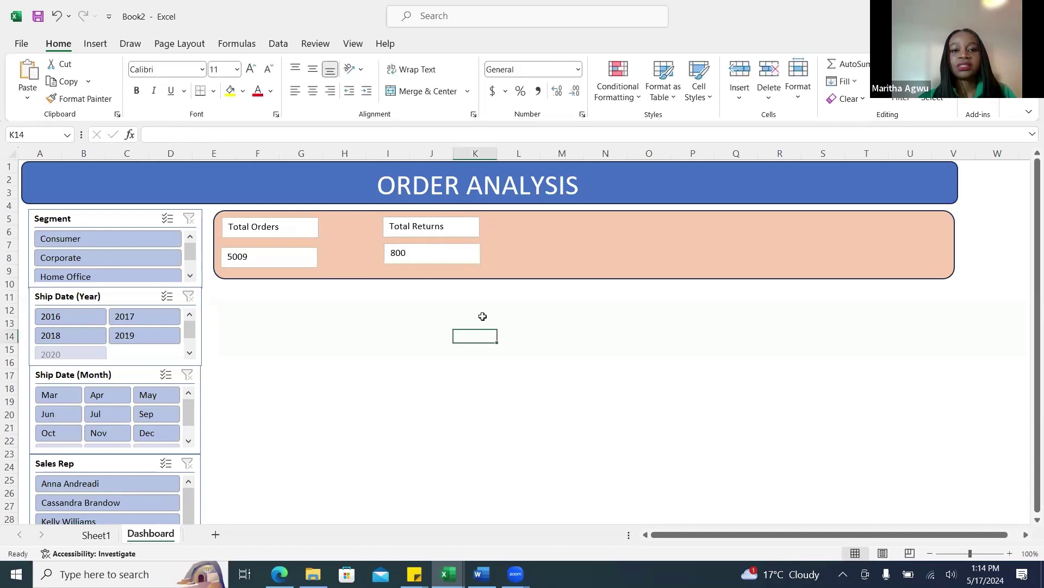
- Duplicate the Total Returns label twice and stack the copies as a third card pair around columns L to N
{"action": "left_click", "coordinate": [472, 228]}
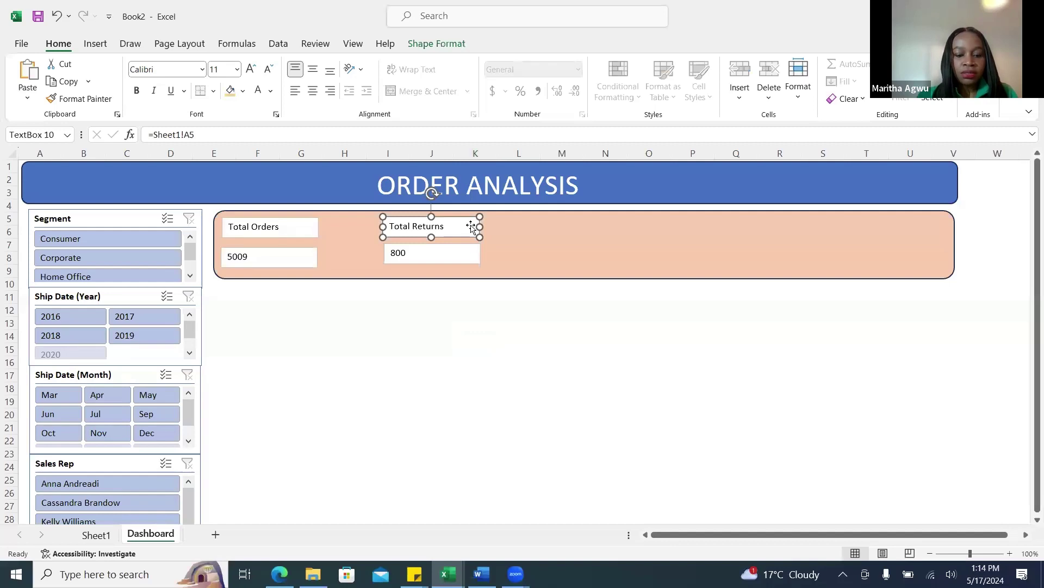
{"action": "key", "text": "ctrl+d"}
{"action": "left_click_drag", "start_coordinate": [535, 229], "coordinate": [607, 229]}
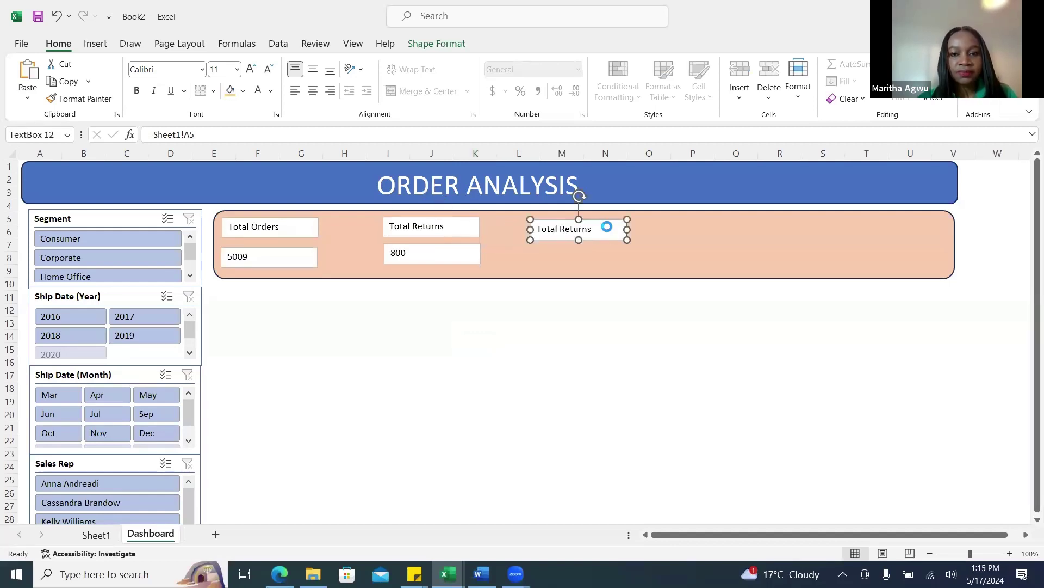
{"action": "key", "text": "ctrl+d"}
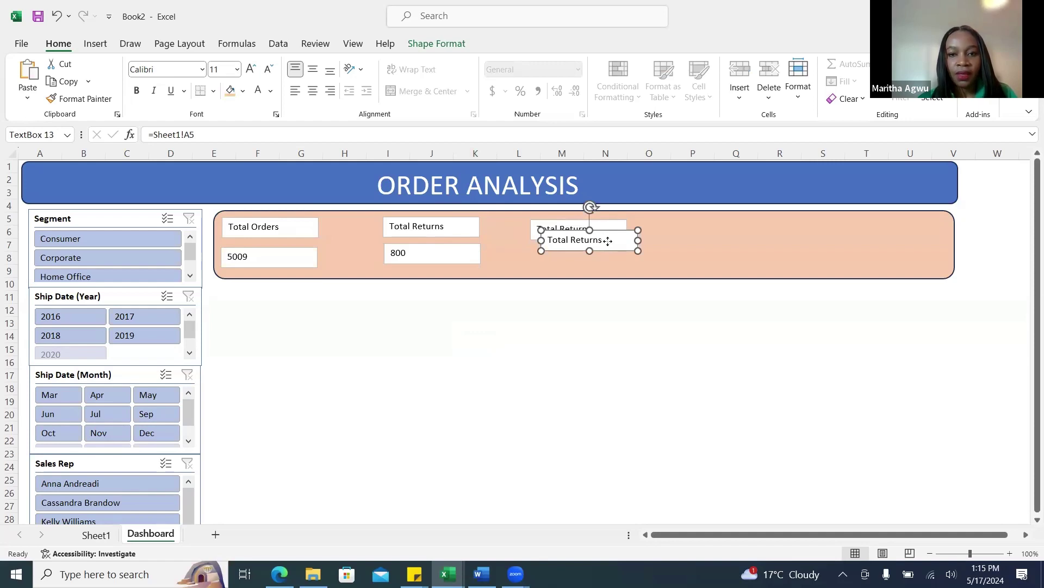
{"action": "mouse_move", "coordinate": [605, 239]}
{"action": "left_mouse_down"}
{"action": "mouse_move", "coordinate": [604, 260]}
{"action": "mouse_move", "coordinate": [593, 256]}
{"action": "left_mouse_up"}
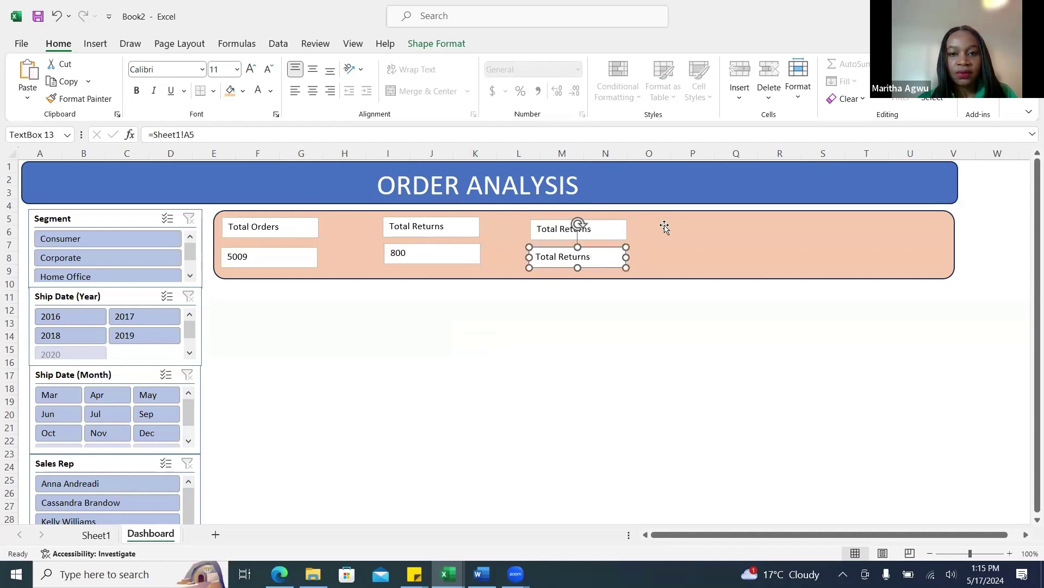
- Add two more copies of the Total Returns label, stacked as a fourth card pair around columns O to Q
{"action": "left_click", "coordinate": [682, 226]}
{"action": "key", "text": "ctrl+v"}
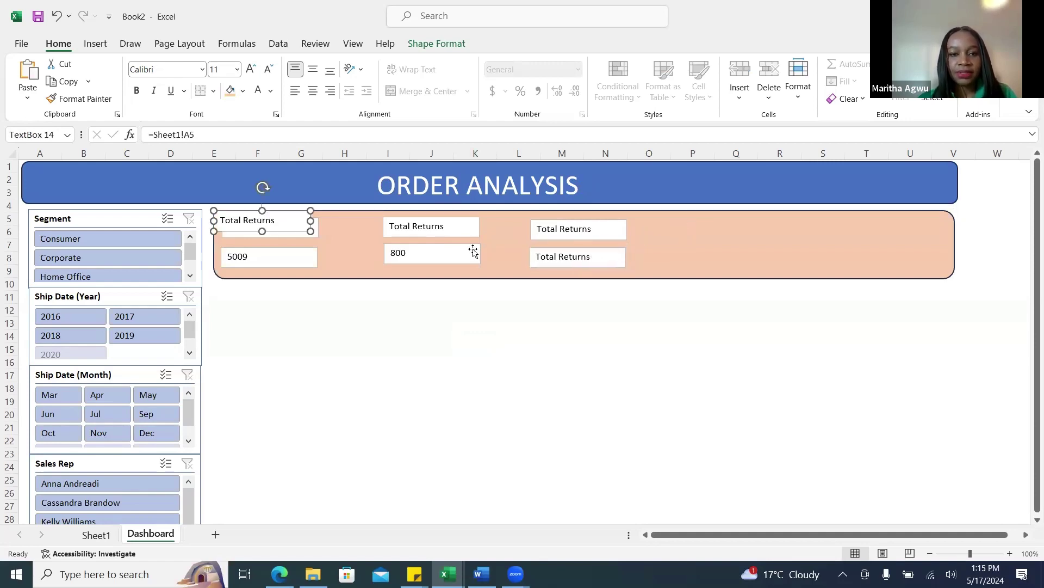
{"action": "left_click_drag", "start_coordinate": [276, 225], "coordinate": [731, 251]}
{"action": "key", "text": "ctrl+d"}
- Duplicate the fourth pair's upper label twice and stack the copies as a fifth pair near the orange rectangle's right end
{"action": "left_click", "coordinate": [740, 229]}
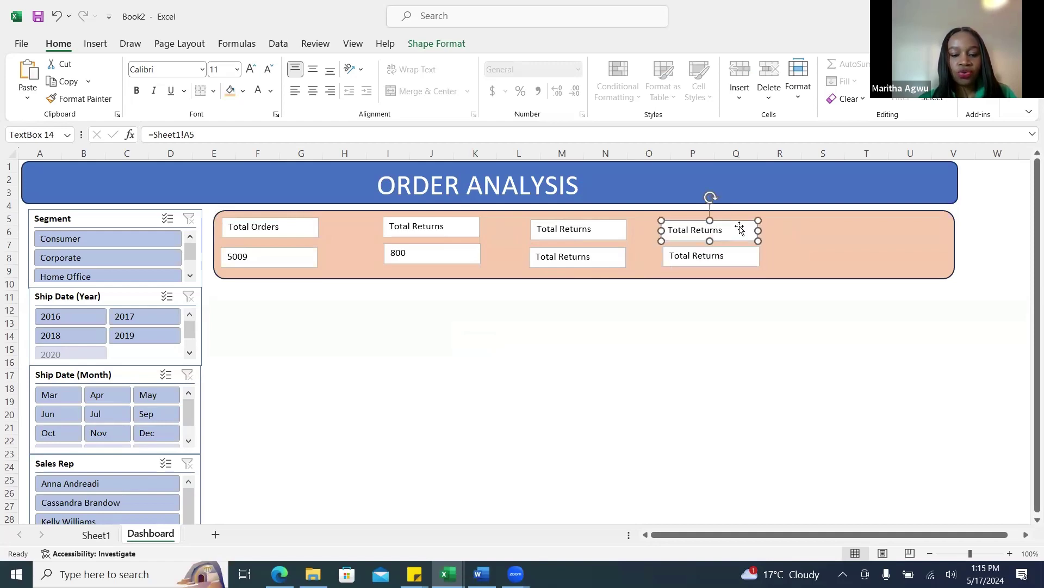
{"action": "key", "text": "ctrl+d"}
{"action": "left_click_drag", "start_coordinate": [755, 235], "coordinate": [891, 254]}
{"action": "key", "text": "ctrl+d"}
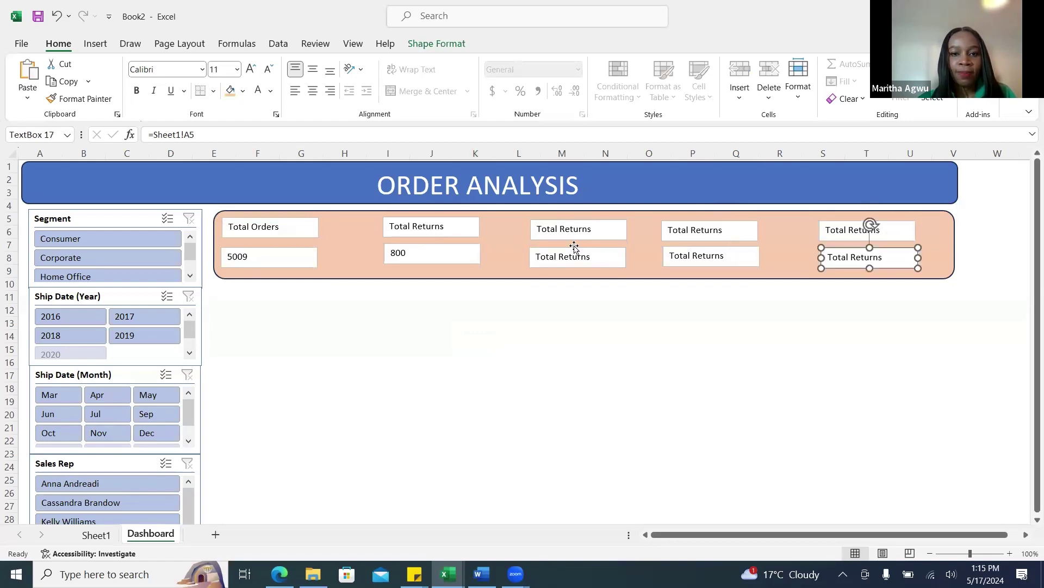
- Link the heading text box of the dashboard's third metric to the average shipping days heading with =Sheet1!A9
{"action": "left_click", "coordinate": [96, 535]}
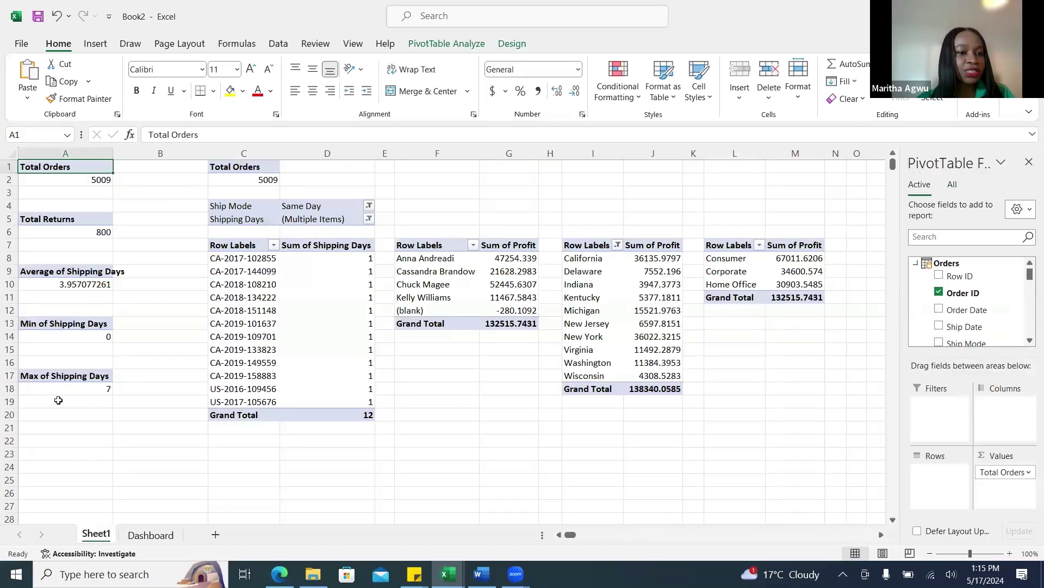
{"action": "left_click", "coordinate": [151, 535]}
{"action": "left_click", "coordinate": [599, 230]}
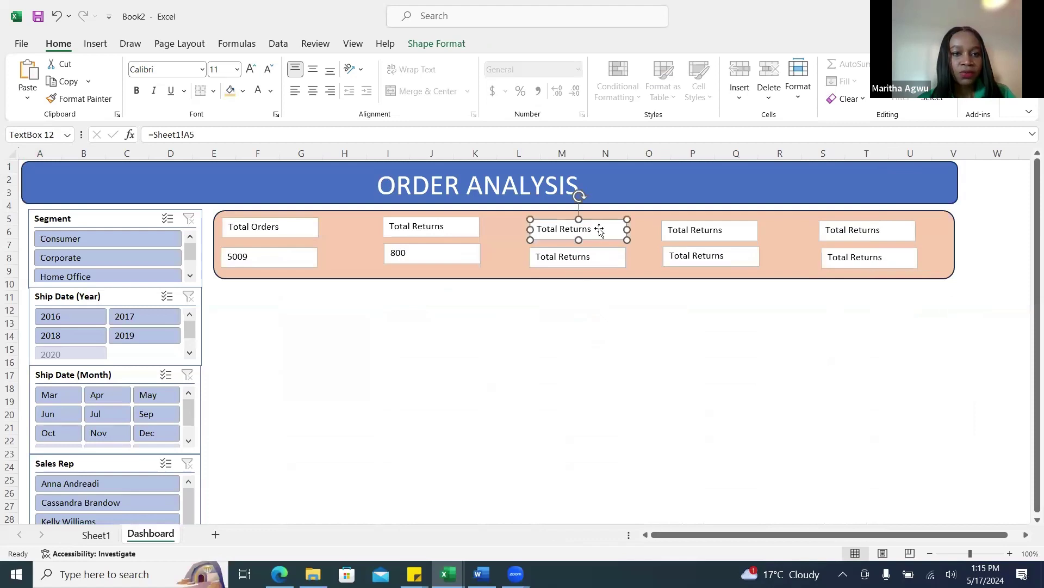
{"action": "left_click", "coordinate": [203, 137]}
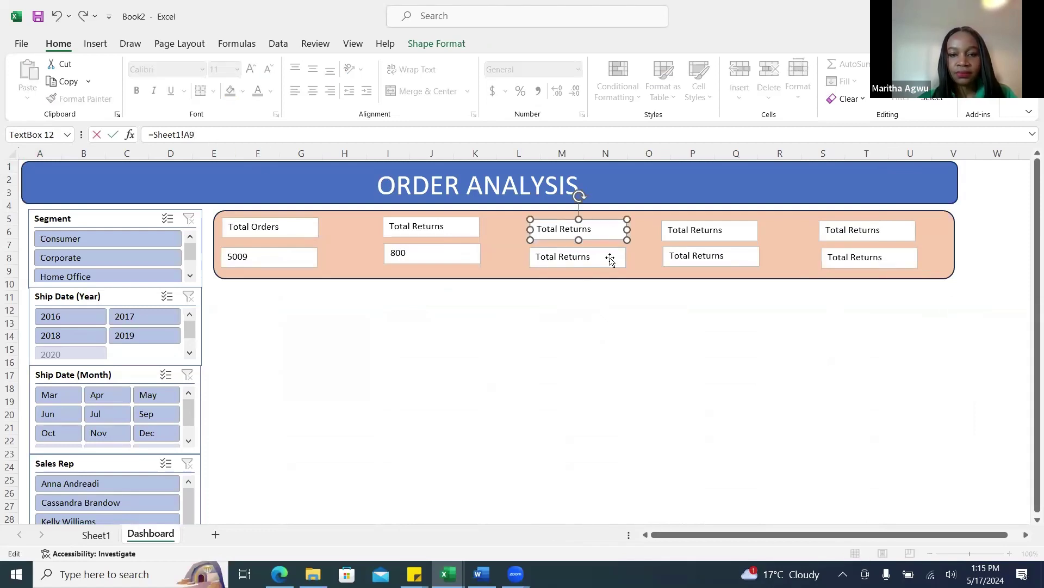
{"action": "key", "text": "Return"}
- Link the value text box beneath the average shipping heading to =Sheet1!A10
{"action": "left_click", "coordinate": [588, 261]}
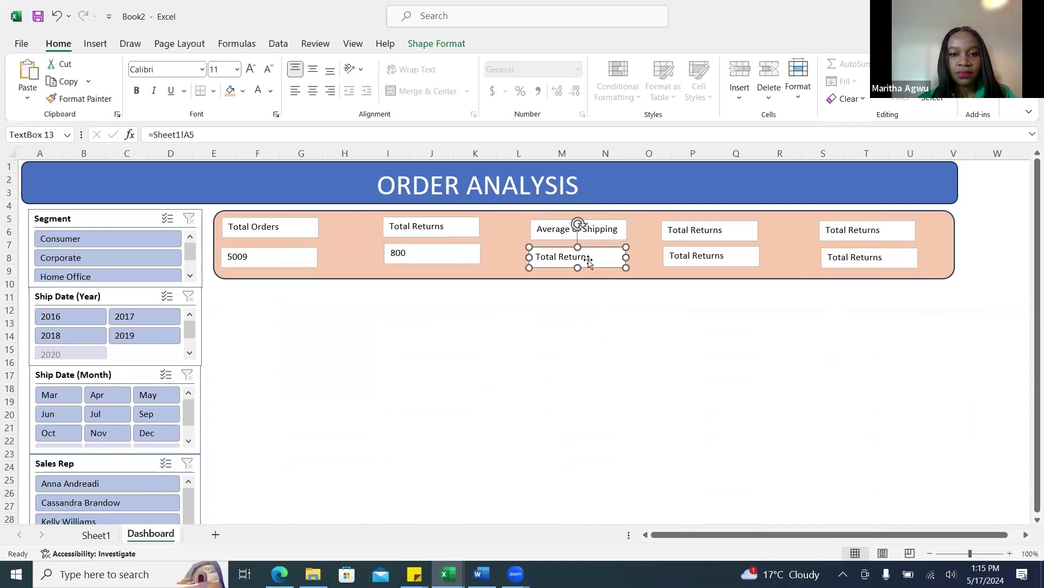
{"action": "left_click", "coordinate": [199, 140]}
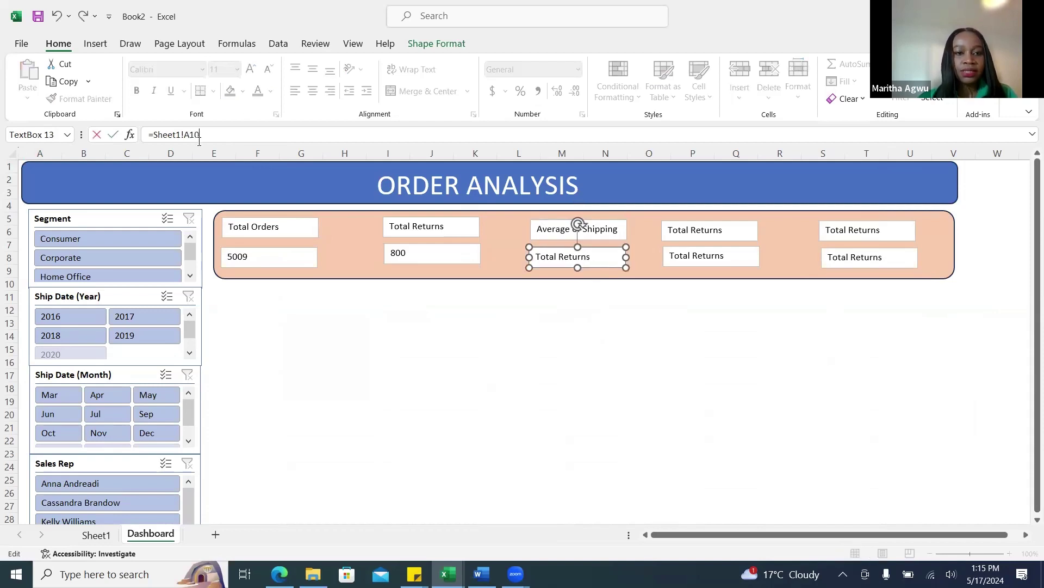
{"action": "type", "text": "10"}
{"action": "key", "text": "Return"}
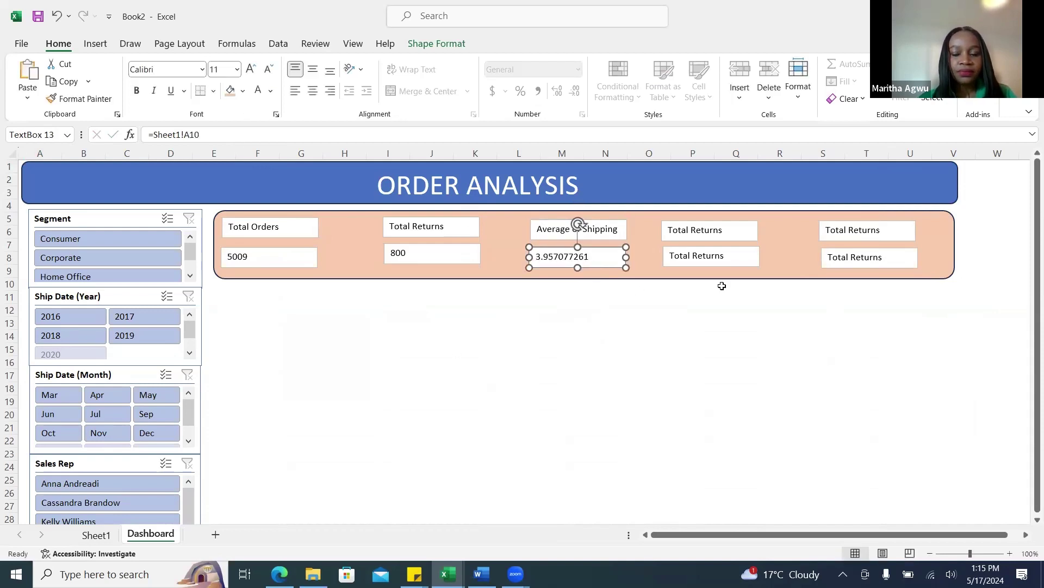
- Link the heading text box of the dashboard's fourth metric to the minimum shipping days heading with =Sheet1!A13
{"action": "left_click", "coordinate": [96, 535]}
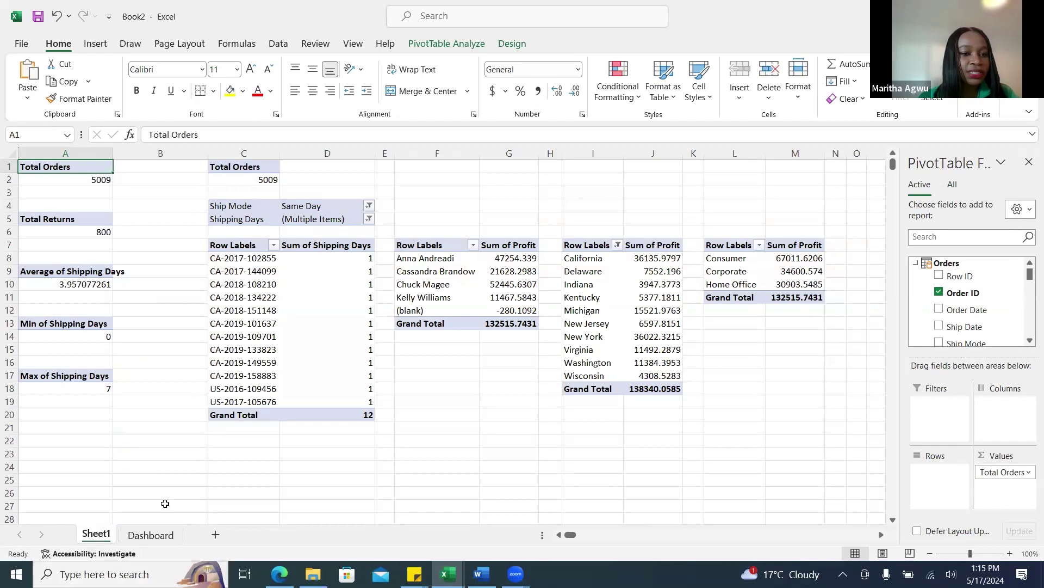
{"action": "left_click", "coordinate": [151, 534]}
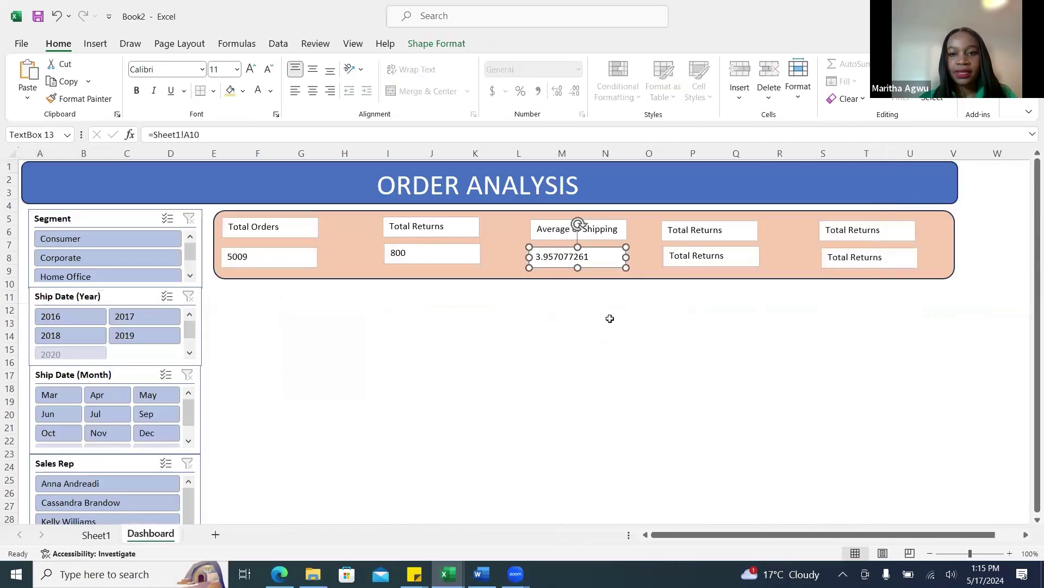
{"action": "left_click", "coordinate": [729, 229]}
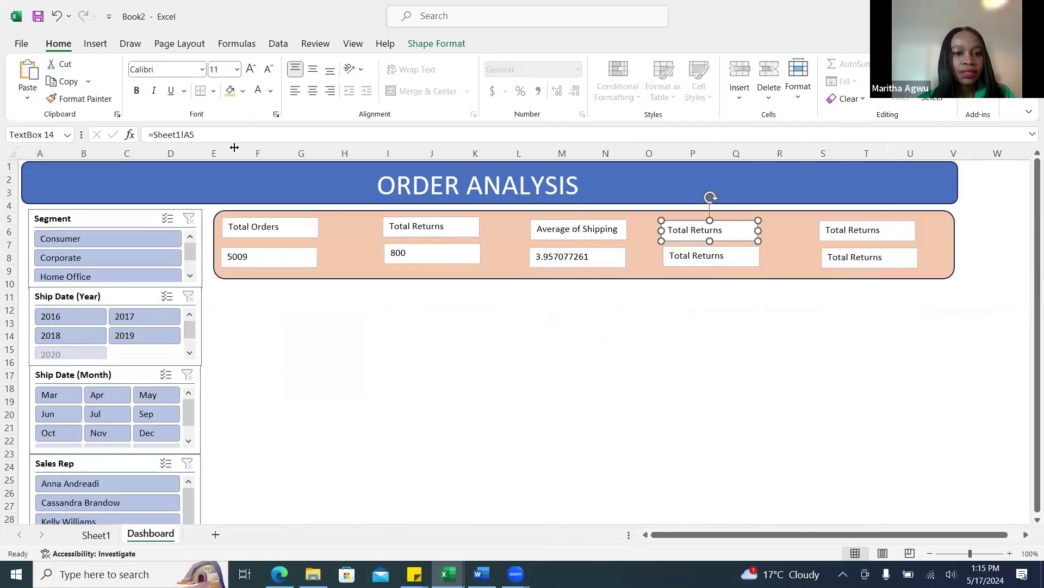
{"action": "left_click", "coordinate": [202, 136]}
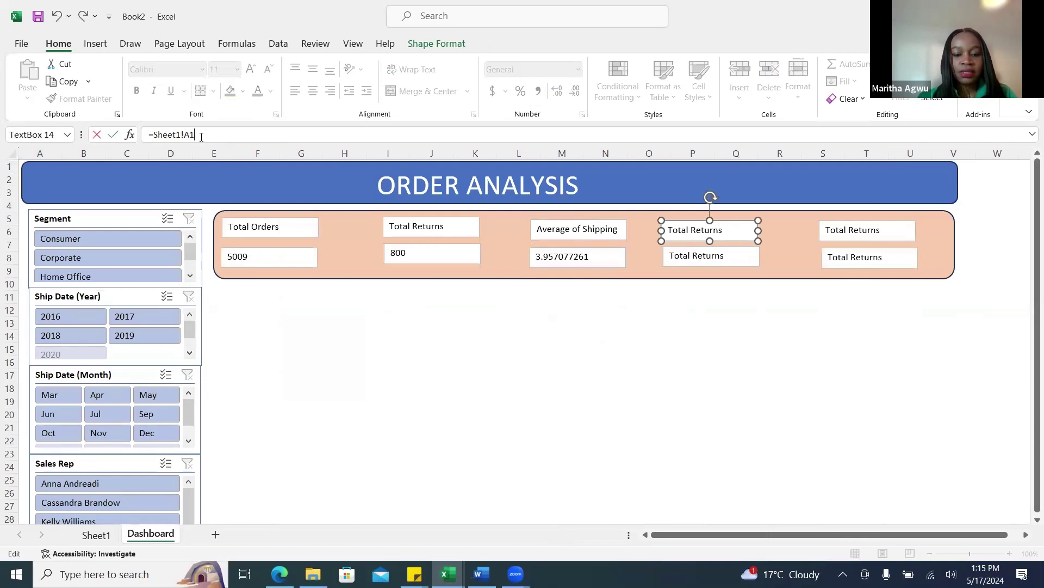
{"action": "key", "text": "Return"}
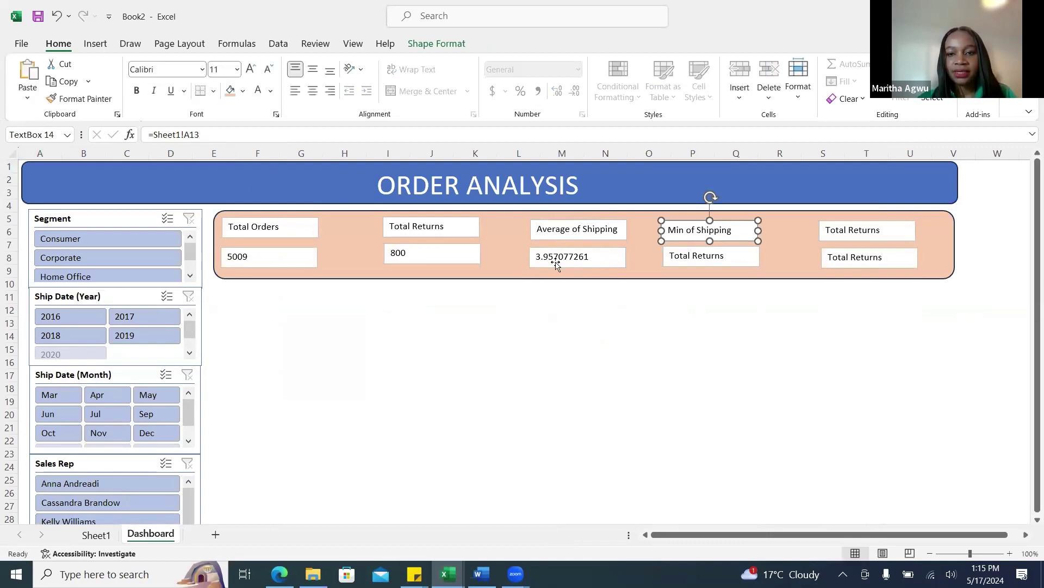
- Link the value text box beneath the minimum shipping heading to =Sheet1!A14
{"action": "left_click", "coordinate": [690, 260]}
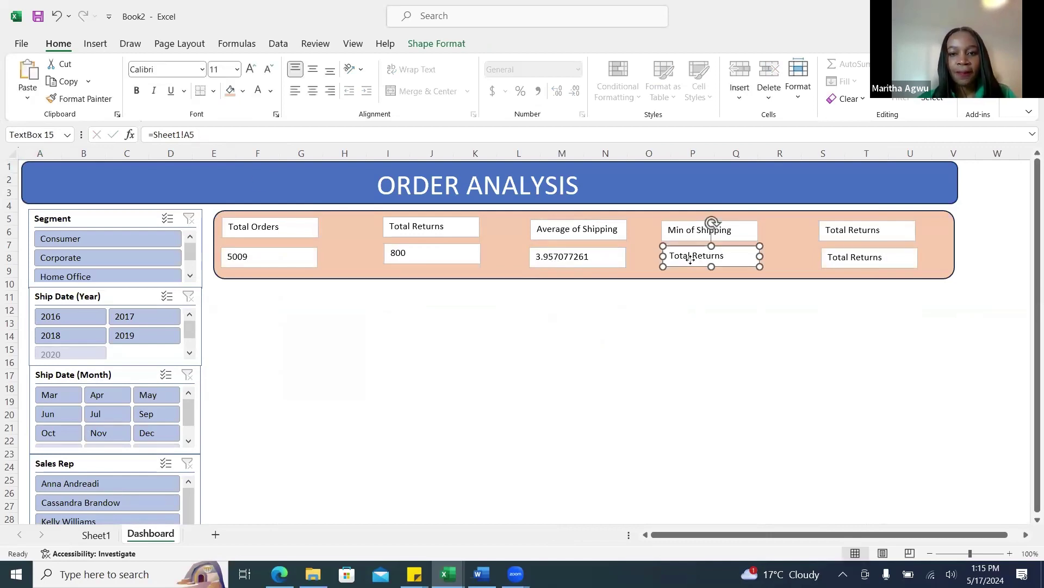
{"action": "left_click", "coordinate": [204, 135]}
{"action": "key", "text": "BackSpace"}
{"action": "type", "text": "14"}
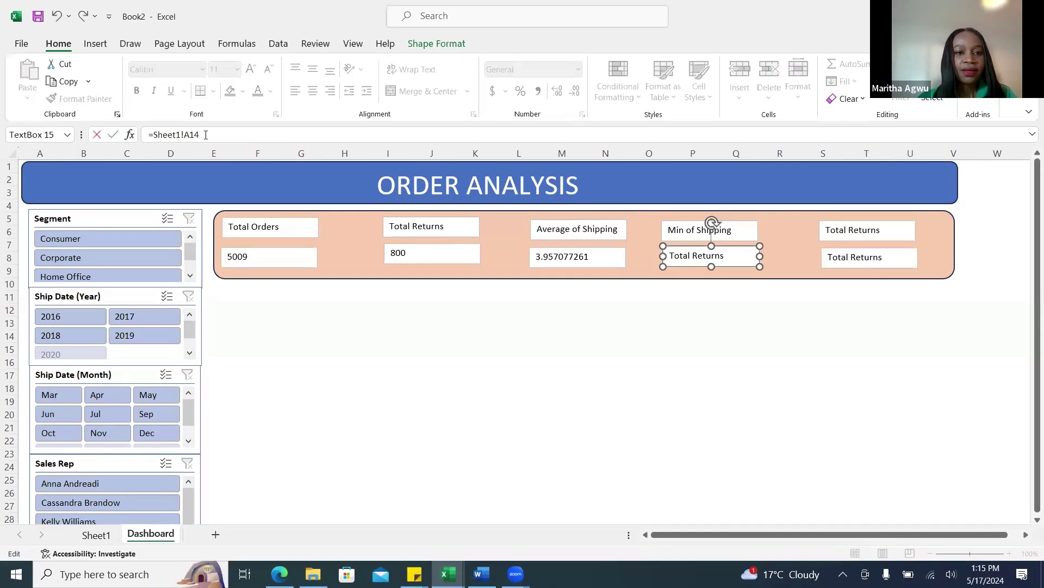
{"action": "key", "text": "Return"}
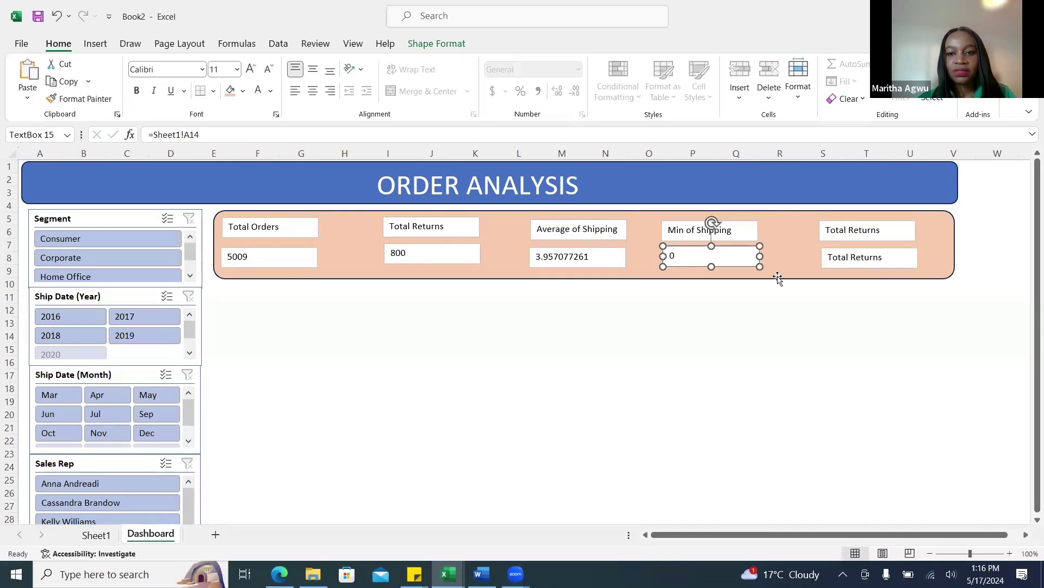
- Link the heading text box of the dashboard's fifth metric to the maximum shipping days heading with =Sheet1!A17
{"action": "left_click", "coordinate": [871, 238]}
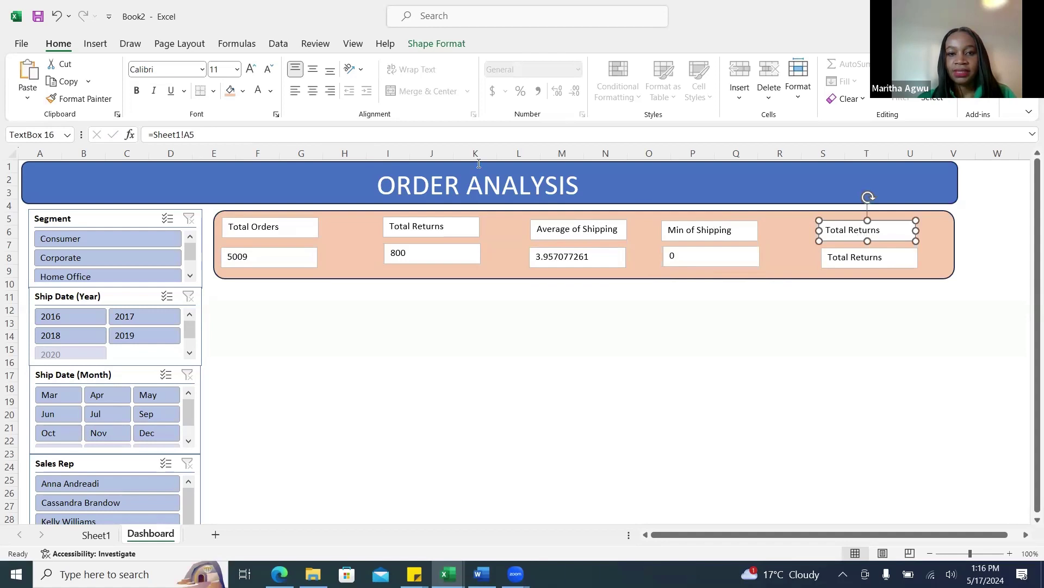
{"action": "left_click", "coordinate": [205, 130]}
{"action": "key", "text": "BackSpace"}
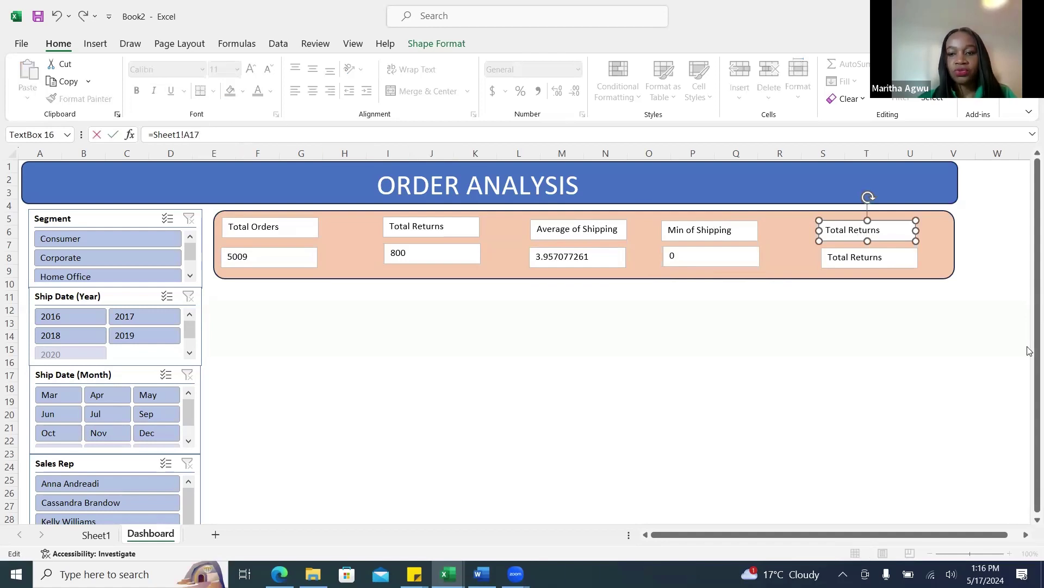
{"action": "key", "text": "Return"}
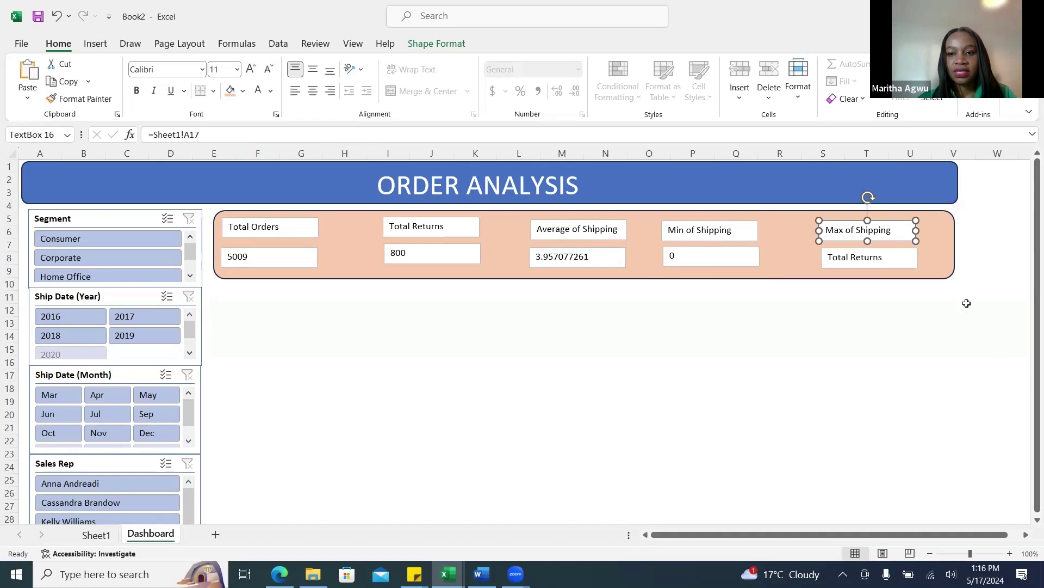
- Link the value text box beneath the maximum shipping heading to =Sheet1!A18 and deselect it
{"action": "left_click", "coordinate": [857, 259]}
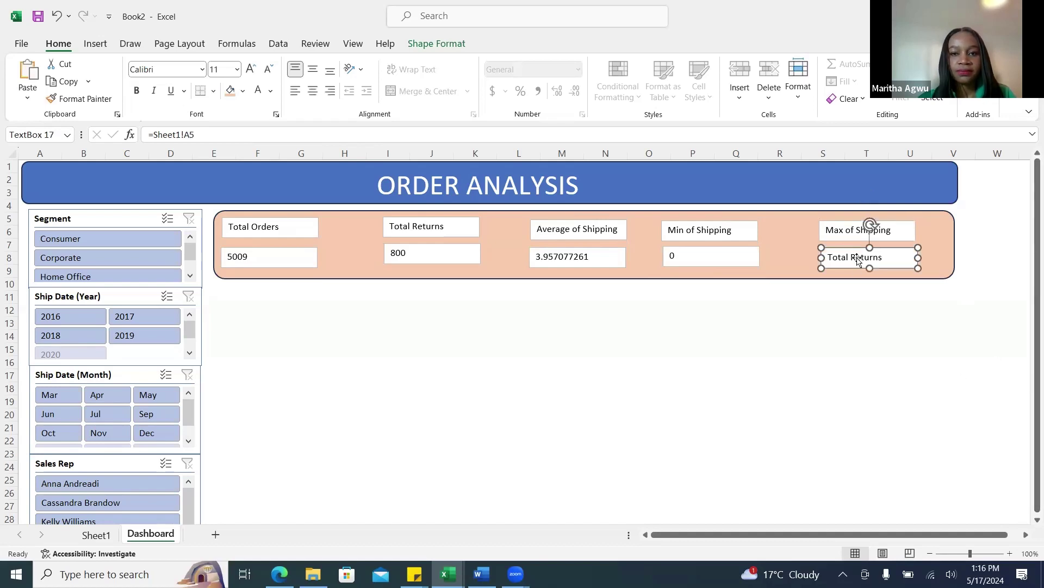
{"action": "left_click", "coordinate": [218, 133]}
{"action": "key", "text": "BackSpace"}
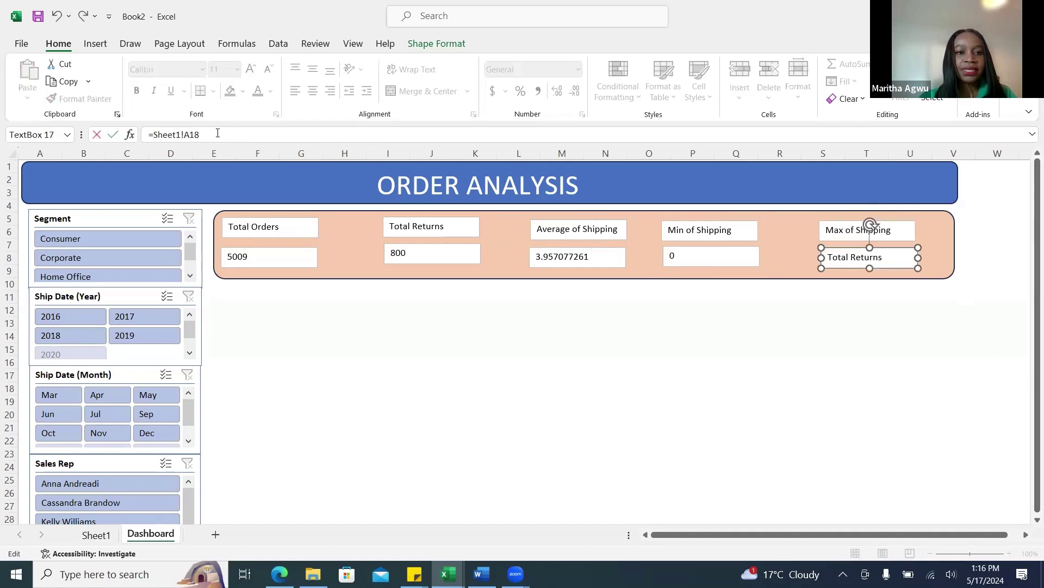
{"action": "type", "text": "18"}
{"action": "key", "text": "Return"}
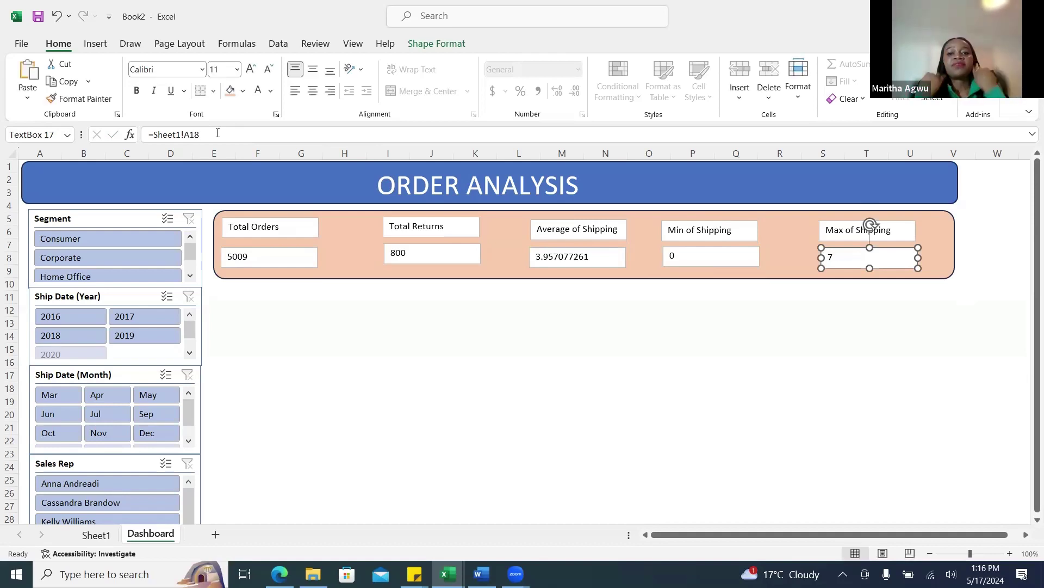
{"action": "left_click", "coordinate": [493, 366]}
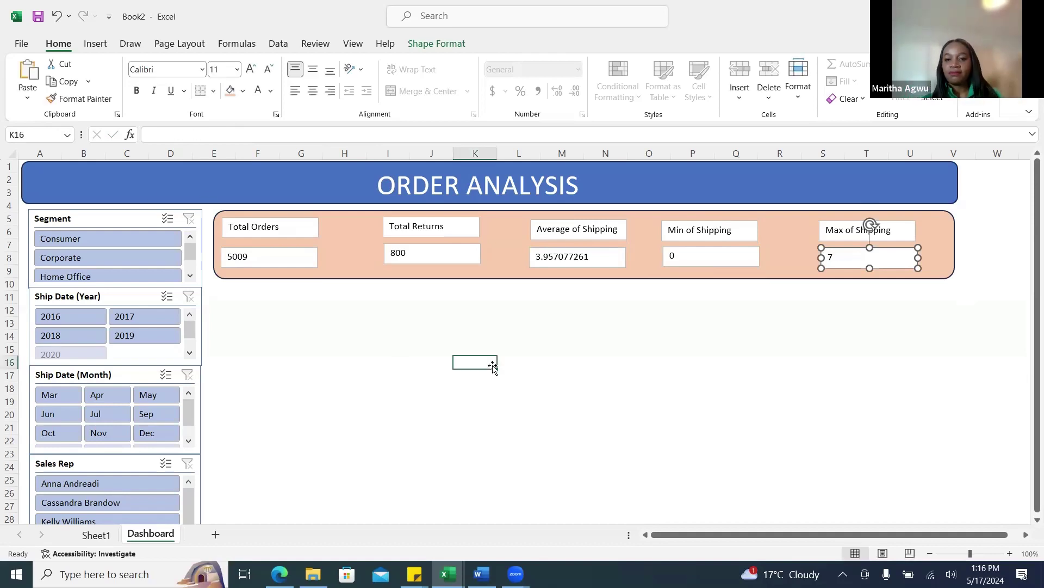
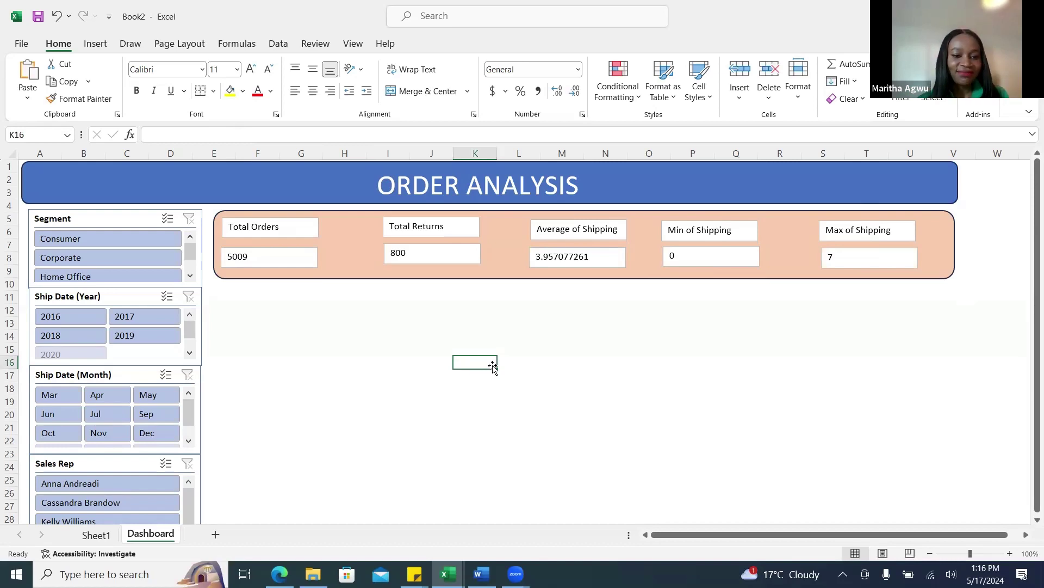
- Examine the reference dashboard in the Excel Training- Order Analysis workbook and return to Sheet1 of Book2
{"action": "left_click", "coordinate": [96, 535]}
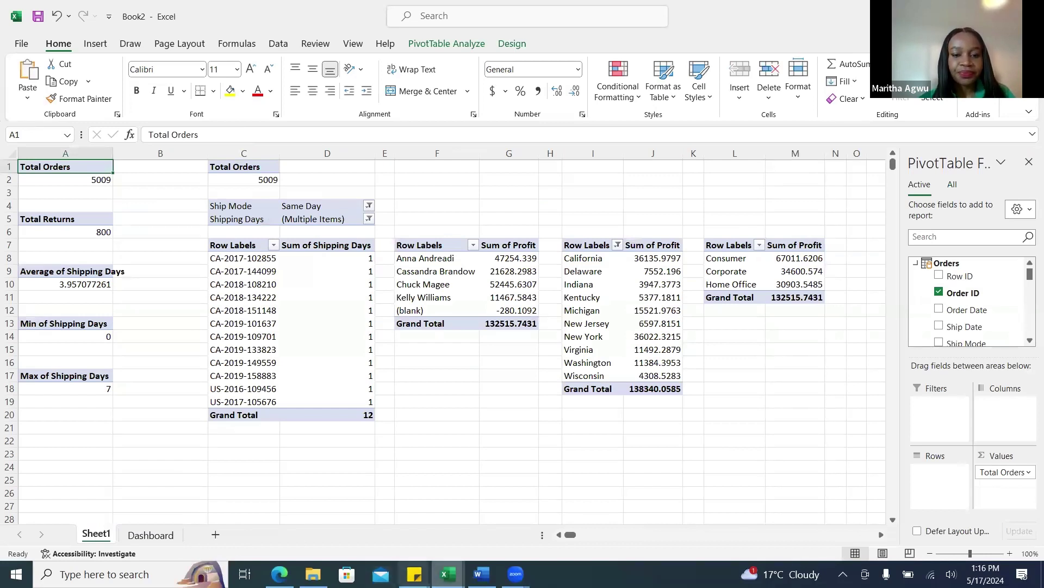
{"action": "left_click", "coordinate": [448, 573]}
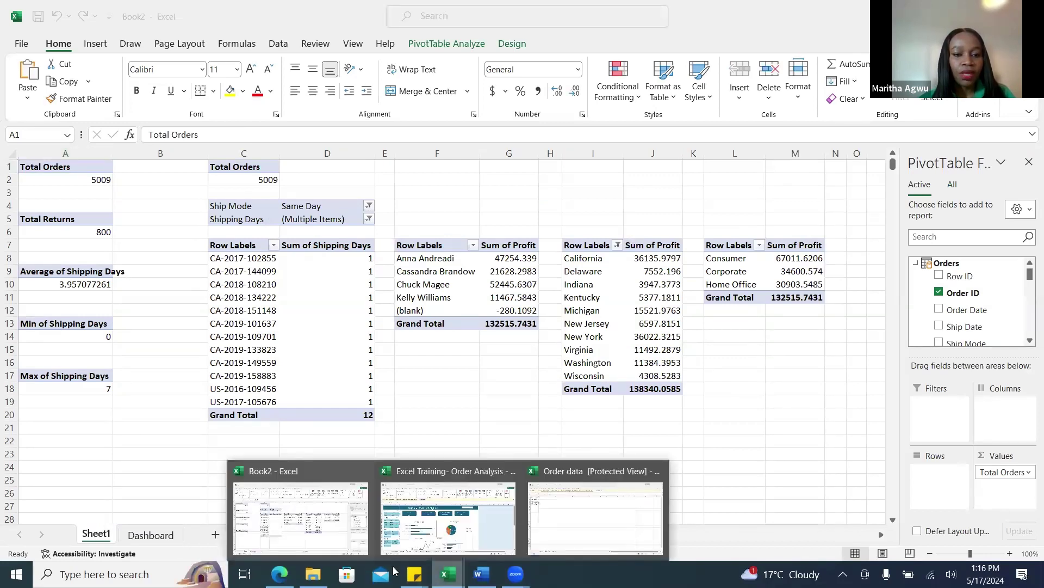
{"action": "left_click", "coordinate": [439, 528]}
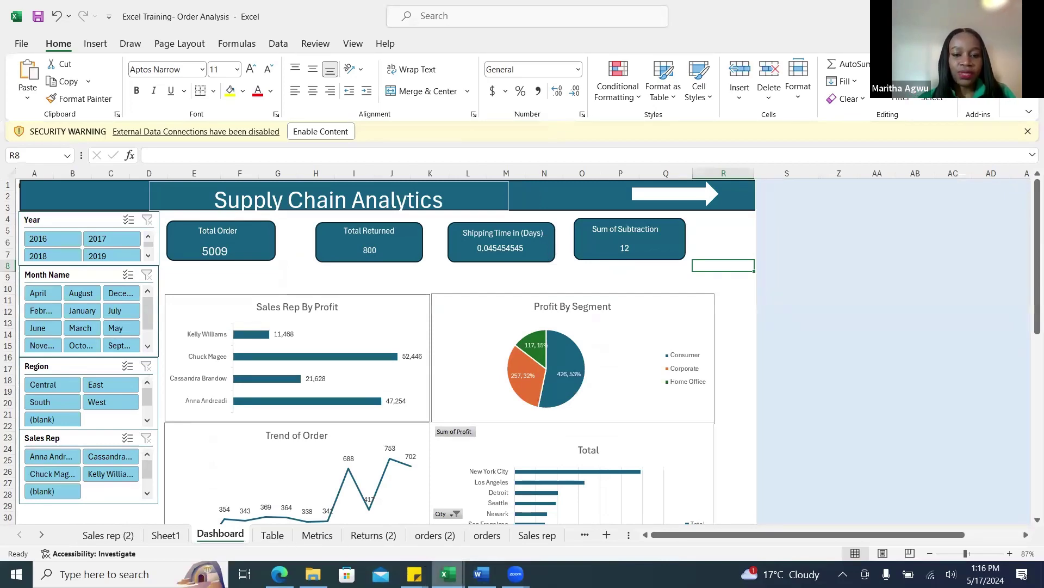
{"action": "left_click", "coordinate": [448, 574]}
{"action": "left_click", "coordinate": [314, 524]}
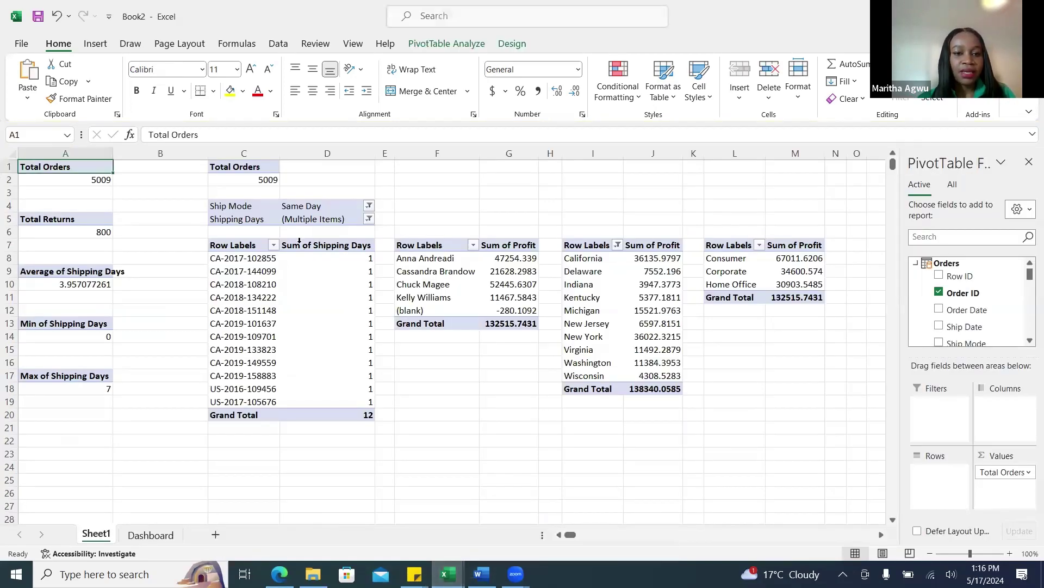
- Insert a Clustered Bar PivotChart from the pivot table of profit by sales rep on Sheet1
{"action": "left_click", "coordinate": [238, 245]}
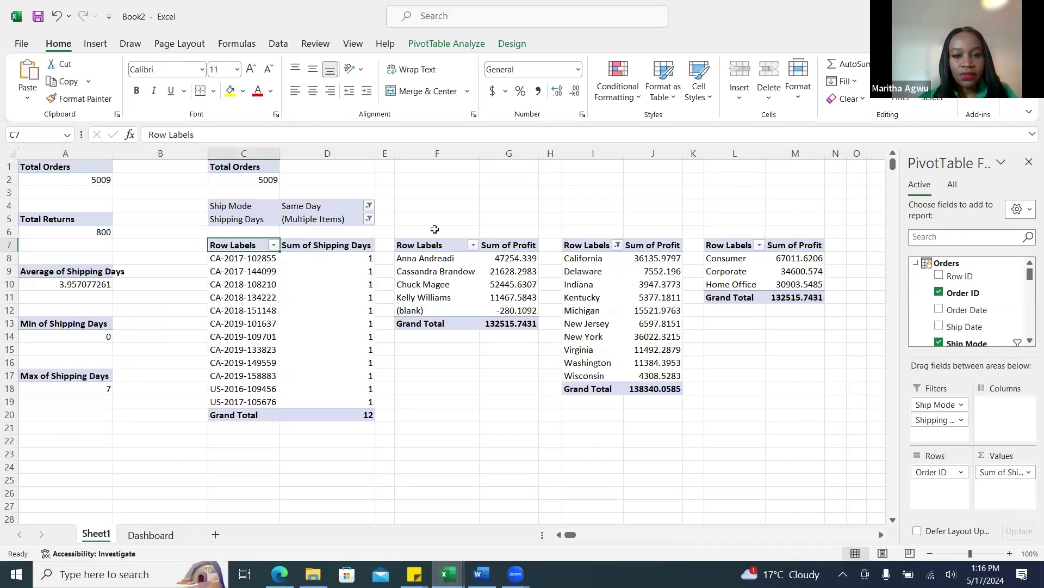
{"action": "left_click", "coordinate": [430, 249]}
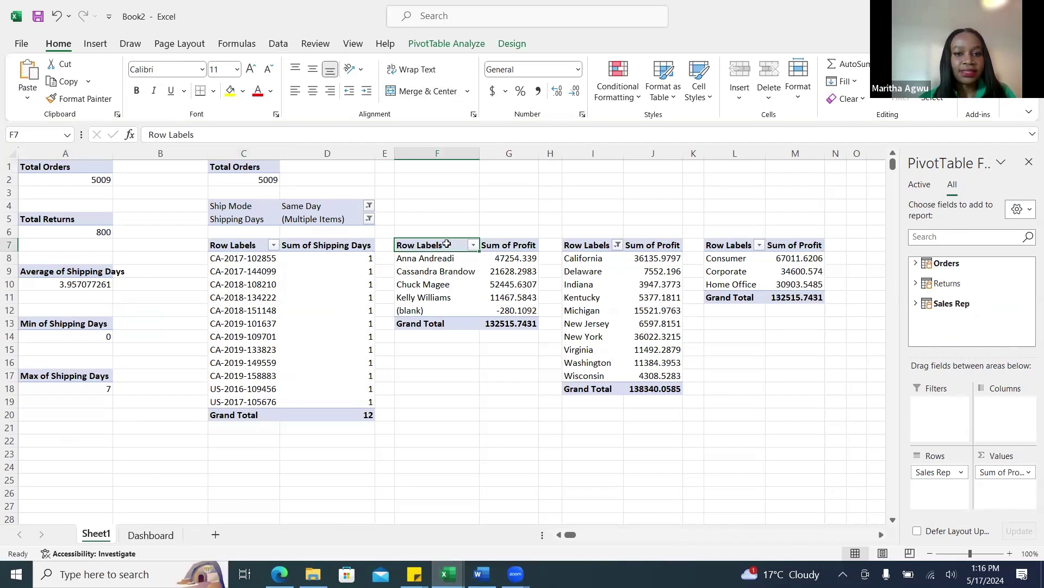
{"action": "left_click_drag", "start_coordinate": [447, 244], "coordinate": [532, 310]}
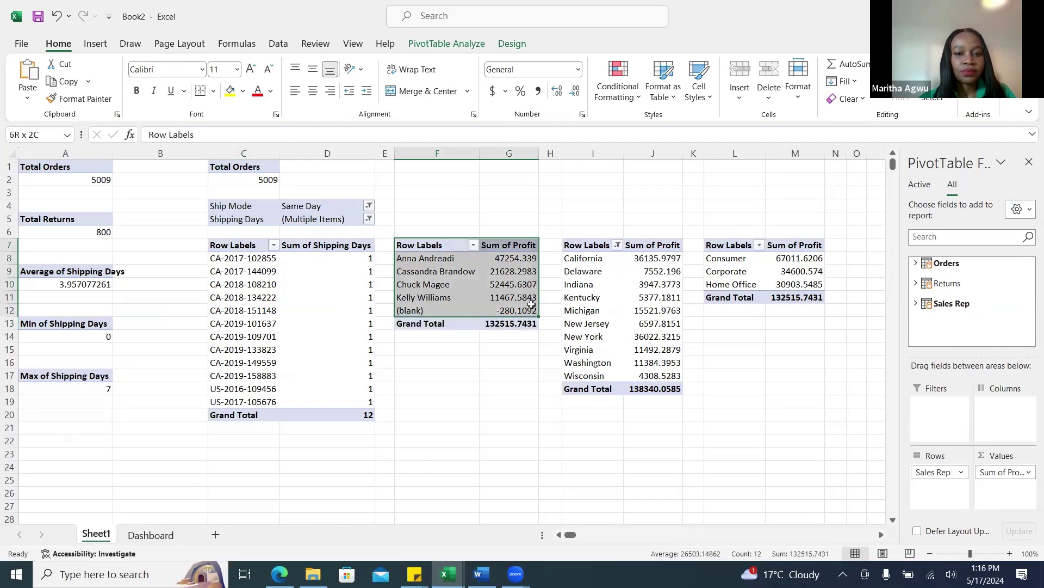
{"action": "left_click", "coordinate": [97, 44]}
{"action": "left_click", "coordinate": [361, 91]}
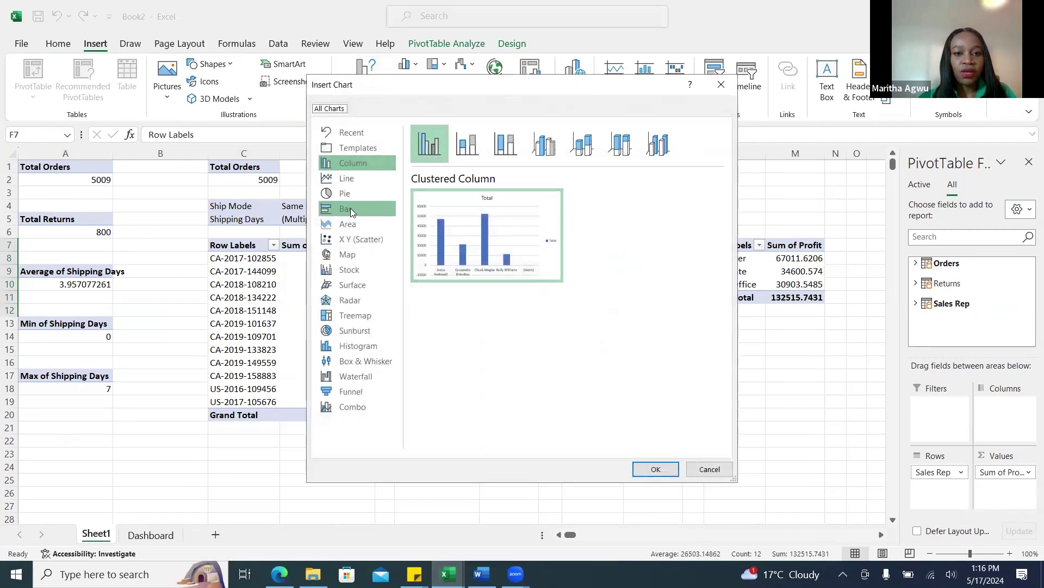
{"action": "left_click", "coordinate": [357, 212]}
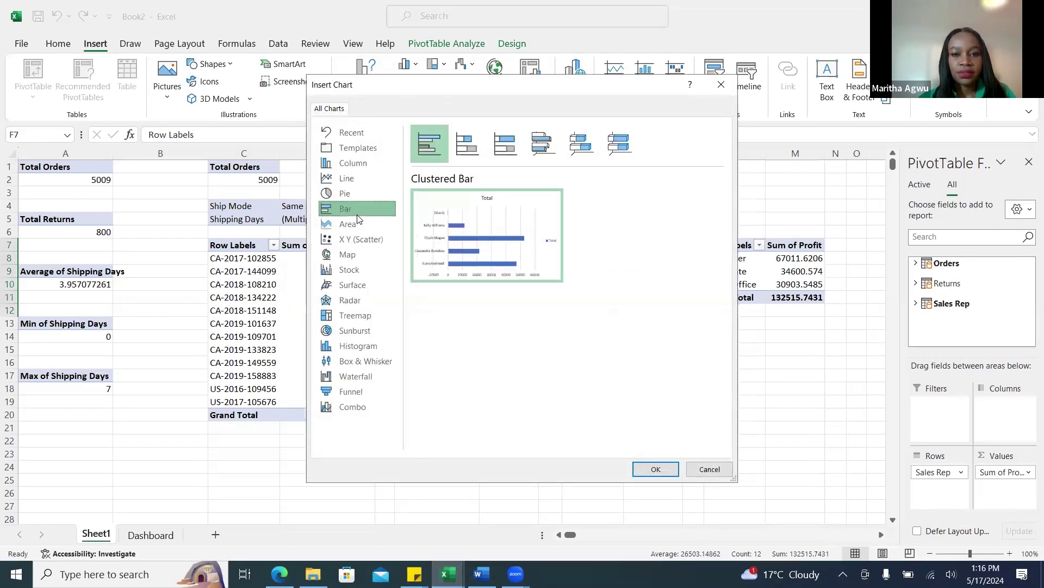
{"action": "mouse_move", "coordinate": [496, 269]}
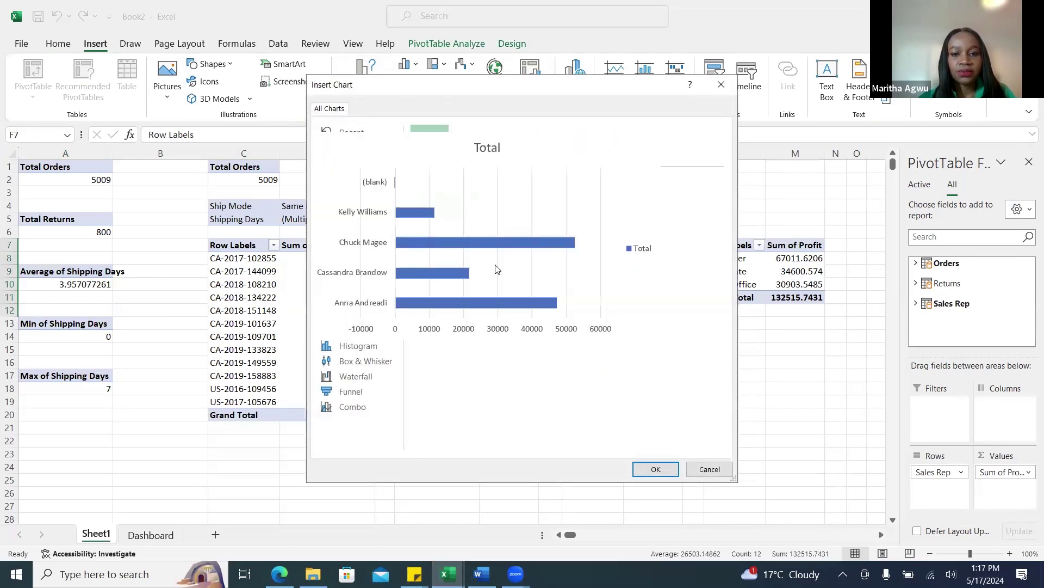
{"action": "mouse_move", "coordinate": [490, 249]}
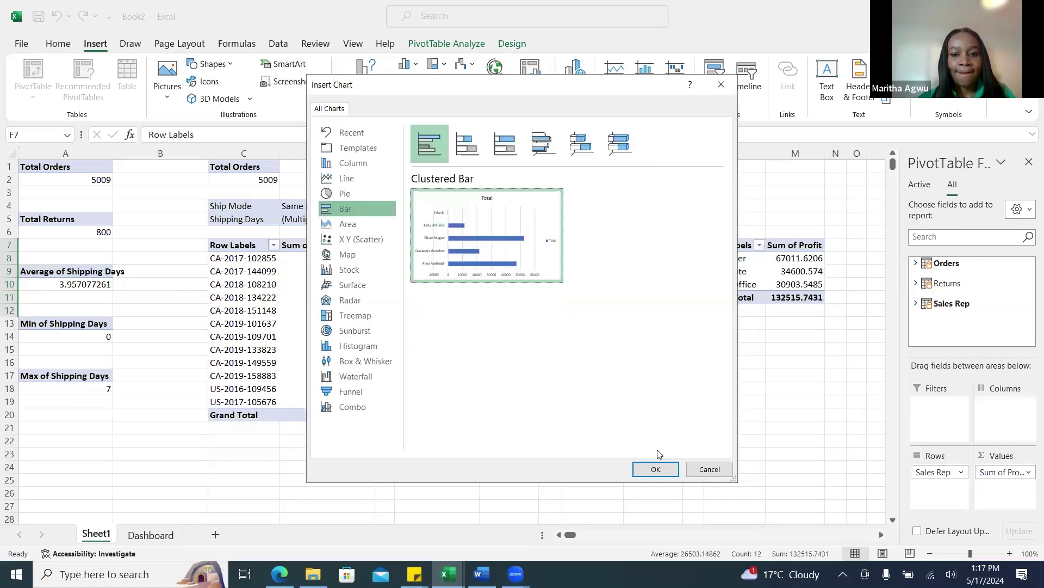
{"action": "left_click", "coordinate": [656, 466]}
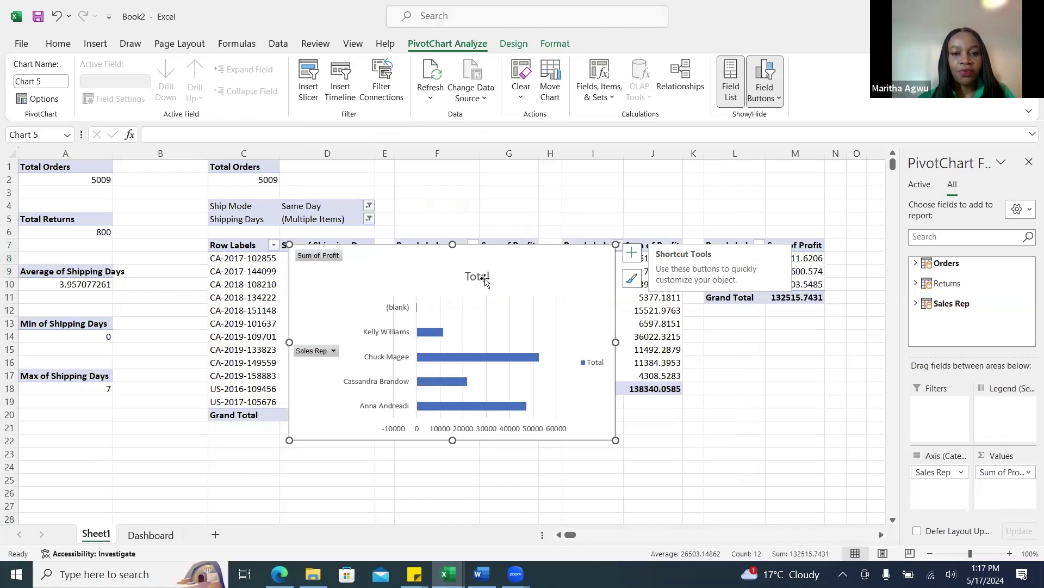
- Title the bar PivotChart "Sales Rep By Profit" and move it down below the sales rep profit pivot table
{"action": "double_click", "coordinate": [486, 279]}
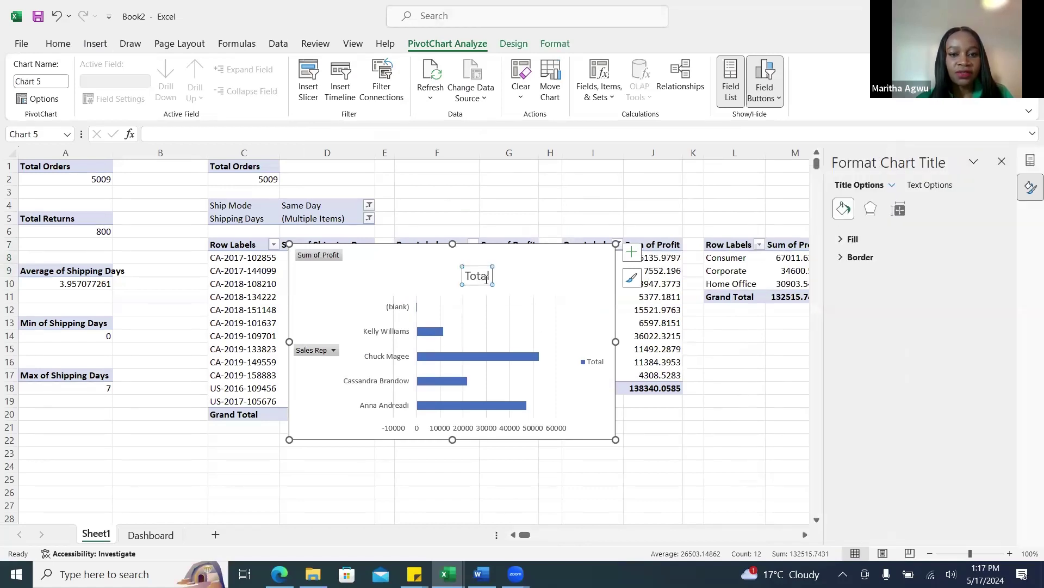
{"action": "double_click", "coordinate": [487, 279]}
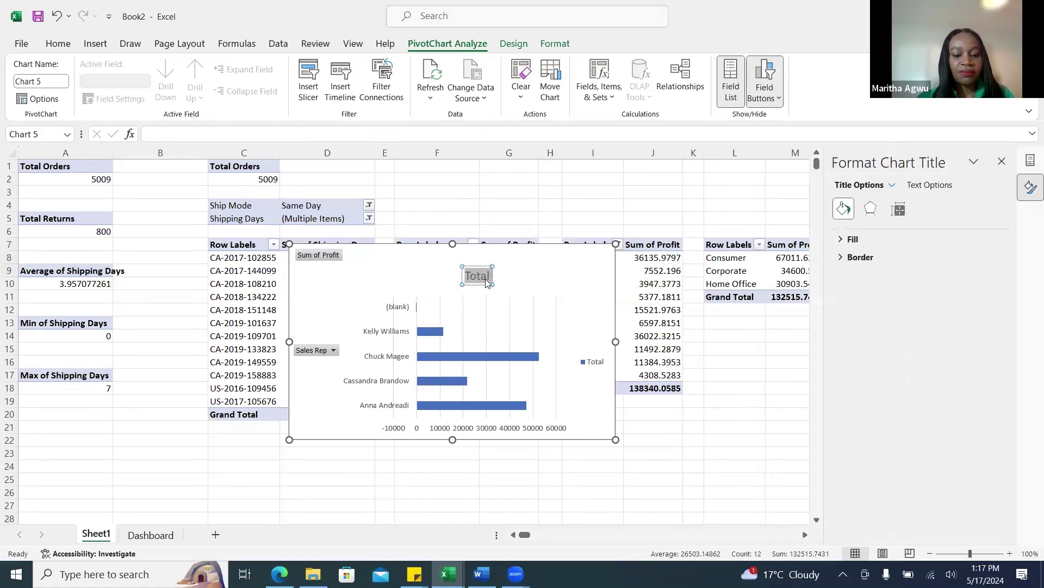
{"action": "type", "text": "Sales"}
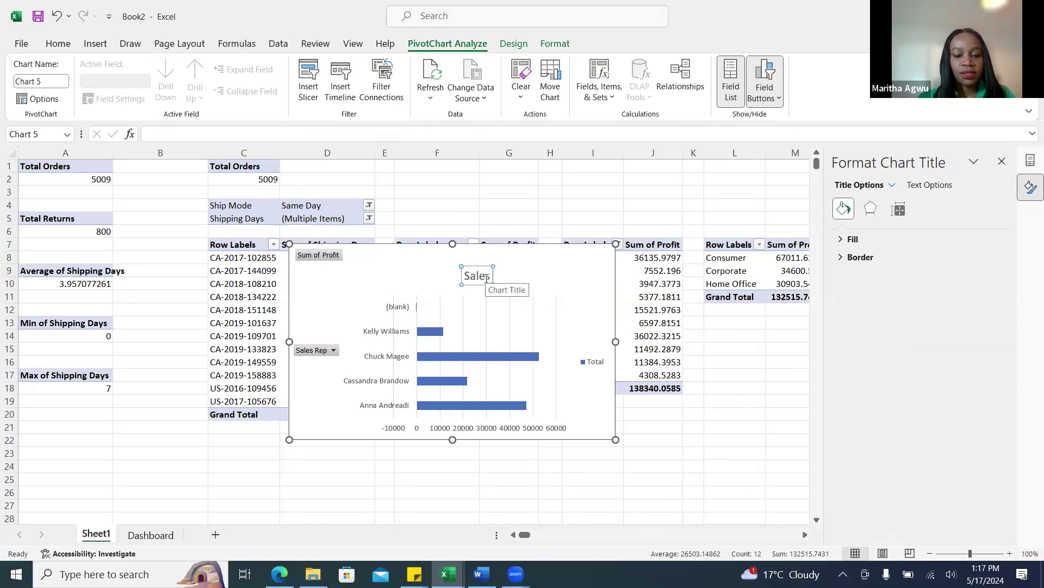
{"action": "type", "text": " Rep By"}
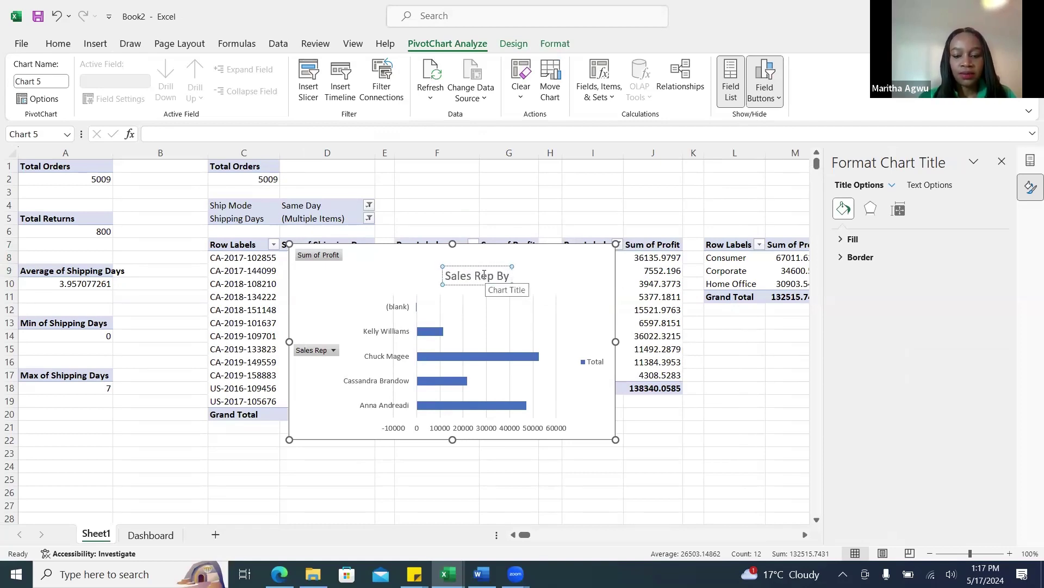
{"action": "type", "text": " Profit"}
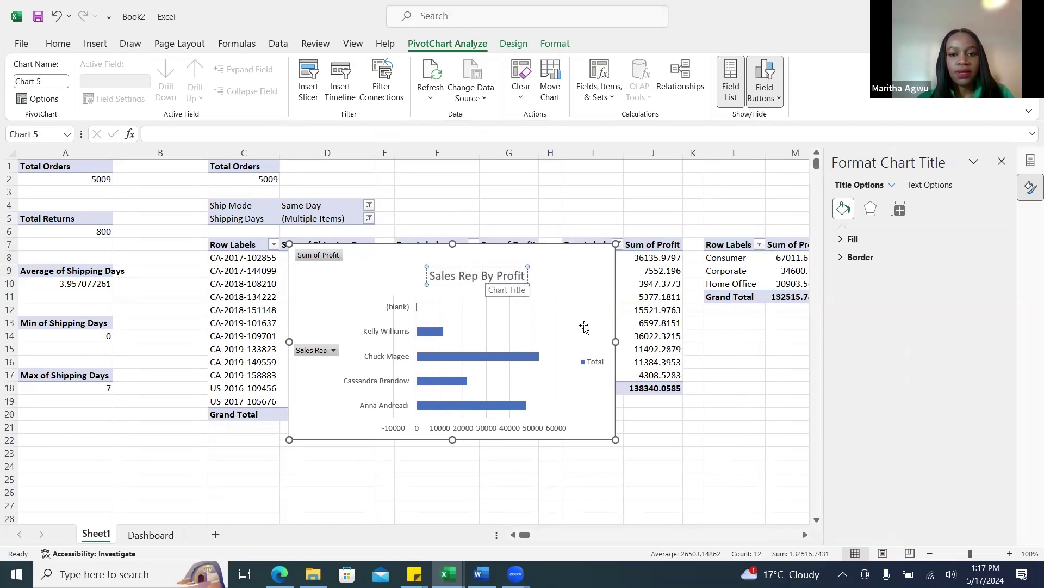
{"action": "left_click_drag", "start_coordinate": [541, 272], "coordinate": [349, 362]}
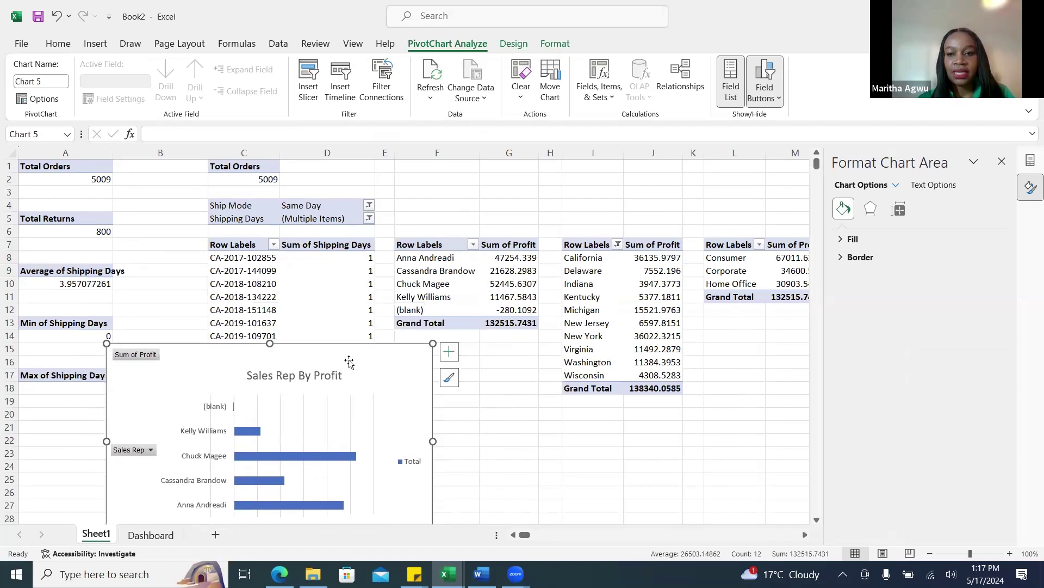
{"action": "left_click", "coordinate": [736, 246]}
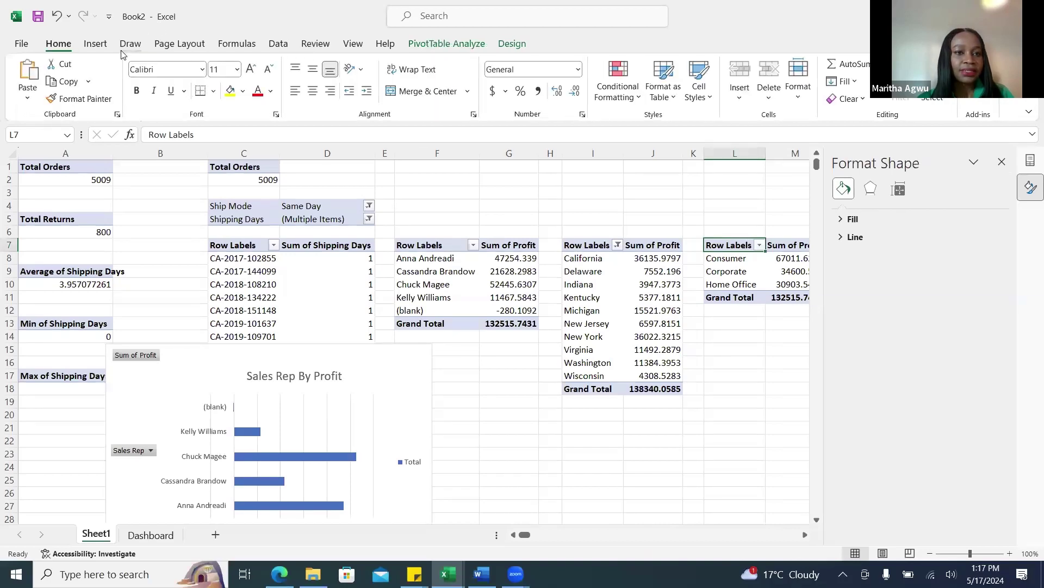
{"action": "left_click", "coordinate": [96, 44]}
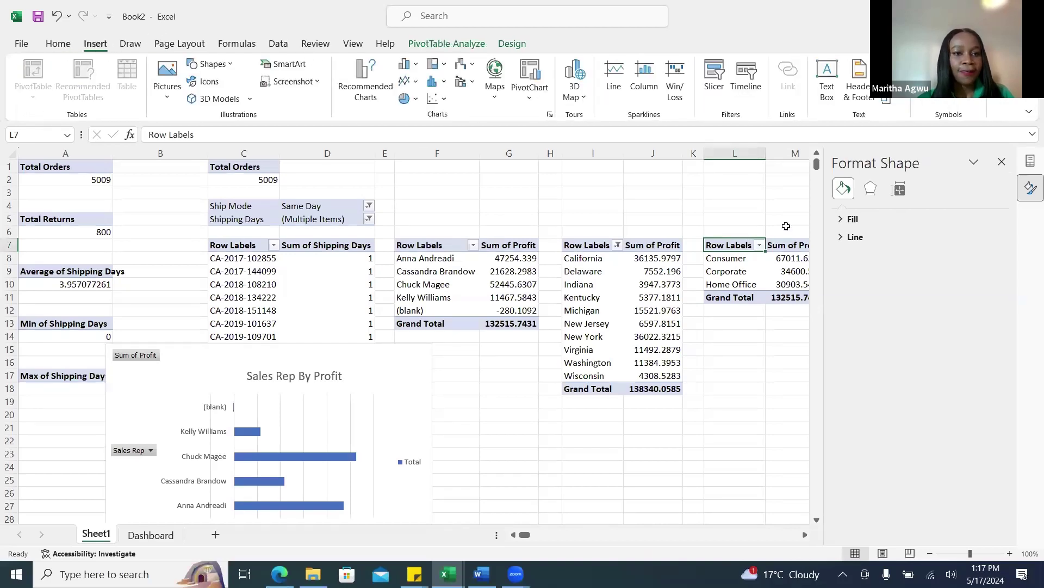
{"action": "left_click_drag", "start_coordinate": [745, 364], "coordinate": [702, 281]}
{"action": "left_click", "coordinate": [736, 285]}
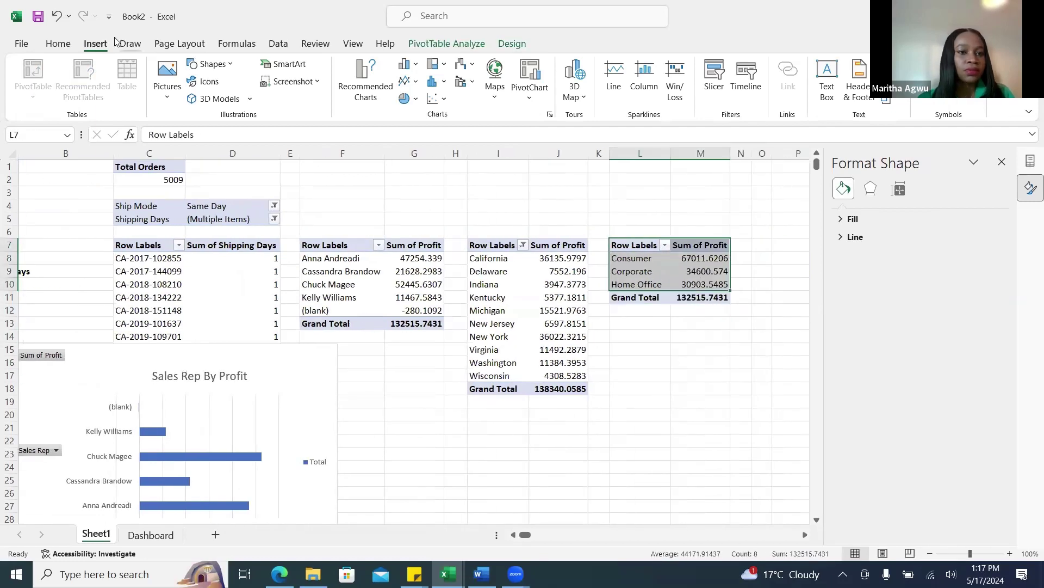
{"action": "left_click", "coordinate": [690, 352]}
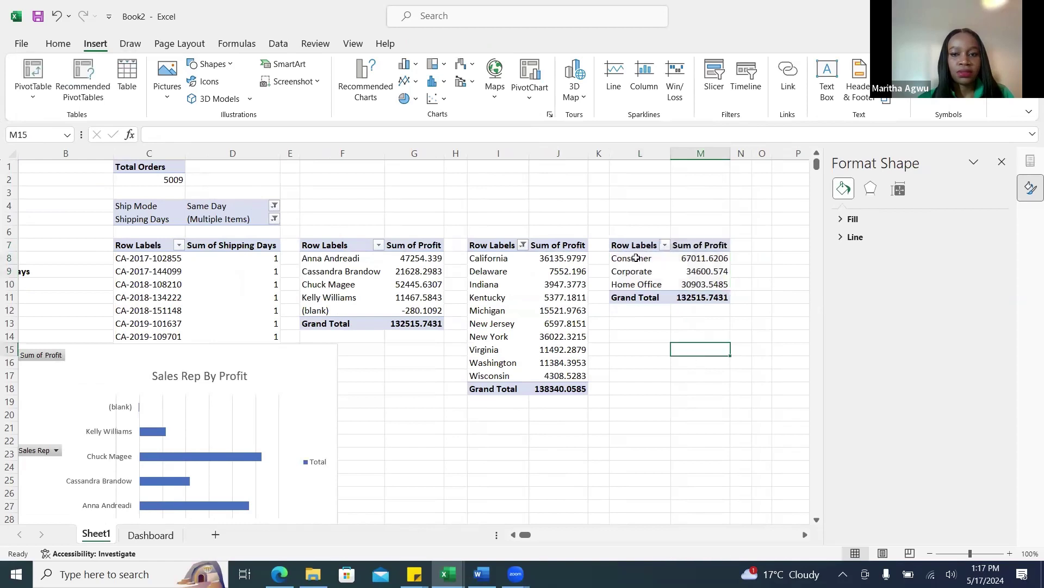
- Insert a Pie PivotChart from the pivot table of profit by segment on Sheet1
{"action": "left_click", "coordinate": [634, 247]}
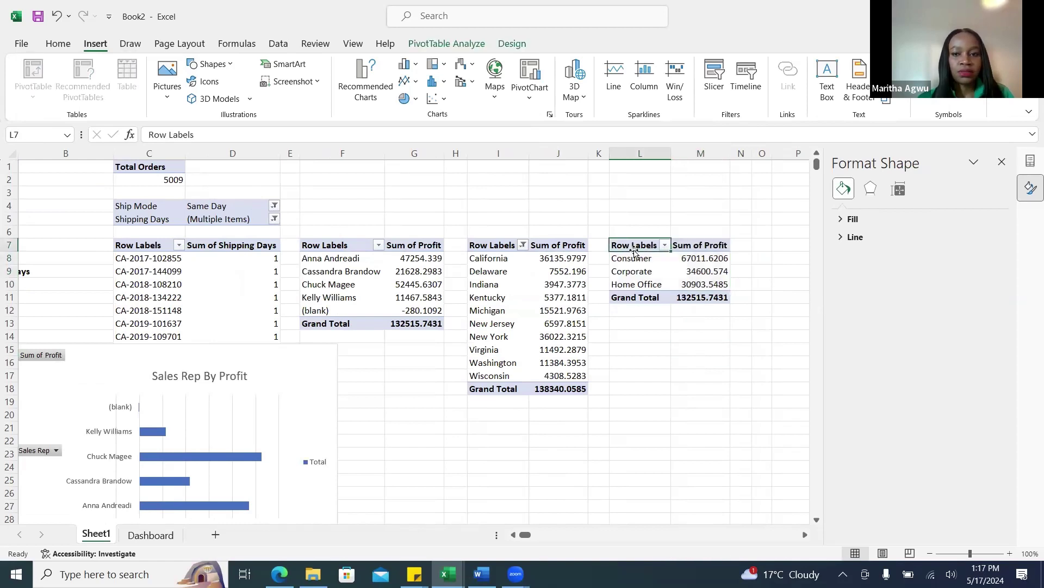
{"action": "left_click", "coordinate": [632, 257]}
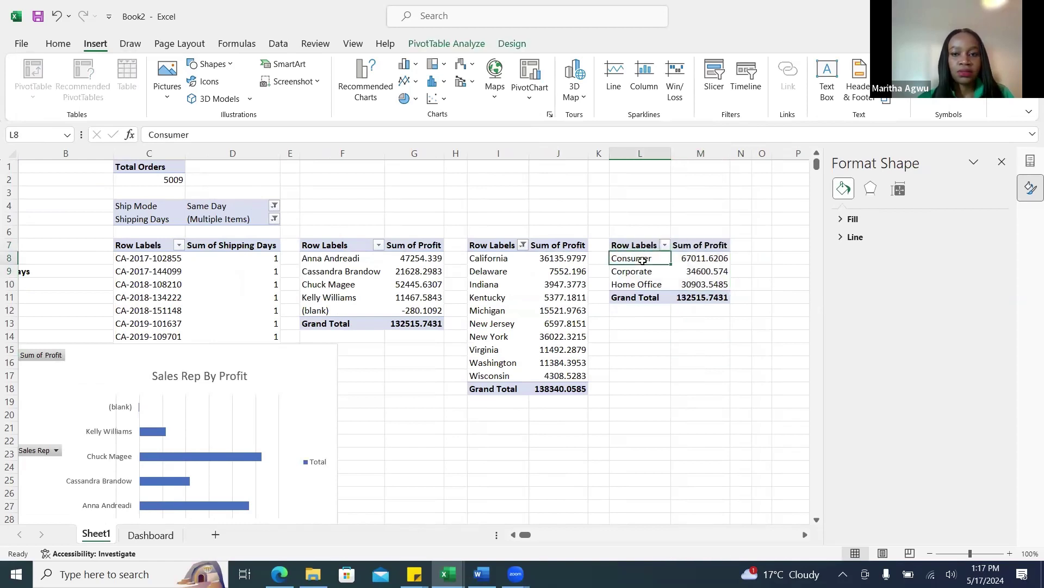
{"action": "left_click", "coordinate": [683, 281], "text": "shift"}
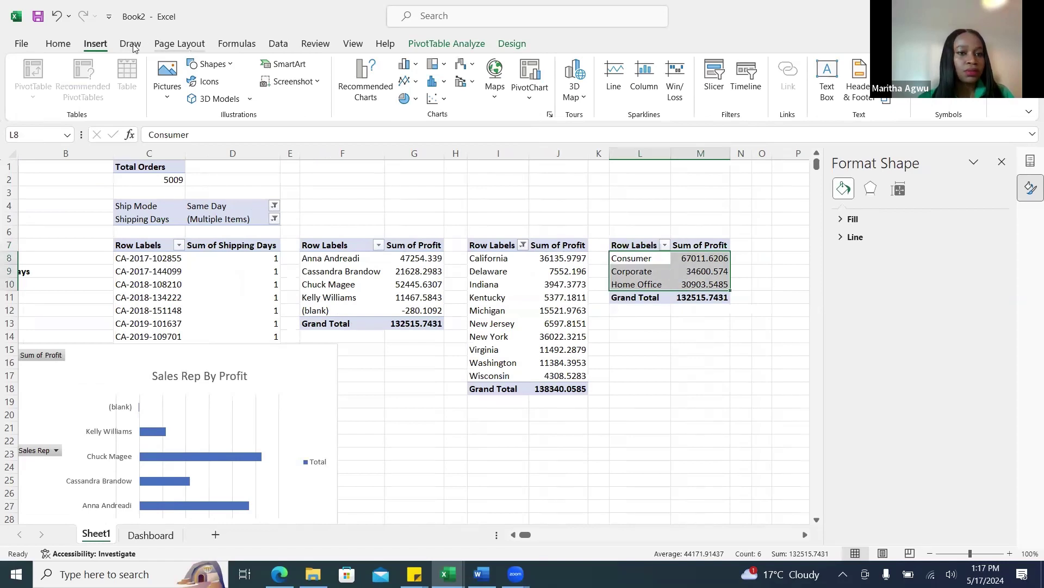
{"action": "left_click", "coordinate": [57, 44]}
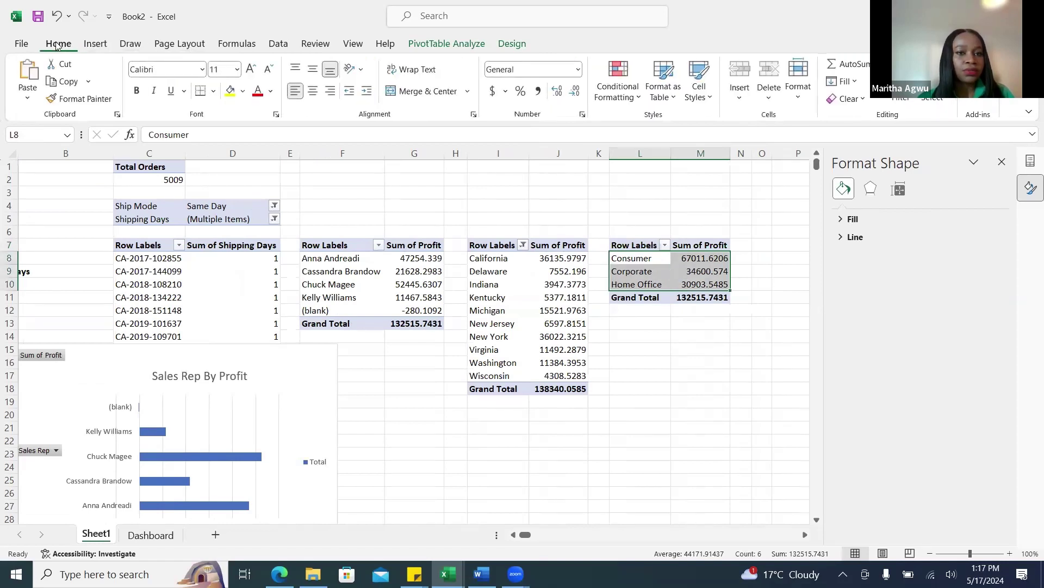
{"action": "left_click", "coordinate": [97, 44]}
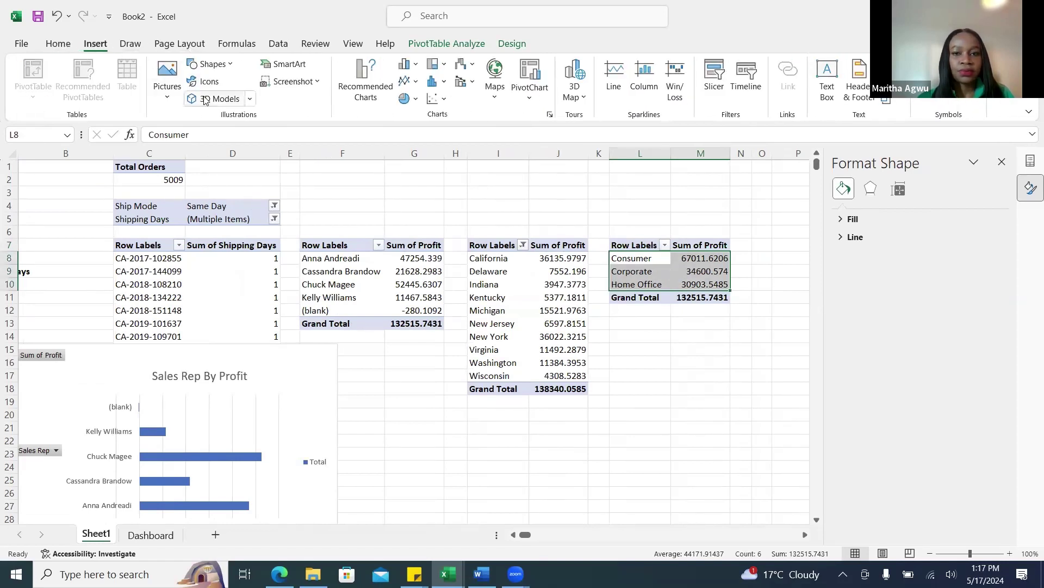
{"action": "left_click", "coordinate": [366, 87]}
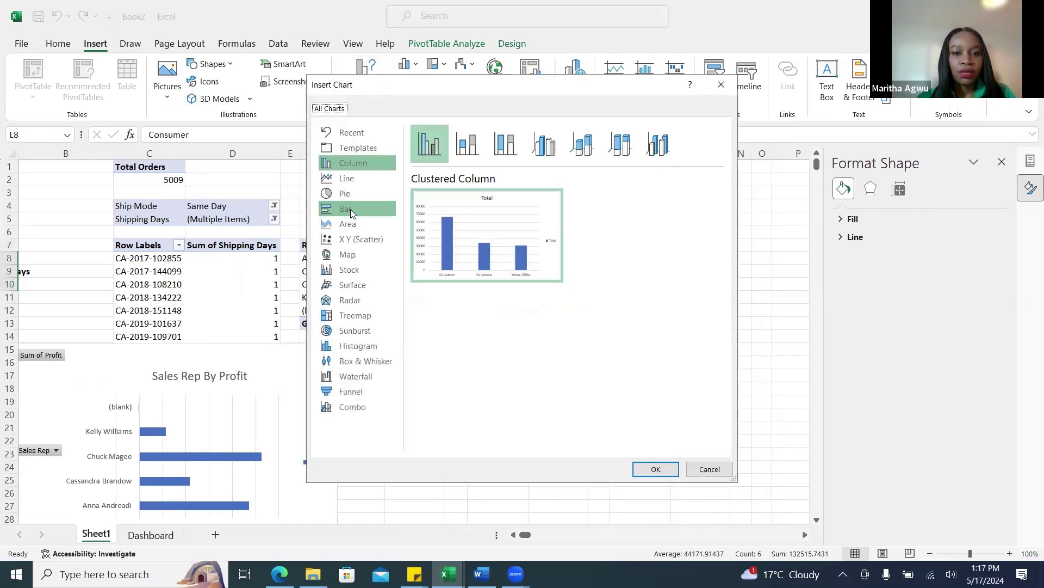
{"action": "left_click", "coordinate": [350, 194]}
{"action": "mouse_move", "coordinate": [491, 234]}
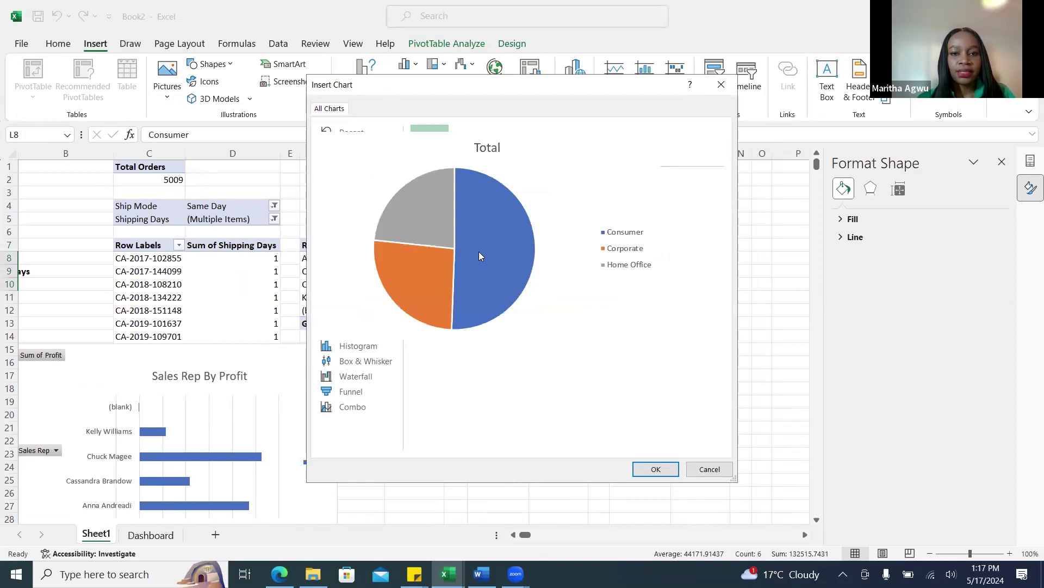
{"action": "left_click", "coordinate": [656, 470]}
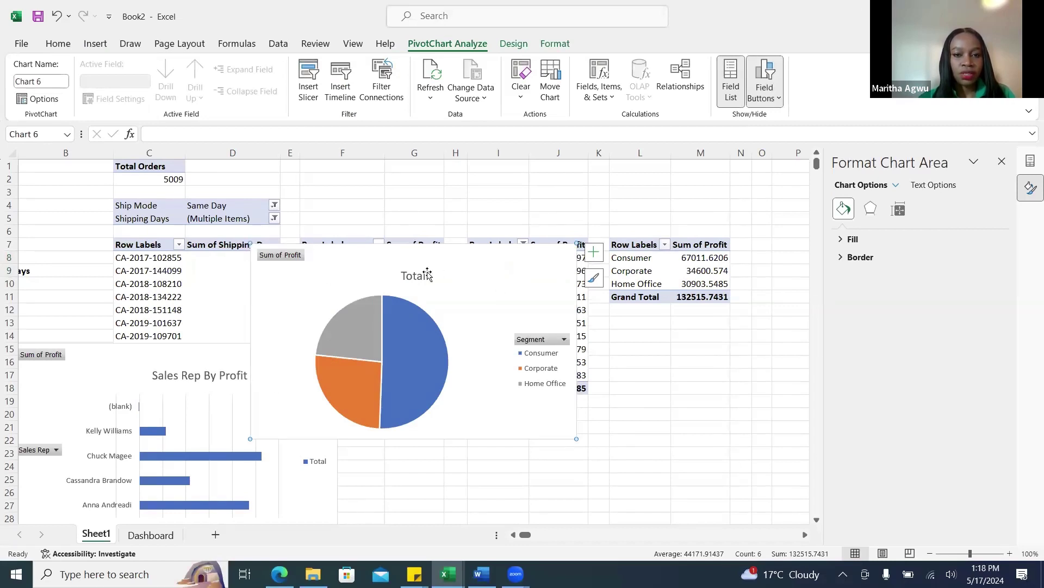
- Title the pie chart "Profit By Segment" and deselect it
{"action": "left_click", "coordinate": [418, 277]}
{"action": "left_click", "coordinate": [424, 276]}
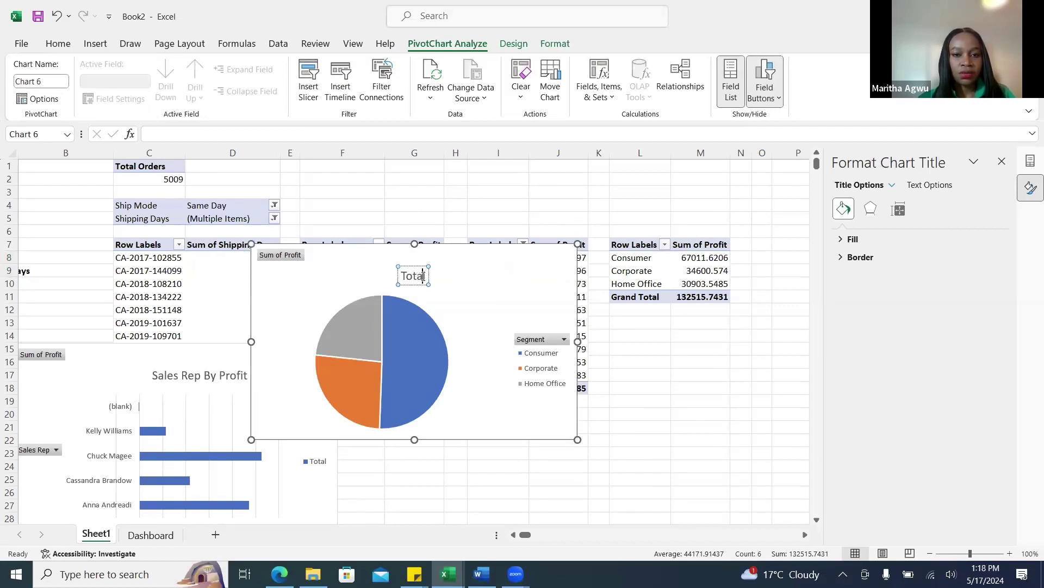
{"action": "double_click", "coordinate": [424, 277]}
{"action": "type", "text": "PO"}
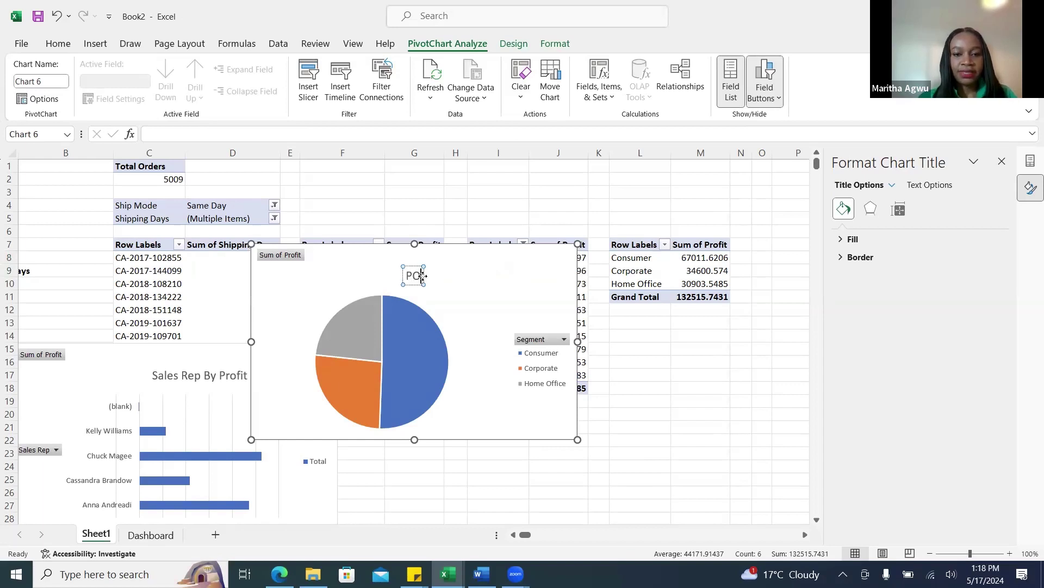
{"action": "key", "text": "BackSpace"}
{"action": "type", "text": "rofit"}
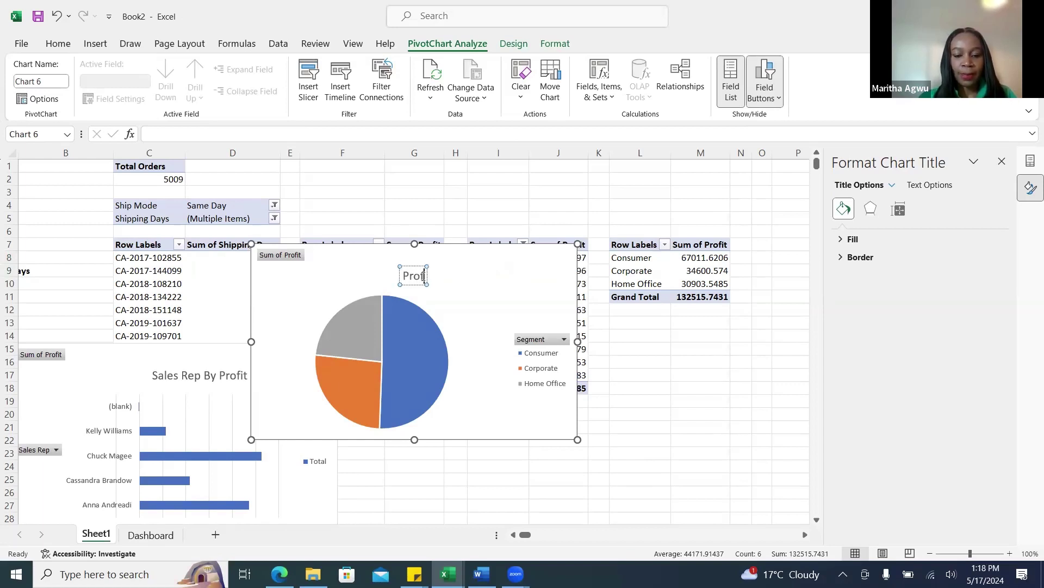
{"action": "type", "text": " By S"}
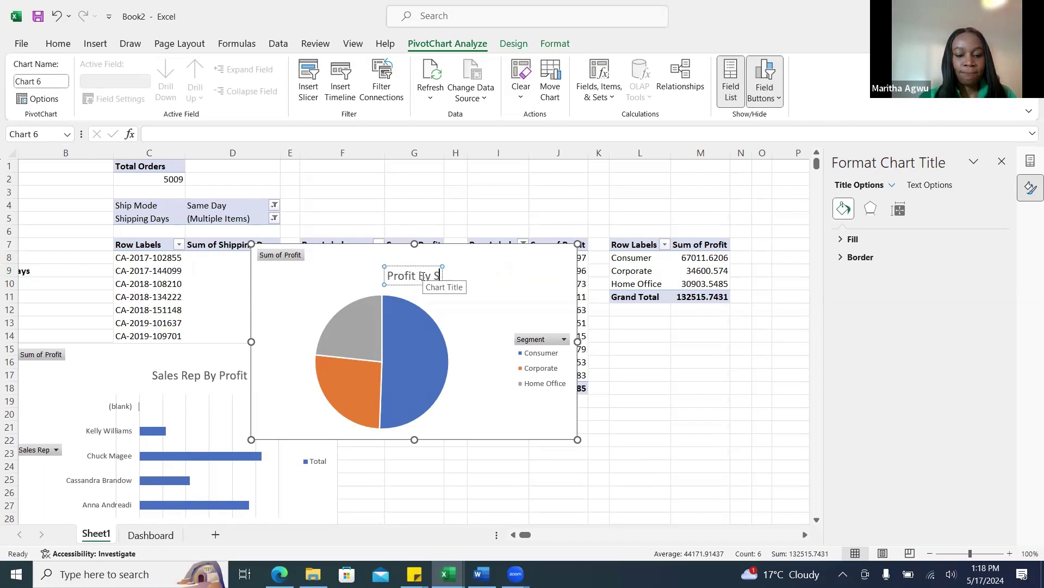
{"action": "type", "text": "egment"}
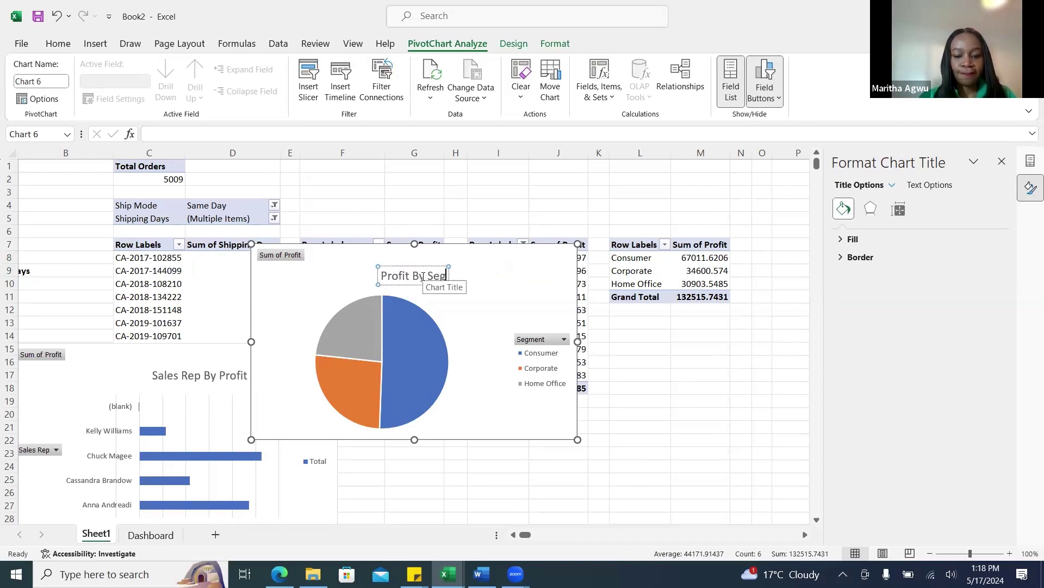
{"action": "left_click", "coordinate": [689, 413]}
- Cut the Sales Rep By Profit and Profit By Segment charts together from Sheet1 and paste them into the Dashboard sheet
{"action": "left_click", "coordinate": [532, 303]}
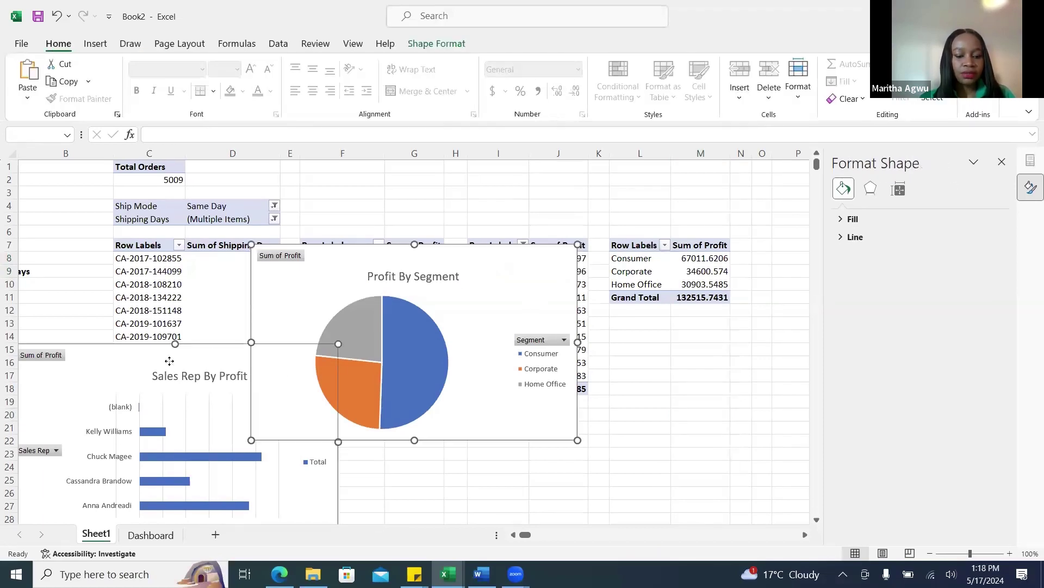
{"action": "key", "text": "ctrl+x"}
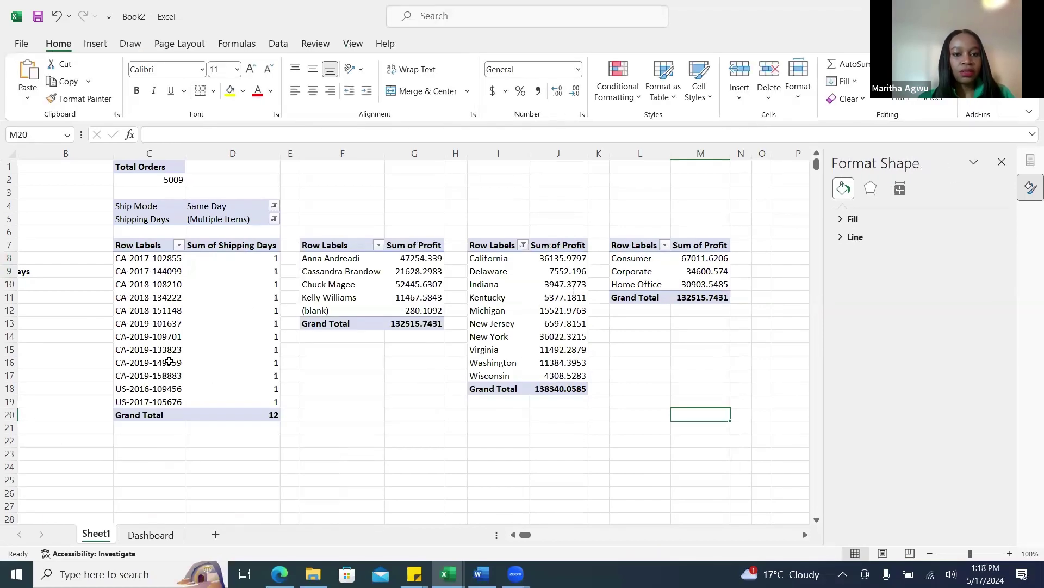
{"action": "left_click", "coordinate": [140, 536]}
{"action": "left_click", "coordinate": [276, 399]}
{"action": "key", "text": "ctrl+v"}
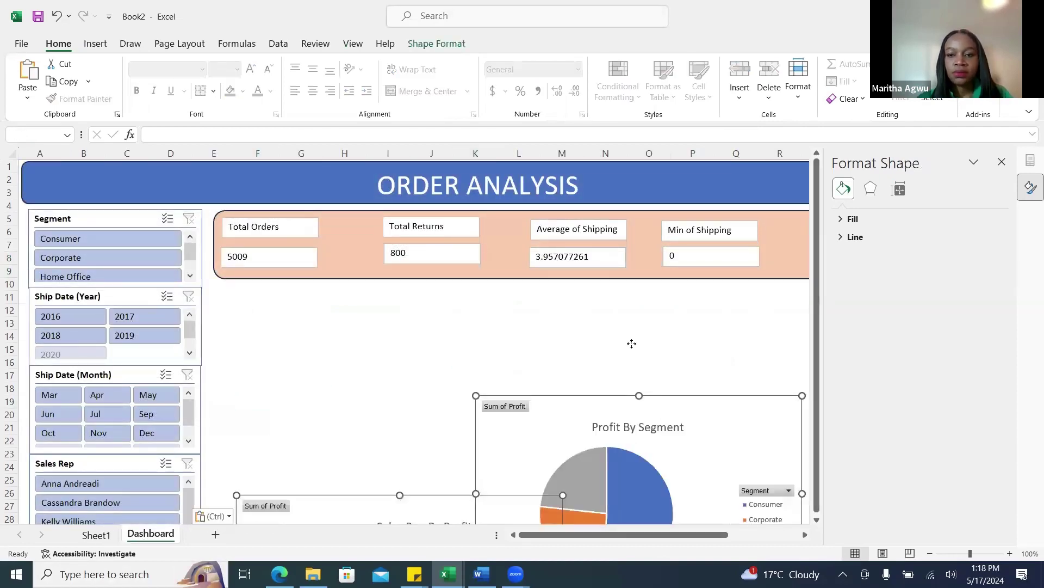
- Arrange the Sales Rep By Profit chart and the Profit By Segment chart side by side beneath the metric cards, closing the formatting pane
{"action": "left_click_drag", "start_coordinate": [615, 398], "coordinate": [656, 319]}
{"action": "left_click", "coordinate": [432, 370]}
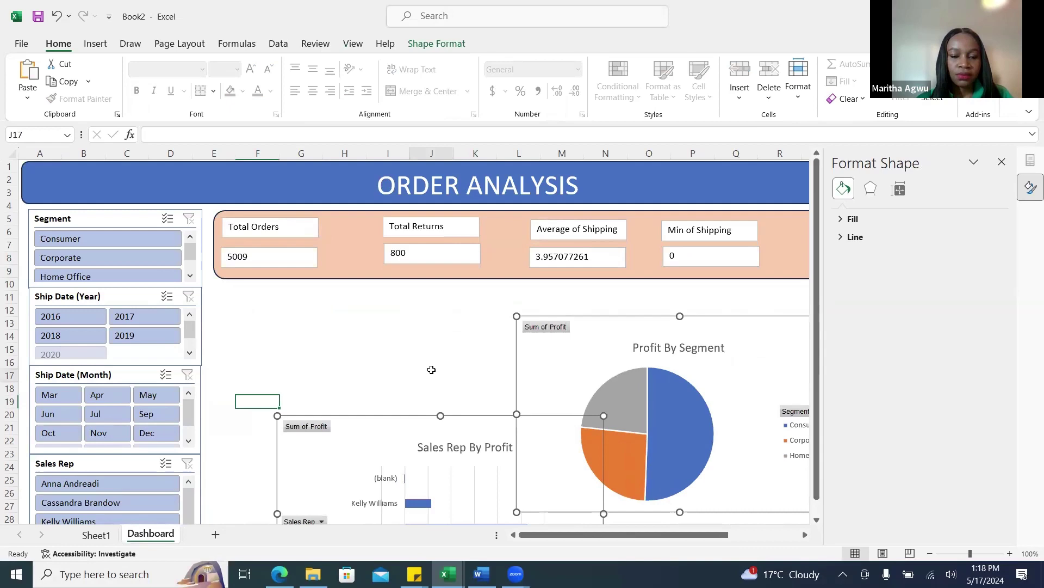
{"action": "left_click", "coordinate": [395, 423]}
{"action": "left_click_drag", "start_coordinate": [395, 423], "coordinate": [336, 298]}
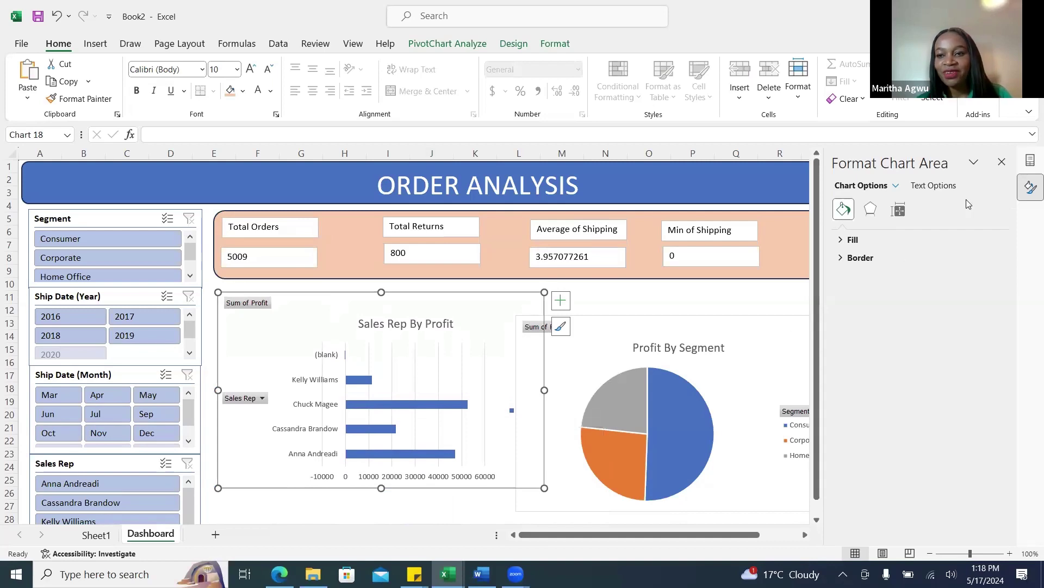
{"action": "left_click", "coordinate": [1003, 162]}
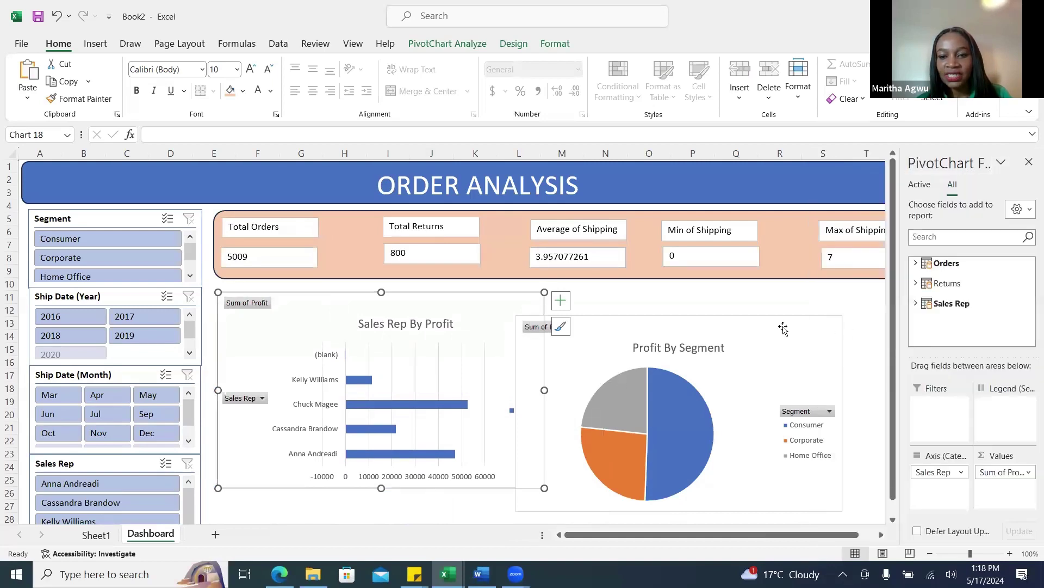
{"action": "left_click_drag", "start_coordinate": [782, 326], "coordinate": [822, 299]}
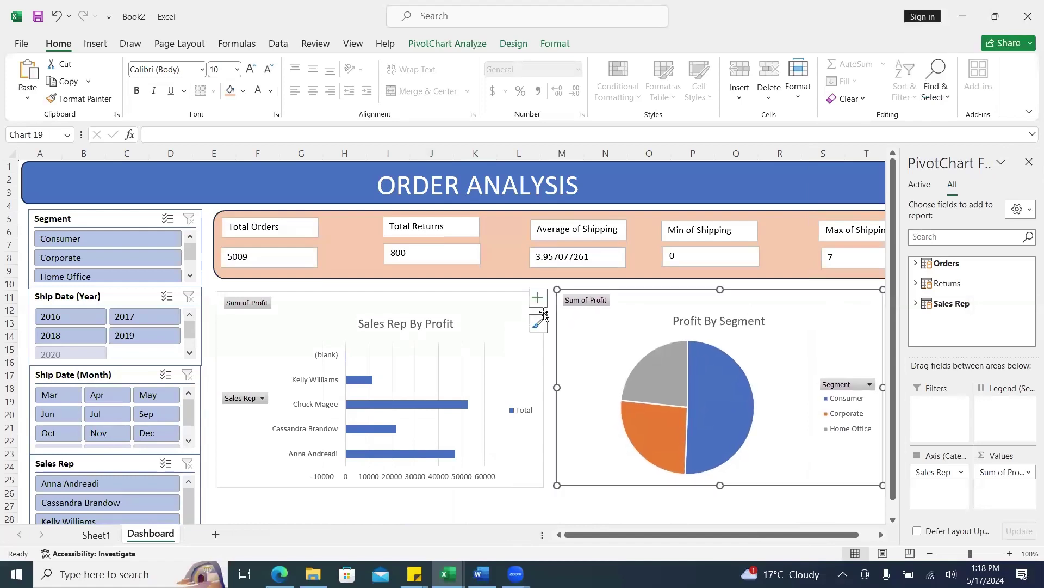
{"action": "left_click", "coordinate": [358, 289]}
{"action": "left_click_drag", "start_coordinate": [359, 289], "coordinate": [358, 283]}
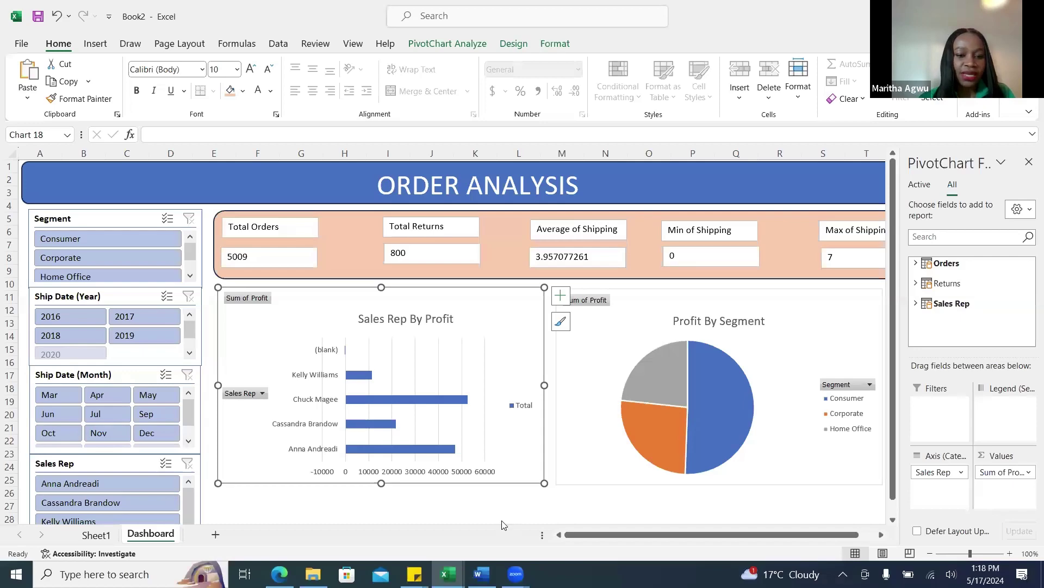
- Return to Sheet1, then switch to the Excel Training- Order Analysis workbook and examine the lower charts of its reference dashboard
{"action": "left_click", "coordinate": [93, 535]}
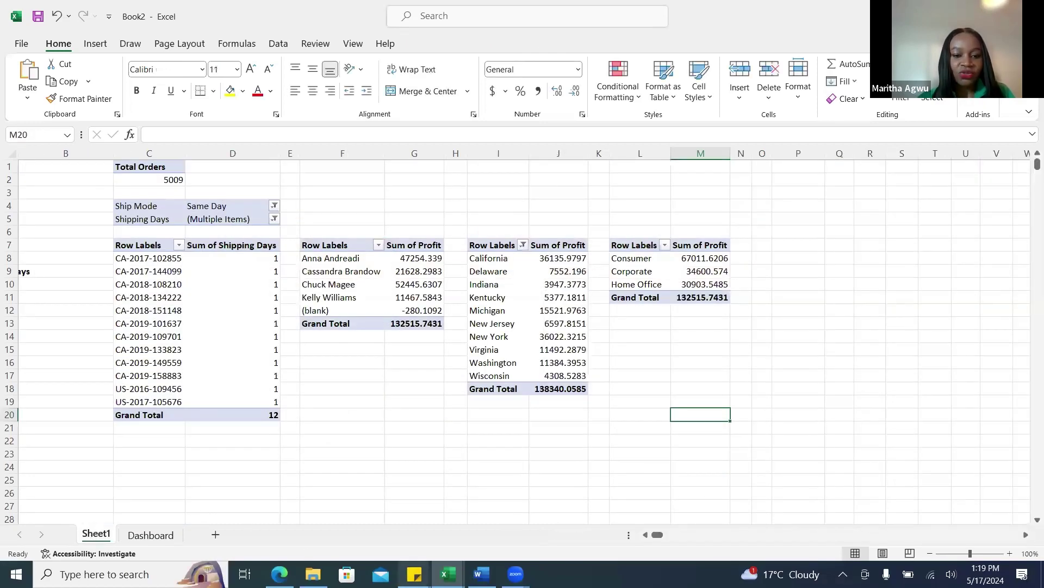
{"action": "left_click", "coordinate": [448, 573]}
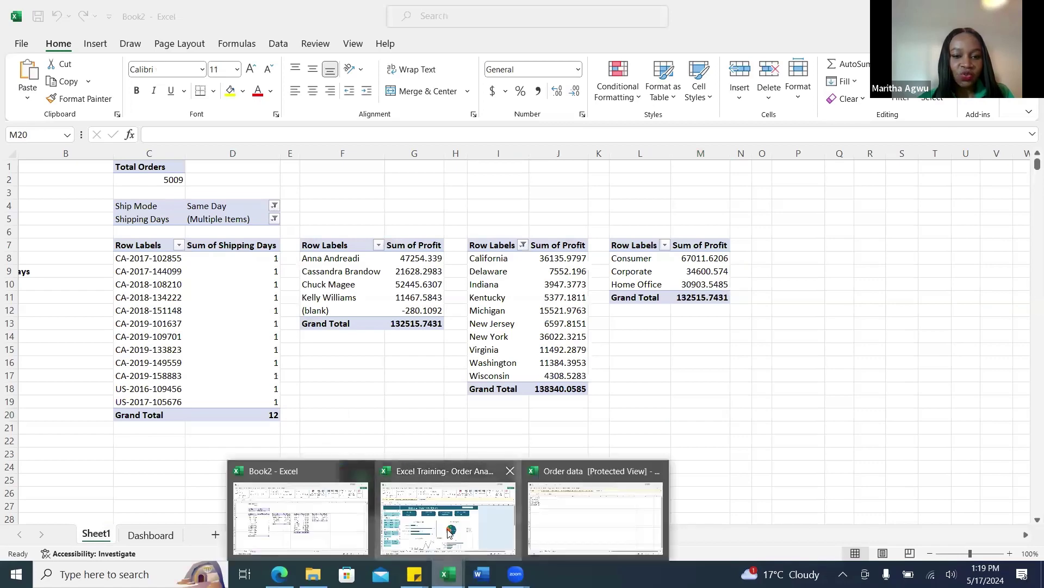
{"action": "left_click", "coordinate": [448, 522]}
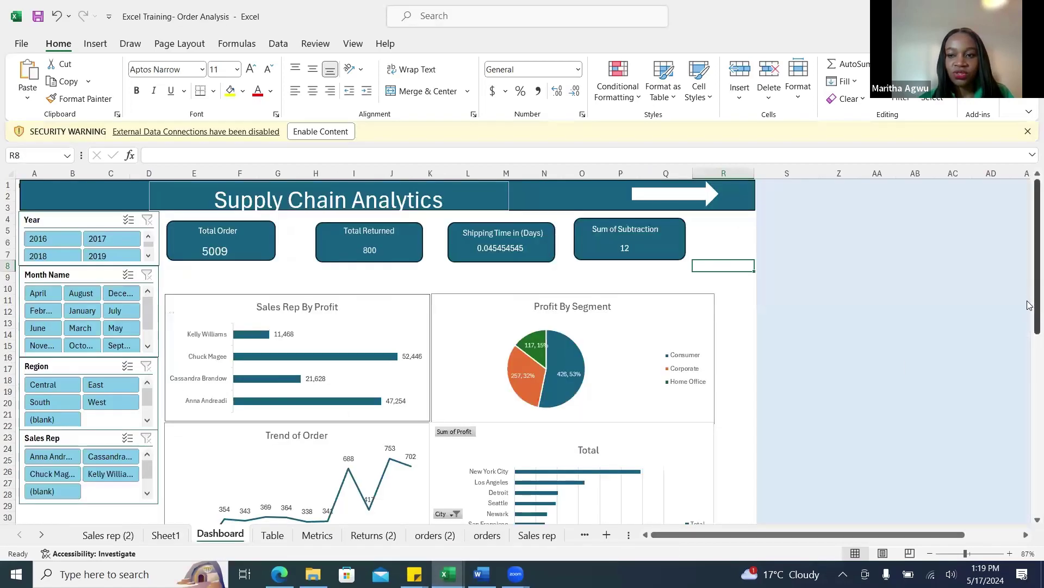
{"action": "left_click_drag", "start_coordinate": [1030, 304], "coordinate": [1030, 380]}
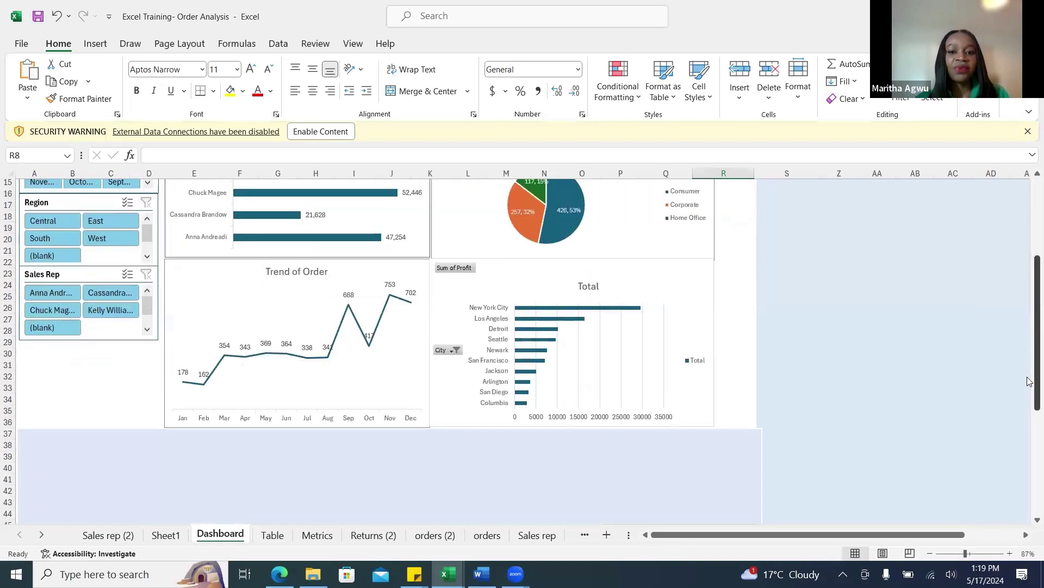
- Switch from the reference dashboard back to Sheet1 of the Book2 workbook
{"action": "left_click_drag", "start_coordinate": [1030, 381], "coordinate": [1030, 380]}
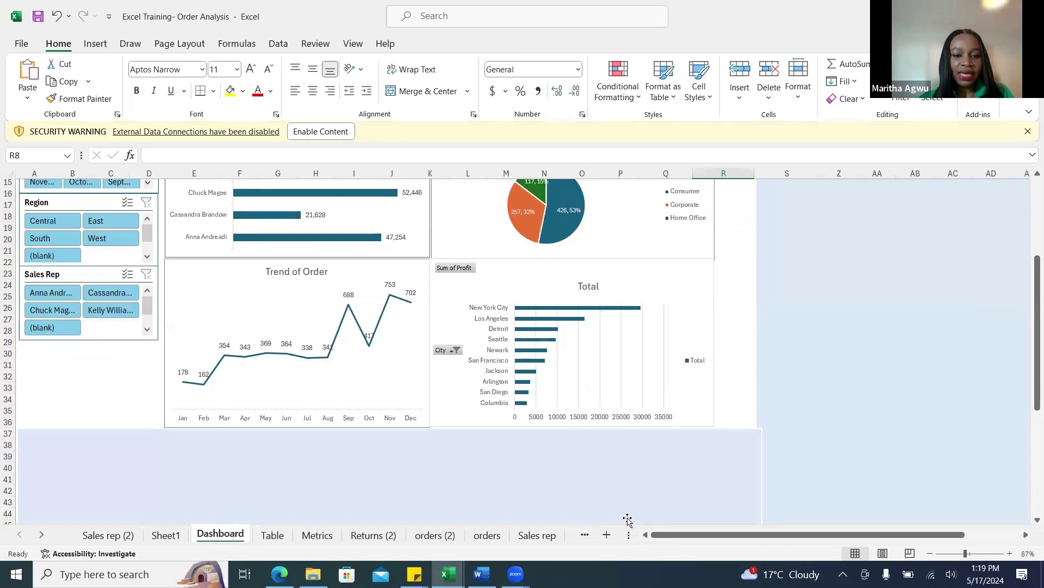
{"action": "left_click", "coordinate": [481, 574]}
{"action": "mouse_move", "coordinate": [448, 574]}
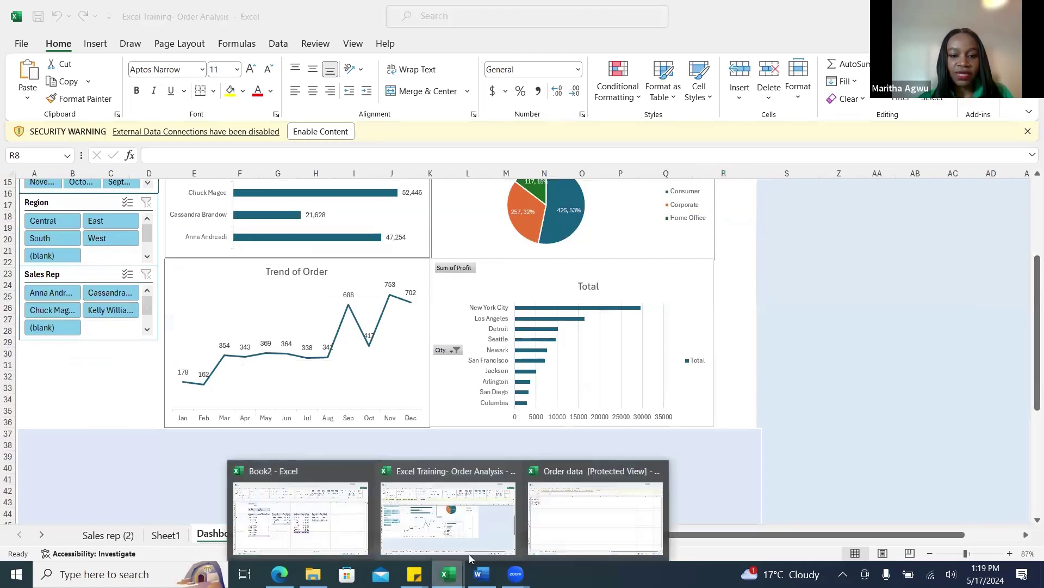
{"action": "left_click", "coordinate": [428, 535]}
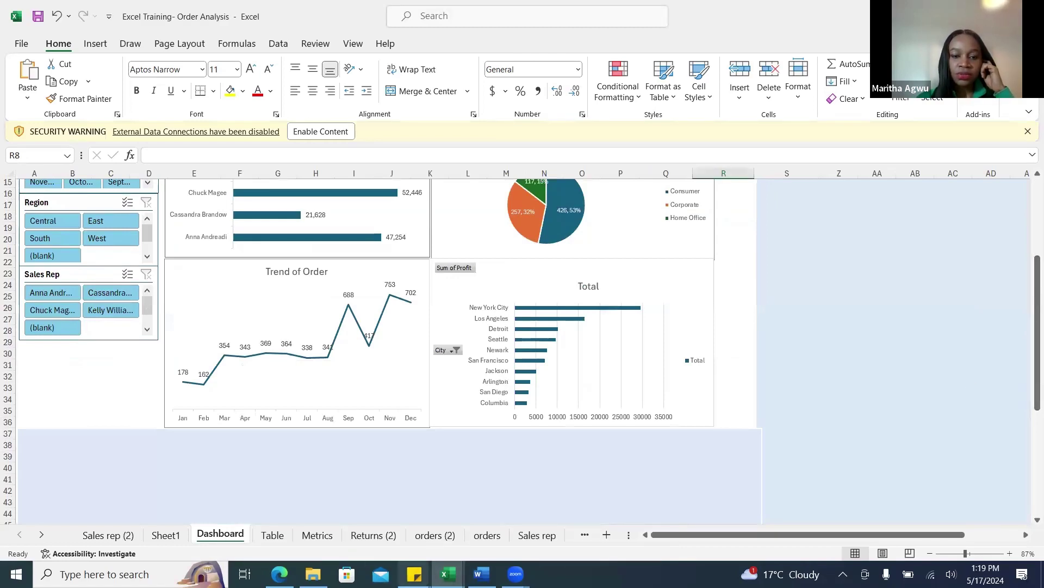
{"action": "mouse_move", "coordinate": [449, 574]}
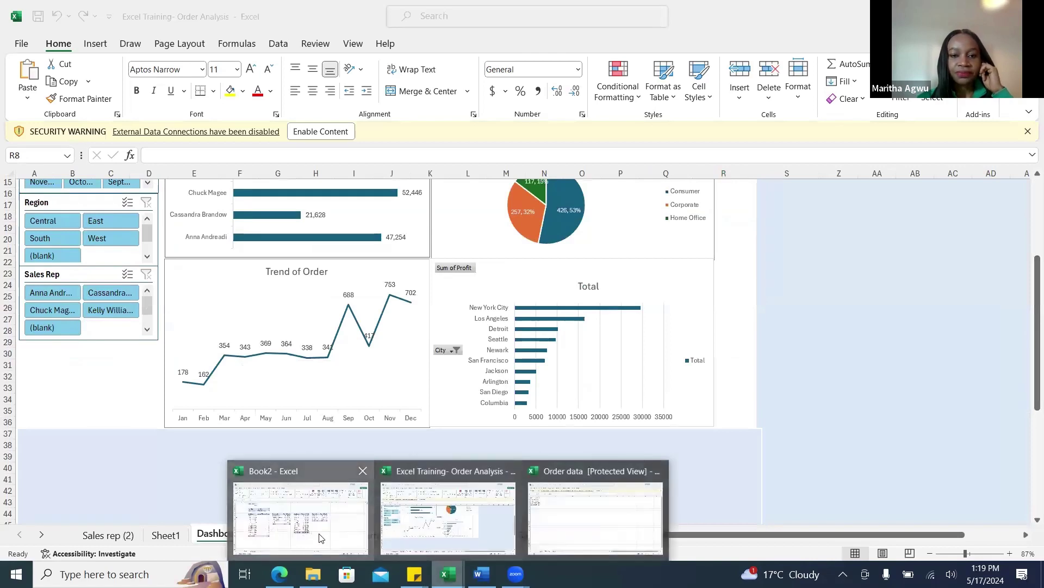
{"action": "left_click", "coordinate": [305, 523]}
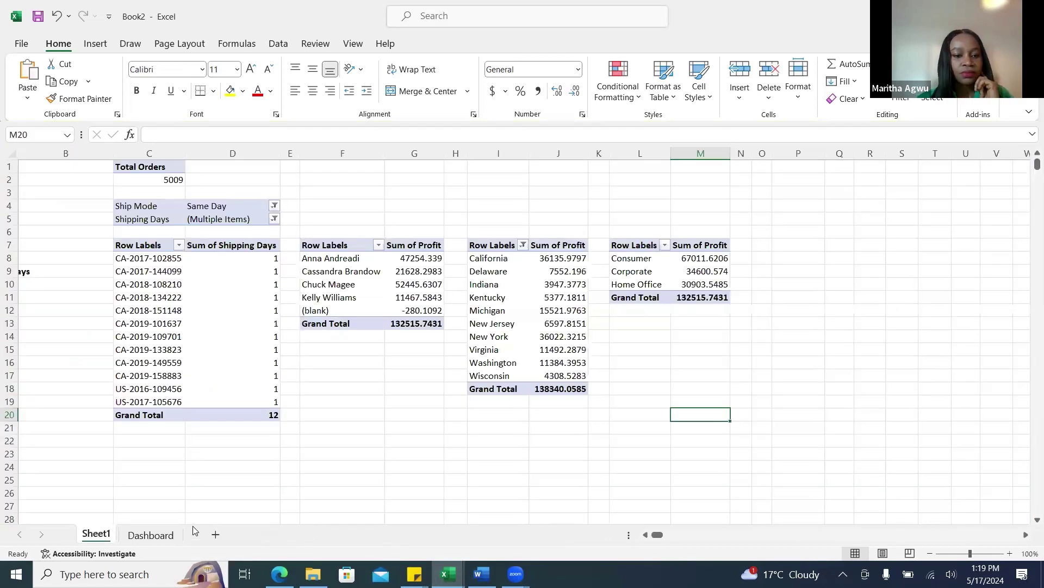
{"action": "left_click", "coordinate": [420, 452]}
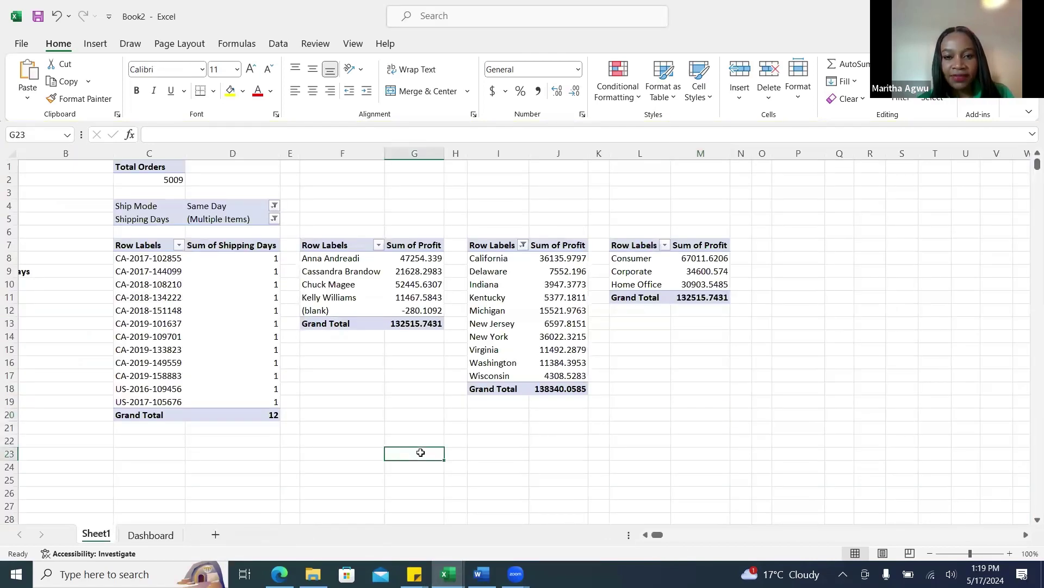
- Insert a Clustered Bar PivotChart from the State by Sum of Profit PivotTable
{"action": "left_click", "coordinate": [496, 257]}
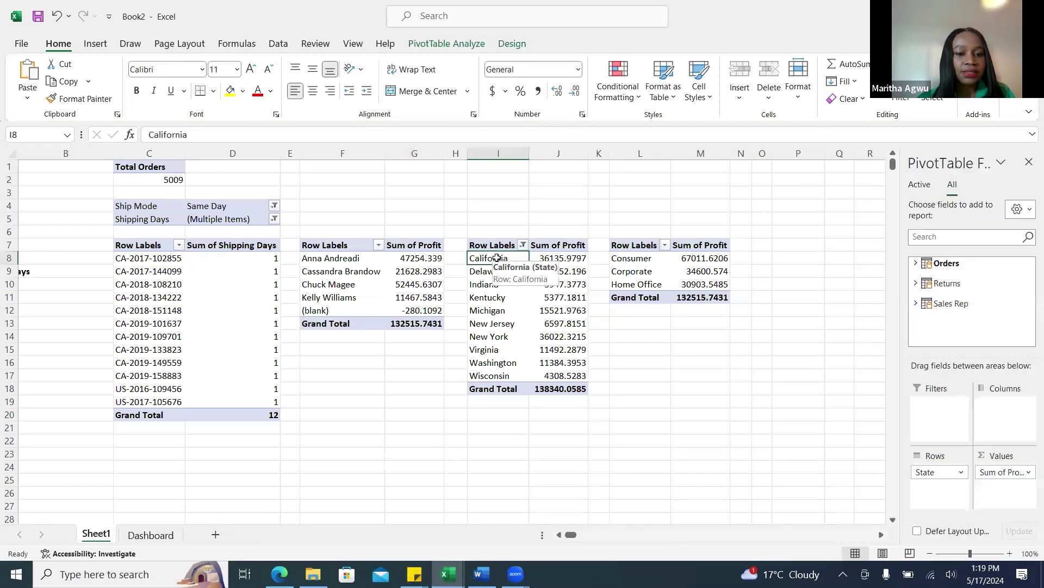
{"action": "left_click_drag", "start_coordinate": [497, 258], "coordinate": [603, 380]}
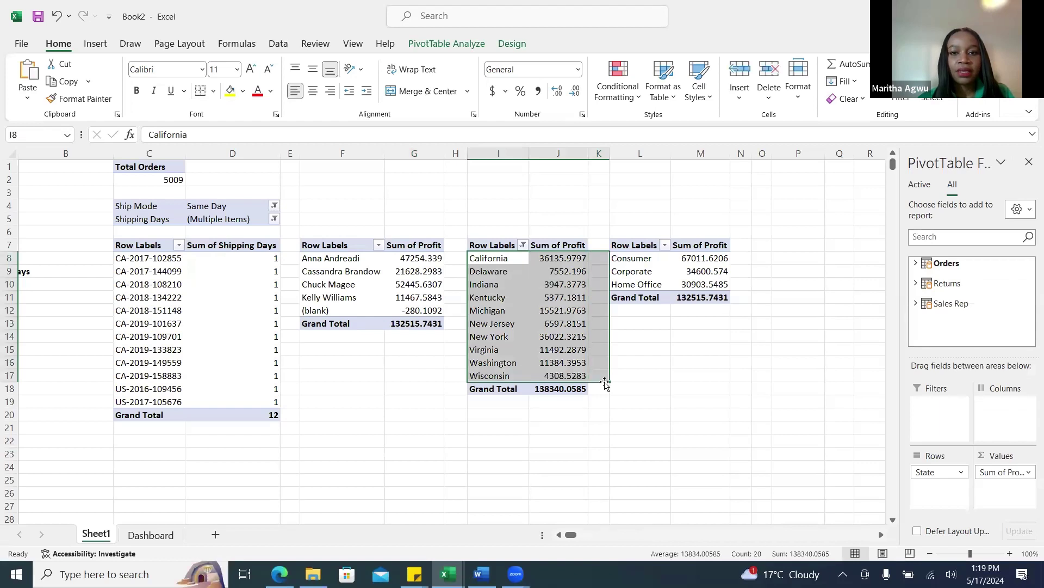
{"action": "left_click", "coordinate": [638, 388]}
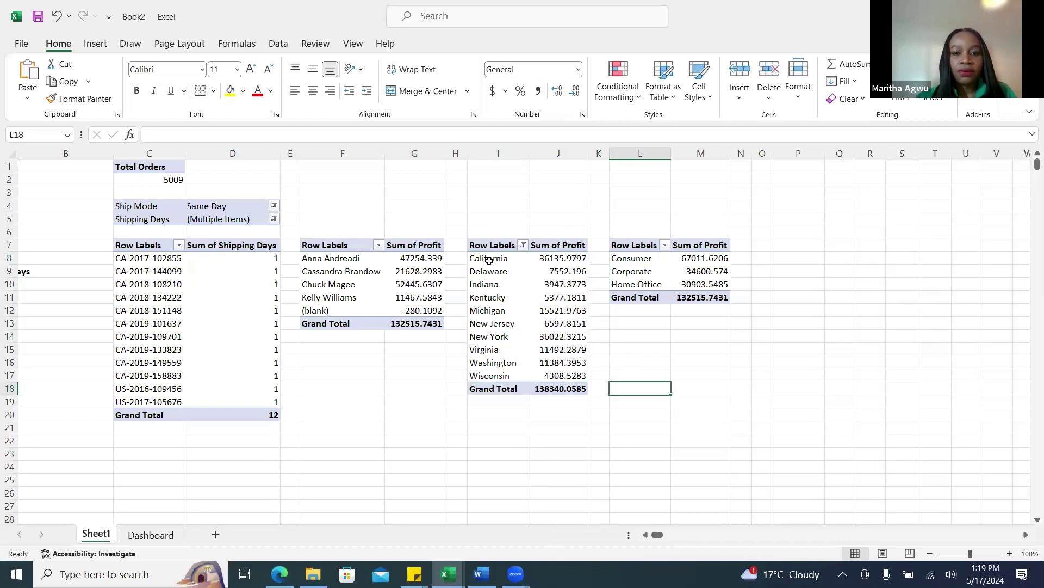
{"action": "left_click_drag", "start_coordinate": [490, 260], "coordinate": [578, 384]}
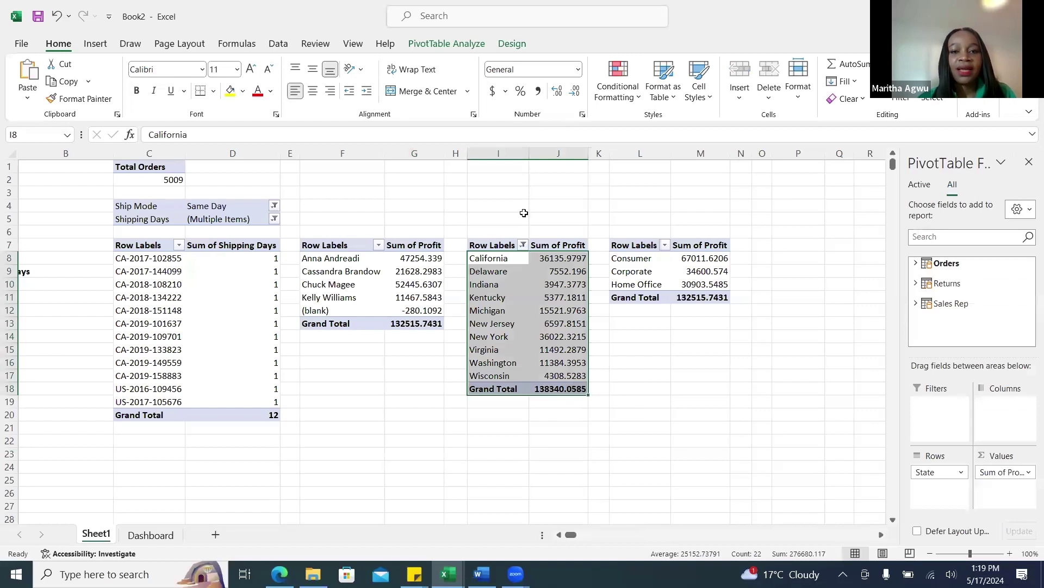
{"action": "left_click", "coordinate": [95, 43]}
{"action": "left_click", "coordinate": [374, 90]}
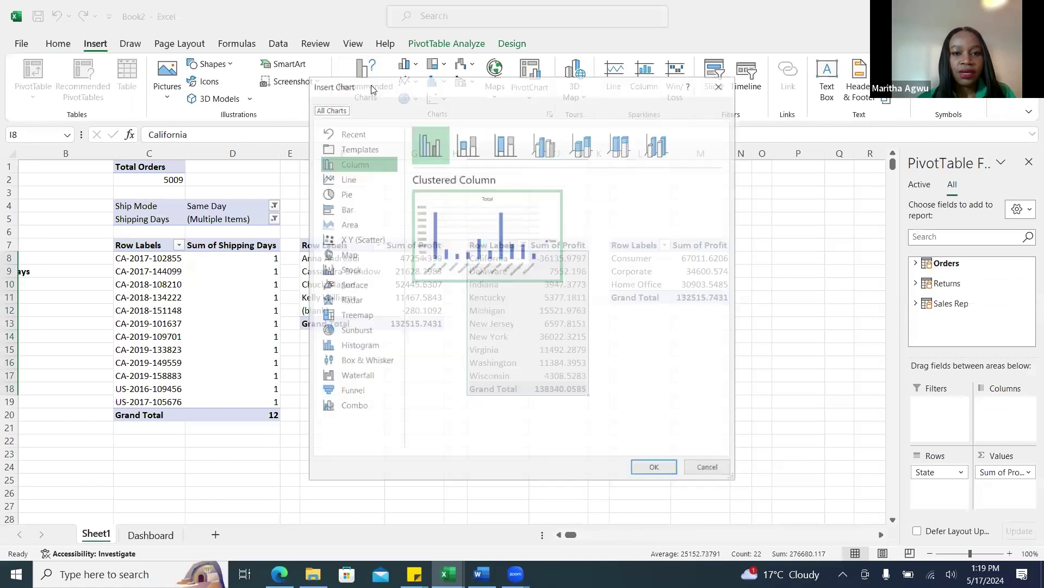
{"action": "left_click", "coordinate": [347, 211]}
{"action": "mouse_move", "coordinate": [451, 257]}
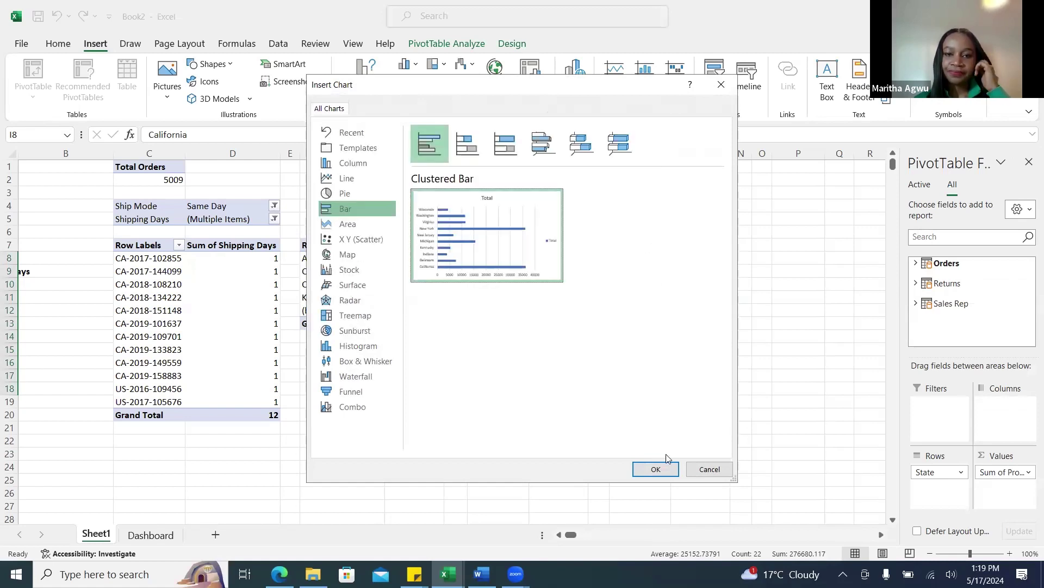
{"action": "left_click", "coordinate": [658, 468]}
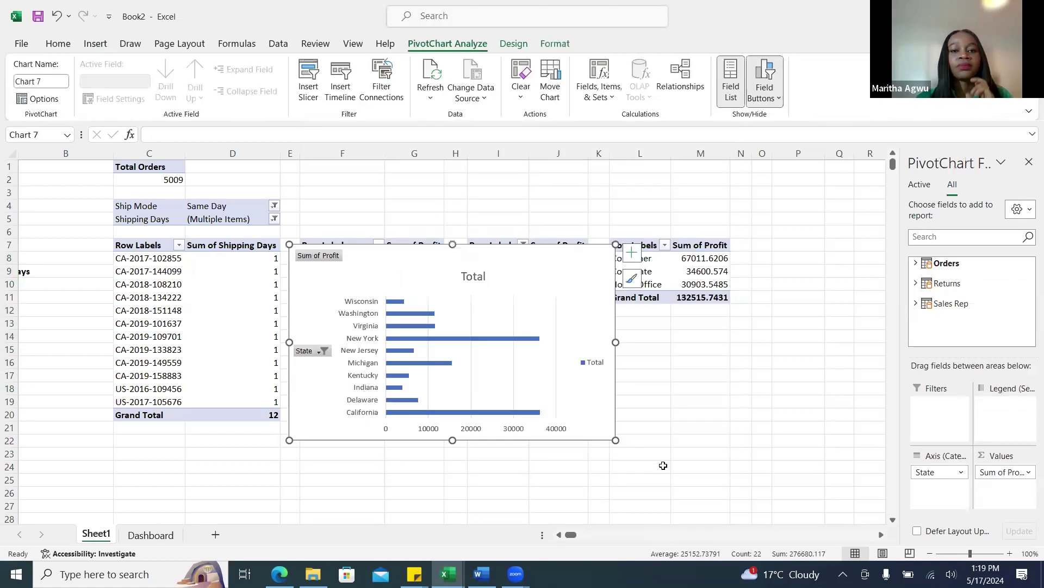
- Move the state profit bar chart off its source PivotTable, placing it over columns B to F
{"action": "left_click_drag", "start_coordinate": [554, 259], "coordinate": [793, 369]}
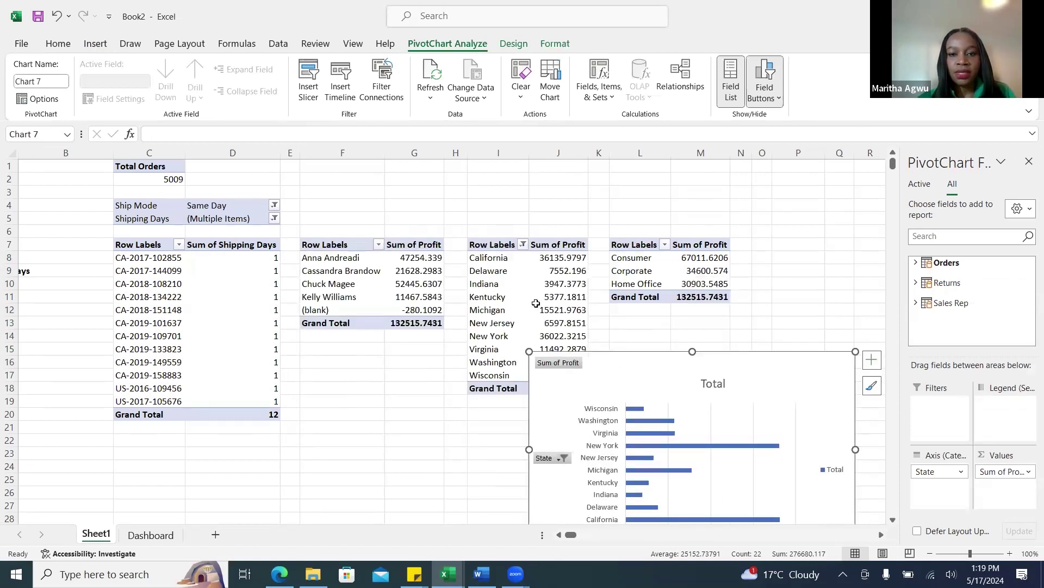
{"action": "left_click_drag", "start_coordinate": [633, 380], "coordinate": [267, 229]}
{"action": "left_click_drag", "start_coordinate": [209, 172], "coordinate": [75, 171]}
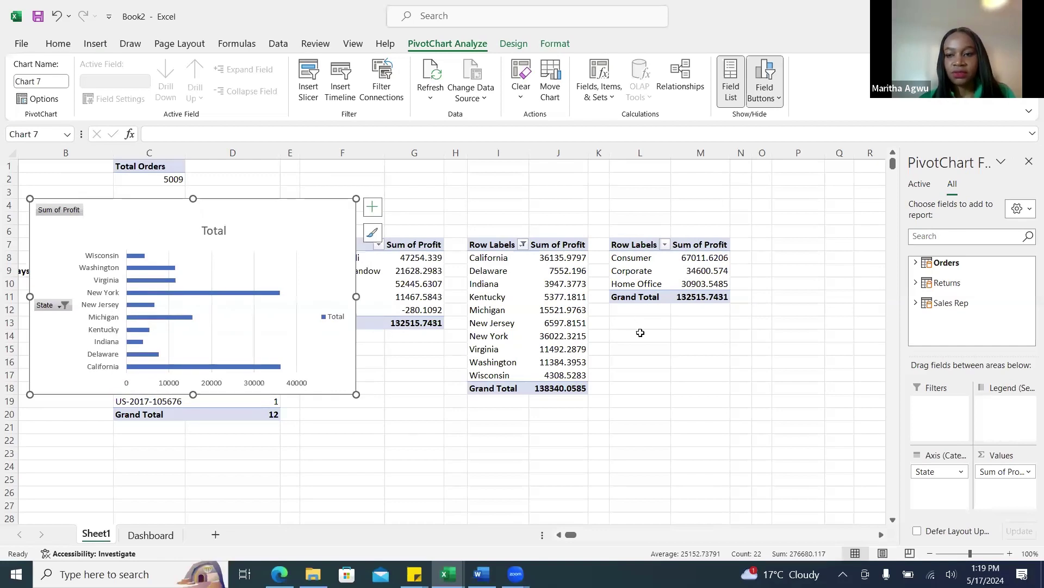
- Try pasting a copy of the state profit PivotTable, without its Grand Total row, at L15, and undo the paste
{"action": "left_click_drag", "start_coordinate": [485, 242], "coordinate": [571, 373]}
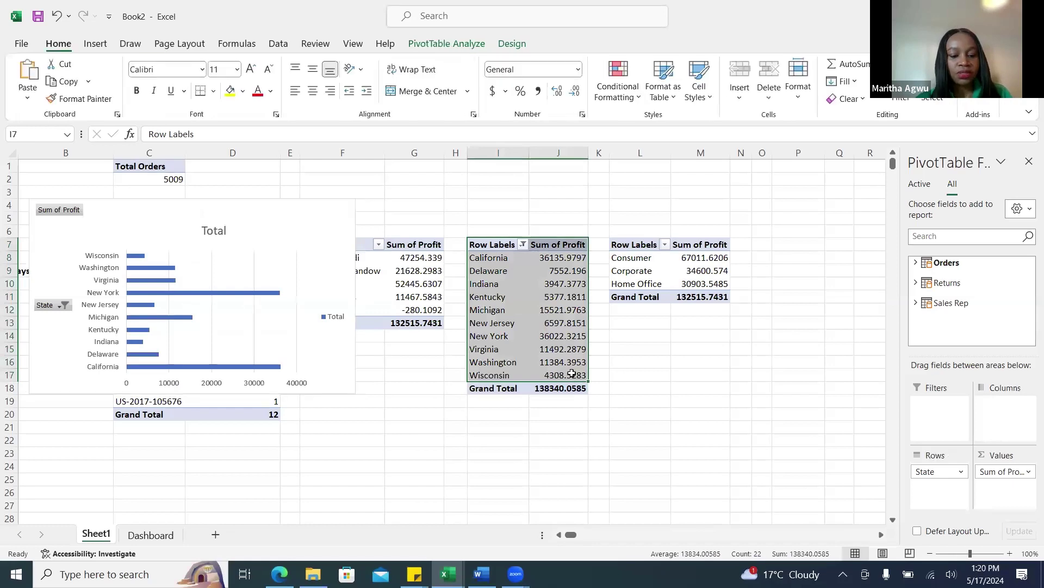
{"action": "key", "text": "ctrl+c"}
{"action": "left_click", "coordinate": [646, 348]}
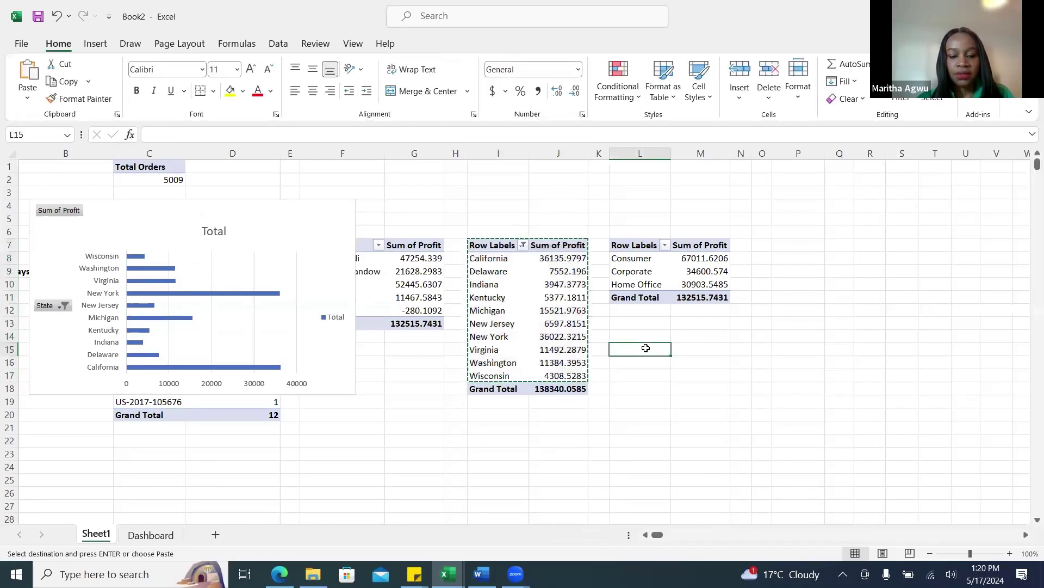
{"action": "key", "text": "ctrl+v"}
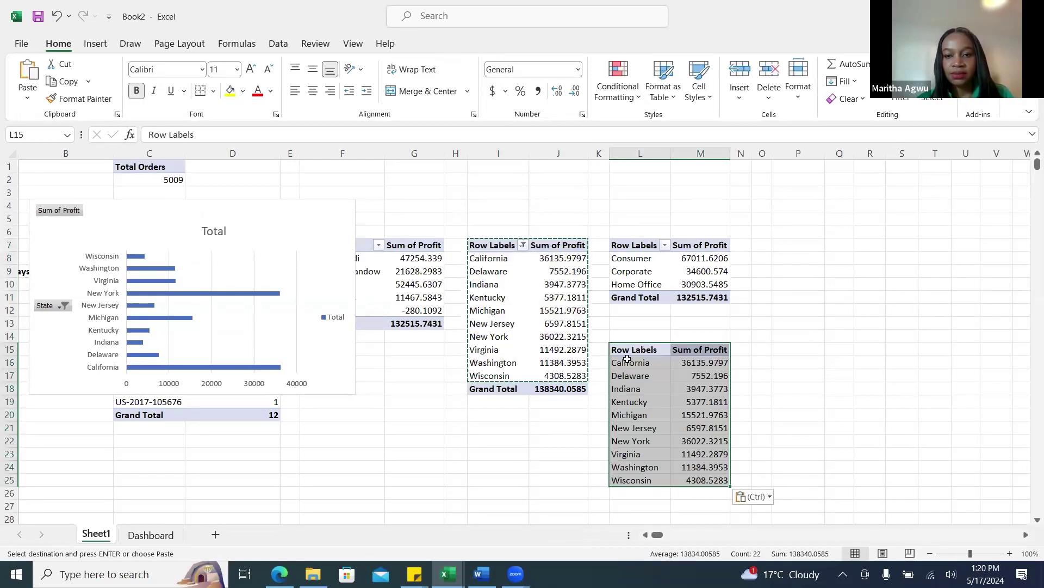
{"action": "left_click", "coordinate": [627, 360]}
{"action": "left_click", "coordinate": [627, 348]}
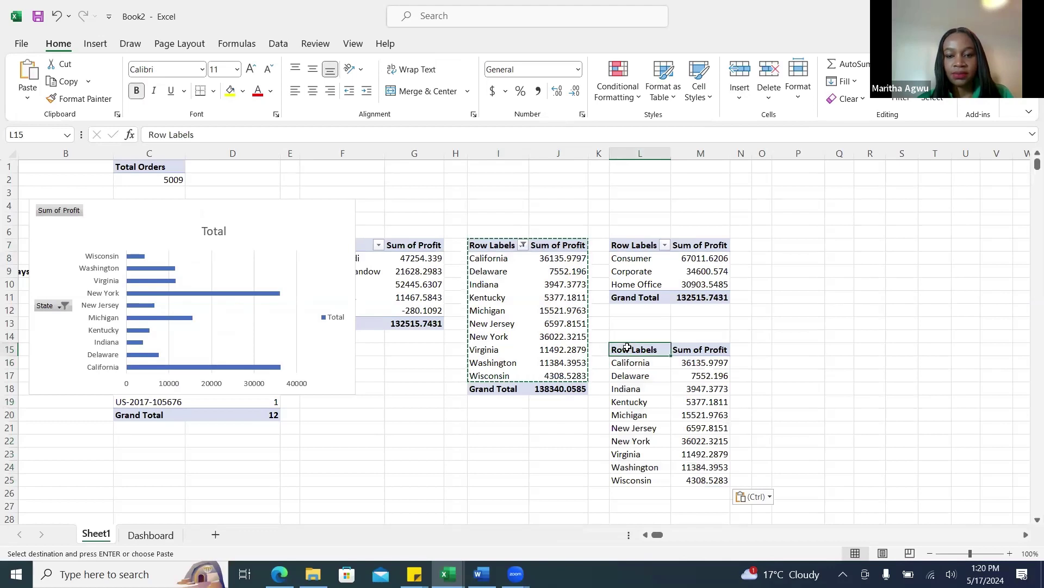
{"action": "left_click", "coordinate": [631, 361]}
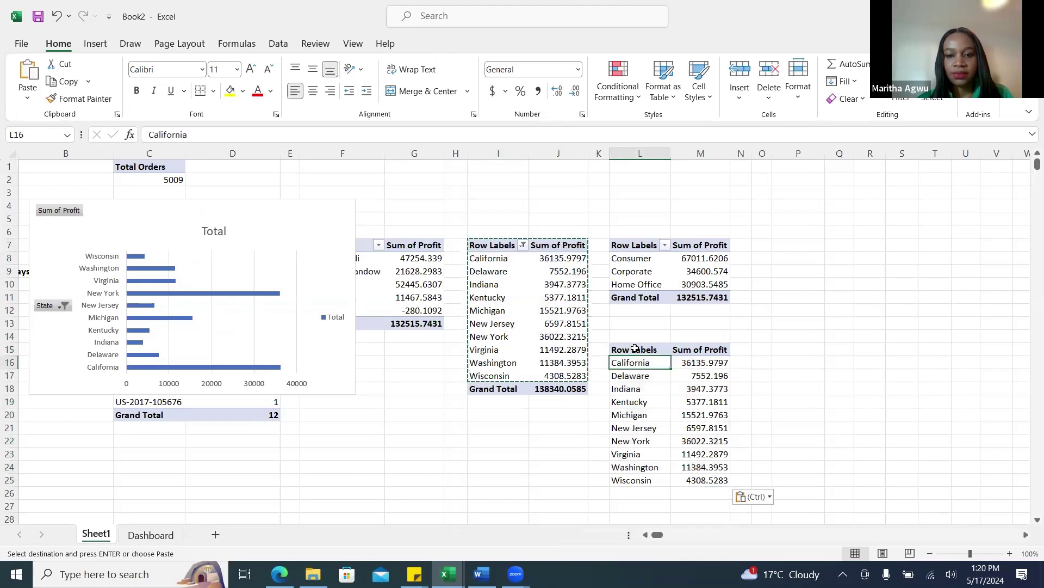
{"action": "left_click", "coordinate": [635, 348]}
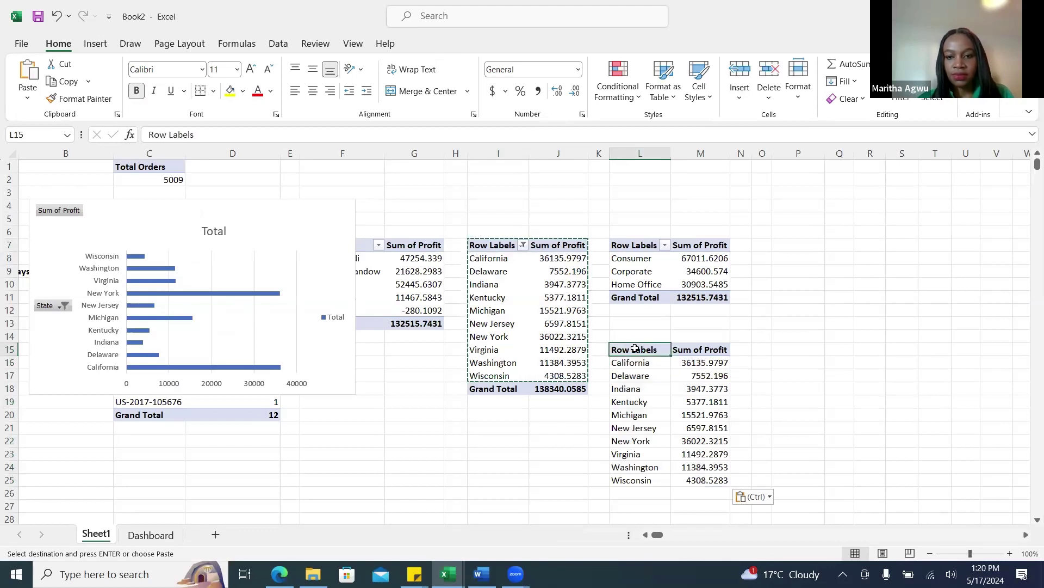
{"action": "left_click_drag", "start_coordinate": [818, 363], "coordinate": [635, 350]}
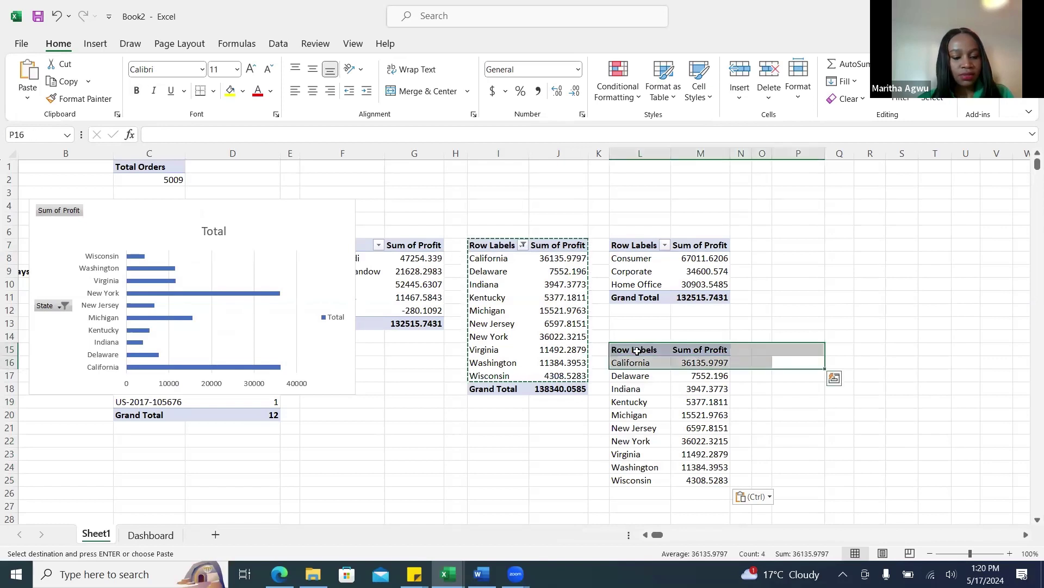
{"action": "key", "text": "ctrl+z"}
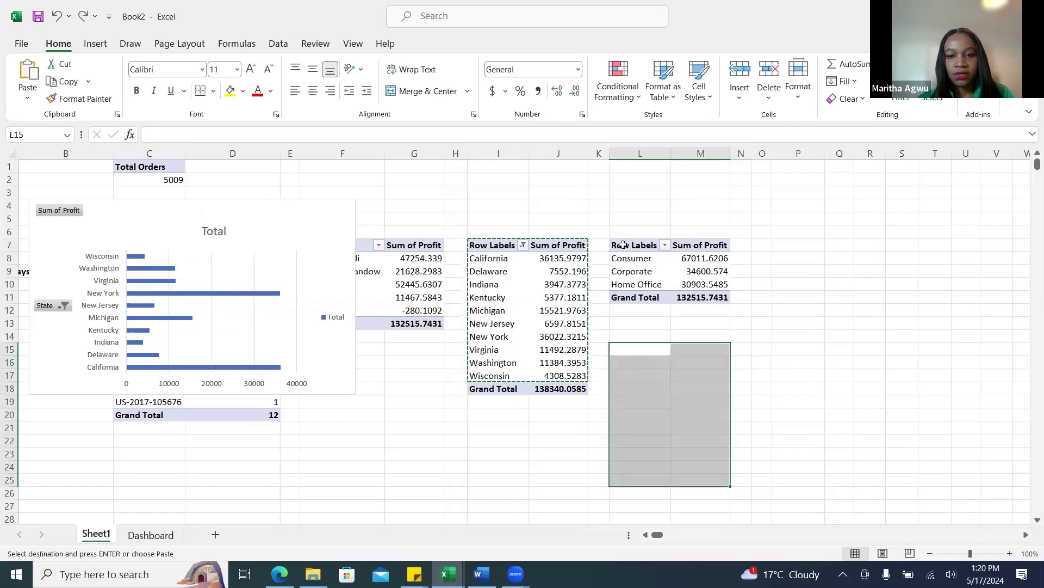
- Copy the whole segment profit PivotTable, including its Grand Total row, and paste it at cell L14
{"action": "left_click_drag", "start_coordinate": [623, 244], "coordinate": [721, 297]}
{"action": "key", "text": "ctrl+c"}
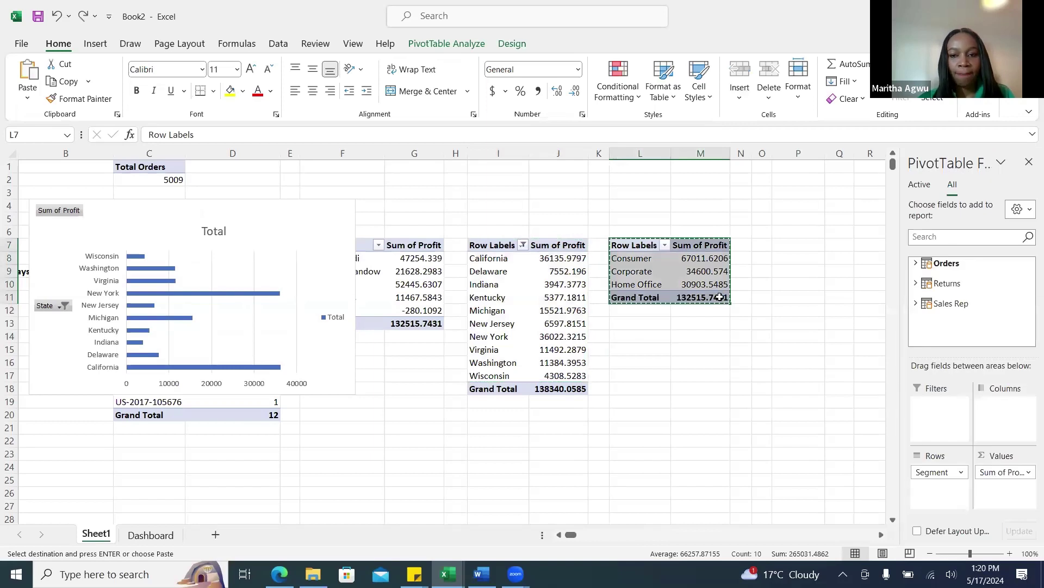
{"action": "left_click", "coordinate": [641, 338]}
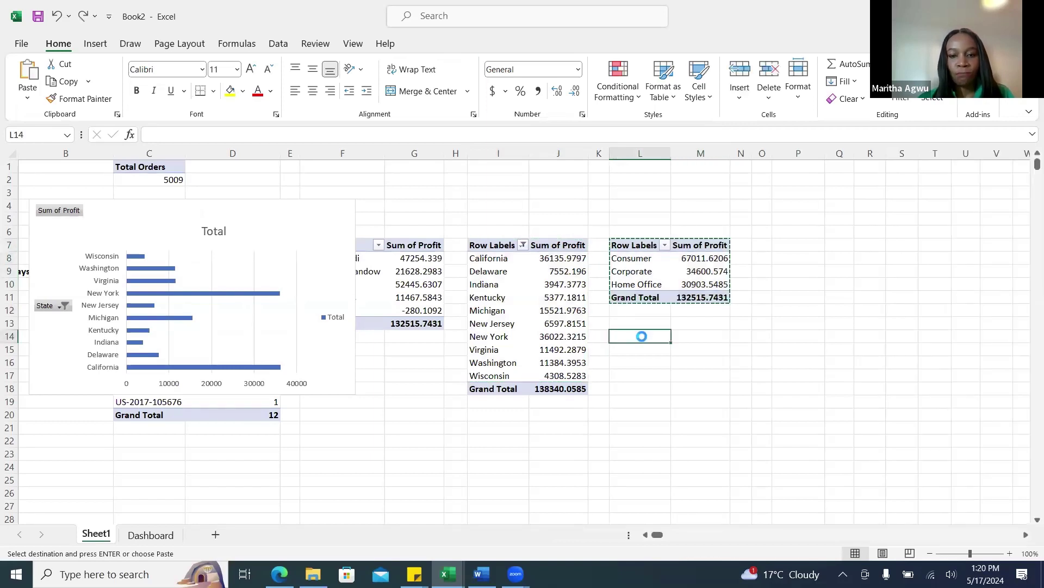
{"action": "key", "text": "ctrl+v"}
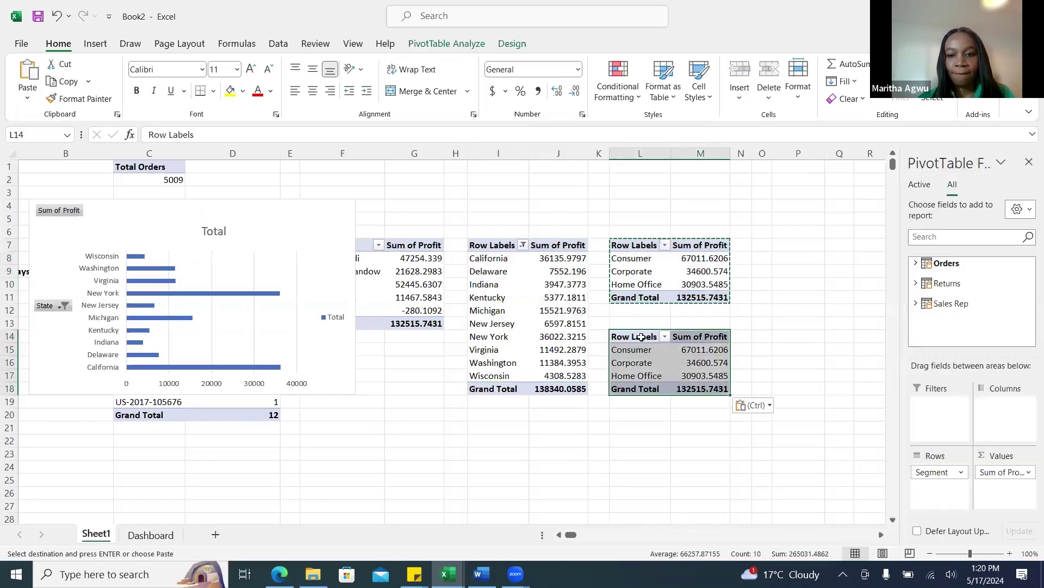
- Remove Segment from the copied PivotTable's rows and add Order Date from the Orders table to its columns
{"action": "left_click", "coordinate": [962, 473]}
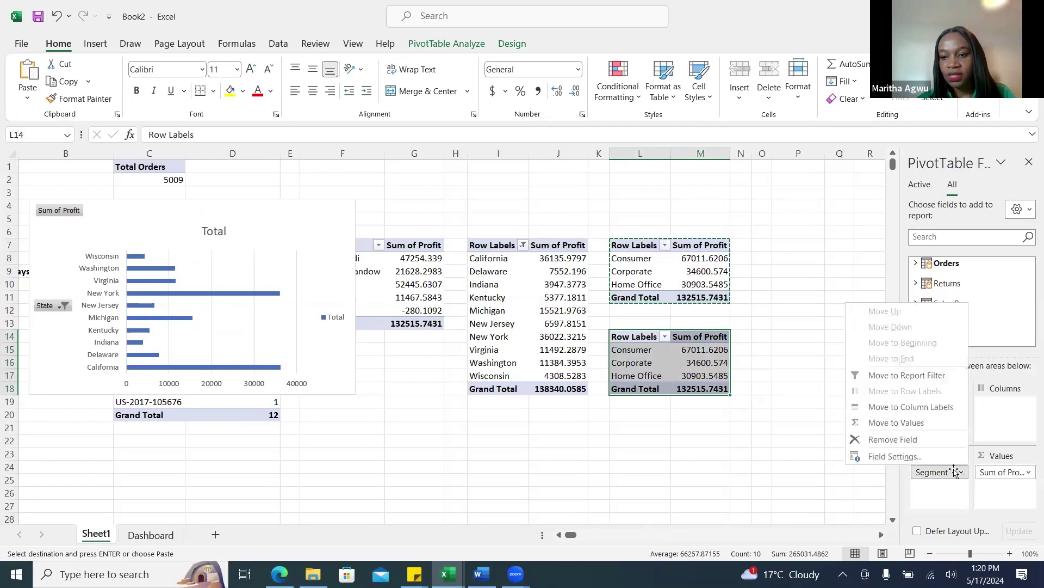
{"action": "left_click", "coordinate": [918, 442]}
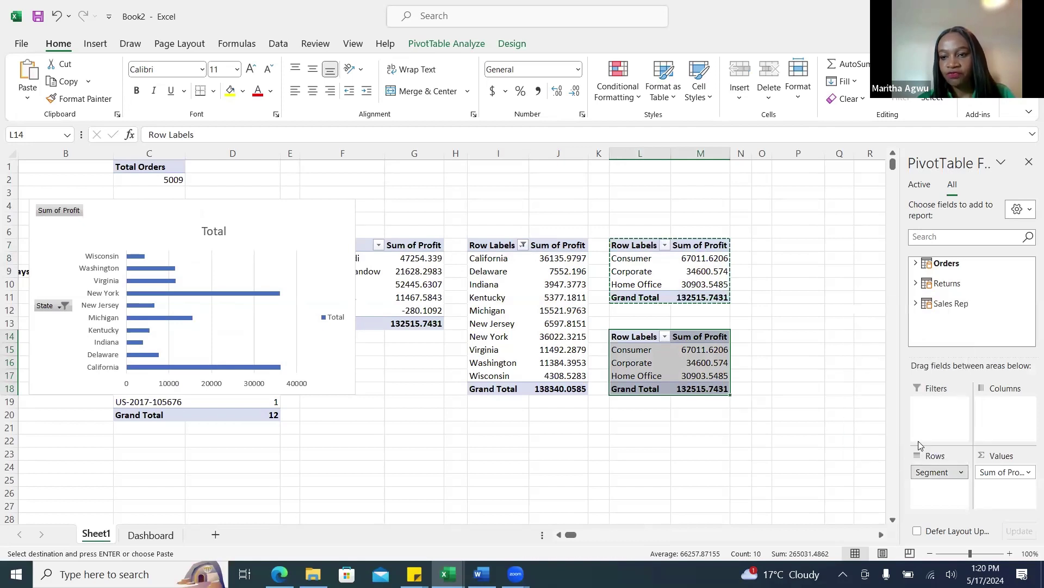
{"action": "left_click", "coordinate": [915, 262]}
{"action": "left_click_drag", "start_coordinate": [1030, 272], "coordinate": [1028, 323]}
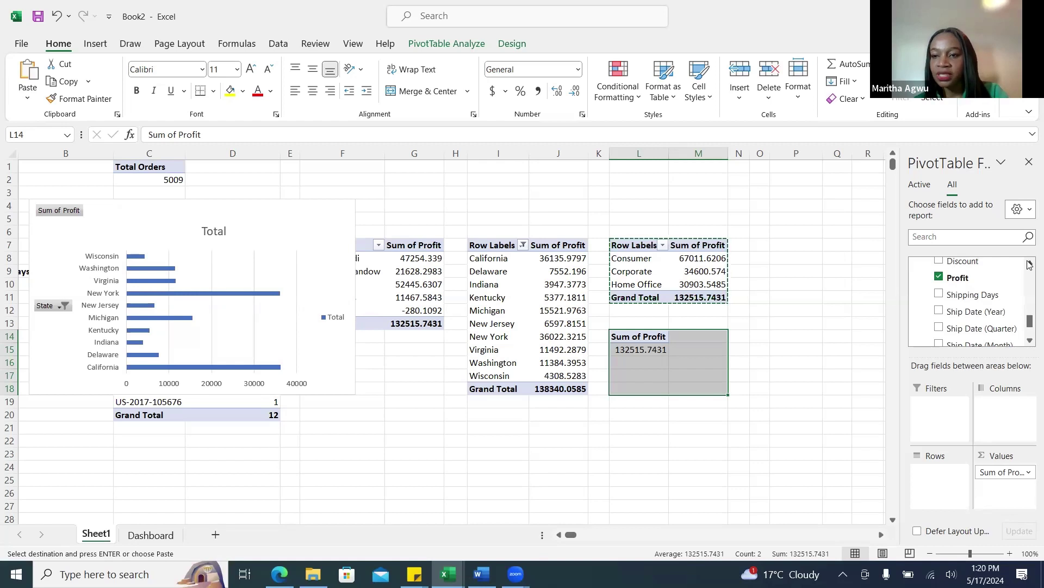
{"action": "left_click_drag", "start_coordinate": [1028, 322], "coordinate": [1029, 275]}
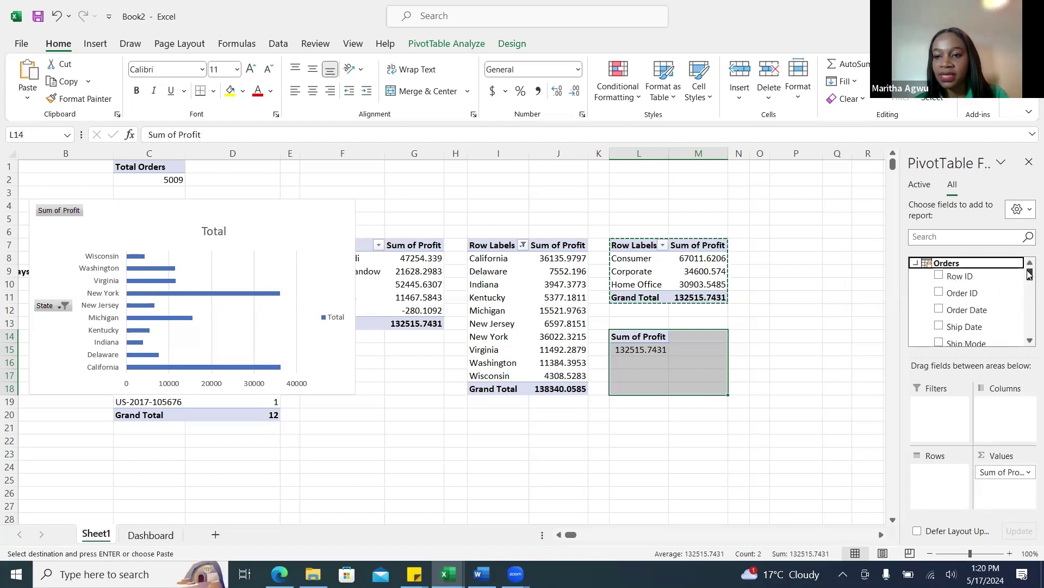
{"action": "left_click", "coordinate": [940, 309]}
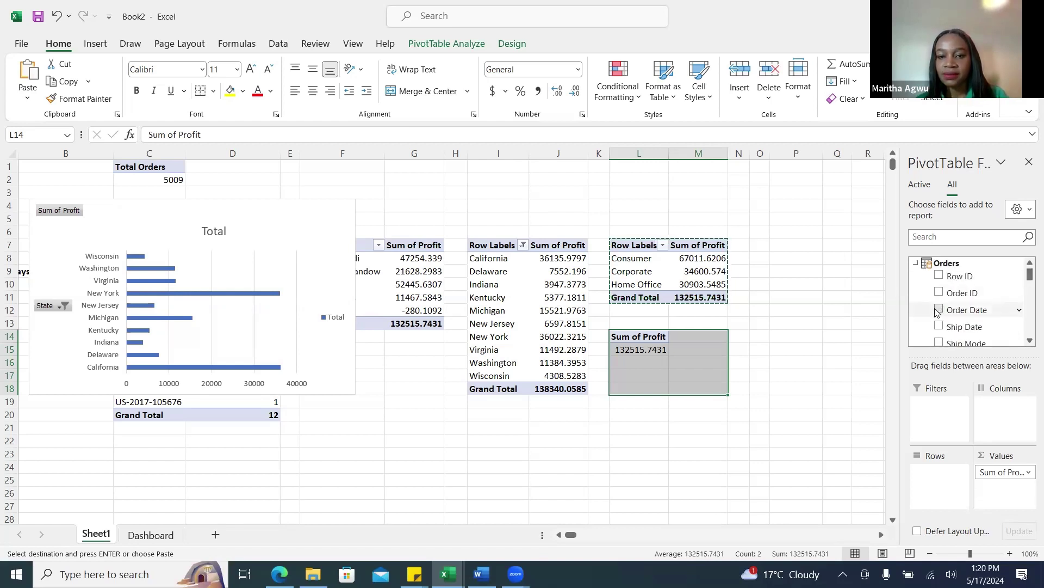
{"action": "left_click_drag", "start_coordinate": [937, 311], "coordinate": [1017, 400]}
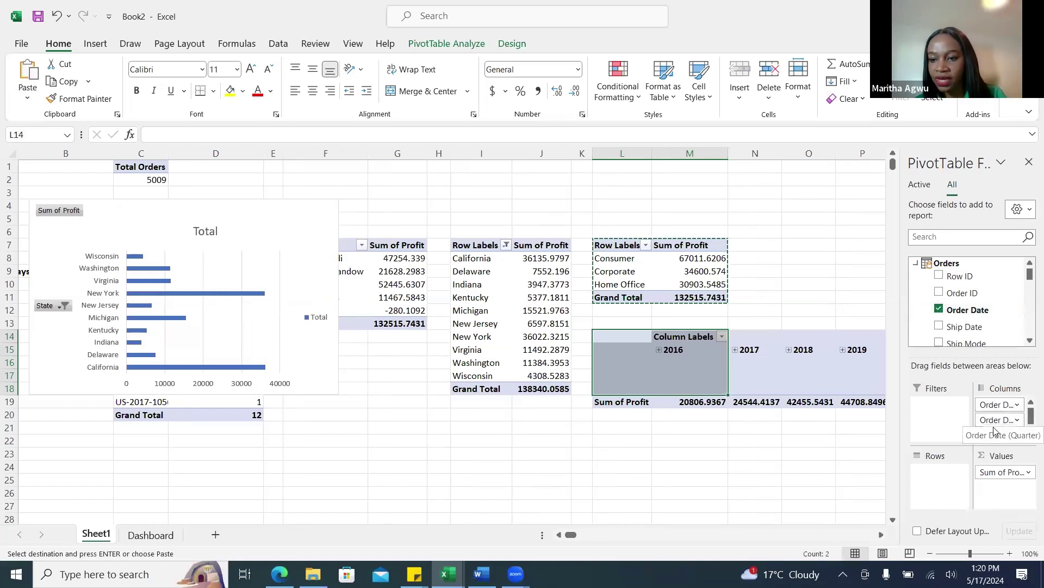
- Remove the Order Date year, quarter and full-date fields from the copied PivotTable's columns, keeping only Order Date (Month)
{"action": "left_click", "coordinate": [1016, 405]}
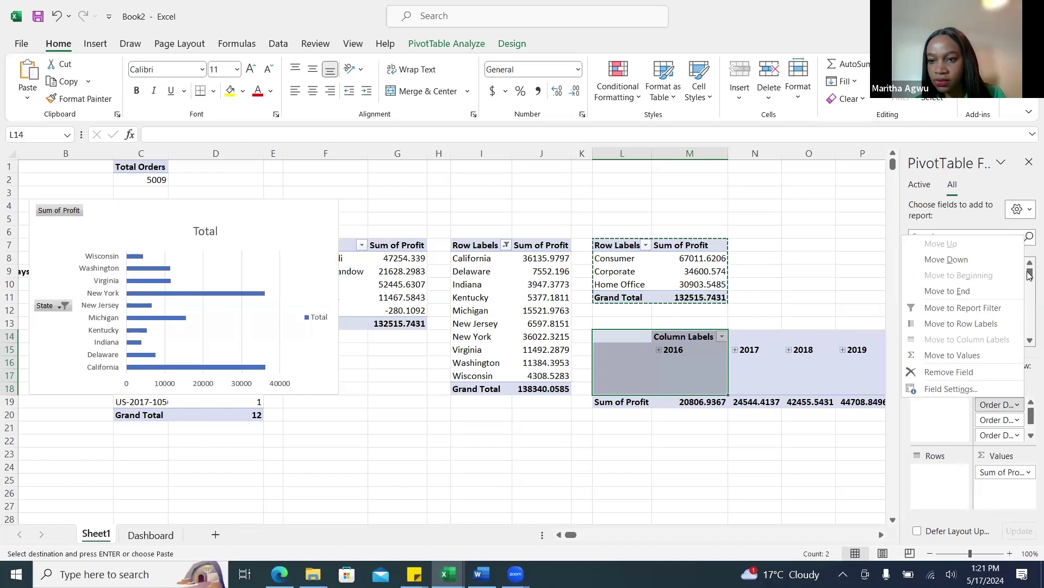
{"action": "left_click", "coordinate": [1019, 407]}
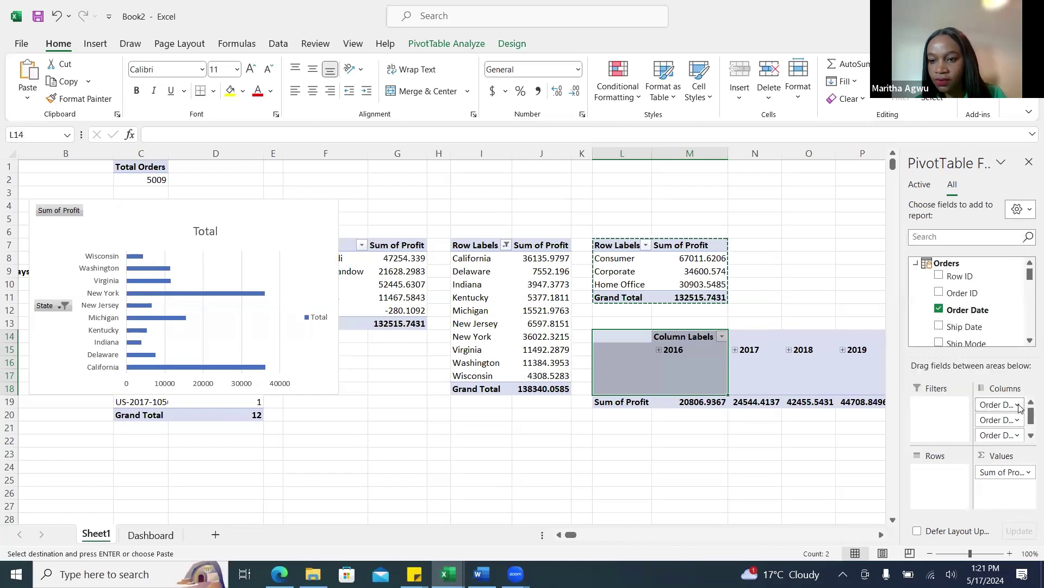
{"action": "left_click", "coordinate": [1018, 405]}
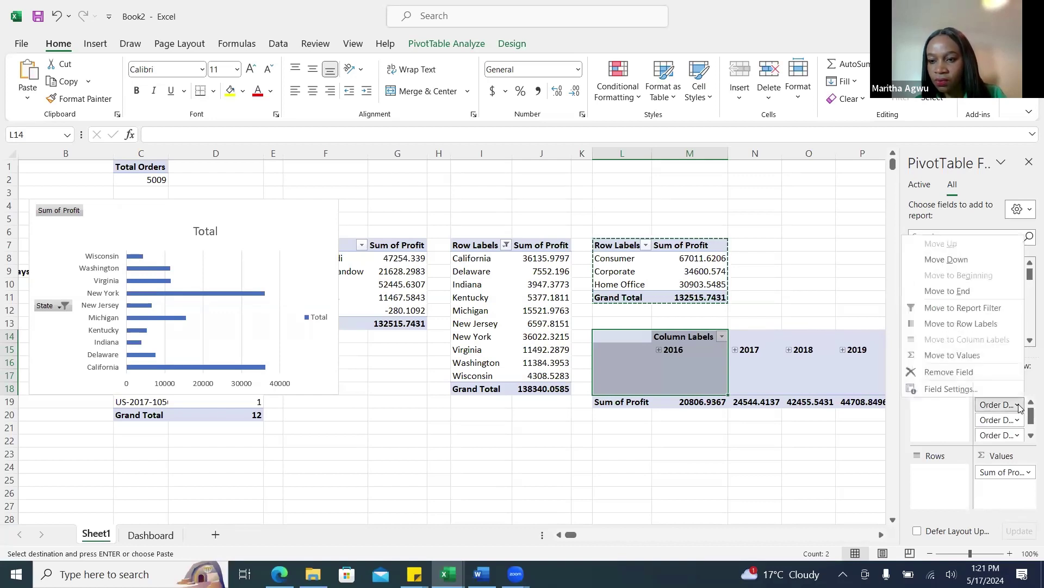
{"action": "left_click", "coordinate": [956, 377]}
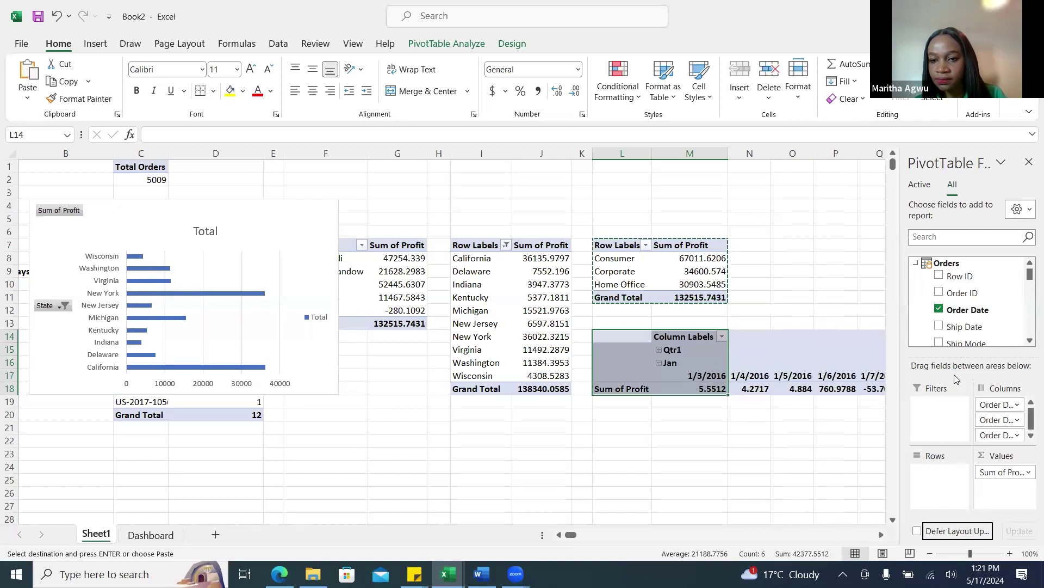
{"action": "left_click", "coordinate": [1016, 404]}
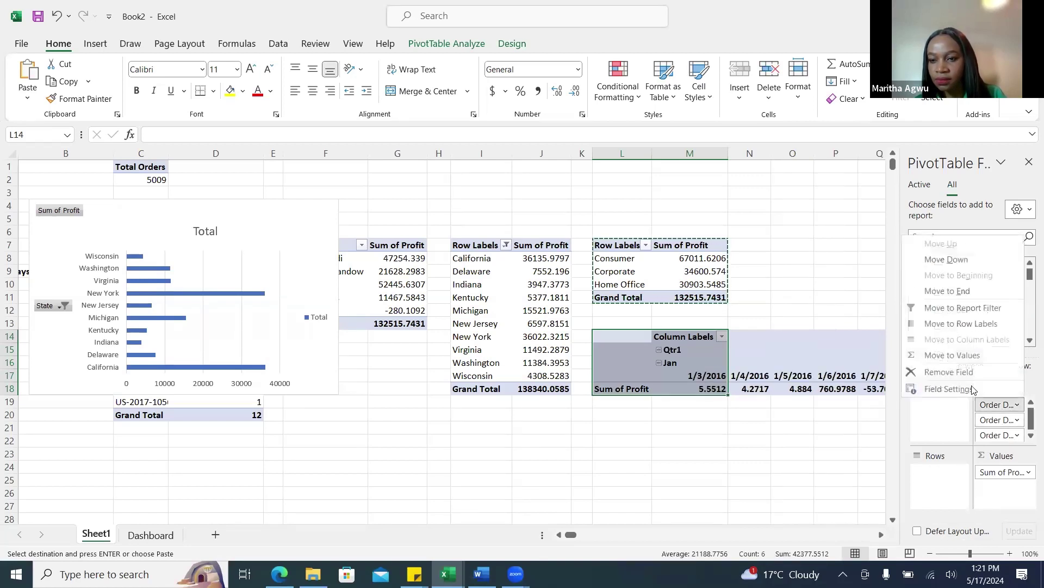
{"action": "left_click", "coordinate": [956, 379]}
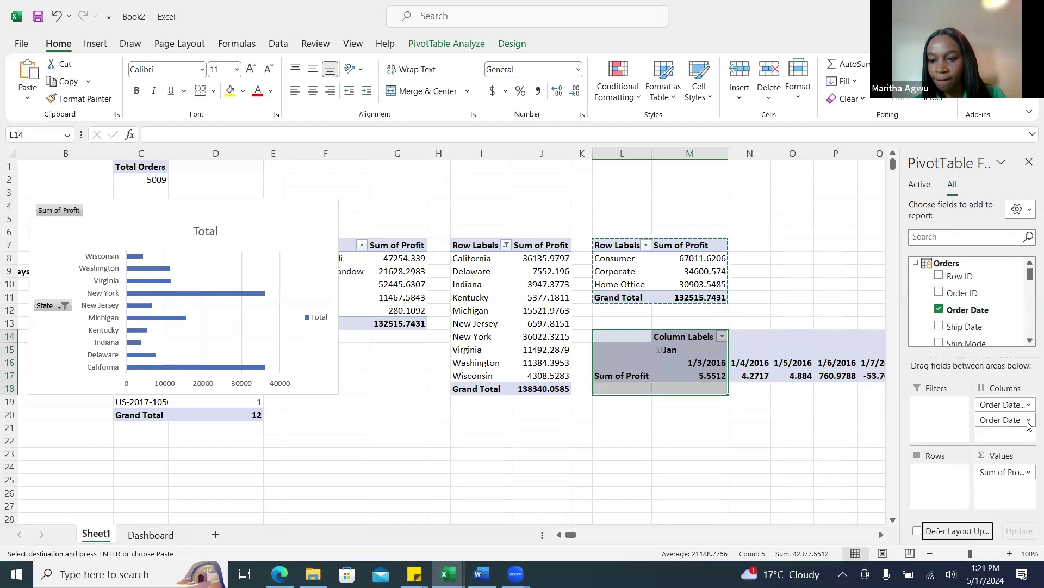
{"action": "left_click", "coordinate": [1028, 420]}
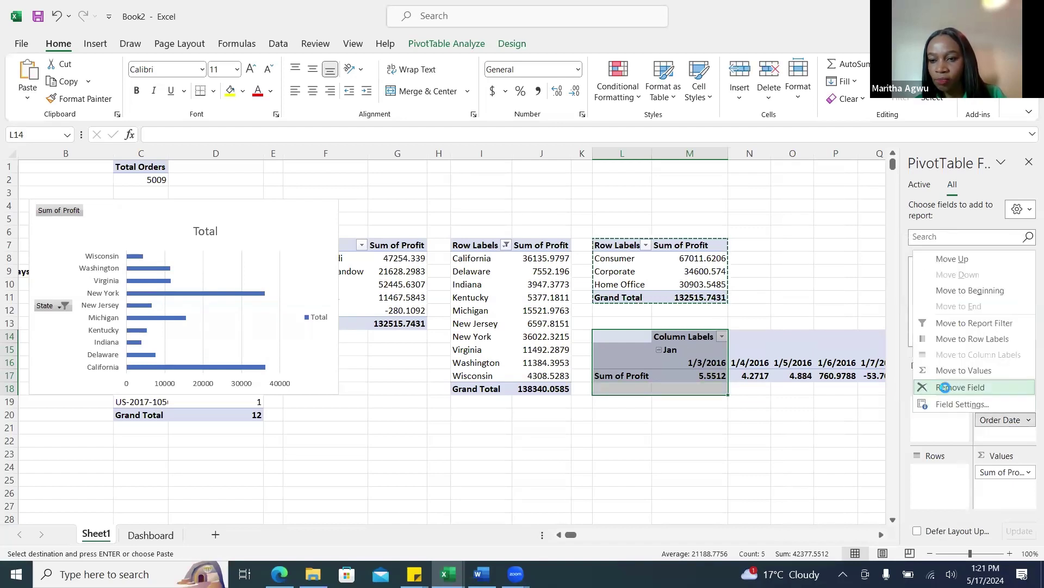
{"action": "left_click", "coordinate": [947, 388]}
- Move Order Date (Month) from the columns to the rows of the copied PivotTable
{"action": "left_click_drag", "start_coordinate": [1030, 278], "coordinate": [1029, 338]}
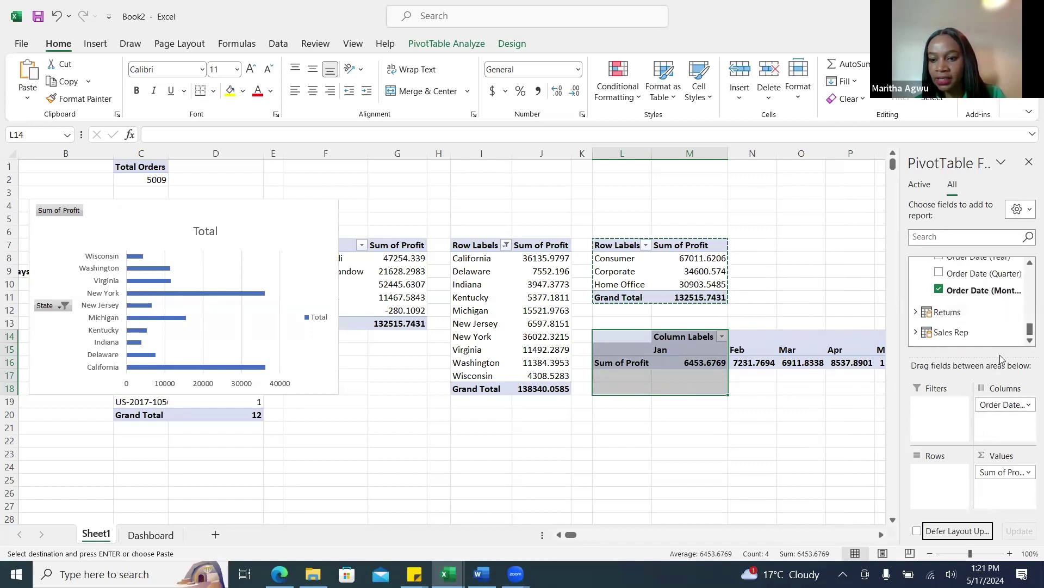
{"action": "left_click_drag", "start_coordinate": [991, 405], "coordinate": [939, 481]}
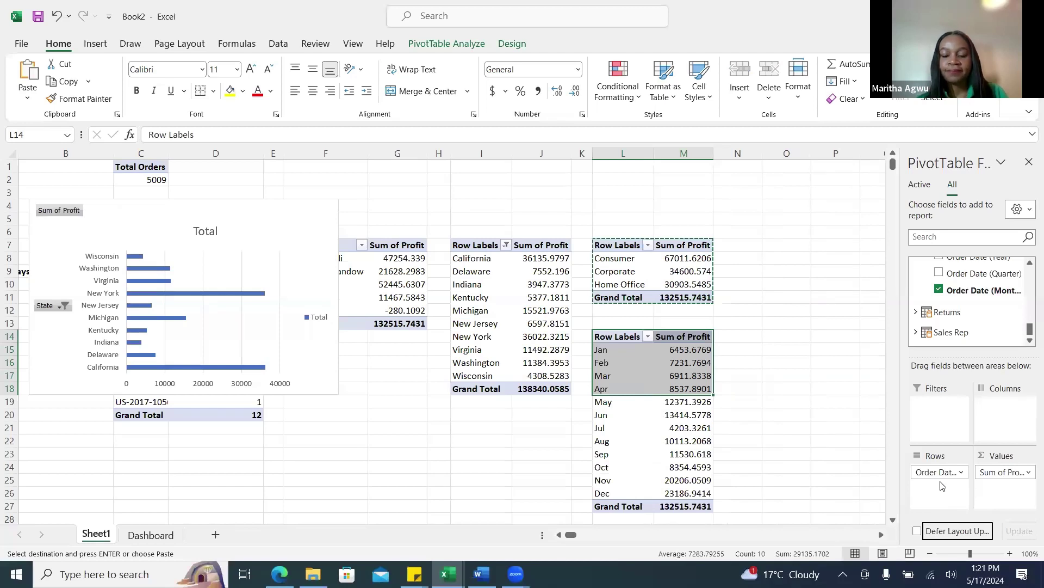
{"action": "left_click", "coordinate": [792, 397]}
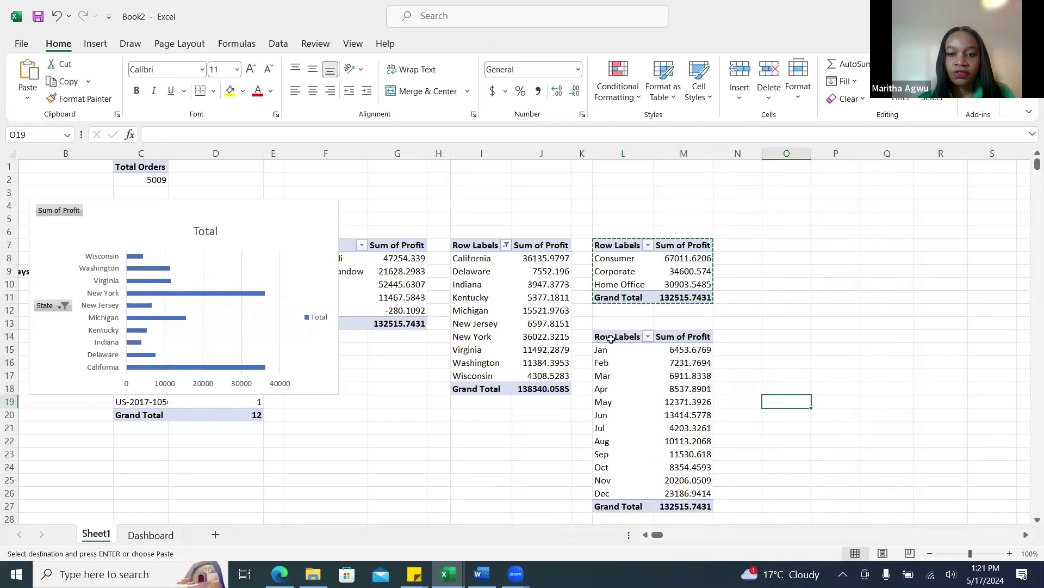
- Insert a basic Line PivotChart from the monthly profit PivotTable's range L14:M26
{"action": "left_click_drag", "start_coordinate": [611, 338], "coordinate": [696, 494]}
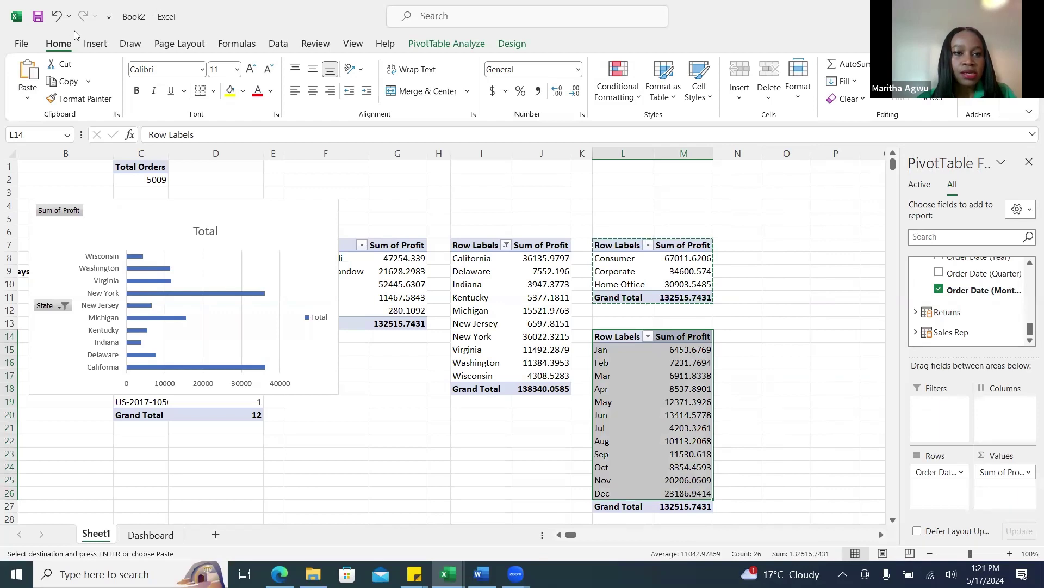
{"action": "left_click", "coordinate": [95, 47]}
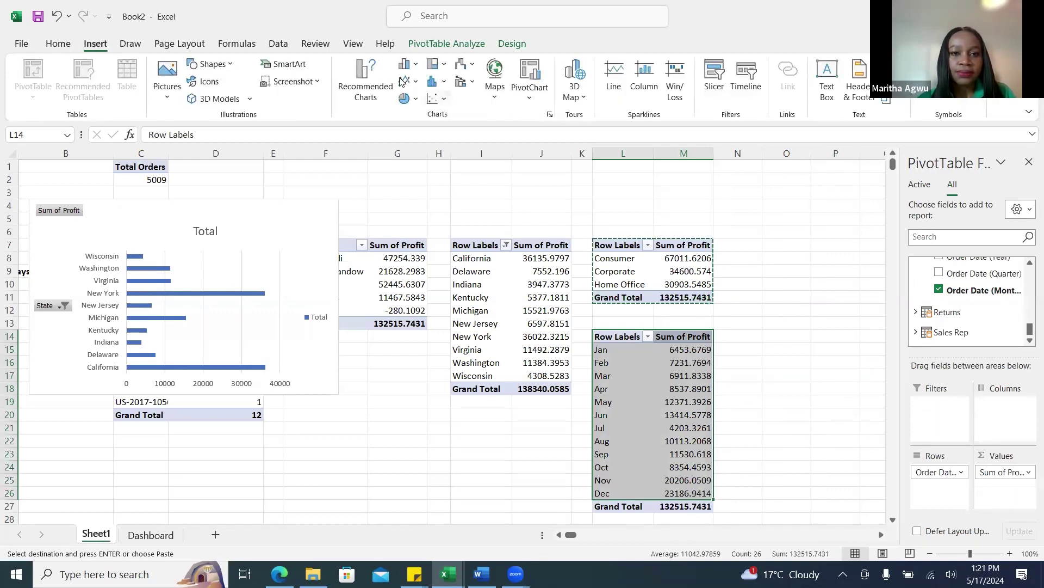
{"action": "left_click", "coordinate": [416, 83]}
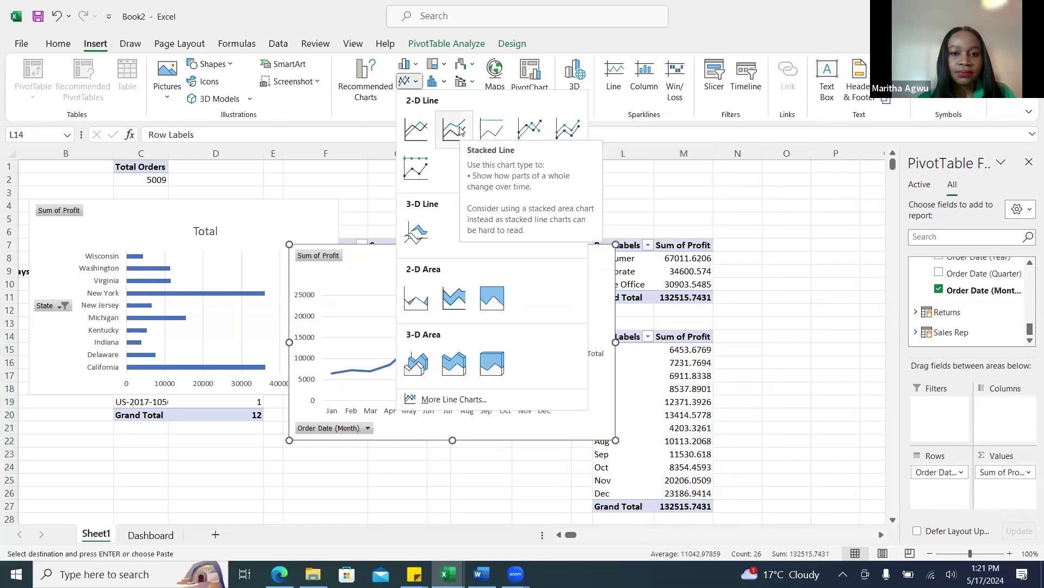
{"action": "left_click", "coordinate": [369, 88]}
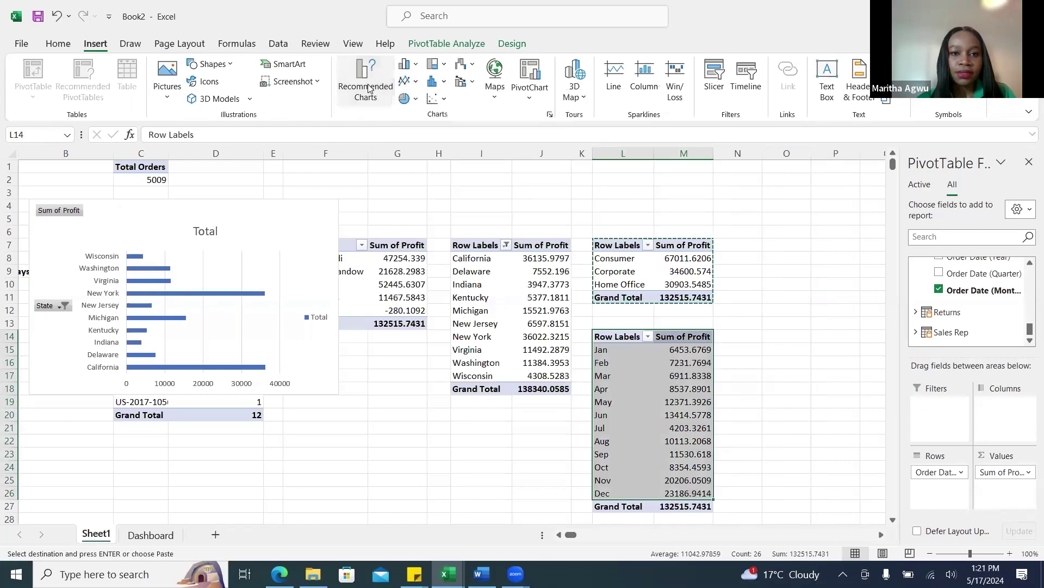
{"action": "left_click", "coordinate": [363, 179]}
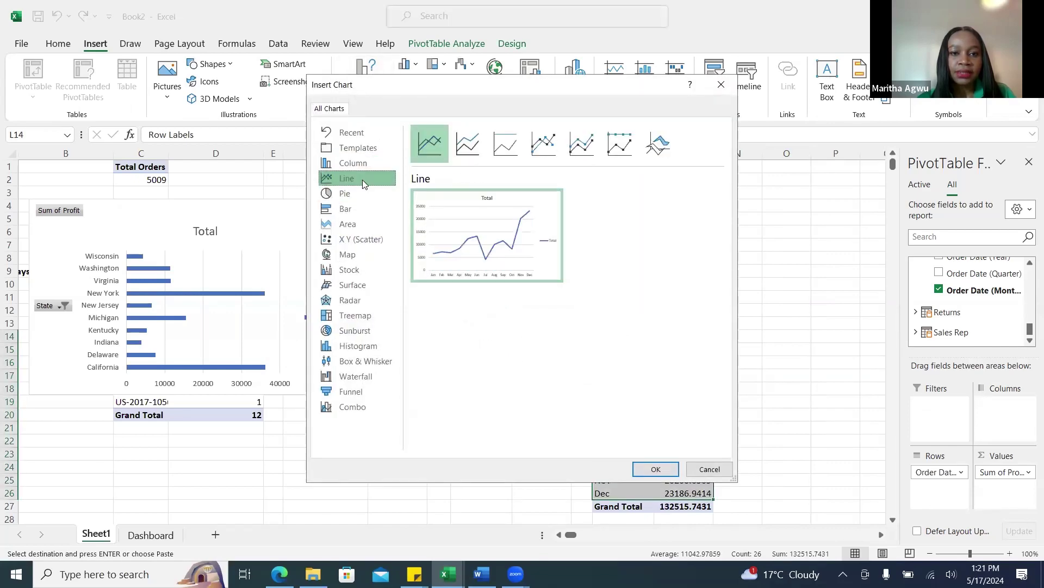
{"action": "mouse_move", "coordinate": [506, 239]}
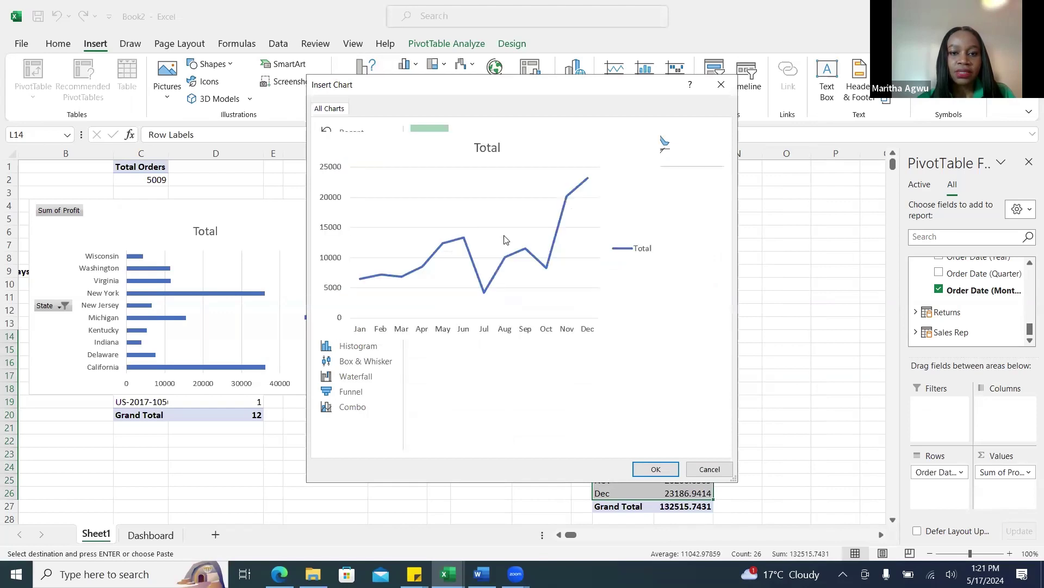
{"action": "left_click", "coordinate": [657, 469]}
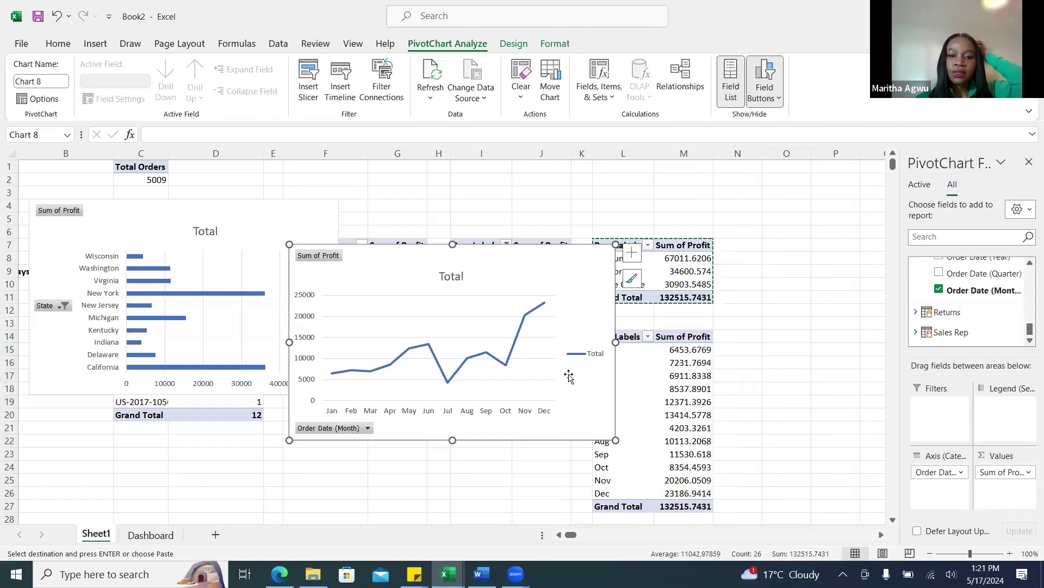
- Change the monthly profit line chart's title to "Trend of Orders"
{"action": "double_click", "coordinate": [453, 278]}
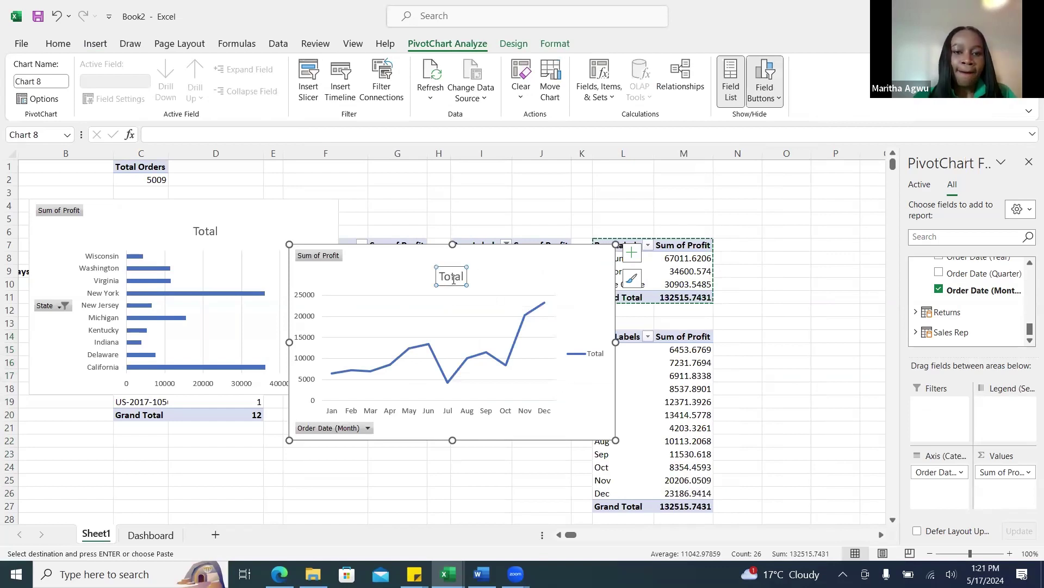
{"action": "double_click", "coordinate": [454, 279]}
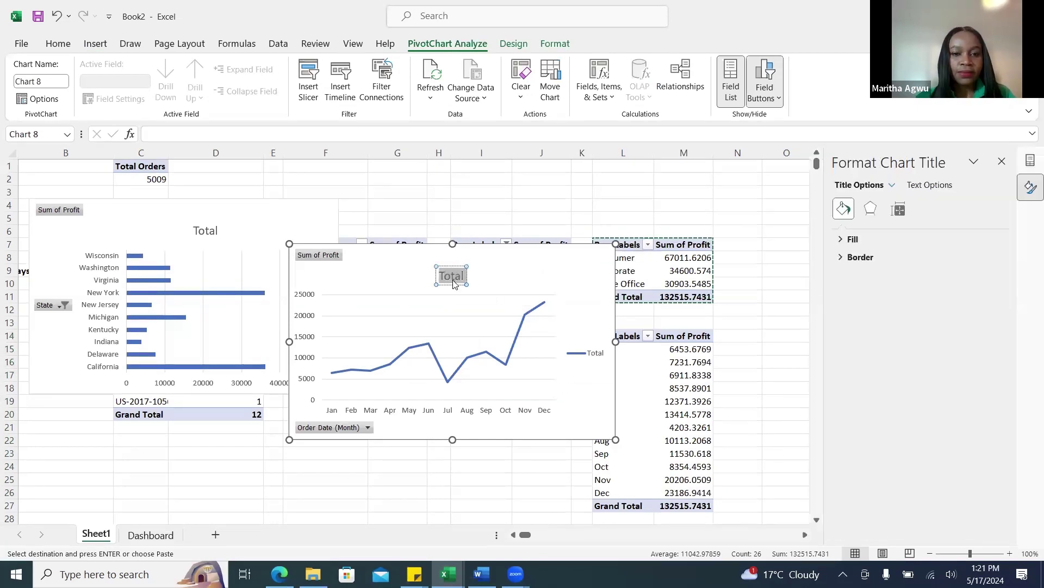
{"action": "type", "text": "Trend"}
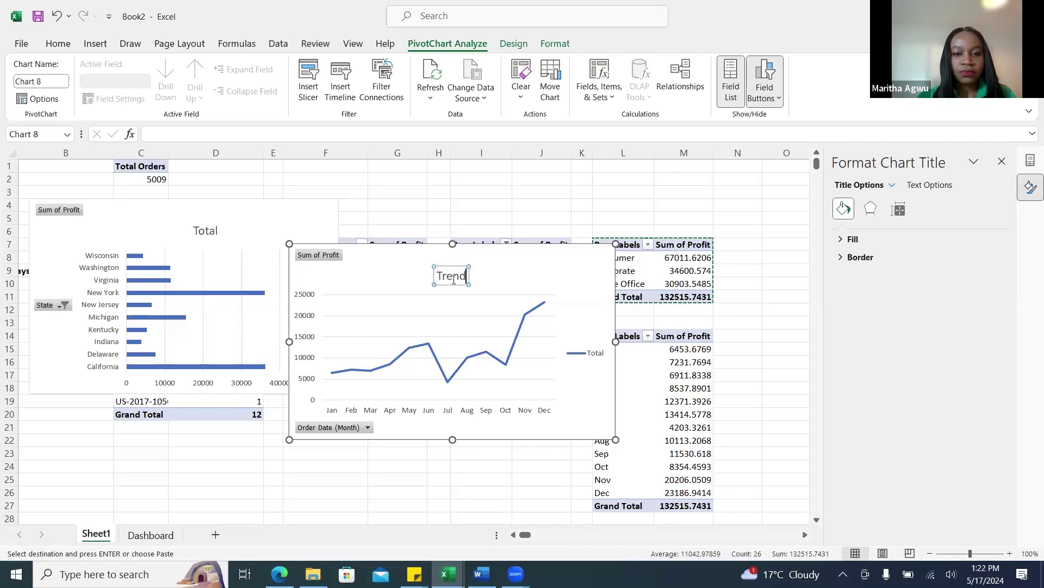
{"action": "type", "text": " of Orders"}
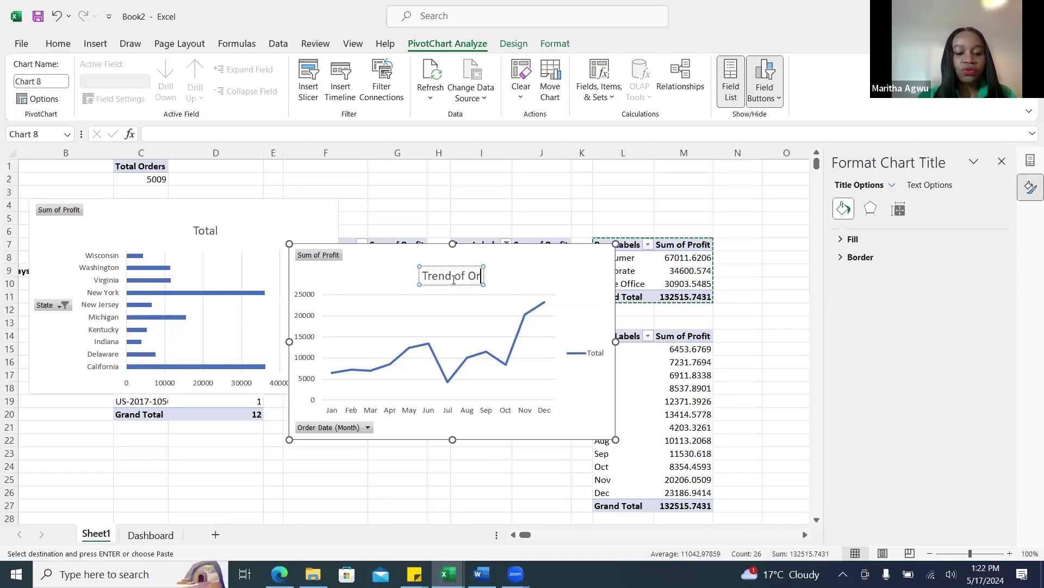
{"action": "left_click", "coordinate": [678, 217]}
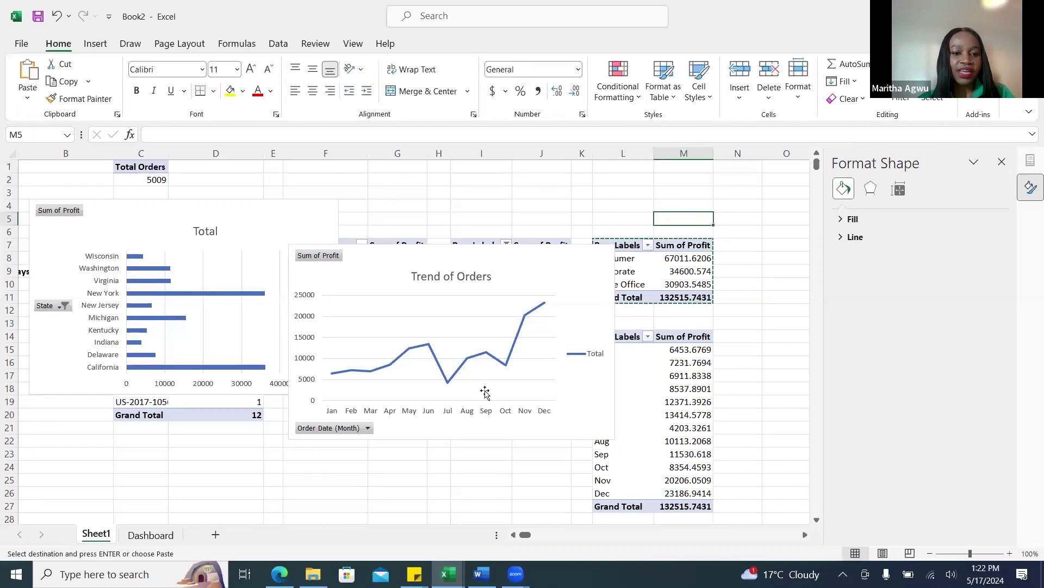
- Cut the state profit bar chart and the Trend of Orders chart together from Sheet1 and paste them at F26 on the Dashboard sheet
{"action": "left_click_drag", "start_coordinate": [517, 247], "coordinate": [583, 239]}
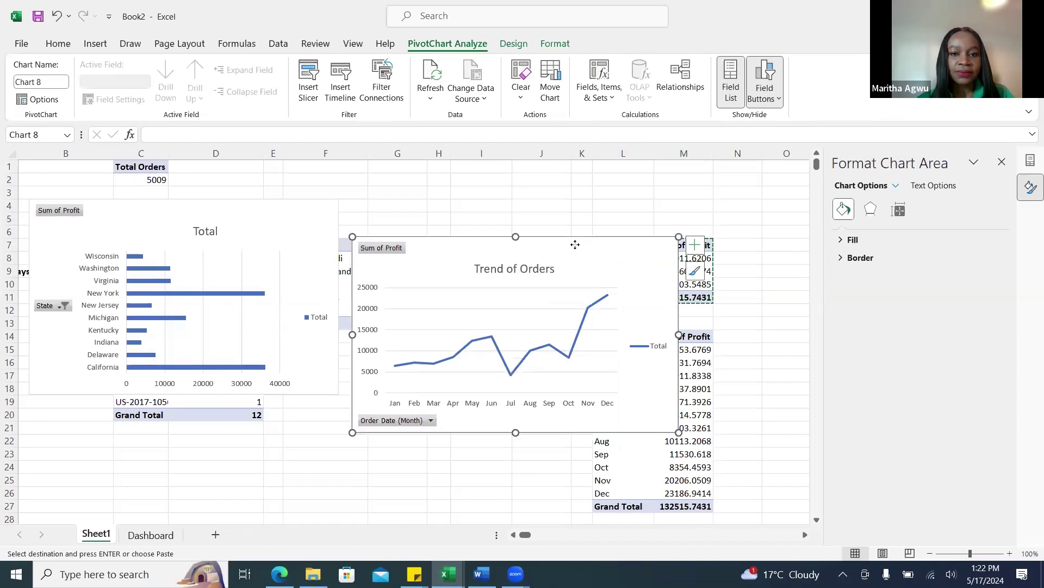
{"action": "left_click", "coordinate": [284, 218], "text": "ctrl"}
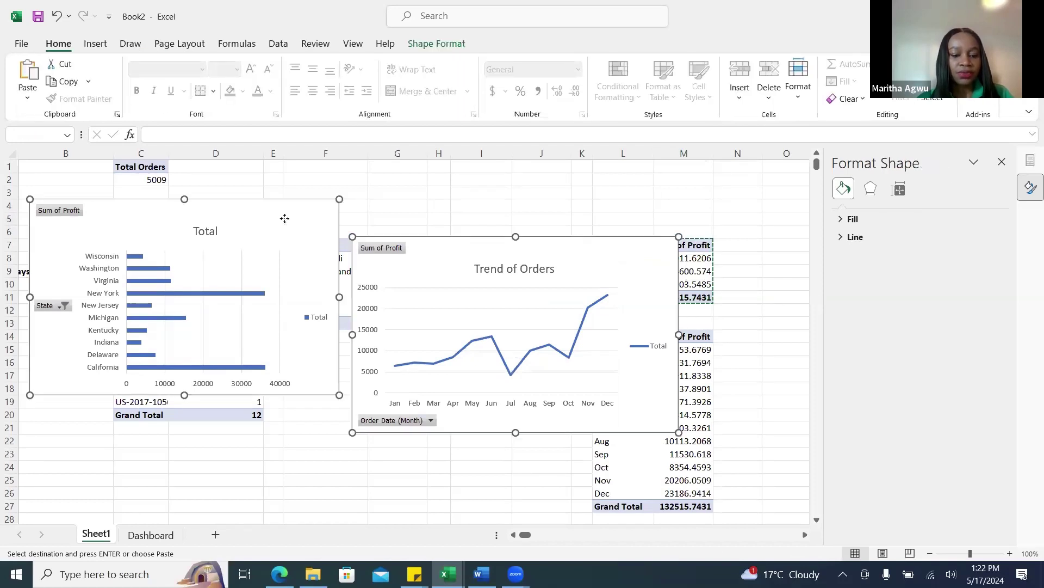
{"action": "key", "text": "ctrl+x"}
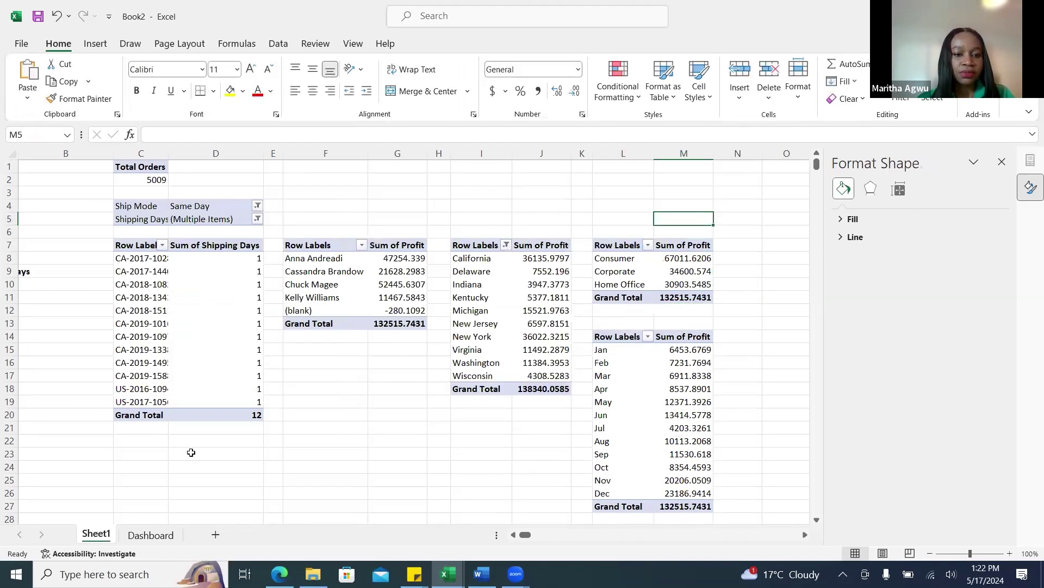
{"action": "left_click", "coordinate": [148, 535]}
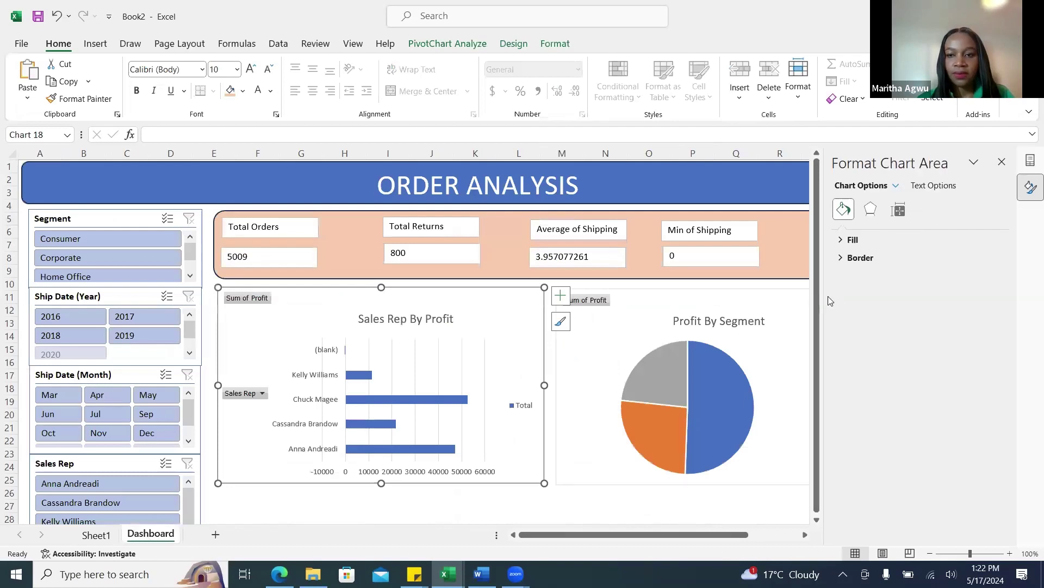
{"action": "scroll", "coordinate": [815, 295], "scroll_direction": "down", "scroll_amount": 1}
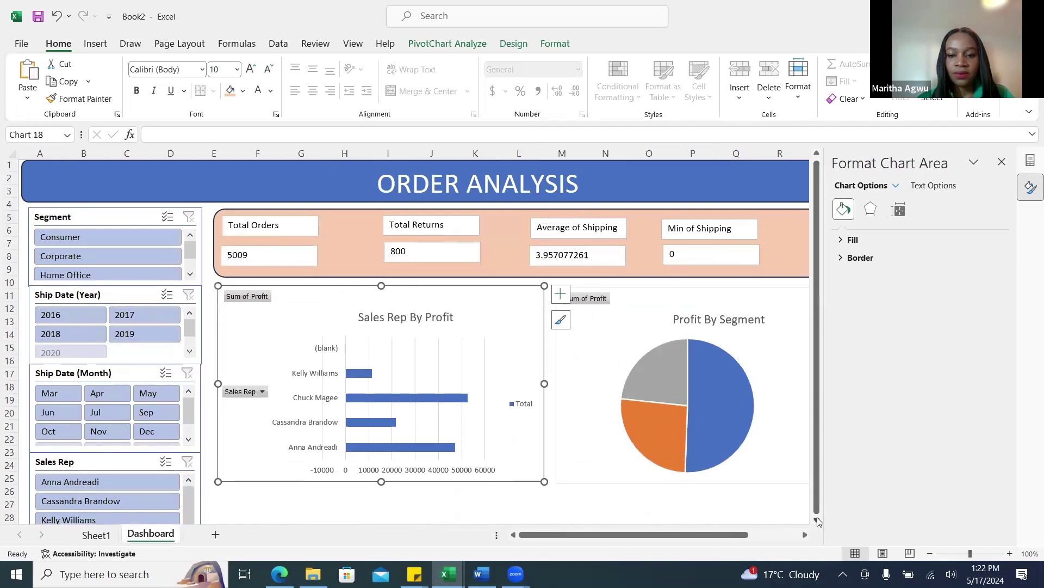
{"action": "scroll", "coordinate": [819, 521], "scroll_direction": "down", "scroll_amount": 4}
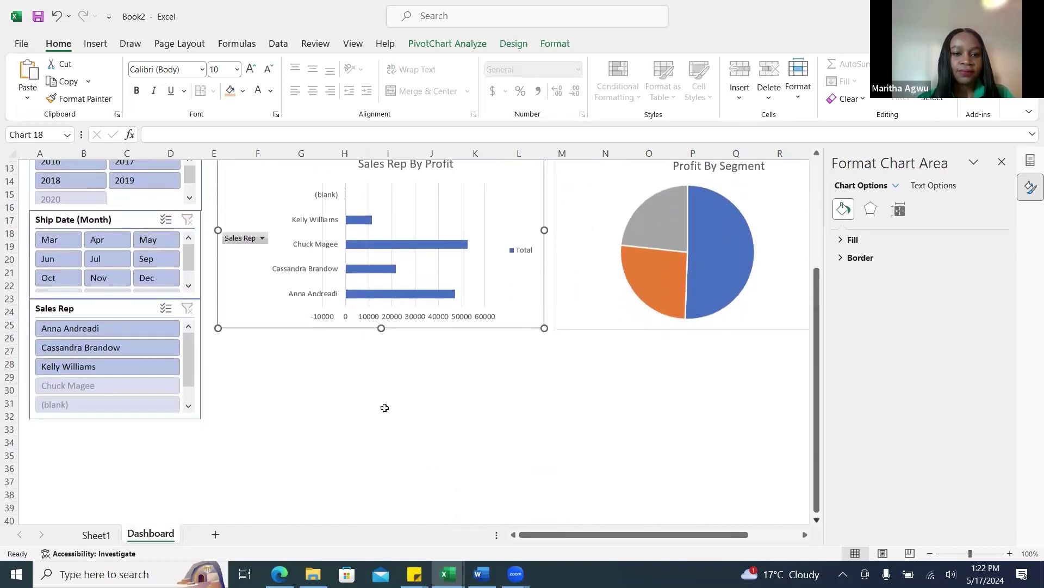
{"action": "left_click", "coordinate": [297, 363]}
{"action": "left_click", "coordinate": [234, 336]}
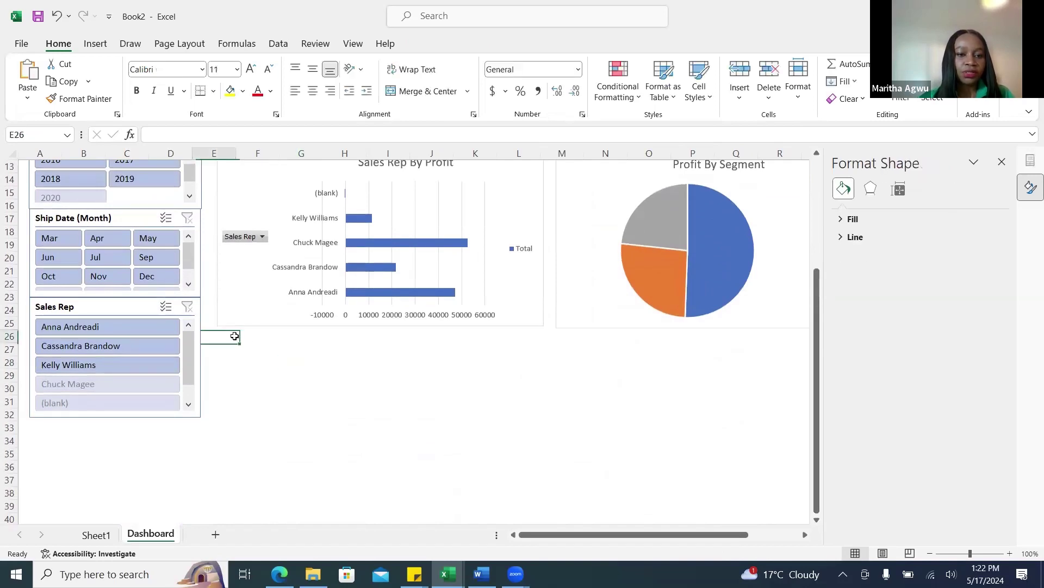
{"action": "left_click", "coordinate": [260, 332]}
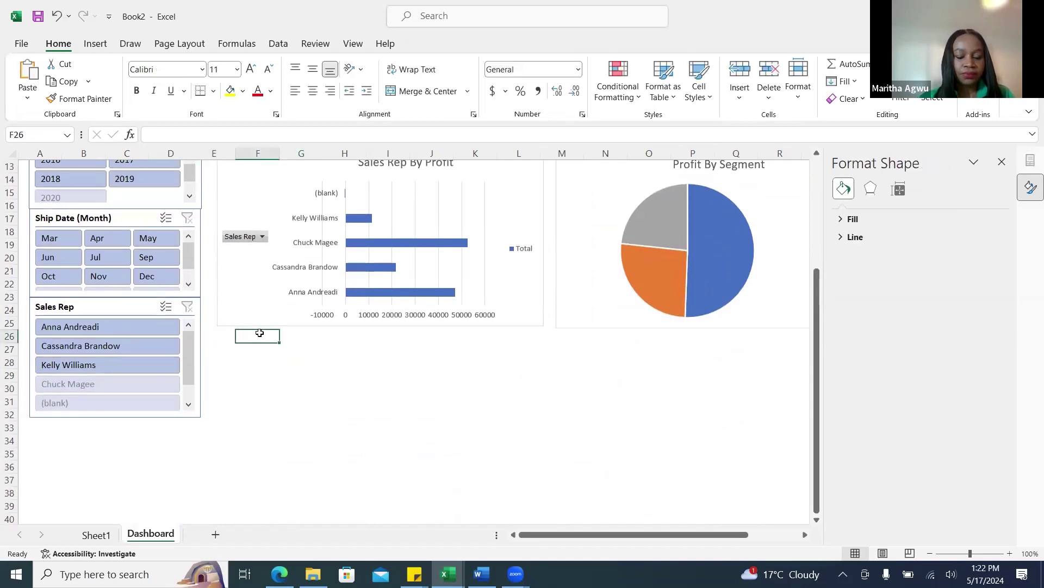
{"action": "key", "text": "ctrl+v"}
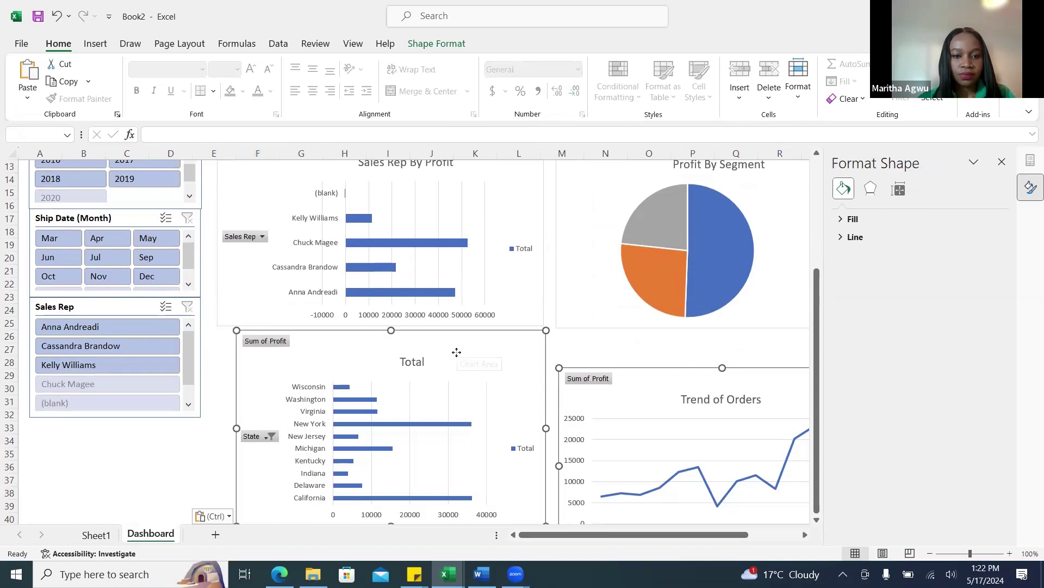
- Place the state profit chart below Sales Rep By Profit and Trend of Orders below Profit By Segment, widening the state chart to match the one above
{"action": "mouse_move", "coordinate": [457, 352]}
{"action": "left_mouse_down"}
{"action": "mouse_move", "coordinate": [385, 354]}
{"action": "mouse_move", "coordinate": [437, 350]}
{"action": "left_mouse_up"}
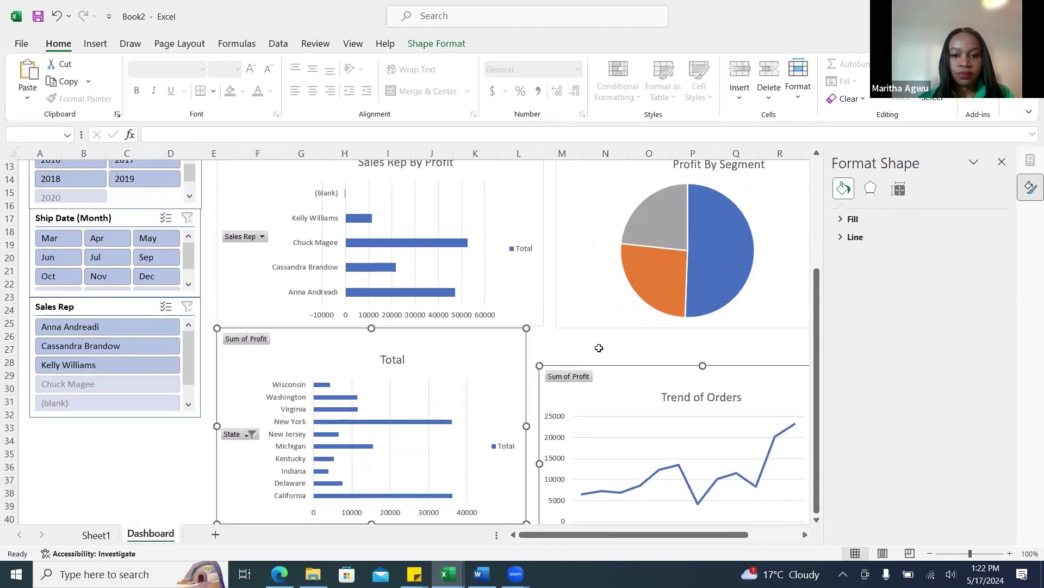
{"action": "left_click", "coordinate": [626, 357]}
{"action": "left_click", "coordinate": [669, 372]}
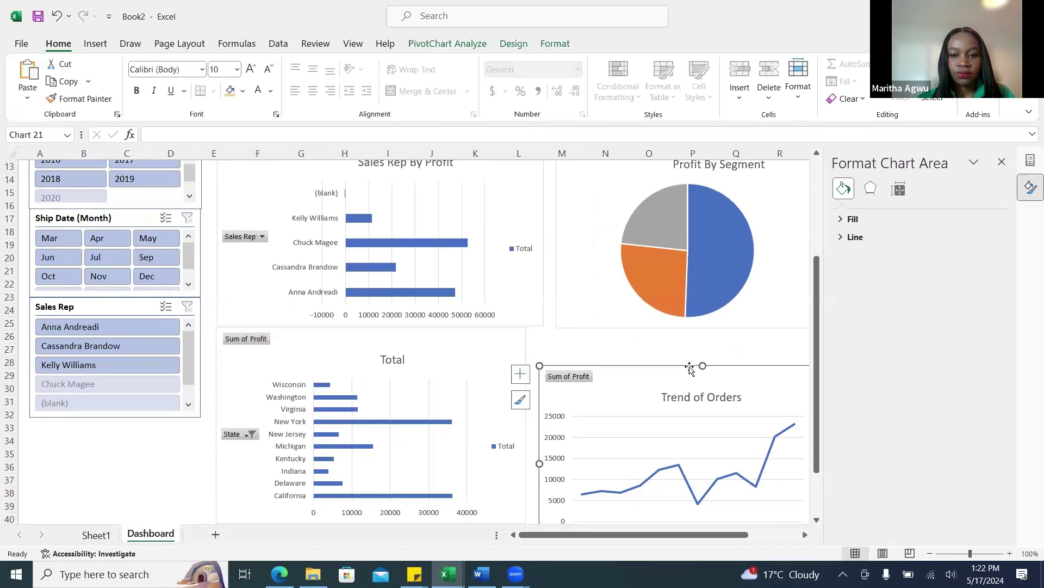
{"action": "left_click_drag", "start_coordinate": [690, 368], "coordinate": [700, 334]}
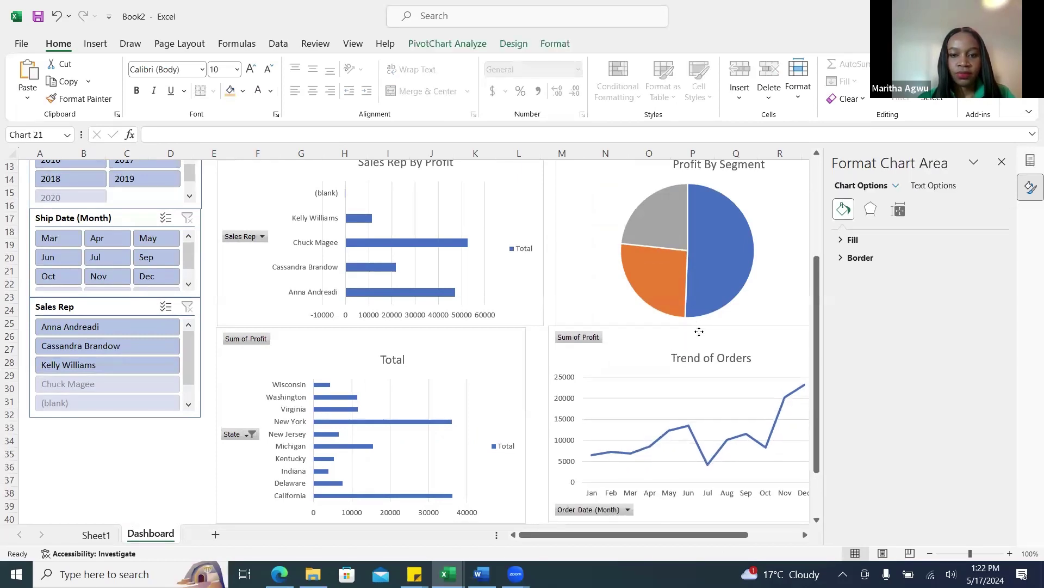
{"action": "left_click", "coordinate": [511, 401]}
{"action": "left_click_drag", "start_coordinate": [532, 428], "coordinate": [547, 426]}
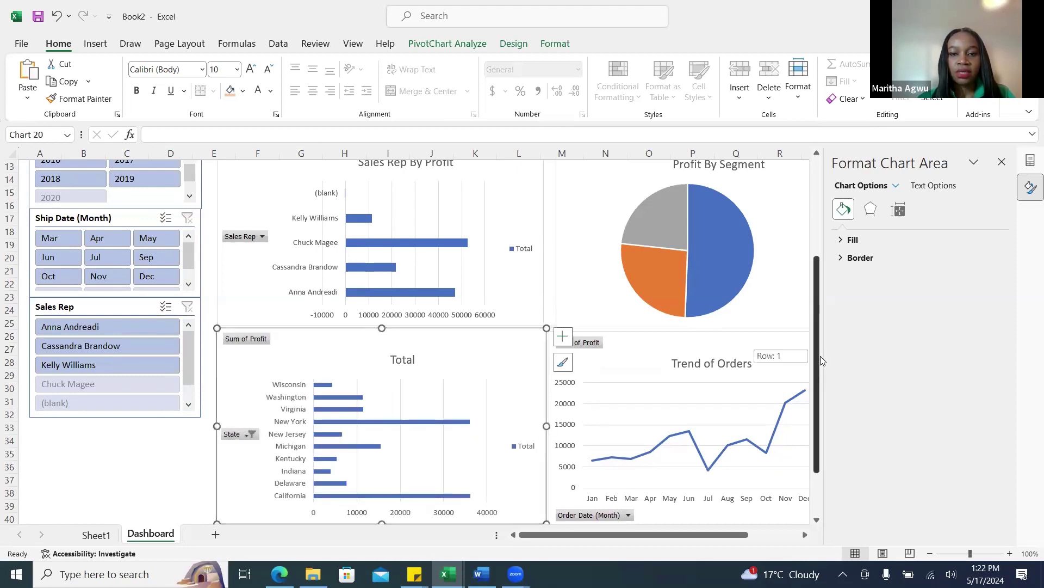
- Add a data table to the Sales Rep By Profit chart and remove its gridlines and legend
{"action": "left_click_drag", "start_coordinate": [820, 357], "coordinate": [820, 301]}
{"action": "left_click", "coordinate": [526, 251]}
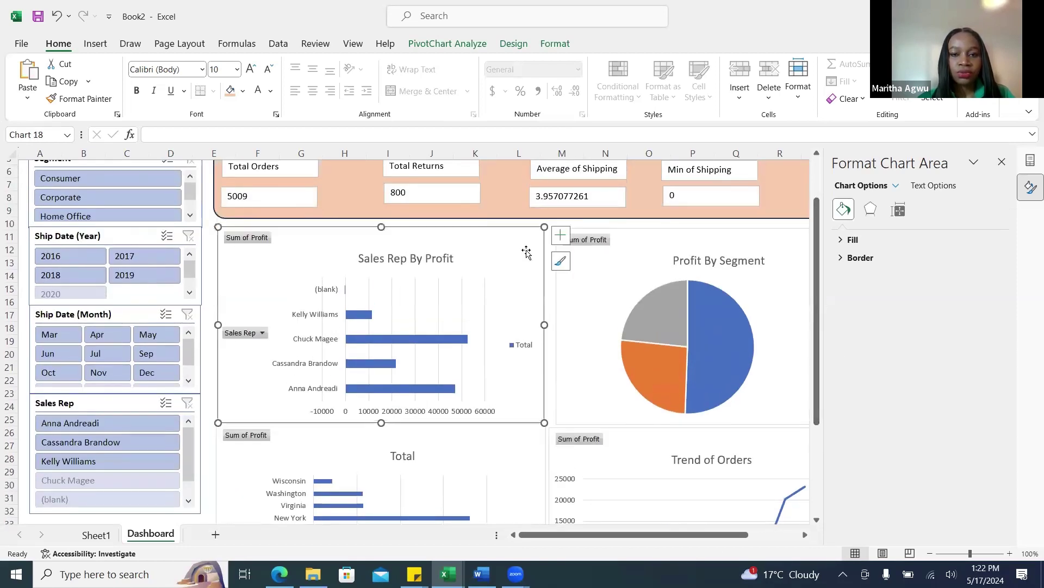
{"action": "left_click", "coordinate": [563, 235]}
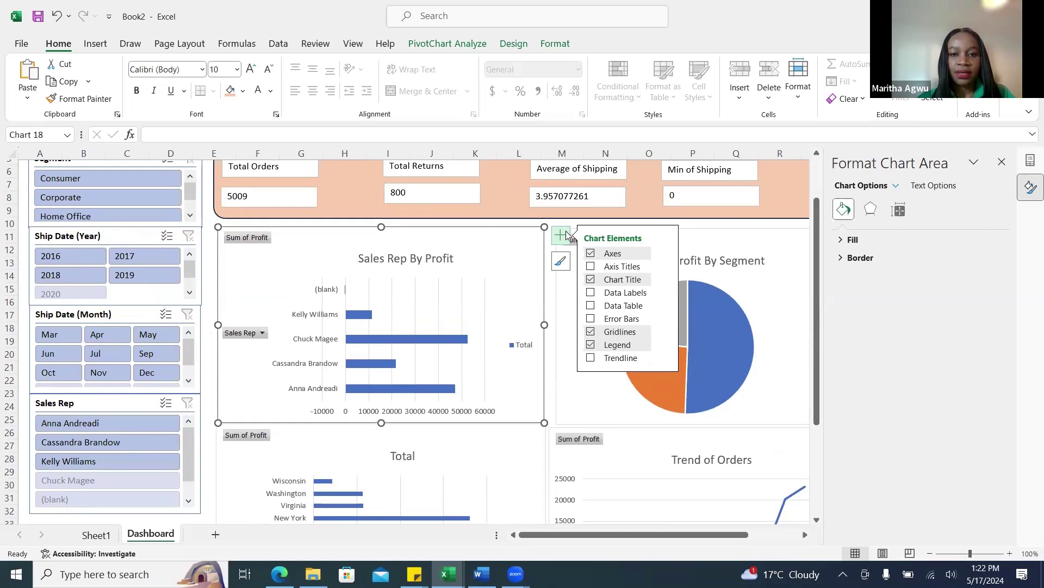
{"action": "left_click", "coordinate": [590, 306]}
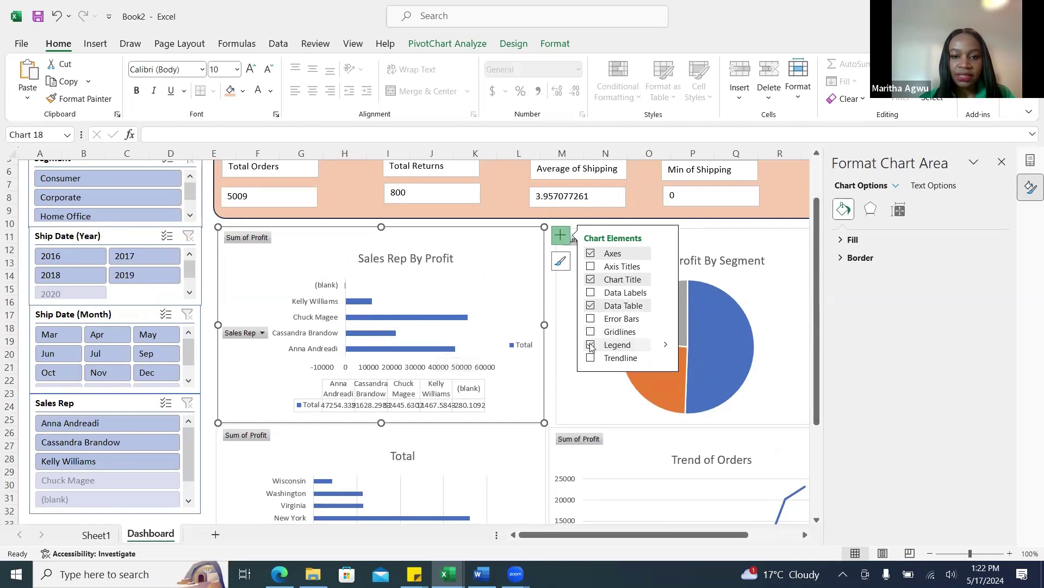
{"action": "left_click", "coordinate": [590, 345]}
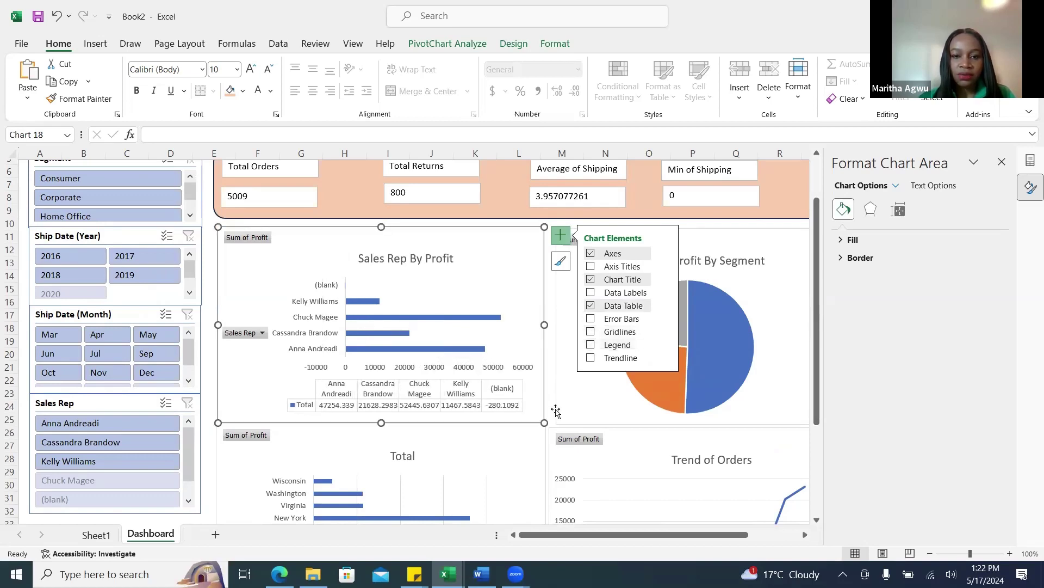
- Enlarge the Sales Rep By Profit chart downward over the top of the state profit chart and add data labels
{"action": "left_click_drag", "start_coordinate": [544, 422], "coordinate": [539, 471]}
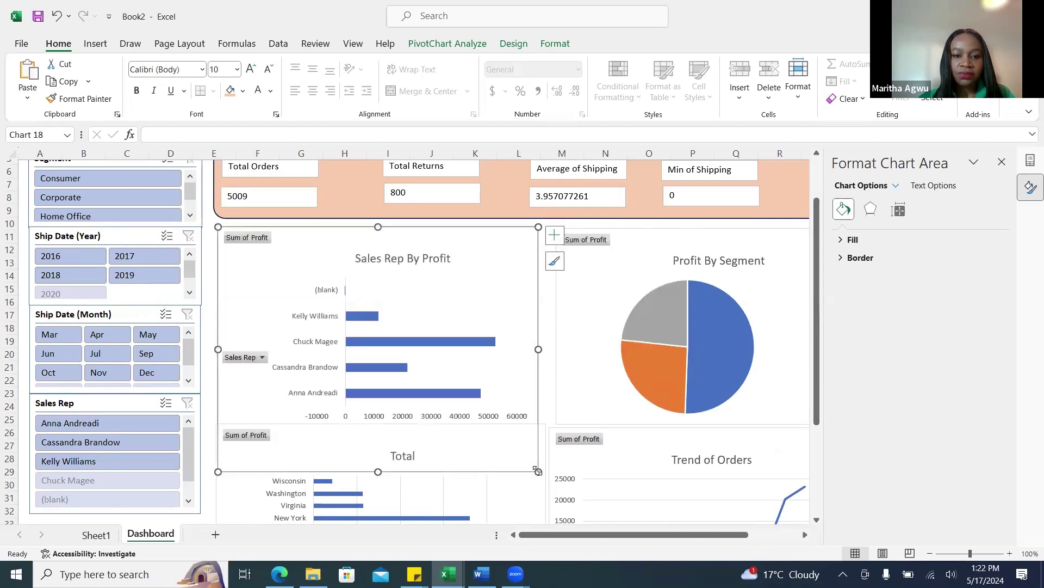
{"action": "left_click", "coordinate": [554, 238]}
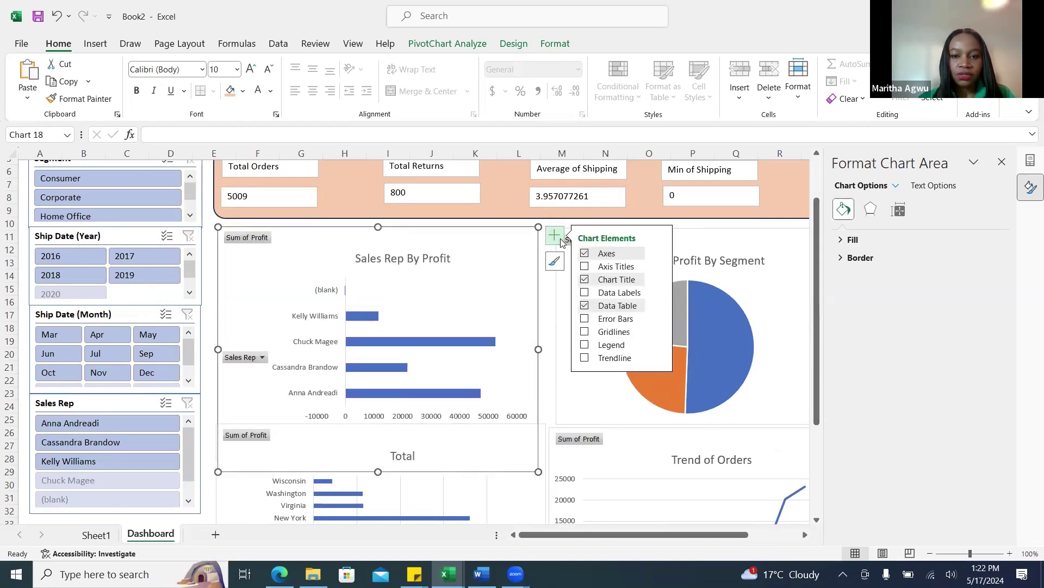
{"action": "left_click", "coordinate": [584, 294]}
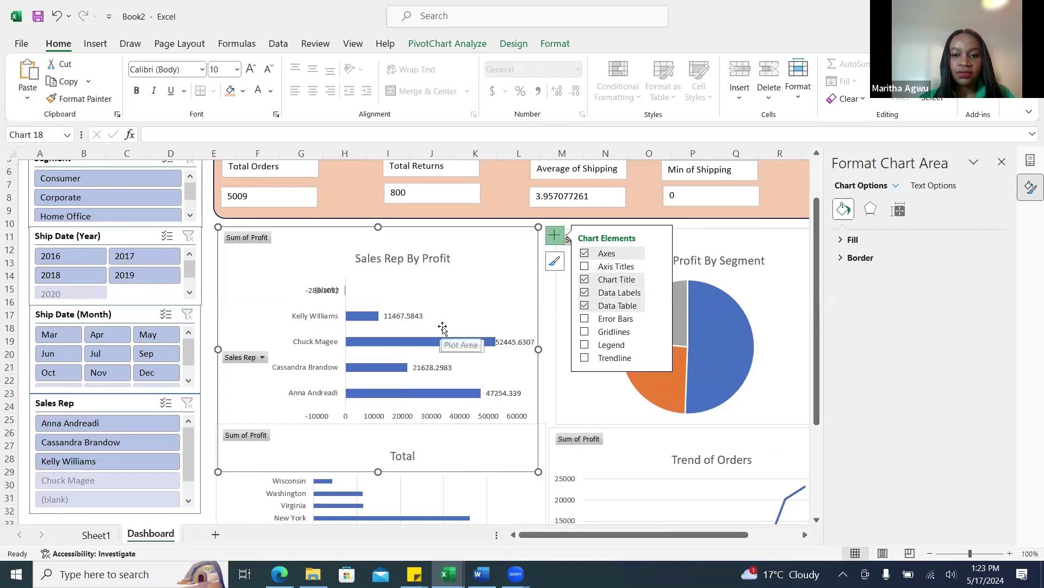
- Switch to the Excel Training- Order Analysis workbook, examine its Dashboard and Table sheets for reference, and return to Book2
{"action": "left_click", "coordinate": [768, 286]}
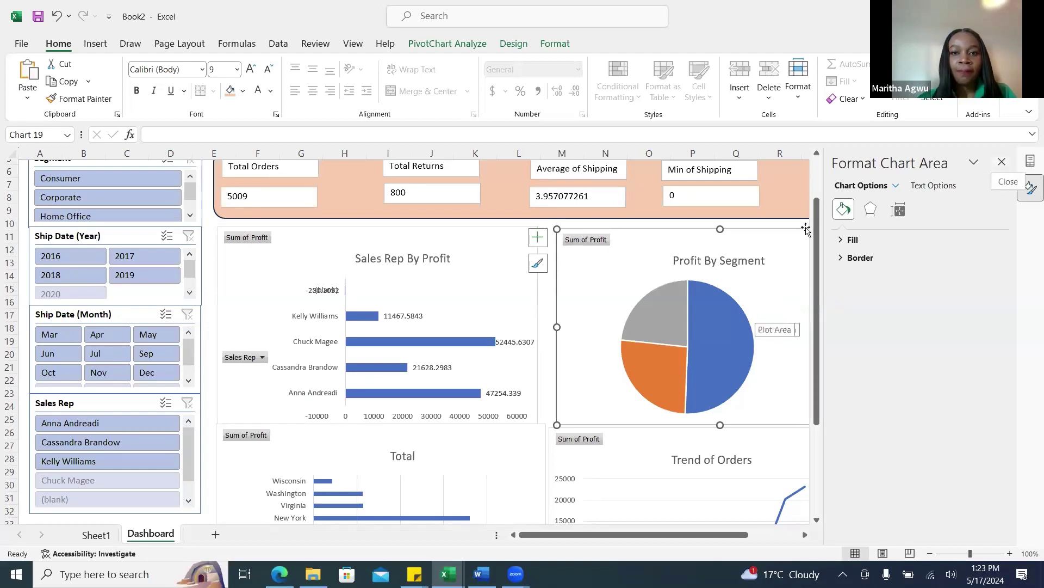
{"action": "left_click_drag", "start_coordinate": [814, 267], "coordinate": [829, 402]}
{"action": "mouse_move", "coordinate": [448, 574]}
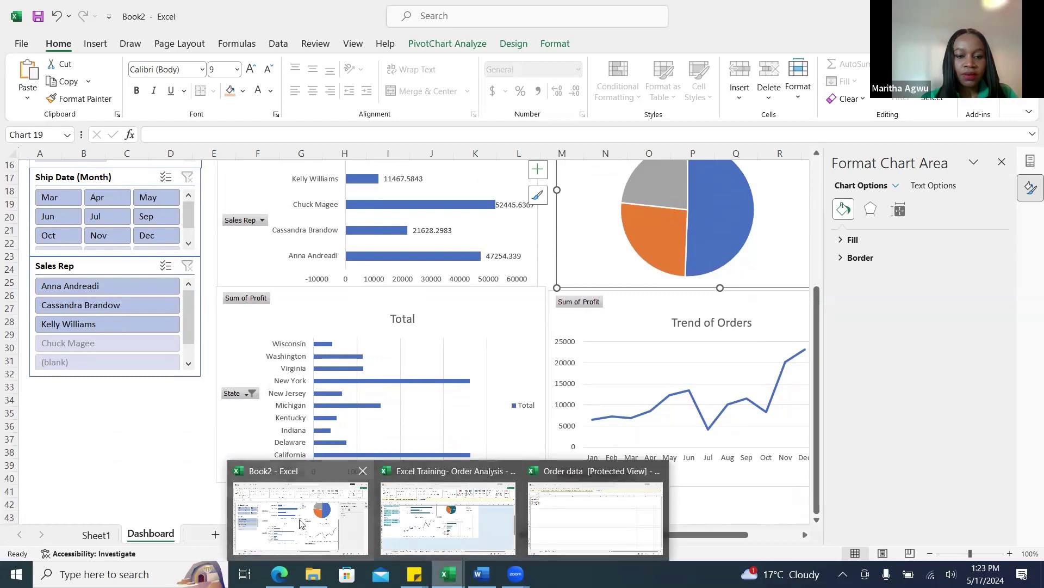
{"action": "left_click", "coordinate": [421, 530]}
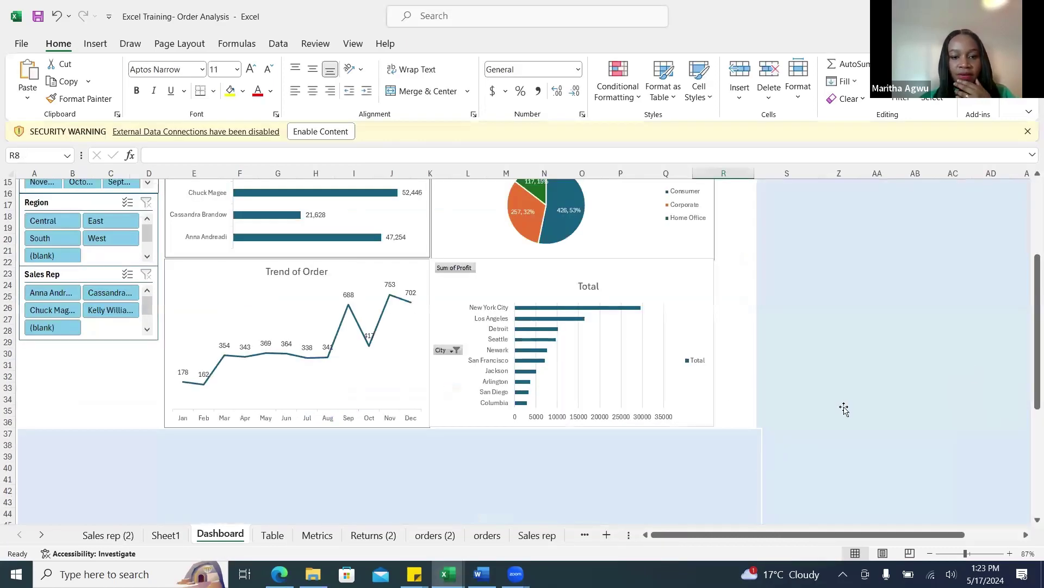
{"action": "left_click_drag", "start_coordinate": [1030, 366], "coordinate": [1030, 266]}
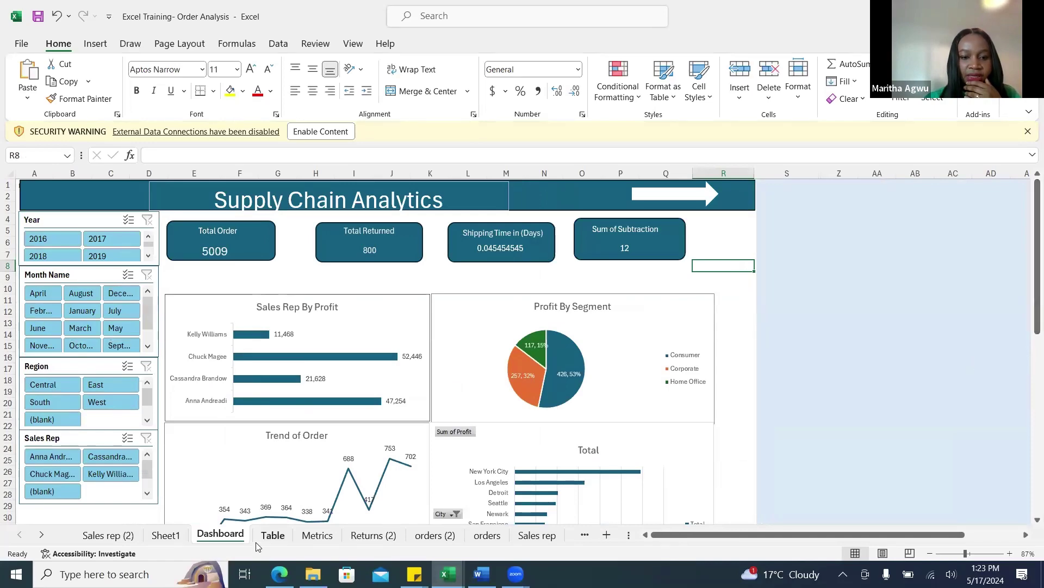
{"action": "left_click", "coordinate": [273, 535]}
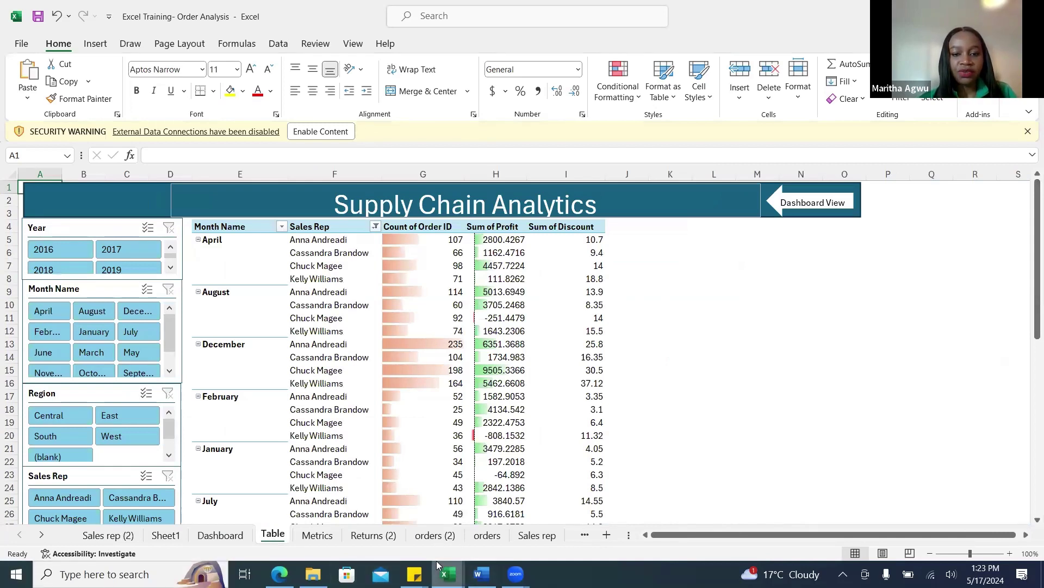
{"action": "left_click", "coordinate": [447, 574]}
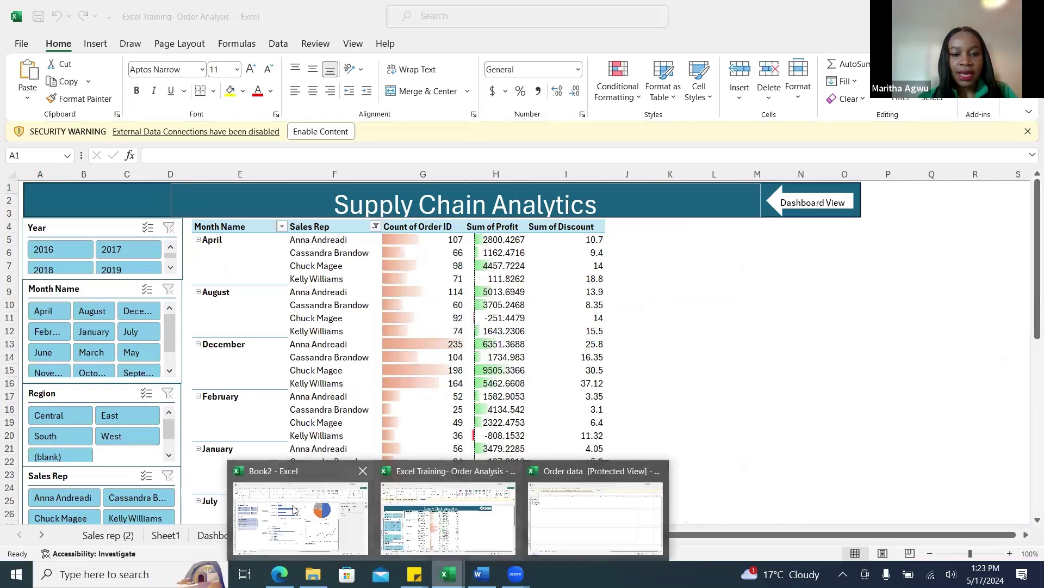
{"action": "left_click", "coordinate": [294, 509]}
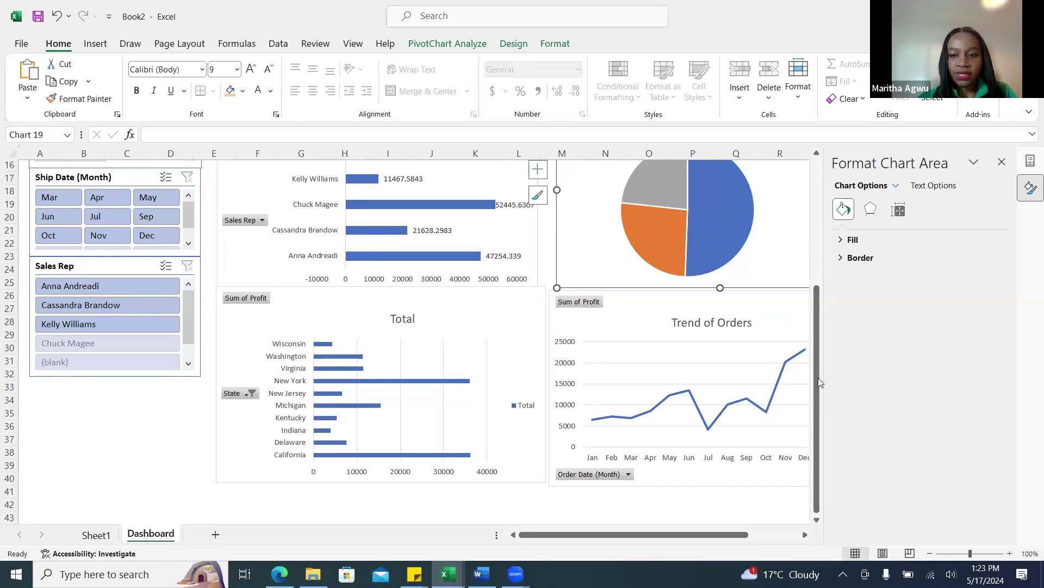
- Test the Segment slicer on the Dashboard by filtering for Consumer, Corporate and Home Office in turn
{"action": "left_click_drag", "start_coordinate": [820, 382], "coordinate": [823, 252]}
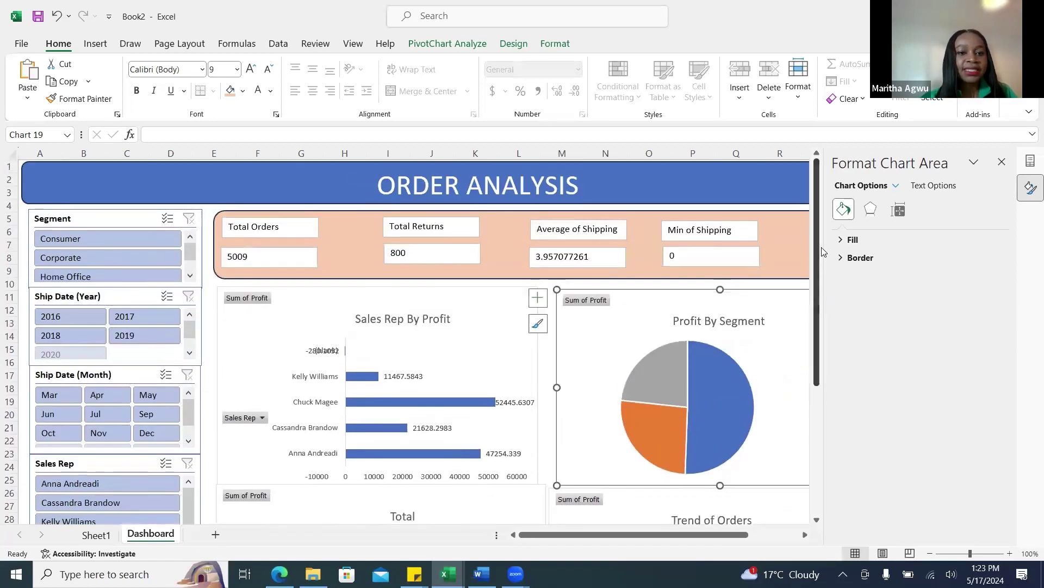
{"action": "left_click", "coordinate": [114, 245]}
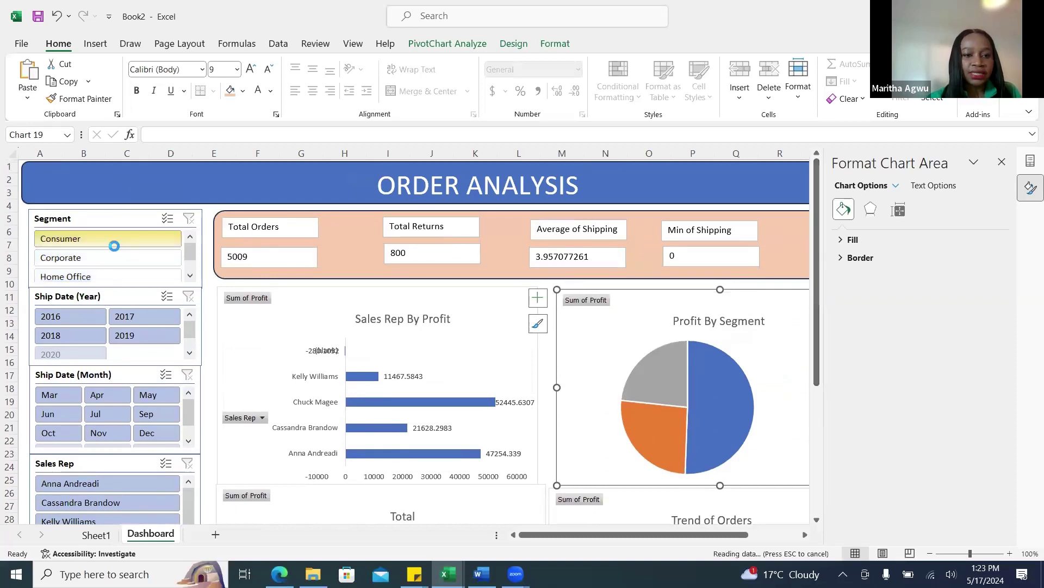
{"action": "left_click", "coordinate": [114, 260]}
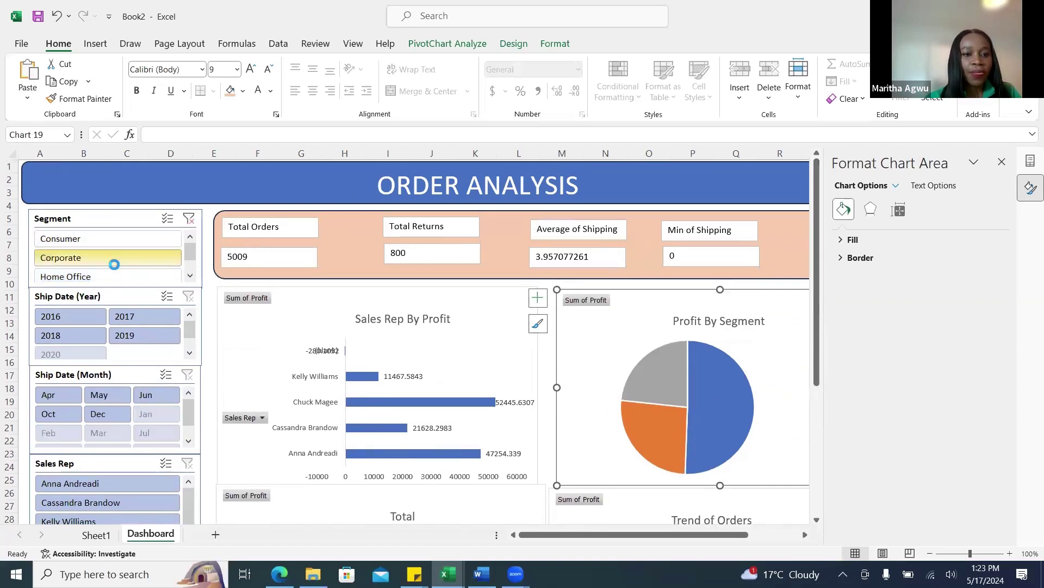
{"action": "left_click", "coordinate": [116, 273]}
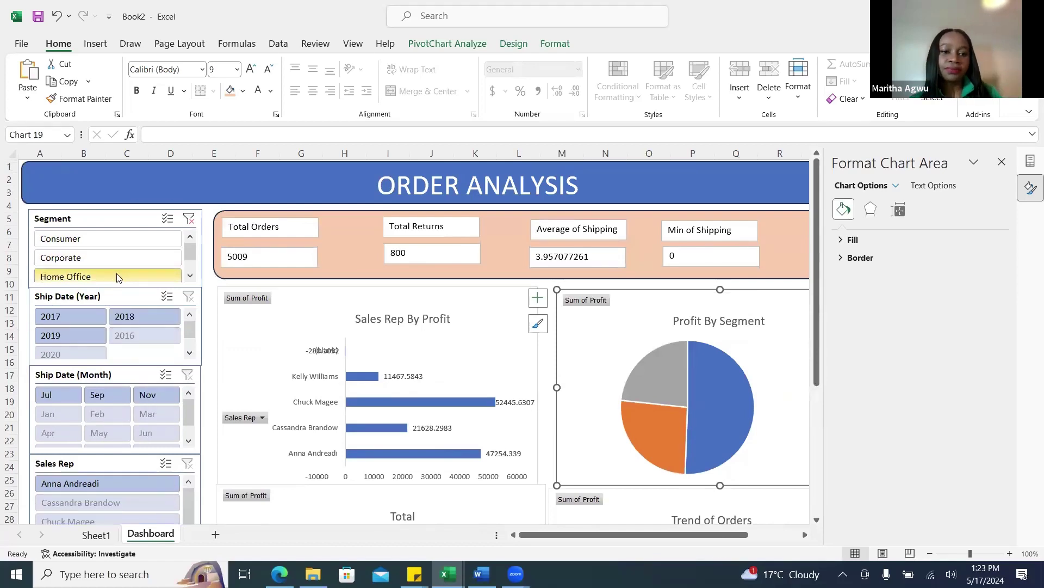
- In the Segment slicer's report connections, select PivotTable1, PivotTable10, PivotTable11, PivotTable2 and PivotTable3
{"action": "left_click", "coordinate": [145, 222]}
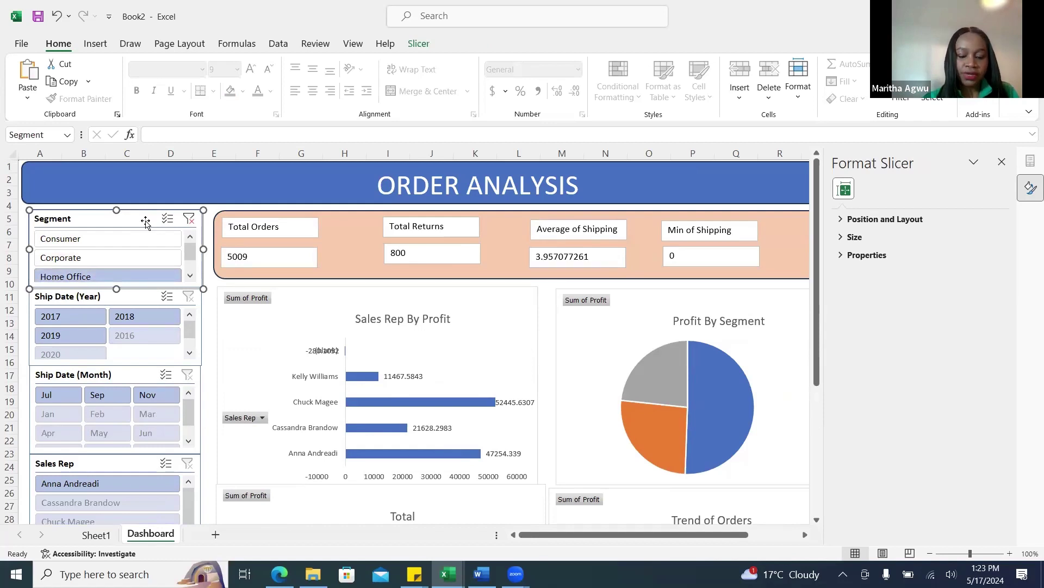
{"action": "right_click", "coordinate": [146, 221]}
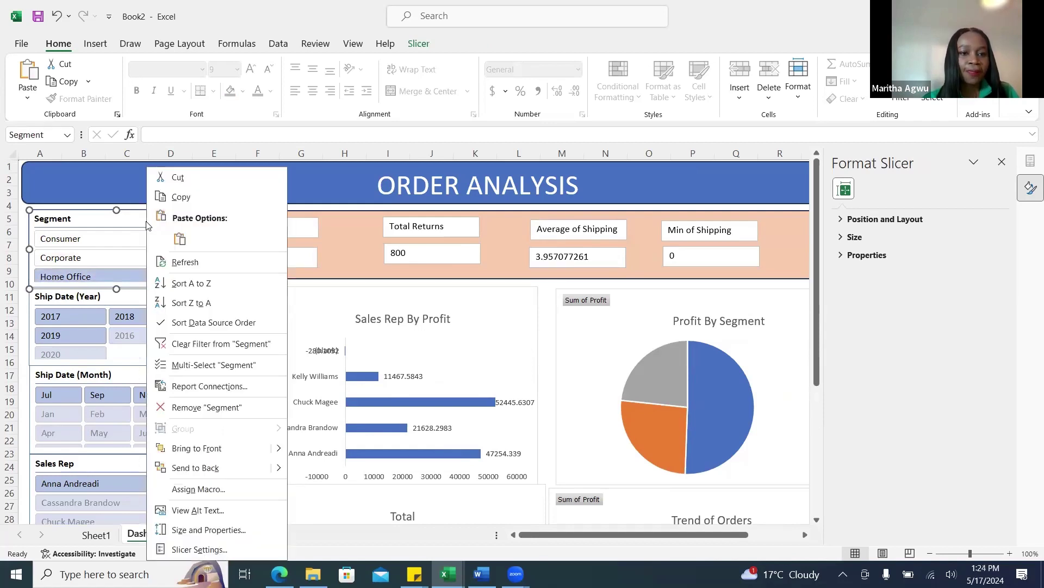
{"action": "left_click", "coordinate": [217, 388]}
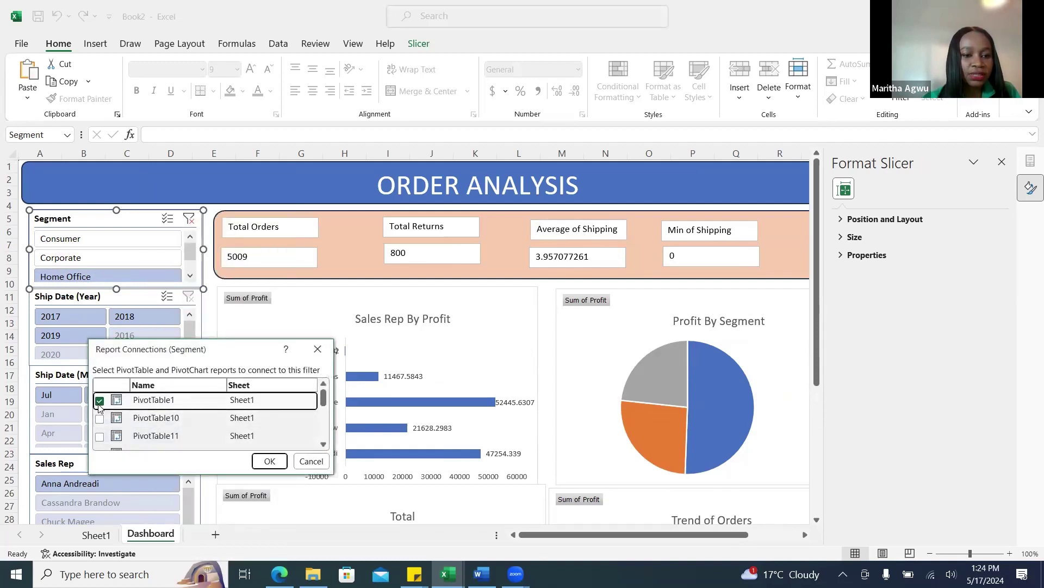
{"action": "left_click", "coordinate": [100, 418]}
{"action": "left_click", "coordinate": [99, 436]}
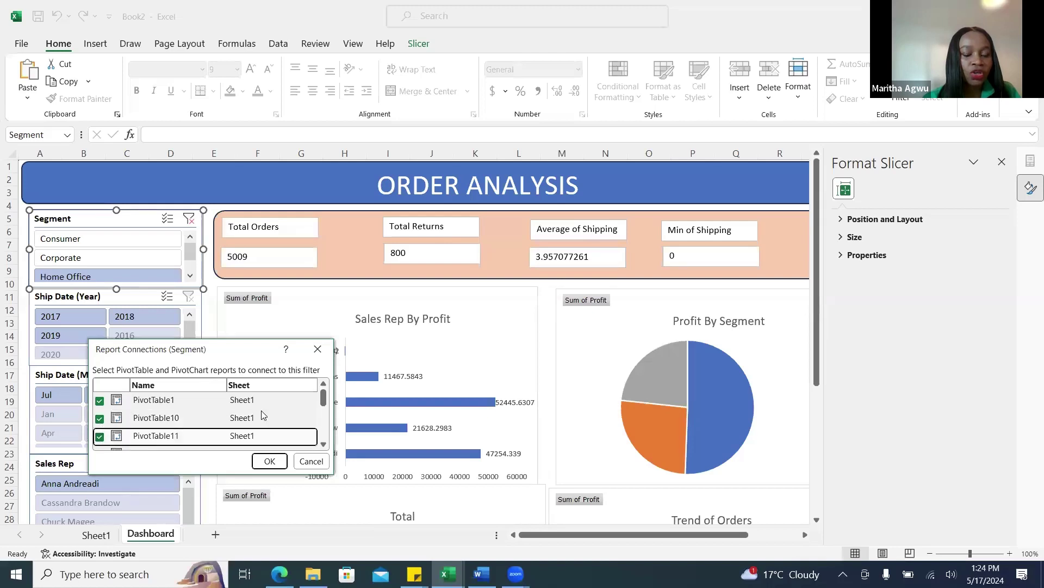
{"action": "left_click_drag", "start_coordinate": [325, 407], "coordinate": [325, 416]}
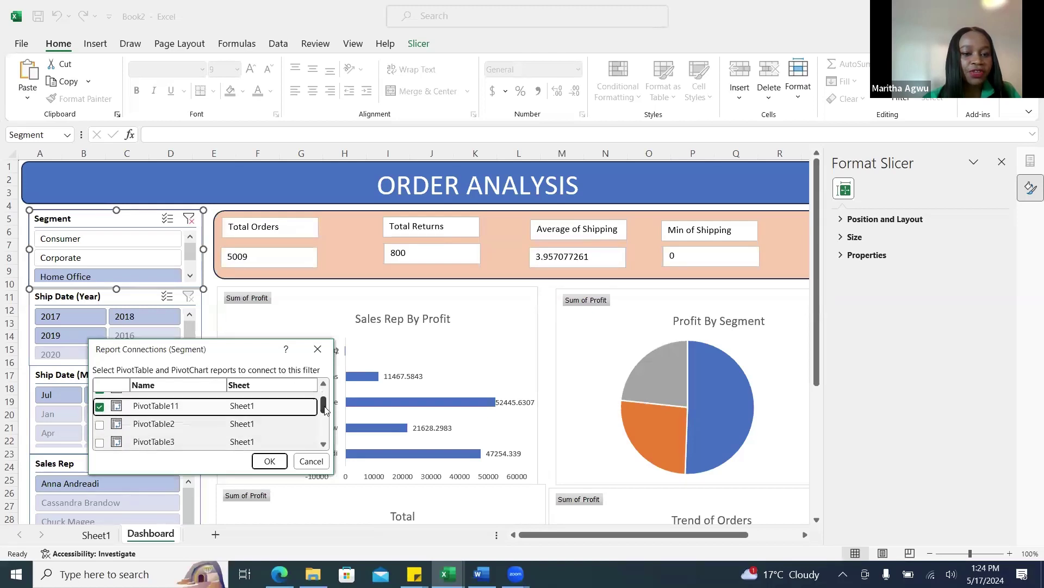
{"action": "left_click", "coordinate": [99, 425]}
{"action": "left_click", "coordinate": [100, 442]}
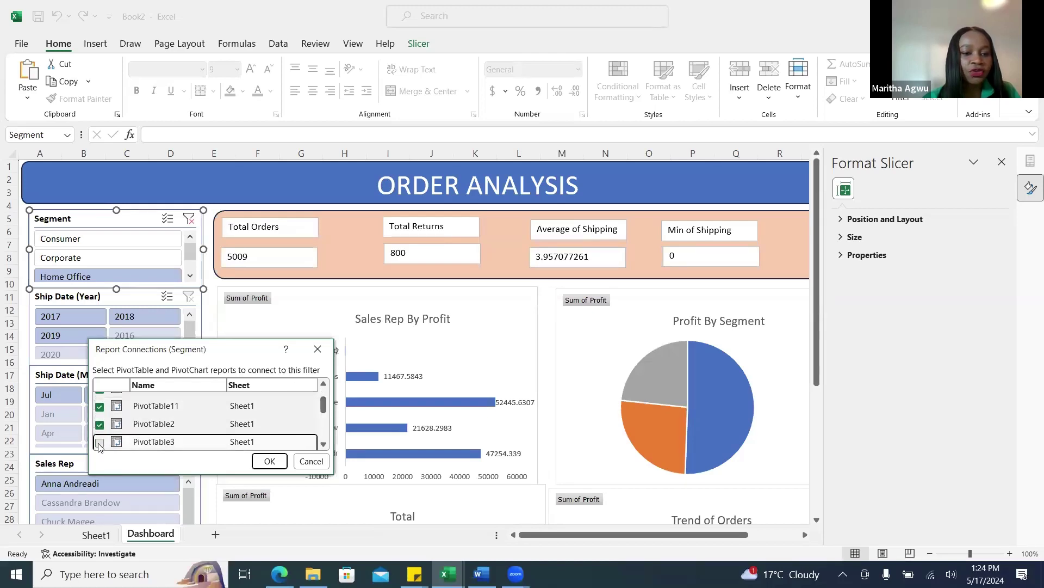
- Also connect the Segment slicer to PivotTable4, PivotTable5, PivotTable6, PivotTable8 and PivotTable9, and apply the report connections
{"action": "left_click_drag", "start_coordinate": [324, 406], "coordinate": [326, 421]}
{"action": "left_click", "coordinate": [100, 392]}
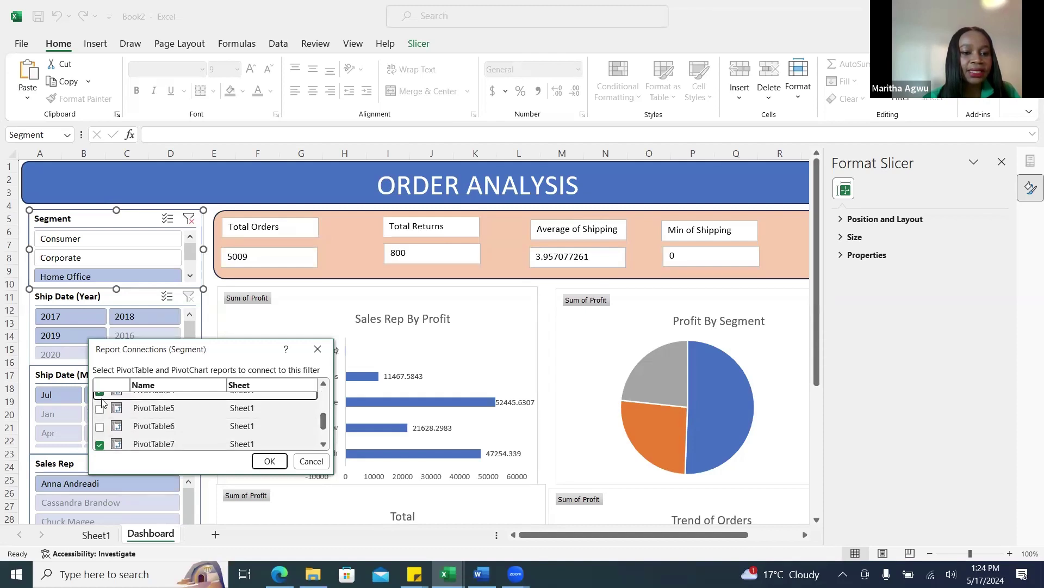
{"action": "left_click", "coordinate": [100, 409]}
{"action": "left_click", "coordinate": [100, 427]}
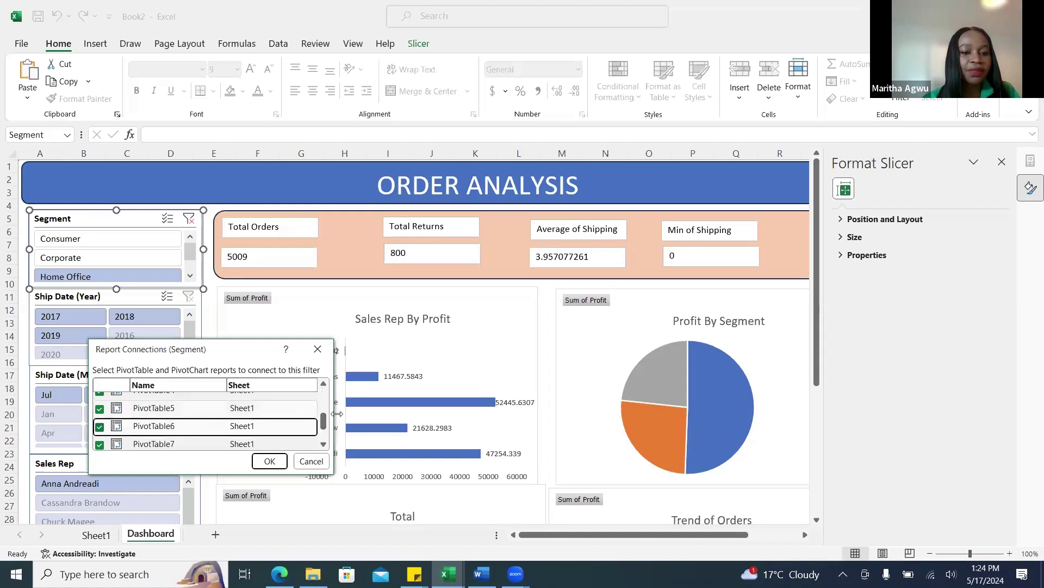
{"action": "left_click_drag", "start_coordinate": [324, 427], "coordinate": [324, 435]}
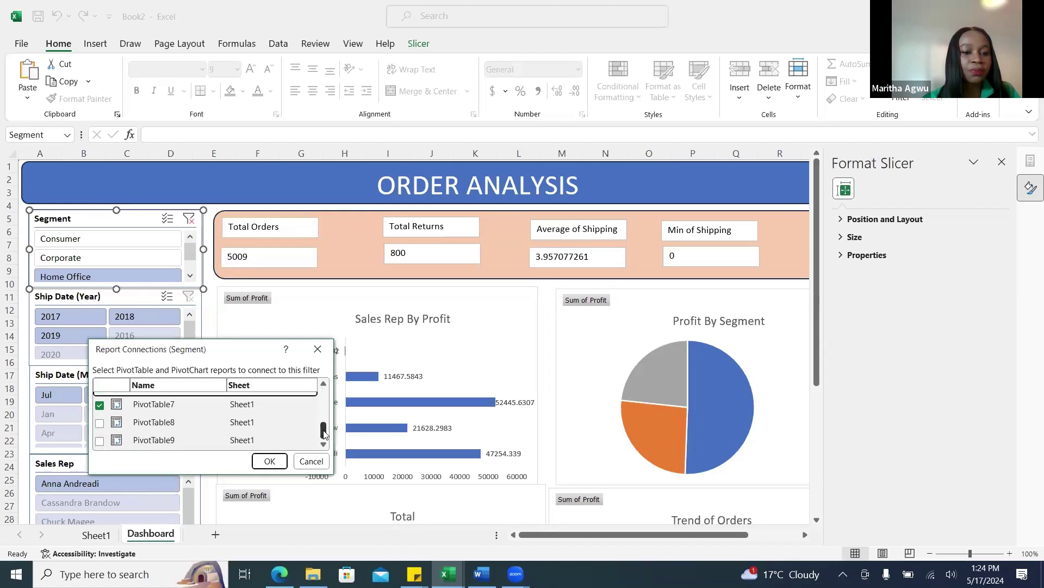
{"action": "left_click", "coordinate": [100, 424]}
{"action": "left_click", "coordinate": [100, 441]}
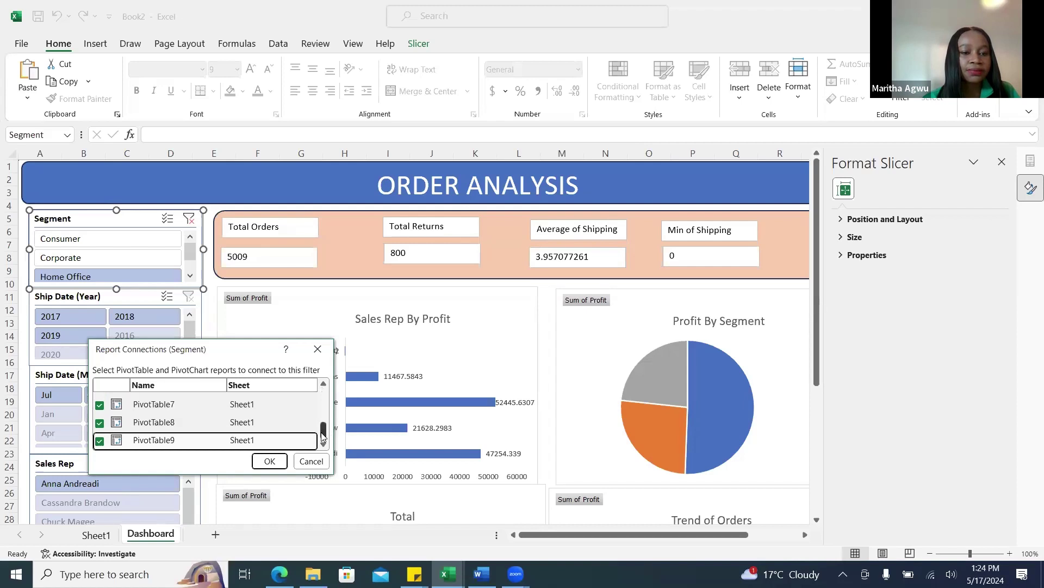
{"action": "left_click", "coordinate": [270, 461]}
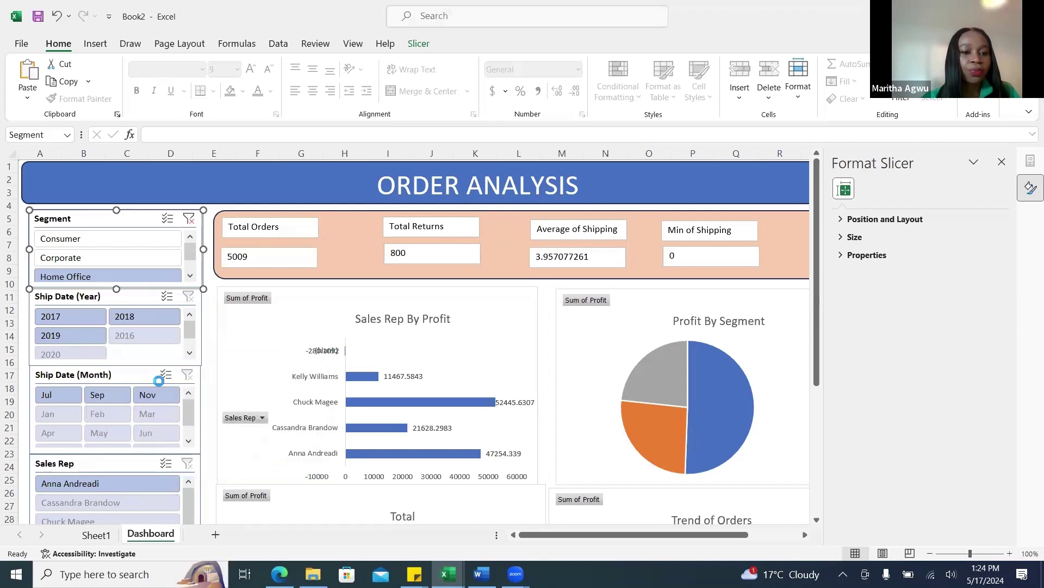
- Check the connected cards and charts by switching the Segment slicer between Corporate, Consumer and Home Office, finishing on Consumer
{"action": "left_click", "coordinate": [109, 261]}
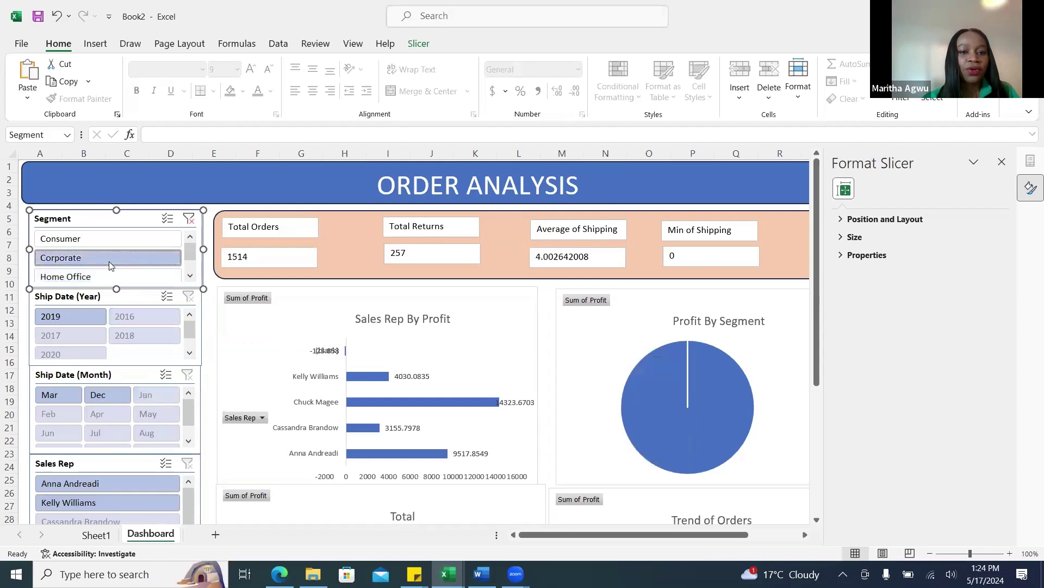
{"action": "left_click", "coordinate": [107, 239]}
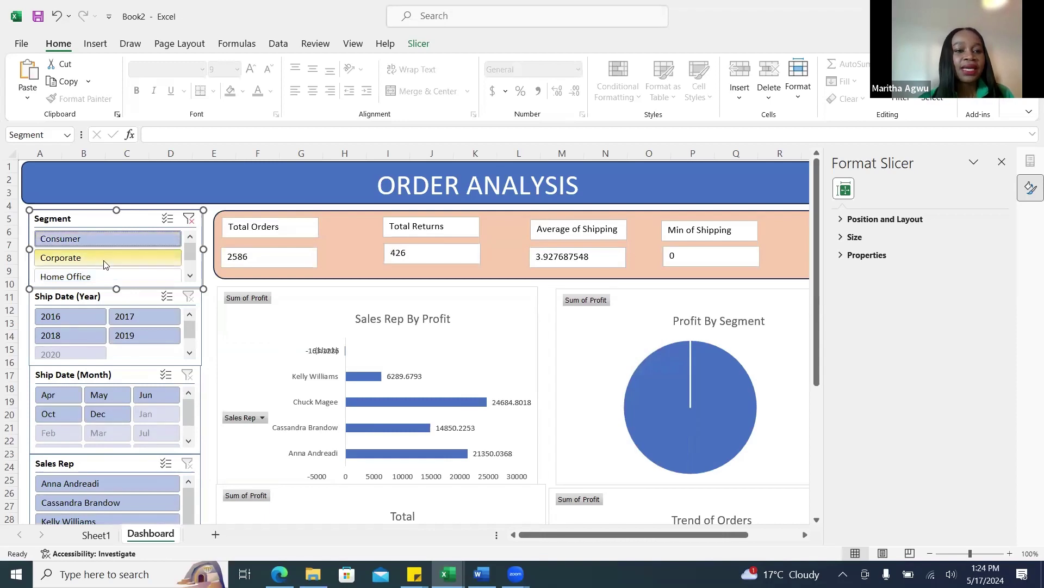
{"action": "left_click", "coordinate": [105, 259]}
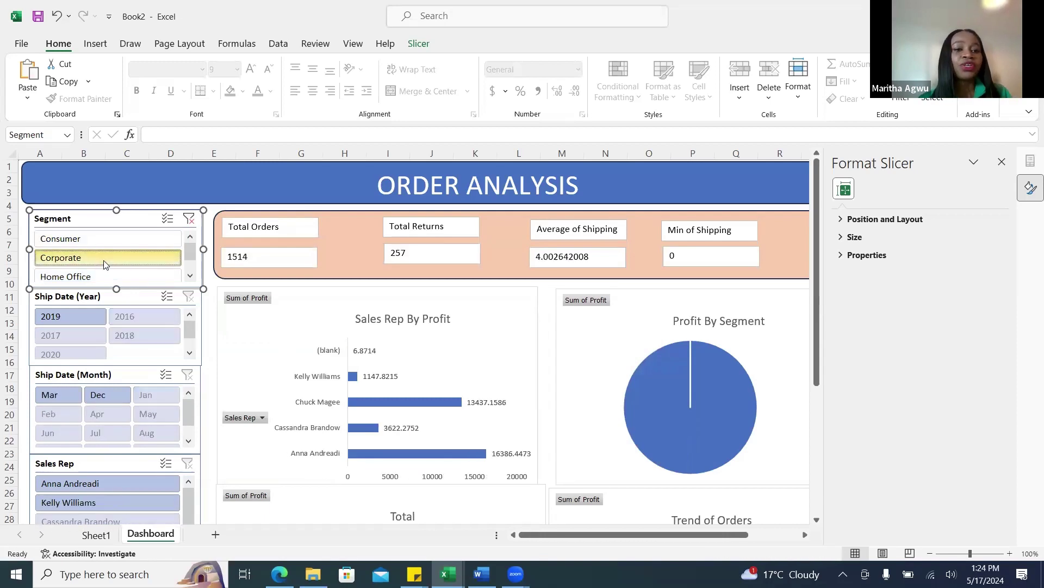
{"action": "left_click", "coordinate": [101, 277]}
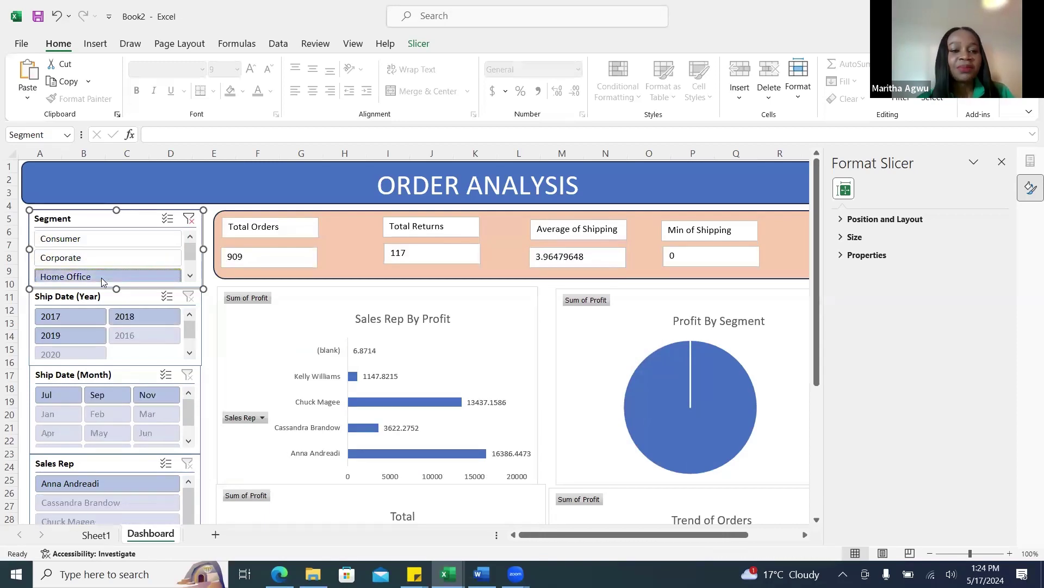
{"action": "left_click", "coordinate": [94, 256]}
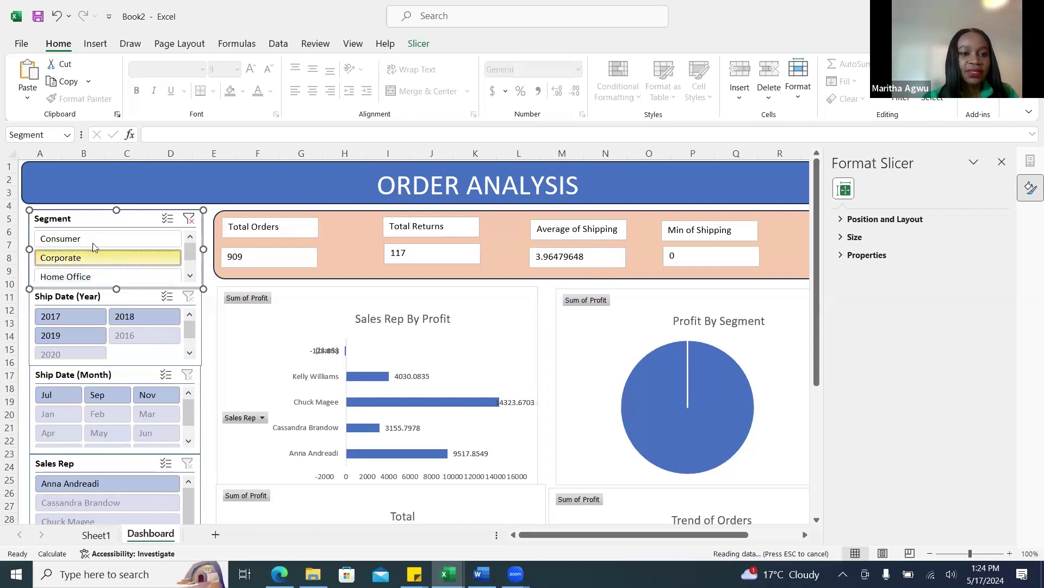
{"action": "left_click", "coordinate": [92, 241]}
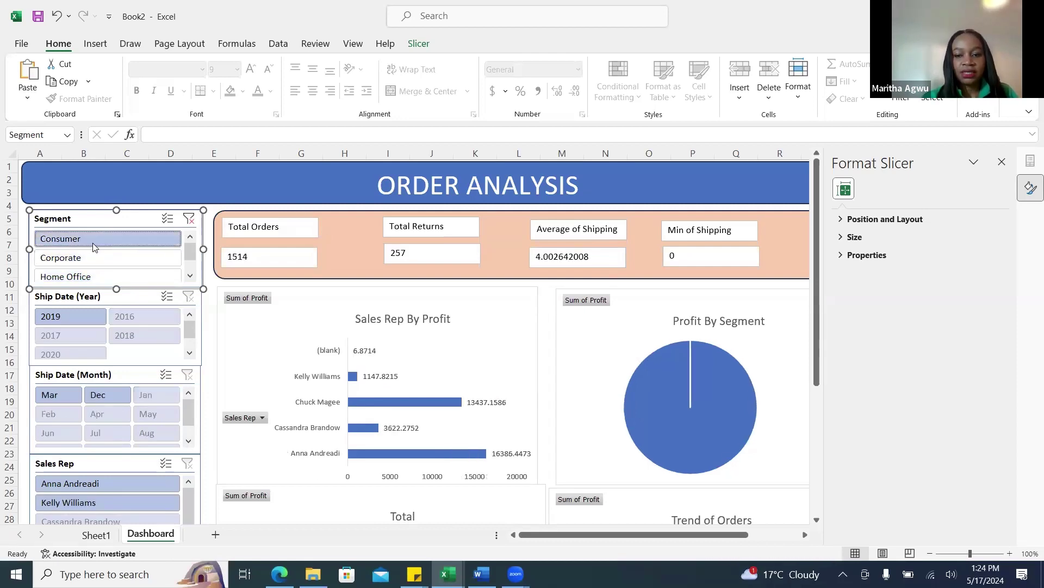
- Filter the Segment slicer to Corporate and switch on multi-selection in the Ship Date (Year) slicer
{"action": "left_click", "coordinate": [94, 257]}
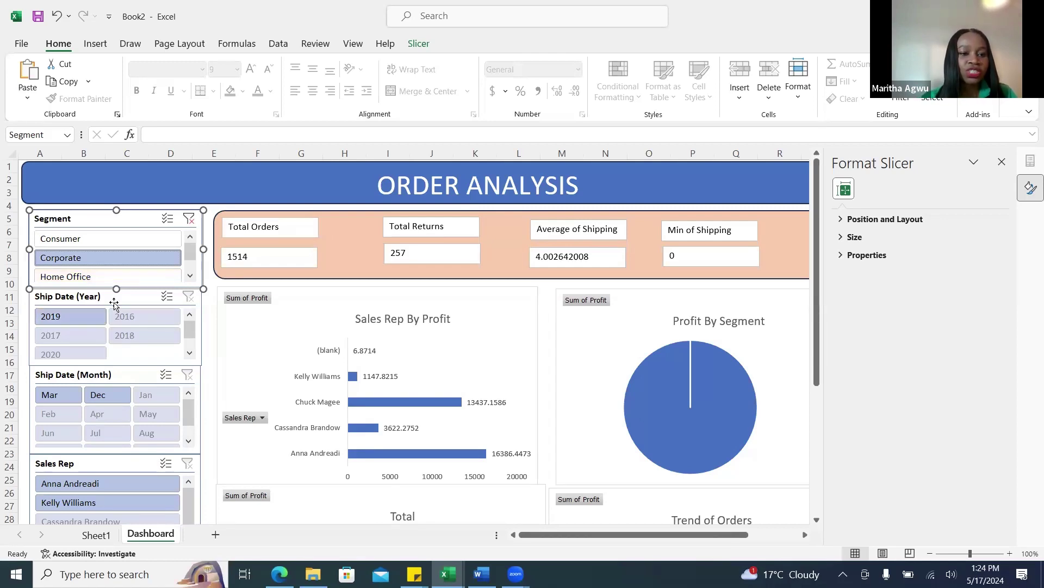
{"action": "left_click", "coordinate": [167, 296]}
{"action": "right_click", "coordinate": [169, 299]}
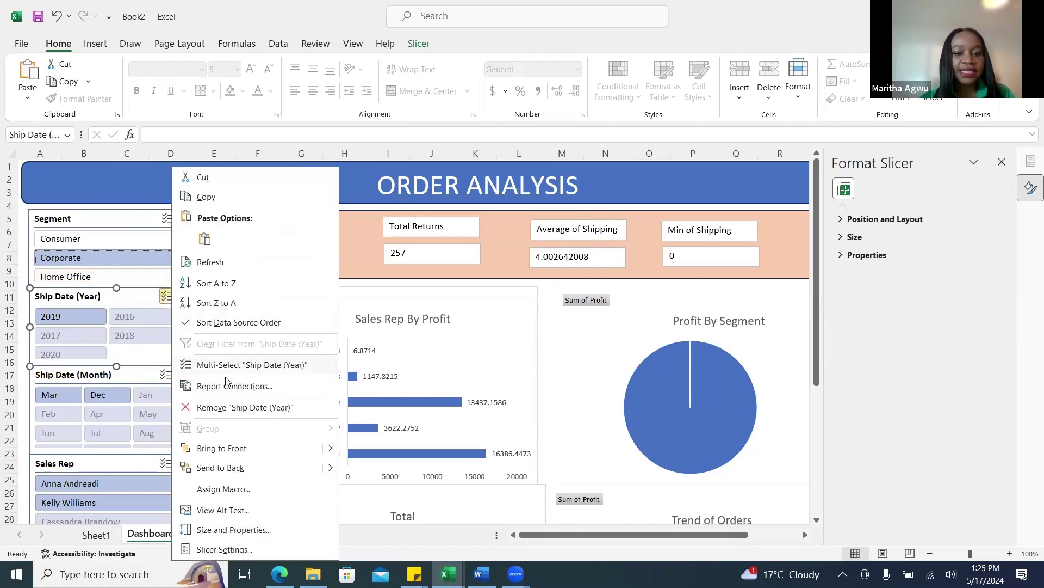
{"action": "left_click", "coordinate": [844, 417]}
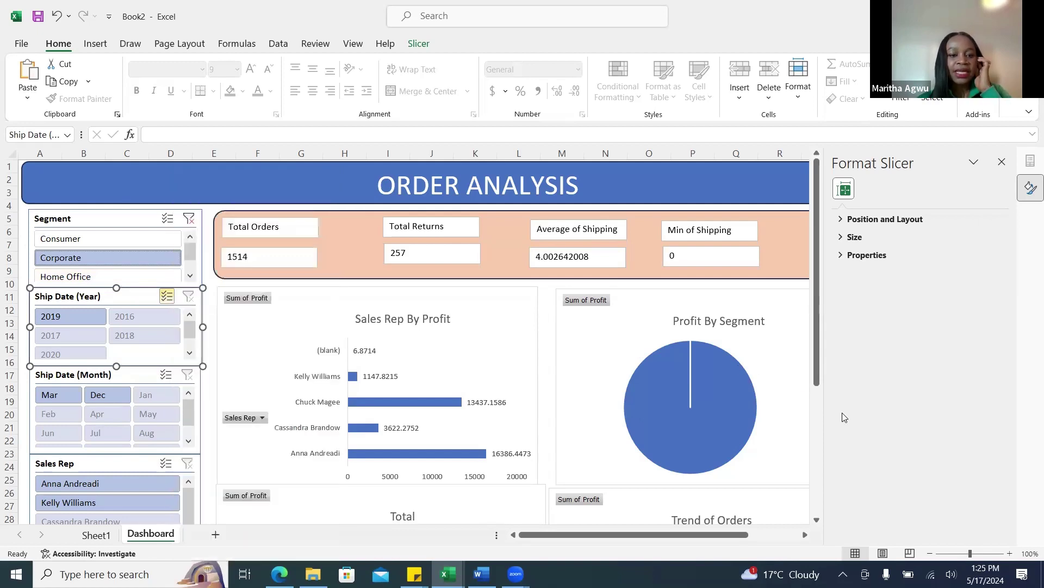
- Create a copy of the Dashboard sheet before Sheet1 and rename the copy Table
{"action": "right_click", "coordinate": [147, 537]}
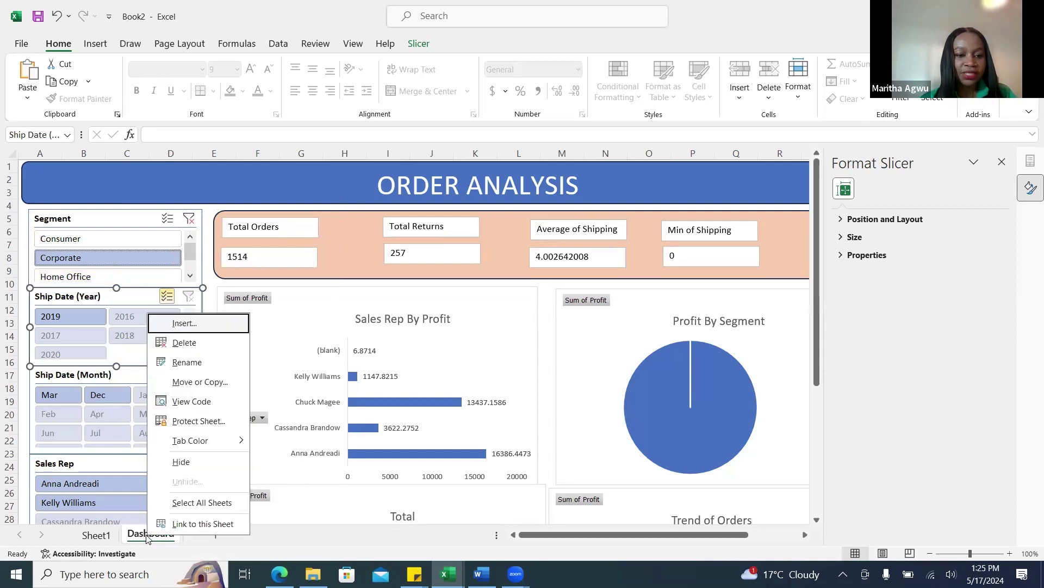
{"action": "left_click", "coordinate": [195, 382]}
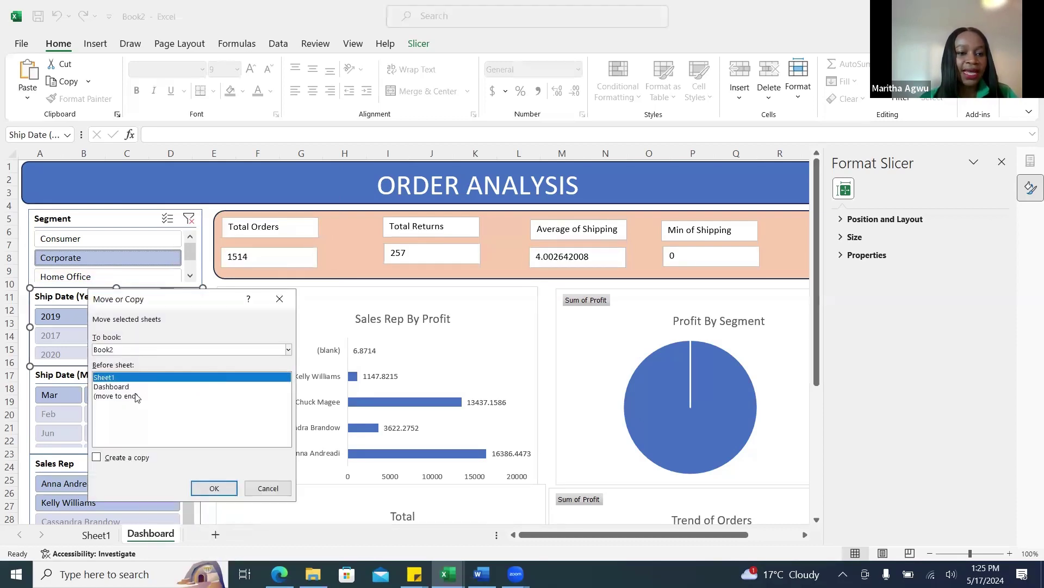
{"action": "left_click", "coordinate": [97, 458]}
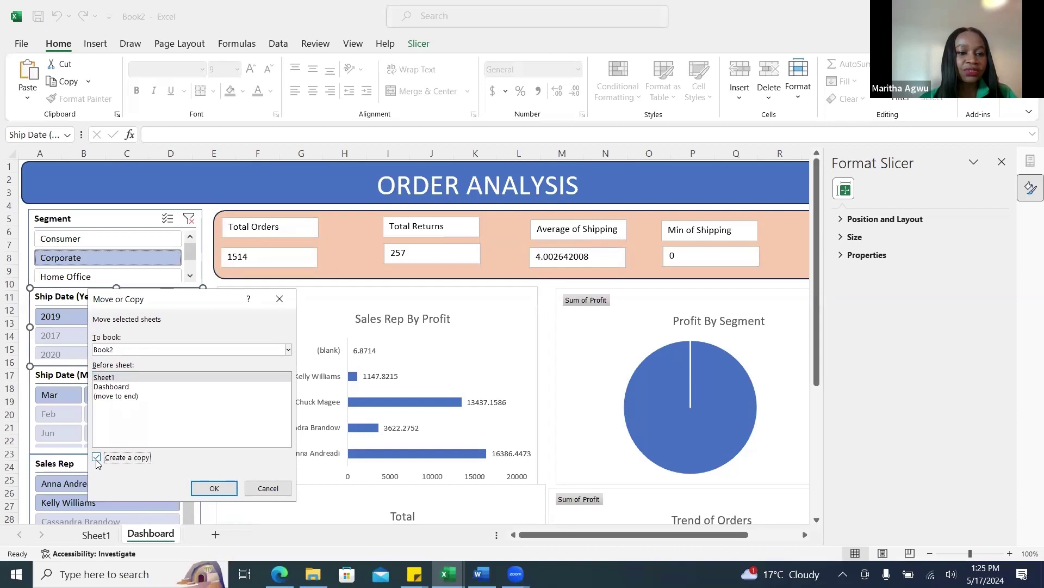
{"action": "left_click", "coordinate": [214, 488]}
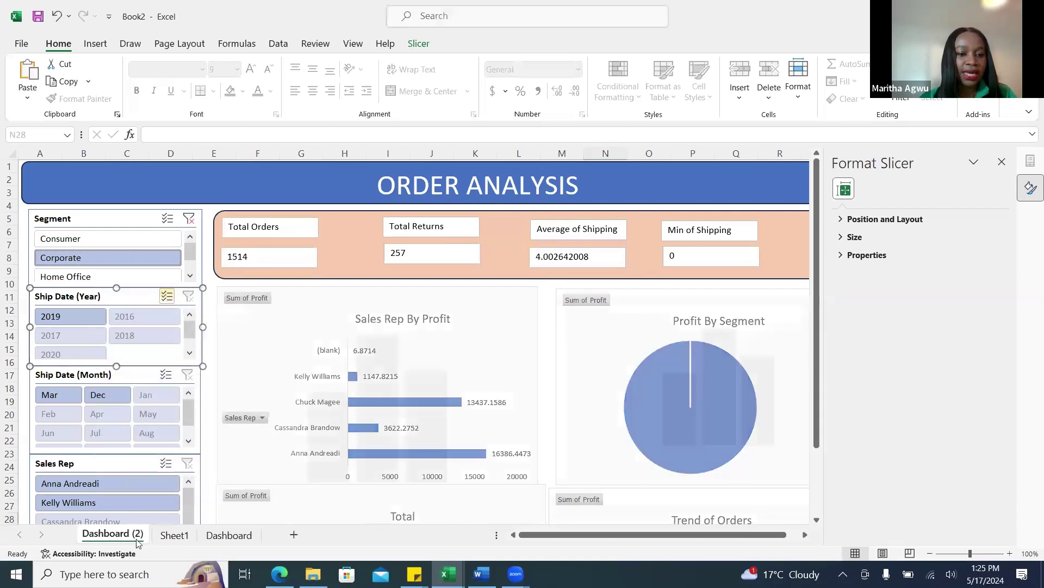
{"action": "double_click", "coordinate": [125, 536]}
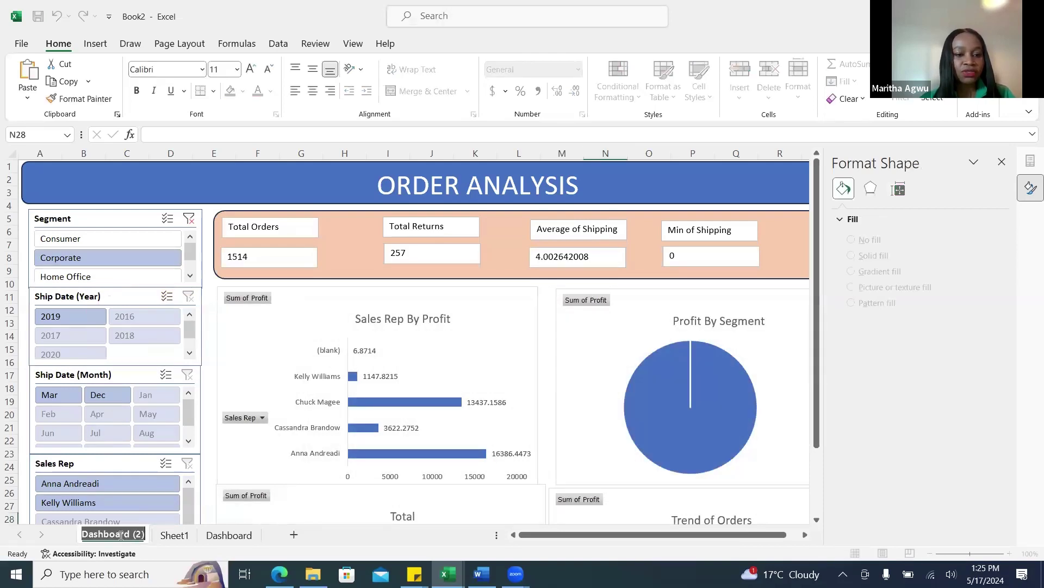
{"action": "type", "text": "Table"}
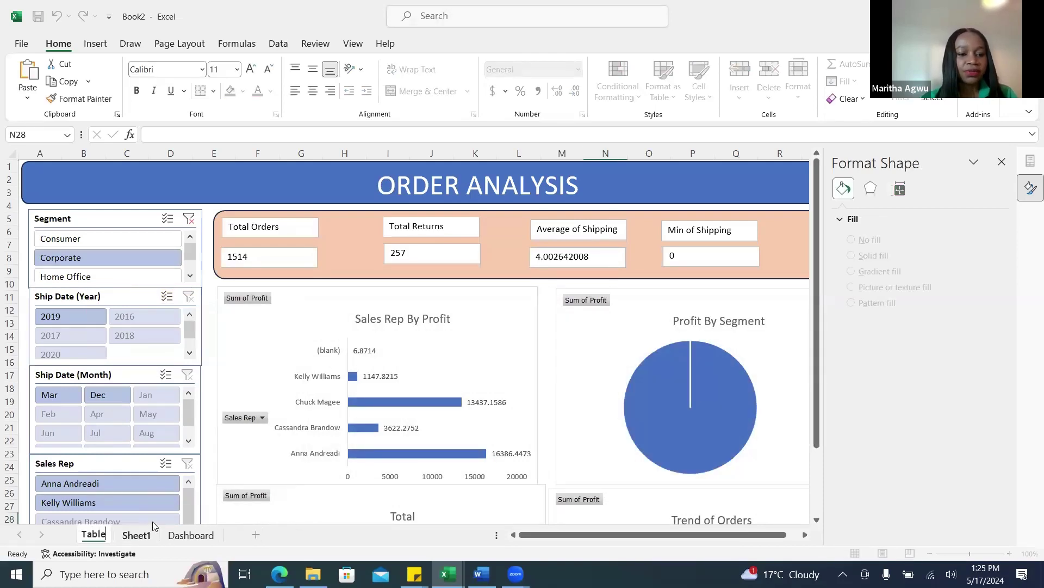
{"action": "key", "text": "Return"}
- On the Table sheet, delete the Sales Rep By Profit, Profit By Segment and Total charts
{"action": "left_click", "coordinate": [249, 462]}
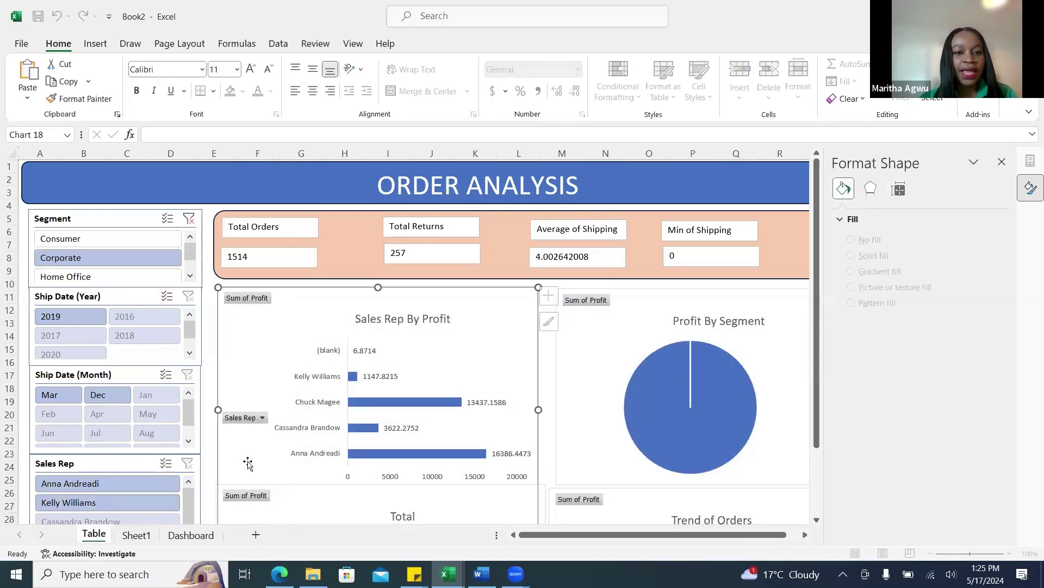
{"action": "left_click", "coordinate": [236, 297]}
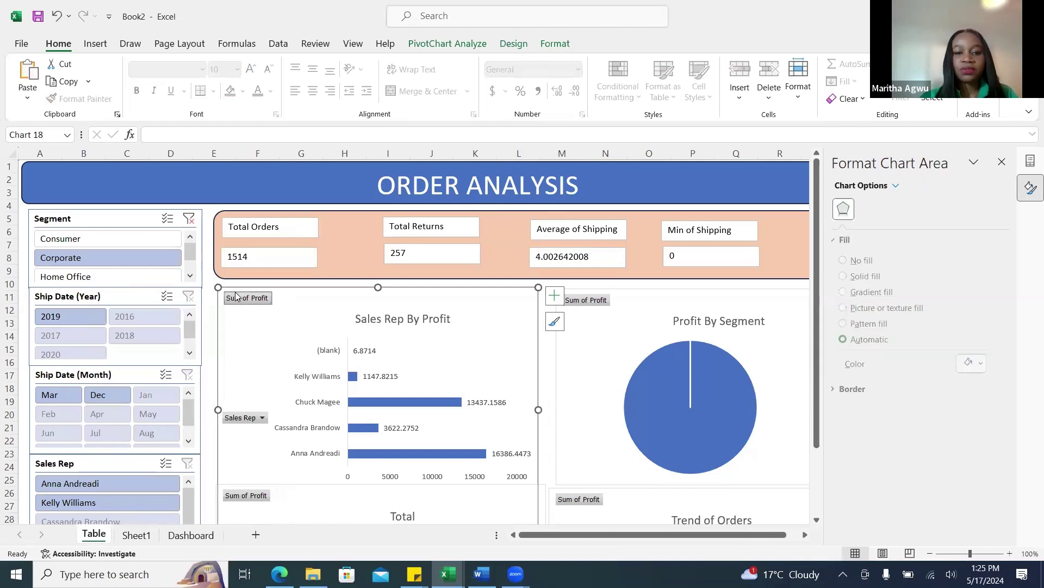
{"action": "left_click", "coordinate": [277, 326]}
{"action": "key", "text": "Delete"}
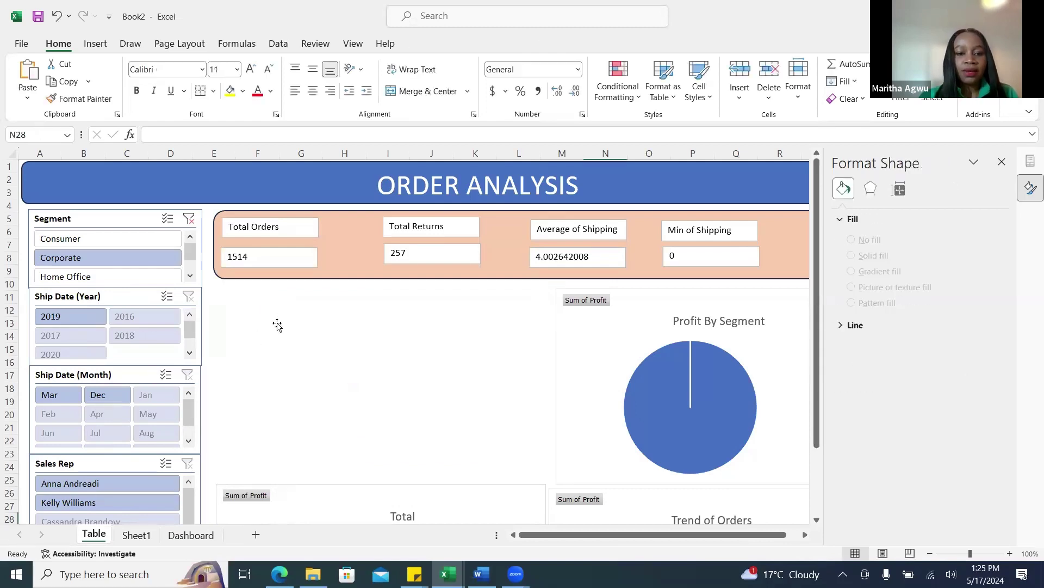
{"action": "left_click", "coordinate": [624, 338]}
{"action": "key", "text": "Delete"}
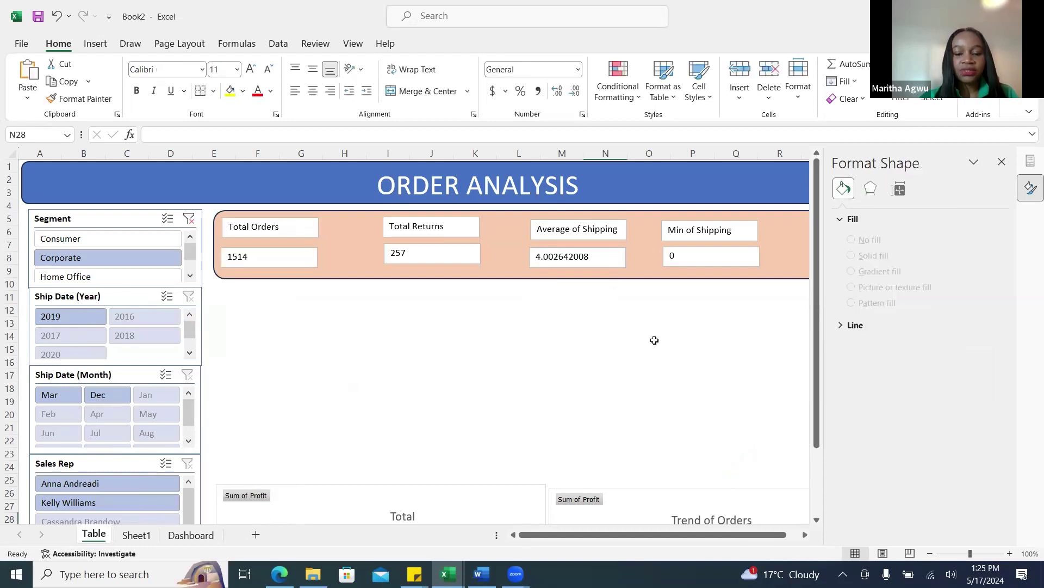
{"action": "left_click", "coordinate": [386, 501]}
{"action": "key", "text": "Delete"}
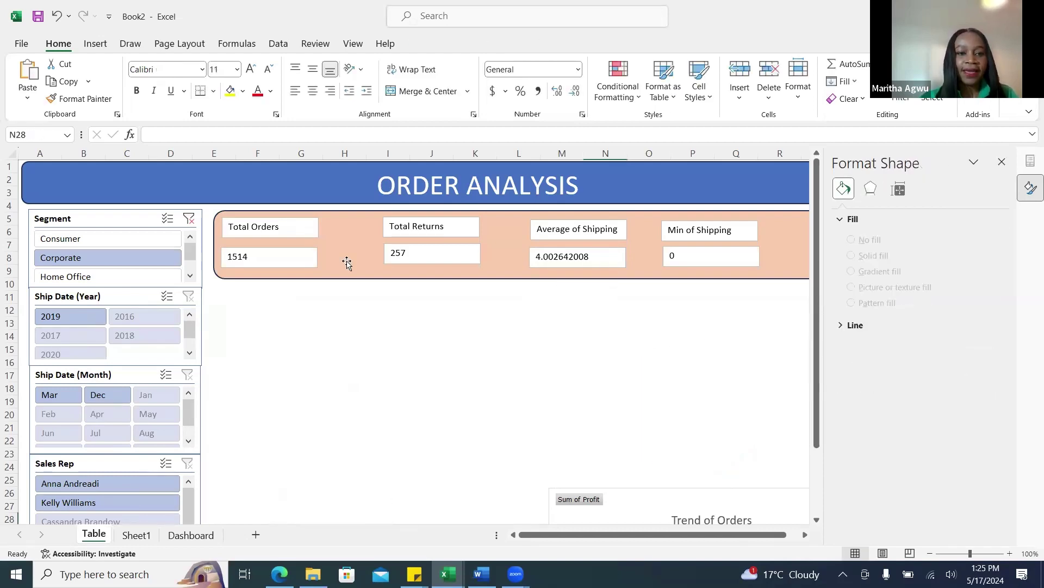
- Delete the orange background shape behind the metric cards and the Trend of Orders chart from the Table sheet
{"action": "left_click", "coordinate": [355, 257]}
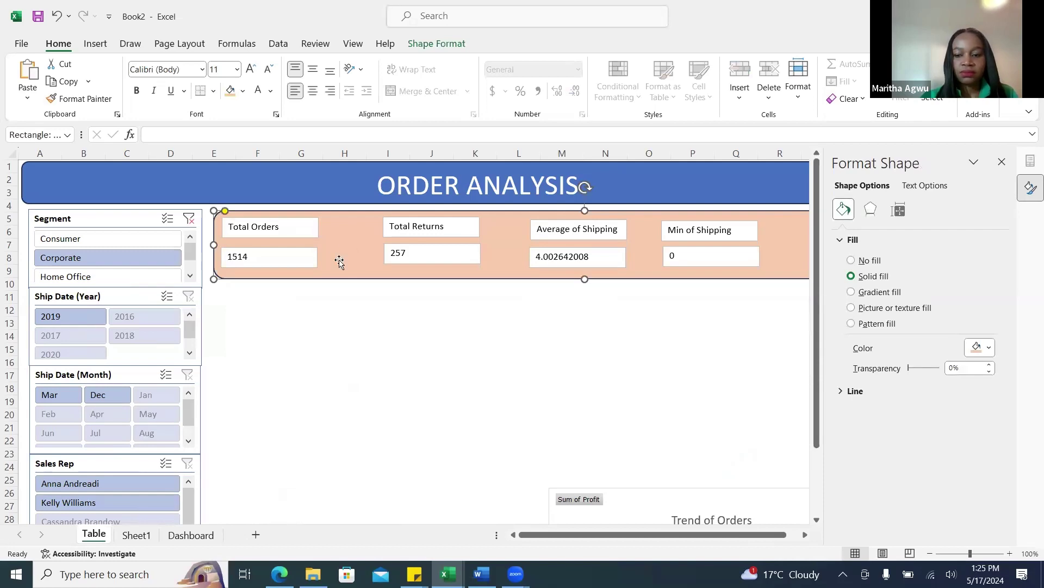
{"action": "key", "text": "Delete"}
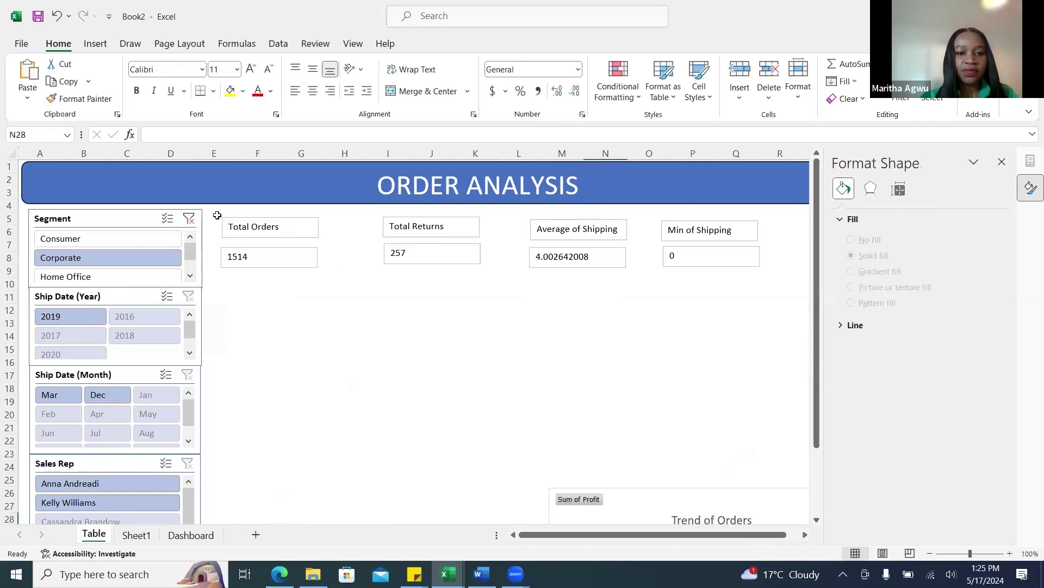
{"action": "left_click_drag", "start_coordinate": [217, 215], "coordinate": [771, 265]}
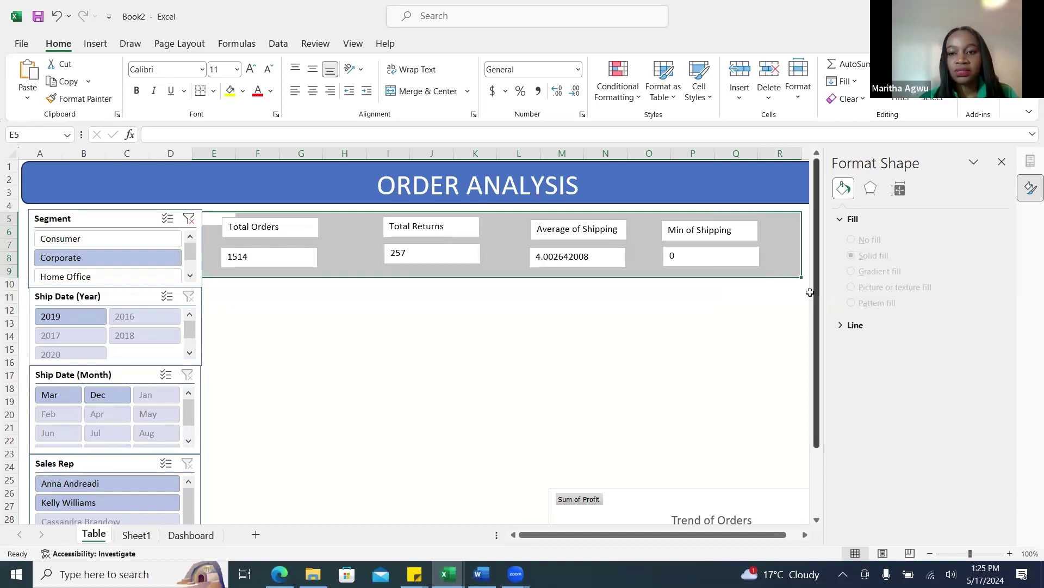
{"action": "scroll", "coordinate": [816, 359], "scroll_direction": "down", "scroll_amount": 2}
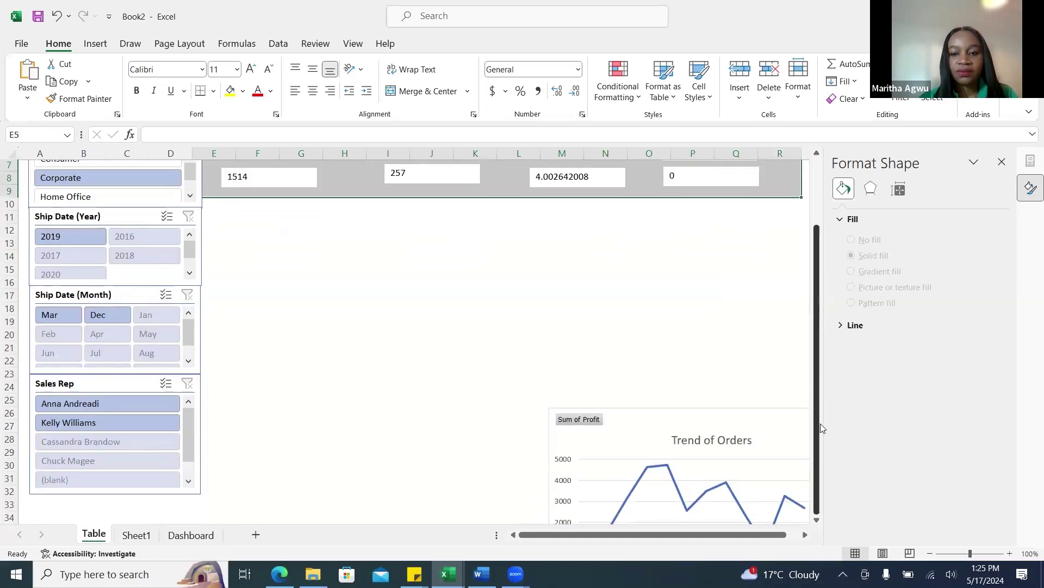
{"action": "left_click", "coordinate": [776, 422]}
{"action": "key", "text": "Delete"}
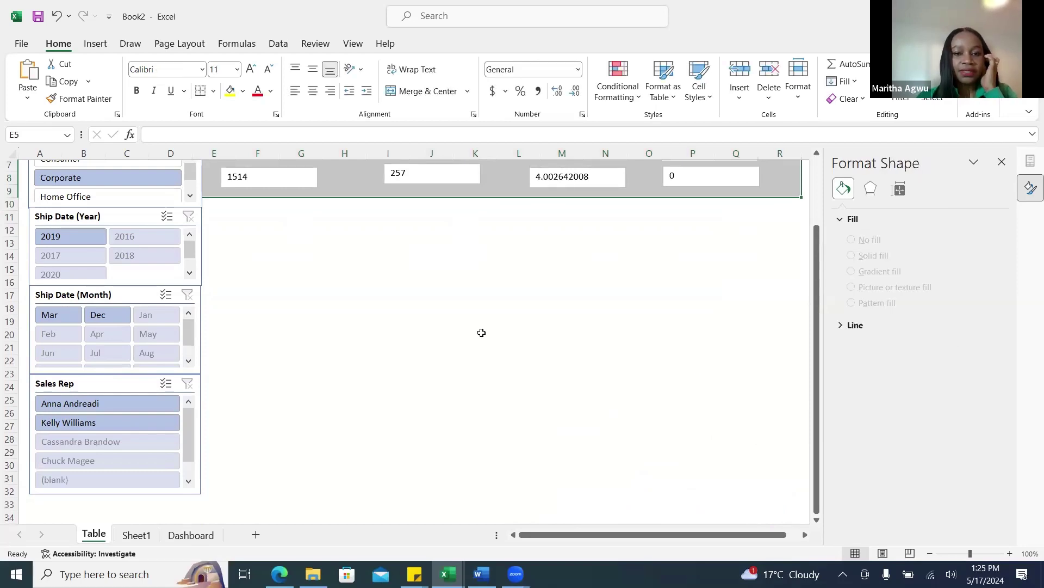
{"action": "left_click", "coordinate": [481, 333]}
{"action": "left_click", "coordinate": [243, 202]}
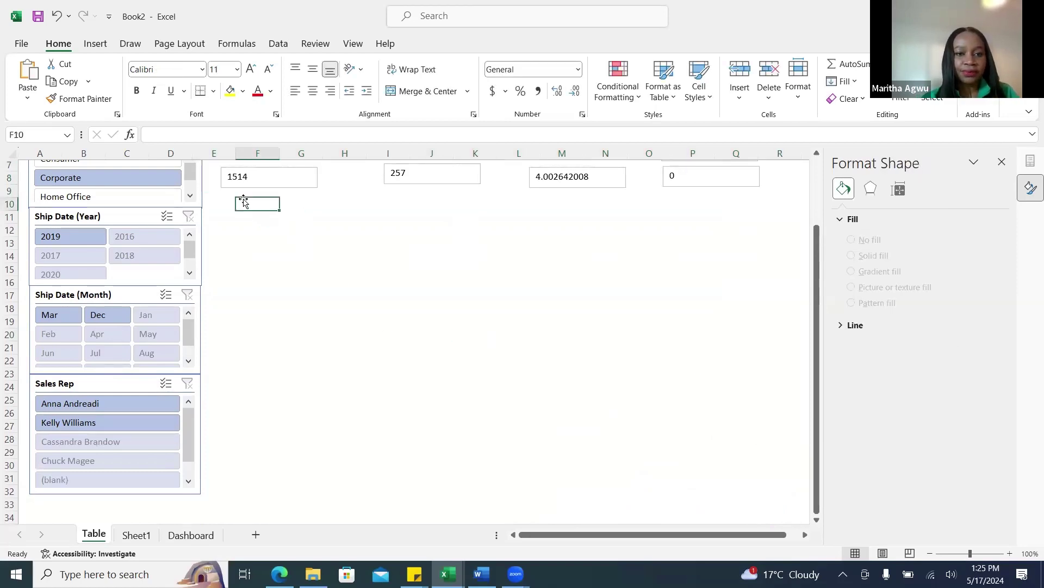
{"action": "left_click", "coordinate": [227, 201]}
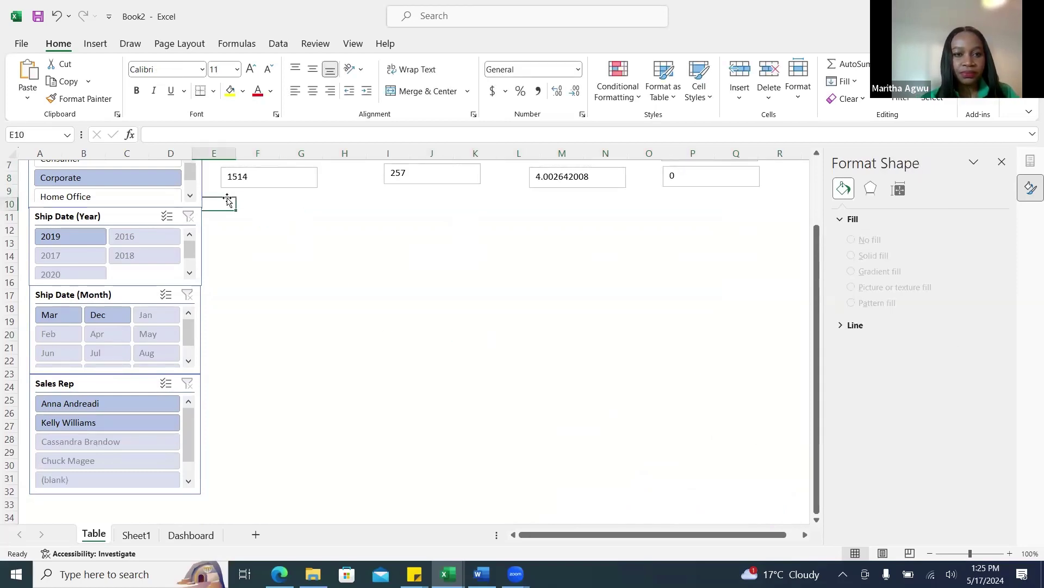
{"action": "left_click", "coordinate": [260, 201]}
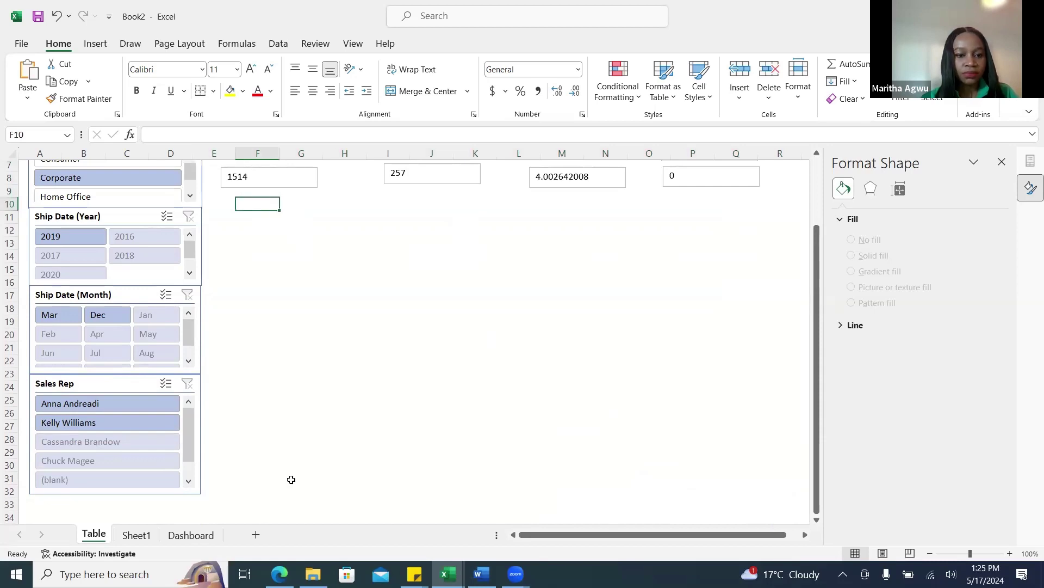
{"action": "left_click", "coordinate": [191, 535]}
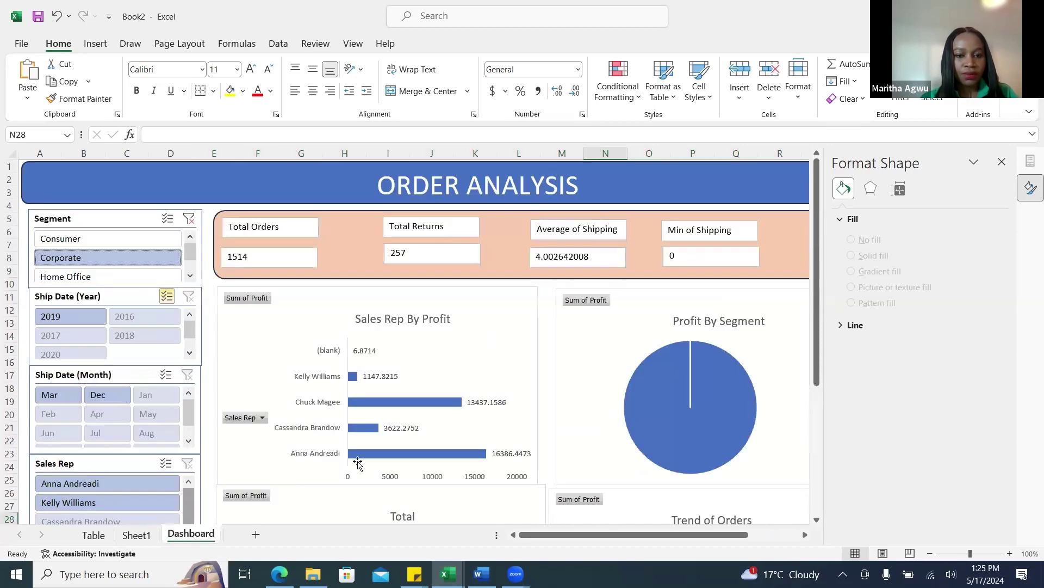
{"action": "left_click", "coordinate": [94, 535]}
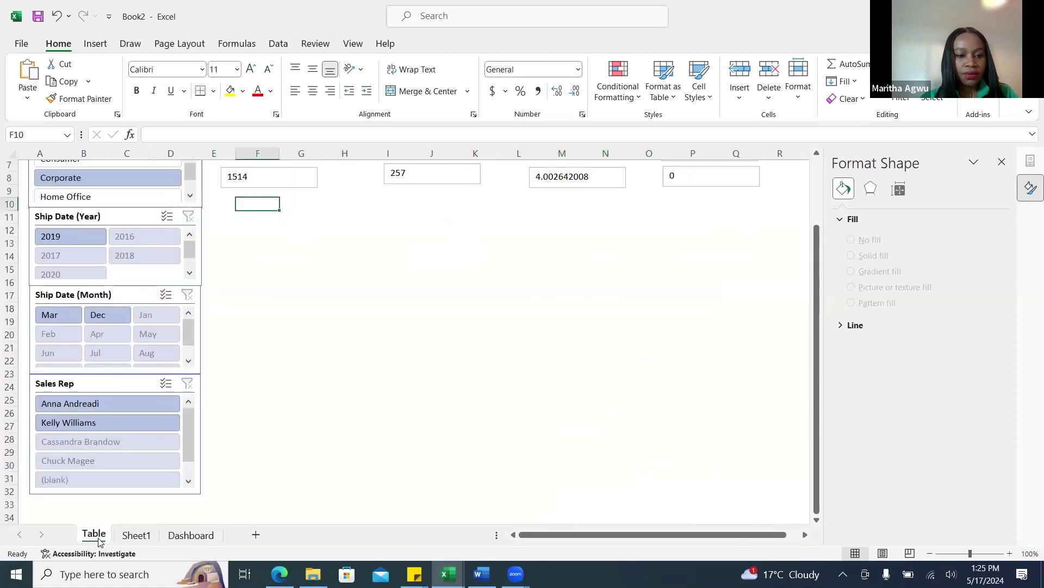
- On Sheet1, copy the sales rep profit PivotTable in F7:G13 and paste it at C16
{"action": "left_click", "coordinate": [134, 538]}
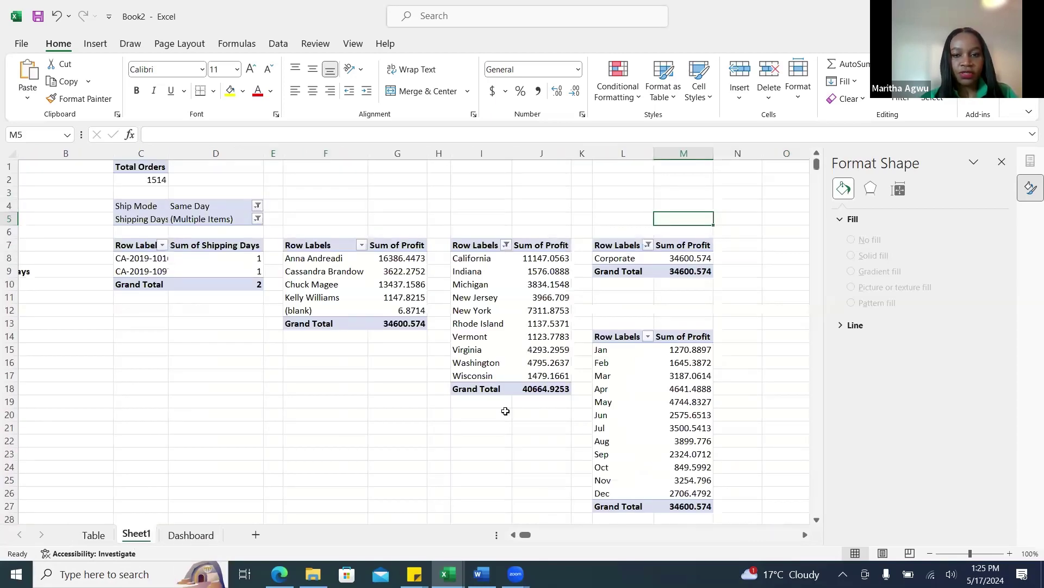
{"action": "left_click", "coordinate": [135, 376]}
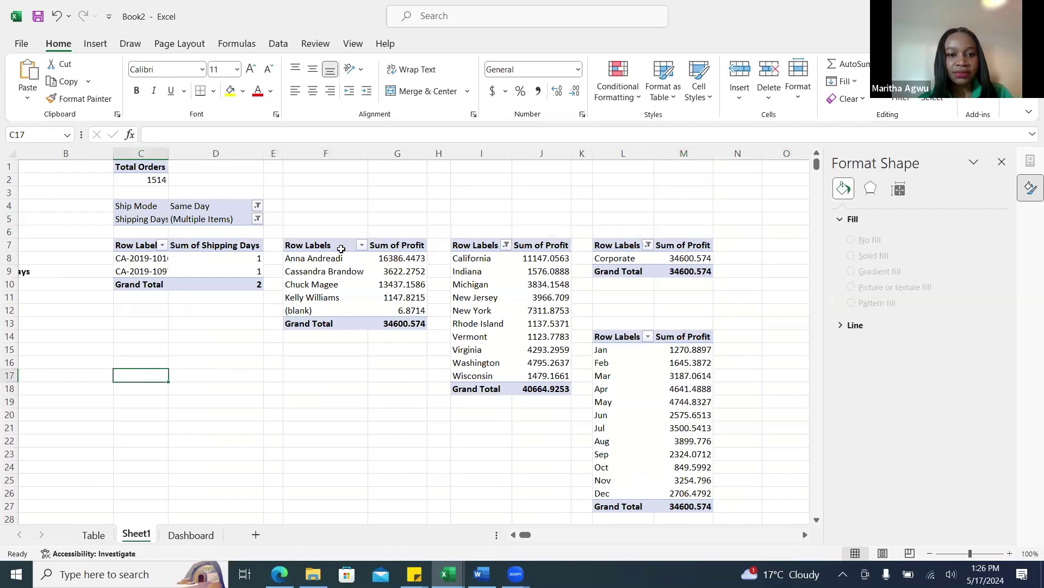
{"action": "left_click_drag", "start_coordinate": [329, 246], "coordinate": [415, 330]}
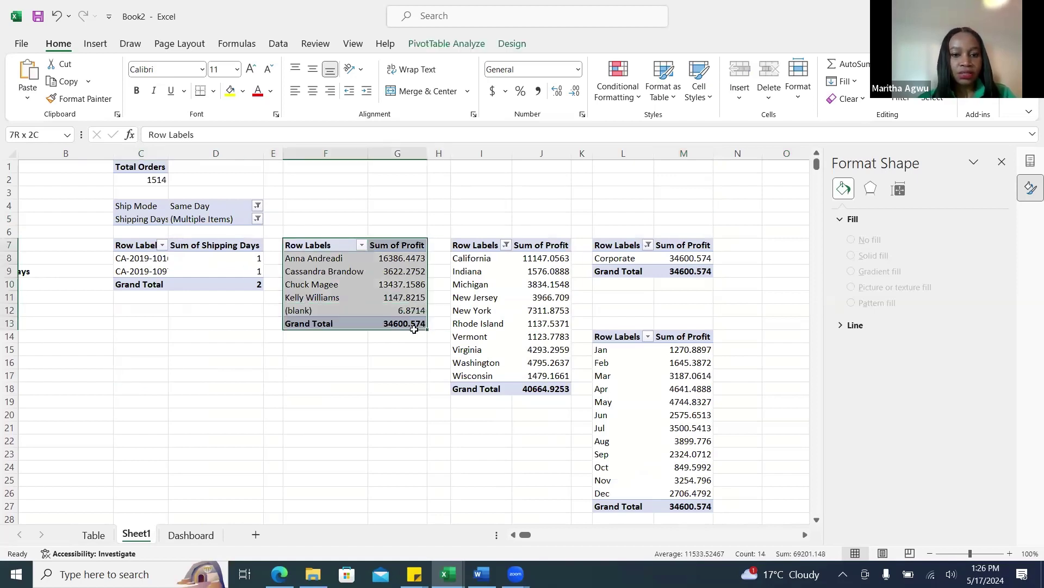
{"action": "key", "text": "ctrl+c"}
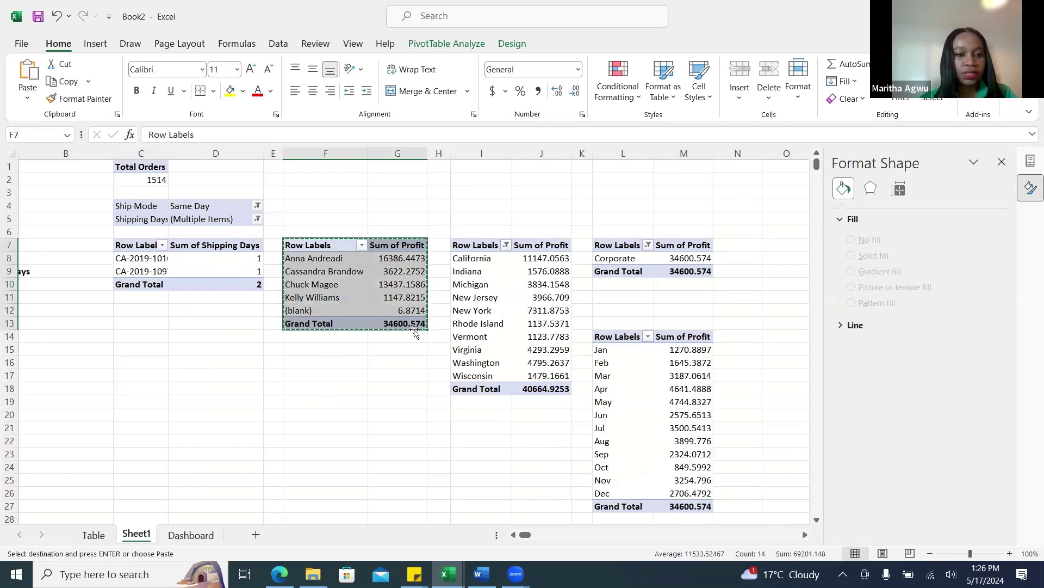
{"action": "left_click", "coordinate": [135, 362]}
{"action": "key", "text": "ctrl+v"}
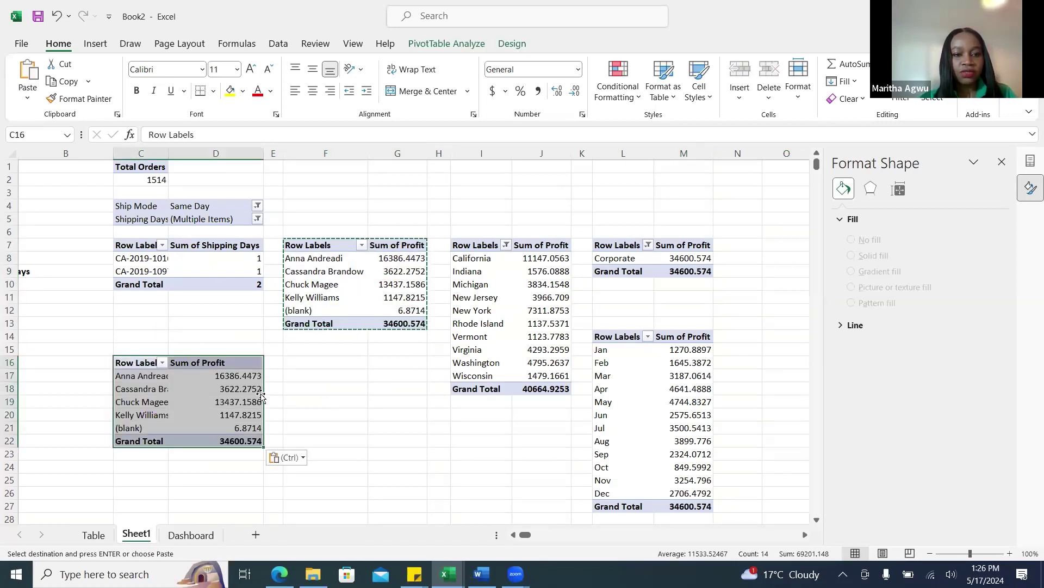
- Add Order ID from the Orders table to the pasted PivotTable as a Count of Order ID value
{"action": "left_click", "coordinate": [223, 371]}
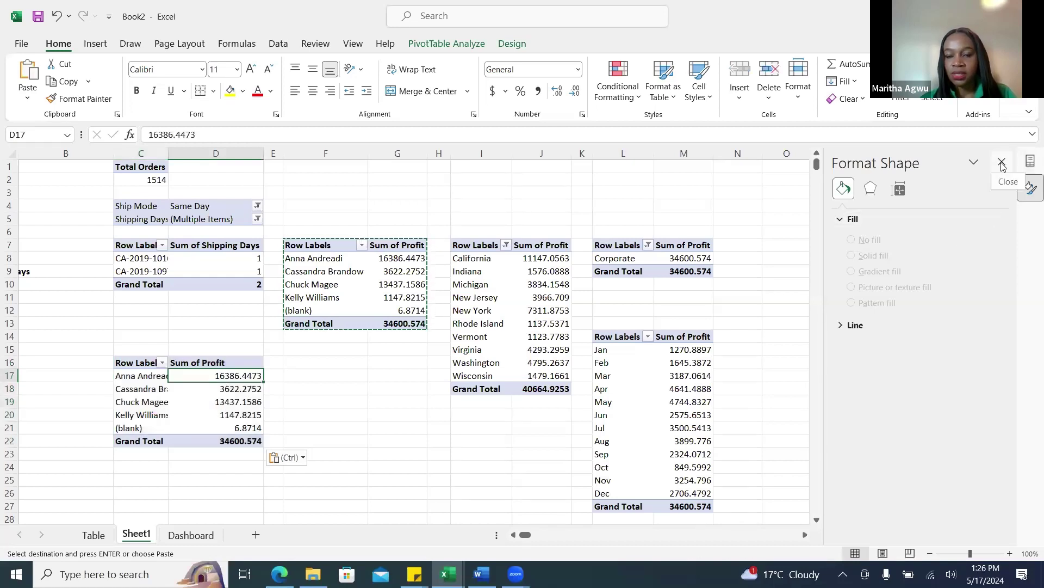
{"action": "left_click", "coordinate": [1002, 162]}
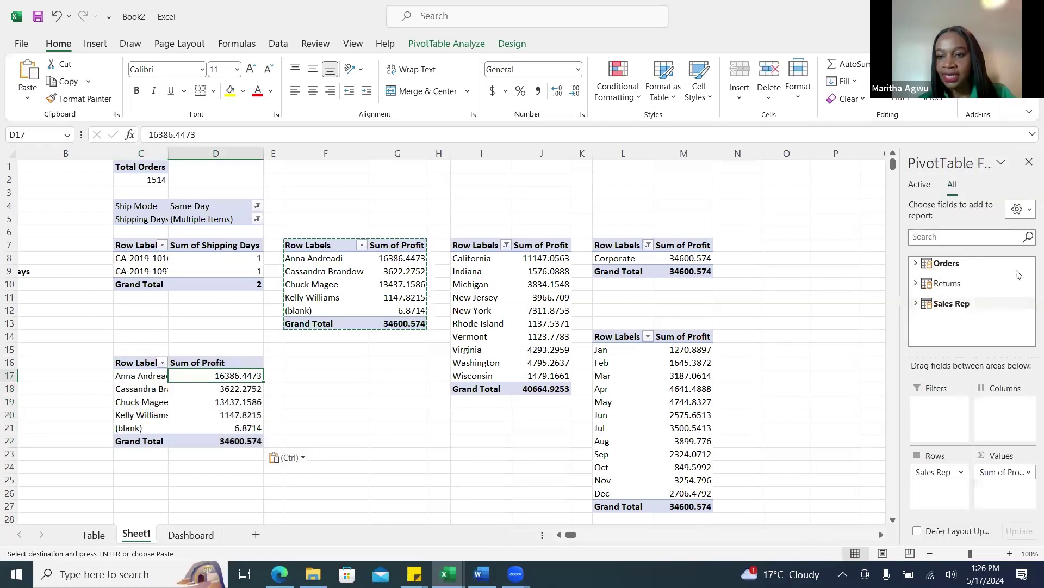
{"action": "left_click", "coordinate": [916, 264]}
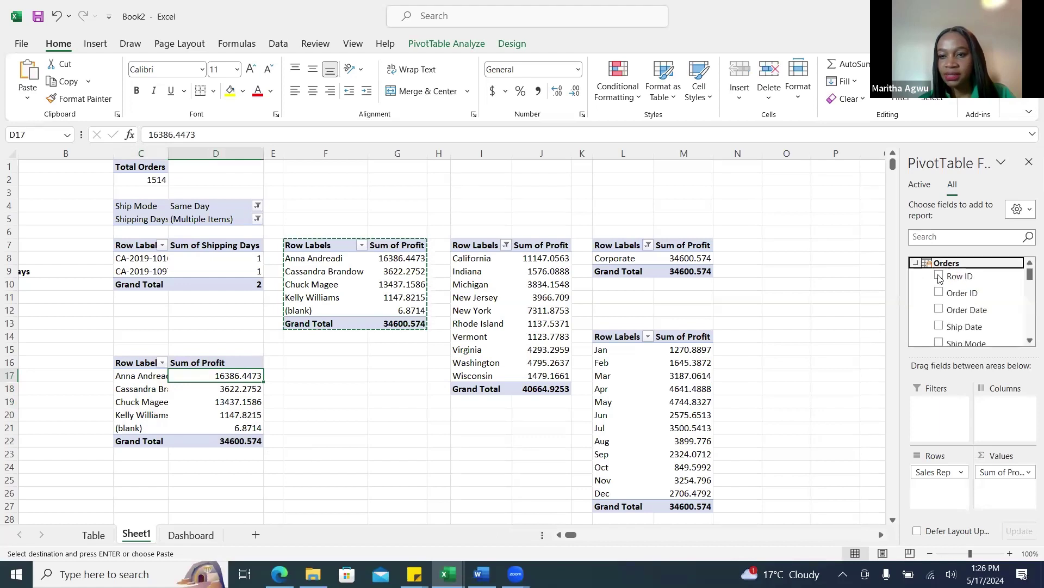
{"action": "left_click", "coordinate": [939, 292]}
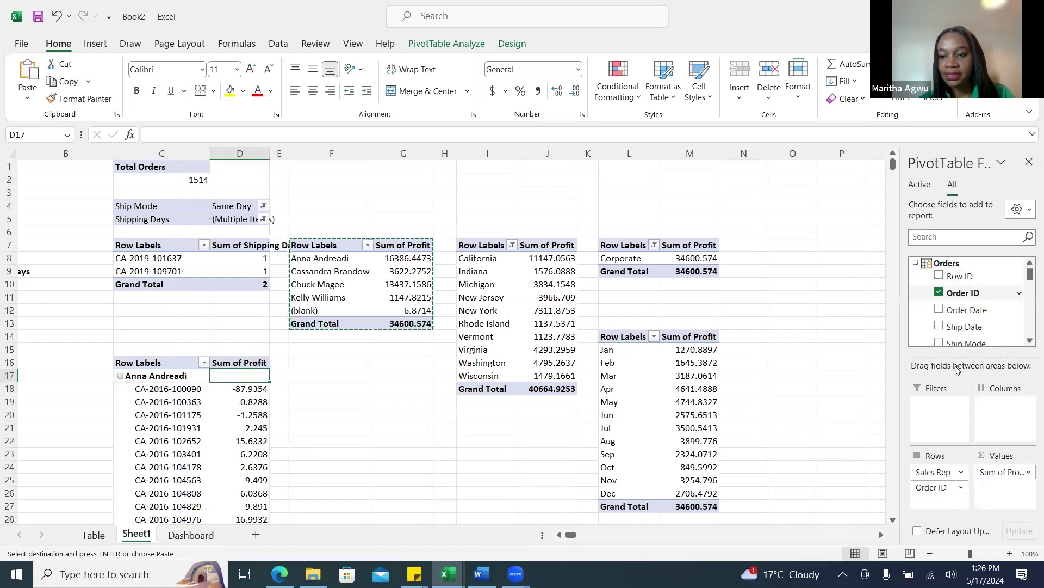
{"action": "left_click_drag", "start_coordinate": [933, 487], "coordinate": [1006, 485]}
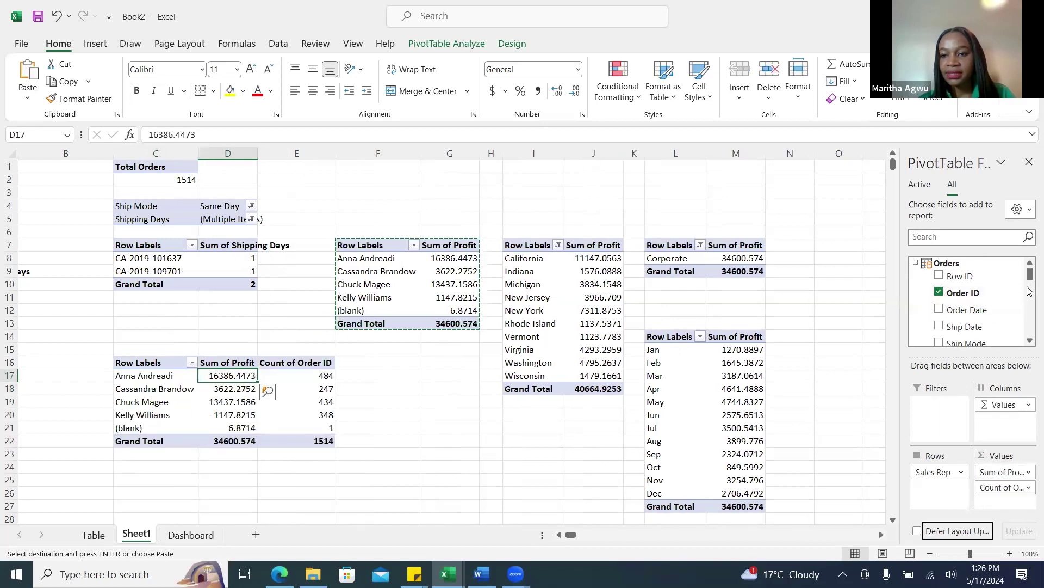
- Add the Discount field to the pasted PivotTable as a Sum of Discount value
{"action": "scroll", "coordinate": [1028, 294], "scroll_direction": "down", "scroll_amount": 2}
{"action": "left_click_drag", "start_coordinate": [1028, 294], "coordinate": [1029, 321]}
{"action": "left_click", "coordinate": [939, 281]}
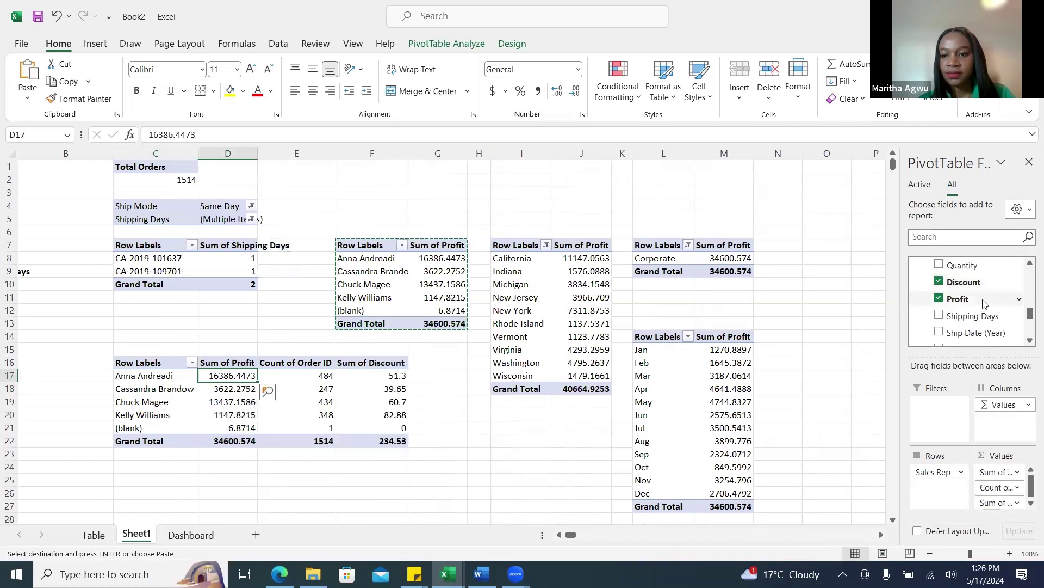
- Add Quantity as a Sum of Quantity value and Region as a second row field to the PivotTable at C16
{"action": "left_click", "coordinate": [939, 265]}
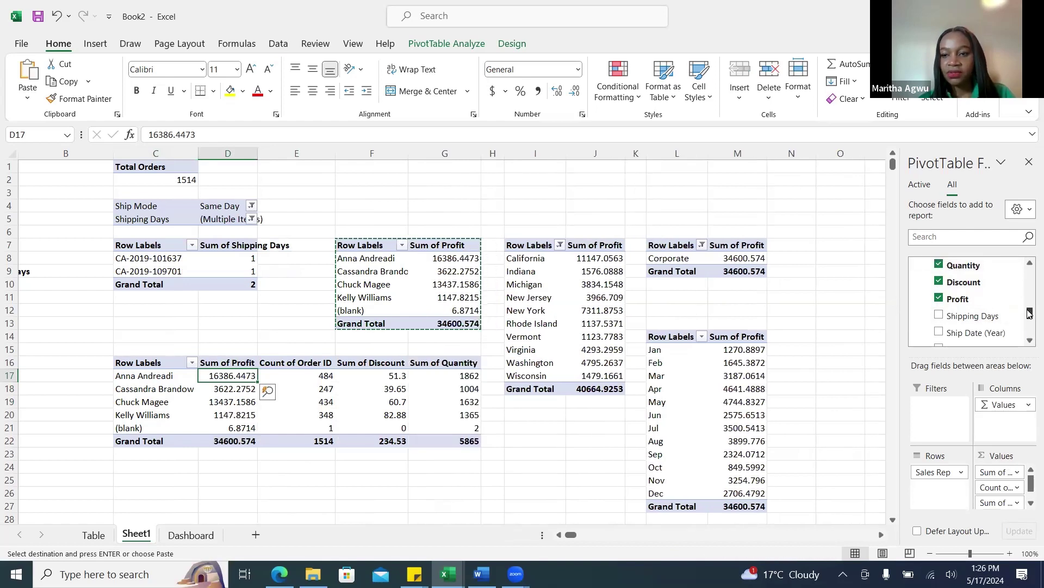
{"action": "left_click_drag", "start_coordinate": [1030, 313], "coordinate": [1028, 269]}
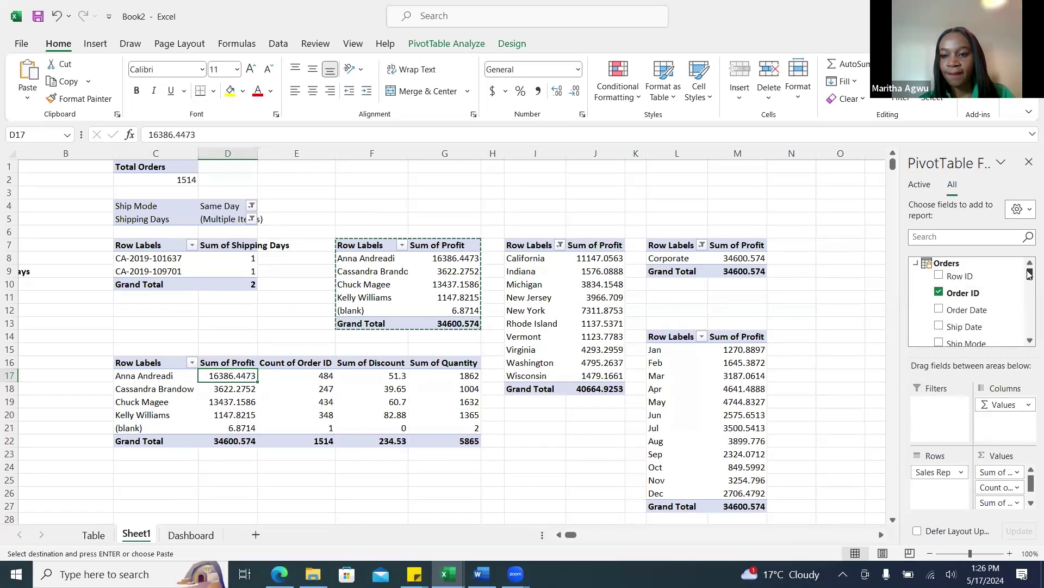
{"action": "scroll", "coordinate": [952, 310], "scroll_direction": "down", "scroll_amount": 3}
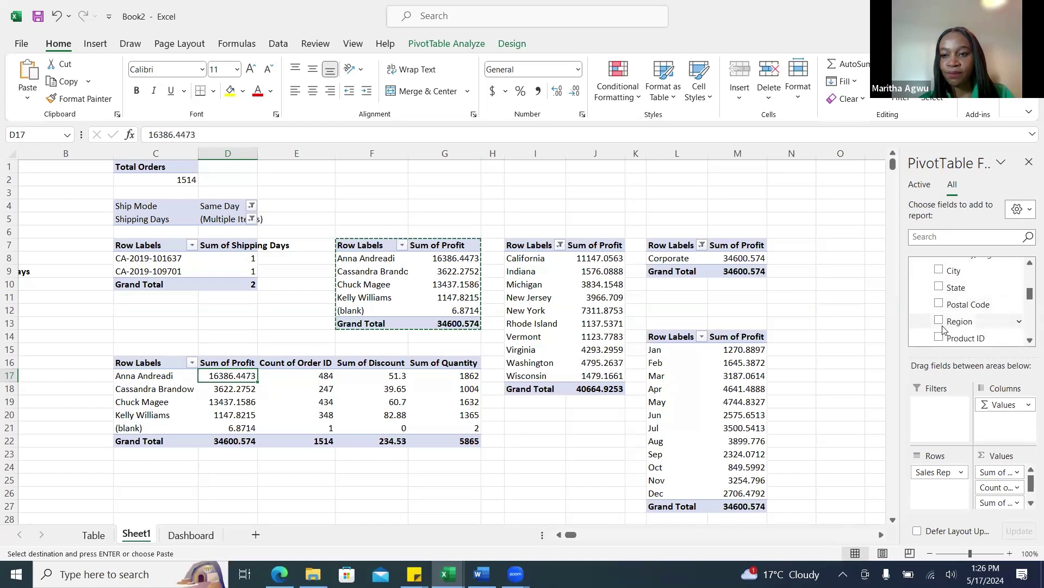
{"action": "left_click", "coordinate": [938, 324]}
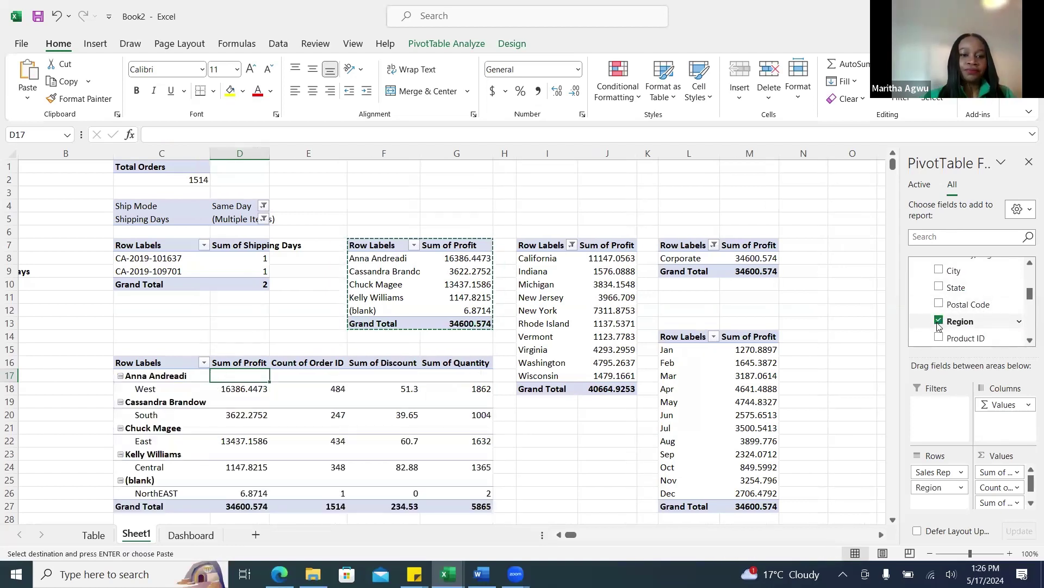
- Copy the whole PivotTable in C16:G27 on Sheet1 and paste it at F10 on the Table sheet
{"action": "left_click", "coordinate": [168, 363]}
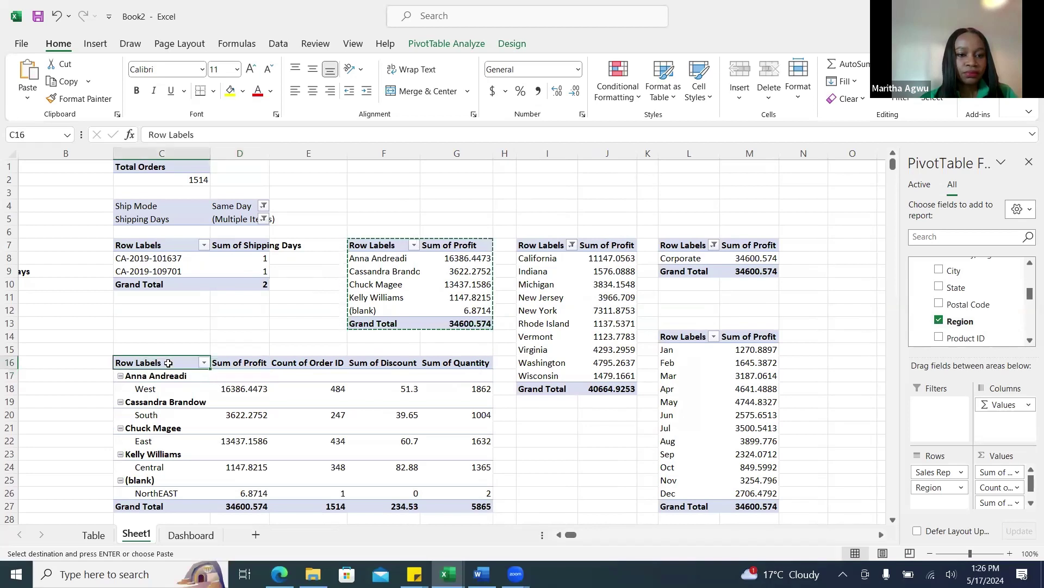
{"action": "left_click_drag", "start_coordinate": [168, 364], "coordinate": [489, 504]}
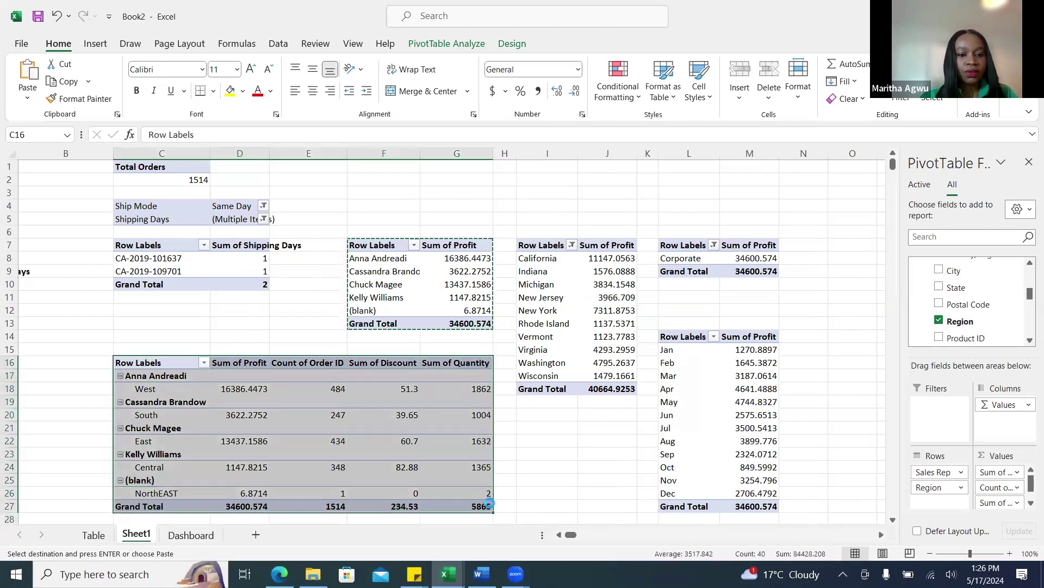
{"action": "key", "text": "ctrl+c"}
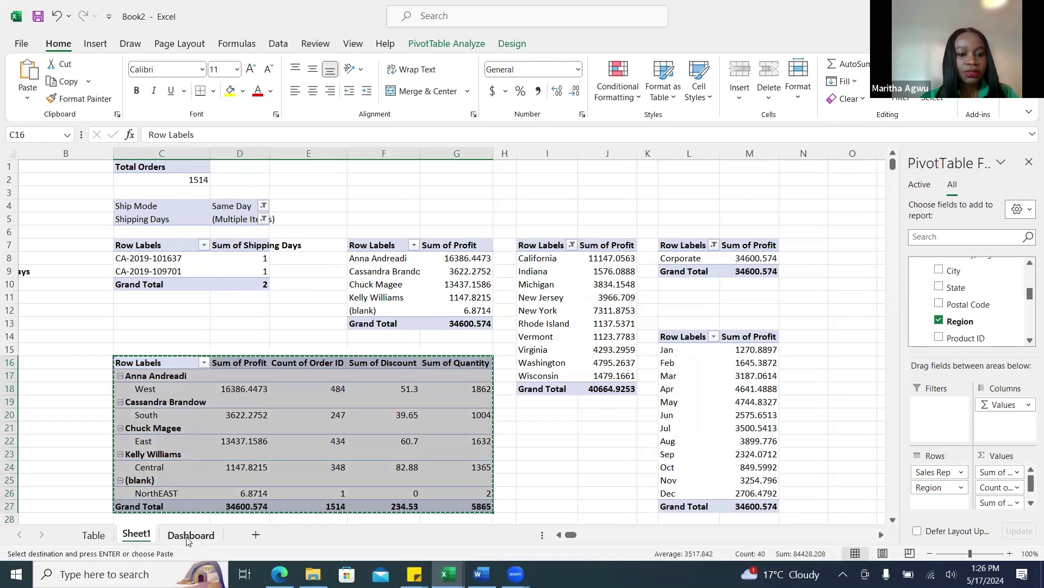
{"action": "left_click", "coordinate": [93, 535]}
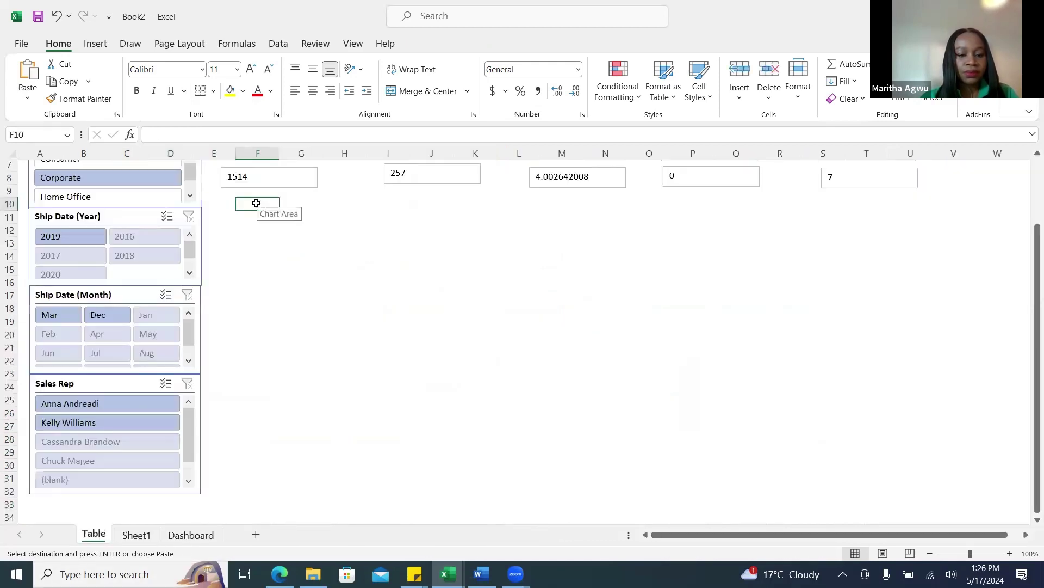
{"action": "key", "text": "ctrl+v"}
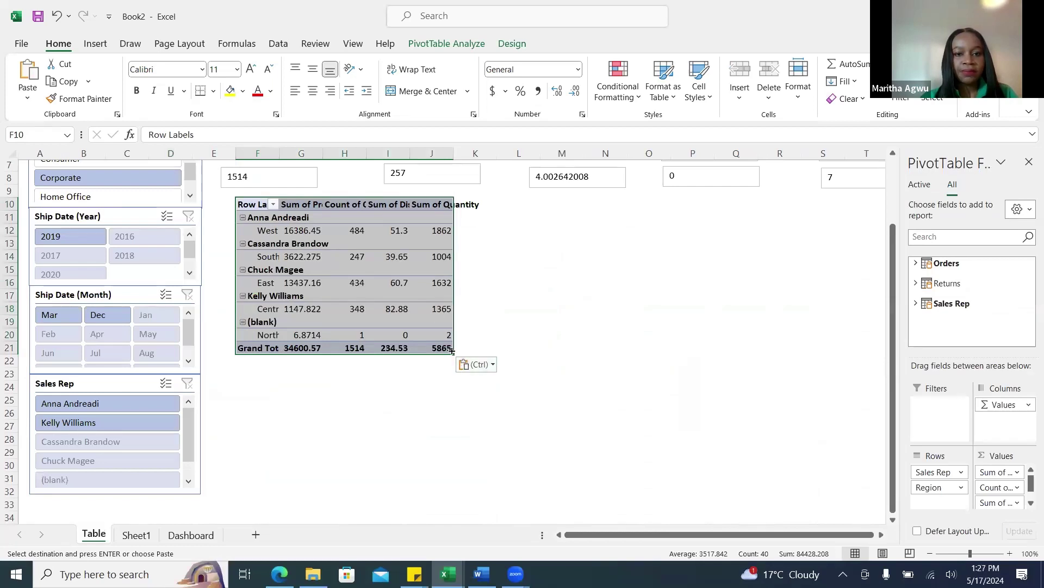
- Undo the accidental fill beside the pasted PivotTable and widen columns F to J to fit its headings and values
{"action": "left_click_drag", "start_coordinate": [452, 351], "coordinate": [691, 355]}
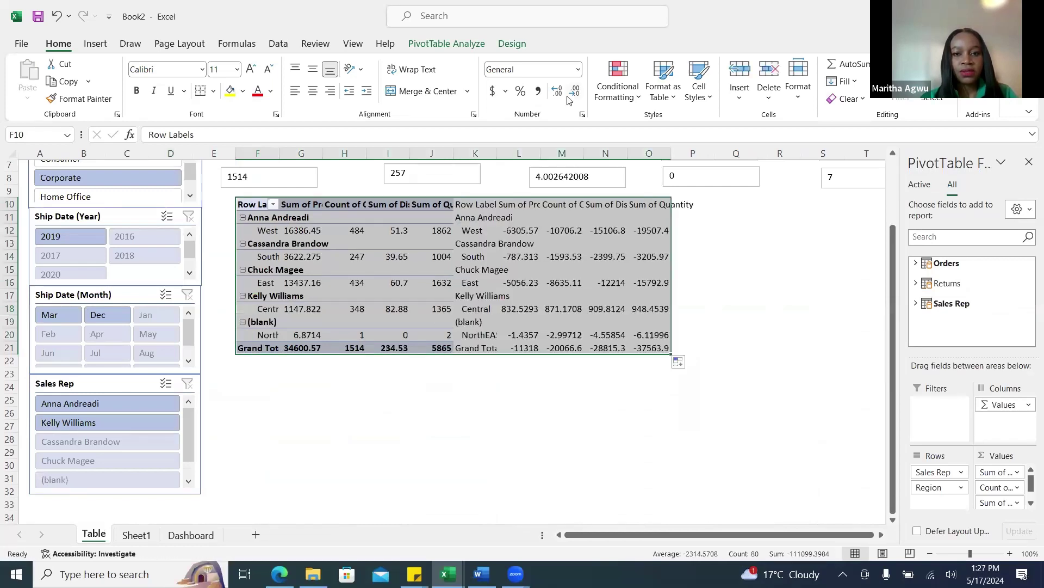
{"action": "key", "text": "ctrl+z"}
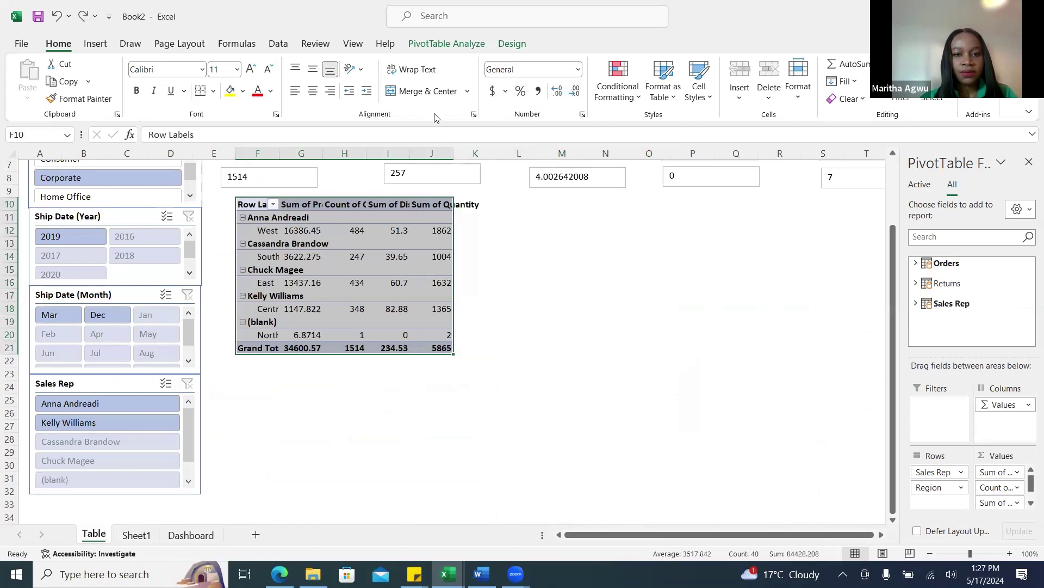
{"action": "left_click_drag", "start_coordinate": [236, 154], "coordinate": [680, 148]}
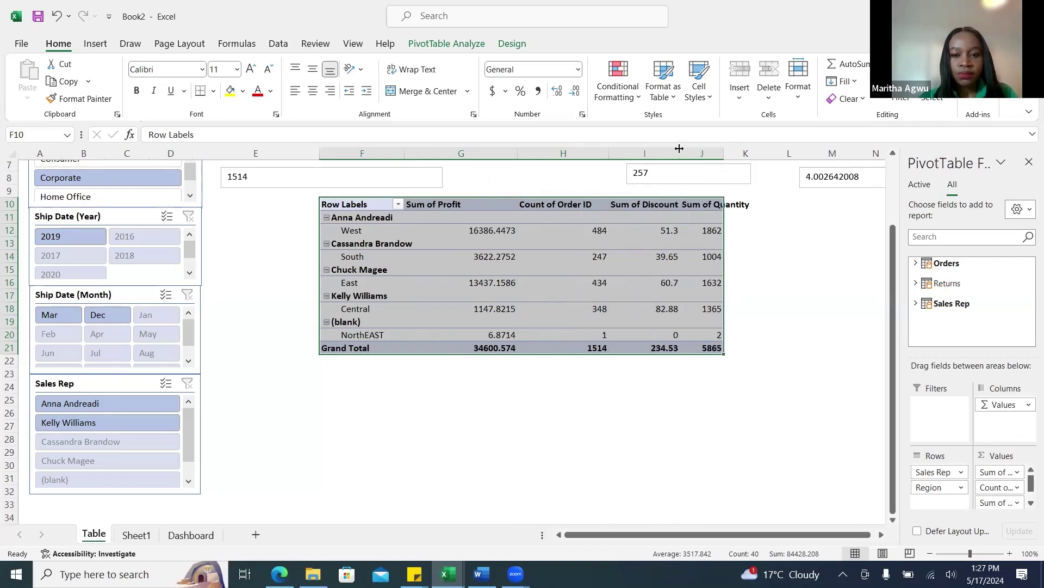
{"action": "left_click", "coordinate": [328, 324]}
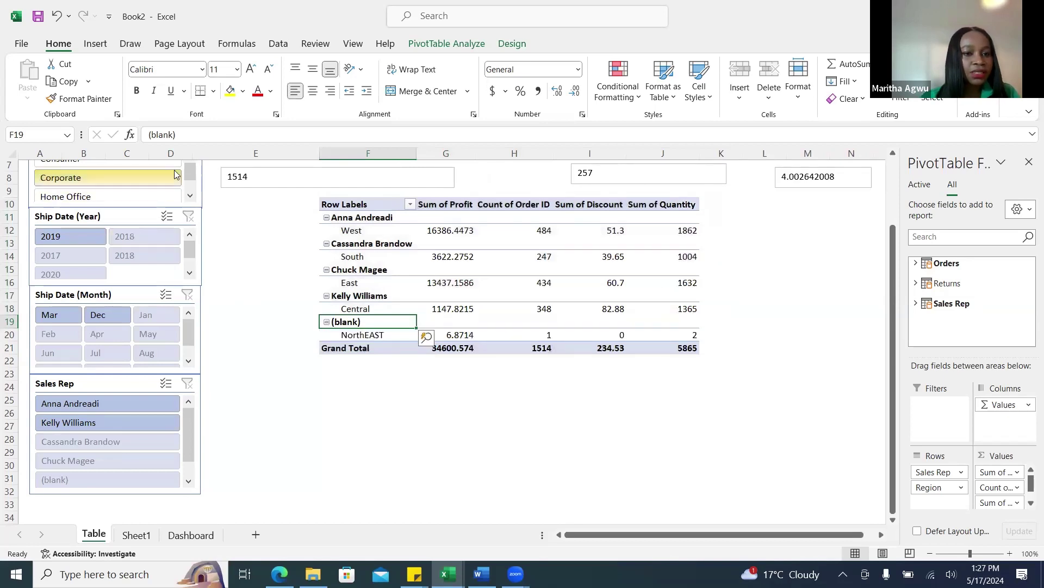
- Test the Segment slicer against the pasted PivotTable by filtering to Consumer and back to Corporate
{"action": "left_click", "coordinate": [125, 178]}
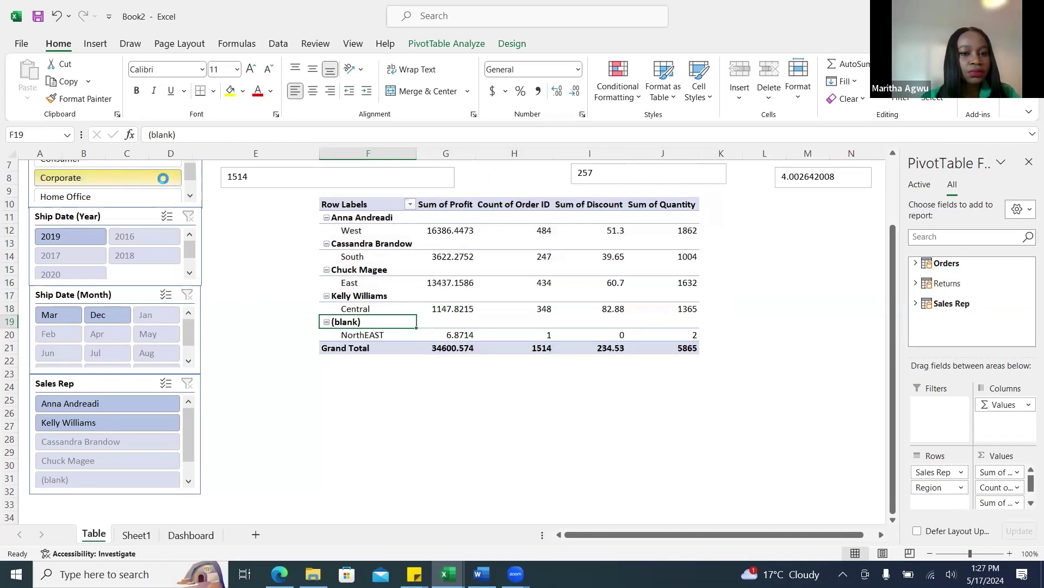
{"action": "left_click", "coordinate": [138, 161]}
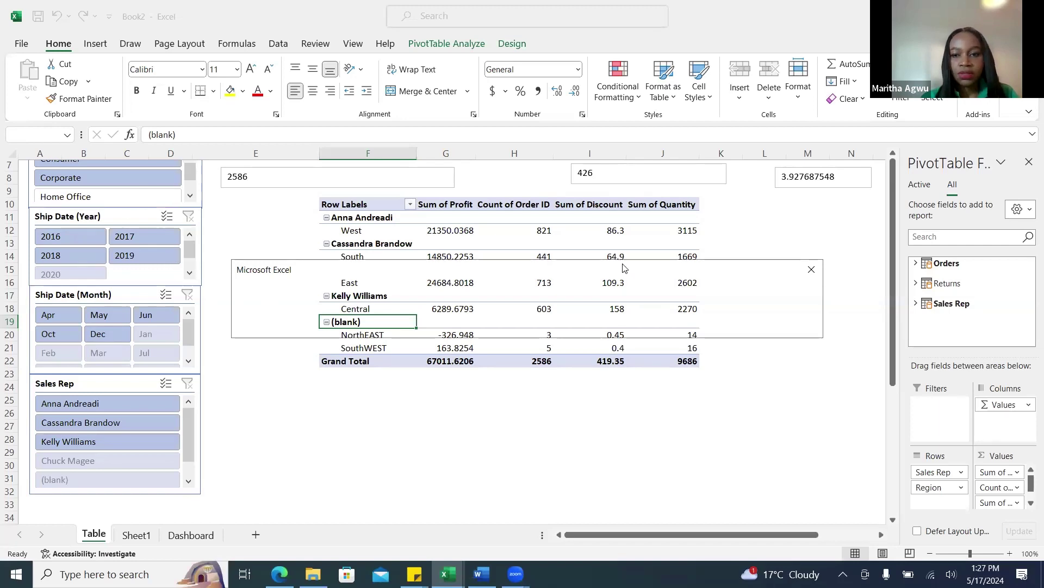
{"action": "left_click", "coordinate": [814, 270]}
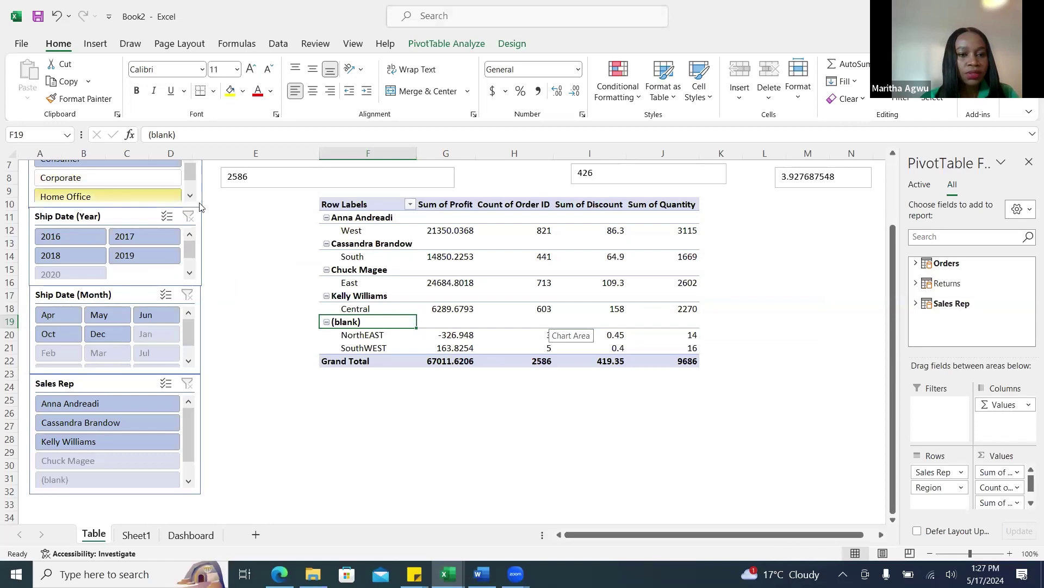
{"action": "left_click", "coordinate": [119, 180]}
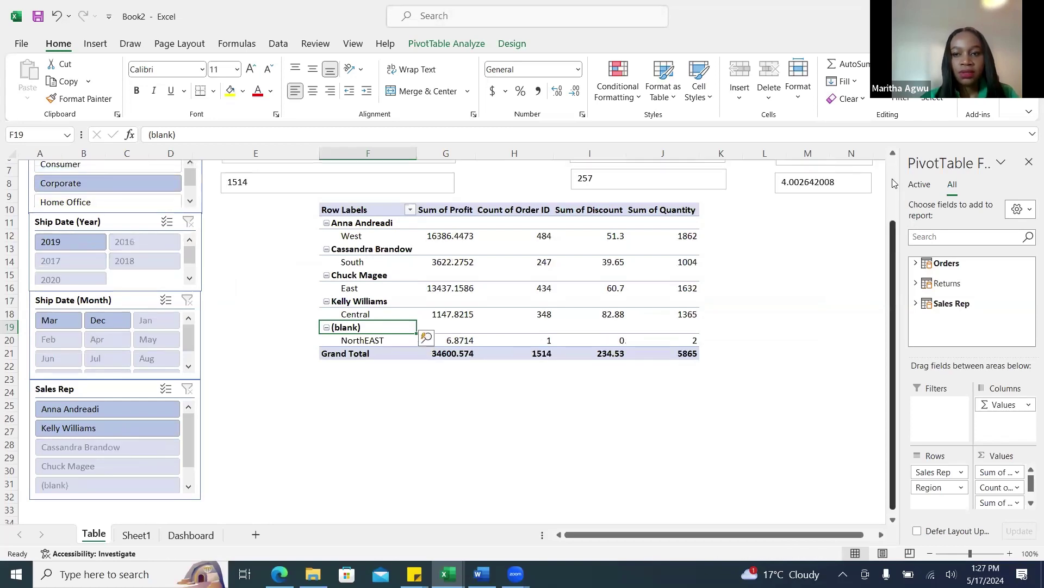
- Filter the Table sheet to the Home Office segment with the Segment slicer
{"action": "scroll", "coordinate": [893, 254], "scroll_direction": "up", "scroll_amount": 2}
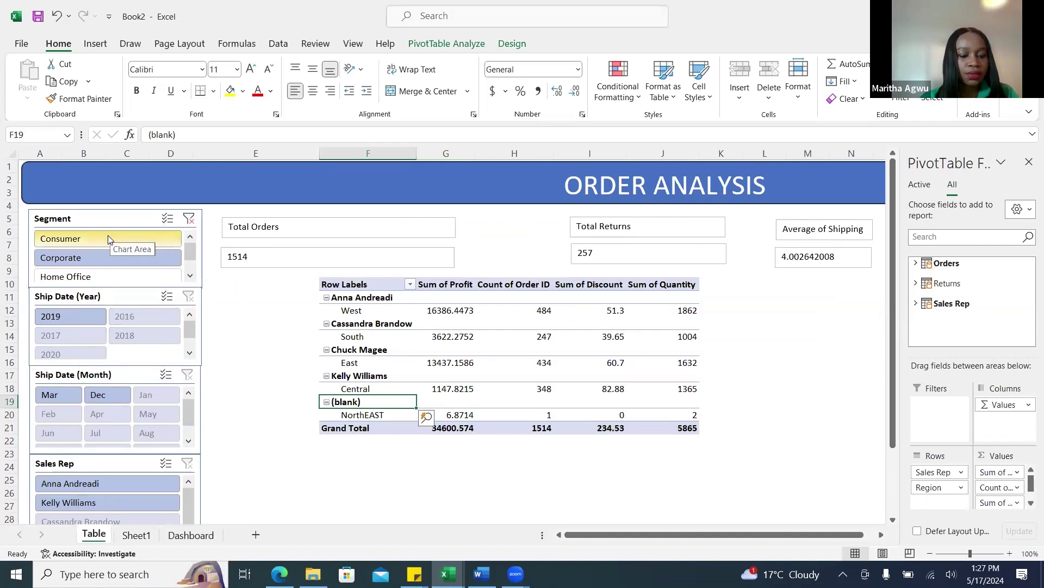
{"action": "left_click", "coordinate": [99, 278]}
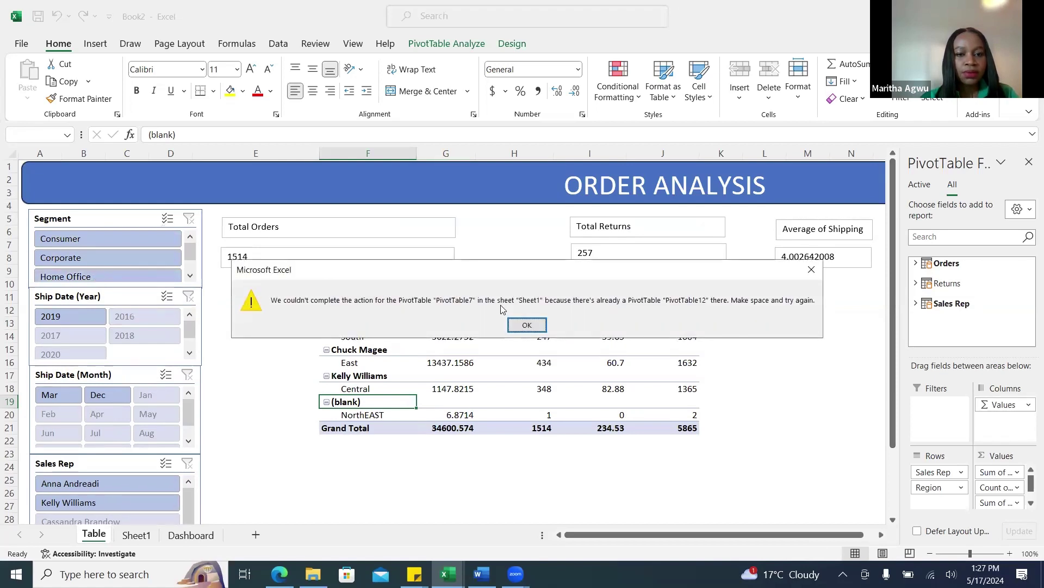
{"action": "left_click", "coordinate": [527, 324]}
{"action": "left_click", "coordinate": [121, 279]}
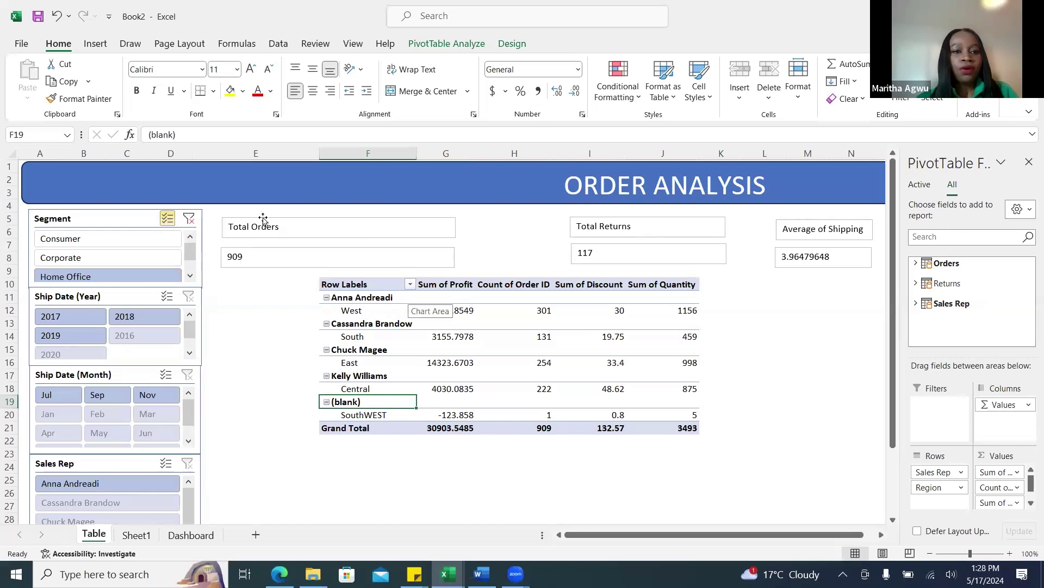
- Try the Tabular Form report layout on the PivotTable in F10:J21 and undo it
{"action": "left_click_drag", "start_coordinate": [348, 284], "coordinate": [676, 426]}
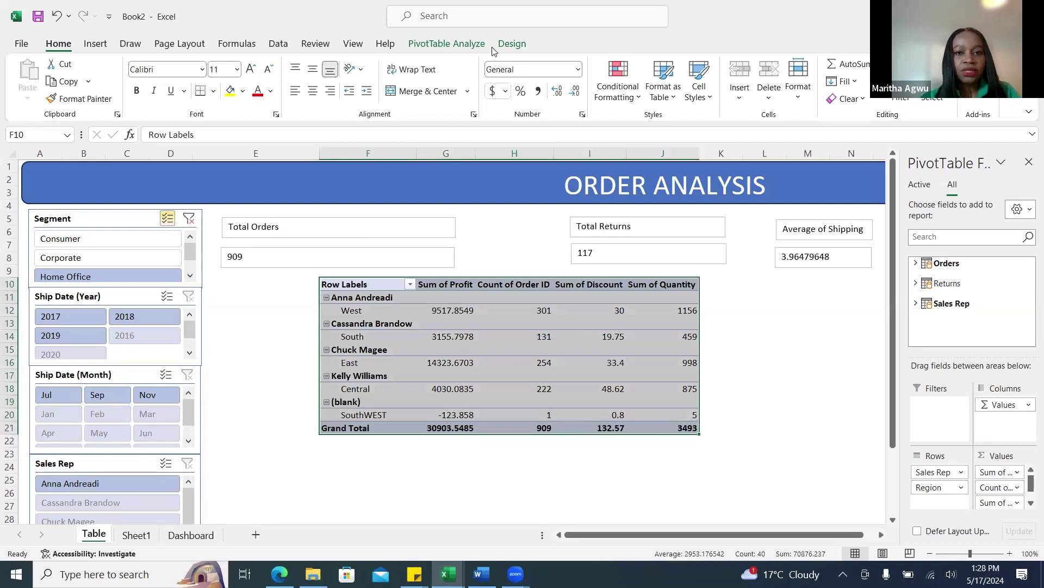
{"action": "left_click", "coordinate": [512, 47]}
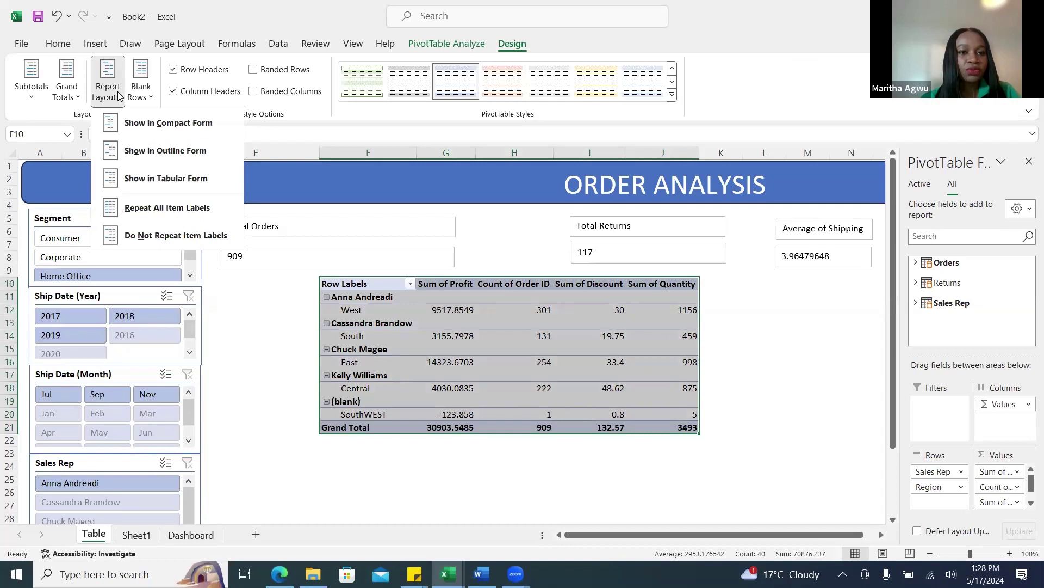
{"action": "left_click", "coordinate": [155, 180]}
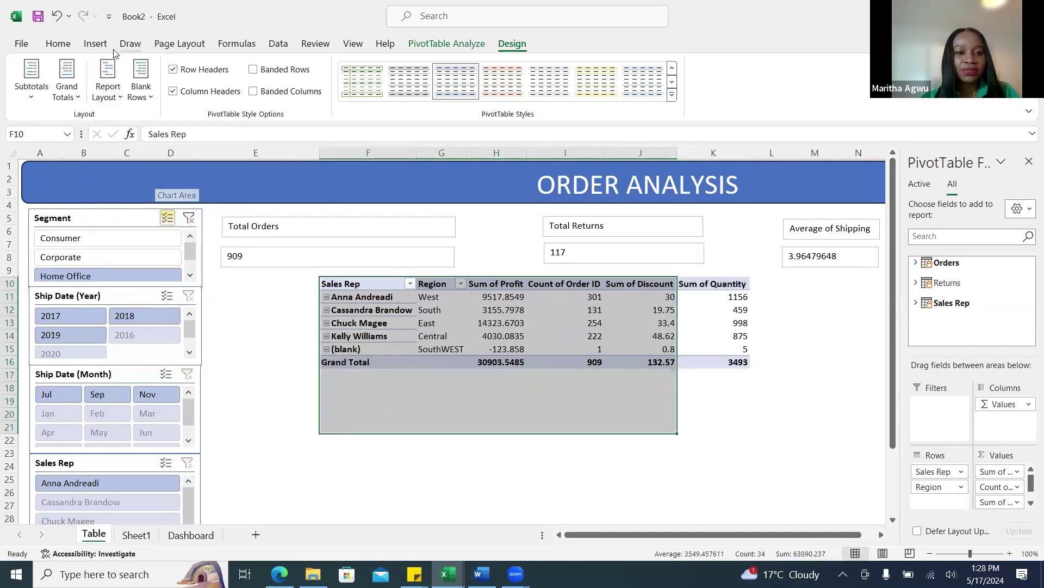
{"action": "left_click", "coordinate": [300, 378]}
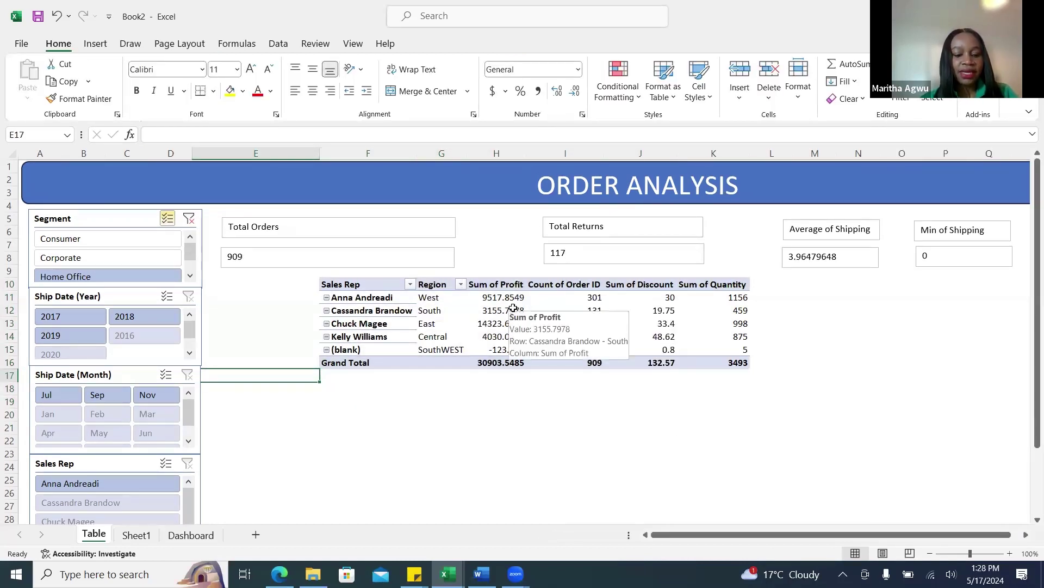
{"action": "key", "text": "ctrl+z"}
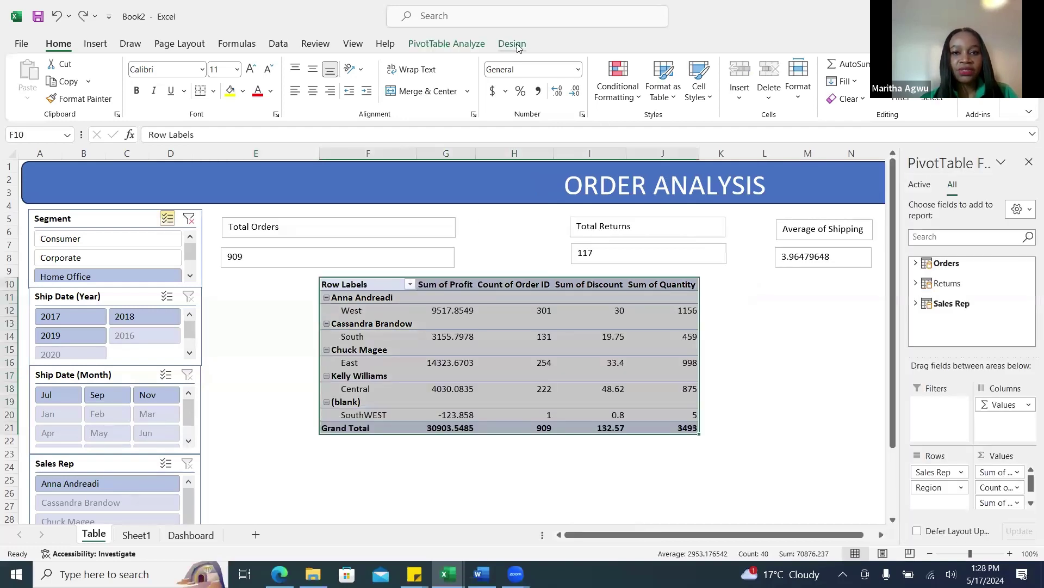
- Set the report layout of the Table sheet's sales rep PivotTable to Tabular Form
{"action": "left_click", "coordinate": [516, 46]}
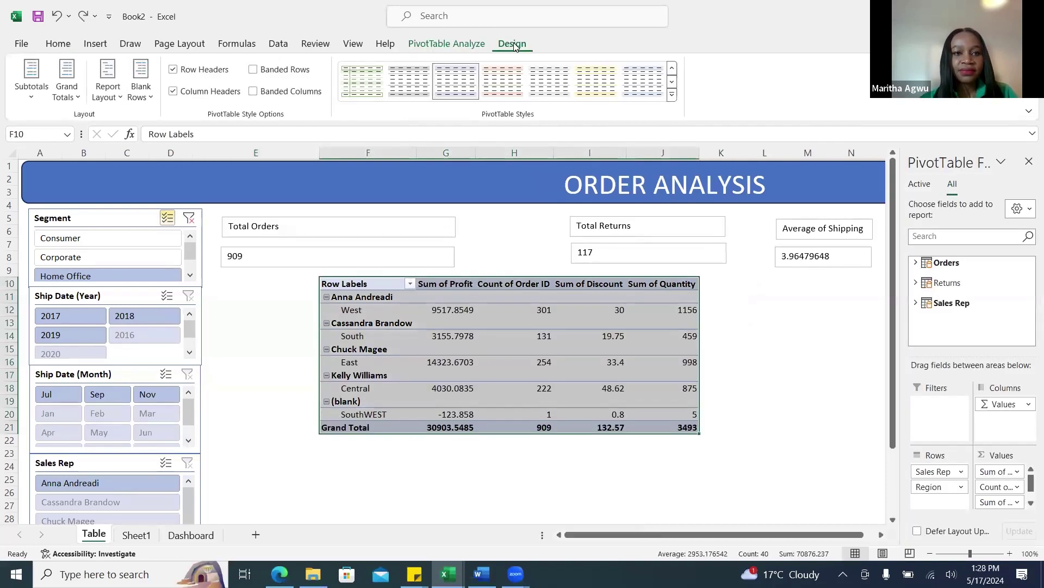
{"action": "left_click", "coordinate": [121, 101]}
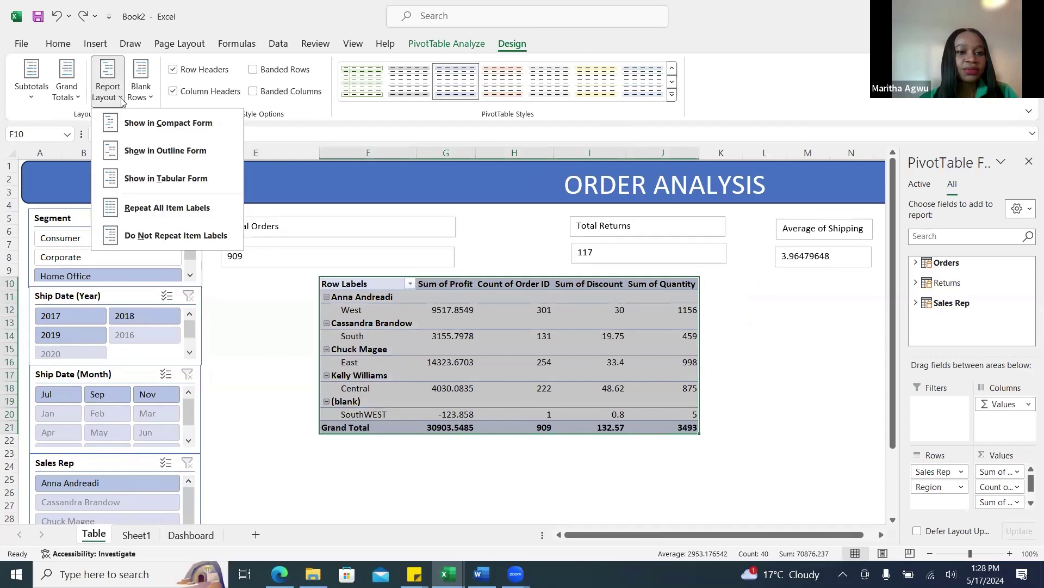
{"action": "left_click", "coordinate": [157, 187]}
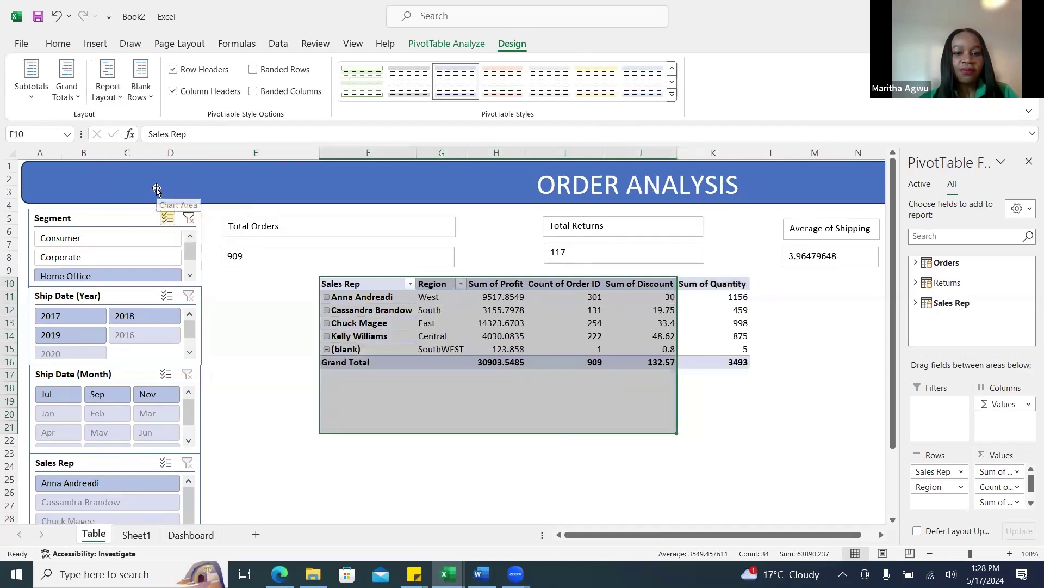
{"action": "left_click", "coordinate": [778, 386]}
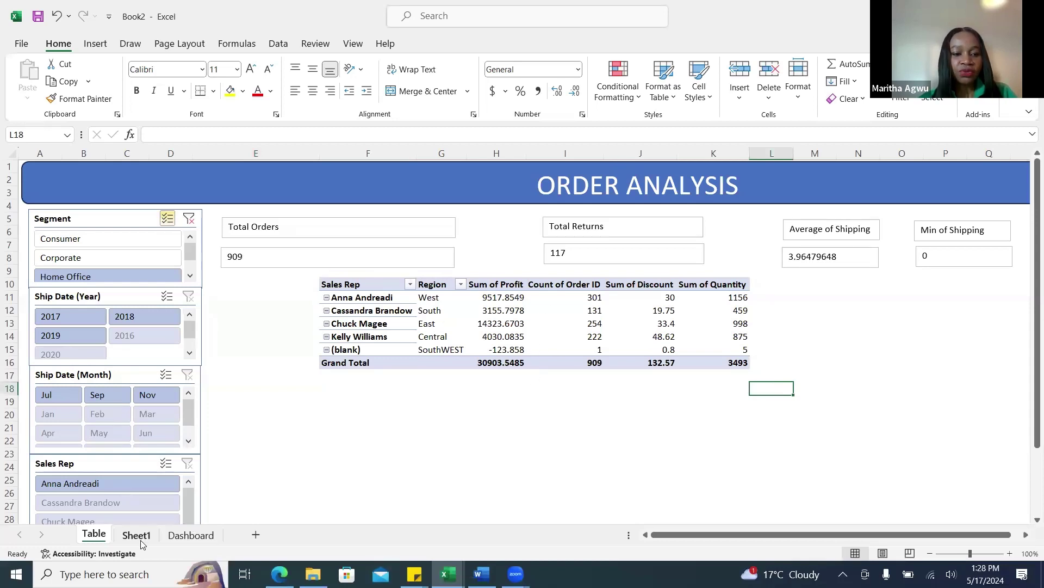
- Switch to the Excel Training- Order Analysis workbook to examine its Table sheet formatting, and return to Book2
{"action": "left_click", "coordinate": [448, 573]}
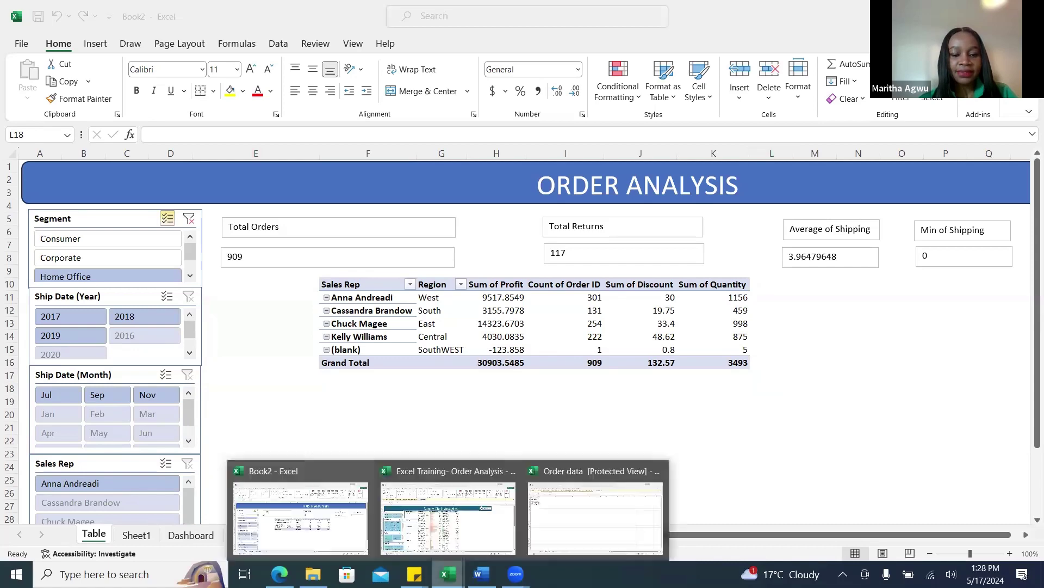
{"action": "left_click", "coordinate": [435, 531]}
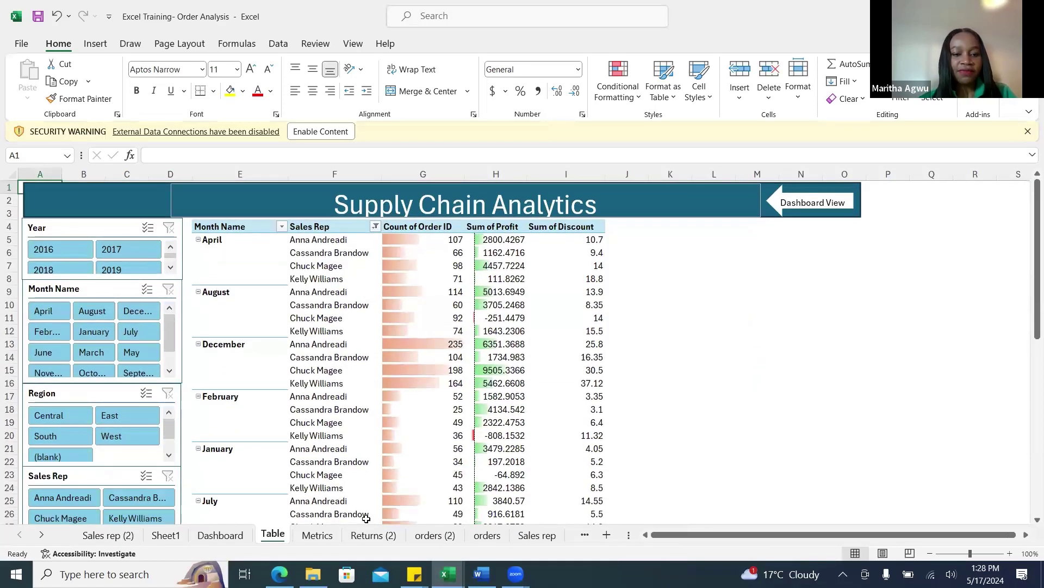
{"action": "left_click", "coordinate": [447, 573]}
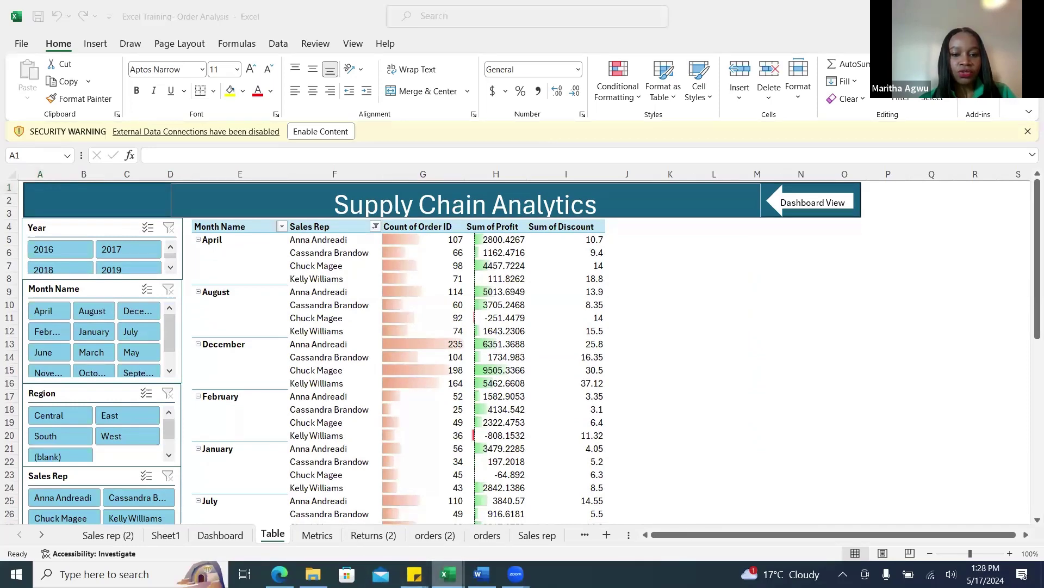
{"action": "left_click", "coordinate": [326, 532]}
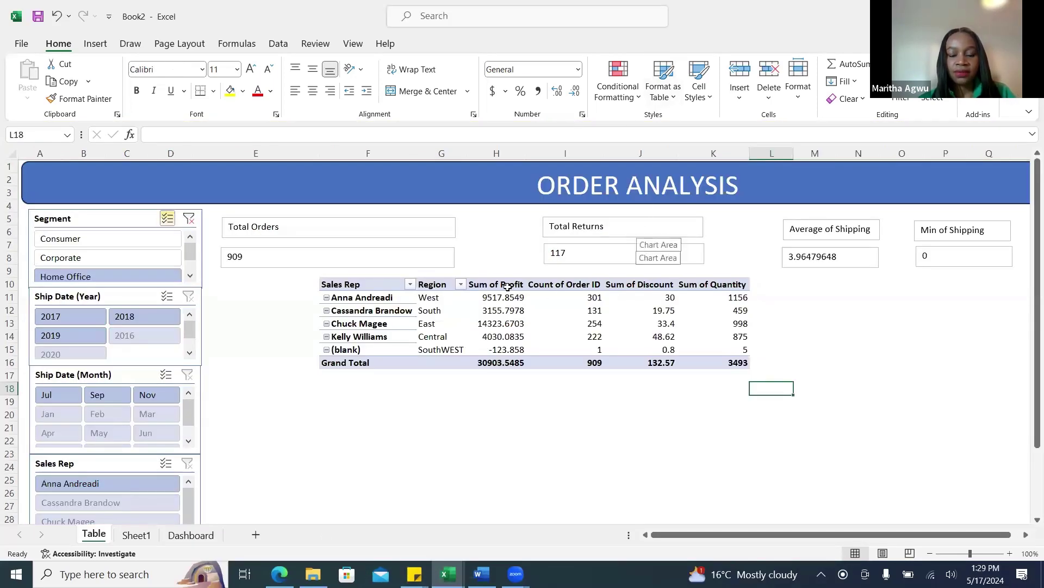
{"action": "left_click", "coordinate": [509, 286]}
{"action": "left_click", "coordinate": [635, 99]}
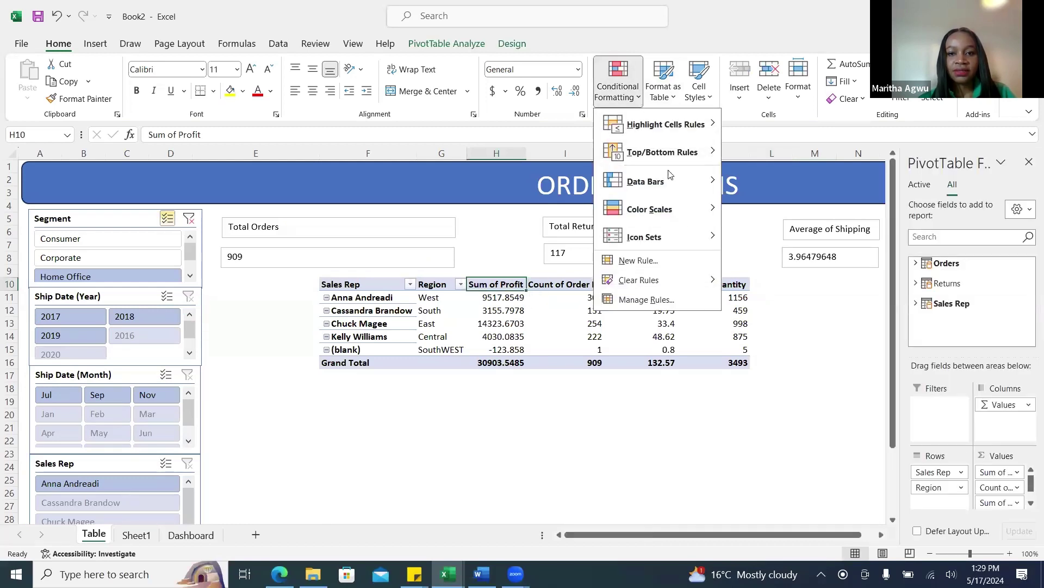
{"action": "left_click", "coordinate": [631, 260]}
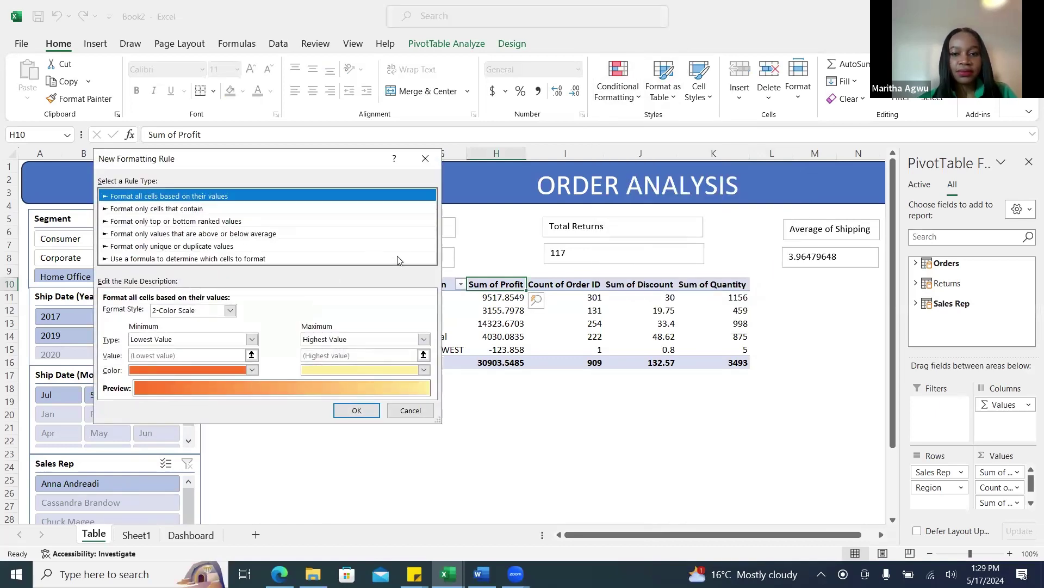
{"action": "left_click", "coordinate": [432, 162]}
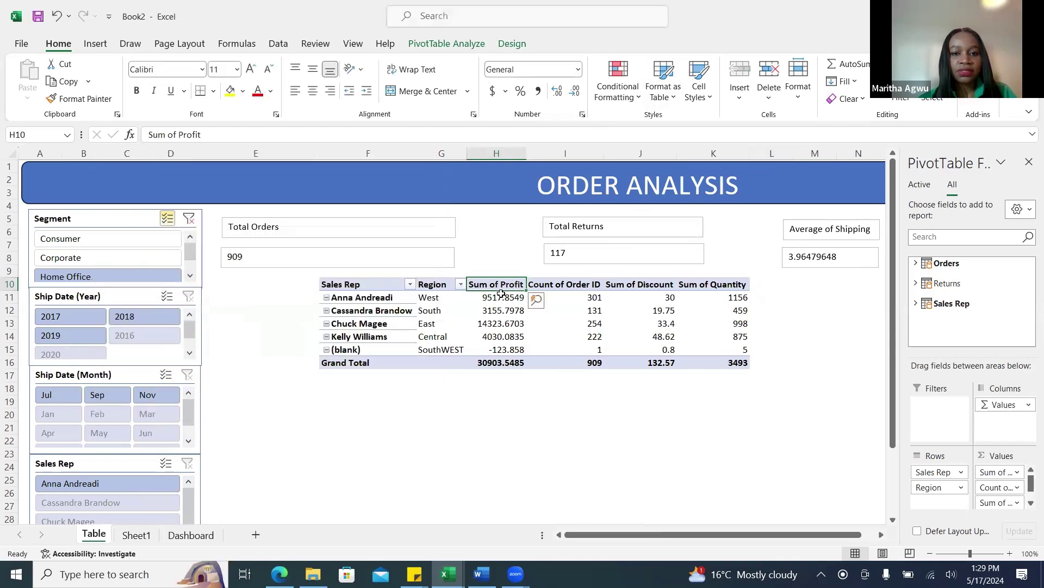
- Start a Data Bar conditional formatting rule from H11 for all cells showing "Sum of Profit" values for "Region"
{"action": "left_click", "coordinate": [497, 297]}
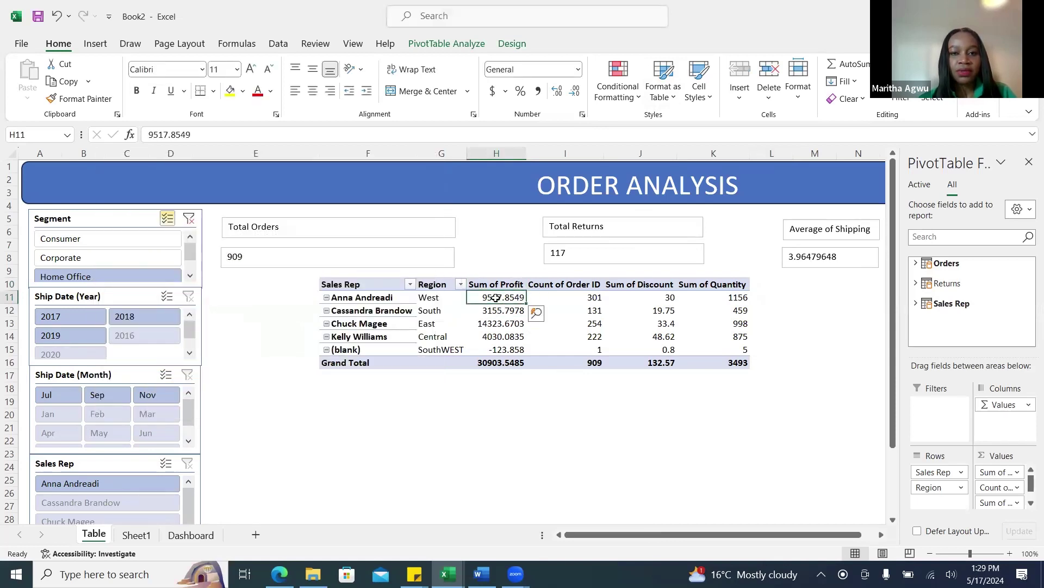
{"action": "left_click", "coordinate": [618, 84]}
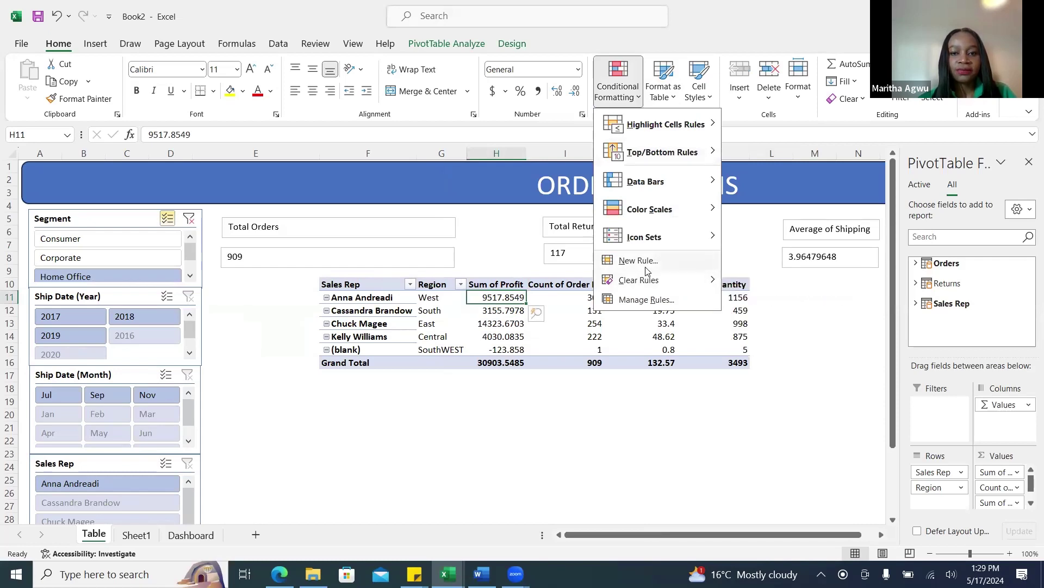
{"action": "left_click", "coordinate": [640, 262]}
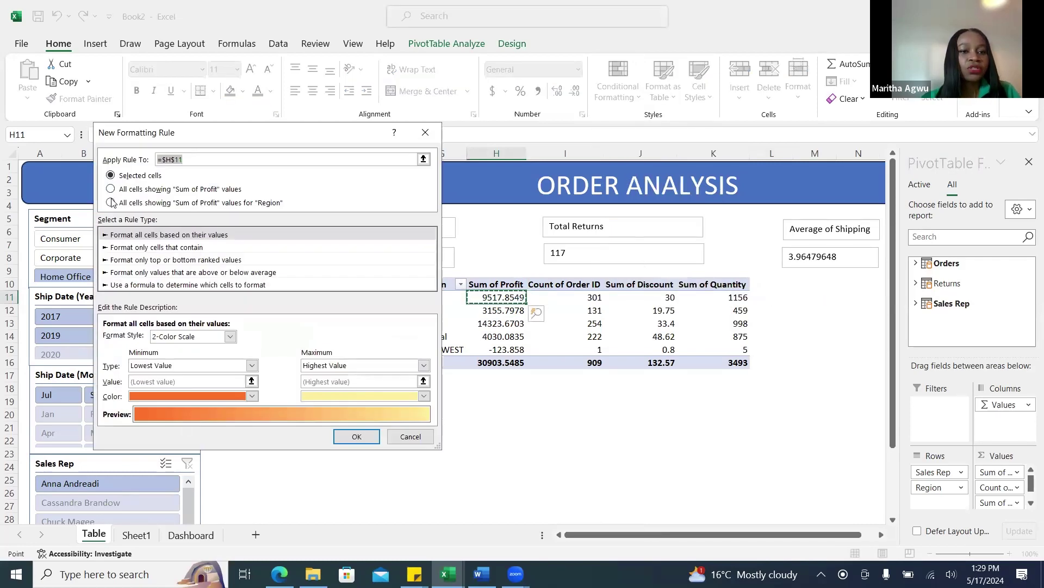
{"action": "left_click", "coordinate": [111, 203]}
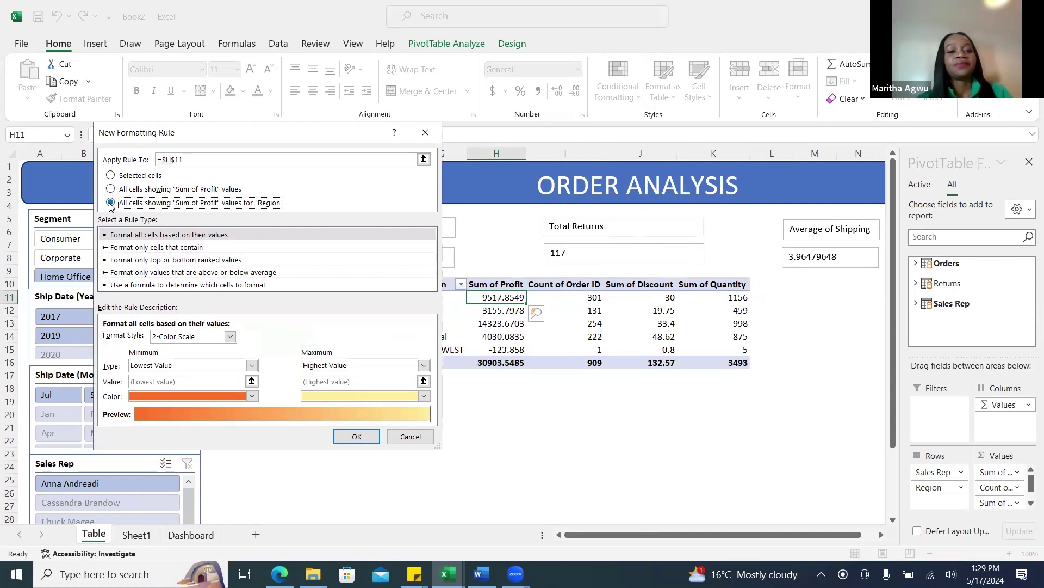
{"action": "left_click", "coordinate": [230, 337]}
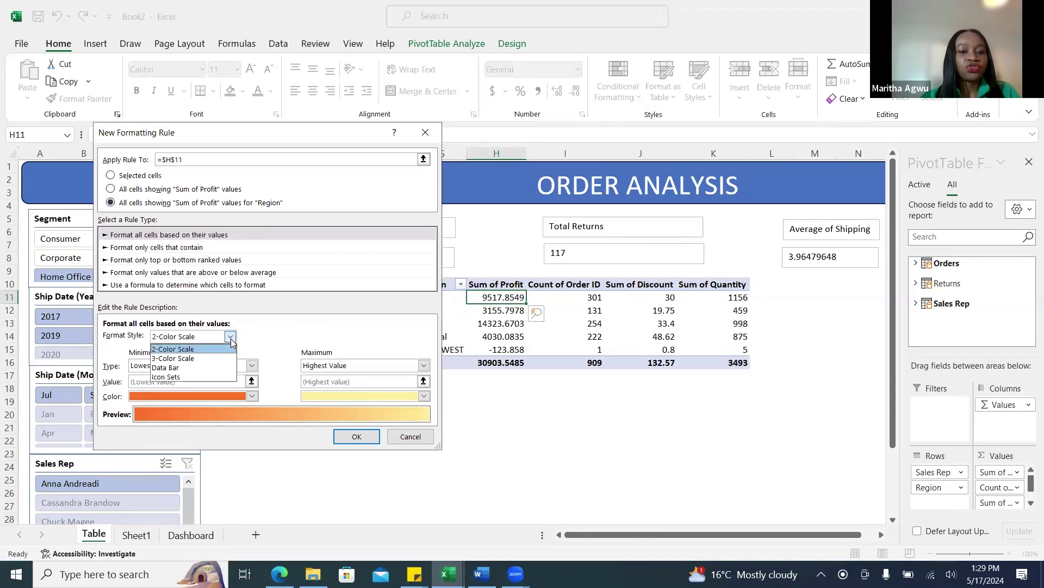
{"action": "left_click", "coordinate": [166, 369]}
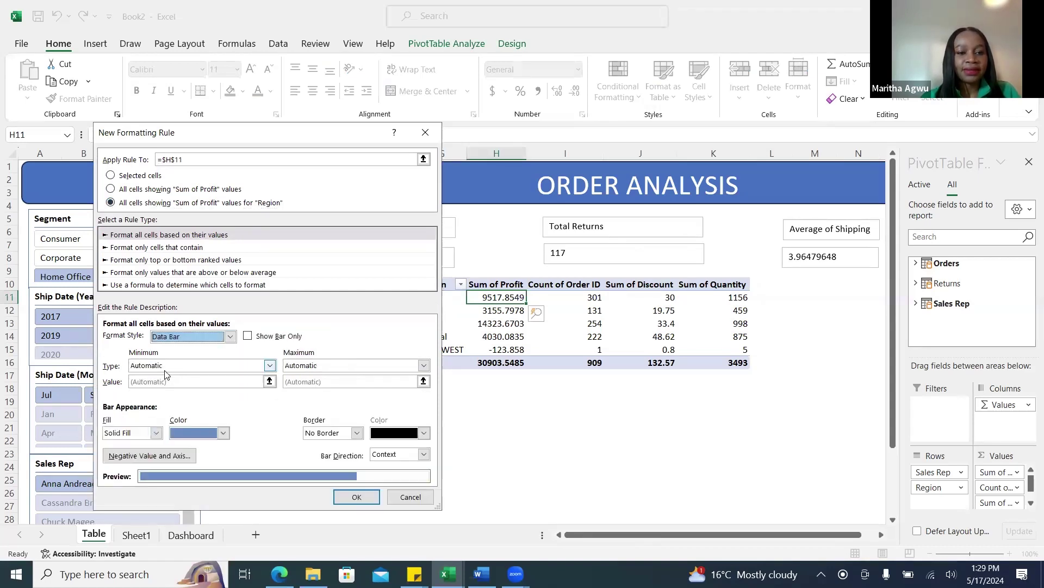
- Give the Sum of Profit data bars a light orange gradient fill and apply the rule
{"action": "left_click", "coordinate": [156, 434]}
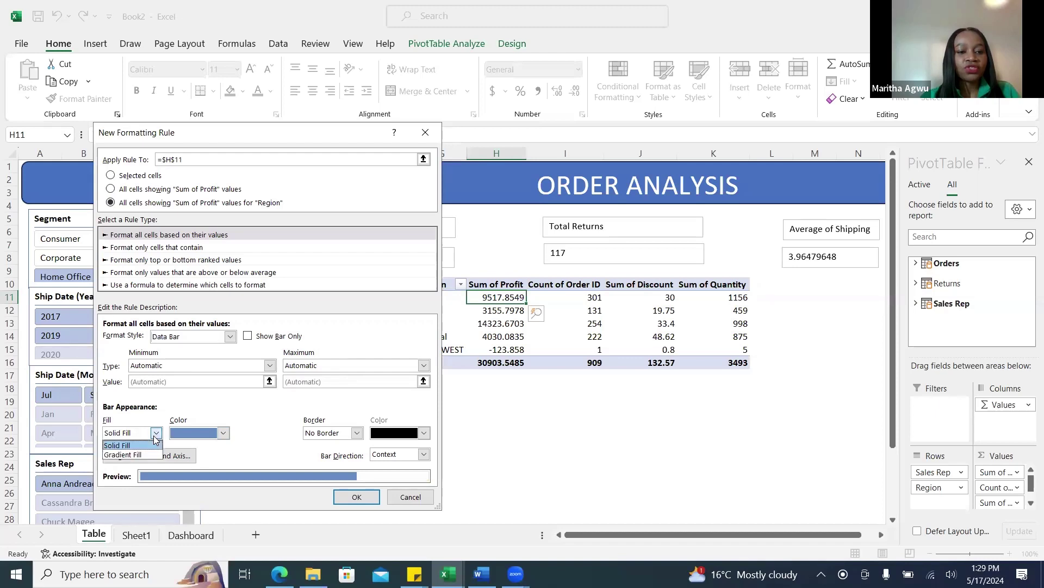
{"action": "left_click", "coordinate": [123, 455]}
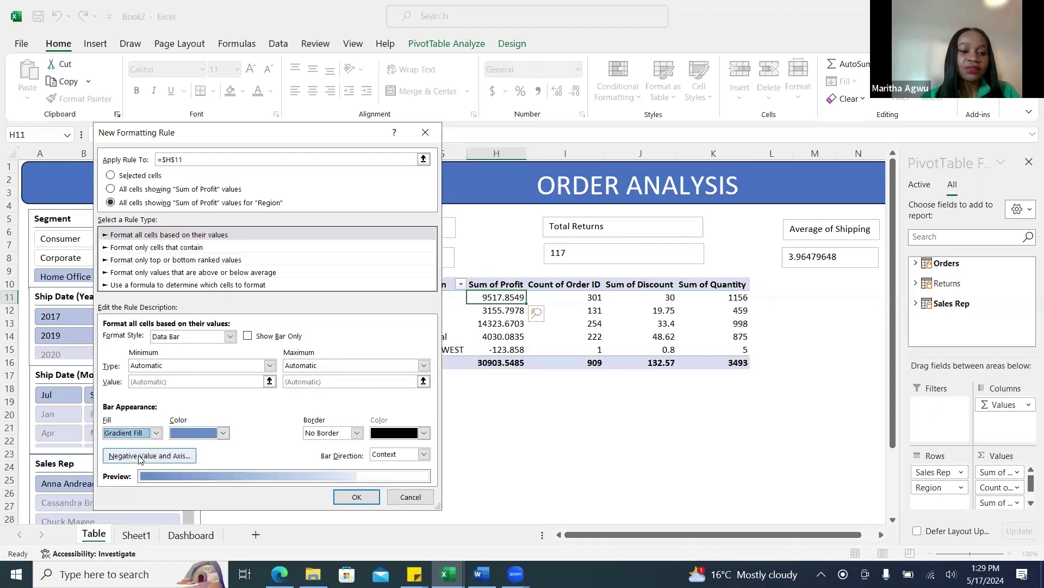
{"action": "left_click", "coordinate": [224, 434]}
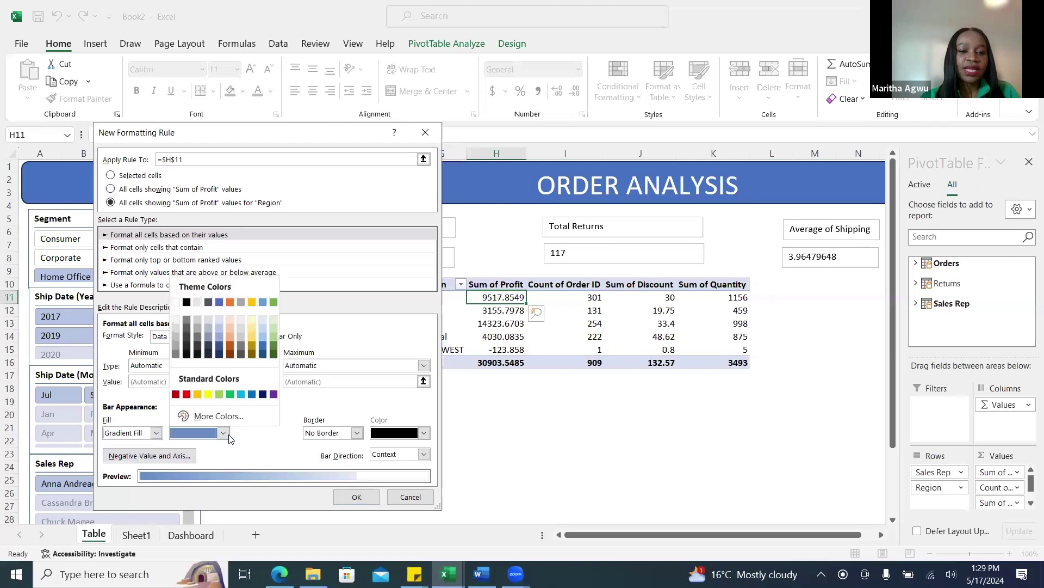
{"action": "left_click", "coordinate": [231, 338]}
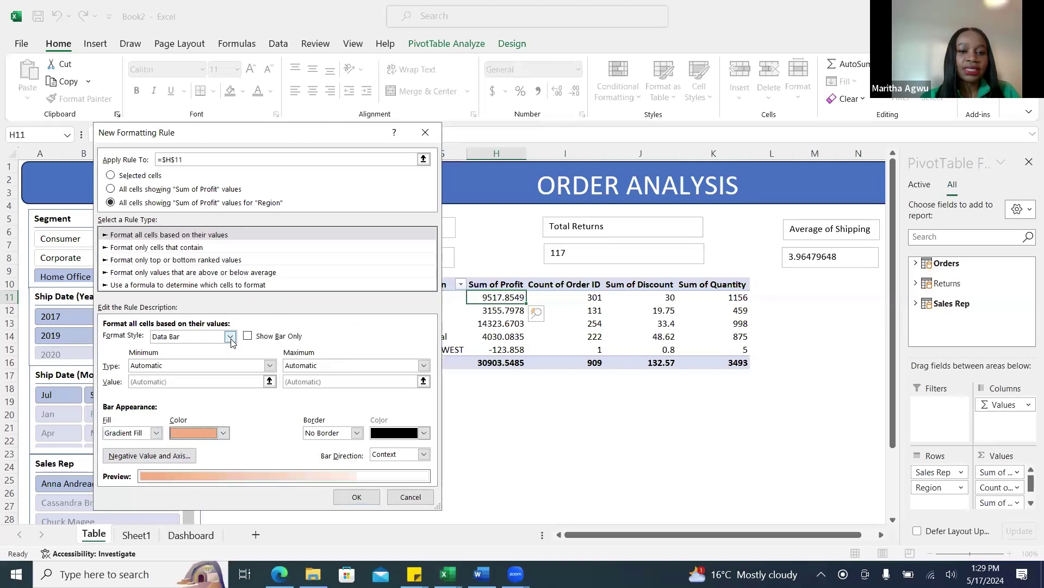
{"action": "left_click", "coordinate": [358, 497]}
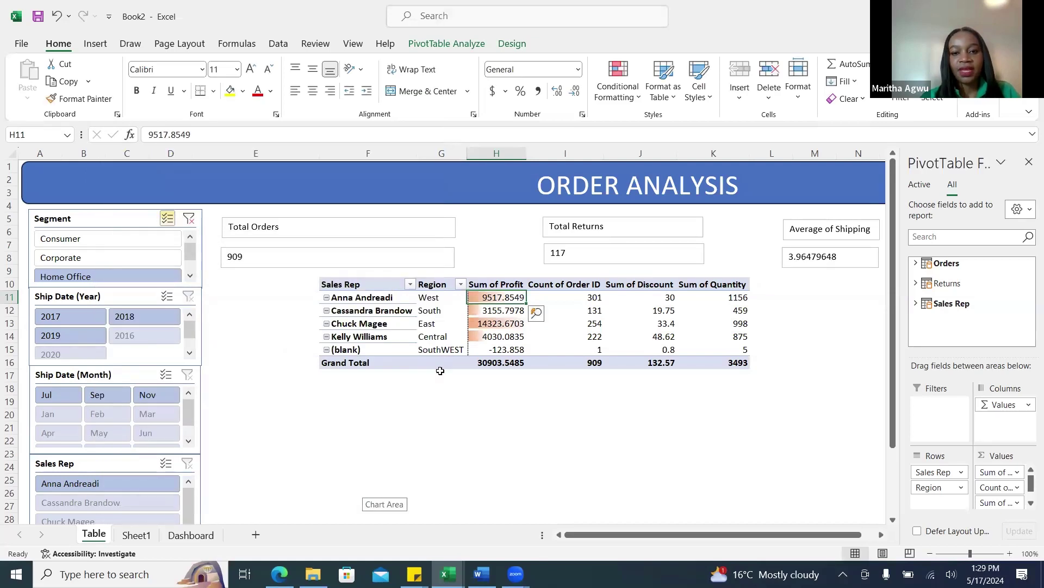
- Start a conditional formatting rule for only the selected cell I11, trying Icon Sets before choosing the Data Bar format style
{"action": "left_click", "coordinate": [590, 298]}
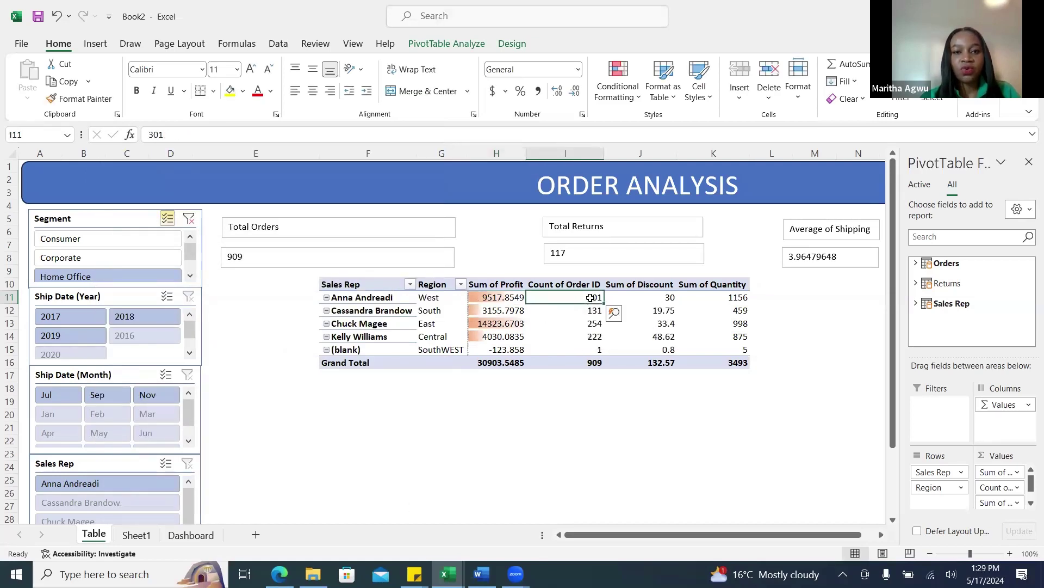
{"action": "left_click", "coordinate": [636, 102]}
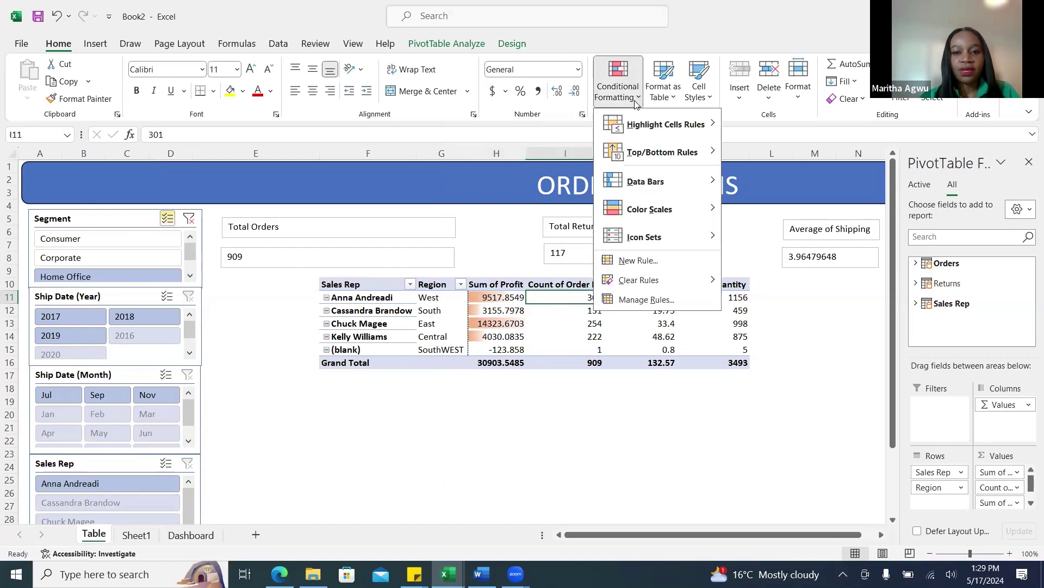
{"action": "left_click", "coordinate": [641, 260]}
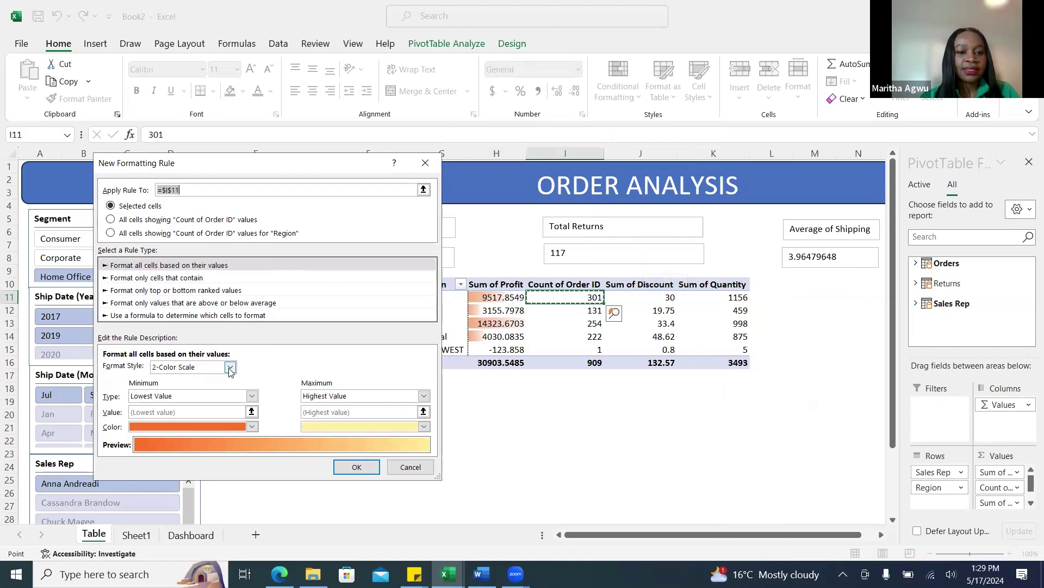
{"action": "left_click", "coordinate": [230, 367]}
{"action": "left_click", "coordinate": [175, 407]}
{"action": "left_click", "coordinate": [176, 407]}
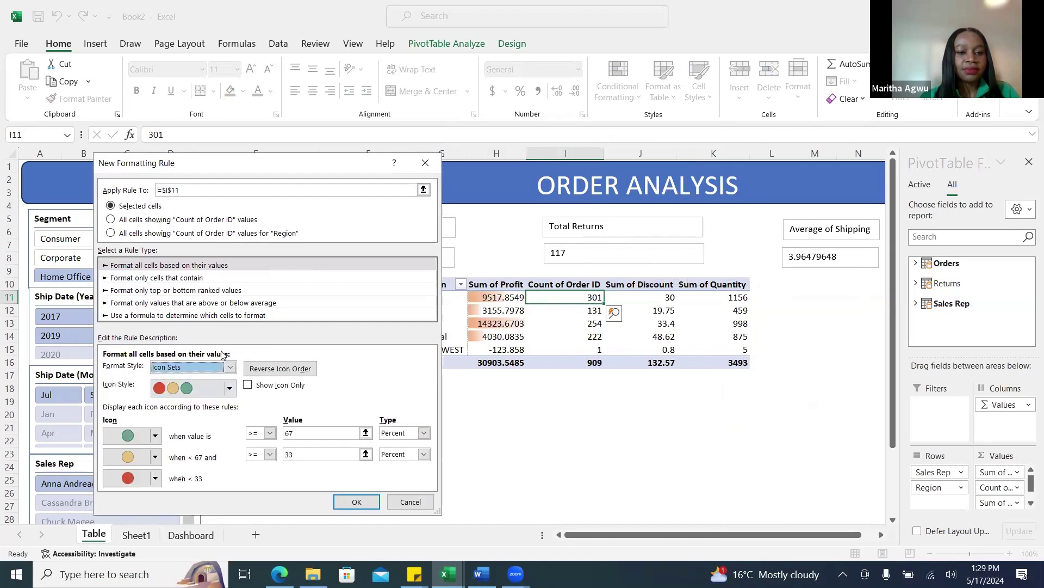
{"action": "left_click", "coordinate": [230, 367]}
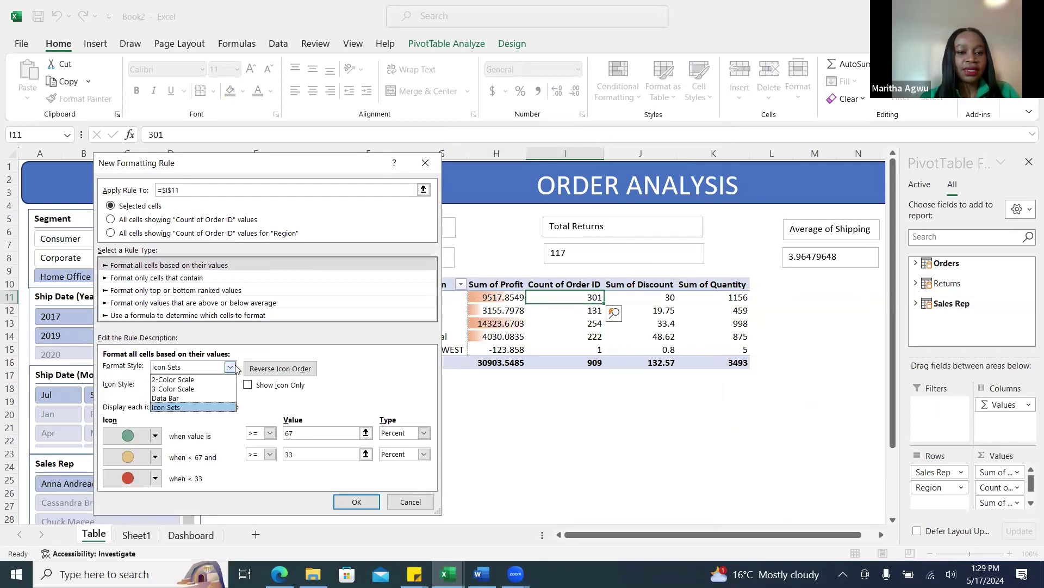
{"action": "left_click", "coordinate": [186, 397]}
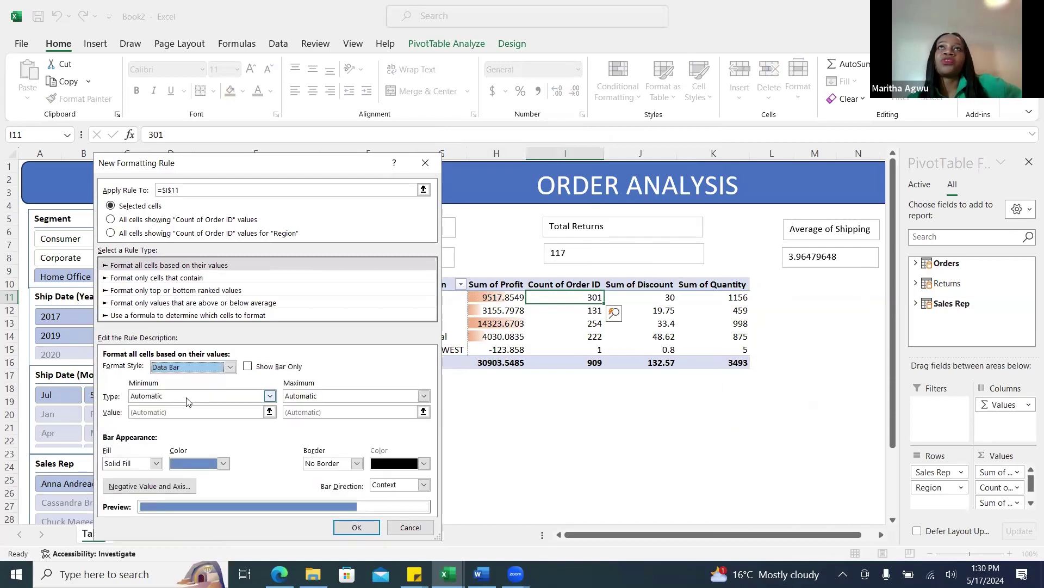
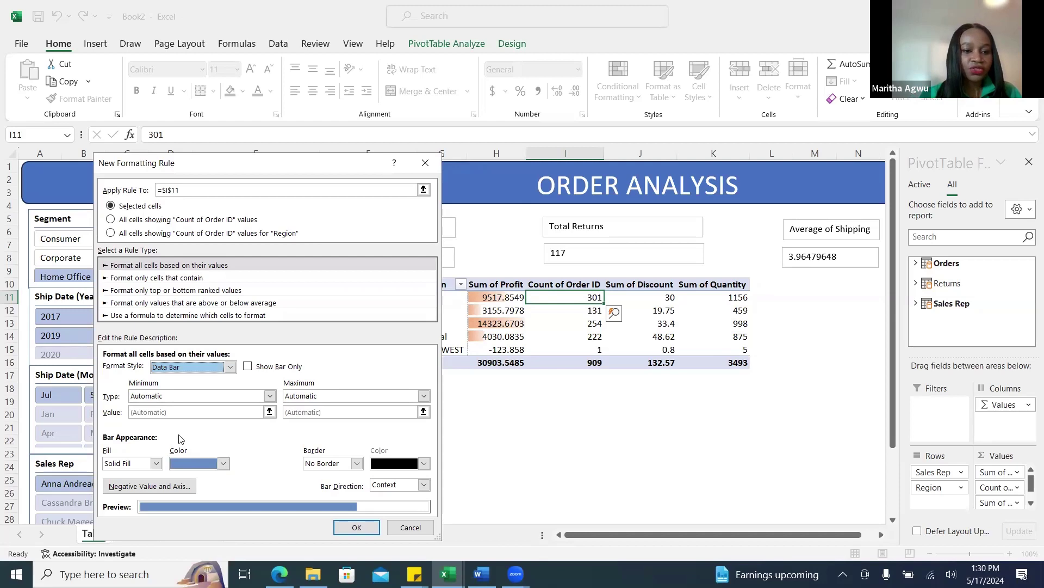
- Give the data bar in I11 a light green gradient fill and apply the single-cell rule
{"action": "left_click", "coordinate": [156, 463]}
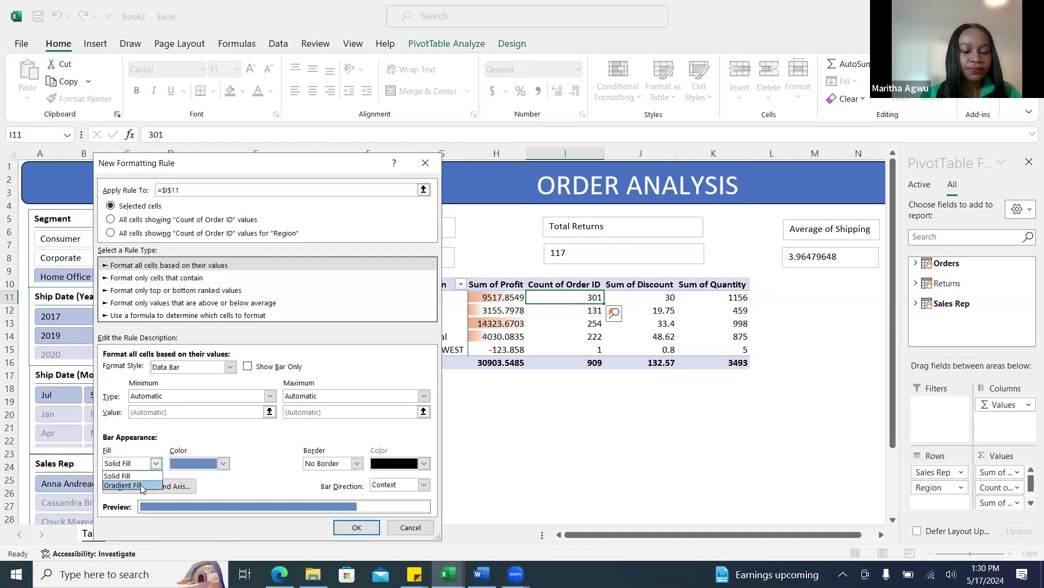
{"action": "left_click", "coordinate": [140, 485]}
{"action": "left_click", "coordinate": [224, 464]}
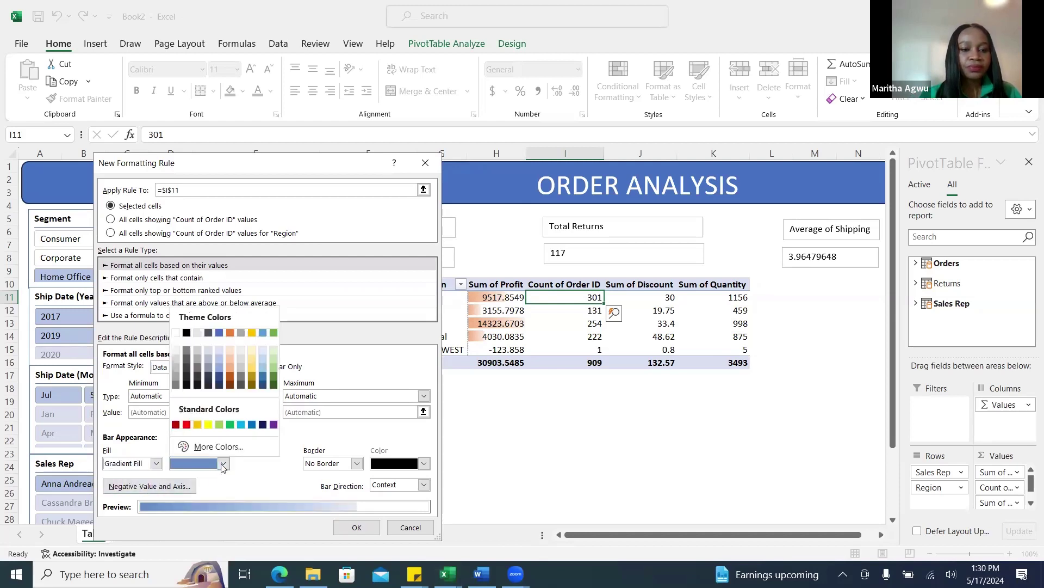
{"action": "left_click", "coordinate": [276, 370]}
{"action": "left_click", "coordinate": [357, 527]}
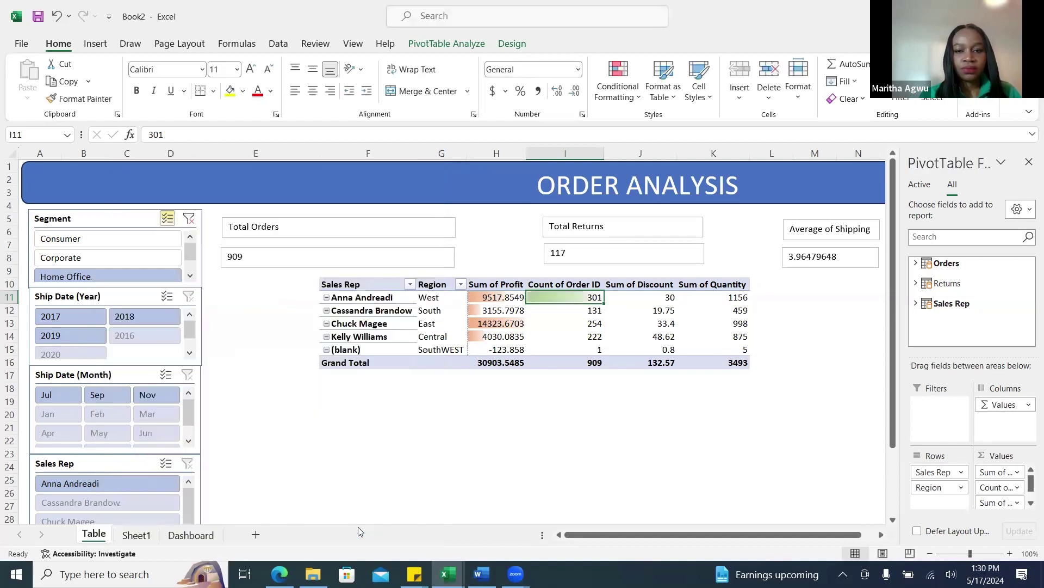
- Start another Data Bar rule from I11 for all cells showing "Count of Order ID" values for "Region"
{"action": "left_click", "coordinate": [587, 392]}
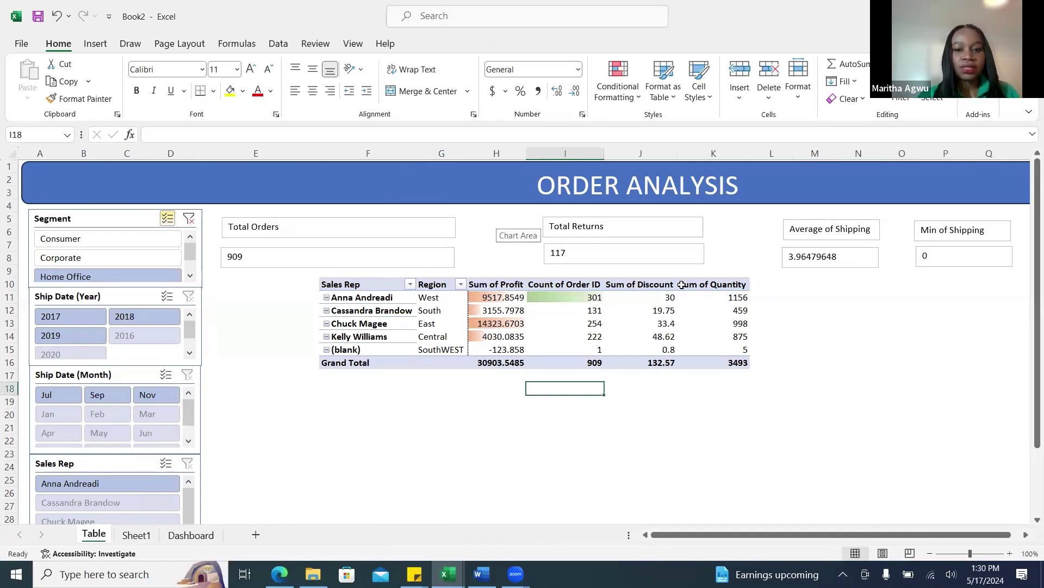
{"action": "left_click", "coordinate": [557, 294]}
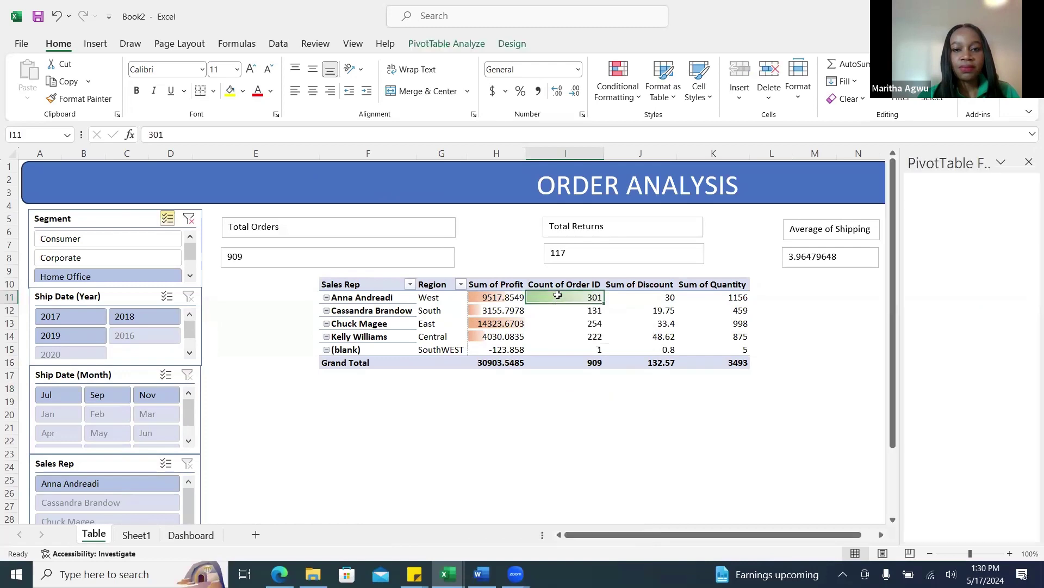
{"action": "left_click", "coordinate": [625, 97]}
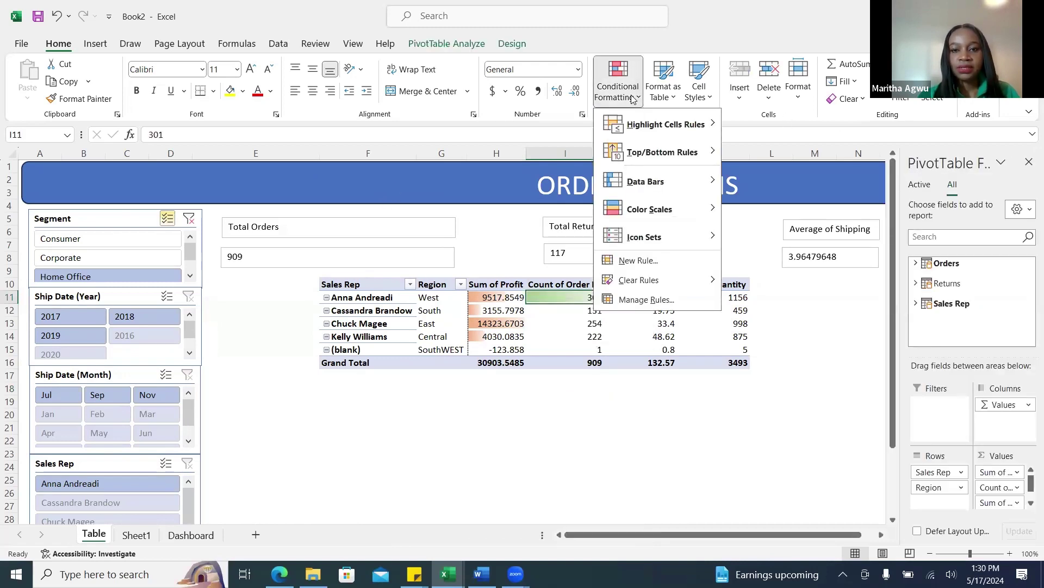
{"action": "left_click", "coordinate": [655, 259]}
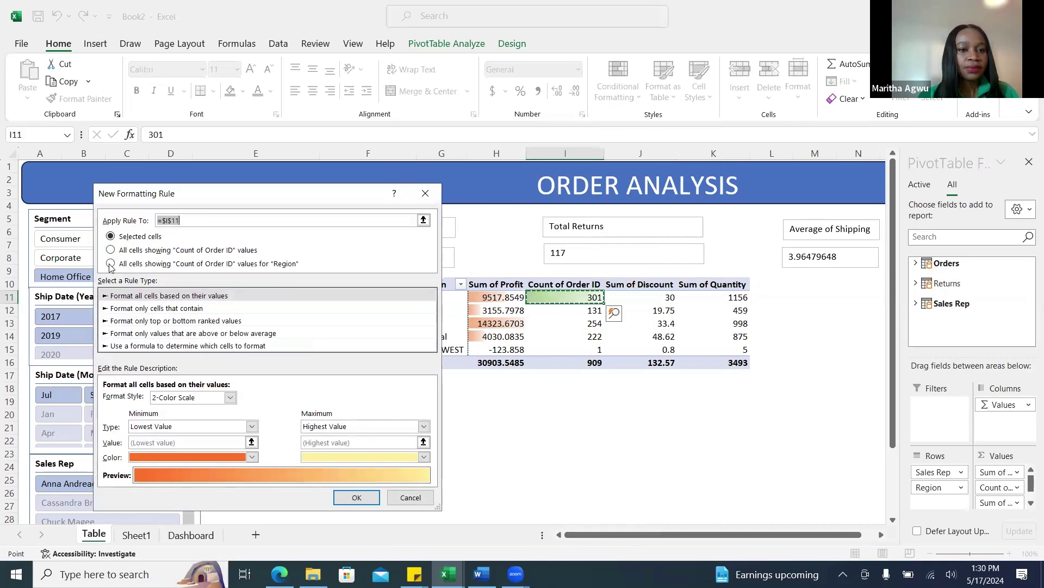
{"action": "left_click", "coordinate": [110, 264]}
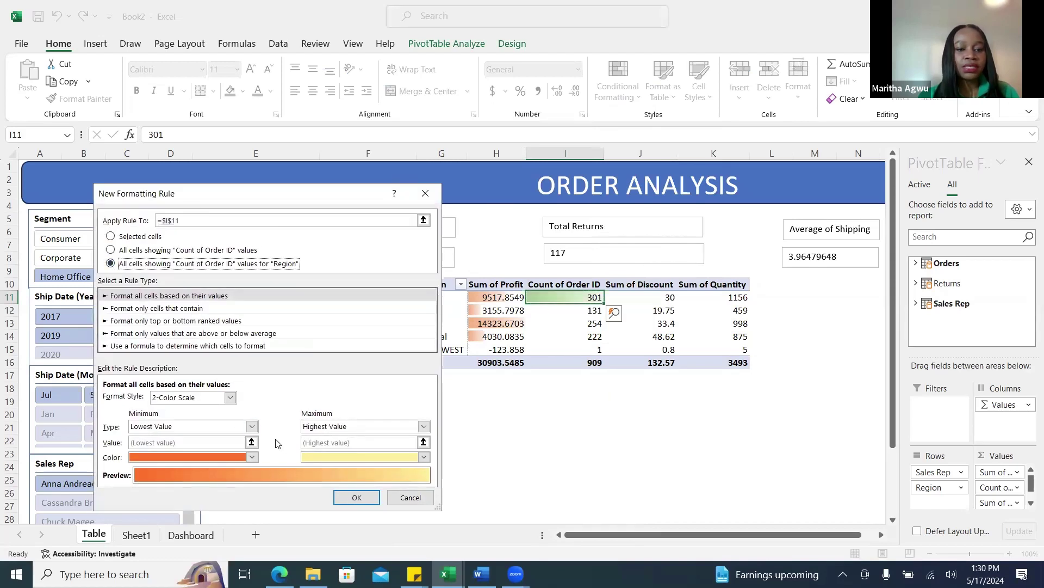
{"action": "left_click", "coordinate": [230, 397]}
{"action": "left_click", "coordinate": [173, 428]}
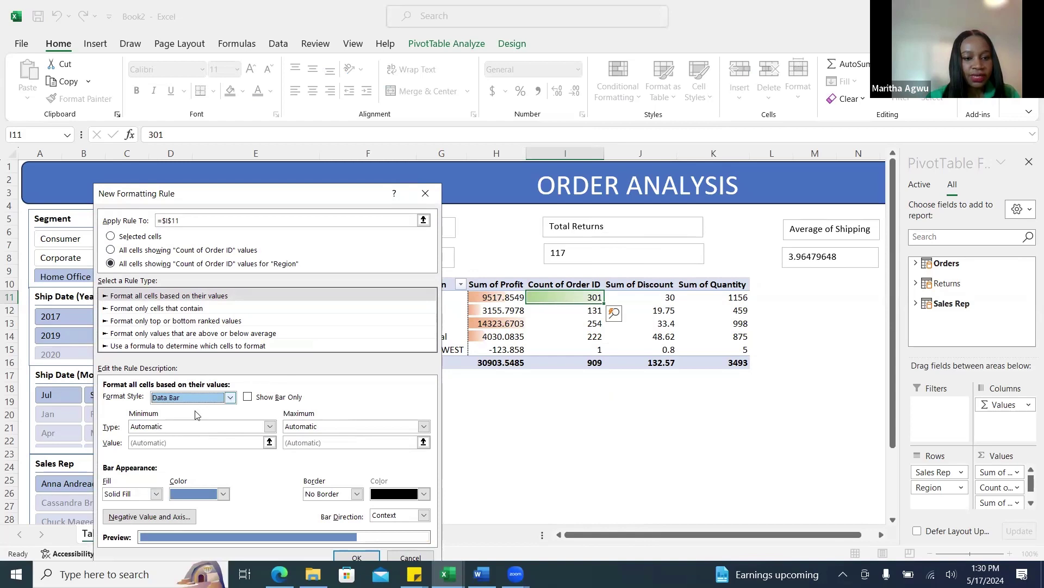
- Give the Count of Order ID data bars a light green gradient fill and apply the rule to the region values
{"action": "left_click", "coordinate": [156, 498]}
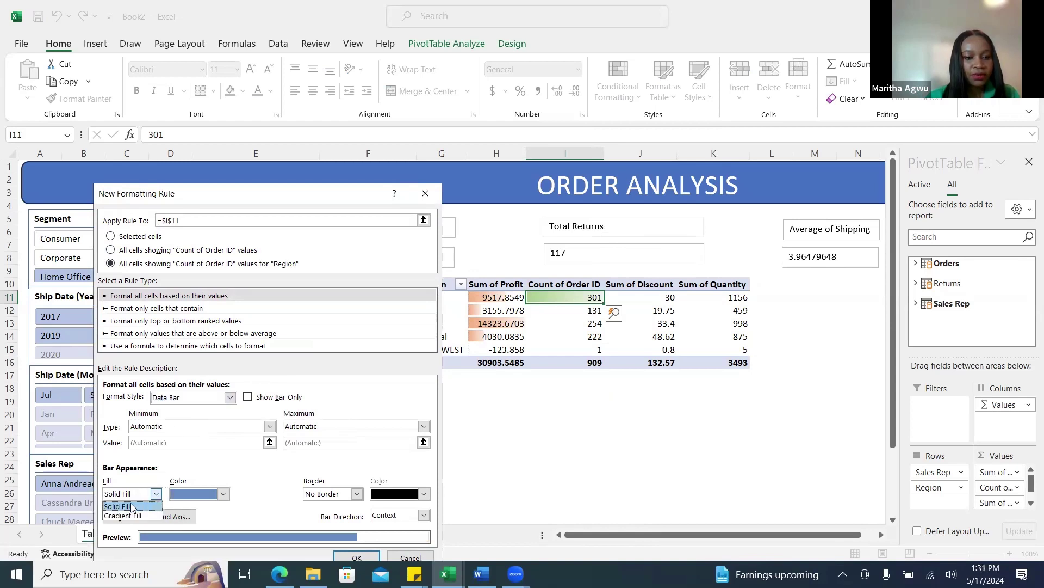
{"action": "left_click", "coordinate": [122, 516]}
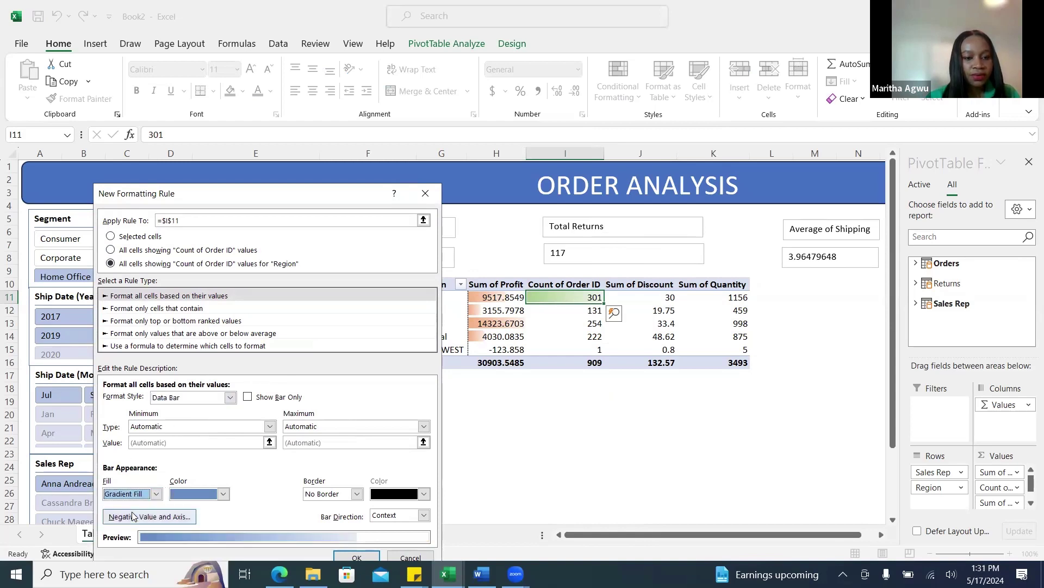
{"action": "left_click", "coordinate": [222, 494]}
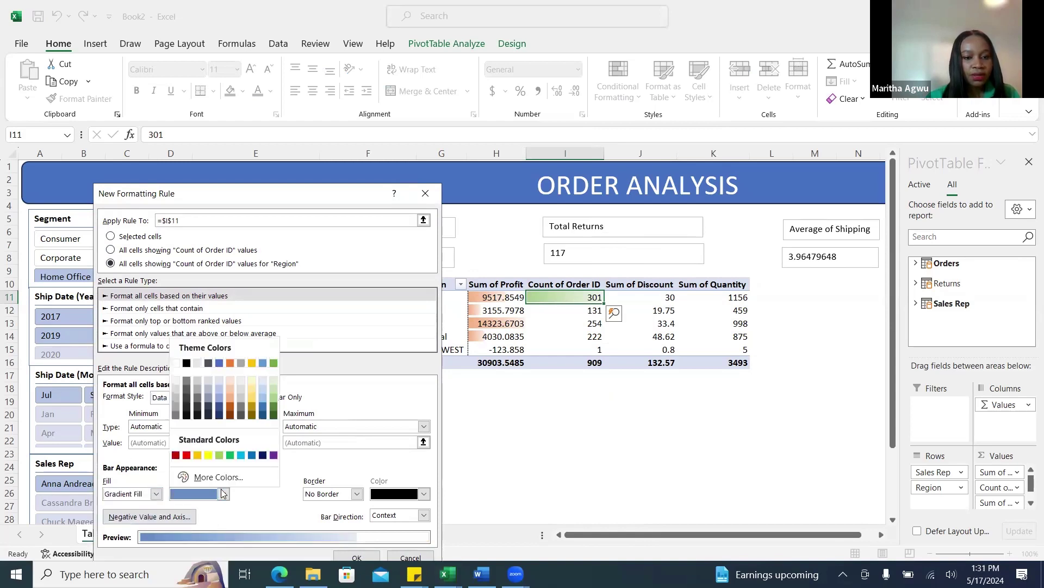
{"action": "left_click", "coordinate": [274, 404]}
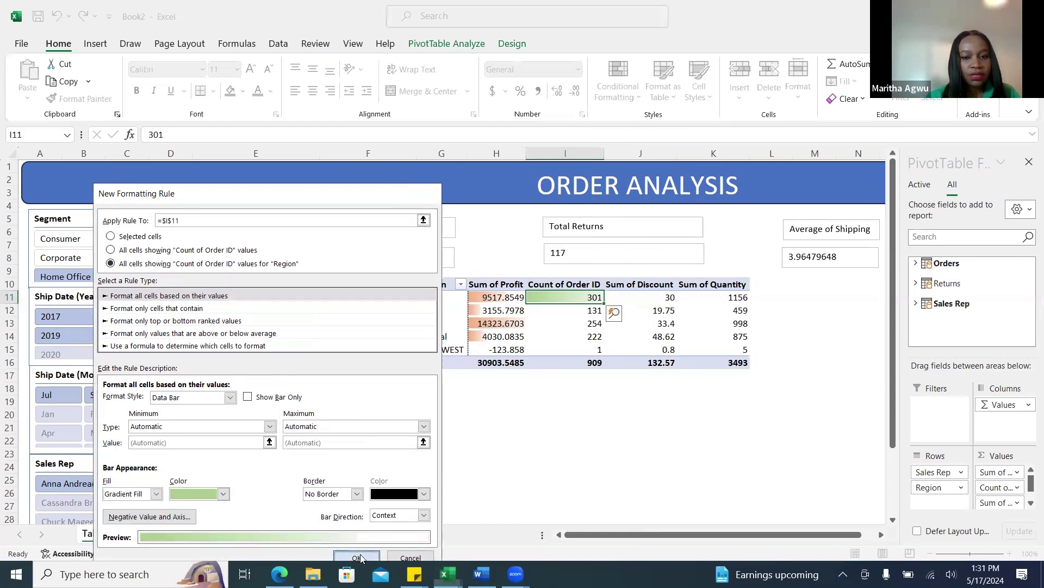
{"action": "left_click", "coordinate": [358, 557]}
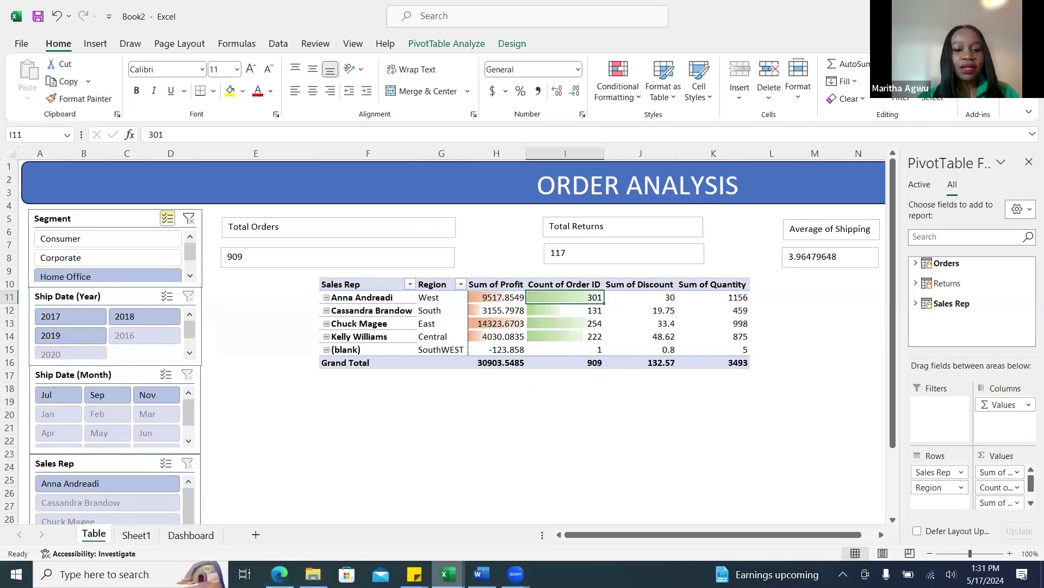
- Examine how the arrows in the Excel Training- Order Analysis workbook link its Table and Dashboard sheets, and return to Book2
{"action": "left_click", "coordinate": [448, 573]}
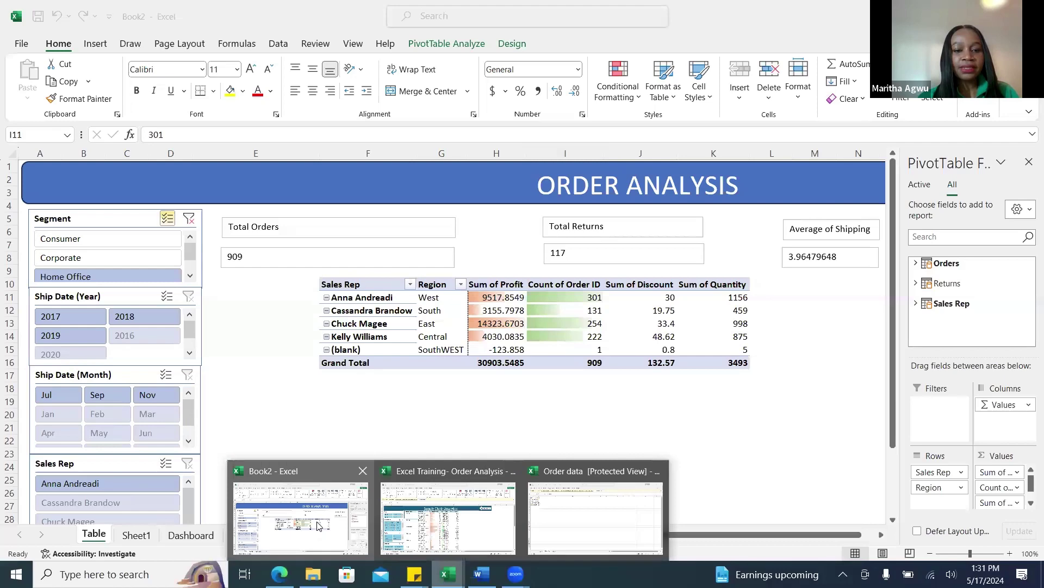
{"action": "left_click", "coordinate": [447, 517]}
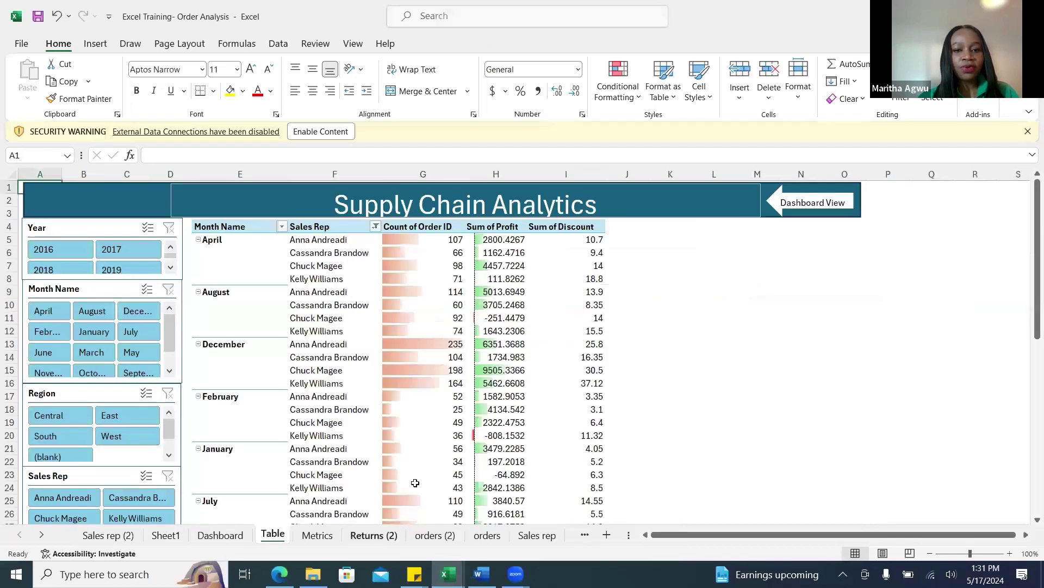
{"action": "left_click", "coordinate": [821, 204]}
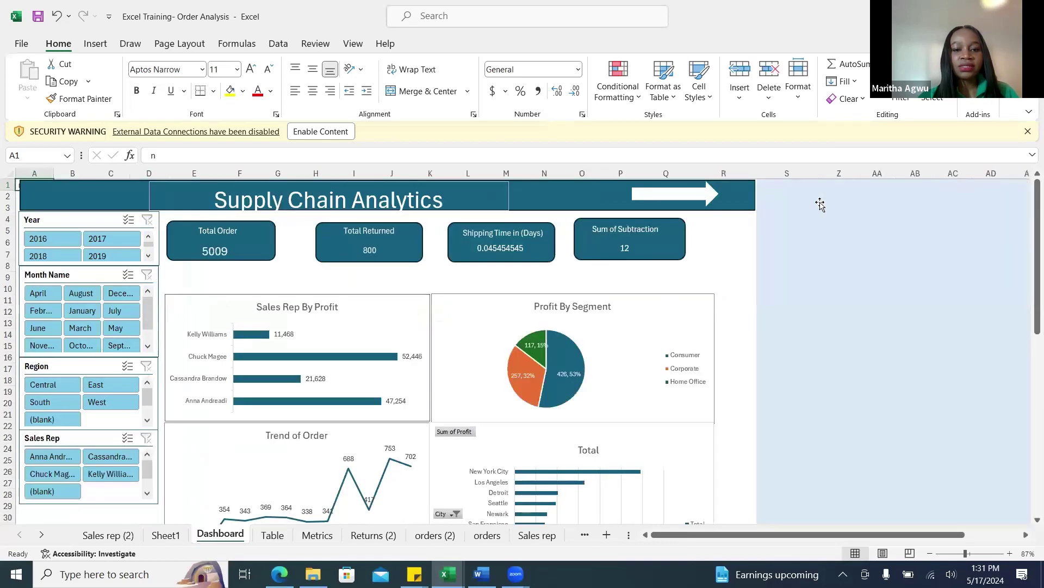
{"action": "left_click", "coordinate": [685, 197]}
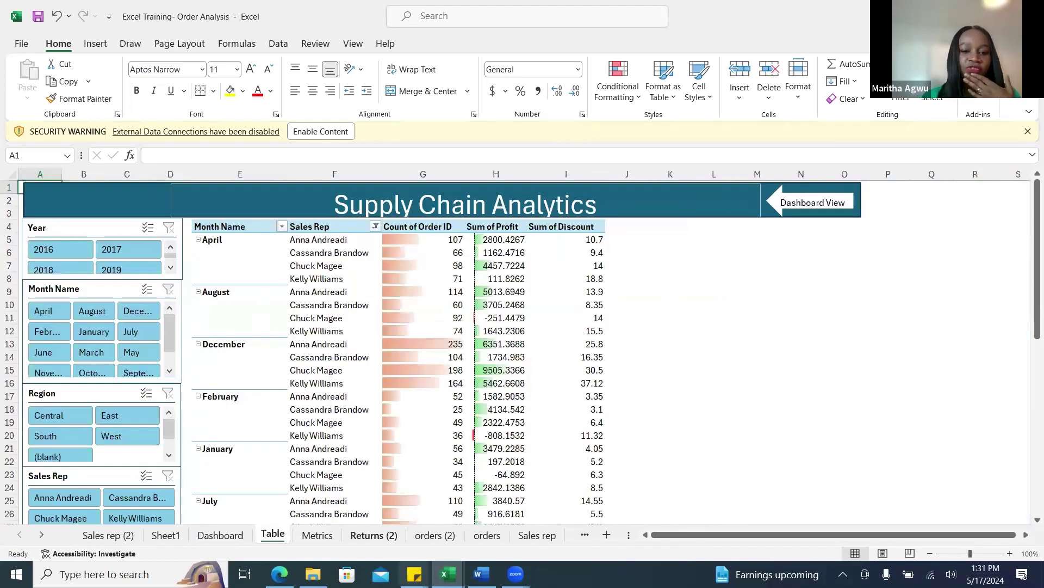
{"action": "mouse_move", "coordinate": [520, 567]}
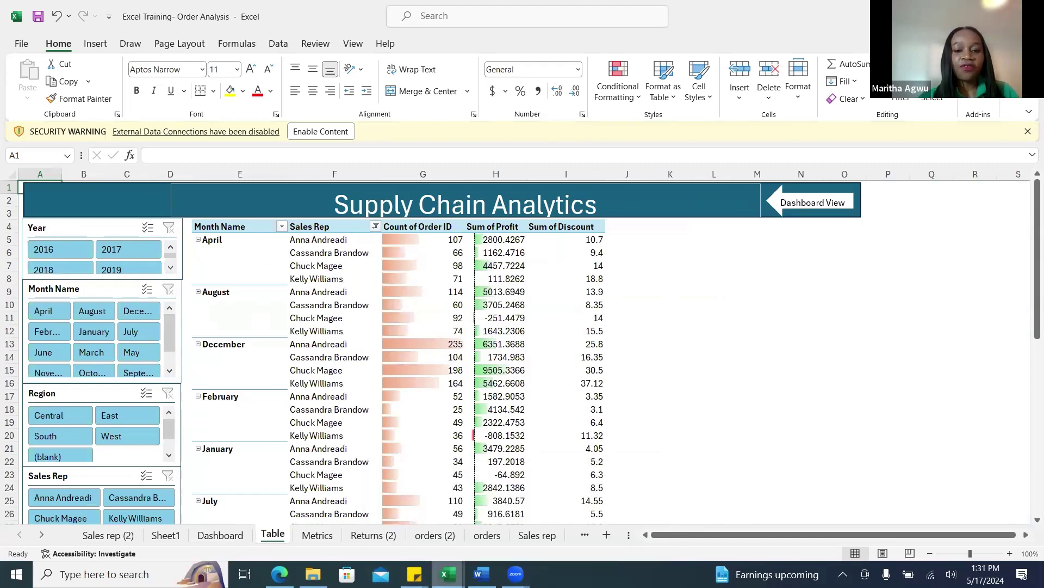
{"action": "mouse_move", "coordinate": [442, 567]}
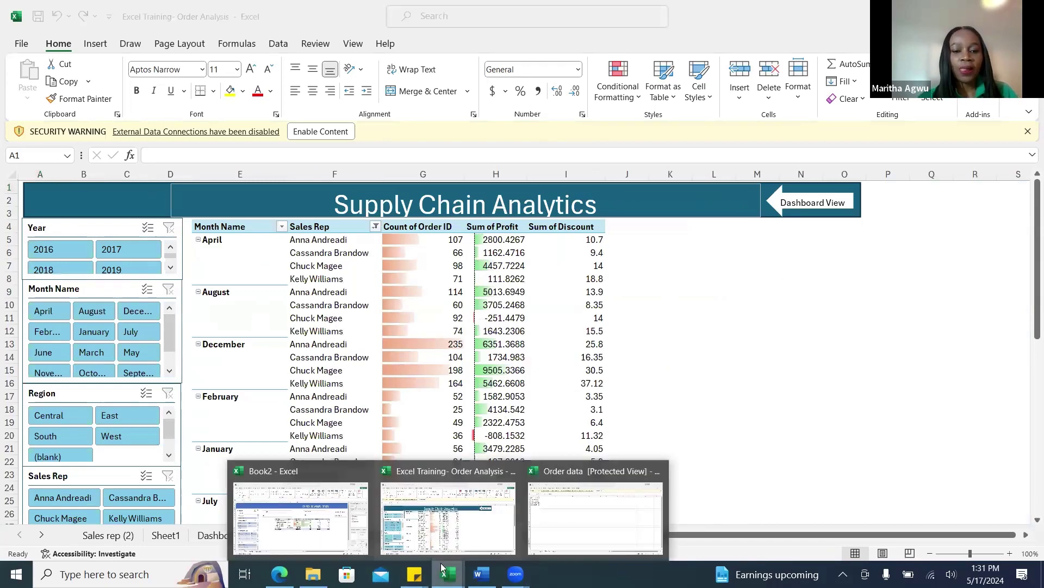
{"action": "left_click", "coordinate": [301, 516]}
{"action": "left_click", "coordinate": [634, 203]}
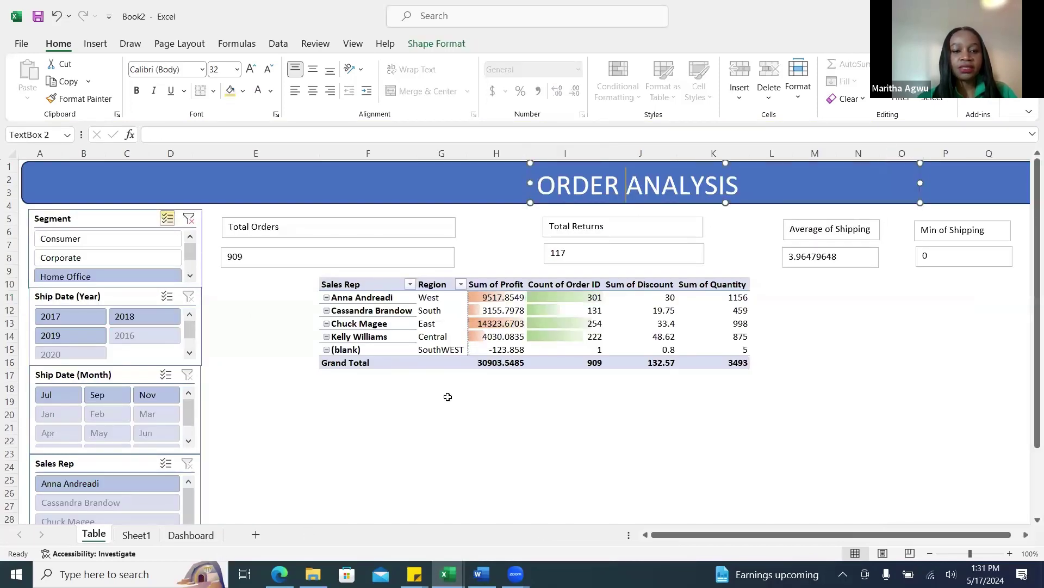
- On the Dashboard sheet, draw a right block arrow about 2.39" by 0.5" at the title banner's end and label it "Table View"
{"action": "left_click", "coordinate": [191, 536]}
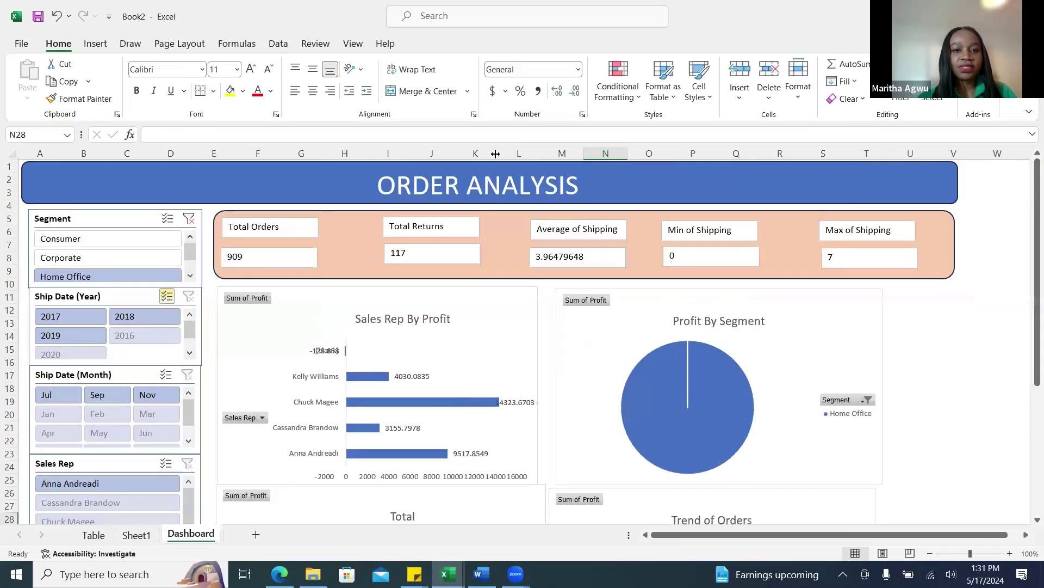
{"action": "left_click", "coordinate": [96, 44]}
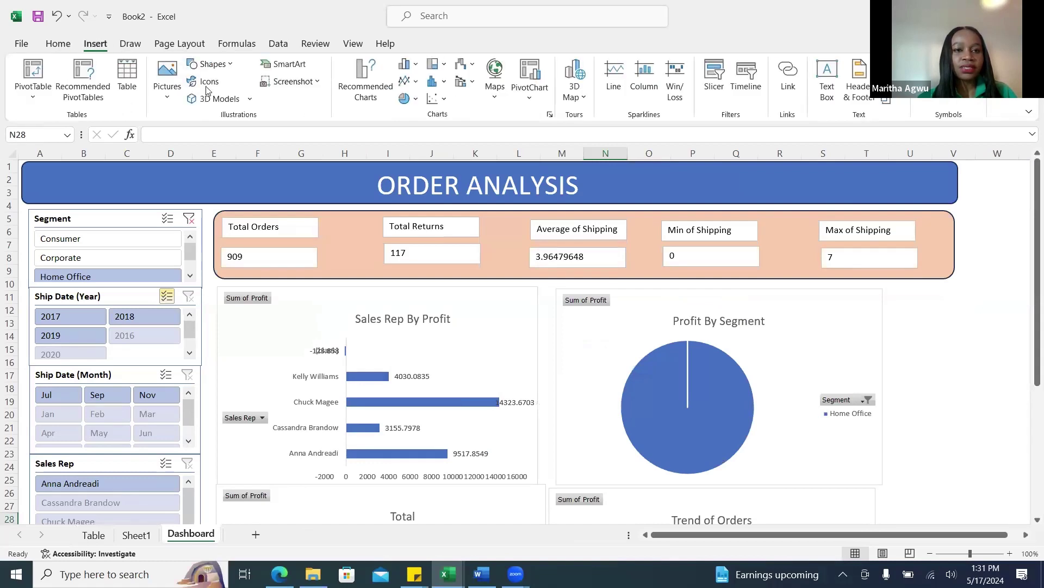
{"action": "left_click", "coordinate": [234, 65]}
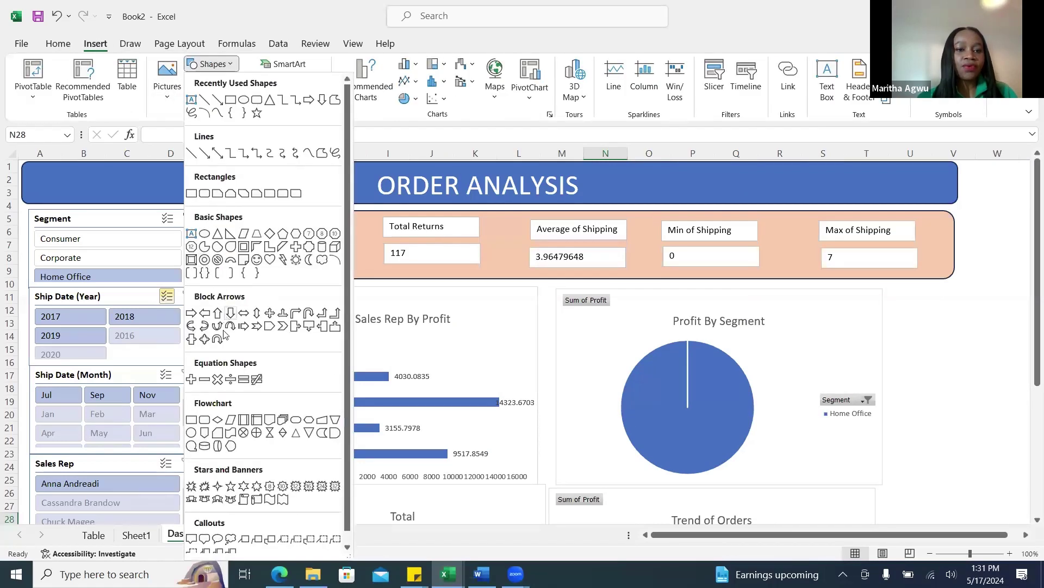
{"action": "left_click", "coordinate": [195, 314]}
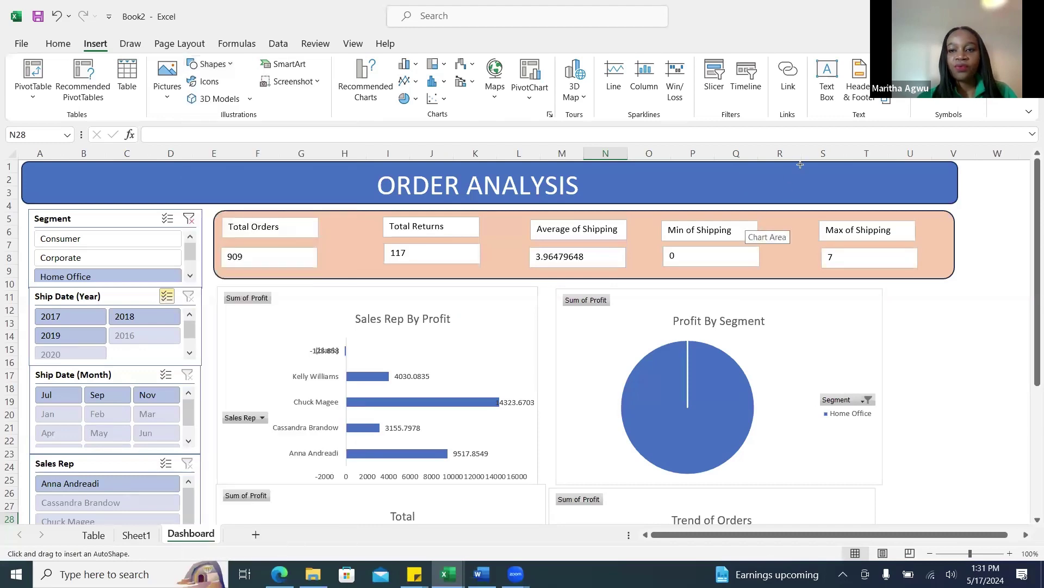
{"action": "left_click_drag", "start_coordinate": [801, 165], "coordinate": [958, 181]}
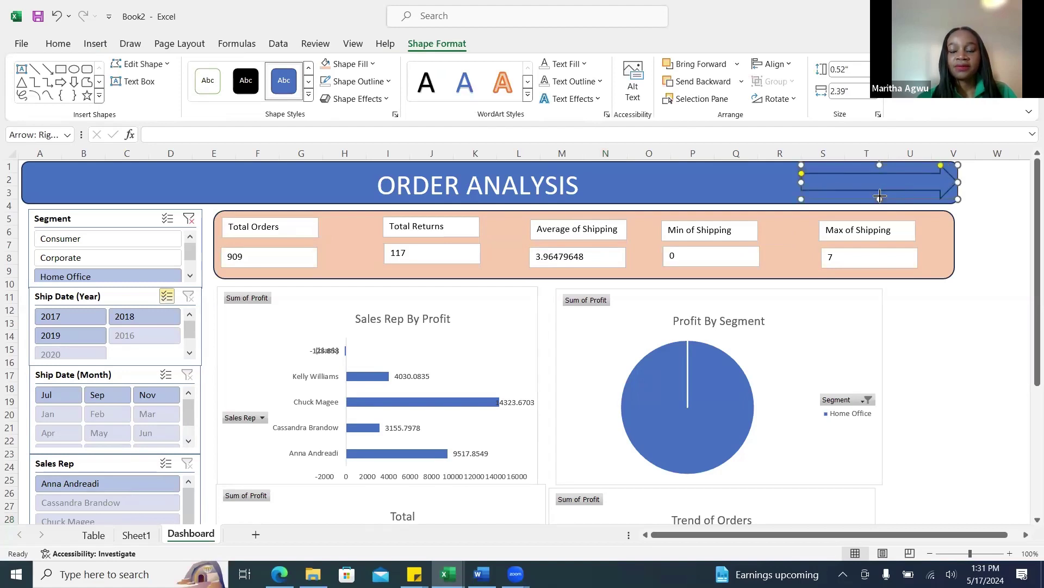
{"action": "left_click_drag", "start_coordinate": [880, 196], "coordinate": [880, 198]}
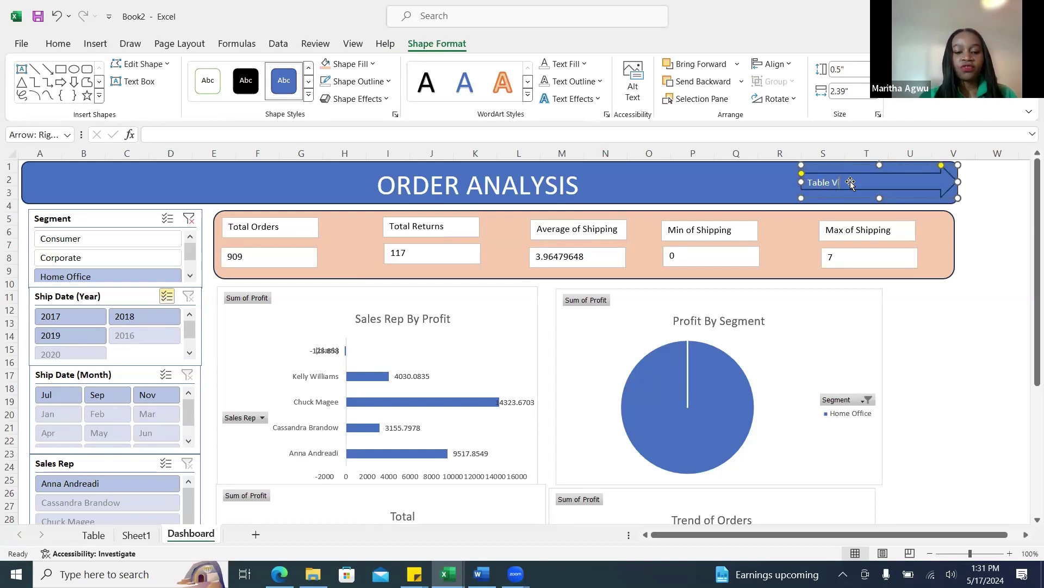
{"action": "type", "text": "w"}
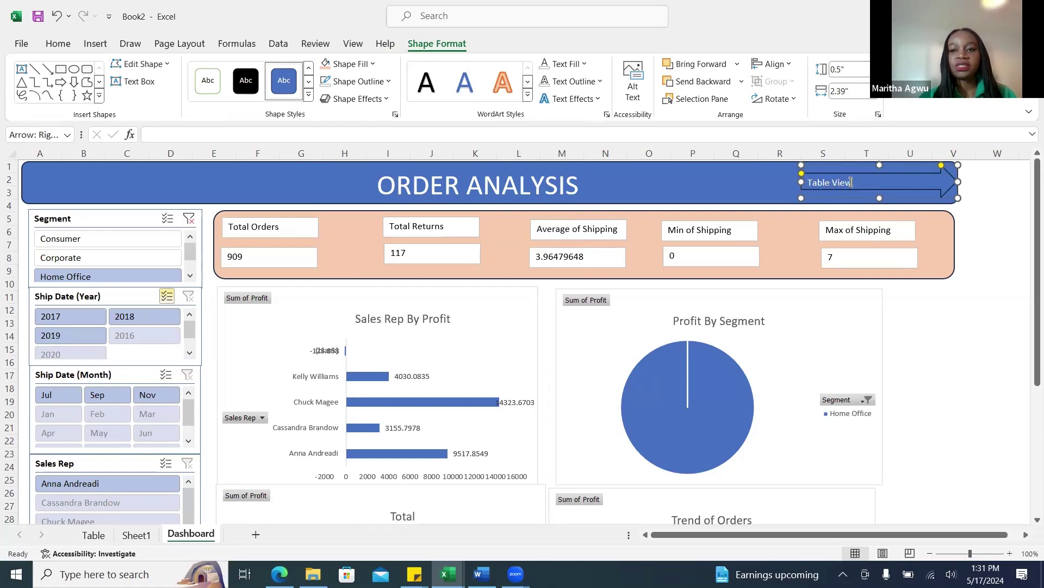
{"action": "left_click", "coordinate": [986, 183]}
- Give the "Table View" arrow a white fill and make its label text black
{"action": "left_click", "coordinate": [930, 184]}
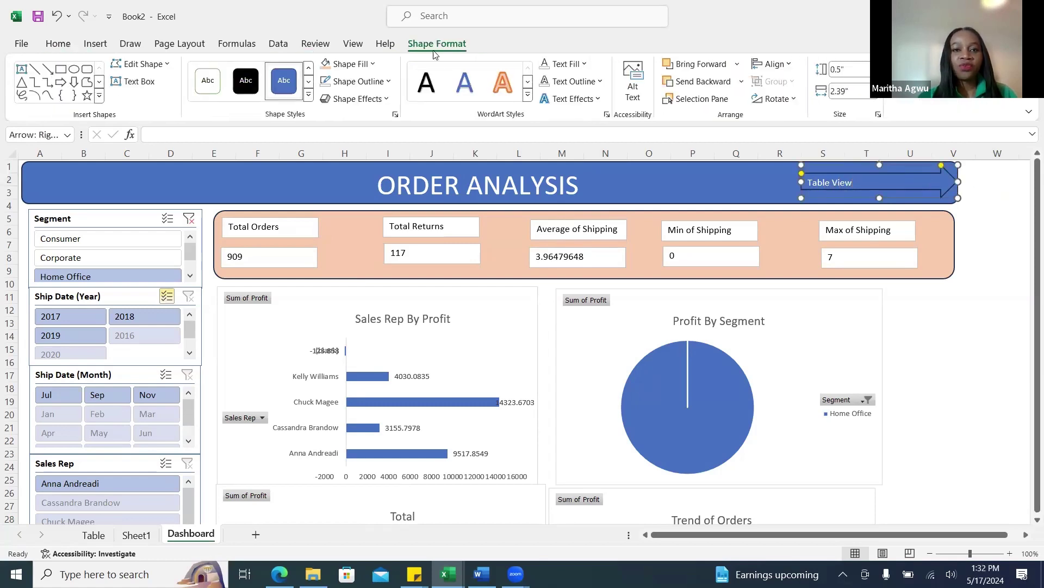
{"action": "left_click", "coordinate": [372, 64]}
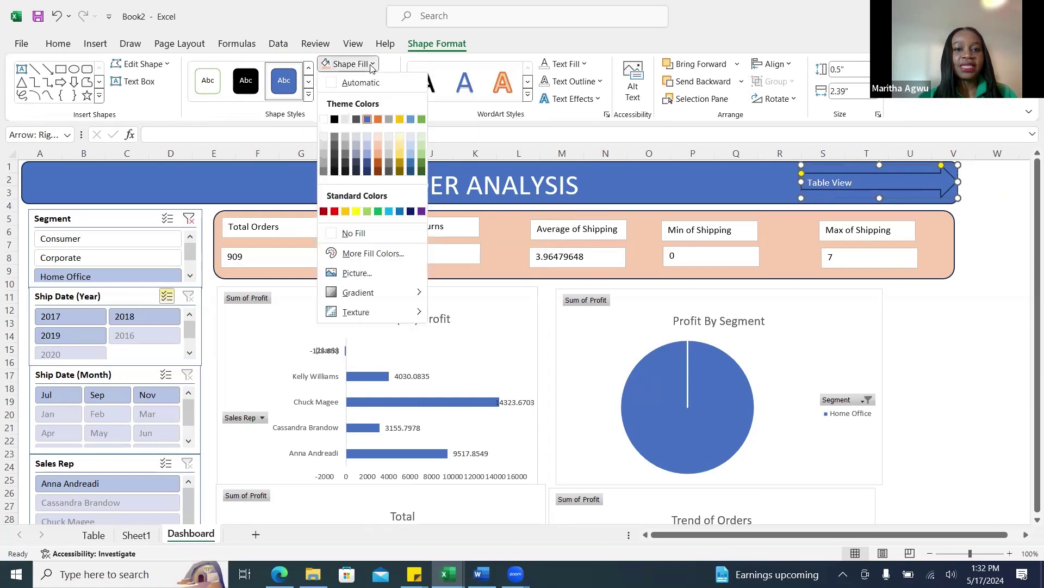
{"action": "left_click", "coordinate": [325, 120]}
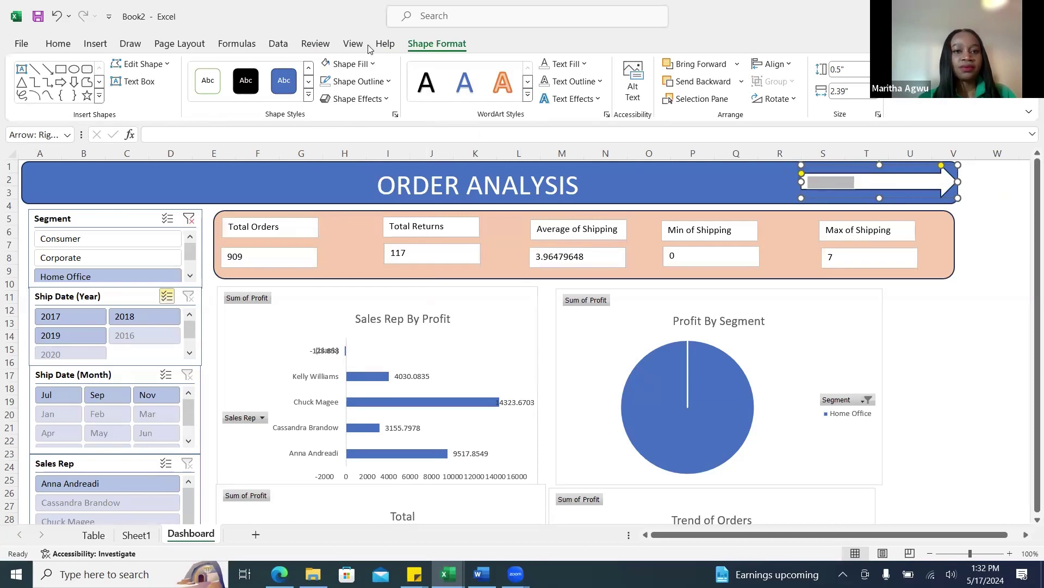
{"action": "left_click", "coordinate": [55, 43]}
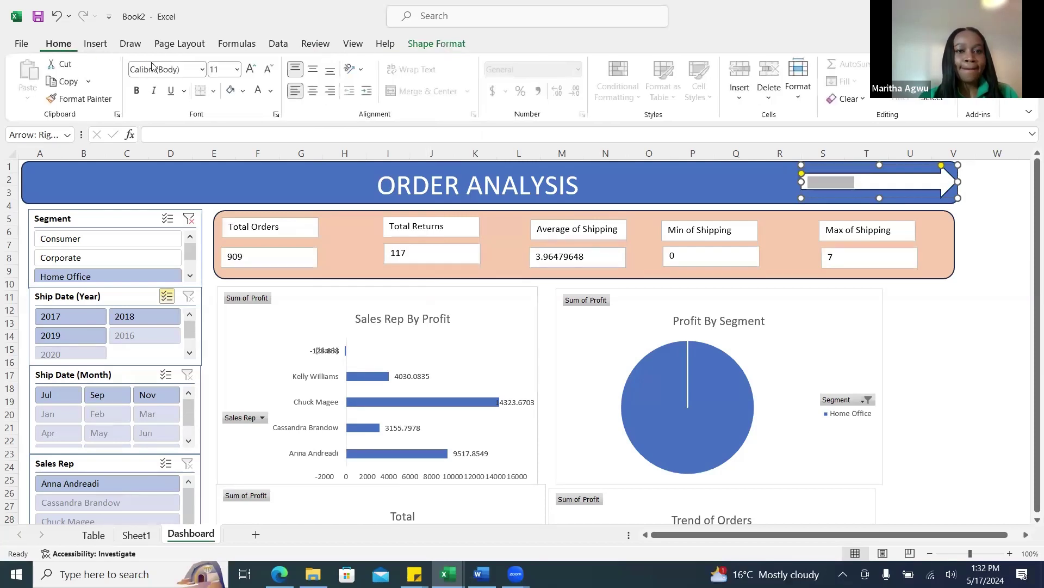
{"action": "left_click", "coordinate": [270, 91]}
{"action": "left_click", "coordinate": [283, 104]}
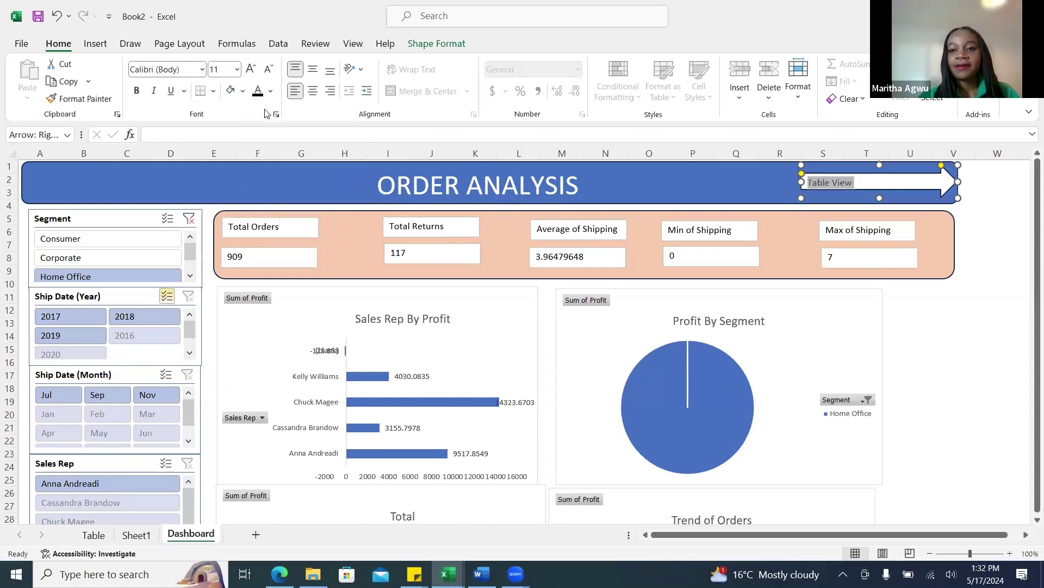
{"action": "left_click", "coordinate": [994, 302]}
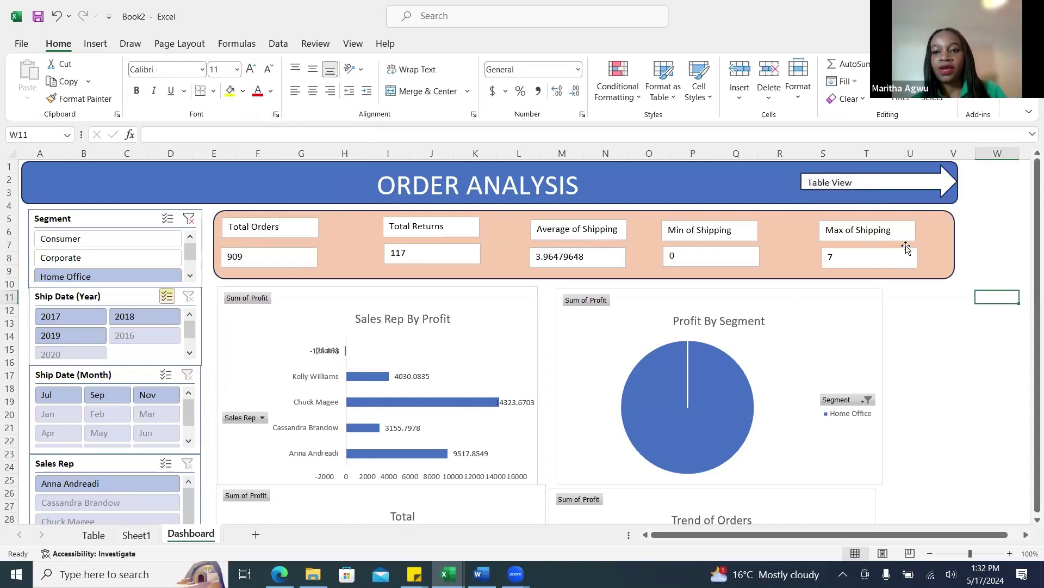
- Hyperlink the "Table View" arrow to cell A1 of the Table sheet in this document
{"action": "left_click", "coordinate": [910, 184]}
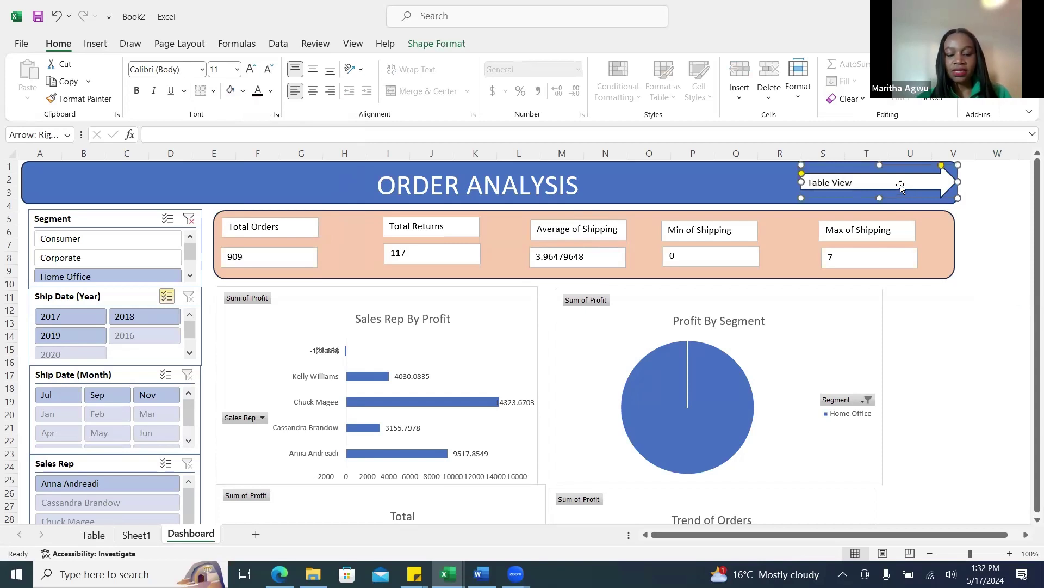
{"action": "right_click", "coordinate": [900, 184]}
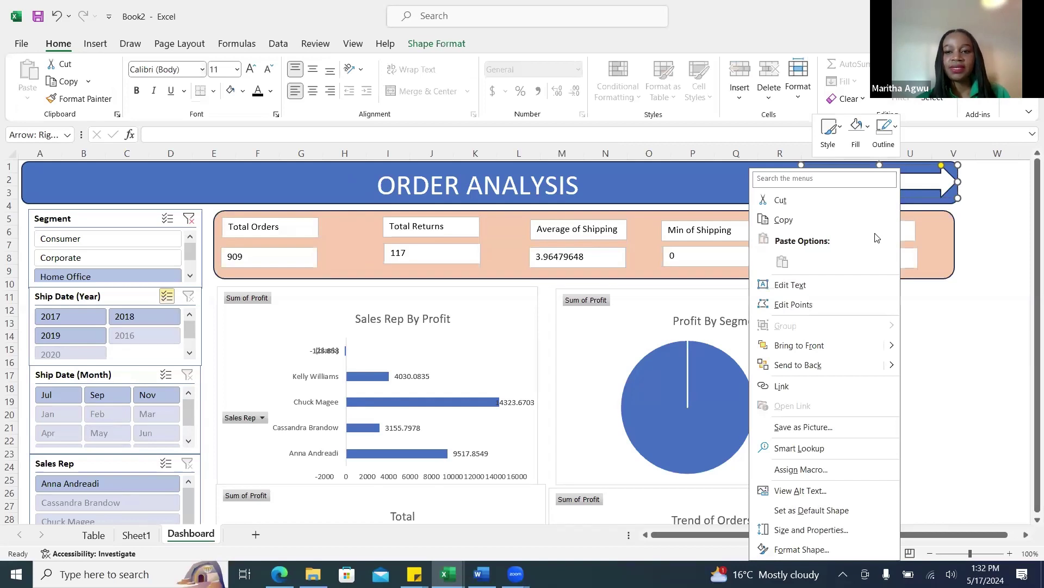
{"action": "left_click", "coordinate": [791, 394]}
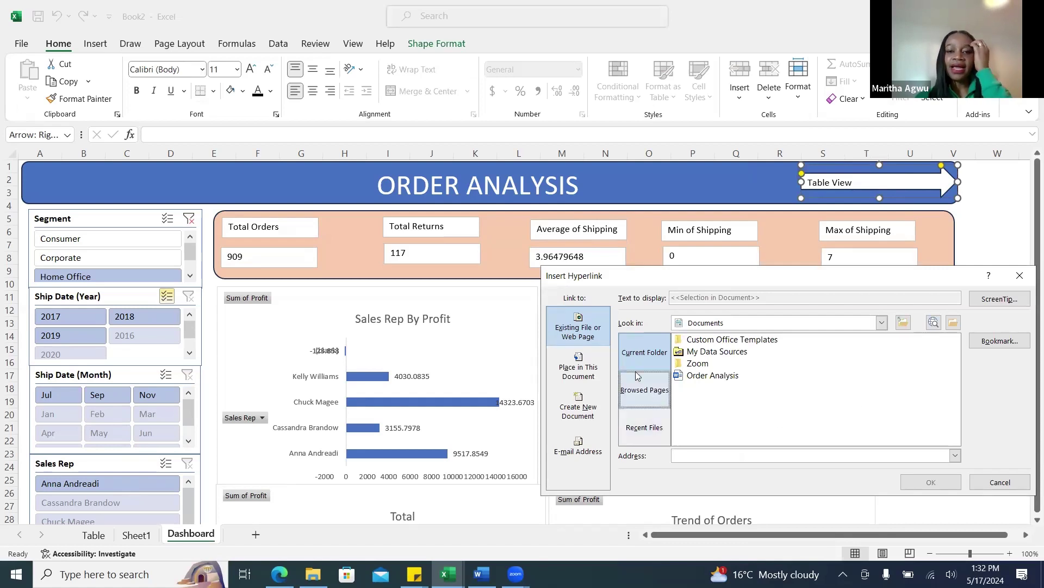
{"action": "left_click", "coordinate": [578, 376]}
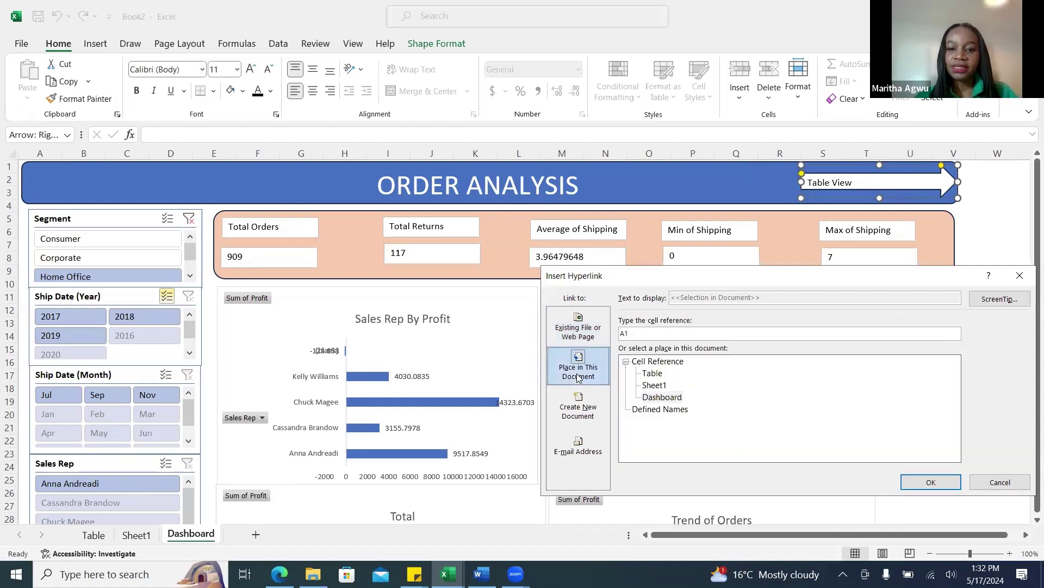
{"action": "left_click", "coordinate": [653, 379]}
{"action": "left_click", "coordinate": [920, 480]}
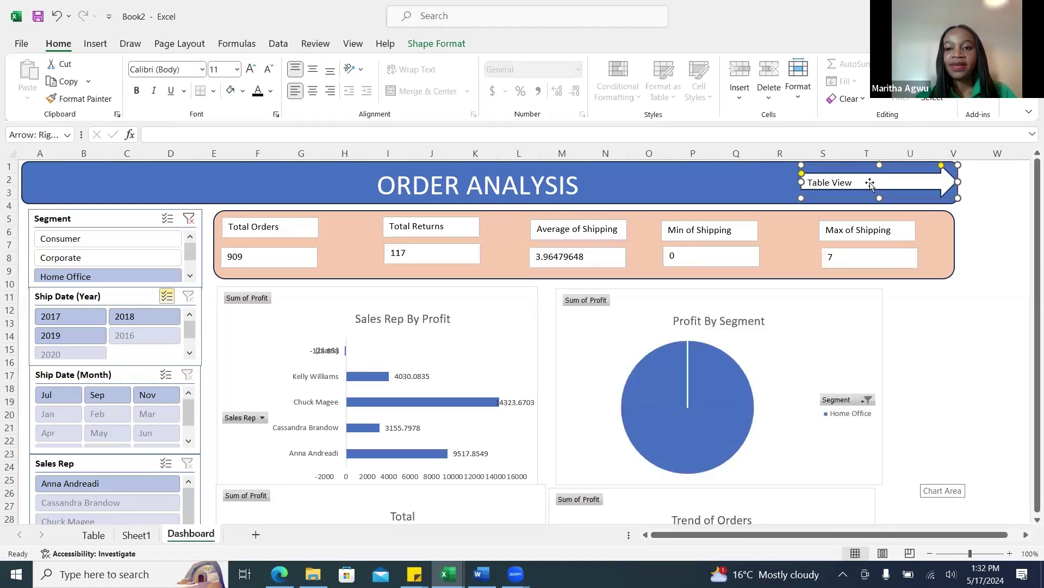
{"action": "left_click", "coordinate": [953, 283]}
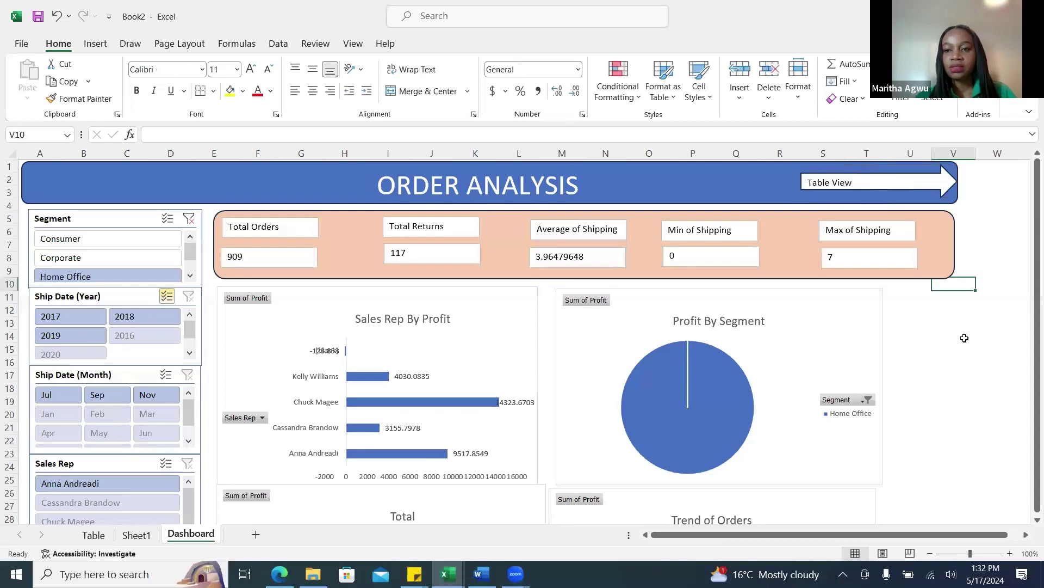
- Follow the arrow's link to the Table sheet and draw a left block arrow about 1.62" by 0.52" on its title banner
{"action": "left_click", "coordinate": [852, 185]}
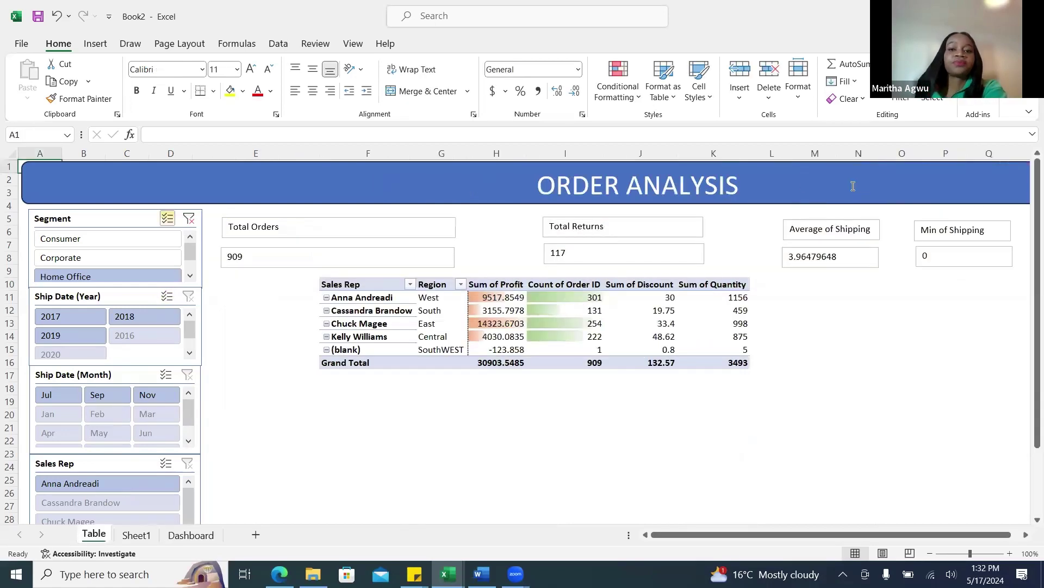
{"action": "left_click", "coordinate": [941, 191]}
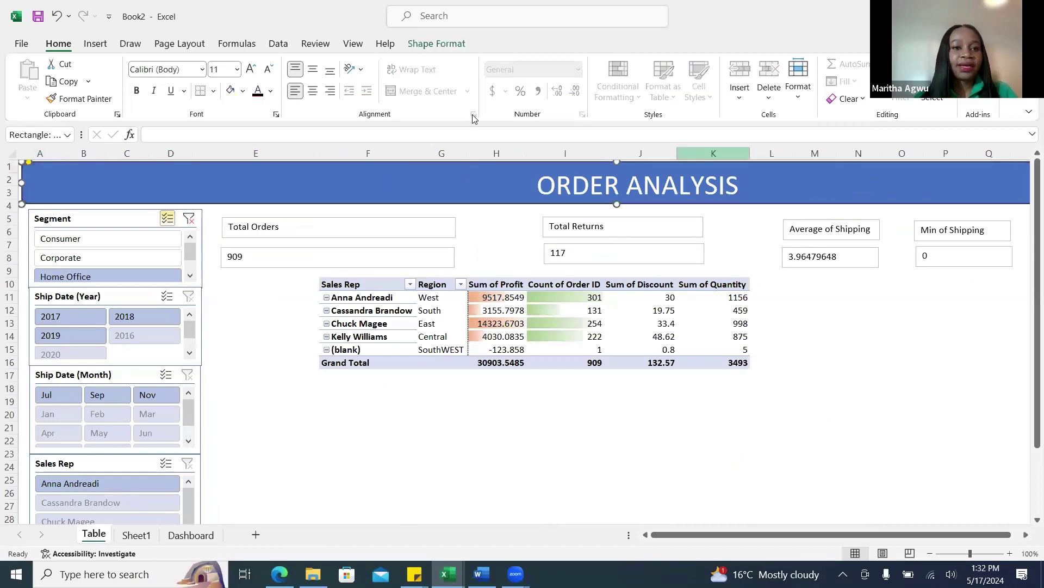
{"action": "left_click", "coordinate": [103, 48]}
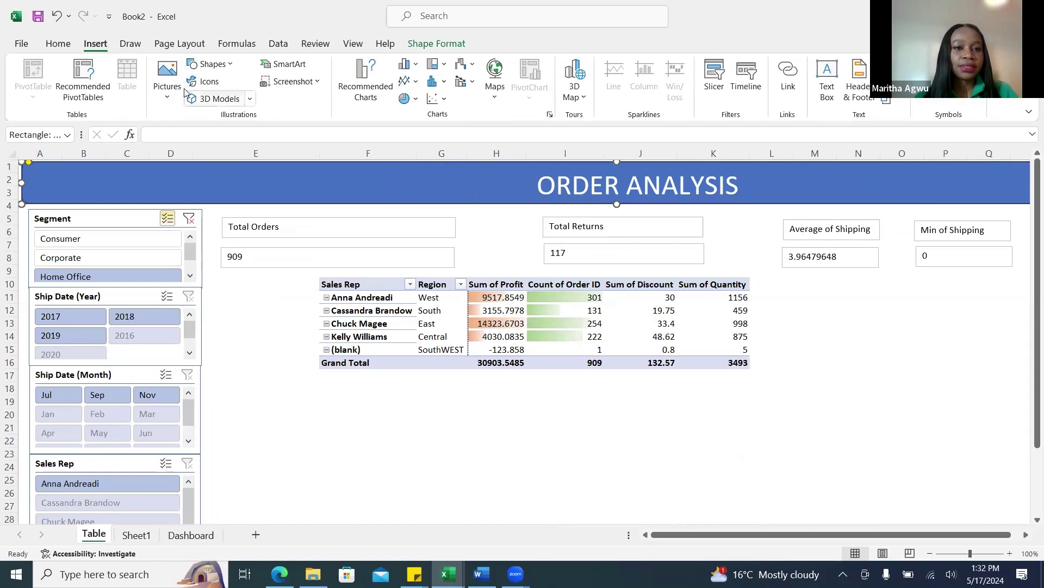
{"action": "left_click", "coordinate": [229, 67]}
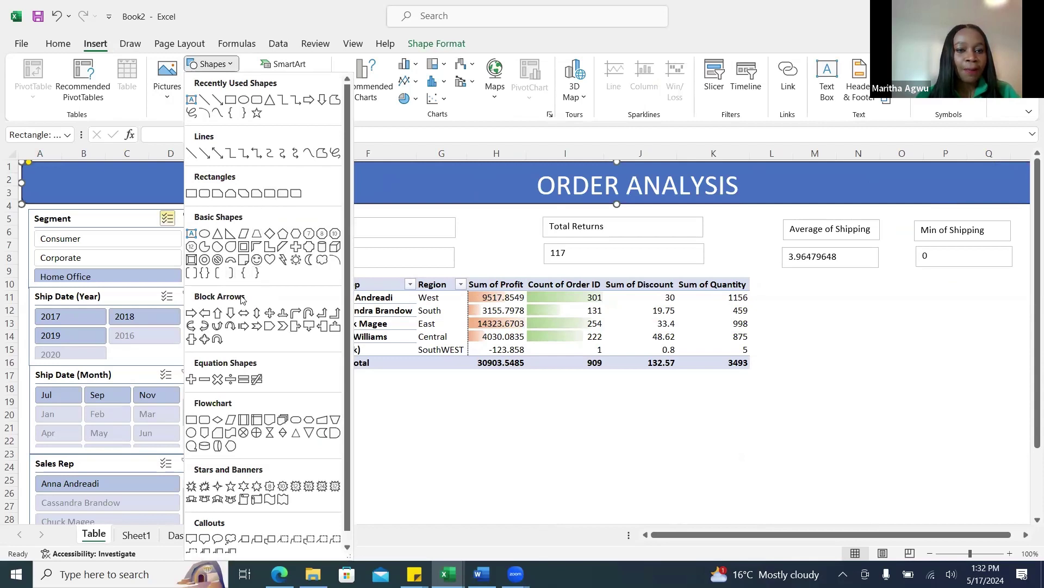
{"action": "left_click", "coordinate": [205, 313]}
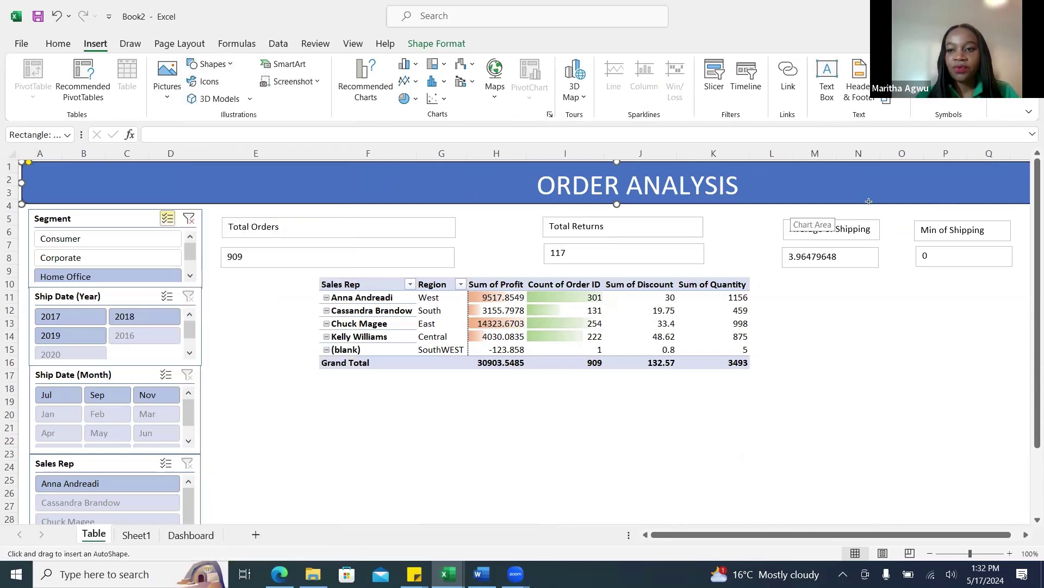
{"action": "left_click_drag", "start_coordinate": [880, 170], "coordinate": [987, 203]}
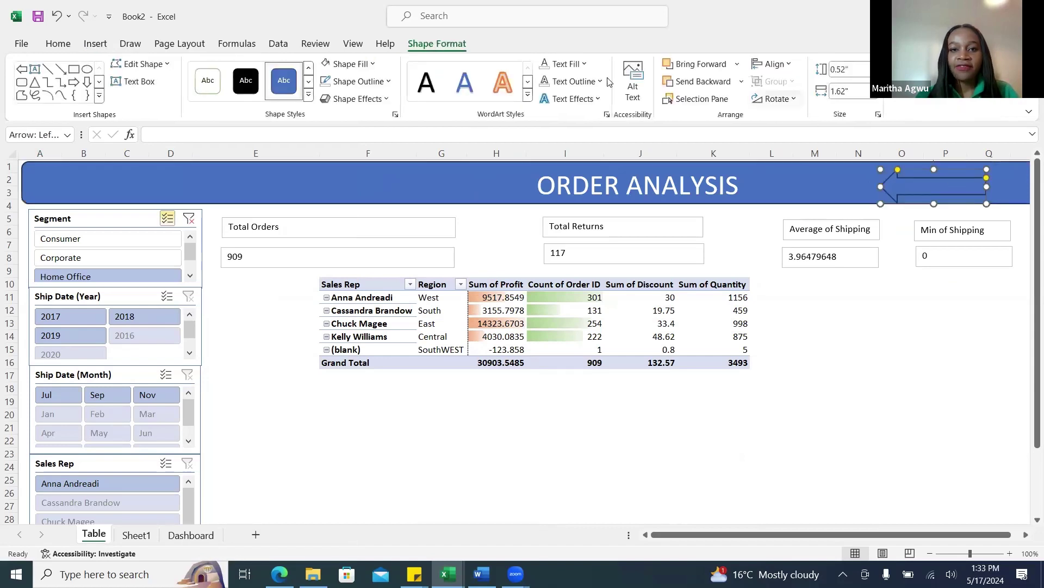
- Fill the left arrow on the Table sheet's title banner with white and label it "DAshboard View"
{"action": "left_click", "coordinate": [371, 65]}
{"action": "left_click", "coordinate": [324, 119]}
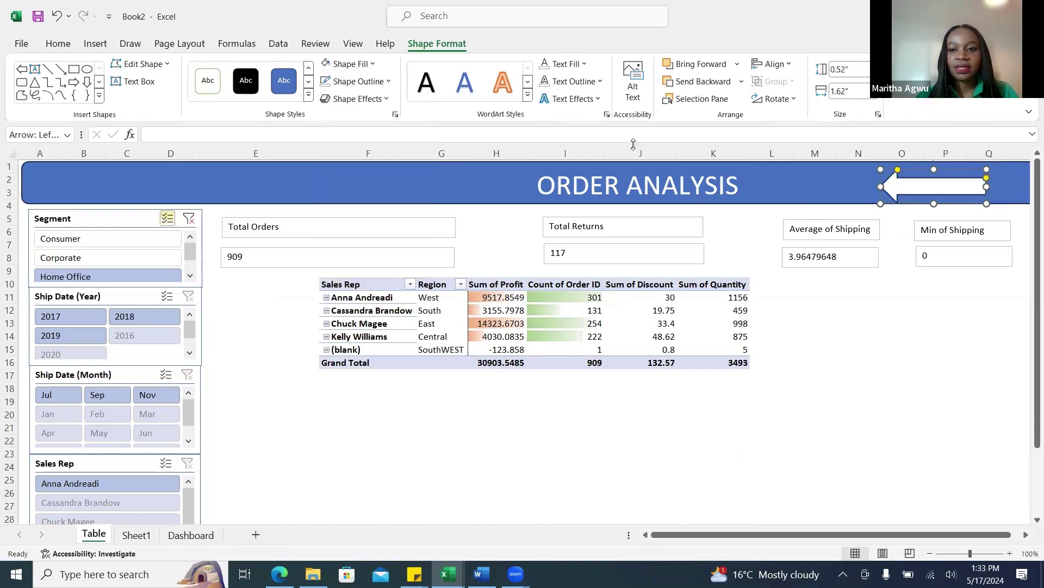
{"action": "left_click", "coordinate": [902, 186]}
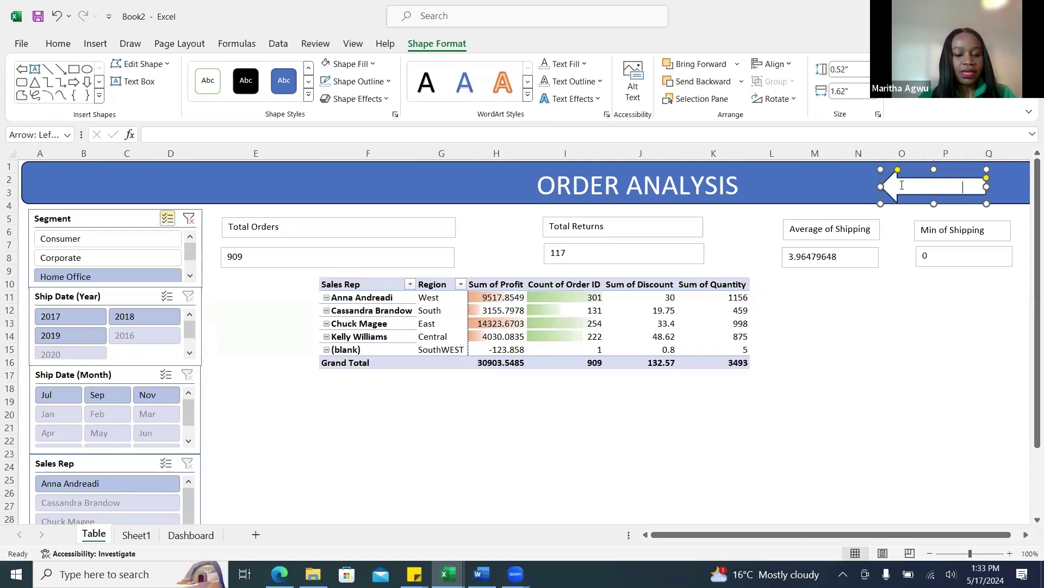
- Make the whole label text of the Table sheet's left arrow black
{"action": "key", "text": "ctrl+a"}
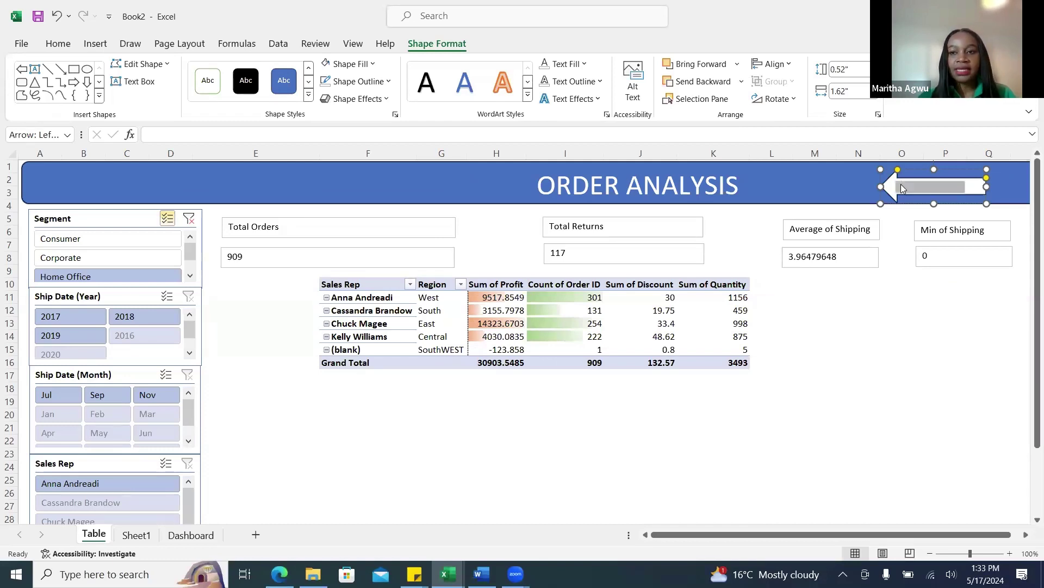
{"action": "left_click", "coordinate": [95, 43]}
{"action": "left_click", "coordinate": [58, 44]}
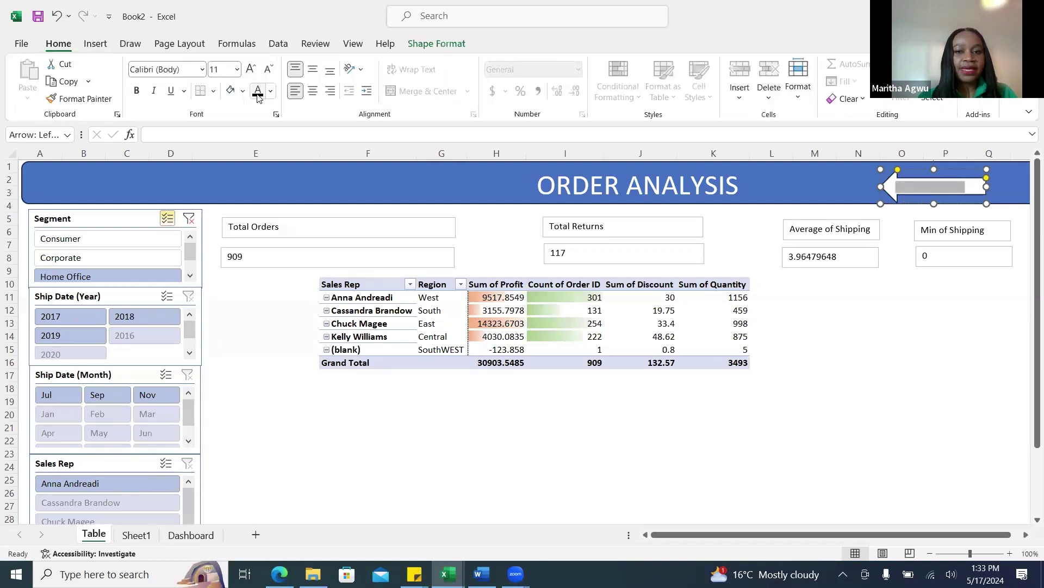
{"action": "left_click", "coordinate": [258, 93]}
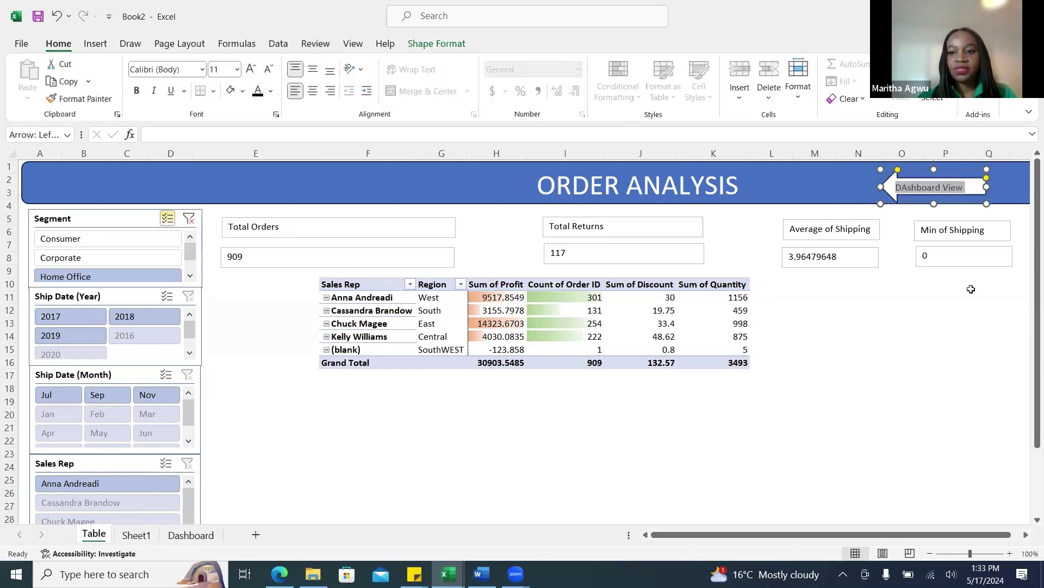
{"action": "left_click", "coordinate": [979, 321]}
- Hyperlink the "DAshboard View" arrow to cell A1 of the Dashboard sheet in this document and follow the link
{"action": "left_click", "coordinate": [962, 190]}
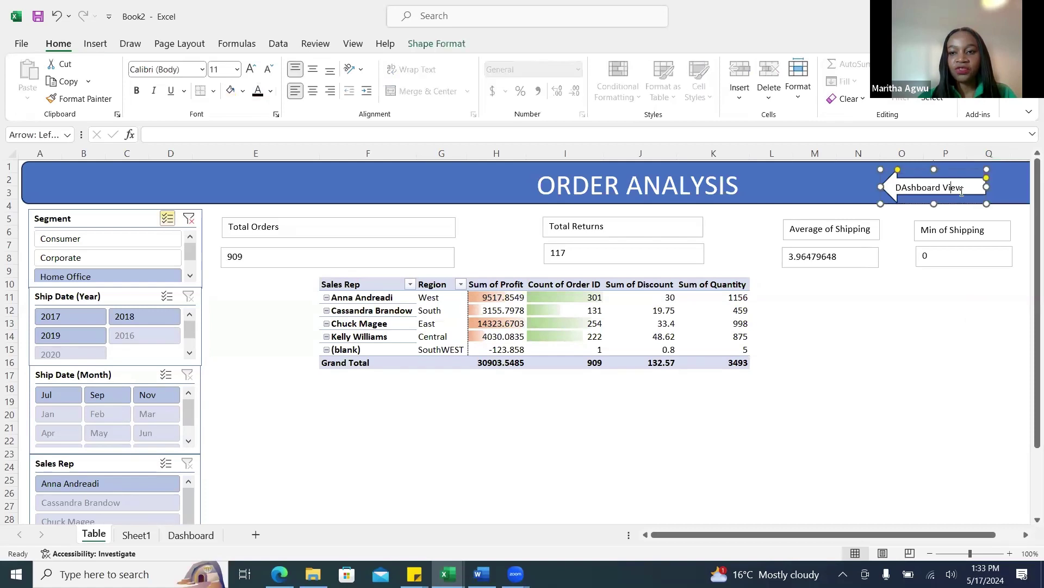
{"action": "right_click", "coordinate": [963, 191]}
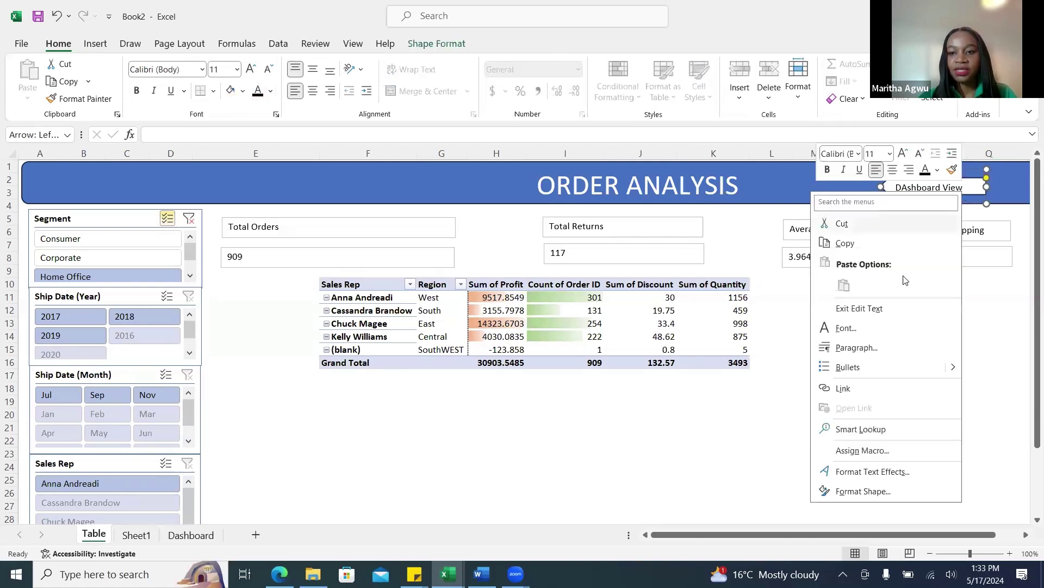
{"action": "left_click", "coordinate": [869, 389]}
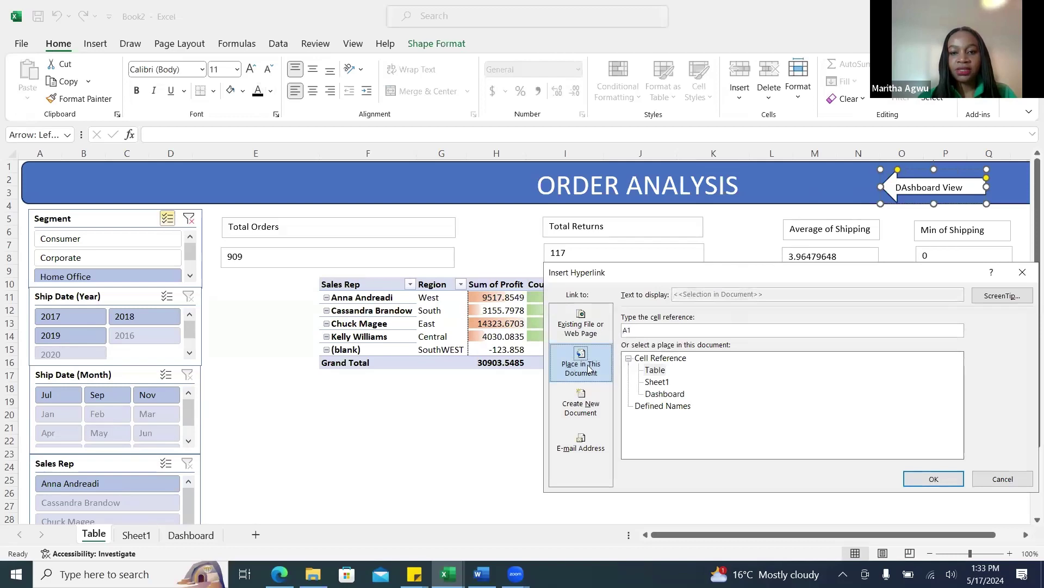
{"action": "left_click", "coordinate": [663, 396]}
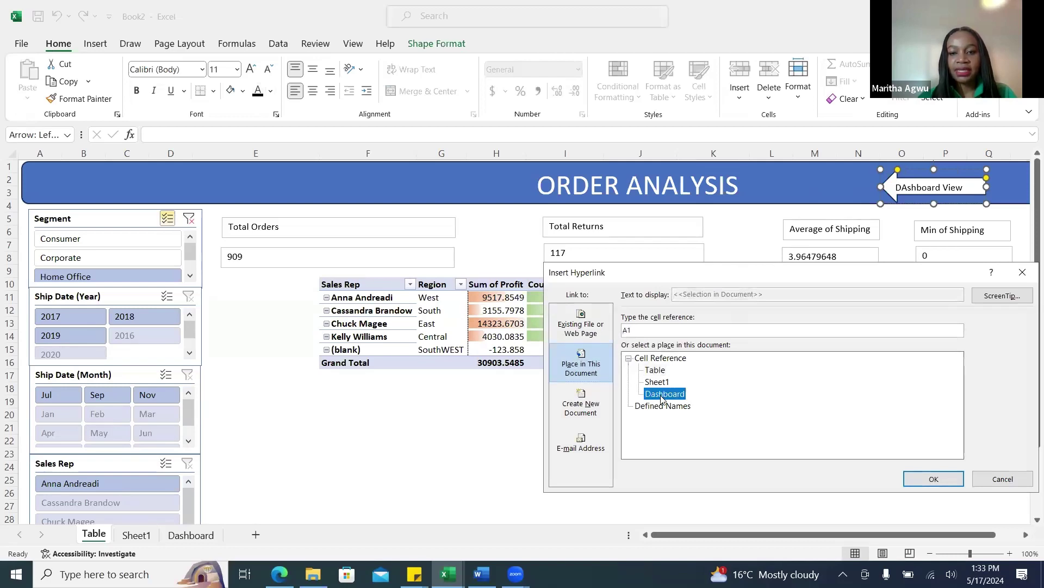
{"action": "left_click", "coordinate": [923, 482]}
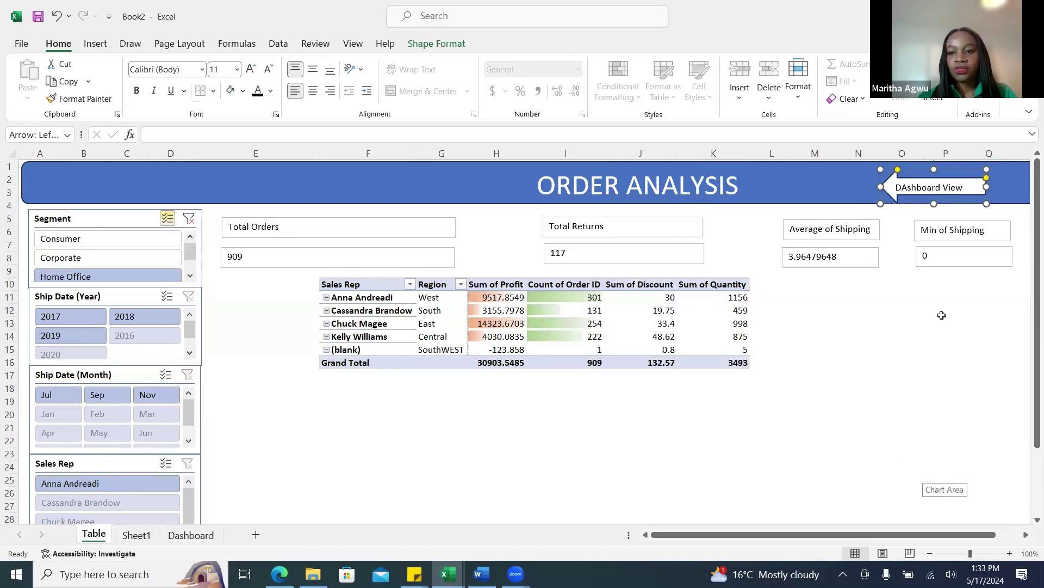
{"action": "left_click", "coordinate": [941, 334]}
{"action": "left_click", "coordinate": [942, 188]}
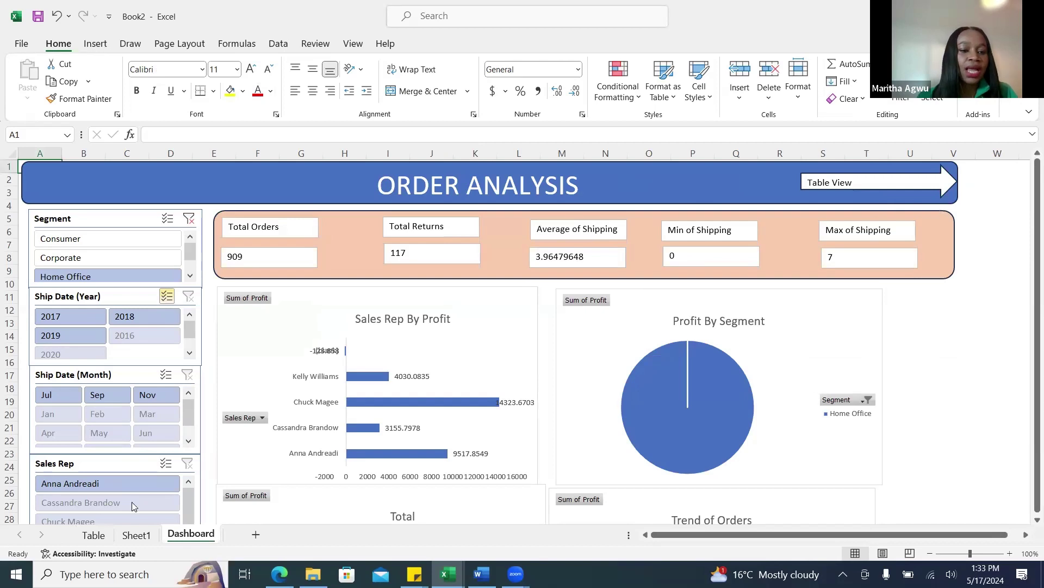
- Hide Sheet1, which holds the source PivotTables
{"action": "left_click", "coordinate": [137, 536]}
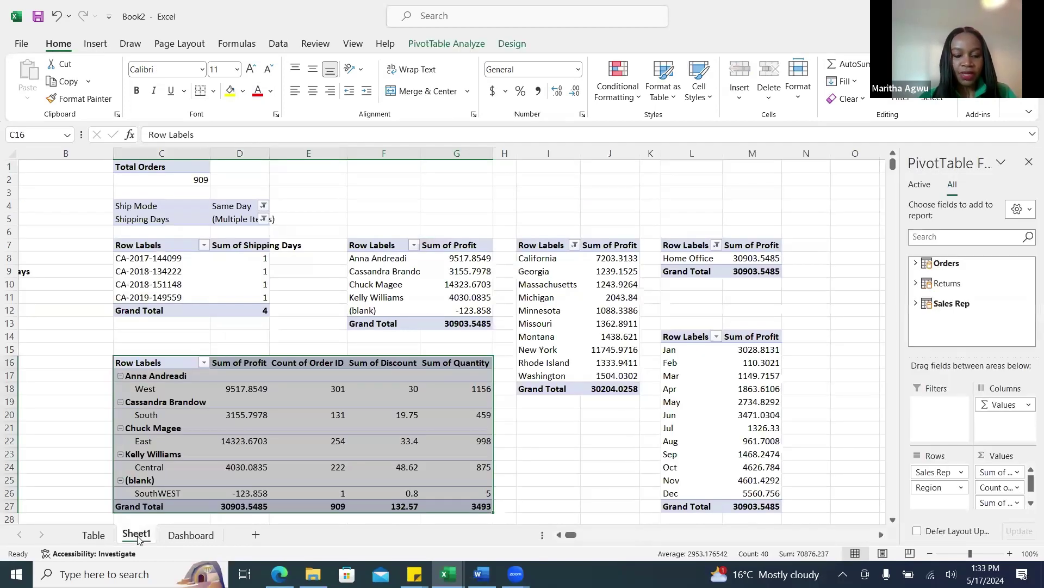
{"action": "right_click", "coordinate": [138, 537]}
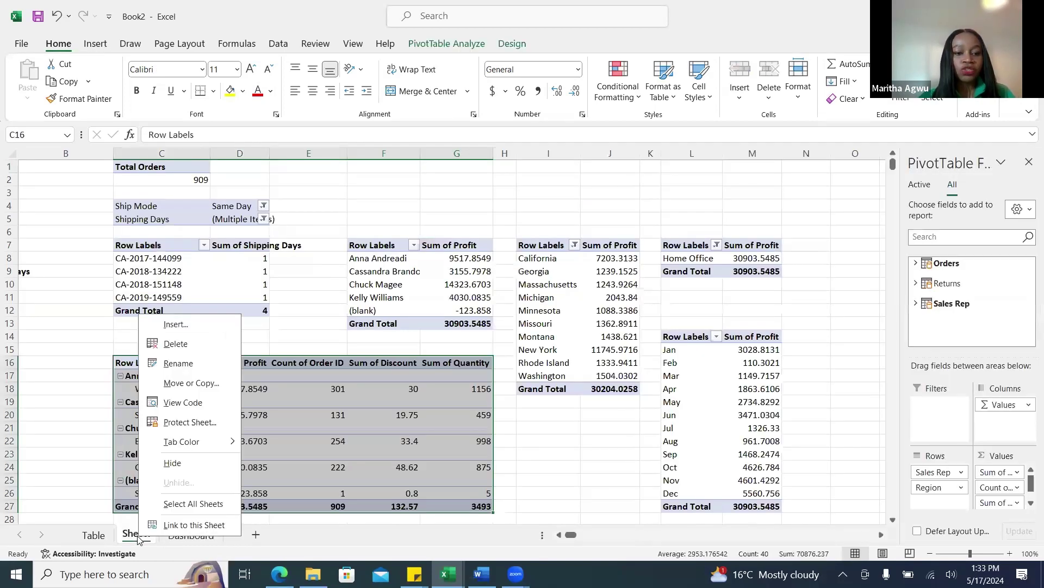
{"action": "left_click", "coordinate": [172, 463]}
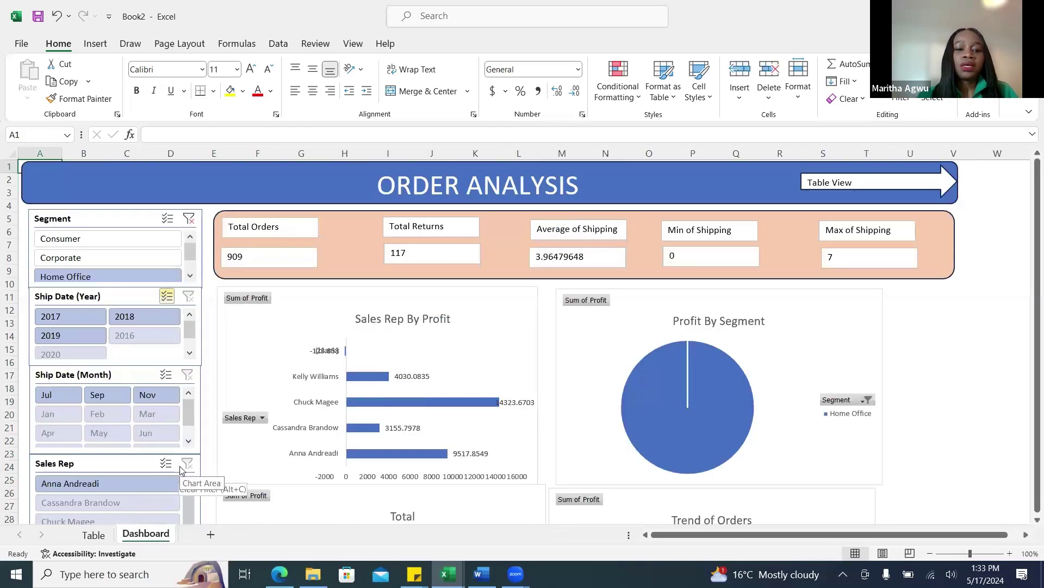
- Turn off the display of sheet tabs for the Book2 workbook in the advanced Excel options
{"action": "mouse_move", "coordinate": [723, 375]}
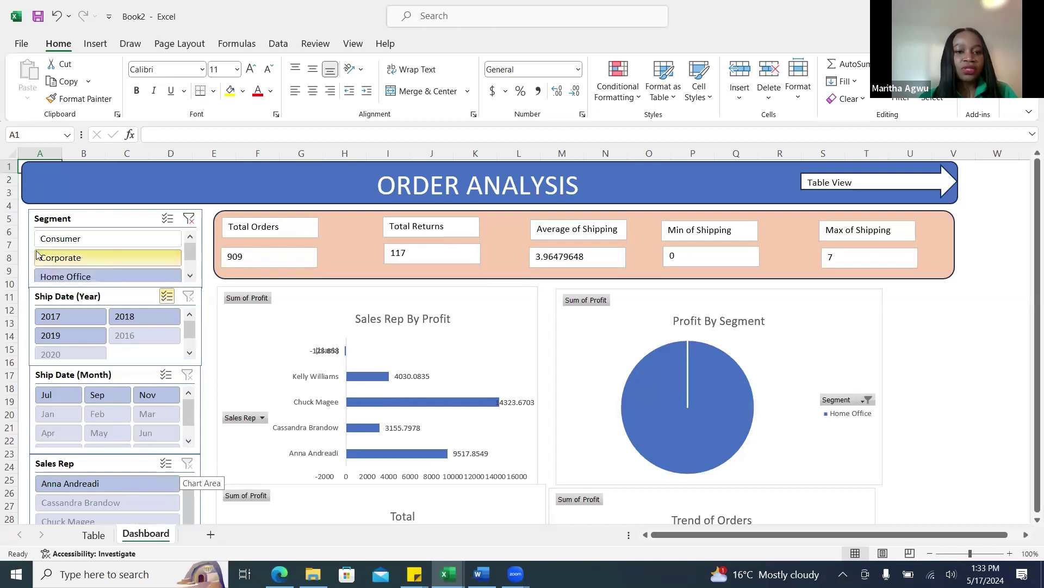
{"action": "left_click", "coordinate": [21, 44]}
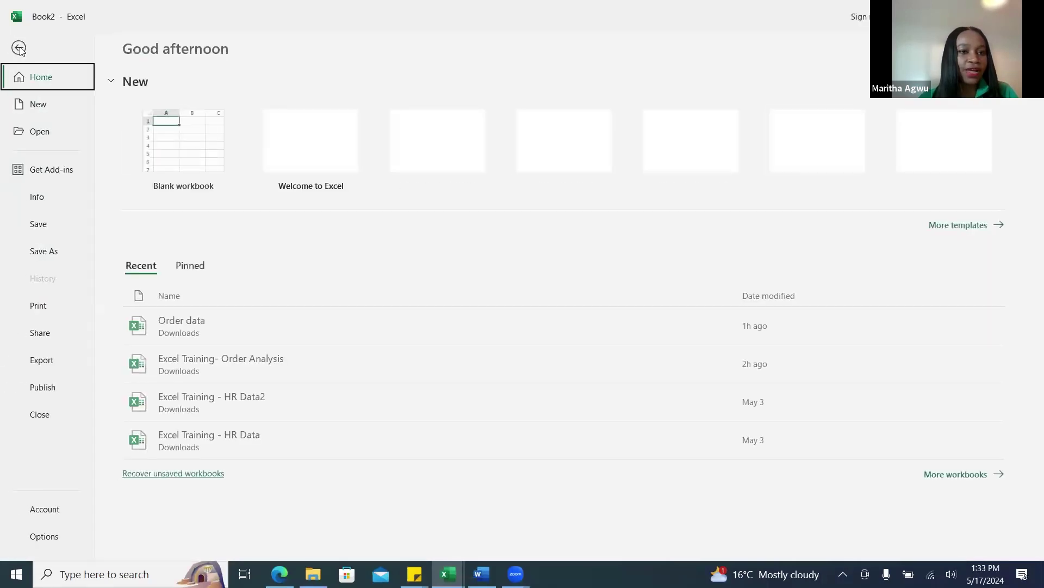
{"action": "left_click", "coordinate": [47, 538]}
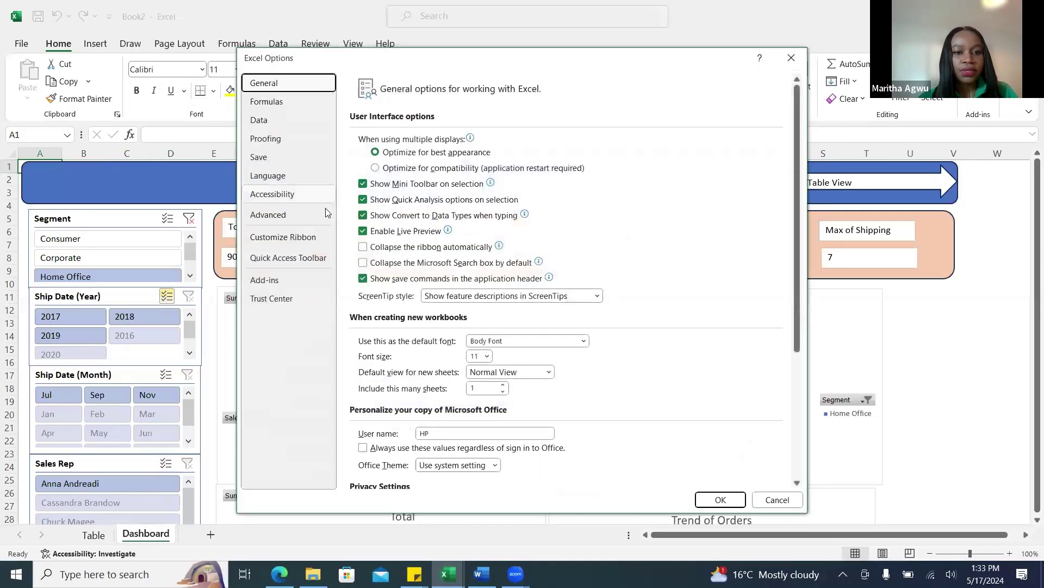
{"action": "left_click", "coordinate": [264, 216]}
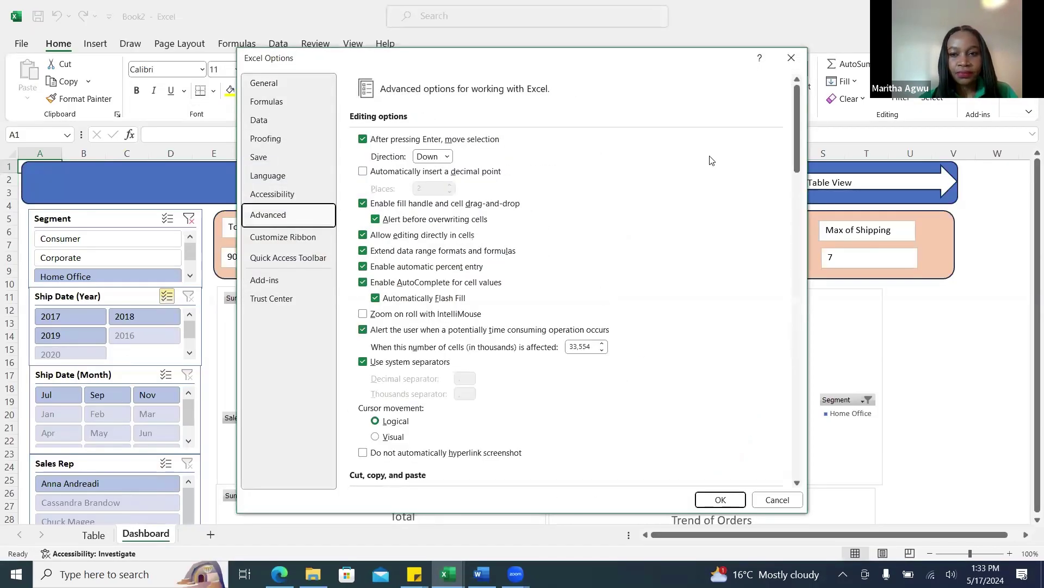
{"action": "scroll", "coordinate": [799, 240], "scroll_direction": "down", "scroll_amount": 3}
{"action": "scroll", "coordinate": [799, 240], "scroll_direction": "down", "scroll_amount": 6}
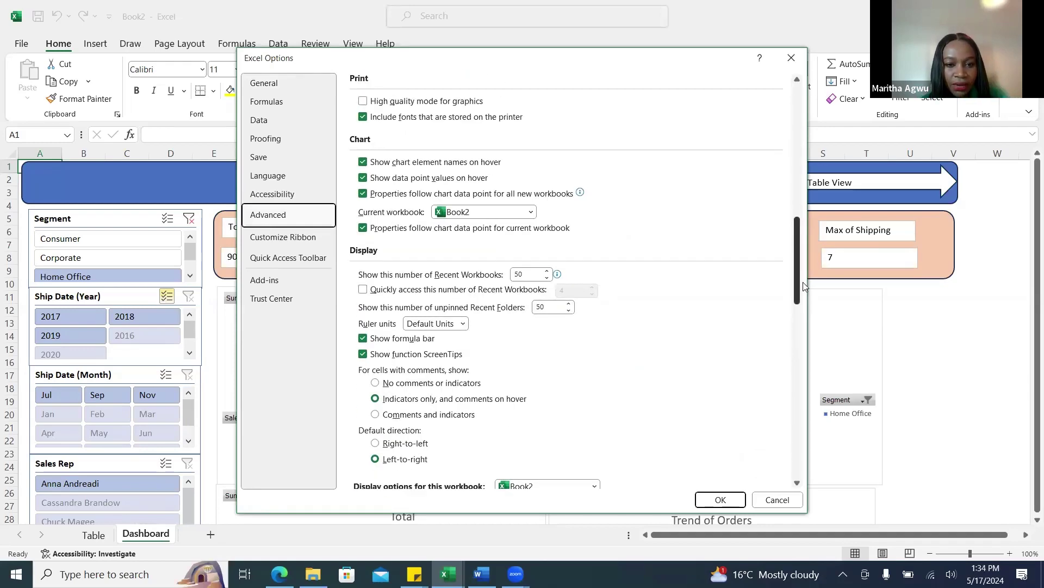
{"action": "left_click_drag", "start_coordinate": [805, 286], "coordinate": [815, 368]}
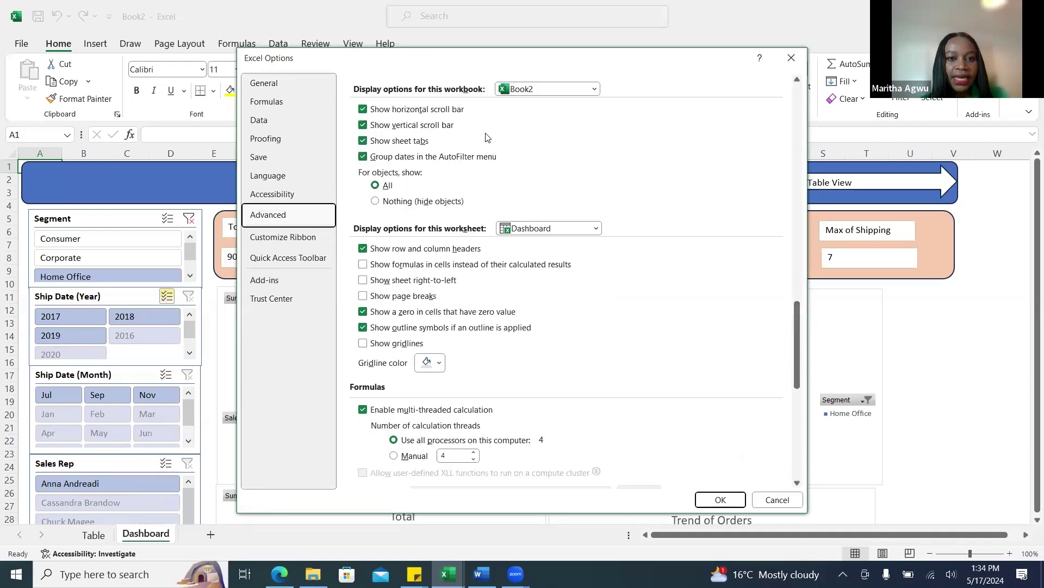
{"action": "left_click", "coordinate": [363, 141]}
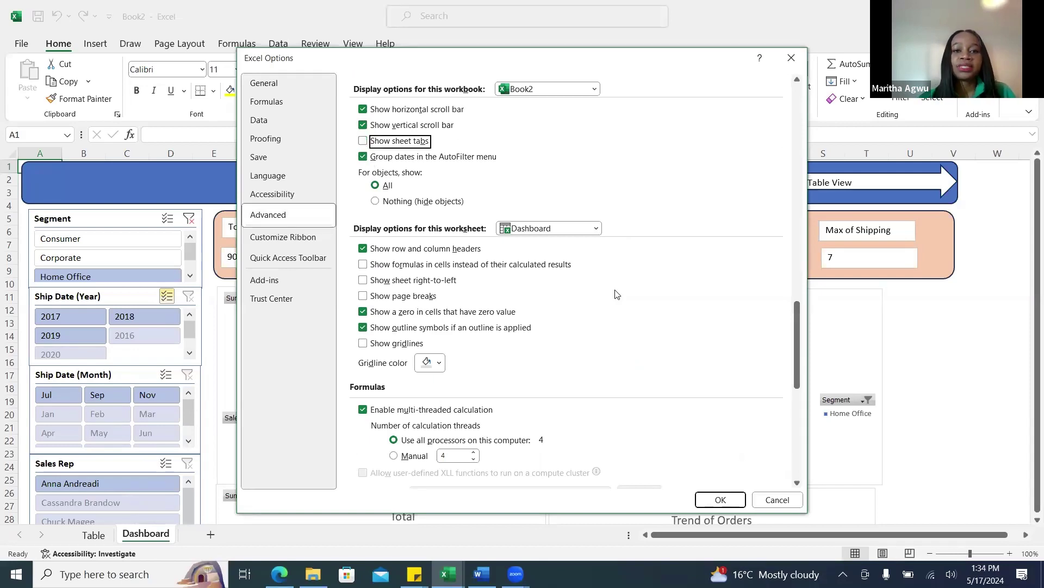
{"action": "left_click", "coordinate": [720, 499]}
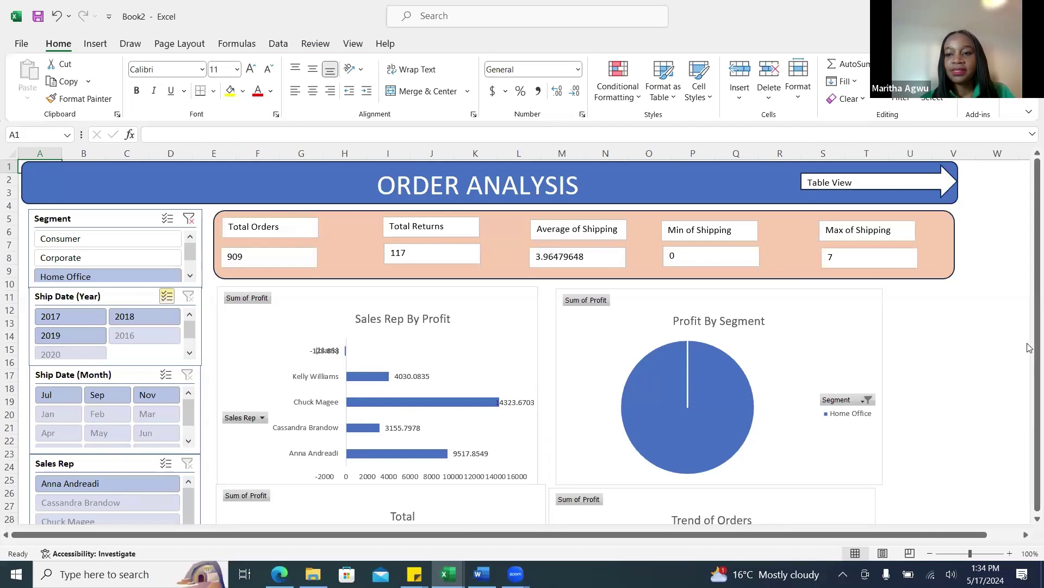
- Test the "Table View" arrow on the dashboard by following its link to the Table sheet
{"action": "left_click_drag", "start_coordinate": [1036, 348], "coordinate": [1030, 257]}
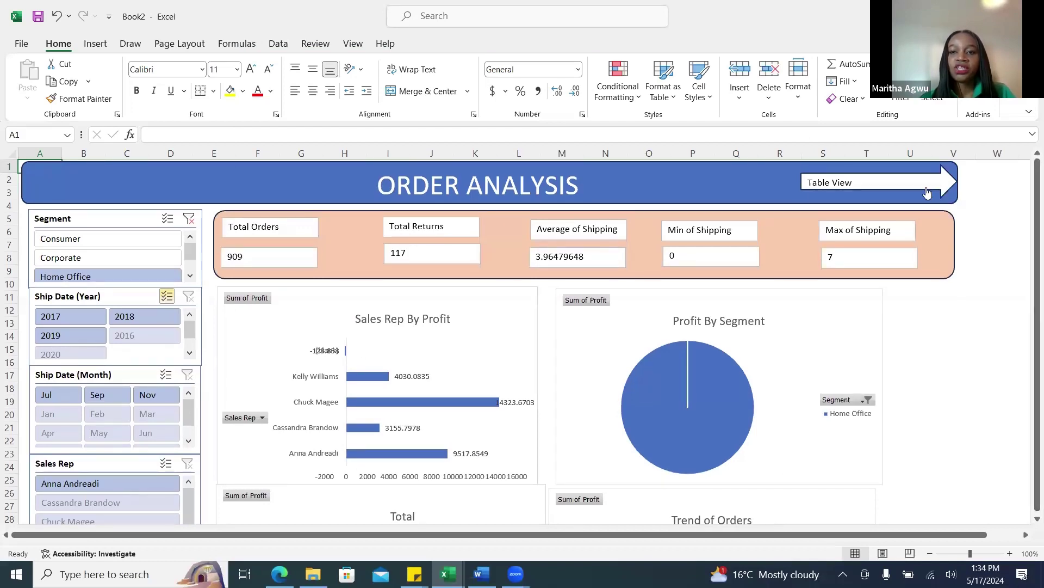
{"action": "left_click", "coordinate": [898, 185]}
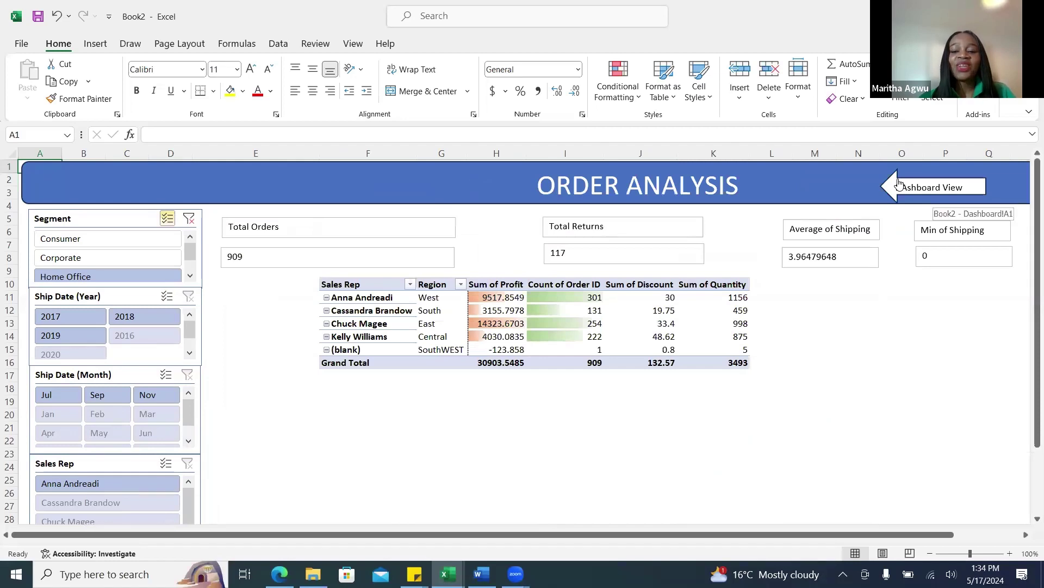